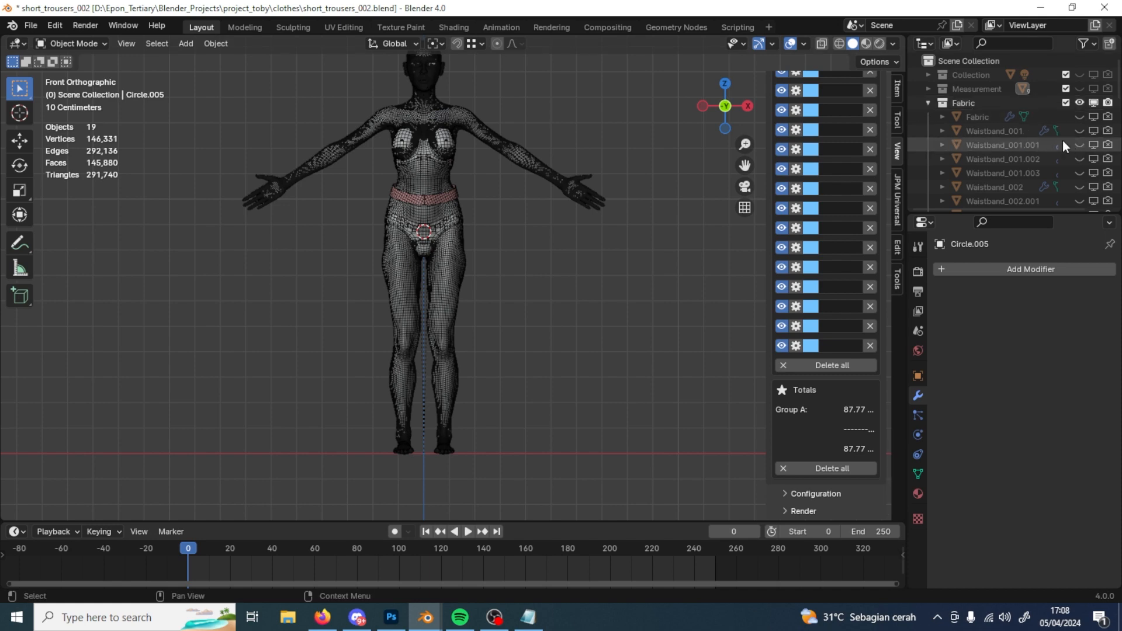
Step: Hide the Beskar_Rig and Underwear collections and disable them in the viewport
{"action": "scroll", "coordinate": [1063, 141], "scroll_direction": "down", "scroll_amount": 2}
{"action": "left_click", "coordinate": [928, 75]}
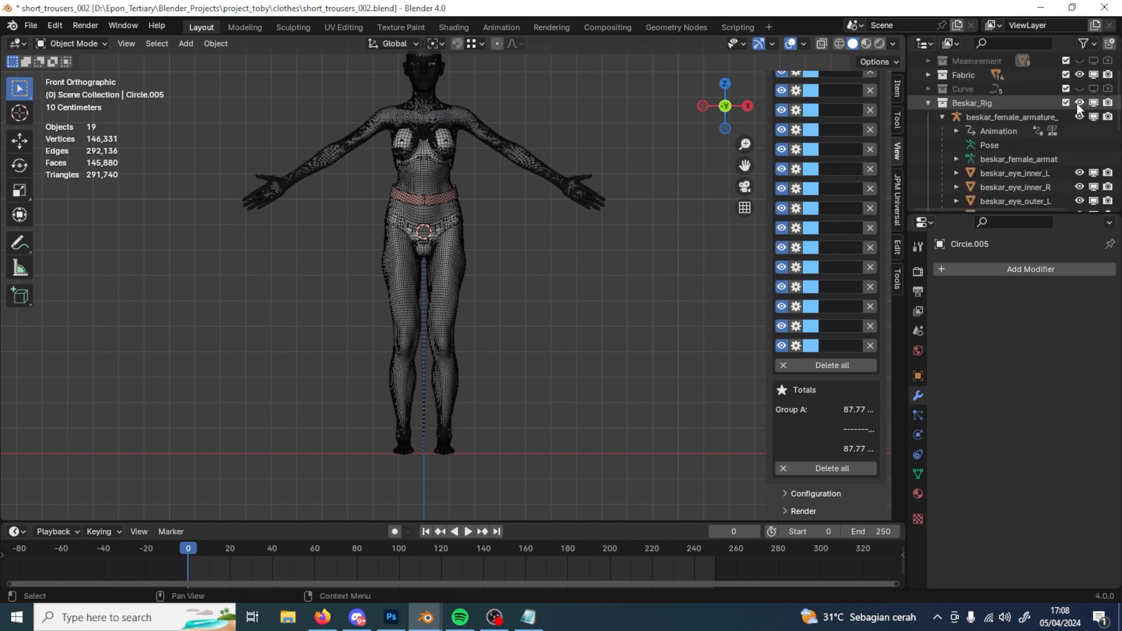
{"action": "left_click", "coordinate": [1079, 103]}
{"action": "left_click", "coordinate": [1094, 104]}
{"action": "left_click", "coordinate": [928, 103]}
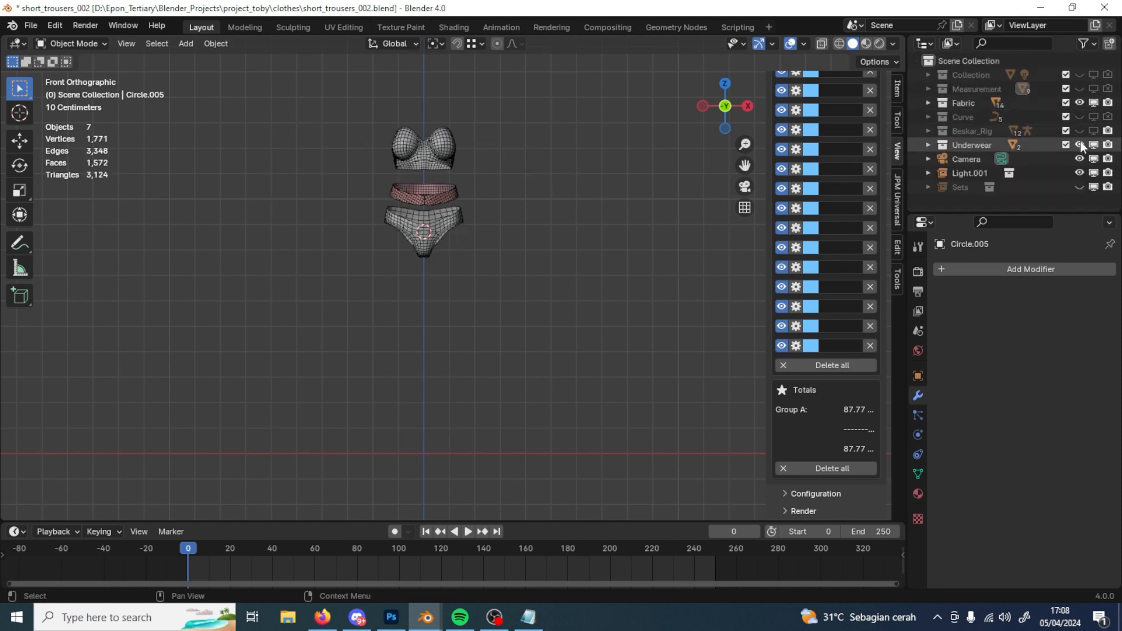
{"action": "left_click", "coordinate": [1079, 144]}
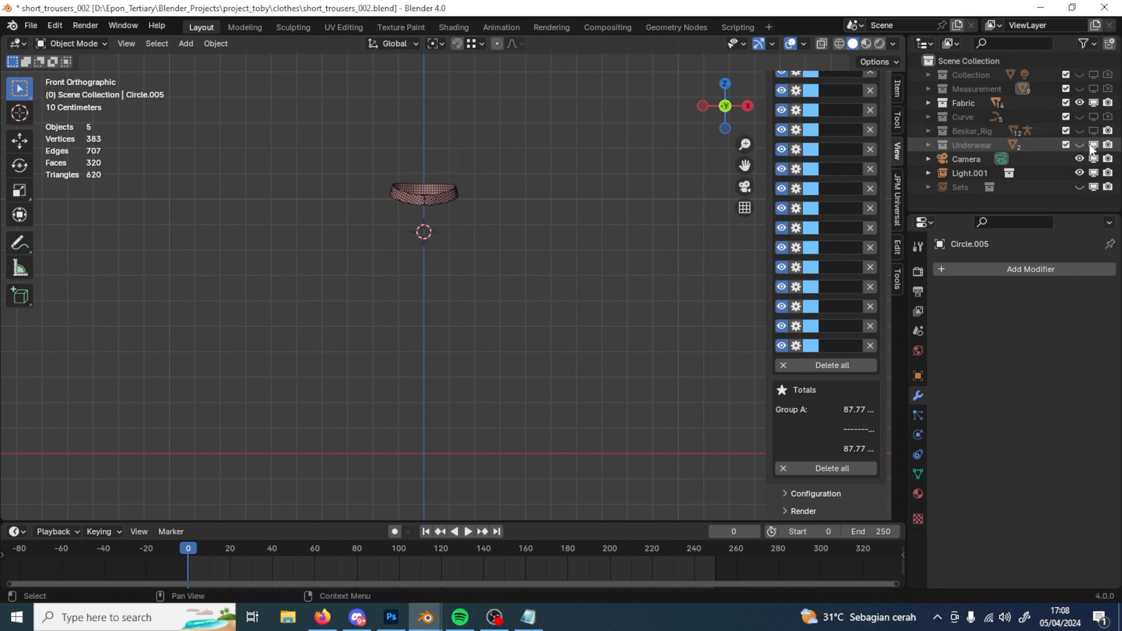
{"action": "left_click", "coordinate": [1093, 144]}
Step: Hide the Waistband_003.001 object in the Fabric collection
{"action": "left_click", "coordinate": [928, 103]}
{"action": "scroll", "coordinate": [994, 117], "scroll_direction": "down", "scroll_amount": 5}
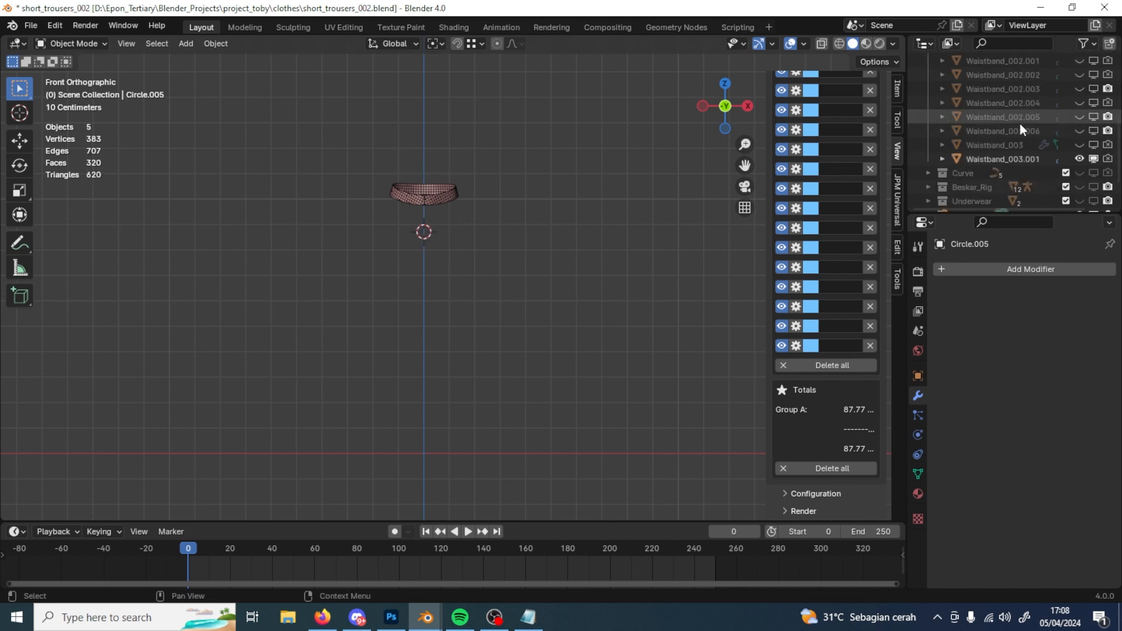
{"action": "left_click", "coordinate": [1081, 158]}
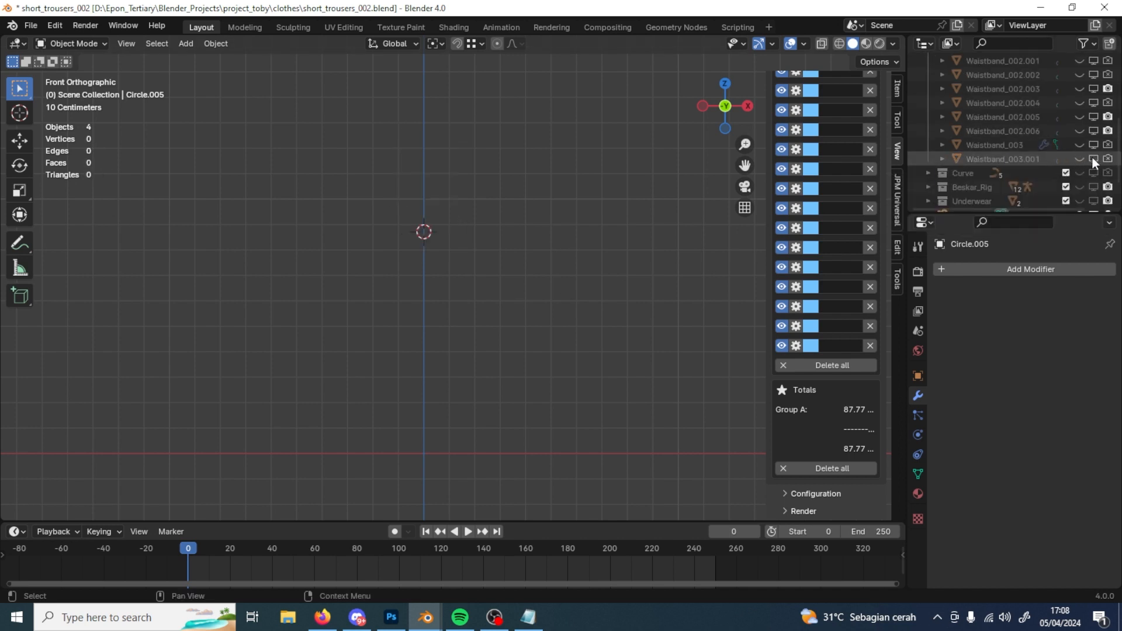
{"action": "scroll", "coordinate": [1080, 157], "scroll_direction": "up", "scroll_amount": 5}
Step: Snap the 3D cursor to the world origin and unhide the Fabric object, viewing it from the top
{"action": "key", "text": "shift+s"}
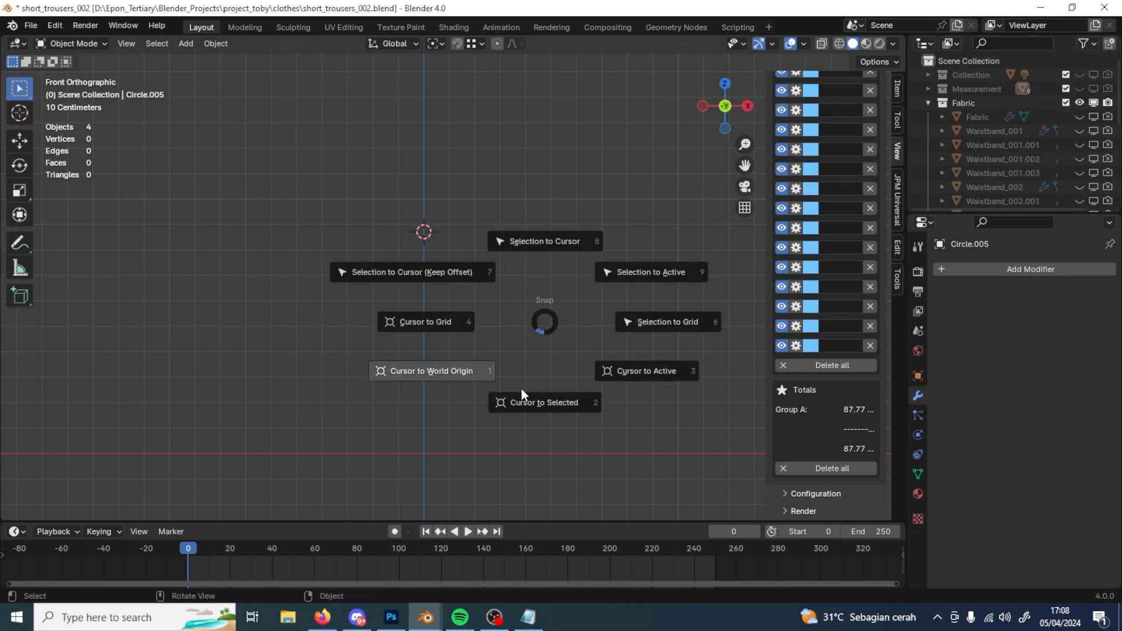
{"action": "left_click", "coordinate": [430, 374]}
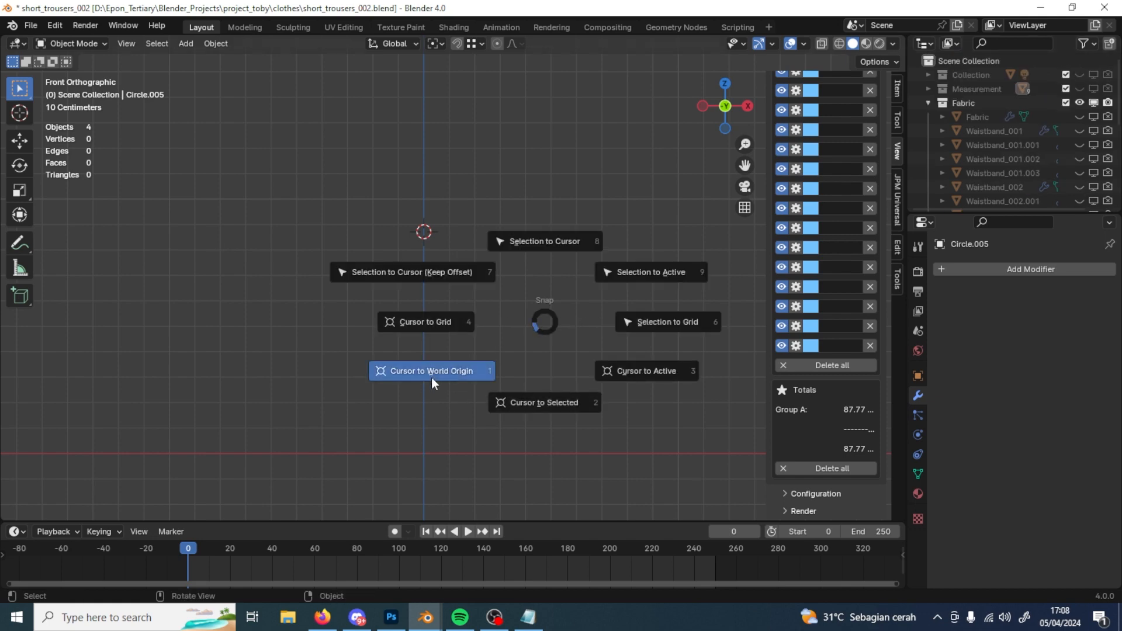
{"action": "left_click", "coordinate": [1082, 118]}
{"action": "middle_click_drag", "start_coordinate": [690, 175], "coordinate": [535, 381]}
{"action": "key", "text": "KP_7"}
Step: Duplicate the Fabric plane in place and hide the original
{"action": "left_click", "coordinate": [507, 353]}
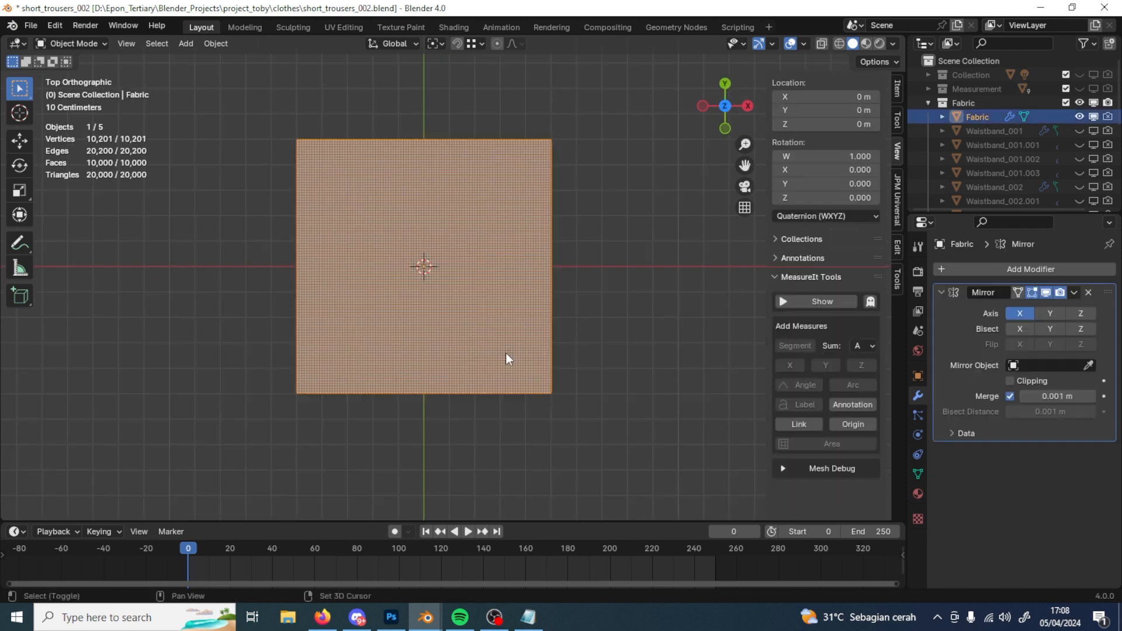
{"action": "key", "text": "shift+d"}
{"action": "right_click", "coordinate": [506, 352]}
{"action": "left_click", "coordinate": [1079, 117]}
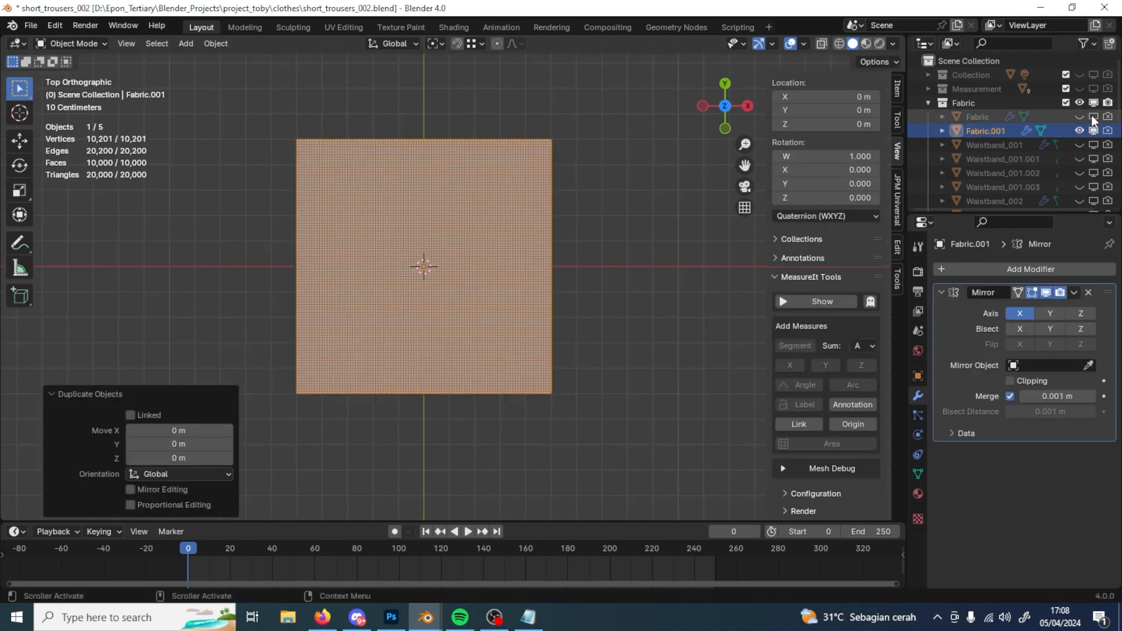
Step: Search the existing materials for "shor" for the duplicated fabric
{"action": "left_click", "coordinate": [920, 495]}
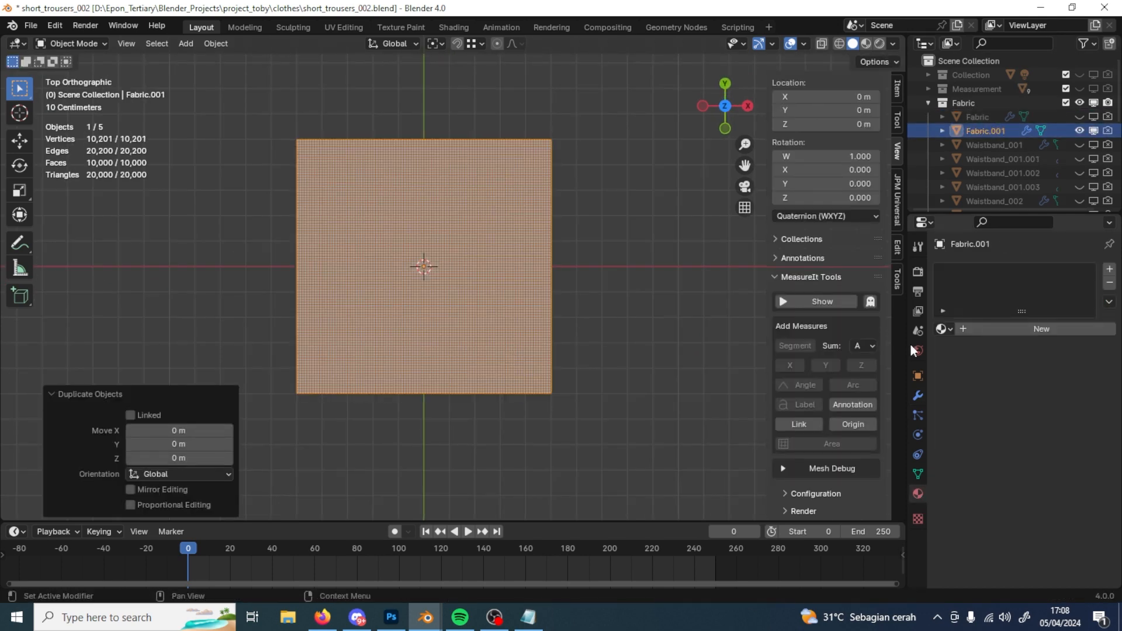
{"action": "left_click", "coordinate": [952, 330]}
{"action": "type", "text": "shi"}
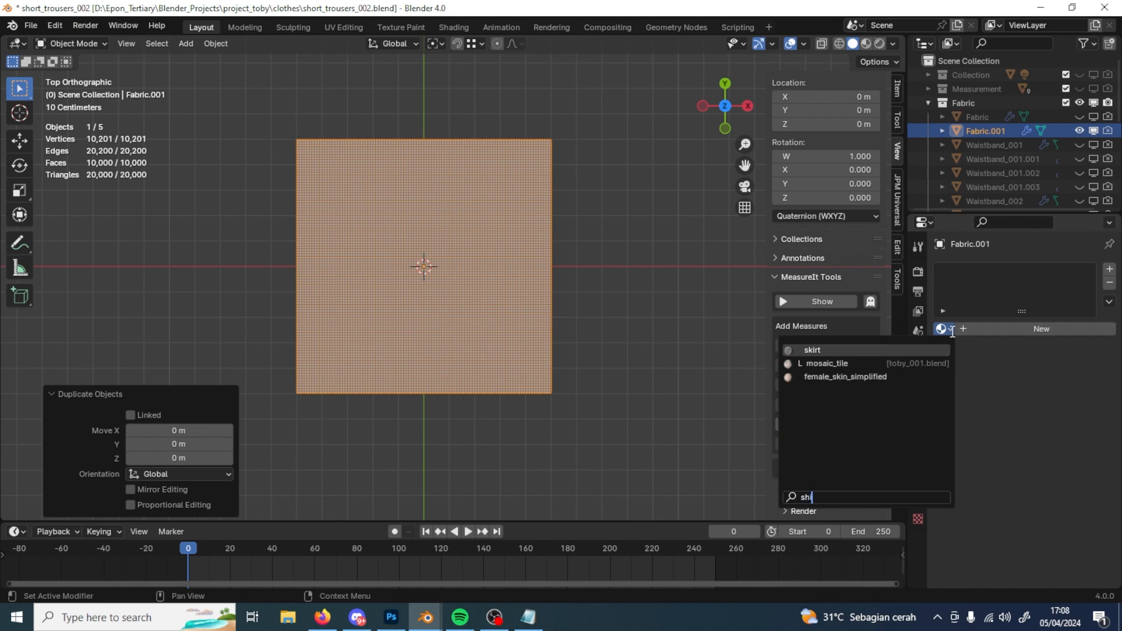
{"action": "key", "text": "BackSpace"}
{"action": "key", "text": "BackSpace"}
{"action": "type", "text": "hor"}
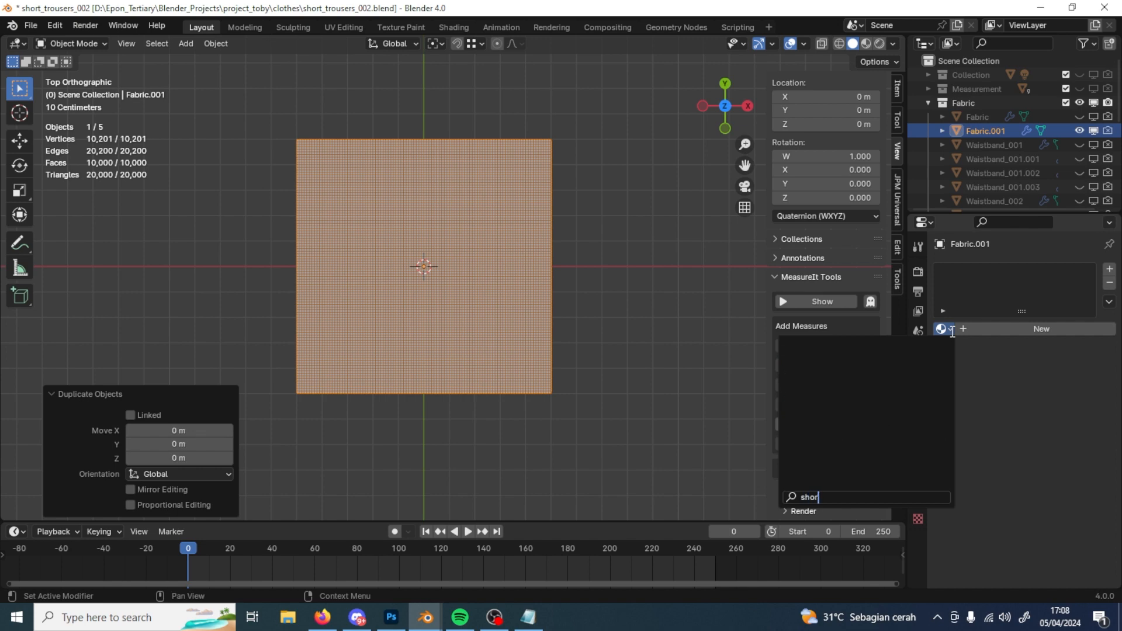
{"action": "key", "text": "Escape"}
Step: Add a material slot to the duplicated fabric and create a new material in it named short
{"action": "left_click", "coordinate": [1109, 269]}
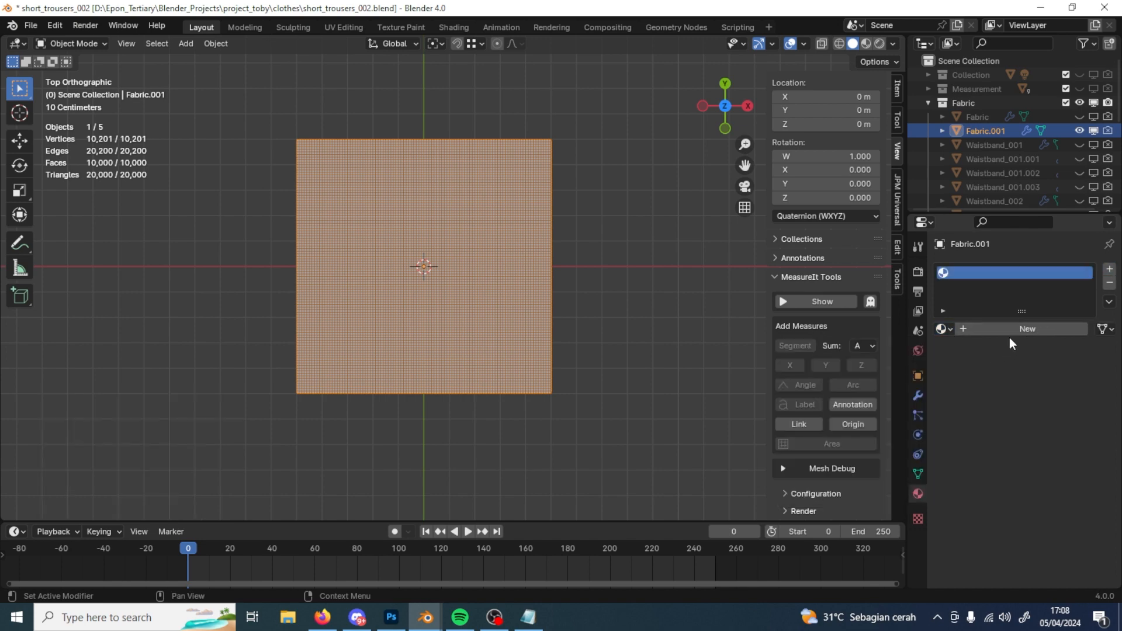
{"action": "left_click", "coordinate": [1030, 333]}
{"action": "double_click", "coordinate": [973, 330]}
{"action": "type", "text": "s"}
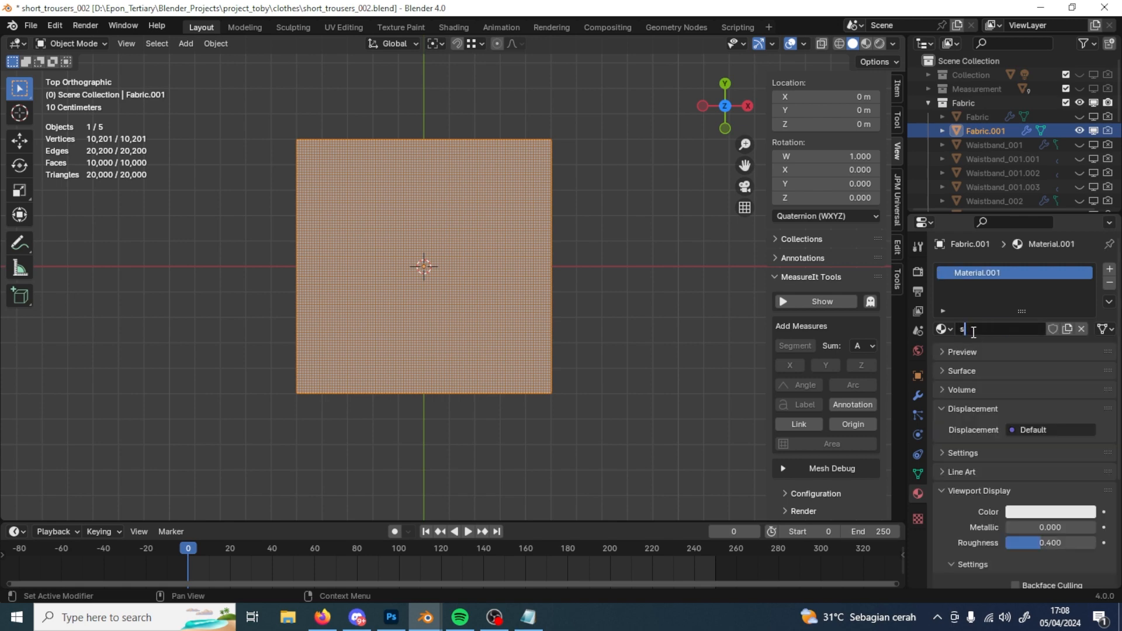
{"action": "type", "text": "hort"}
{"action": "key", "text": "Return"}
Step: Turn the short material's viewport display colour pink by setting its saturation to 0.5
{"action": "scroll", "coordinate": [973, 353], "scroll_direction": "down", "scroll_amount": 6}
{"action": "left_click", "coordinate": [1027, 363]}
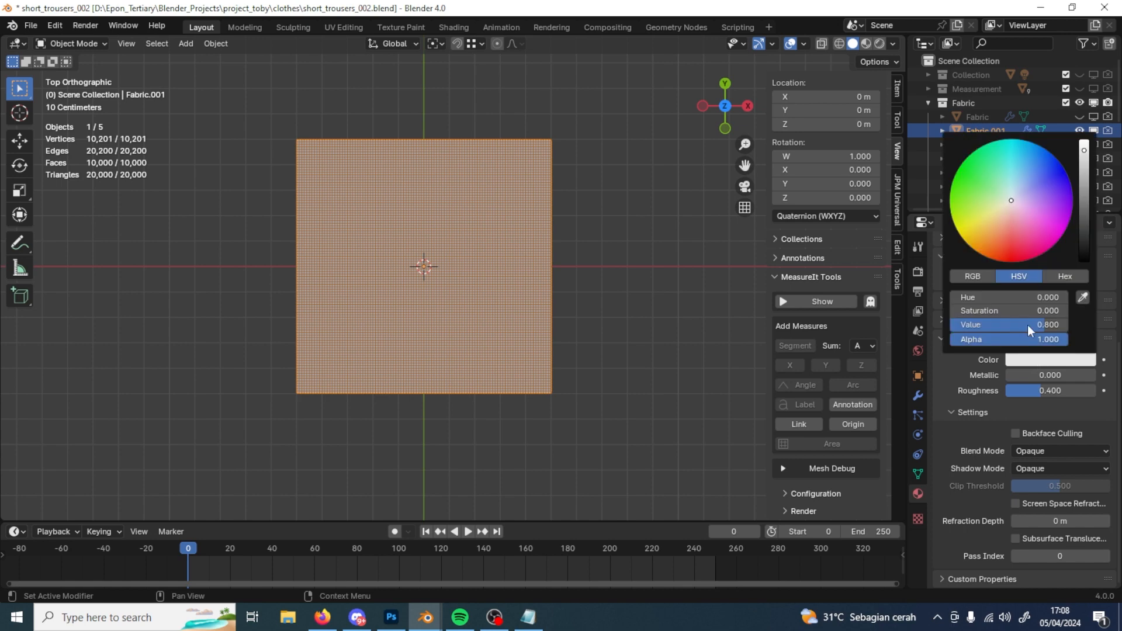
{"action": "left_click_drag", "start_coordinate": [1027, 313], "coordinate": [1114, 312]}
{"action": "left_click", "coordinate": [1042, 311]}
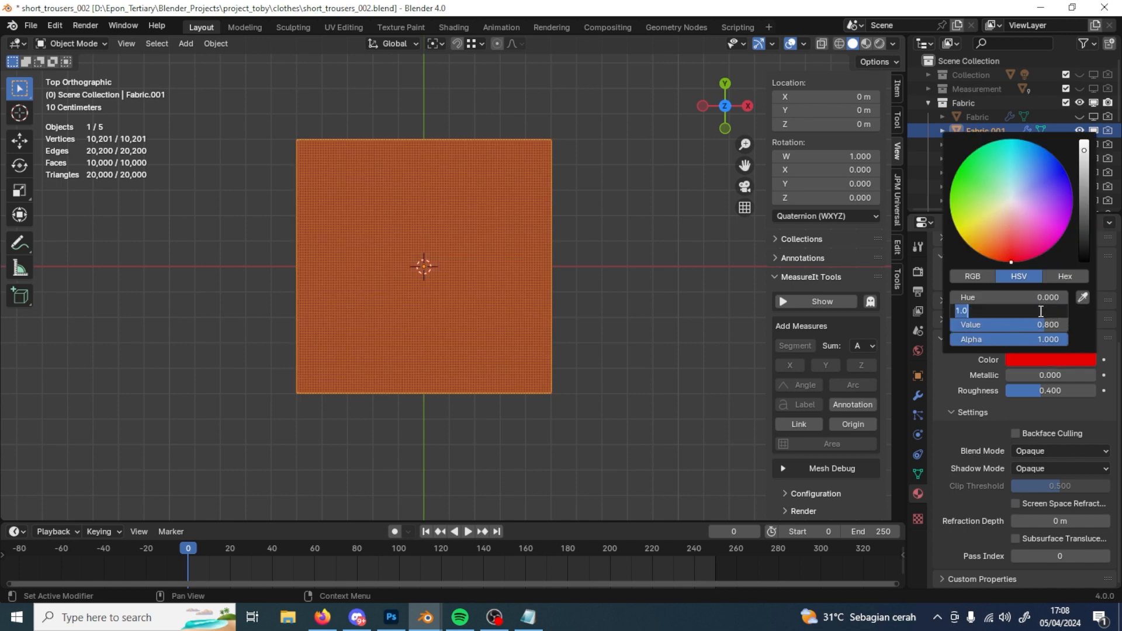
{"action": "type", "text": ".5"}
{"action": "key", "text": "Return"}
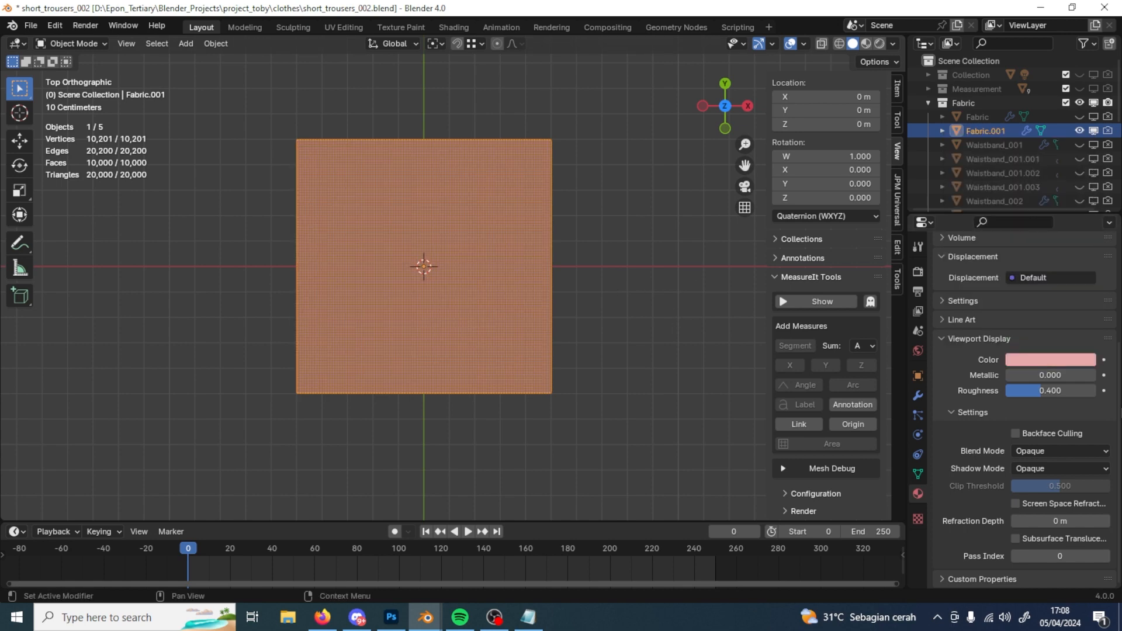
Step: Add a second material slot to the duplicated fabric and assign the existing Cut material to it
{"action": "scroll", "coordinate": [1023, 357], "scroll_direction": "up", "scroll_amount": 8}
{"action": "left_click", "coordinate": [1109, 269]}
{"action": "left_click", "coordinate": [941, 351]}
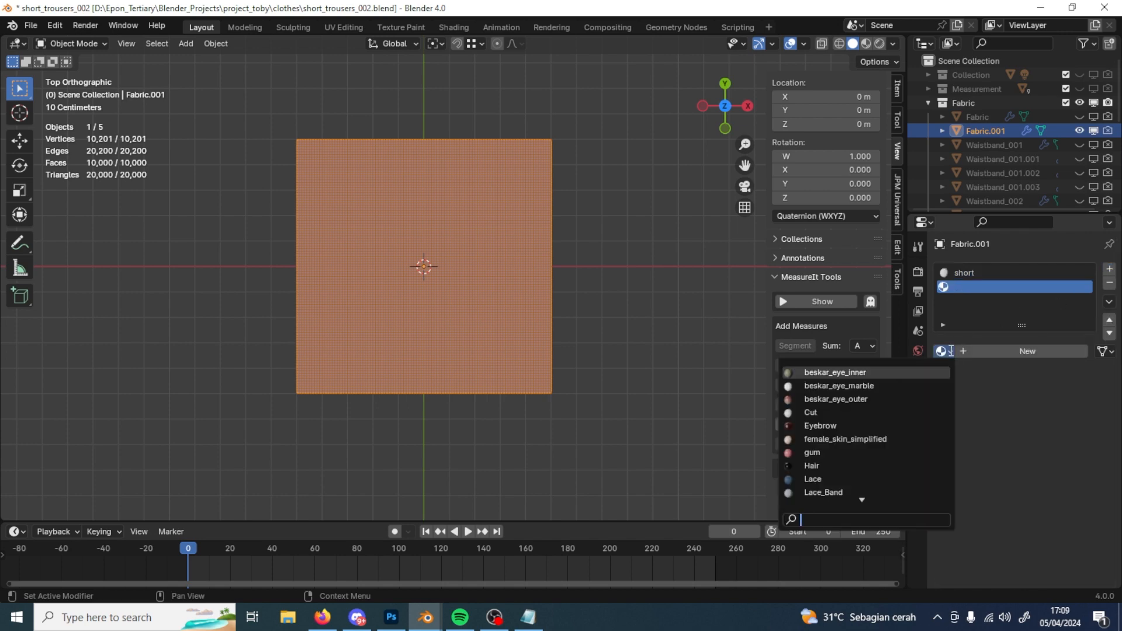
{"action": "type", "text": "cut"}
{"action": "left_click", "coordinate": [878, 377]}
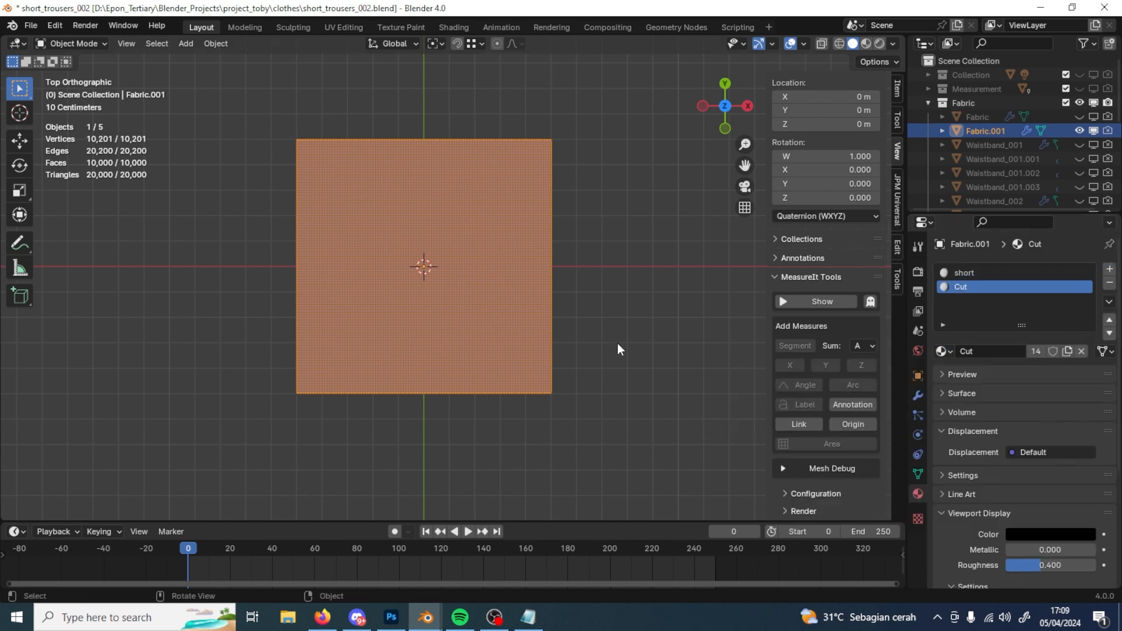
Step: Delete the faces of the fabric mesh's upper half, above the X axis, in Edit Mode
{"action": "middle_click_drag", "start_coordinate": [618, 342], "coordinate": [595, 370], "text": "shift"}
{"action": "key", "text": "Tab"}
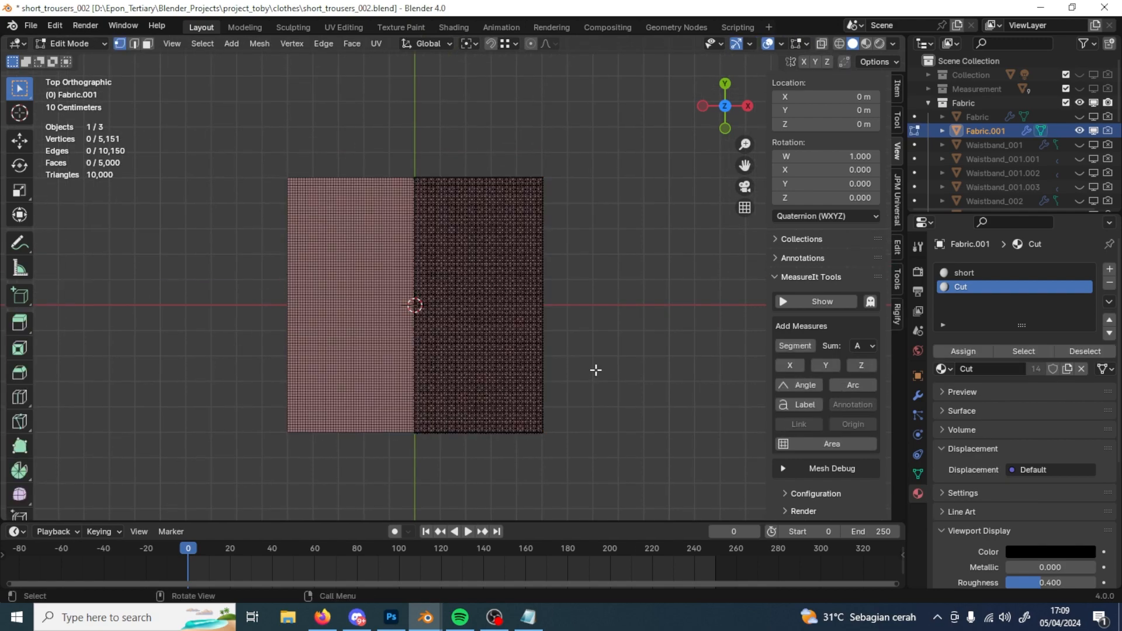
{"action": "left_click_drag", "start_coordinate": [325, 129], "coordinate": [587, 303]}
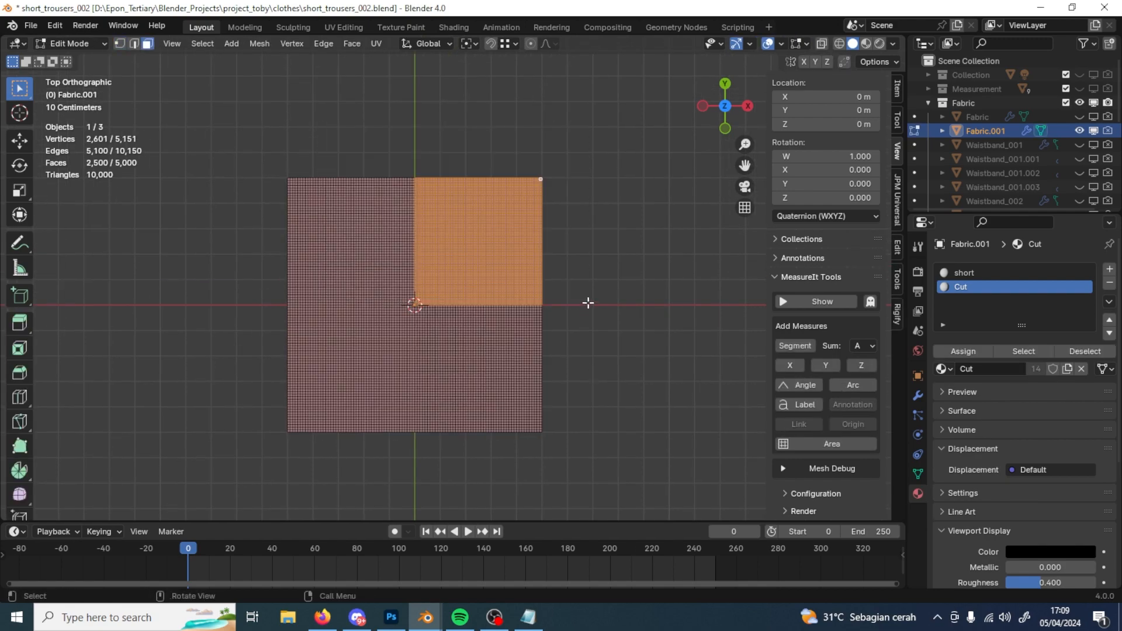
{"action": "scroll", "coordinate": [590, 326], "scroll_direction": "up", "scroll_amount": 7}
{"action": "middle_click_drag", "start_coordinate": [590, 326], "coordinate": [251, 284], "text": "shift"}
{"action": "key", "text": "x"}
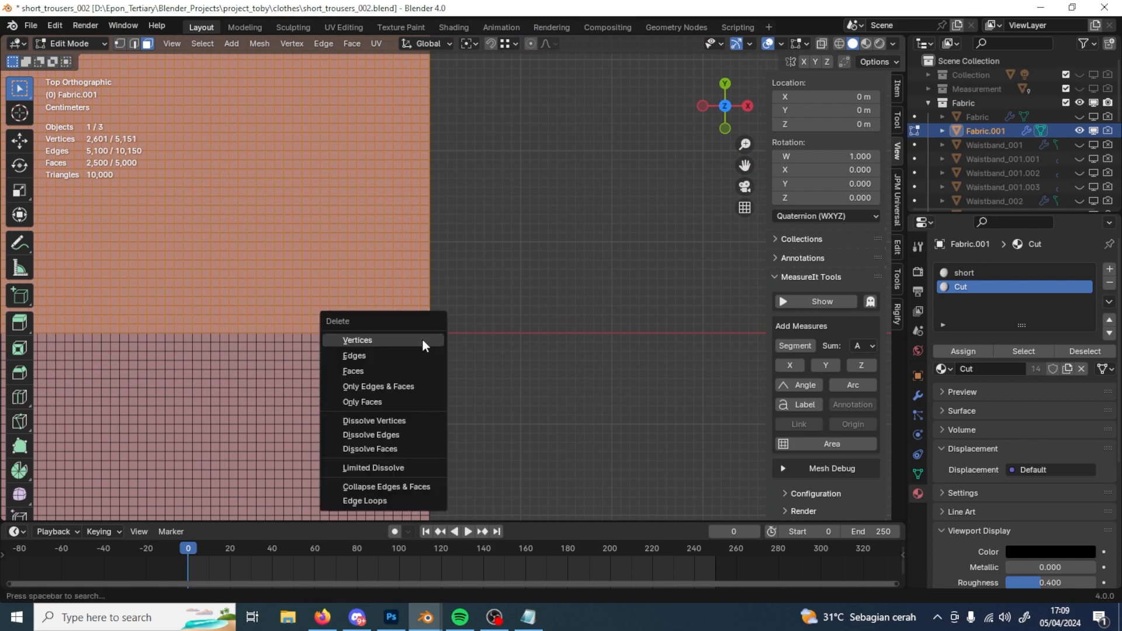
{"action": "left_click", "coordinate": [409, 370]}
{"action": "scroll", "coordinate": [409, 370], "scroll_direction": "down", "scroll_amount": 3}
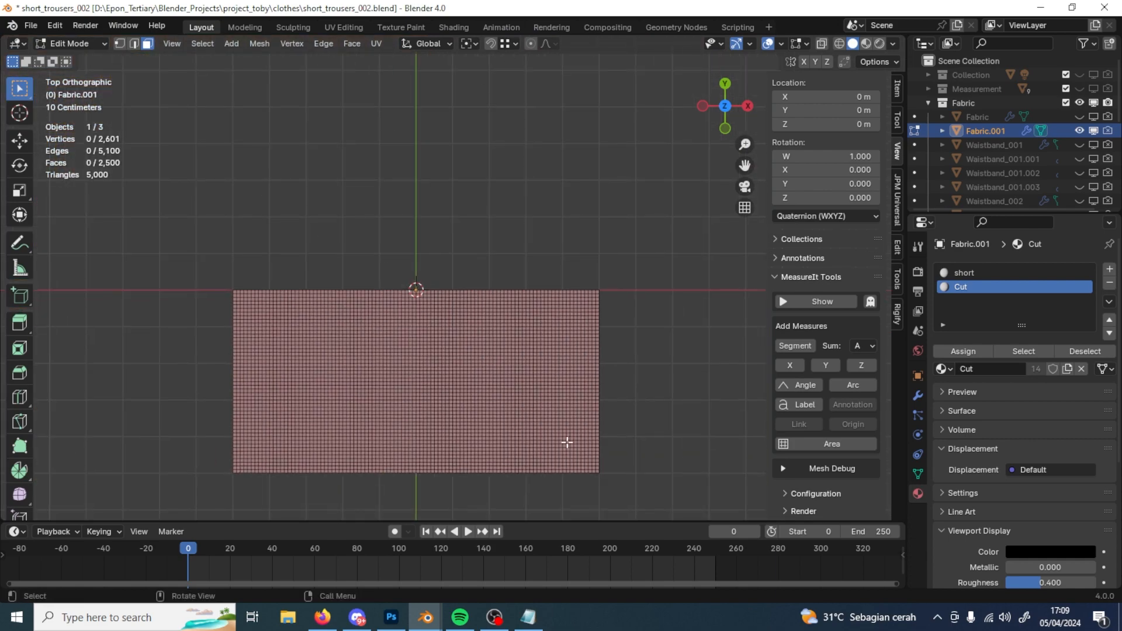
Step: Select the single face in the fabric's top row directly beside the centre line at the world origin
{"action": "middle_click_drag", "start_coordinate": [459, 411], "coordinate": [444, 356], "text": "shift"}
{"action": "key", "text": "Tab"}
{"action": "scroll", "coordinate": [450, 386], "scroll_direction": "up", "scroll_amount": 3}
{"action": "middle_click_drag", "start_coordinate": [439, 315], "coordinate": [467, 327], "text": "shift"}
{"action": "scroll", "coordinate": [519, 389], "scroll_direction": "up", "scroll_amount": 6}
{"action": "key", "text": "Tab"}
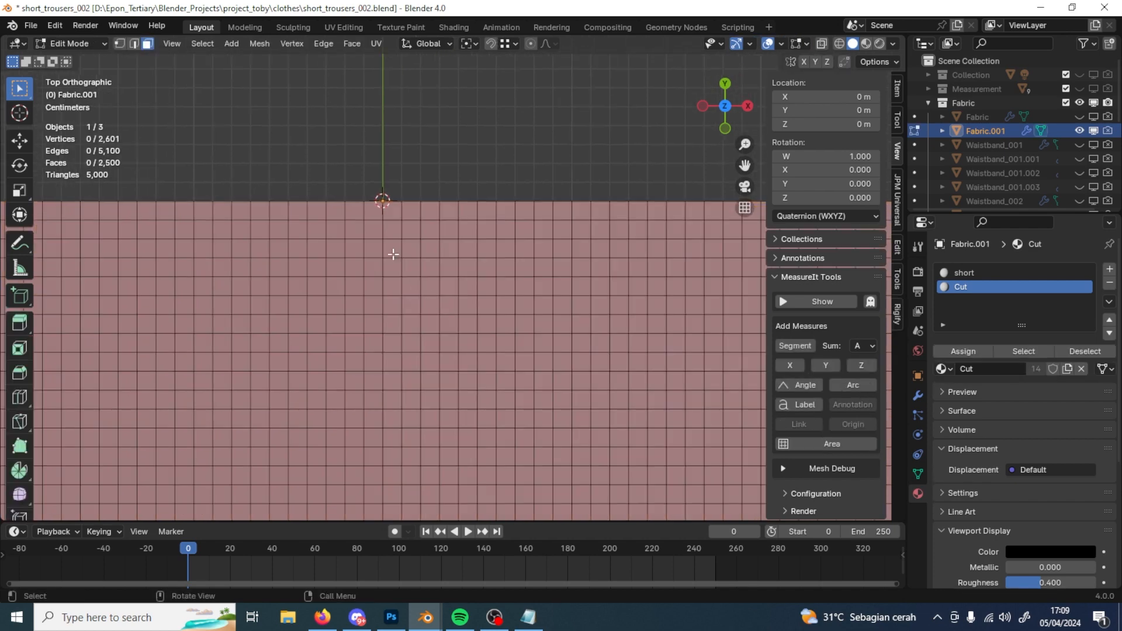
{"action": "left_click", "coordinate": [388, 208]}
{"action": "scroll", "coordinate": [413, 449], "scroll_direction": "down", "scroll_amount": 2}
Step: Switch to the Notepad notes and check the waist-to-crotch and crotch-to-thigh measurements
{"action": "left_click", "coordinate": [528, 617]}
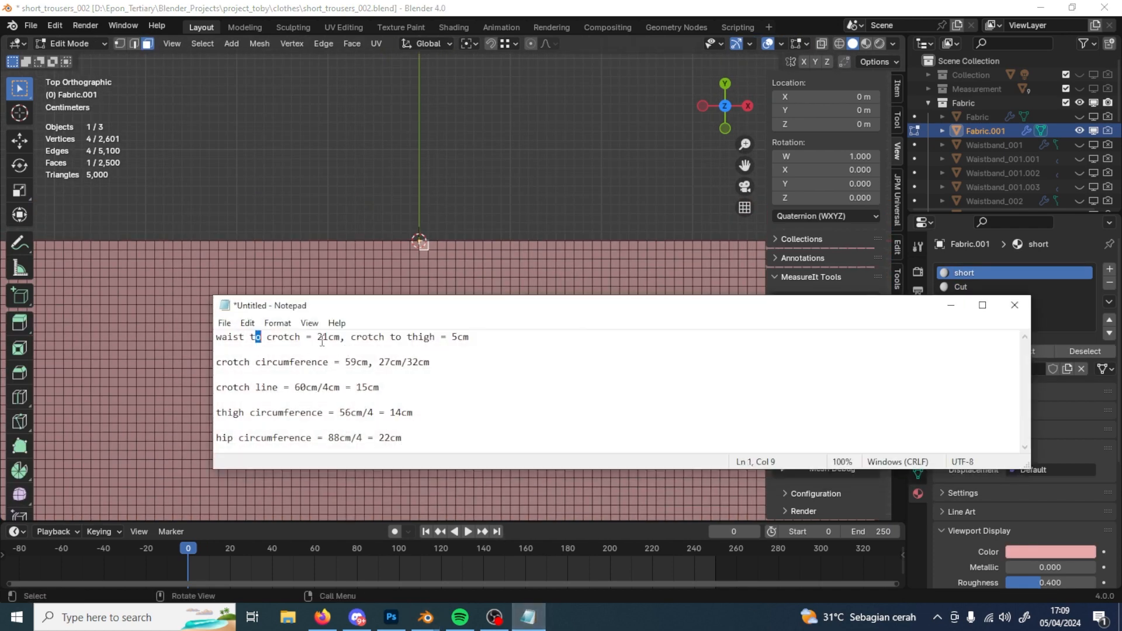
{"action": "left_click_drag", "start_coordinate": [322, 338], "coordinate": [334, 338]}
{"action": "double_click", "coordinate": [451, 339]}
{"action": "left_click", "coordinate": [951, 305]}
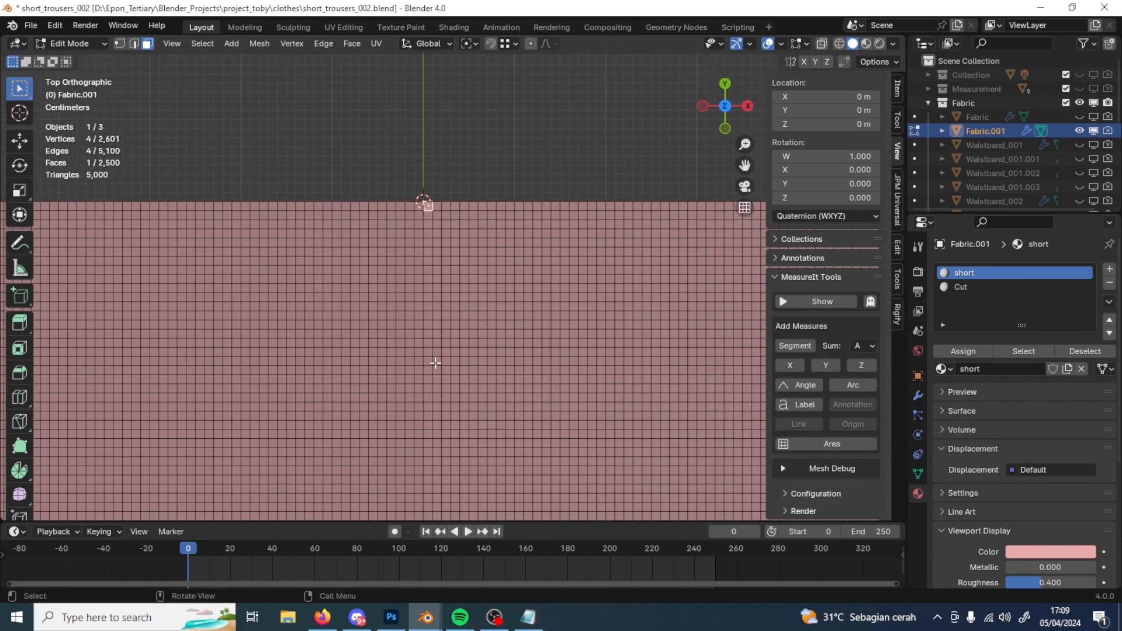
Step: Count 26 faces down the column beside the centre line and assign the Cut material to the face just below them
{"action": "left_click", "coordinate": [431, 370], "text": "ctrl"}
{"action": "middle_click_drag", "start_coordinate": [431, 370], "coordinate": [425, 324], "text": "shift"}
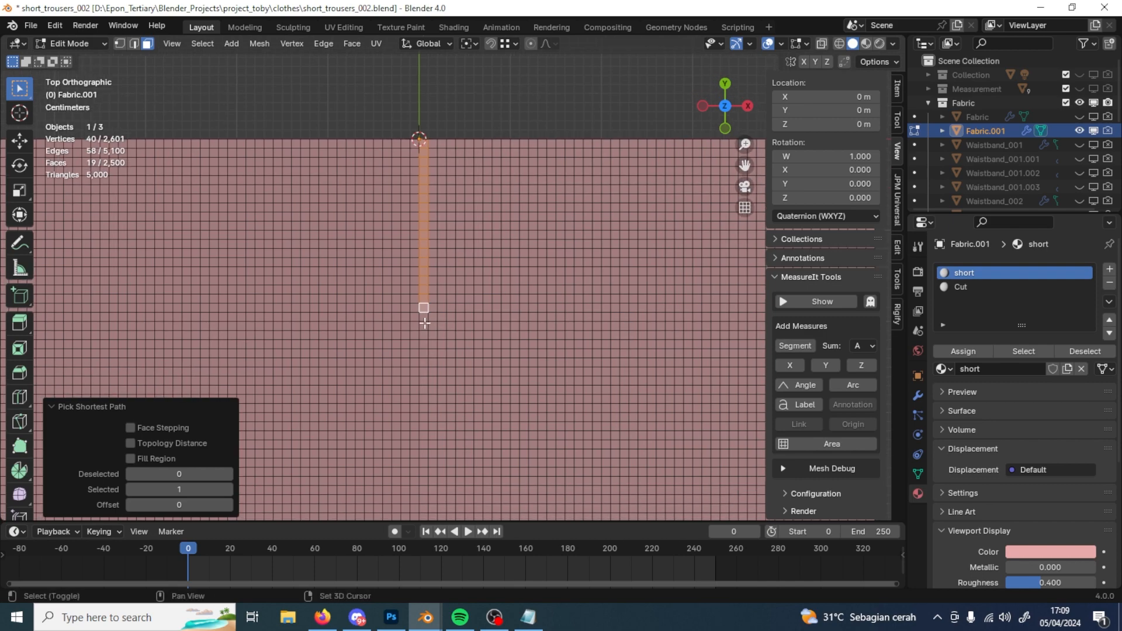
{"action": "left_click", "coordinate": [424, 320], "text": "shift"}
{"action": "left_click", "coordinate": [426, 328], "text": "shift"}
{"action": "middle_click_drag", "start_coordinate": [456, 386], "coordinate": [446, 331], "text": "shift"}
{"action": "scroll", "coordinate": [433, 313], "scroll_direction": "up", "scroll_amount": 2}
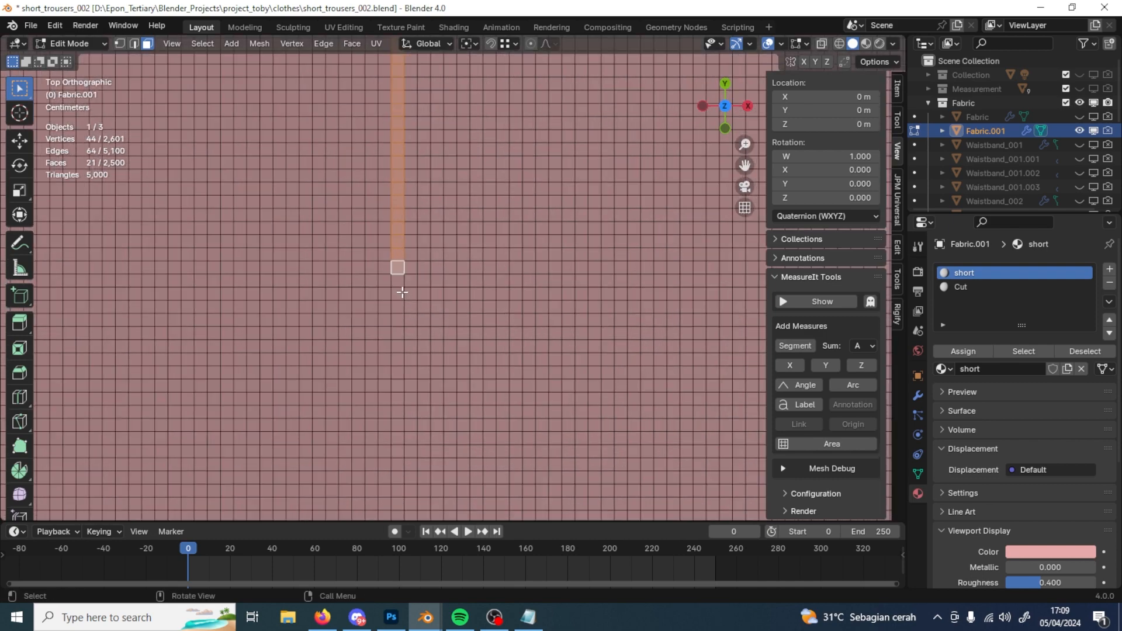
{"action": "left_click", "coordinate": [395, 345], "text": "ctrl"}
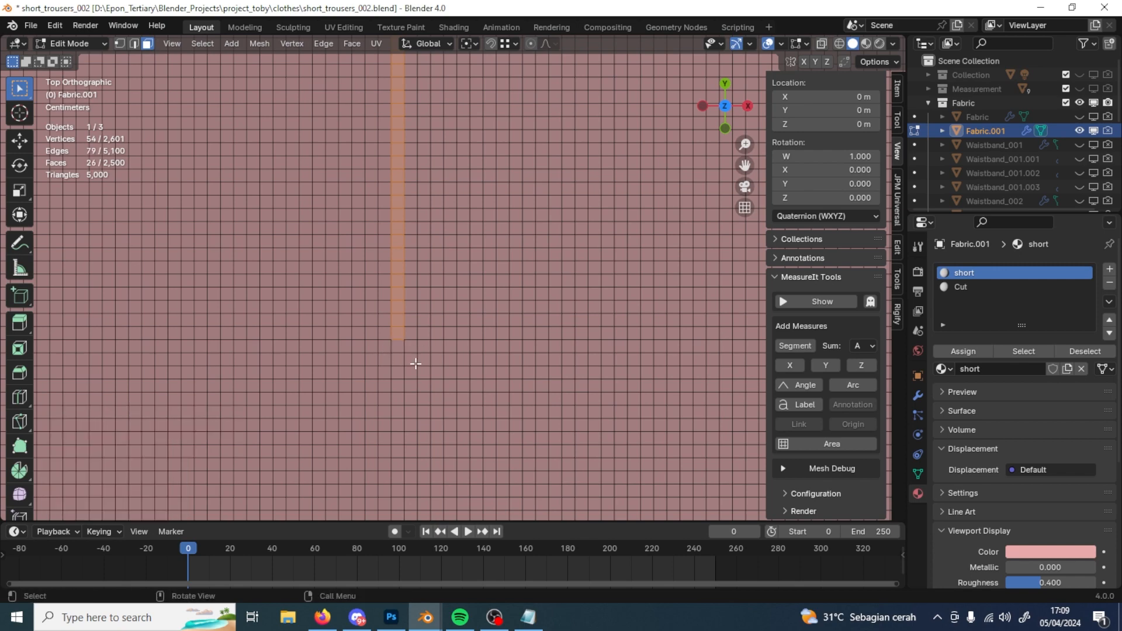
{"action": "left_click", "coordinate": [394, 346]}
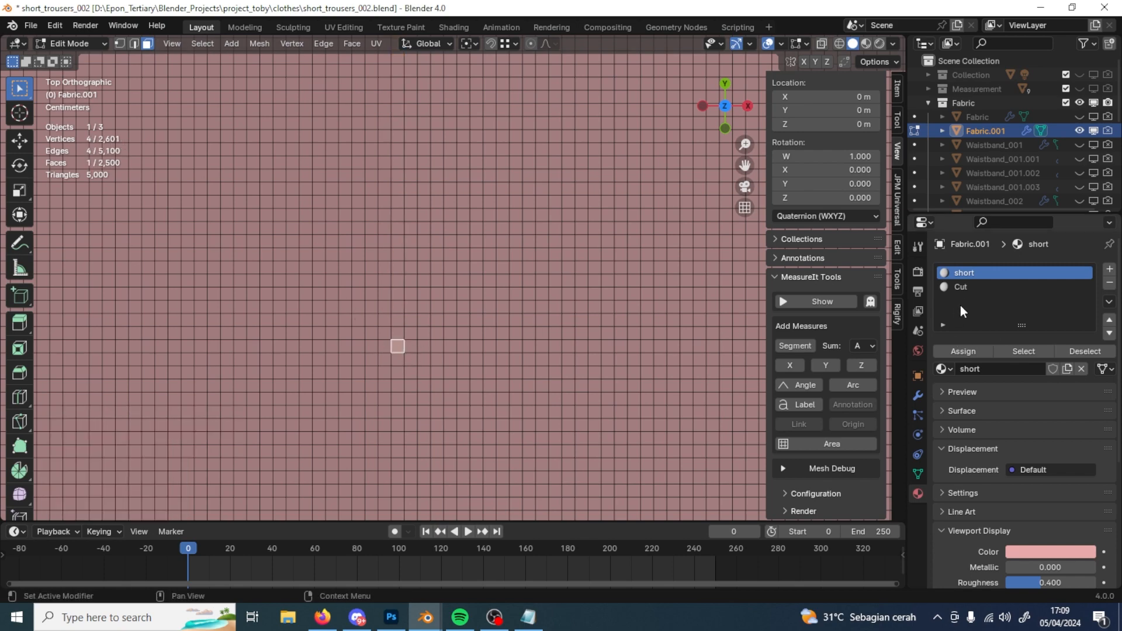
{"action": "left_click", "coordinate": [961, 287]}
{"action": "left_click", "coordinate": [973, 353]}
{"action": "scroll", "coordinate": [419, 234], "scroll_direction": "down", "scroll_amount": 5}
{"action": "scroll", "coordinate": [415, 211], "scroll_direction": "up", "scroll_amount": 4}
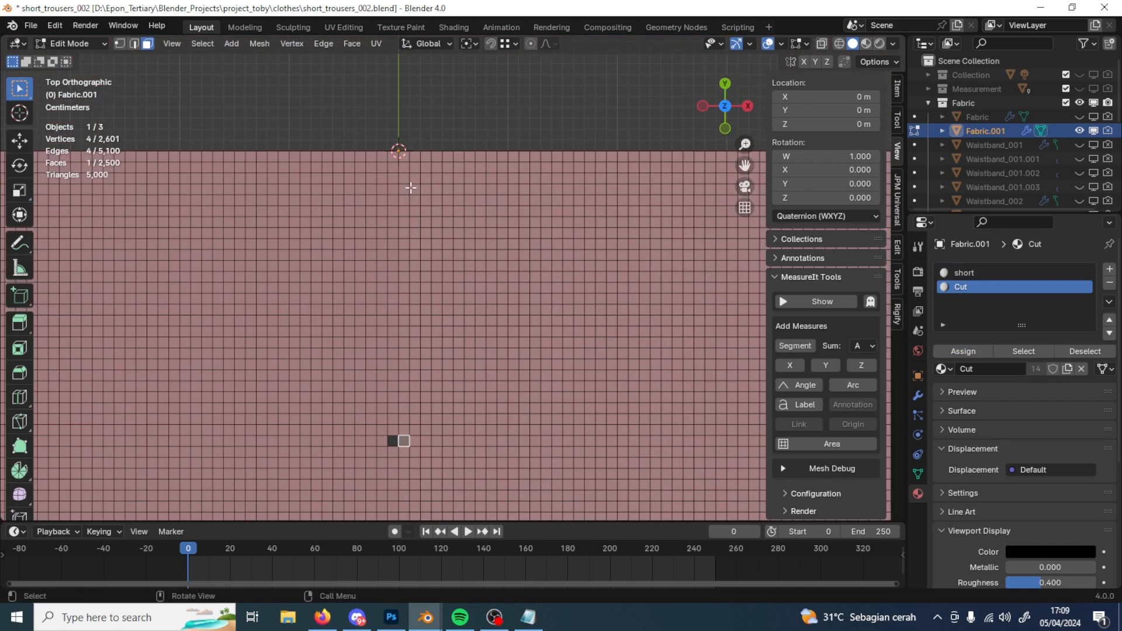
Step: Count 21 faces down from the top beside the centre line and assign the Cut material to the next face below
{"action": "left_click", "coordinate": [399, 153]}
{"action": "left_click", "coordinate": [403, 309], "text": "ctrl"}
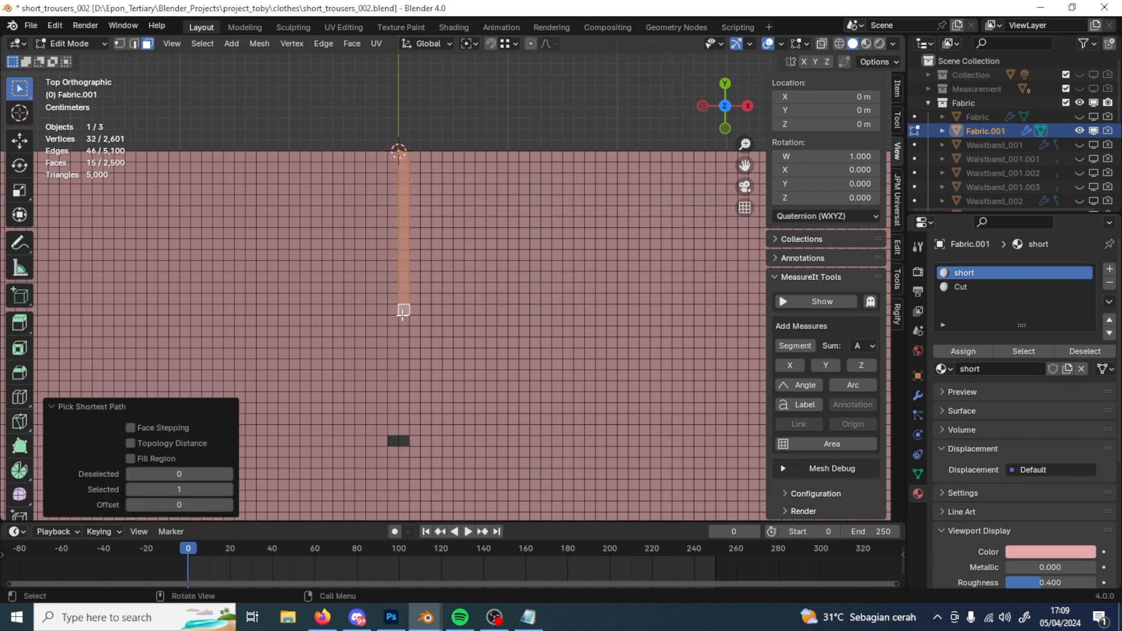
{"action": "left_click_drag", "start_coordinate": [403, 310], "coordinate": [405, 356]}
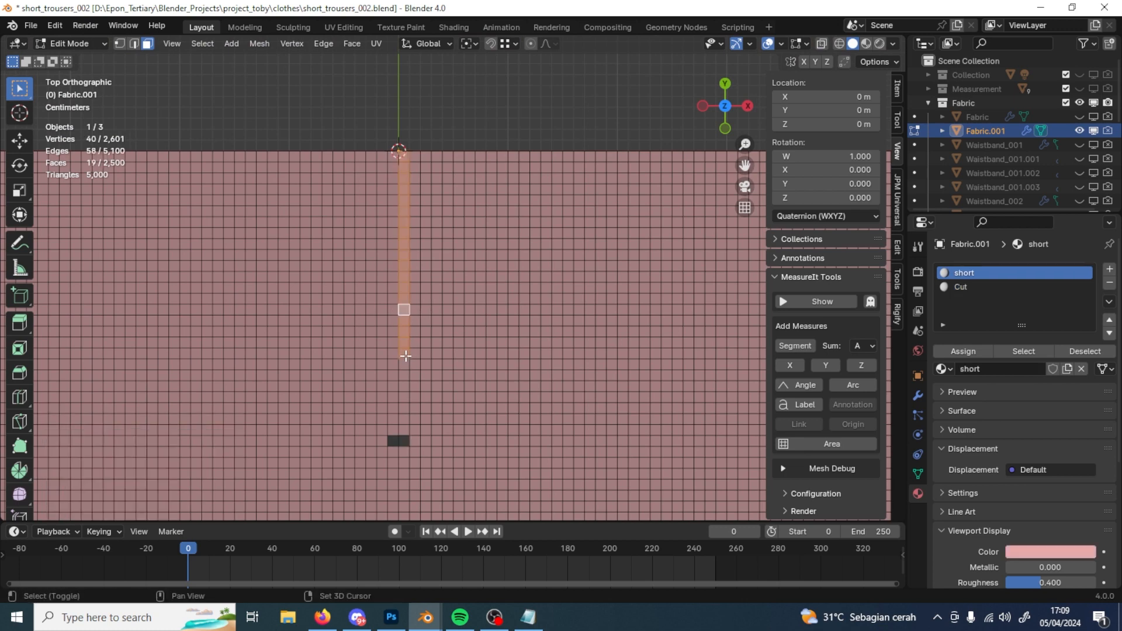
{"action": "left_click", "coordinate": [405, 365], "text": "shift"}
{"action": "left_click", "coordinate": [405, 376], "text": "shift"}
{"action": "left_click", "coordinate": [407, 388]}
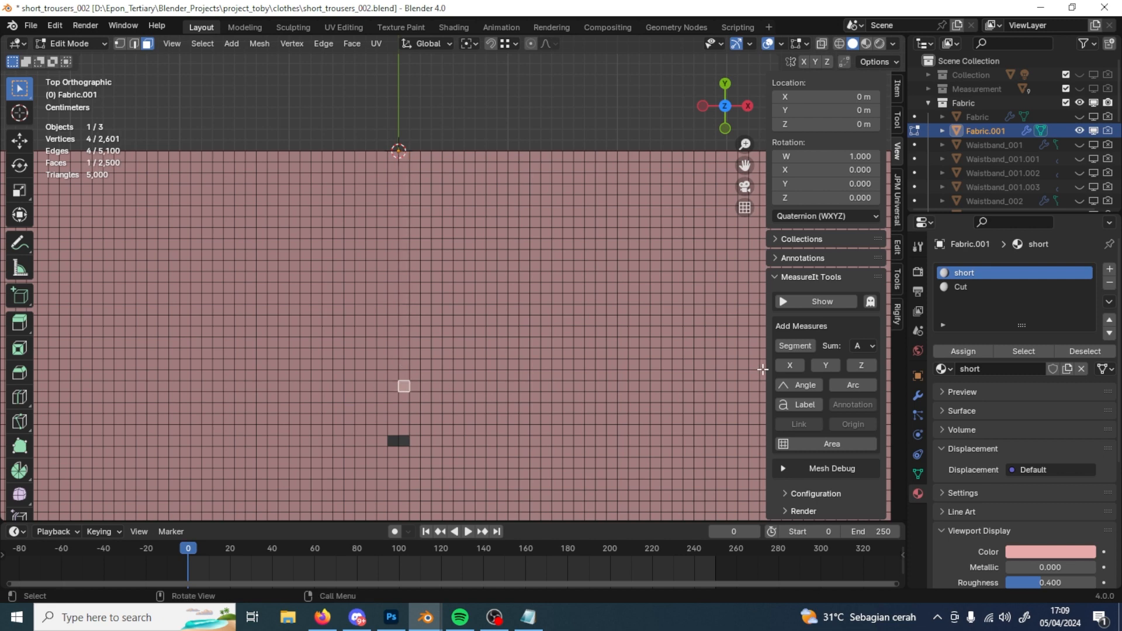
{"action": "left_click", "coordinate": [974, 288]}
{"action": "left_click", "coordinate": [968, 353]}
{"action": "scroll", "coordinate": [532, 386], "scroll_direction": "down", "scroll_amount": 3}
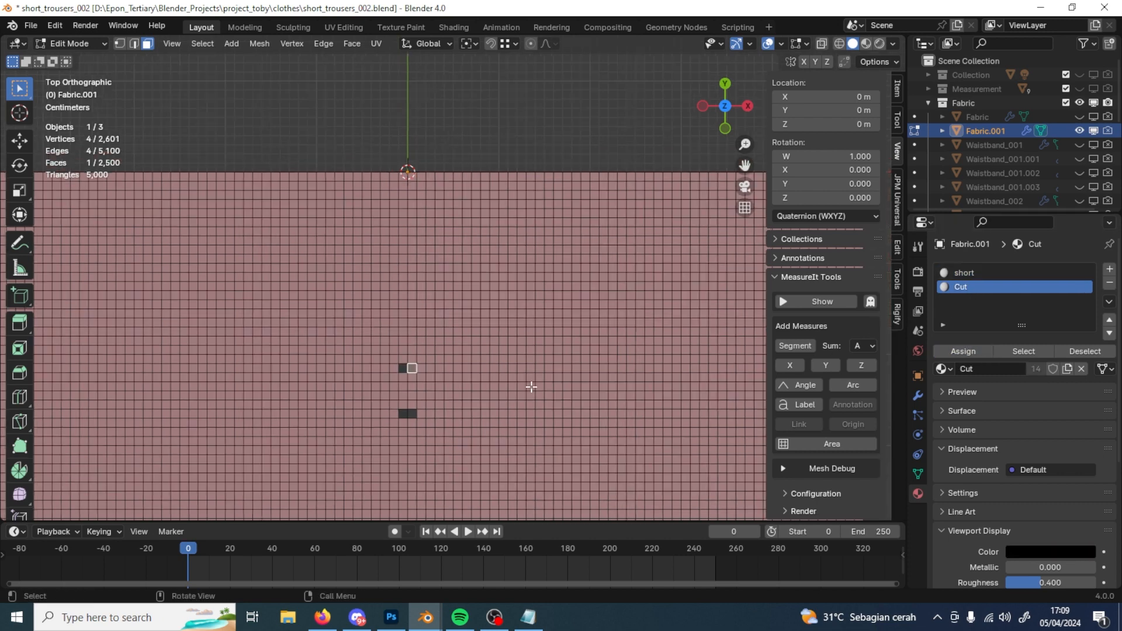
Step: Delete the fabric faces from the lower Cut mark's row downward, keeping the upper 26 rows
{"action": "middle_click_drag", "start_coordinate": [532, 401], "coordinate": [508, 291], "text": "shift"}
{"action": "left_click_drag", "start_coordinate": [730, 439], "coordinate": [337, 262]}
{"action": "key", "text": "x"}
{"action": "left_click", "coordinate": [338, 261]}
{"action": "scroll", "coordinate": [434, 252], "scroll_direction": "up", "scroll_amount": 4}
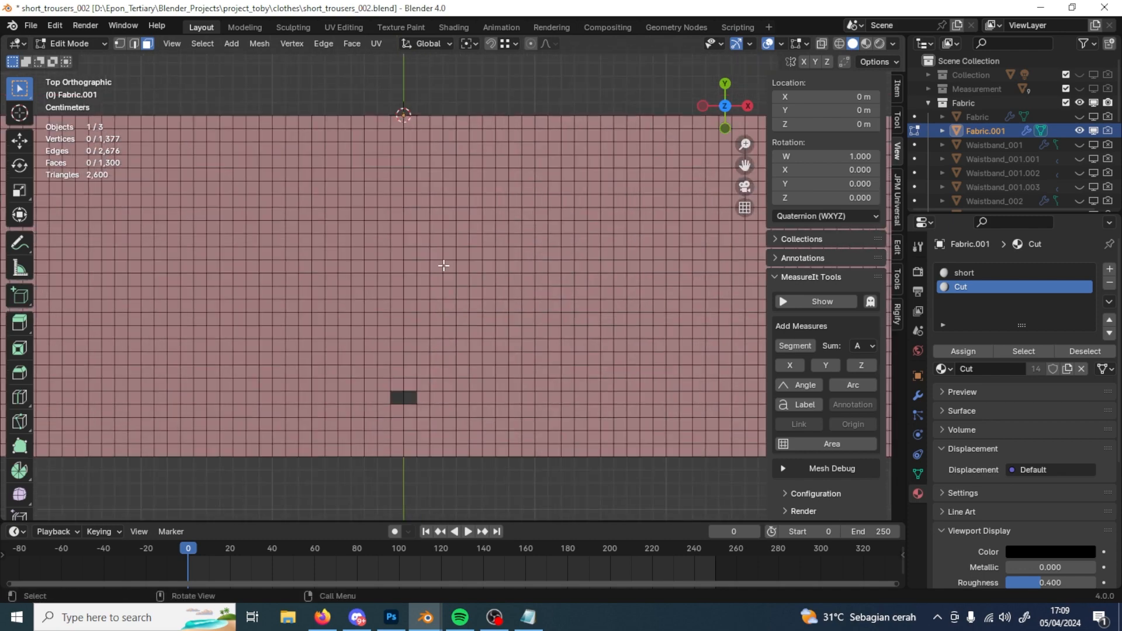
Step: Check the face counts along the centre-line column, first for its full height and then from the top down to the Cut mark
{"action": "left_click", "coordinate": [408, 120]}
{"action": "left_click", "coordinate": [410, 450], "text": "ctrl"}
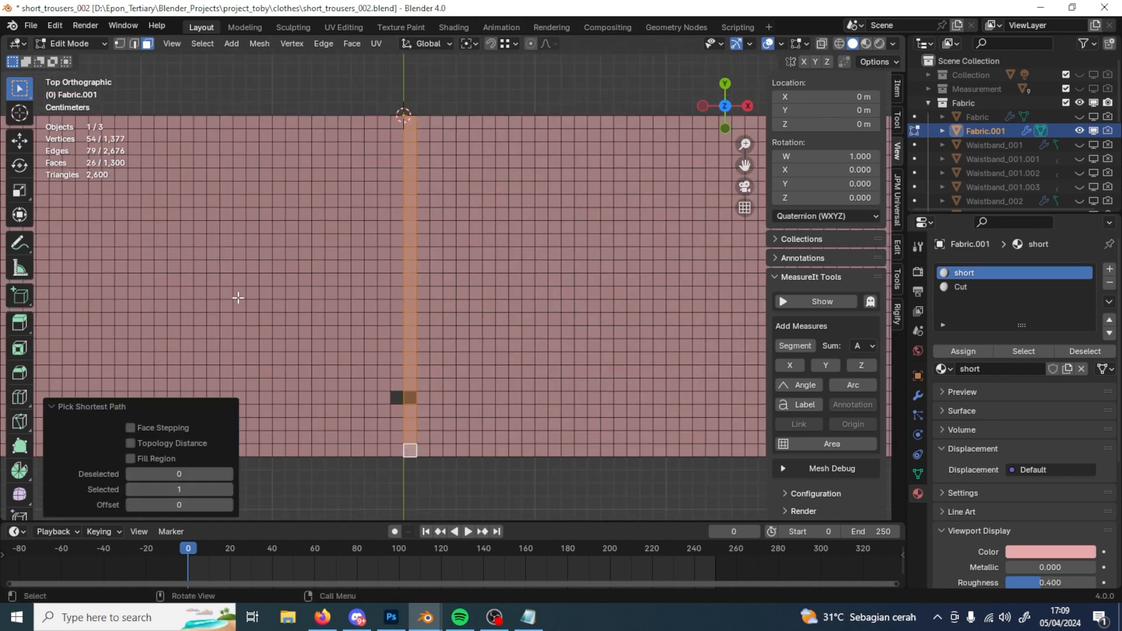
{"action": "left_click", "coordinate": [407, 121]}
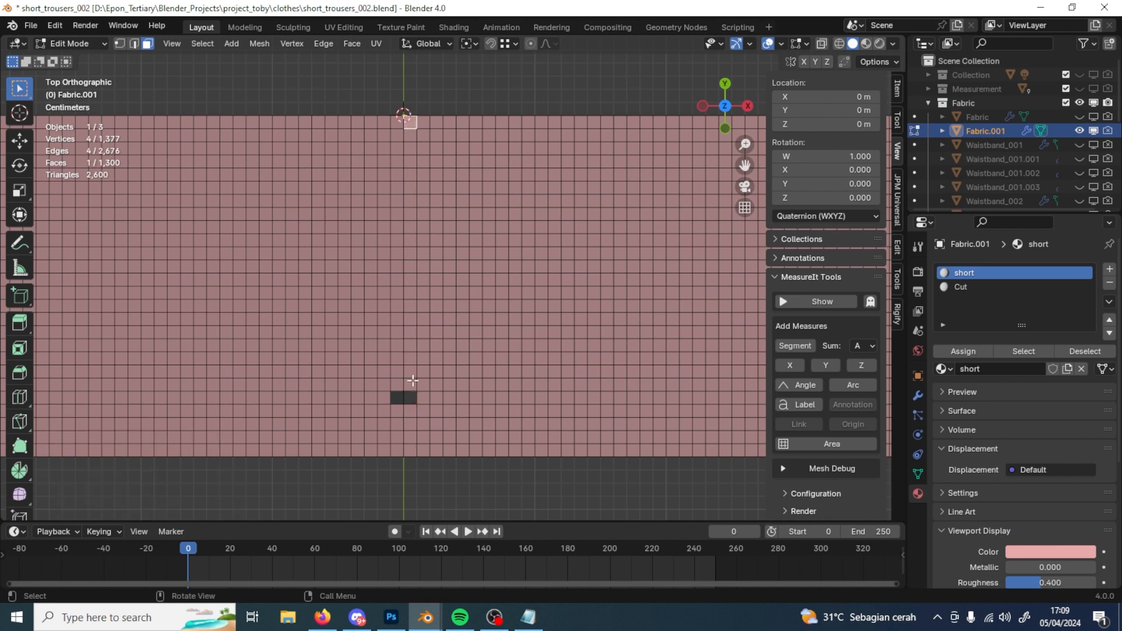
{"action": "left_click", "coordinate": [408, 386], "text": "ctrl"}
{"action": "middle_click_drag", "start_coordinate": [457, 408], "coordinate": [285, 317], "text": "shift"}
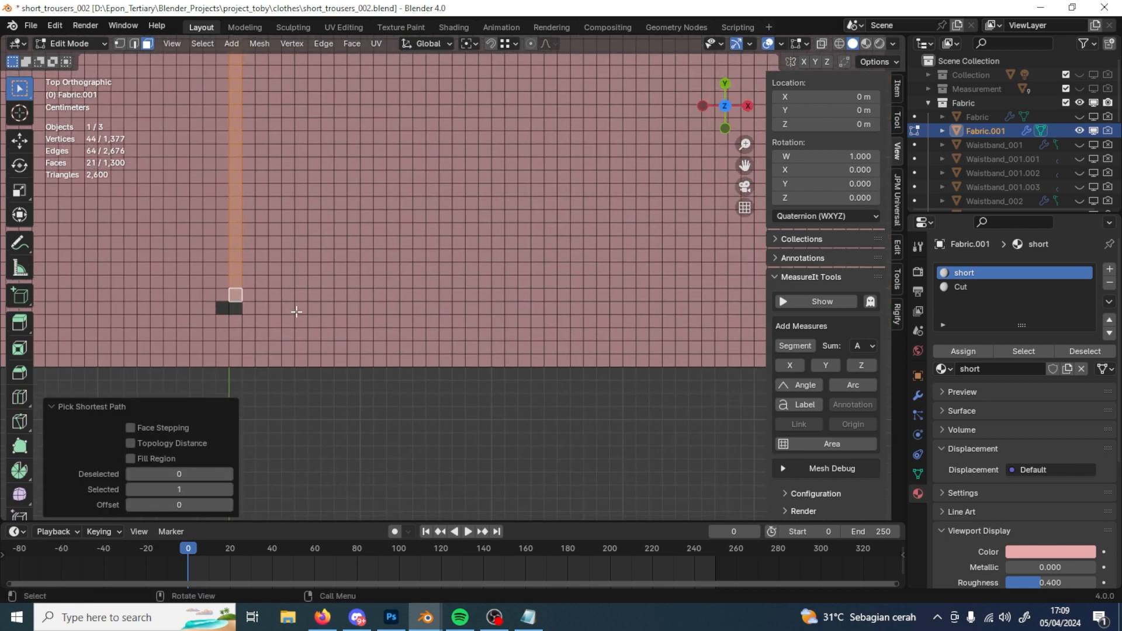
{"action": "key", "text": "n"}
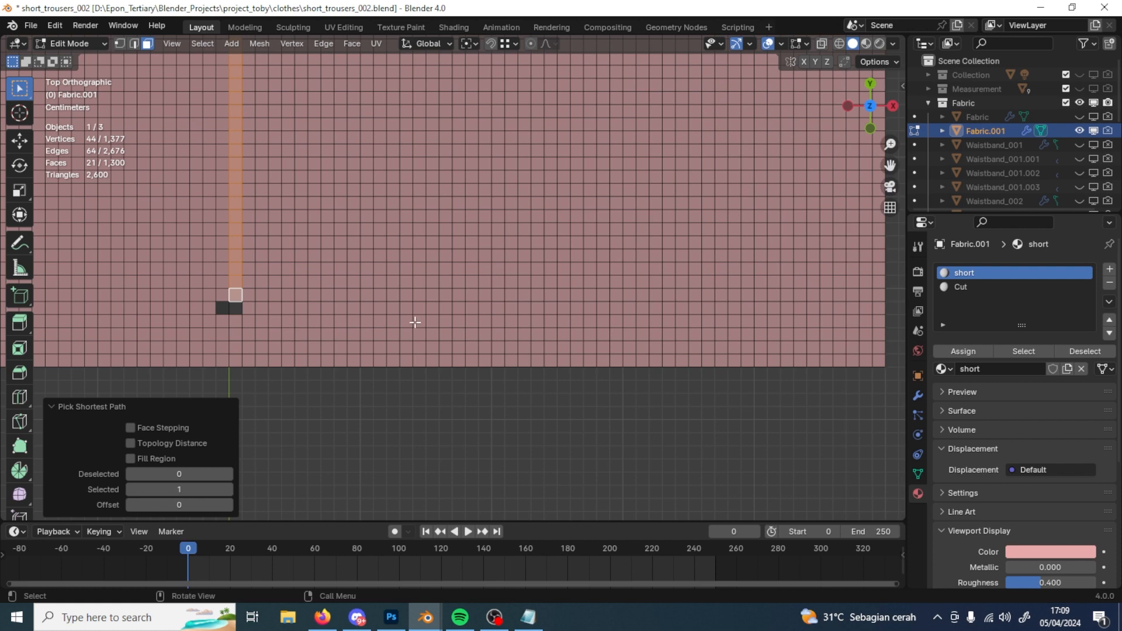
{"action": "middle_click_drag", "start_coordinate": [415, 322], "coordinate": [434, 382], "text": "shift"}
{"action": "scroll", "coordinate": [313, 138], "scroll_direction": "down", "scroll_amount": 1}
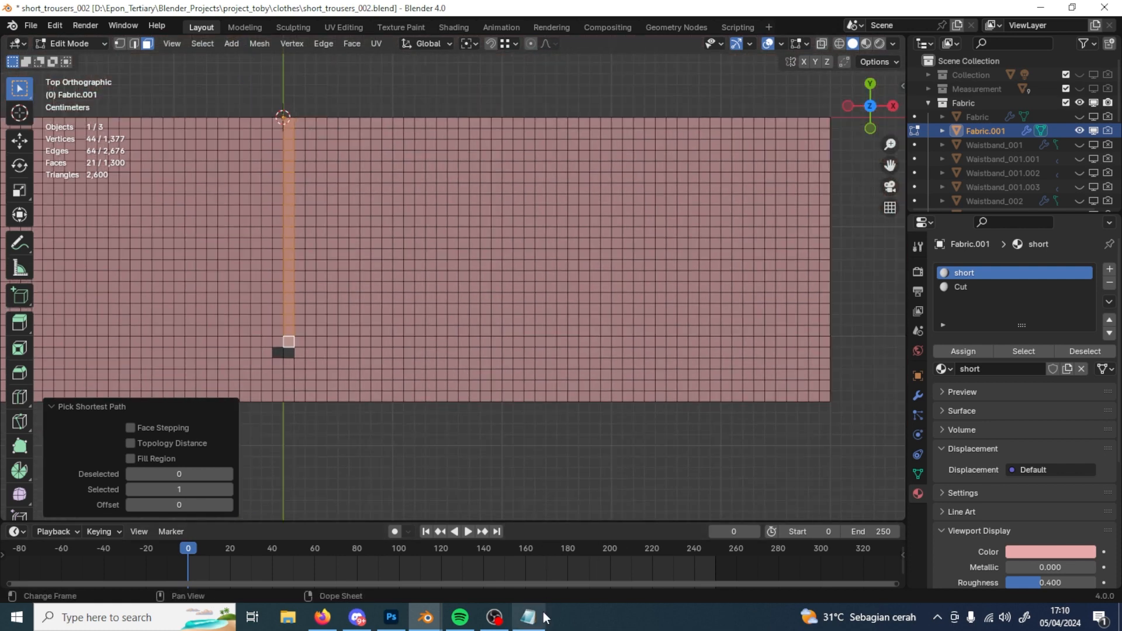
Step: Switch to the Notepad notes and check the crotch line measurement
{"action": "left_click", "coordinate": [529, 618]}
{"action": "left_click", "coordinate": [468, 424]}
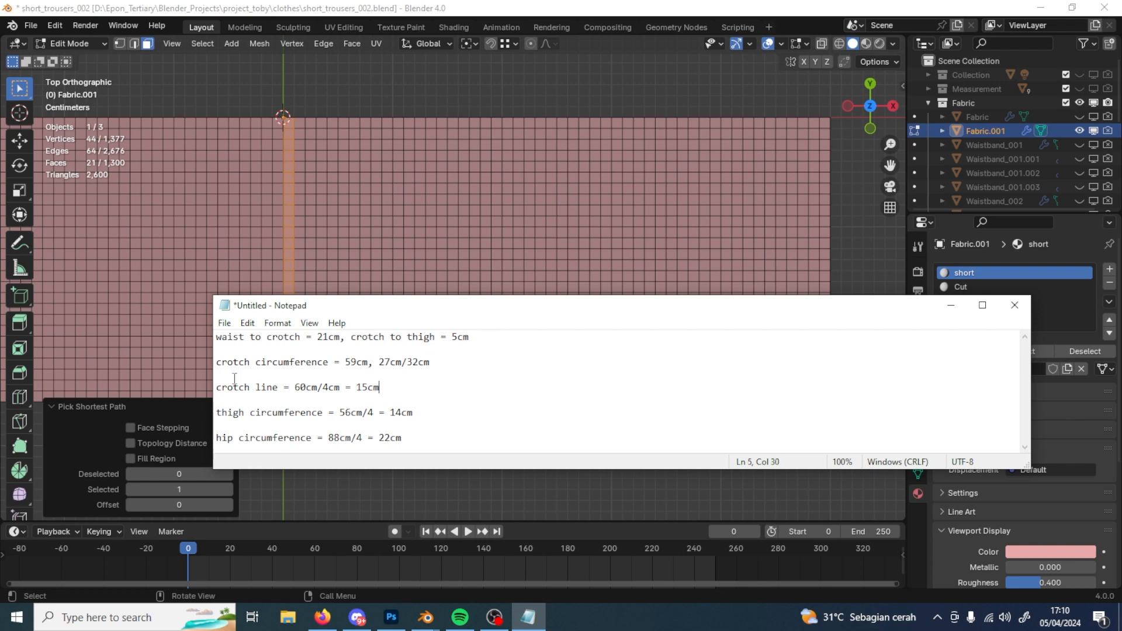
{"action": "left_click_drag", "start_coordinate": [218, 393], "coordinate": [391, 393]}
{"action": "left_click", "coordinate": [391, 392]}
{"action": "left_click", "coordinate": [951, 305]}
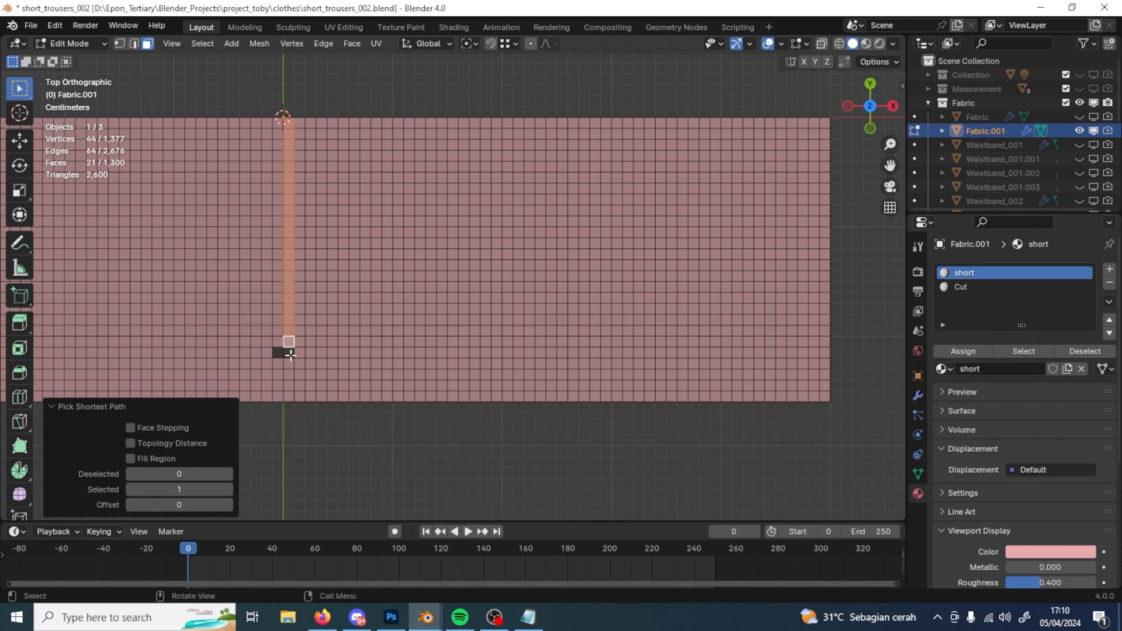
Step: Count 30 faces along the crotch row from the centre-line Cut mark and assign the Cut material to the next face outward
{"action": "left_click", "coordinate": [291, 356]}
{"action": "left_click", "coordinate": [529, 617]}
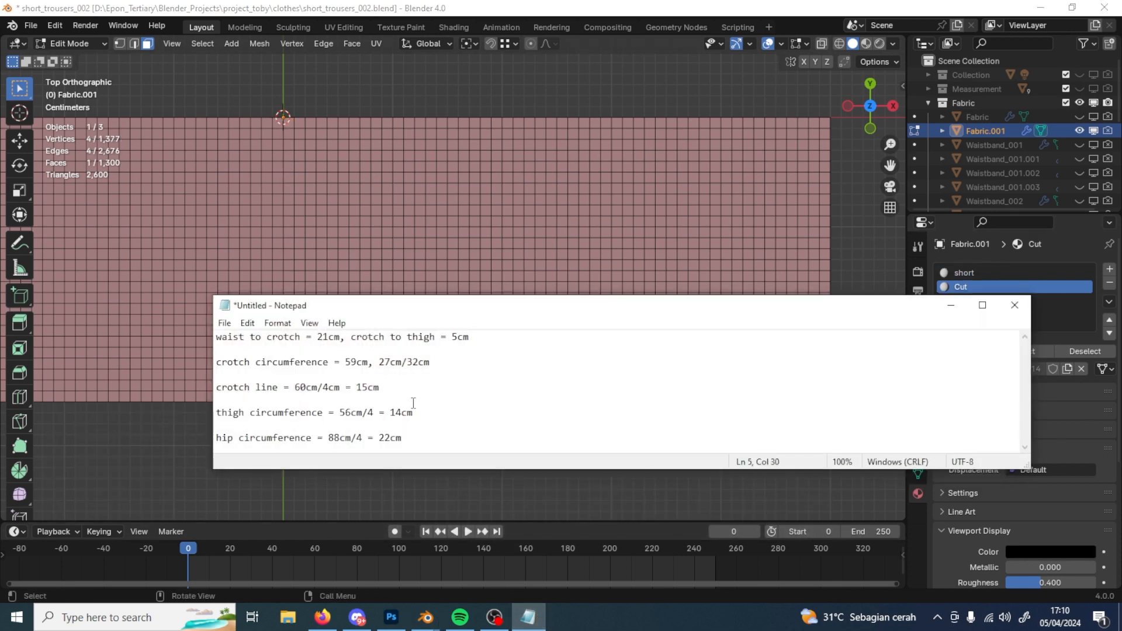
{"action": "left_click", "coordinate": [951, 305]}
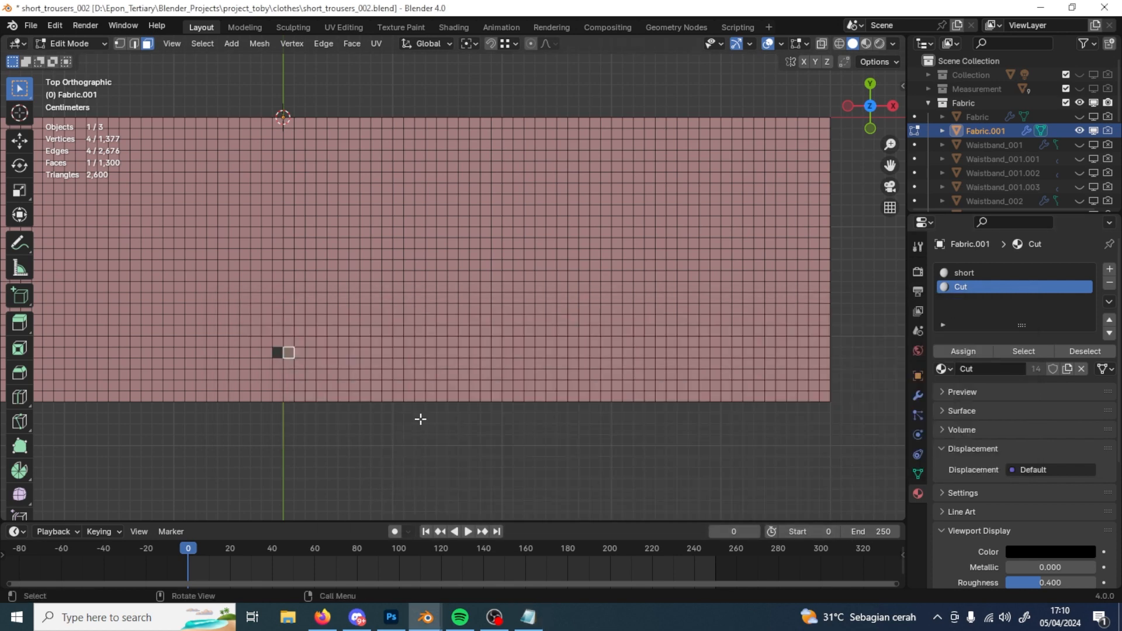
{"action": "left_click", "coordinate": [606, 352], "text": "ctrl"}
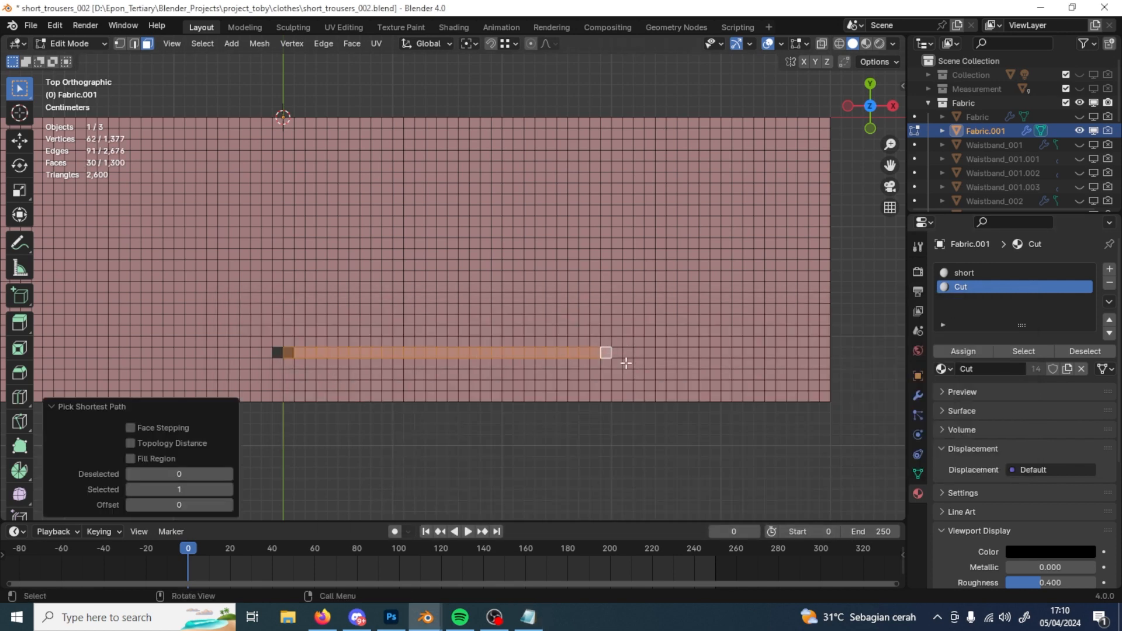
{"action": "left_click", "coordinate": [616, 353]}
{"action": "left_click", "coordinate": [989, 287]}
{"action": "left_click", "coordinate": [963, 352]}
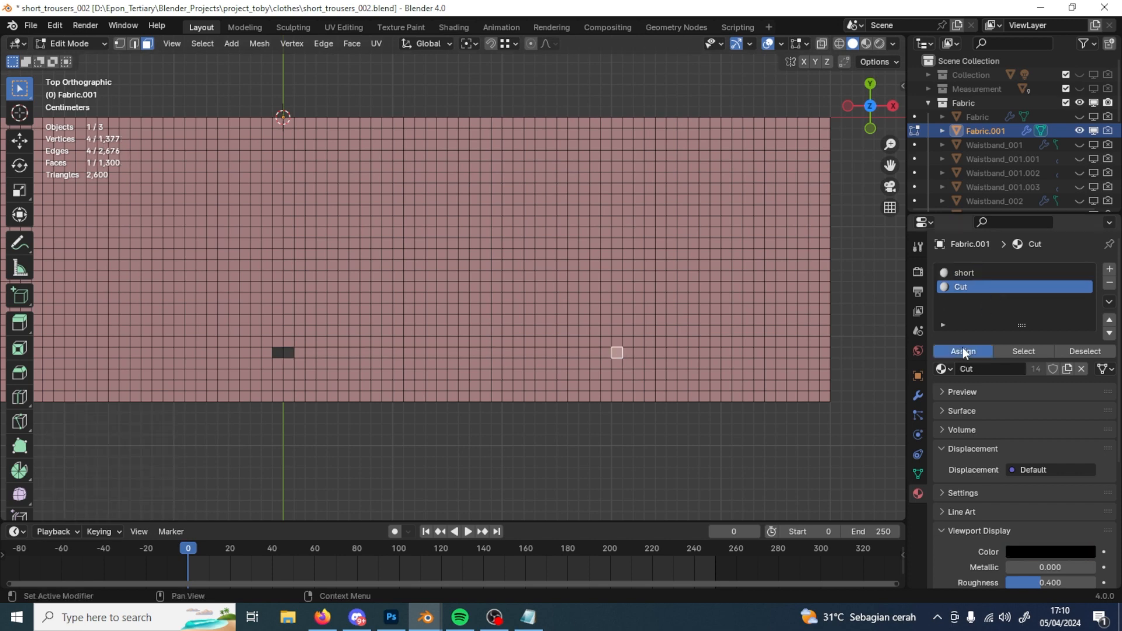
Step: Count 15 faces outward from the centre along the crotch row and assign the Cut material to the 15th and 16th faces
{"action": "left_click", "coordinate": [289, 352]}
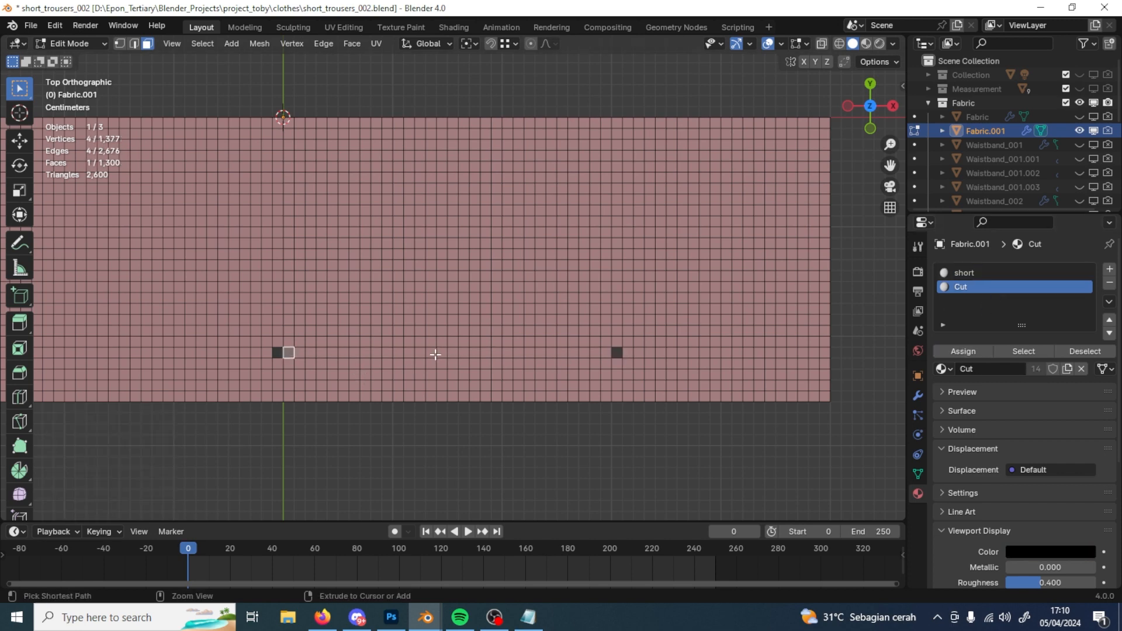
{"action": "left_click", "coordinate": [442, 351], "text": "ctrl"}
{"action": "scroll", "coordinate": [445, 374], "scroll_direction": "up", "scroll_amount": 1}
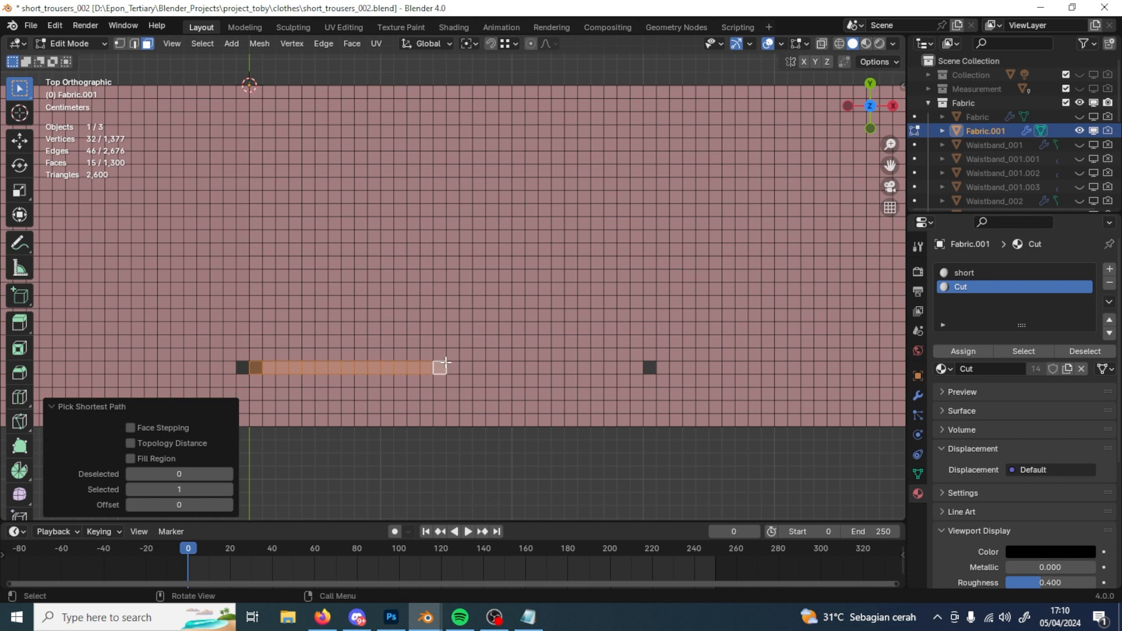
{"action": "left_click", "coordinate": [439, 368]}
{"action": "left_click", "coordinate": [453, 368], "text": "shift"}
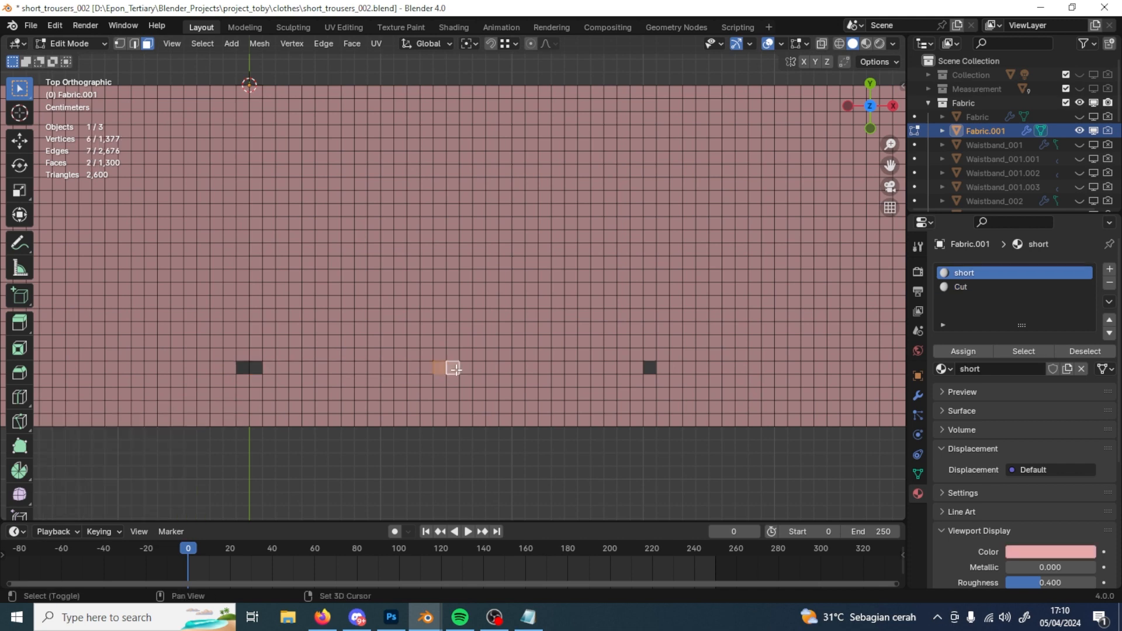
{"action": "left_click", "coordinate": [959, 287]}
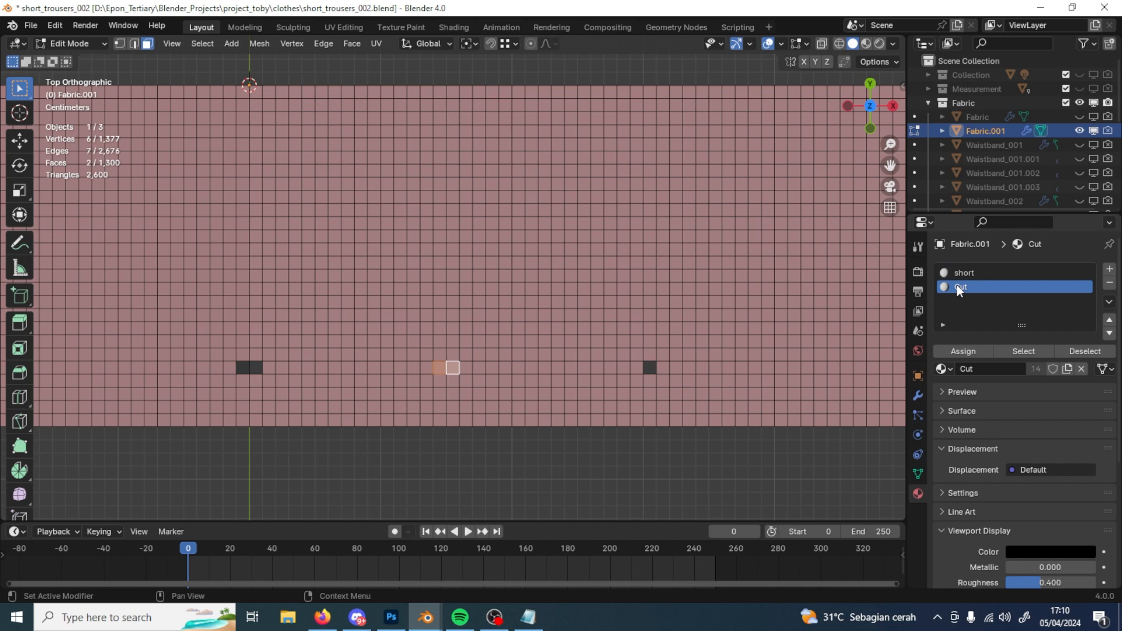
{"action": "left_click", "coordinate": [442, 368]}
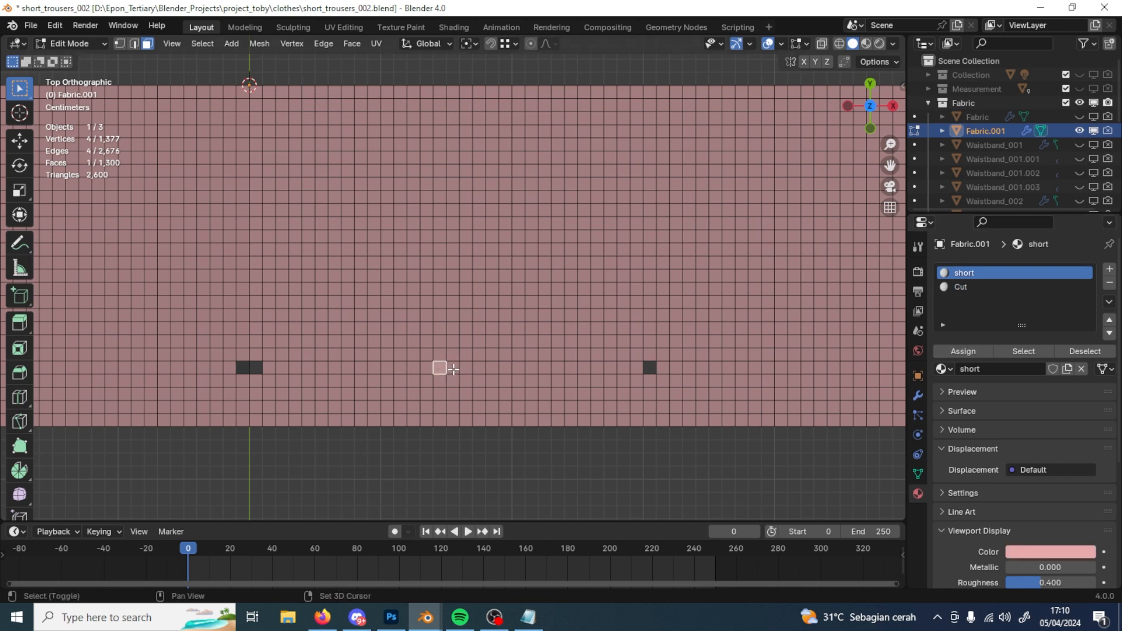
{"action": "left_click", "coordinate": [452, 367], "text": "shift"}
{"action": "left_click", "coordinate": [996, 287]}
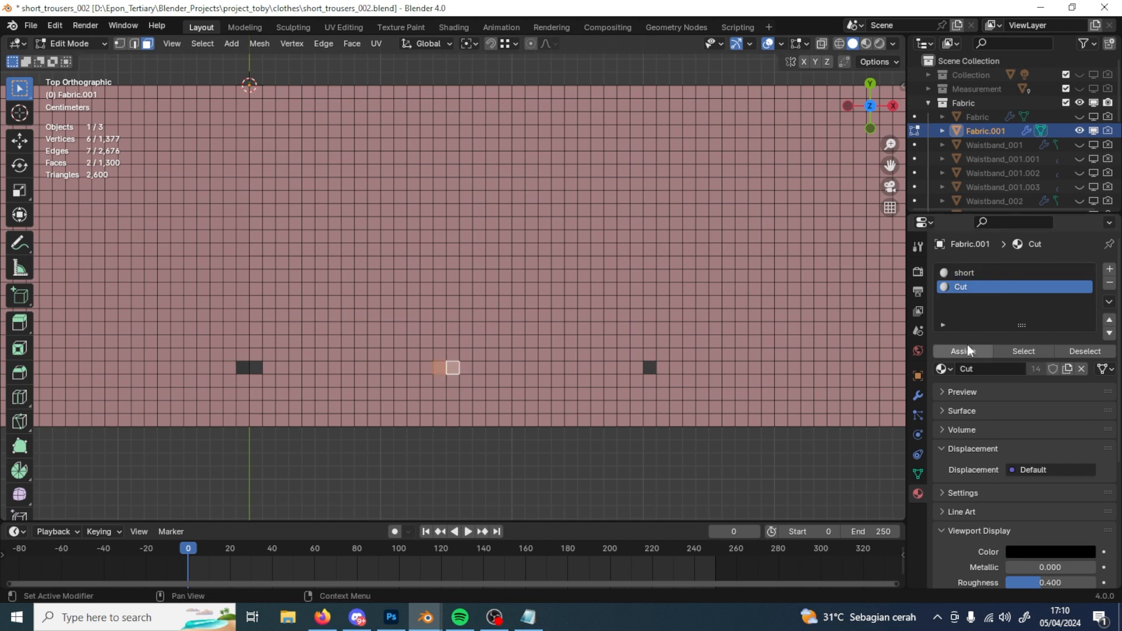
{"action": "left_click", "coordinate": [967, 350]}
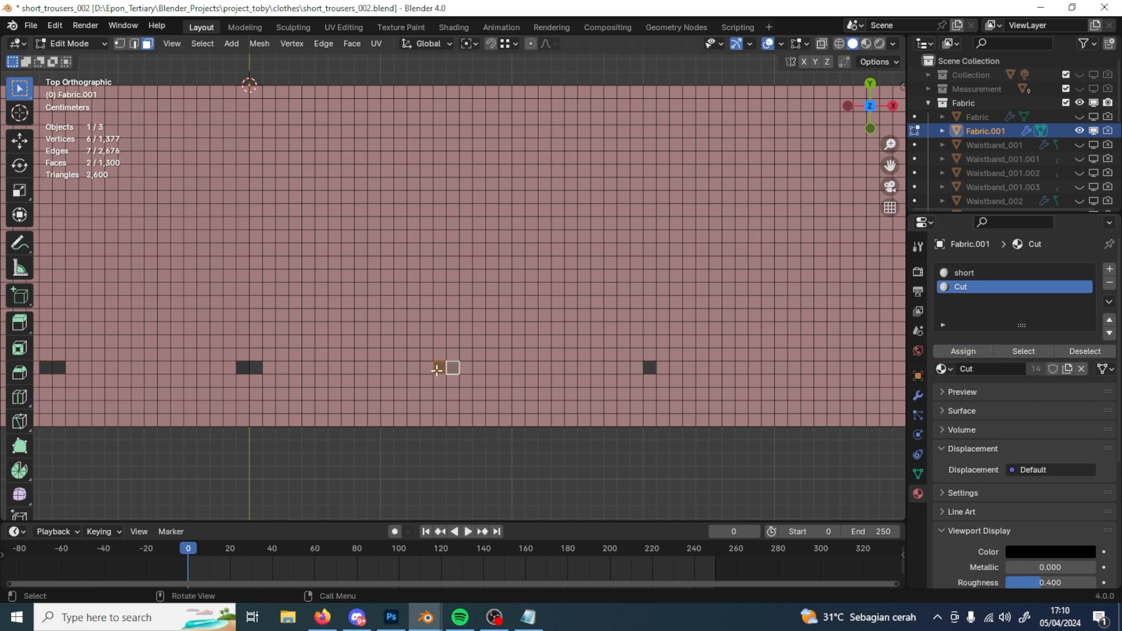
Step: Check the face count on each side of the crotch row's paired middle marks, inward to the centre and outward to the end mark
{"action": "left_click", "coordinate": [255, 369], "text": "ctrl"}
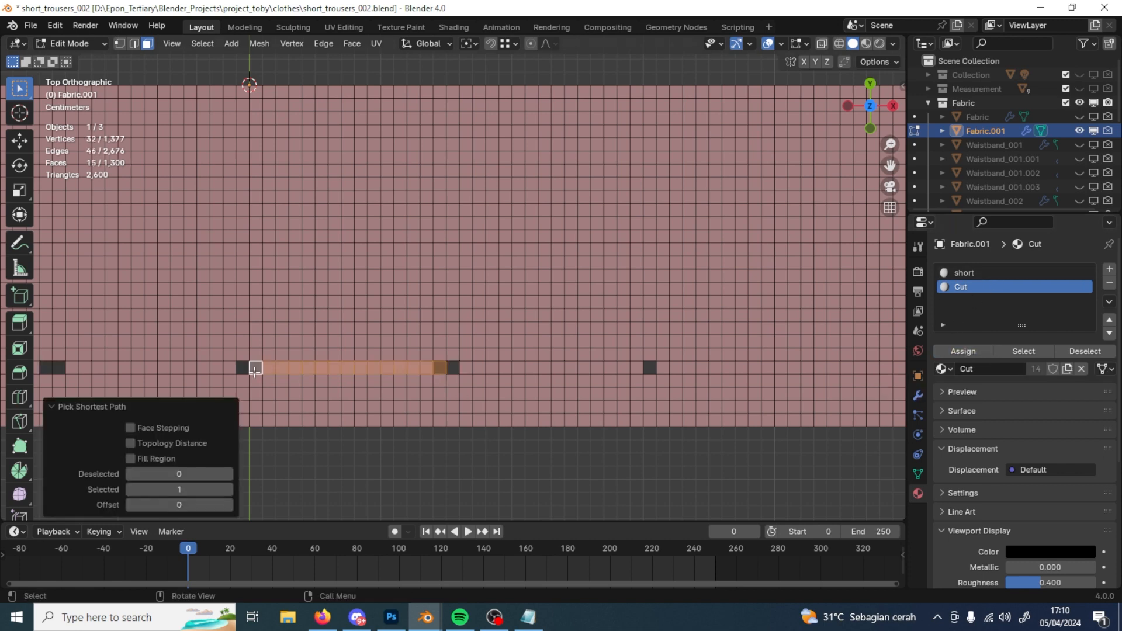
{"action": "left_click", "coordinate": [455, 368]}
{"action": "left_click", "coordinate": [636, 368], "text": "ctrl"}
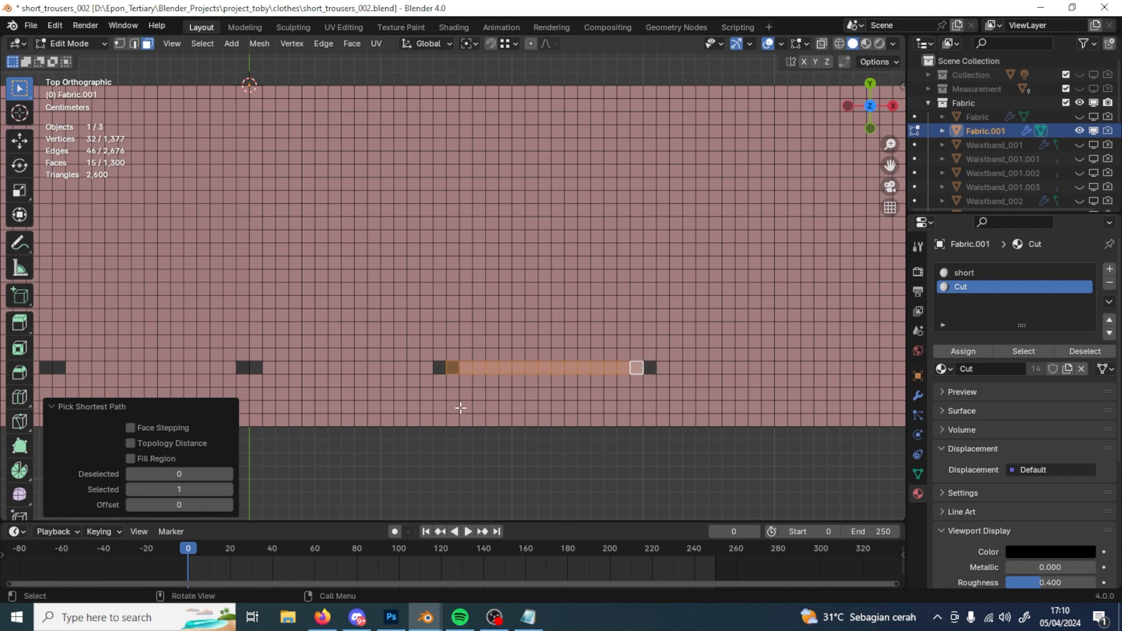
Step: Assign the Cut material to the two bottom-row faces directly below the crotch row's paired middle marks
{"action": "middle_click_drag", "start_coordinate": [444, 419], "coordinate": [498, 369], "text": "shift"}
{"action": "left_click", "coordinate": [480, 371]}
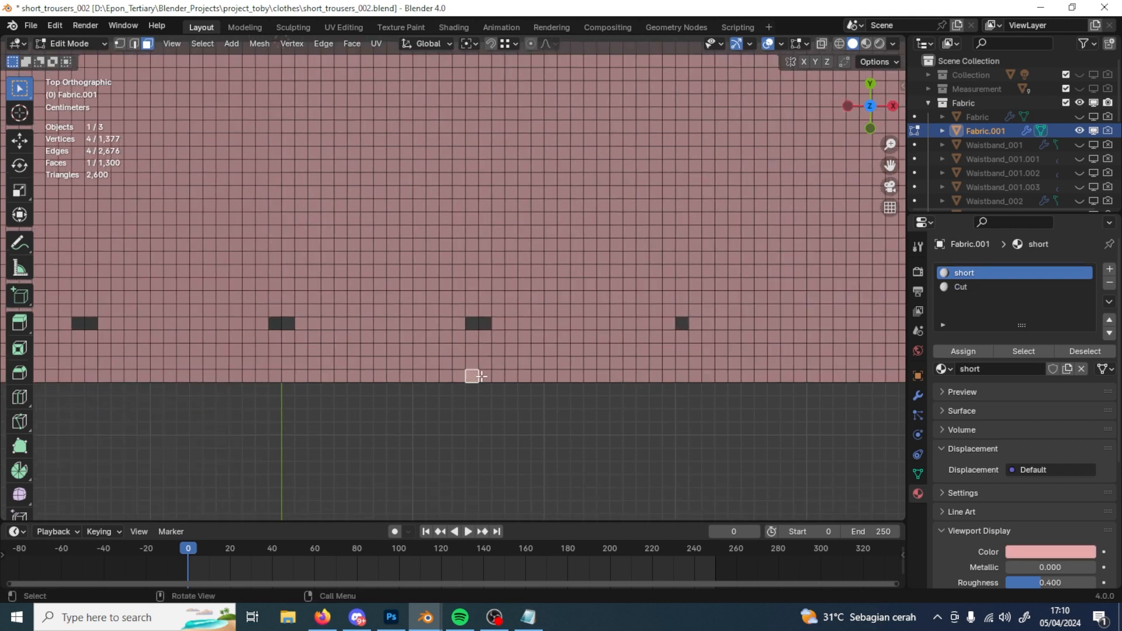
{"action": "left_click", "coordinate": [993, 286]}
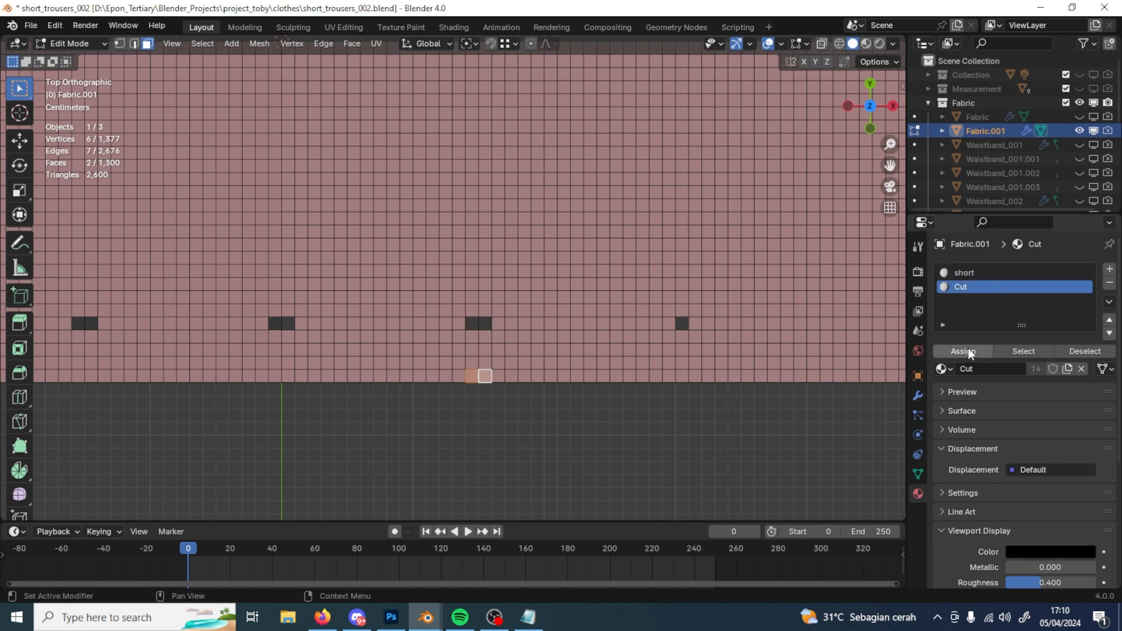
{"action": "left_click", "coordinate": [961, 351]}
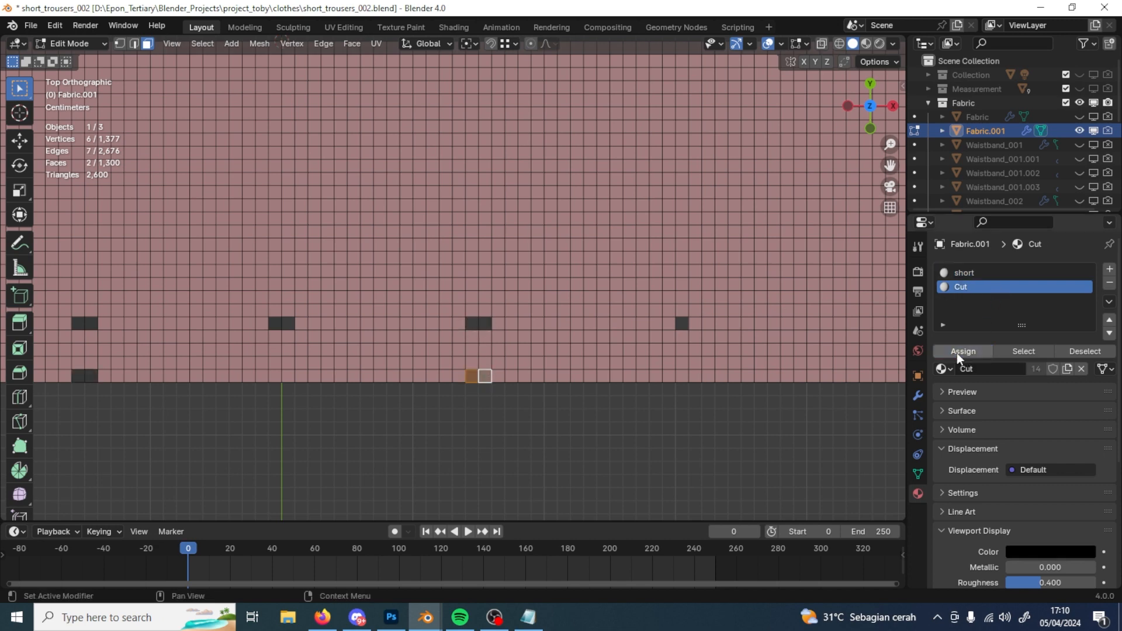
Step: Count 14 faces inward along the bottom row from the middle mark and assign the Cut material to the face beside the centre line
{"action": "left_click", "coordinate": [473, 376]}
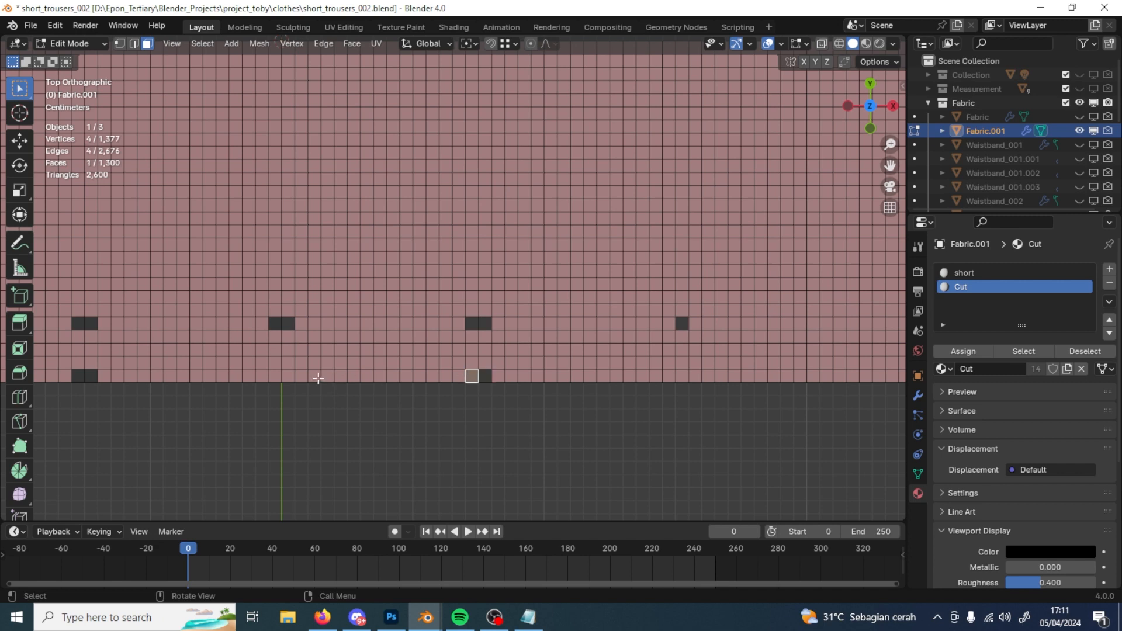
{"action": "left_click", "coordinate": [301, 377], "text": "ctrl"}
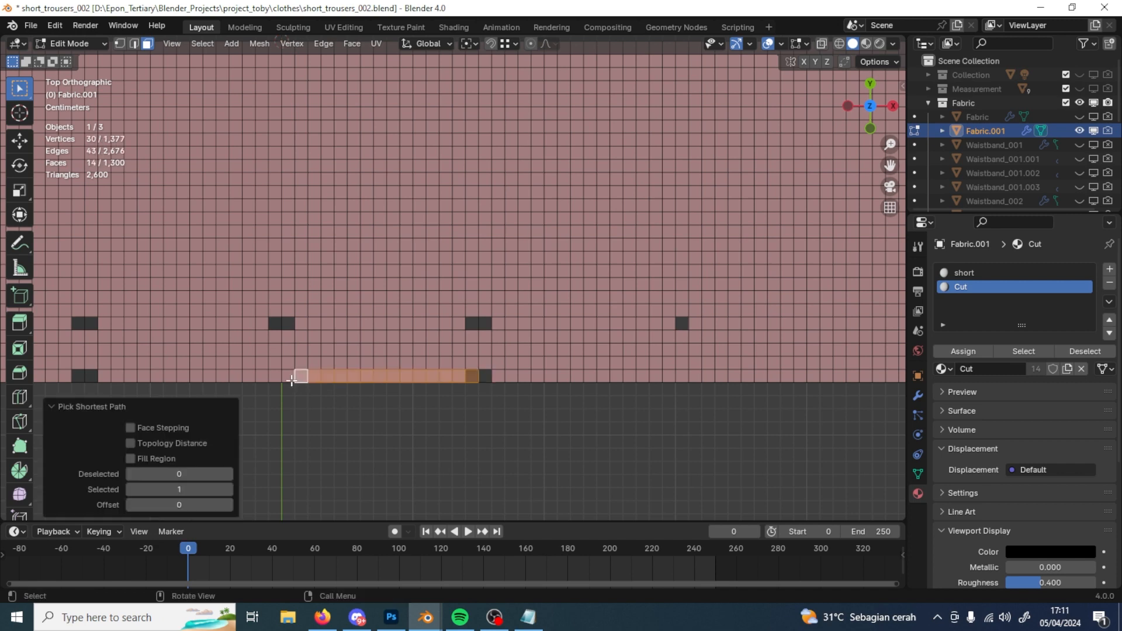
{"action": "left_click", "coordinate": [286, 376]}
{"action": "left_click", "coordinate": [979, 290]}
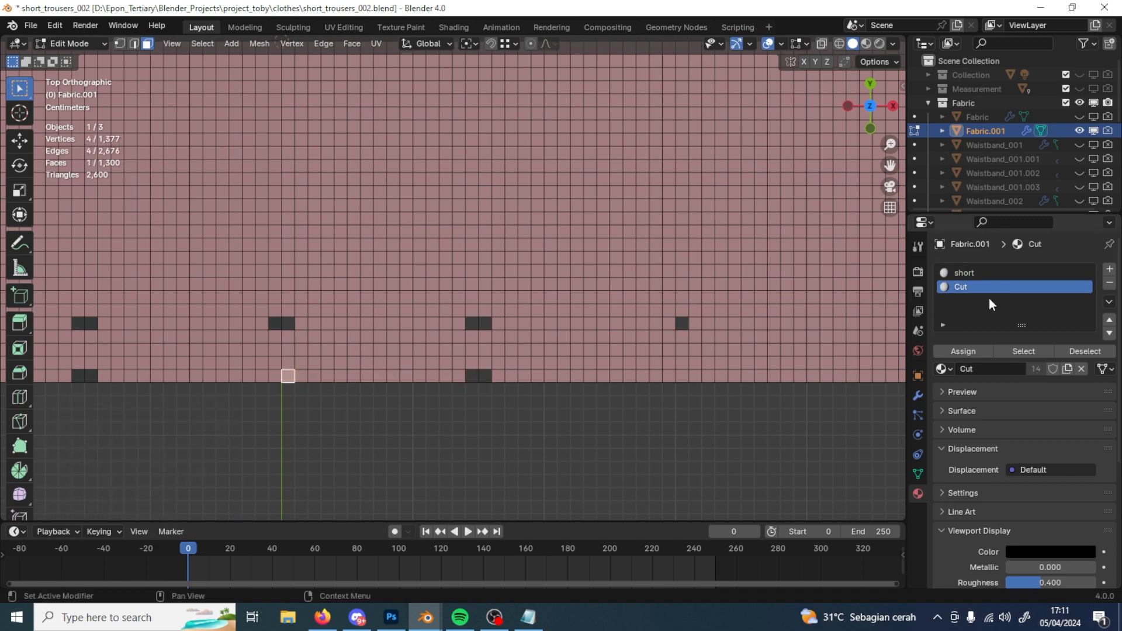
{"action": "left_click", "coordinate": [976, 351]}
Step: Count 14 faces outward from the bottom row's middle mark, check the thigh circumference notes, and assign the Cut material to the next face
{"action": "left_click", "coordinate": [486, 378]}
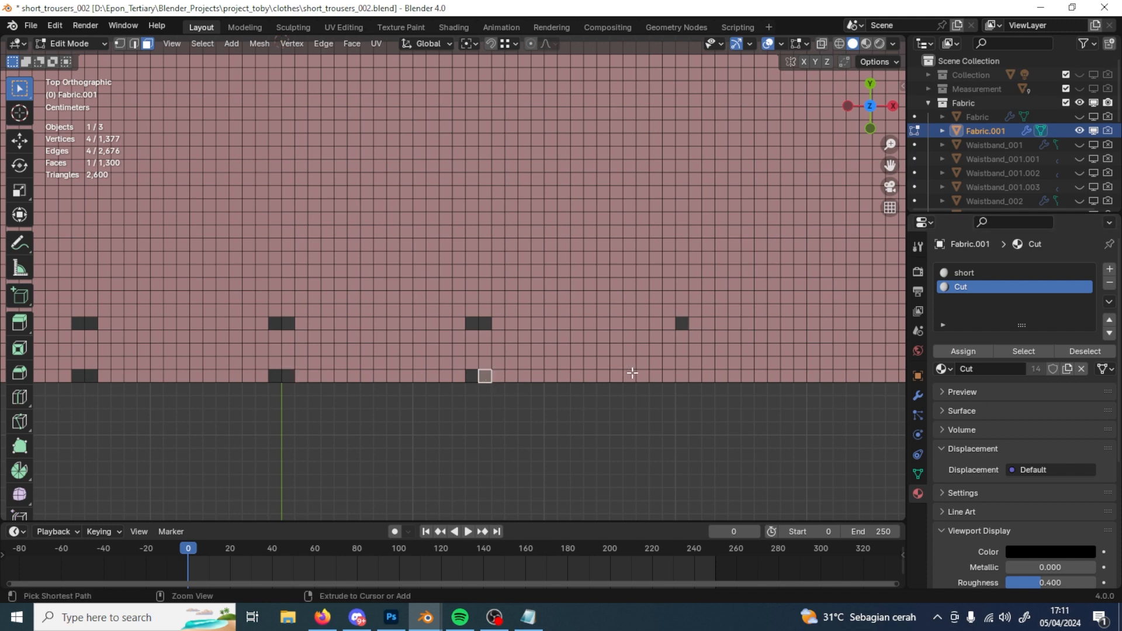
{"action": "left_click", "coordinate": [642, 376], "text": "ctrl"}
{"action": "left_click", "coordinate": [652, 376], "text": "shift"}
{"action": "key", "text": "alt+Tab"}
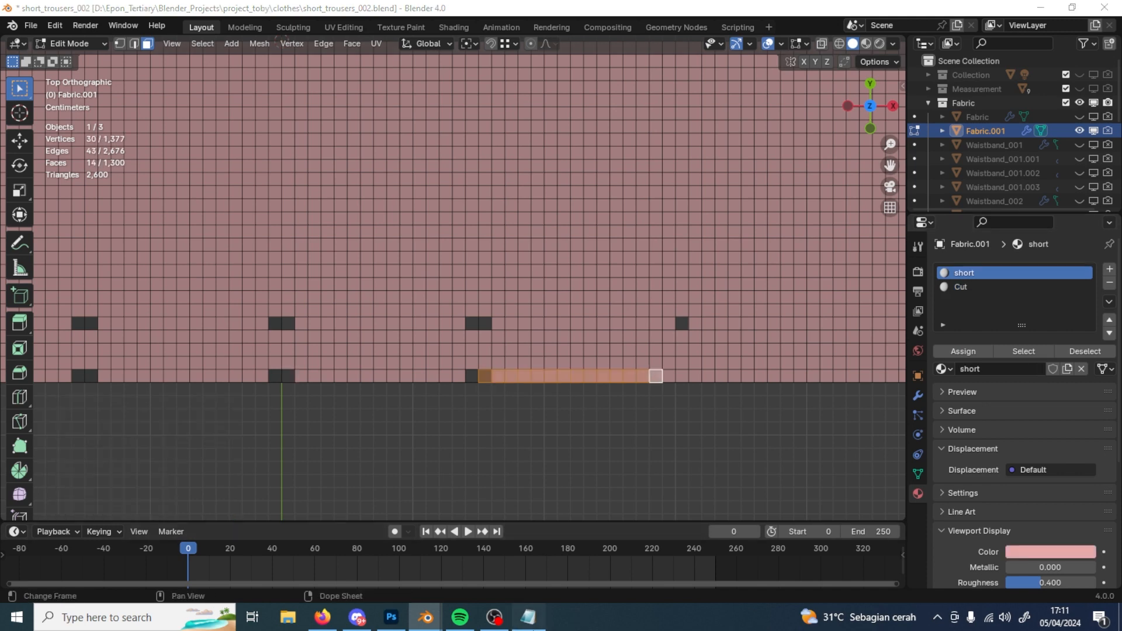
{"action": "left_click", "coordinate": [385, 423]}
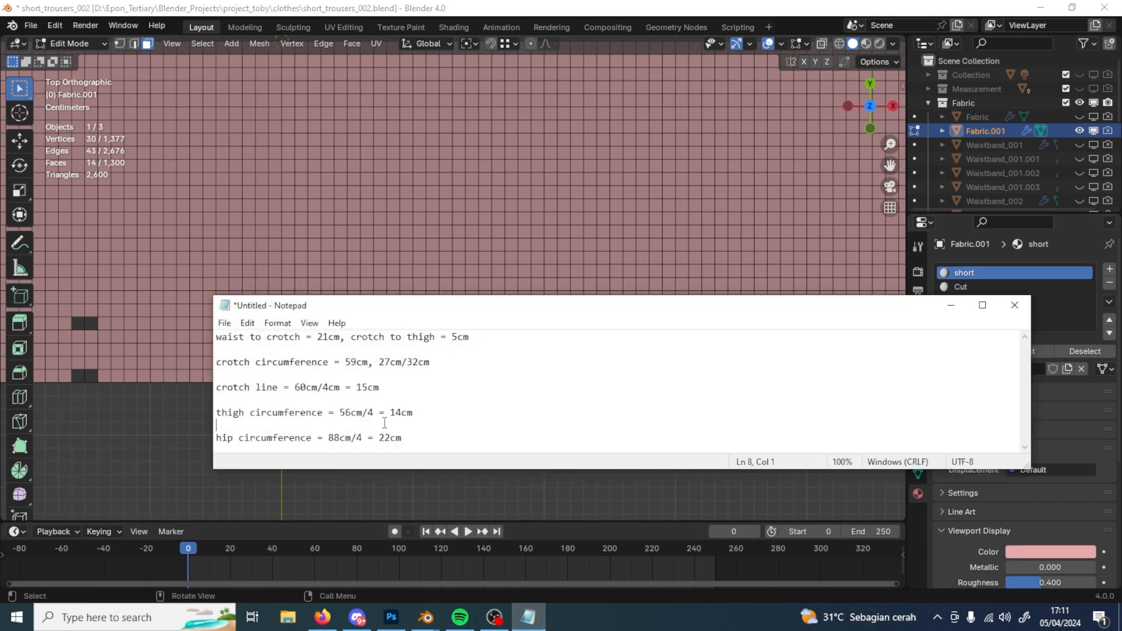
{"action": "left_click", "coordinate": [951, 305]}
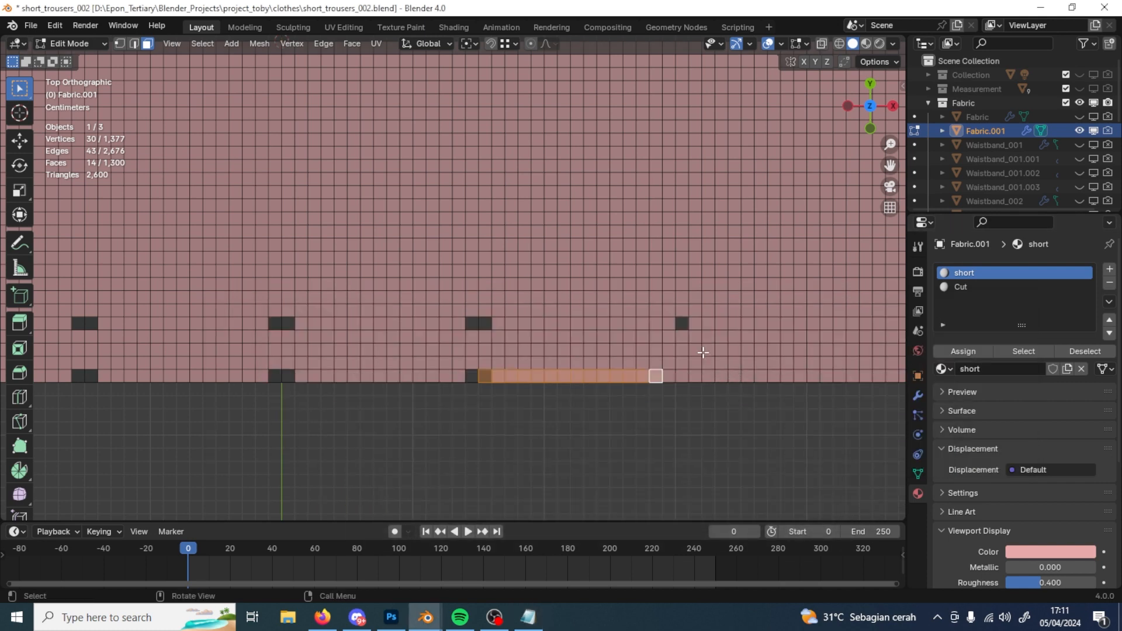
{"action": "left_click", "coordinate": [668, 377]}
{"action": "left_click", "coordinate": [1011, 287]}
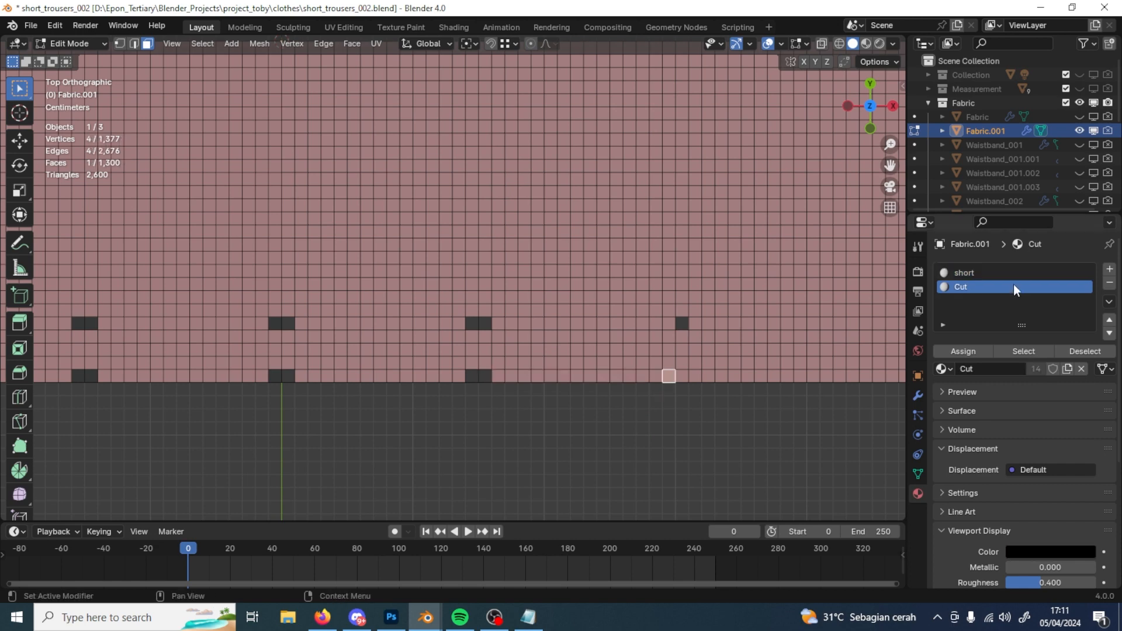
{"action": "left_click", "coordinate": [974, 353]}
{"action": "key", "text": "alt+a"}
{"action": "scroll", "coordinate": [658, 390], "scroll_direction": "down", "scroll_amount": 3}
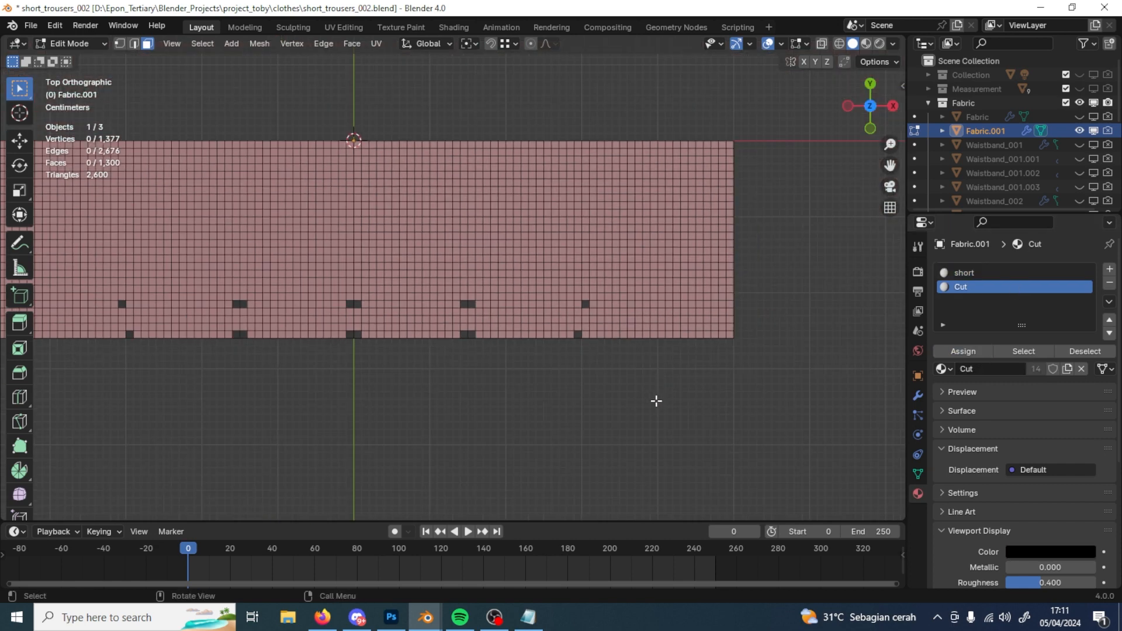
Step: Unhide and expand the Curve collection, then hide its Bottom_Seam.001 and Top_Seam.001 curves
{"action": "middle_click_drag", "start_coordinate": [596, 281], "coordinate": [598, 336], "text": "shift"}
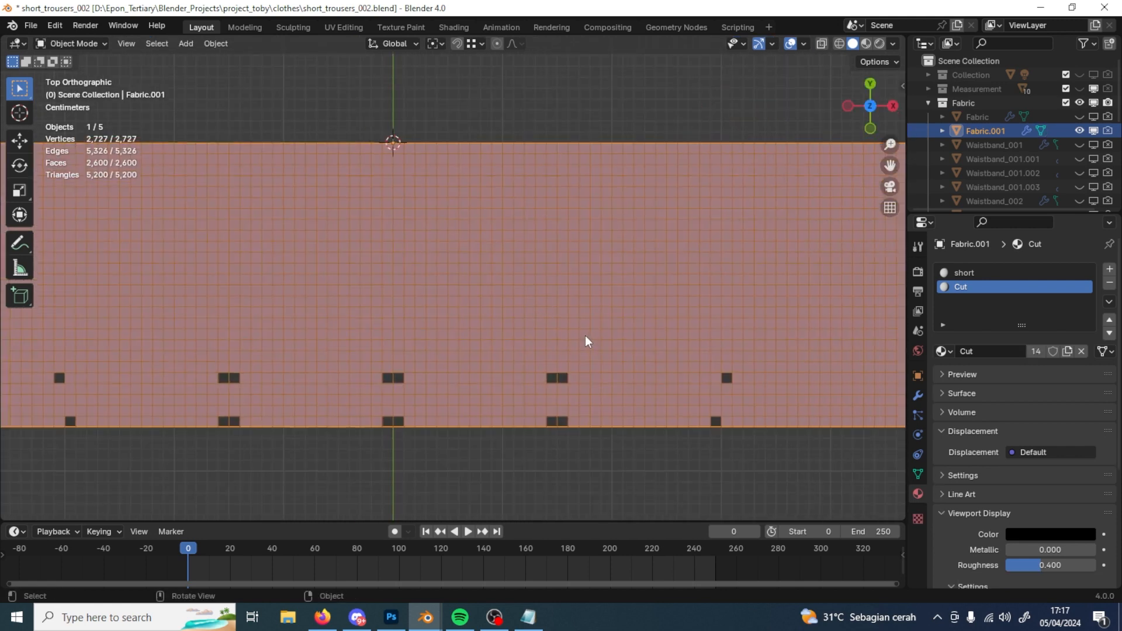
{"action": "scroll", "coordinate": [1029, 129], "scroll_direction": "down", "scroll_amount": 5}
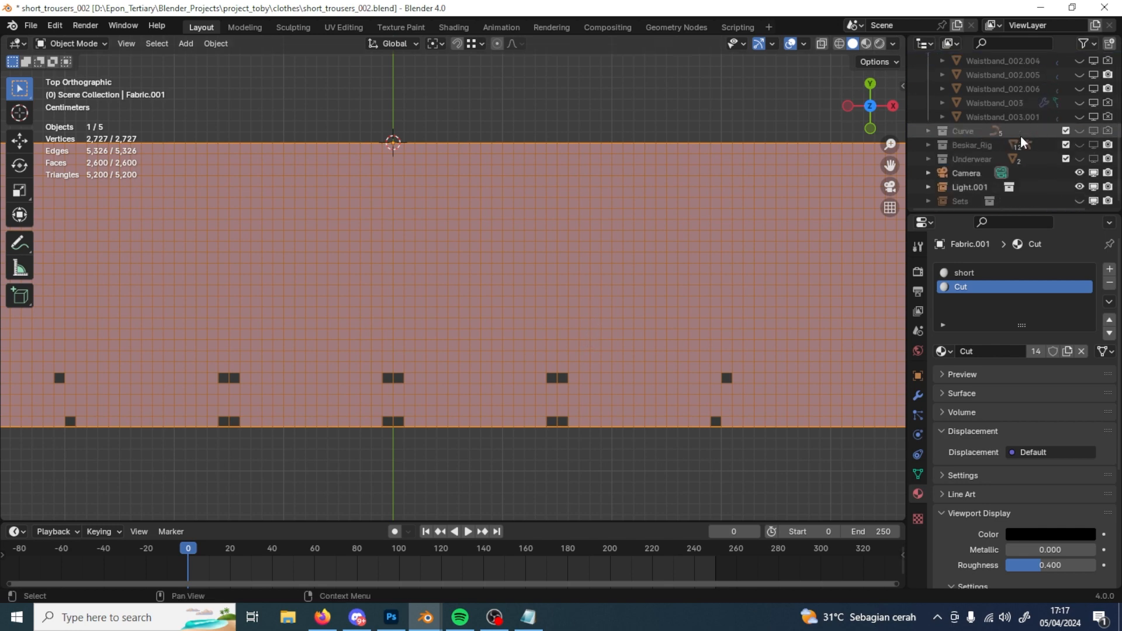
{"action": "left_click", "coordinate": [1080, 131]}
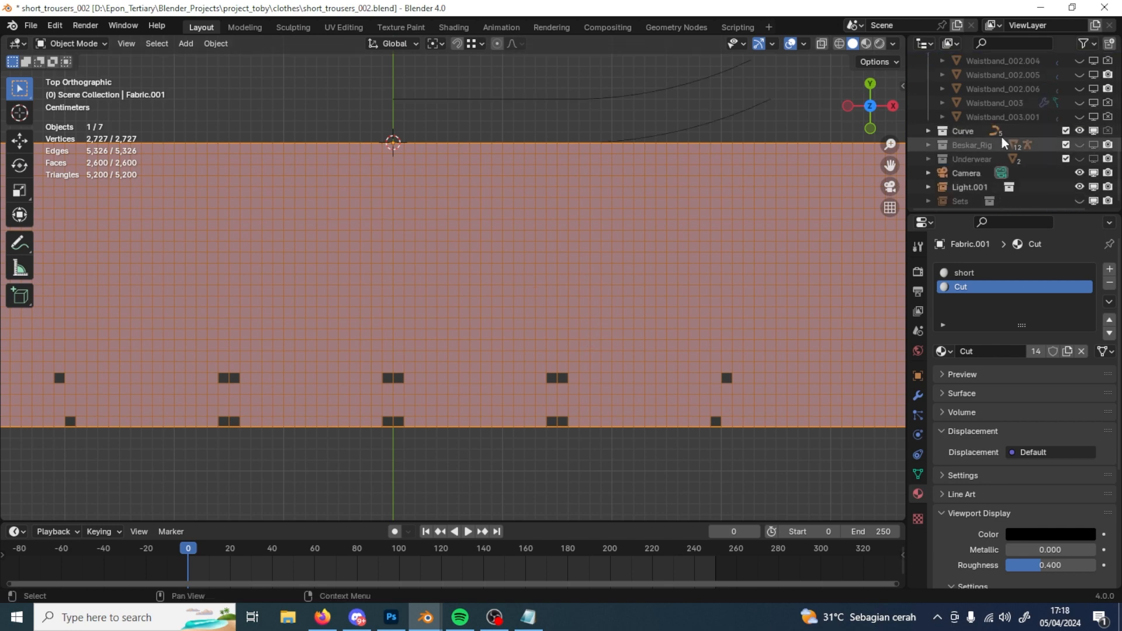
{"action": "left_click", "coordinate": [928, 131]}
{"action": "scroll", "coordinate": [1097, 144], "scroll_direction": "down", "scroll_amount": 2}
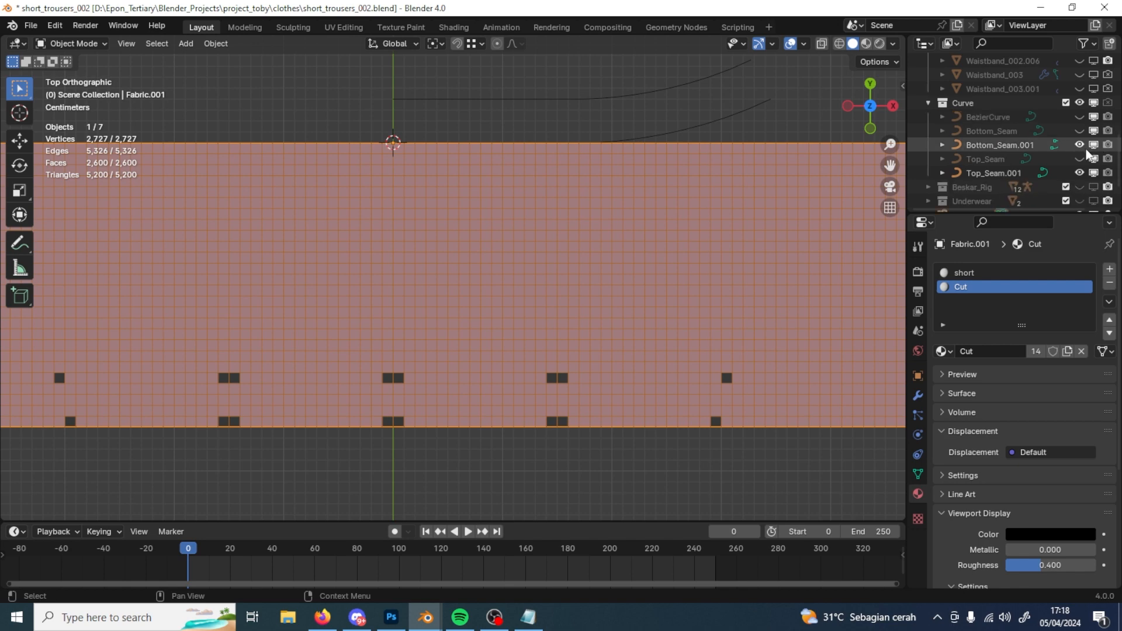
{"action": "left_click", "coordinate": [1079, 144]}
{"action": "left_click", "coordinate": [1080, 173]}
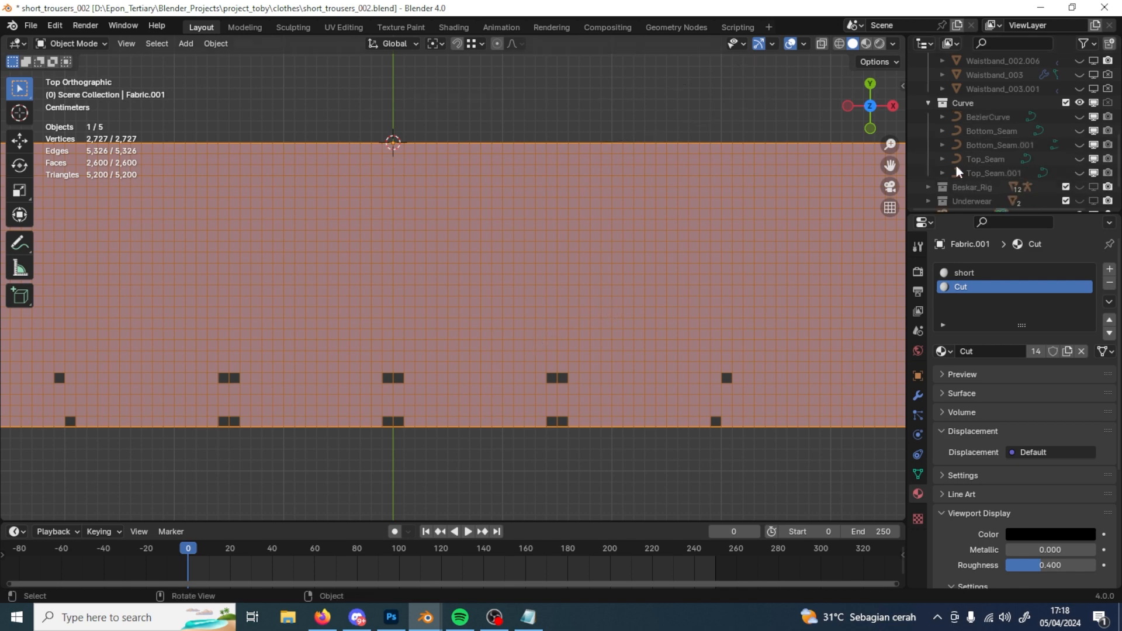
Step: Make the Curve collection active and add a Bezier curve to it
{"action": "left_click", "coordinate": [987, 101]}
{"action": "key", "text": "shift+a"}
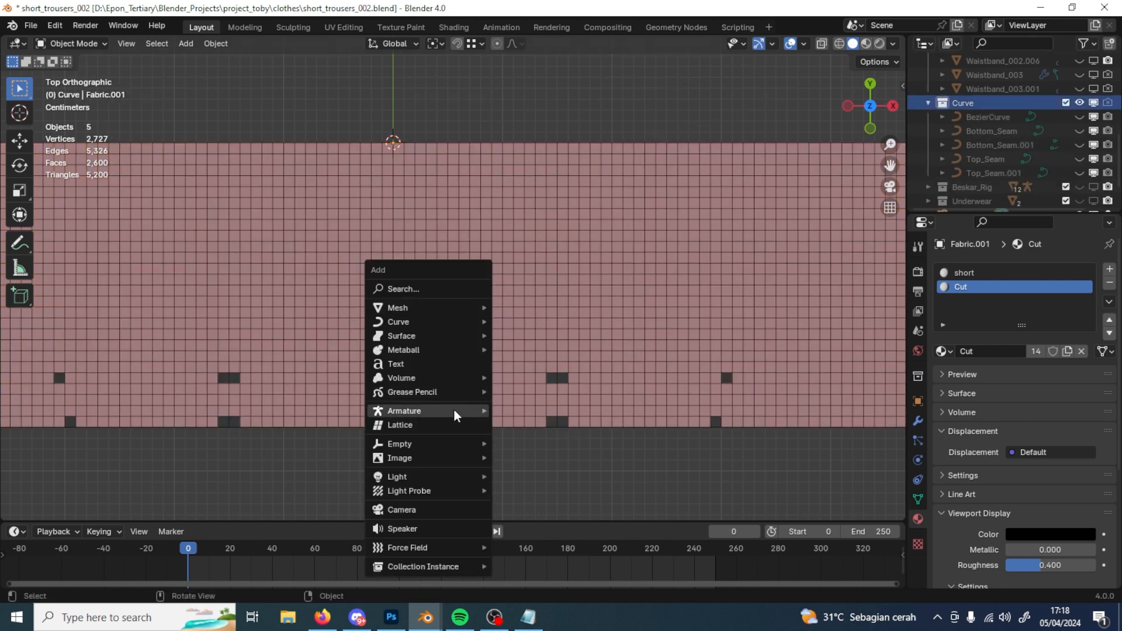
{"action": "mouse_move", "coordinate": [440, 320]}
{"action": "left_click", "coordinate": [547, 323]}
{"action": "scroll", "coordinate": [527, 362], "scroll_direction": "down", "scroll_amount": 6}
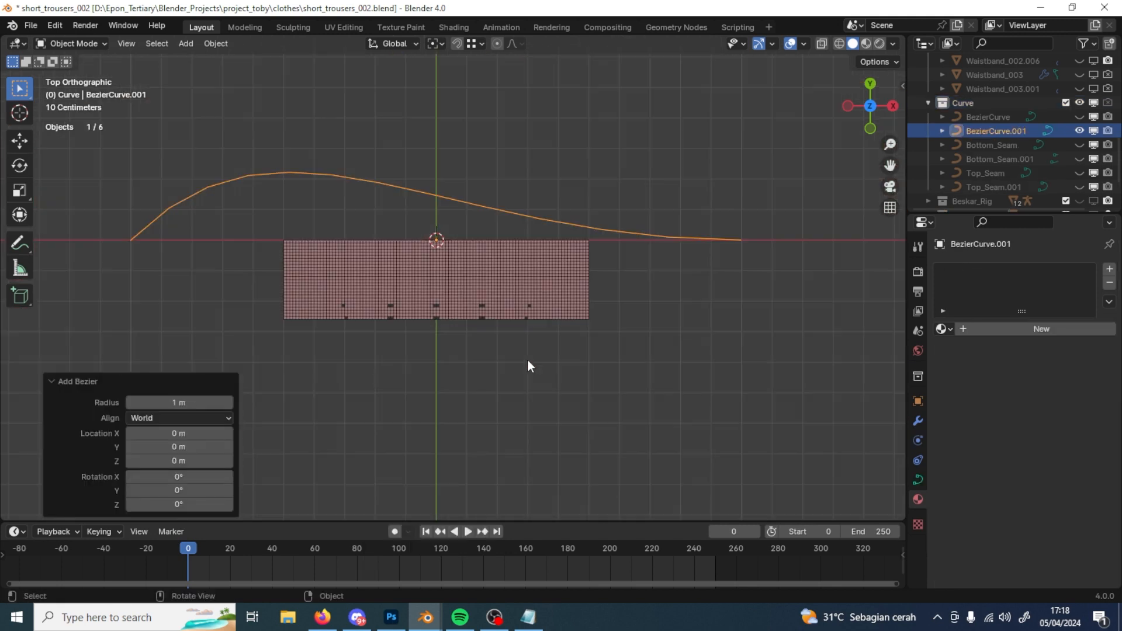
{"action": "scroll", "coordinate": [453, 279], "scroll_direction": "down", "scroll_amount": 6}
Step: Edit the new curve, turn on snapping and snap its first control point to the top of the crotch row's centre mark
{"action": "key", "text": "Tab"}
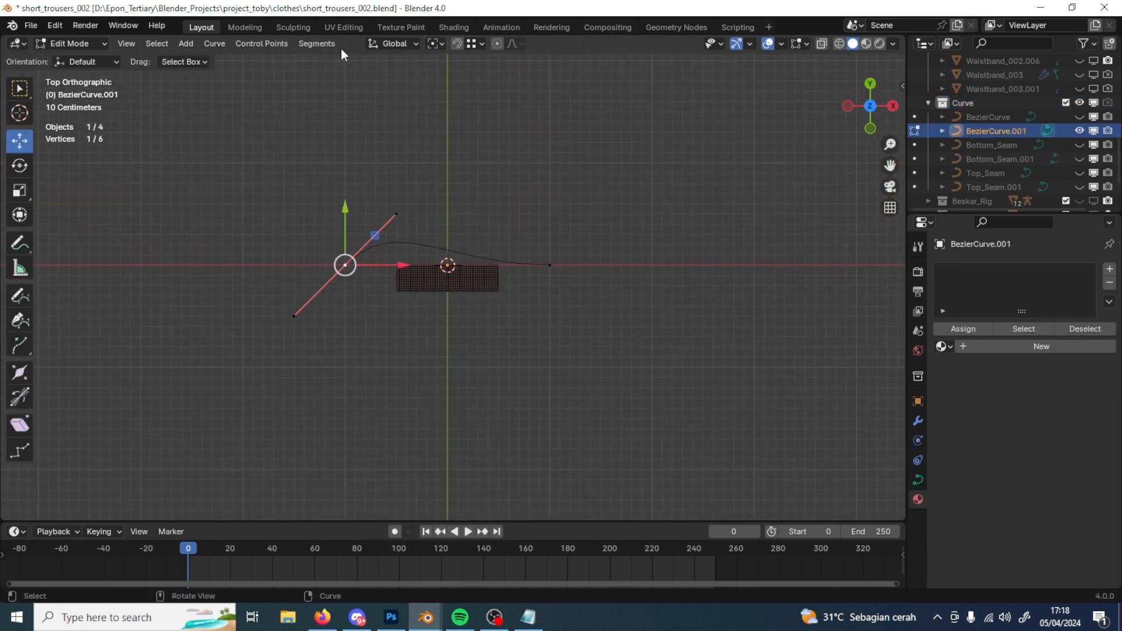
{"action": "left_click", "coordinate": [29, 82]}
{"action": "left_click", "coordinate": [442, 43]}
{"action": "left_click", "coordinate": [435, 51]}
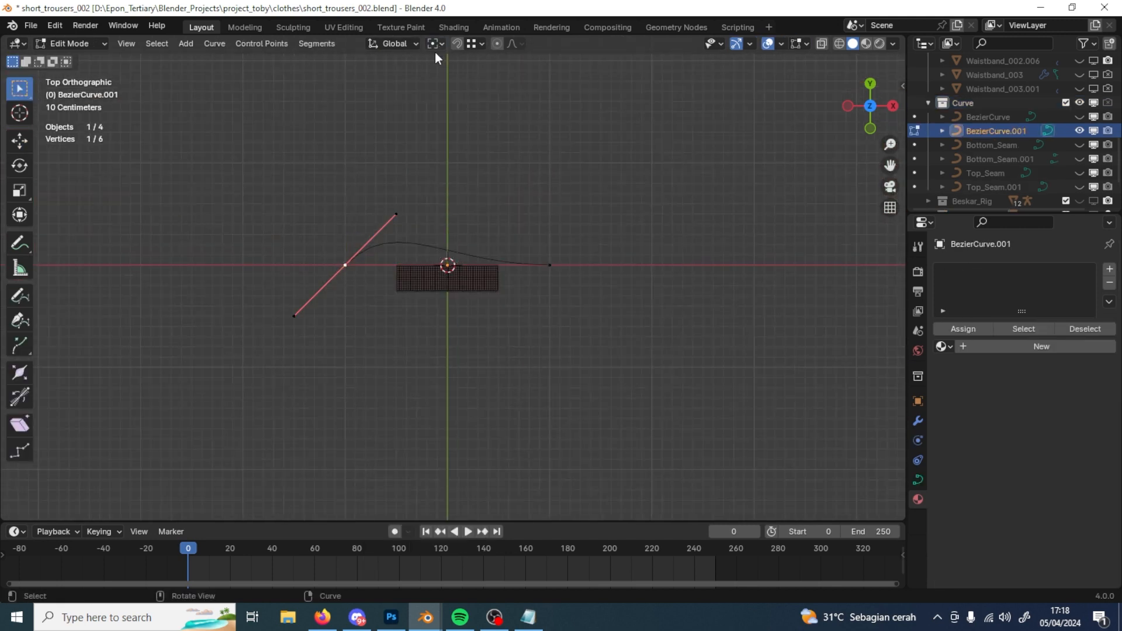
{"action": "scroll", "coordinate": [312, 277], "scroll_direction": "up", "scroll_amount": 5}
{"action": "key", "text": "g"}
{"action": "left_click", "coordinate": [460, 335]}
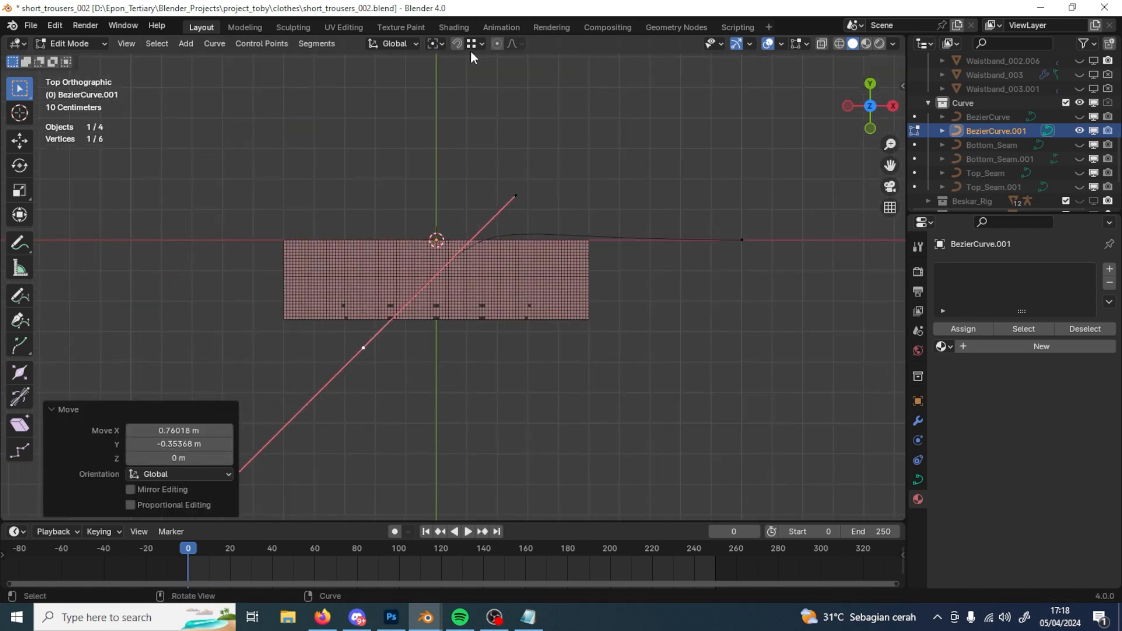
{"action": "scroll", "coordinate": [456, 286], "scroll_direction": "up", "scroll_amount": 5}
{"action": "key", "text": "g"}
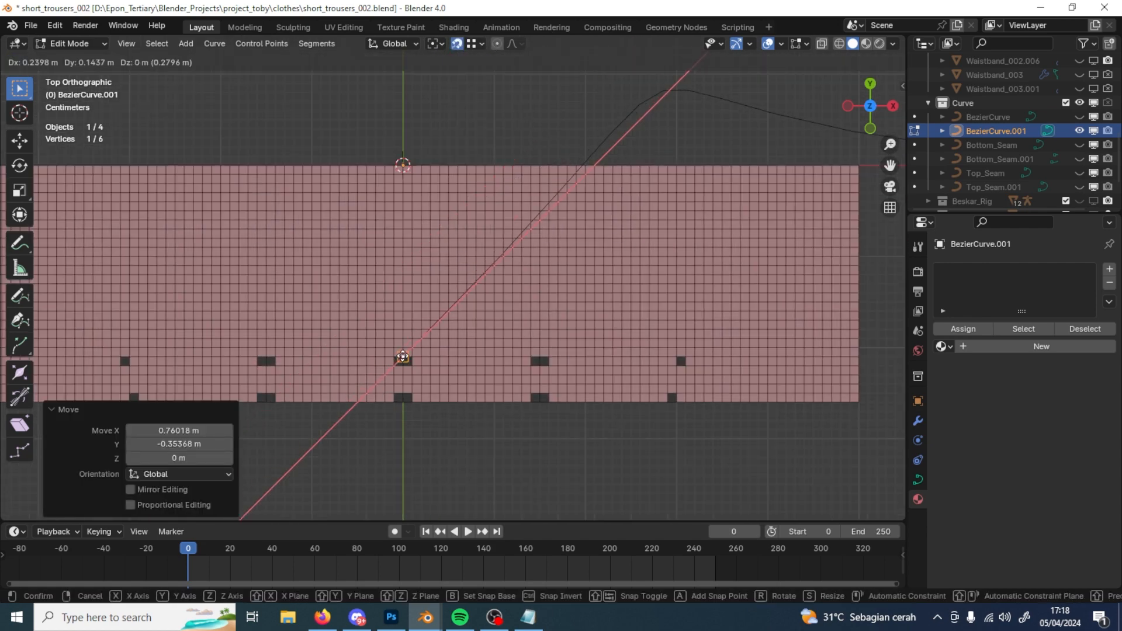
{"action": "left_click", "coordinate": [404, 356]}
Step: Snap the first point's inner handle level with the point, five faces outward from the centre line
{"action": "scroll", "coordinate": [608, 245], "scroll_direction": "down", "scroll_amount": 4}
{"action": "left_click", "coordinate": [649, 96]}
{"action": "key", "text": "g"}
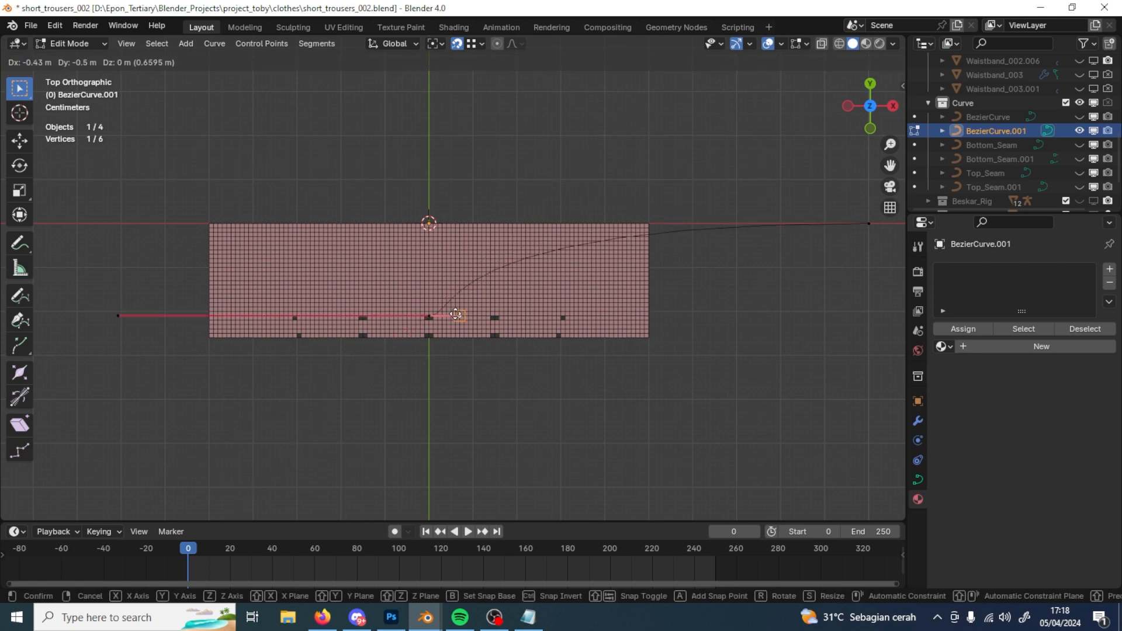
{"action": "left_click", "coordinate": [458, 318]}
{"action": "scroll", "coordinate": [459, 339], "scroll_direction": "up", "scroll_amount": 5}
{"action": "scroll", "coordinate": [441, 414], "scroll_direction": "down", "scroll_amount": 6}
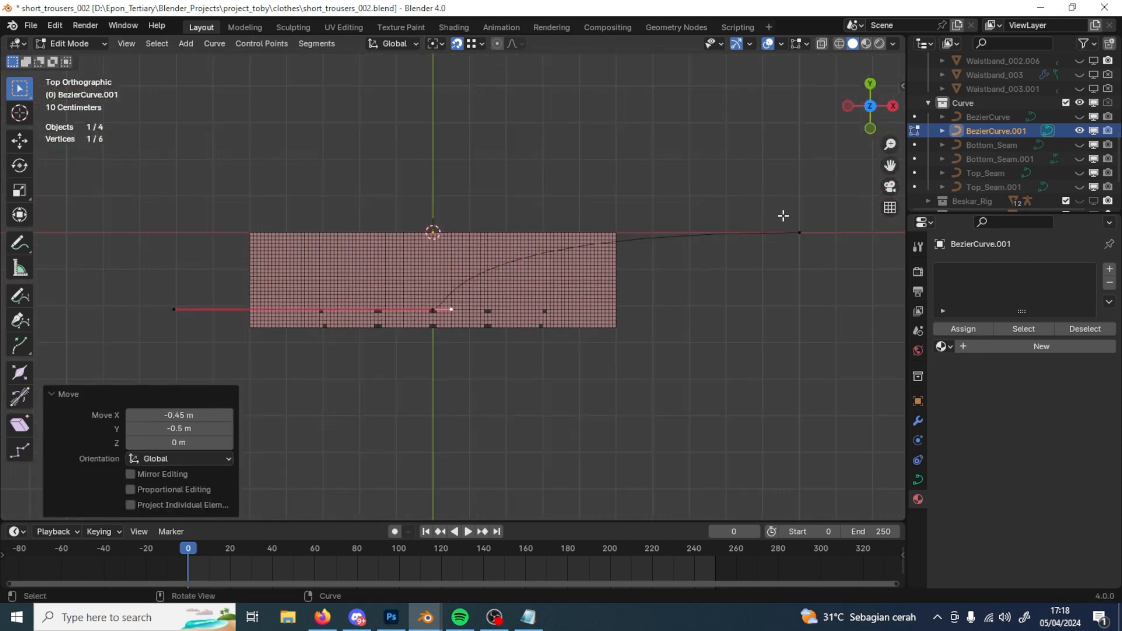
Step: Snap the curve's end control point five faces outward from the centre line and three faces above the curve's start point
{"action": "key", "text": "g"}
{"action": "left_click", "coordinate": [458, 331]}
{"action": "scroll", "coordinate": [456, 375], "scroll_direction": "up", "scroll_amount": 5}
{"action": "key", "text": "g"}
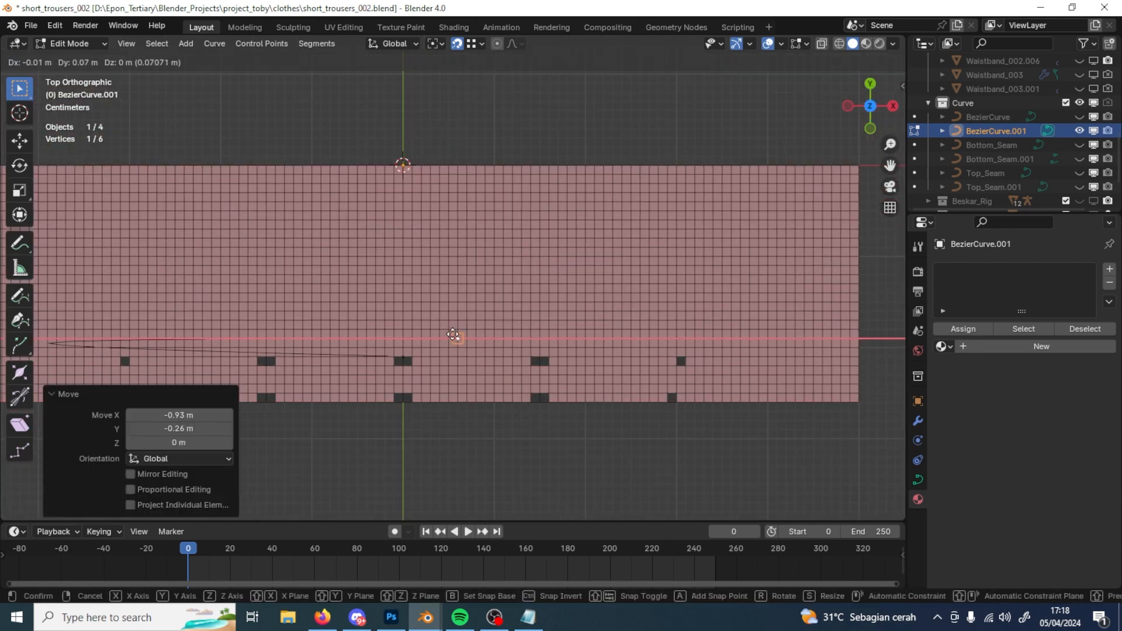
{"action": "left_click", "coordinate": [447, 329]}
Step: Snap the end point's inner handle straight below it, level with the curve's start point, to round the crotch corner
{"action": "scroll", "coordinate": [433, 343], "scroll_direction": "down", "scroll_amount": 5}
{"action": "left_click", "coordinate": [150, 296]}
{"action": "key", "text": "g"}
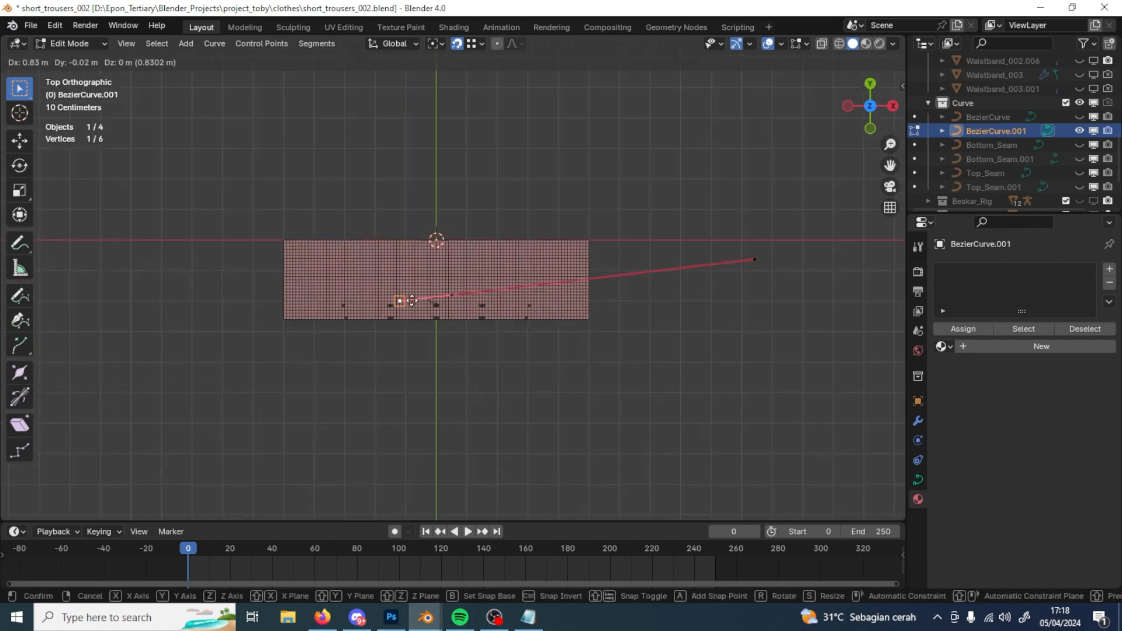
{"action": "left_click", "coordinate": [475, 334]}
{"action": "scroll", "coordinate": [462, 350], "scroll_direction": "up", "scroll_amount": 5}
{"action": "key", "text": "g"}
{"action": "left_click", "coordinate": [444, 386]}
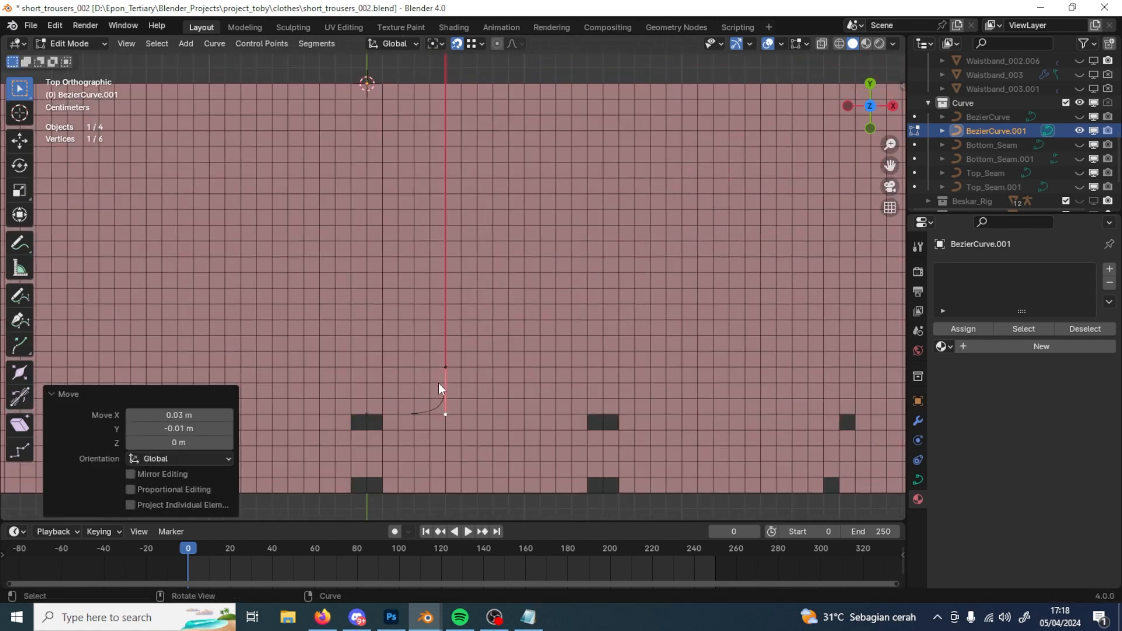
Step: Switch to editing the fabric, start counting faces down the centre line and check the seat front measurement in the Notepad notes
{"action": "key", "text": "alt+q"}
{"action": "left_click", "coordinate": [373, 88]}
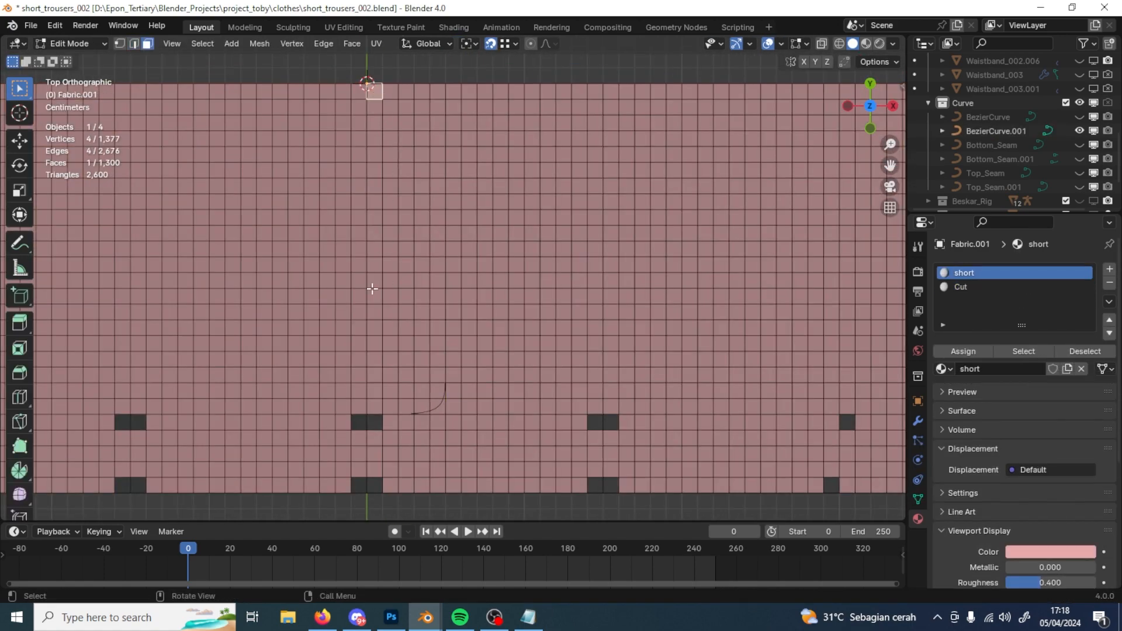
{"action": "left_click", "coordinate": [373, 264], "text": "ctrl"}
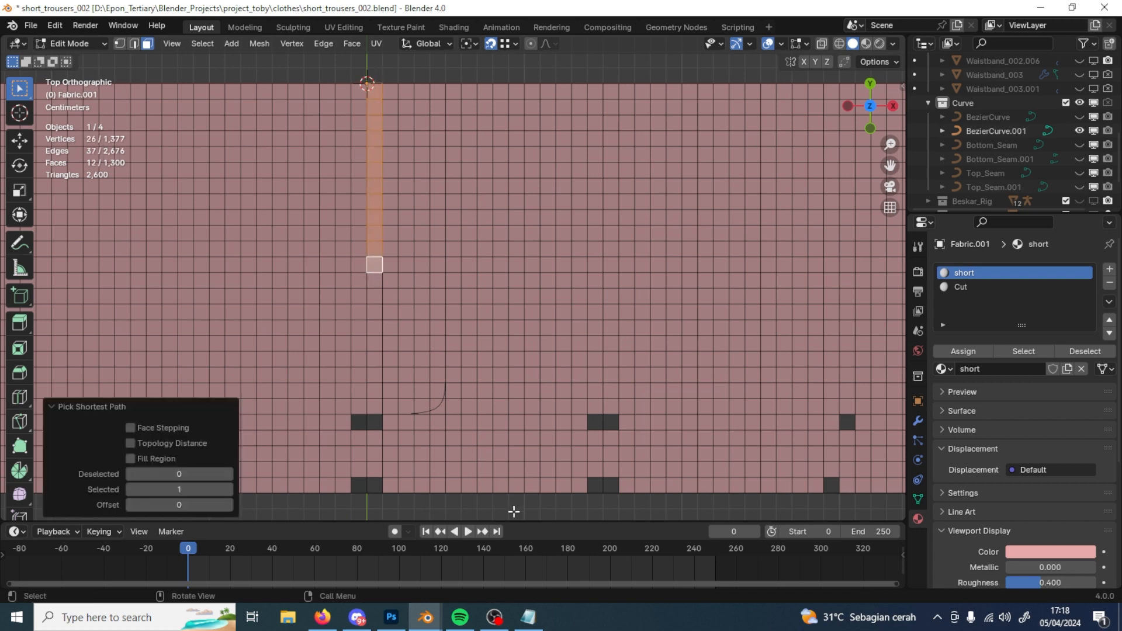
{"action": "left_click", "coordinate": [530, 616]}
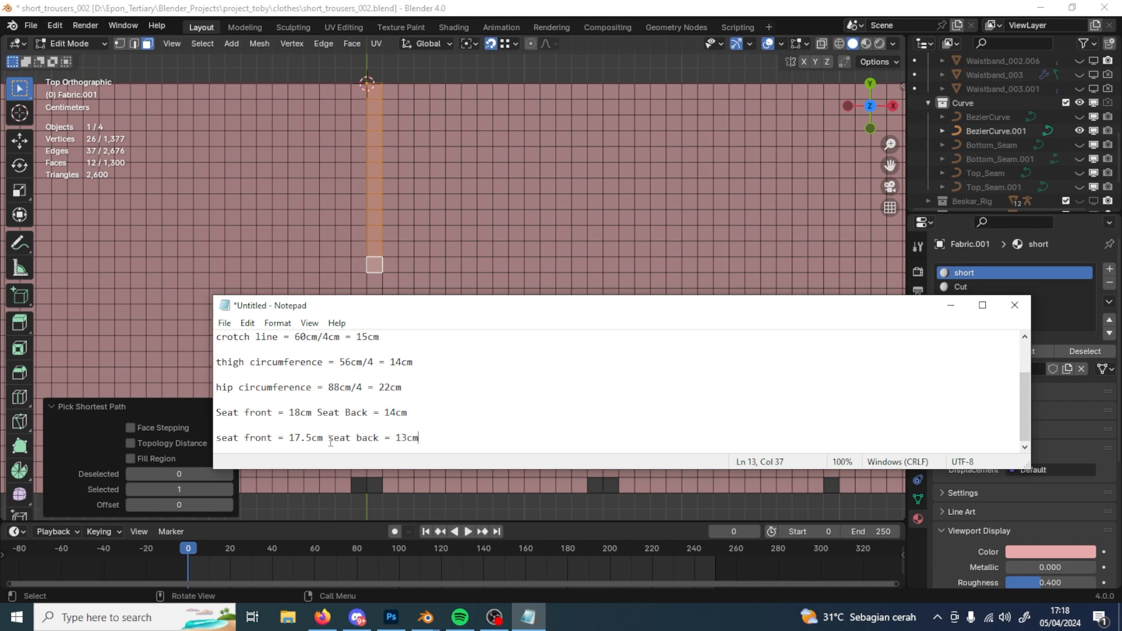
{"action": "left_click_drag", "start_coordinate": [290, 439], "coordinate": [300, 414]}
{"action": "left_click", "coordinate": [951, 305]}
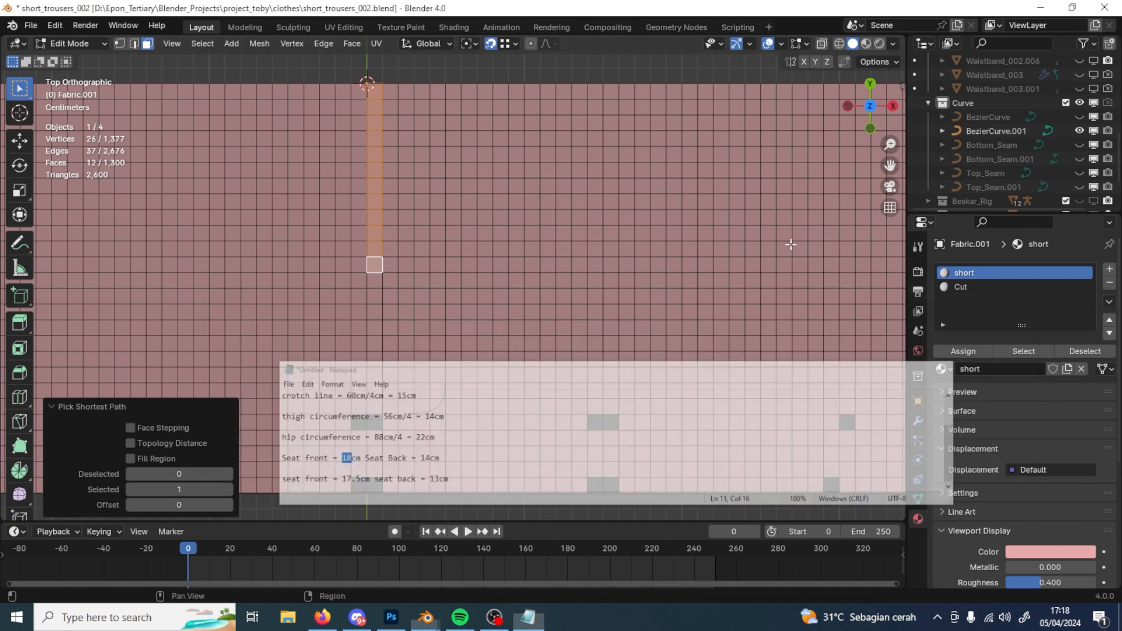
Step: Count 18 faces down the centre line from the fabric's top edge and assign the Cut material to the next face
{"action": "left_click", "coordinate": [370, 85]}
{"action": "left_click", "coordinate": [374, 296], "text": "ctrl"}
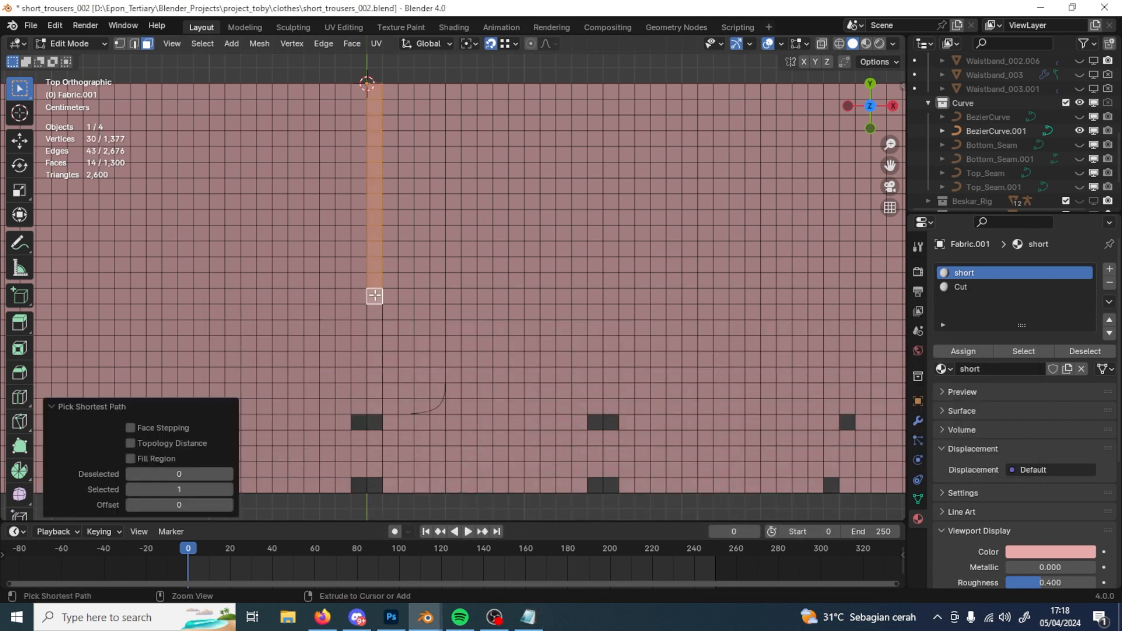
{"action": "left_click", "coordinate": [377, 311], "text": "shift"}
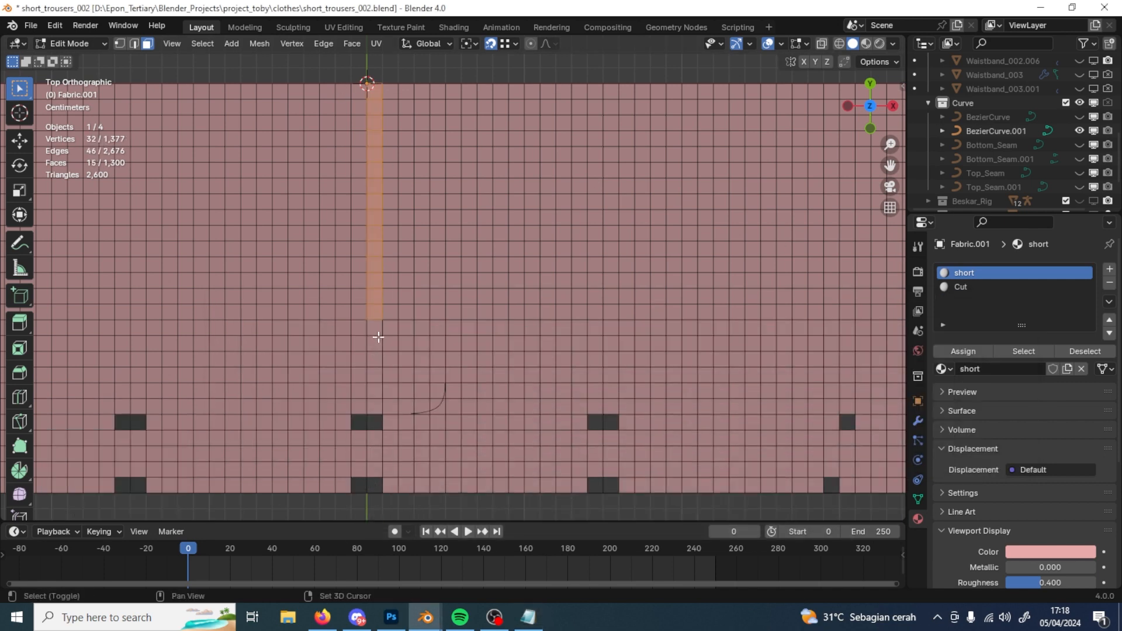
{"action": "left_click", "coordinate": [378, 339], "text": "shift"}
{"action": "left_click", "coordinate": [380, 331], "text": "shift"}
{"action": "left_click", "coordinate": [378, 358], "text": "shift"}
{"action": "left_click", "coordinate": [378, 375]}
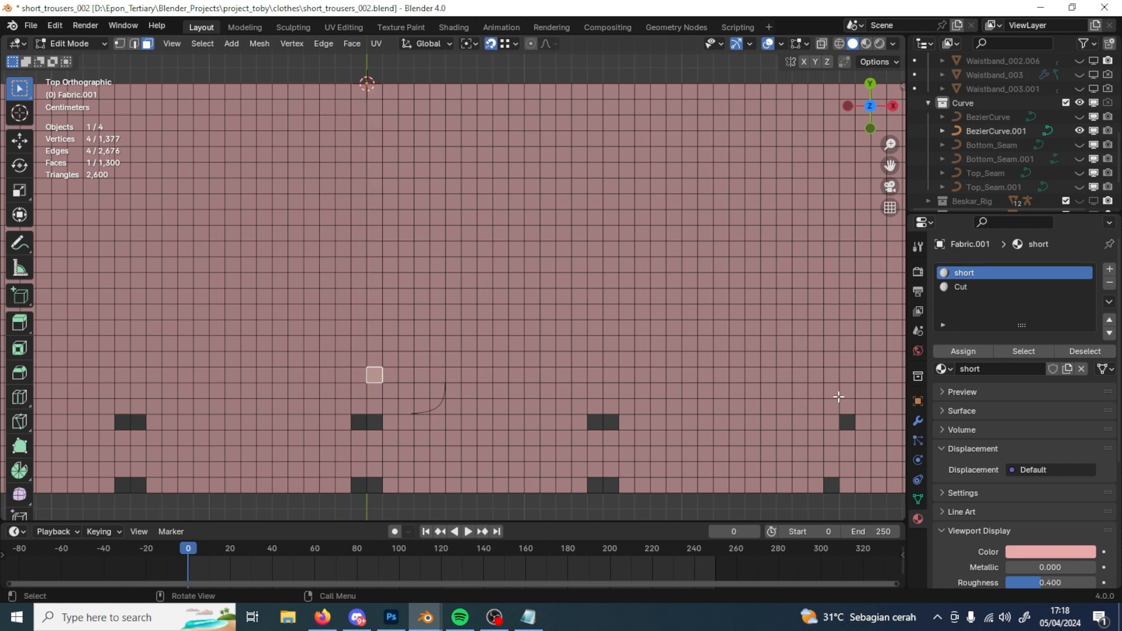
{"action": "left_click", "coordinate": [990, 286]}
{"action": "left_click", "coordinate": [964, 351]}
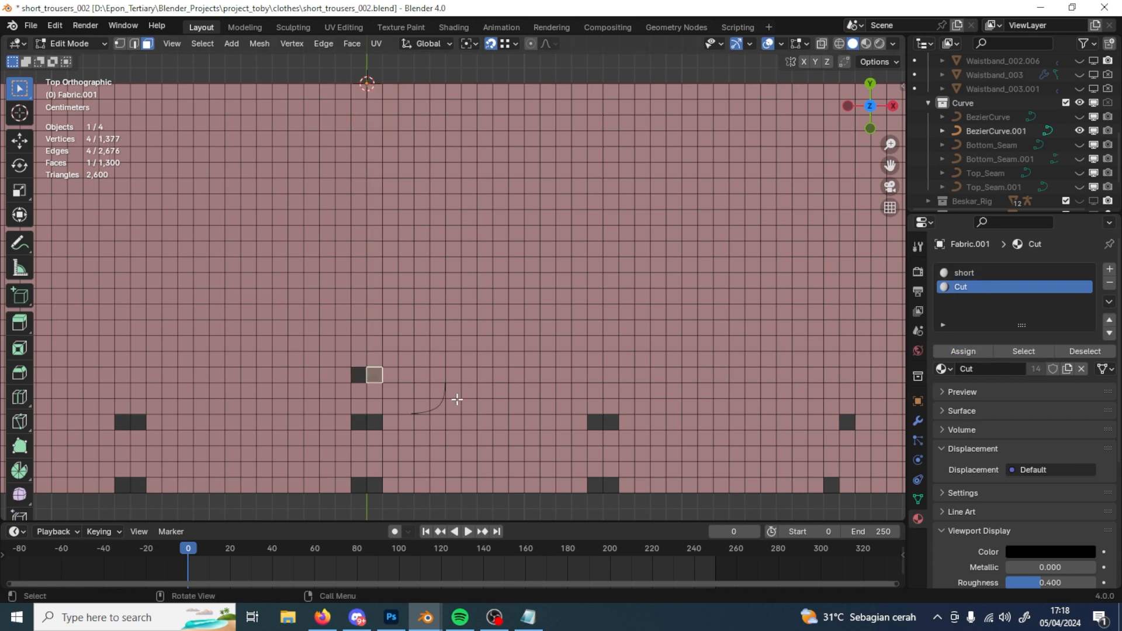
Step: Return to editing the crotch curve and extrude its upper end point straight up to the fabric's top edge
{"action": "key", "text": "Tab"}
{"action": "left_click", "coordinate": [441, 406]}
{"action": "key", "text": "Tab"}
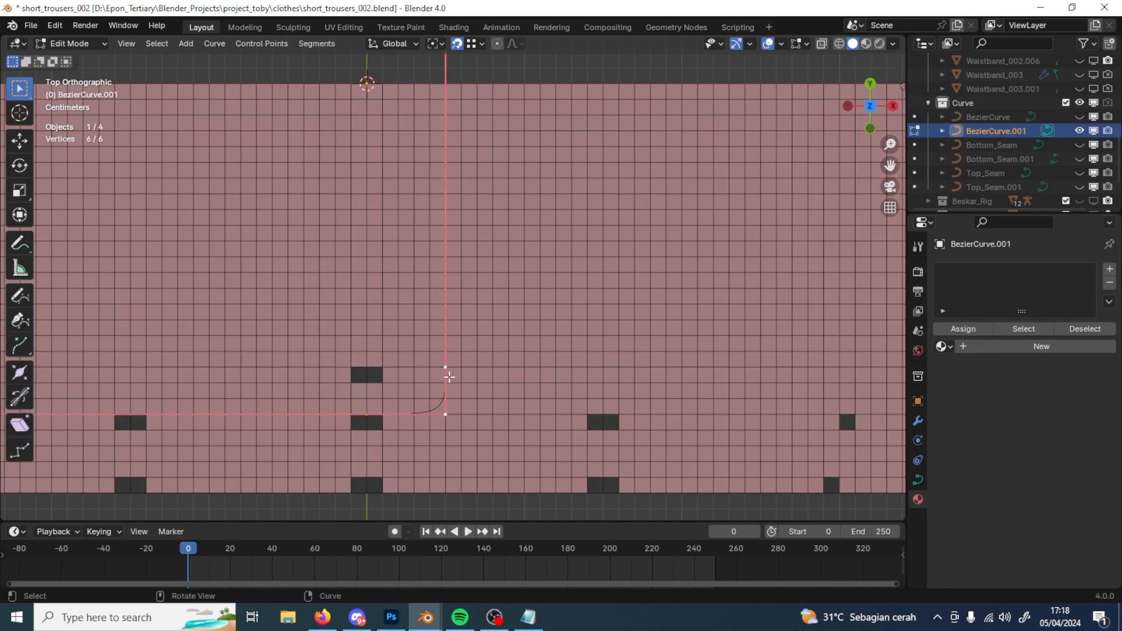
{"action": "left_click", "coordinate": [446, 367]}
{"action": "scroll", "coordinate": [435, 397], "scroll_direction": "up", "scroll_amount": 2}
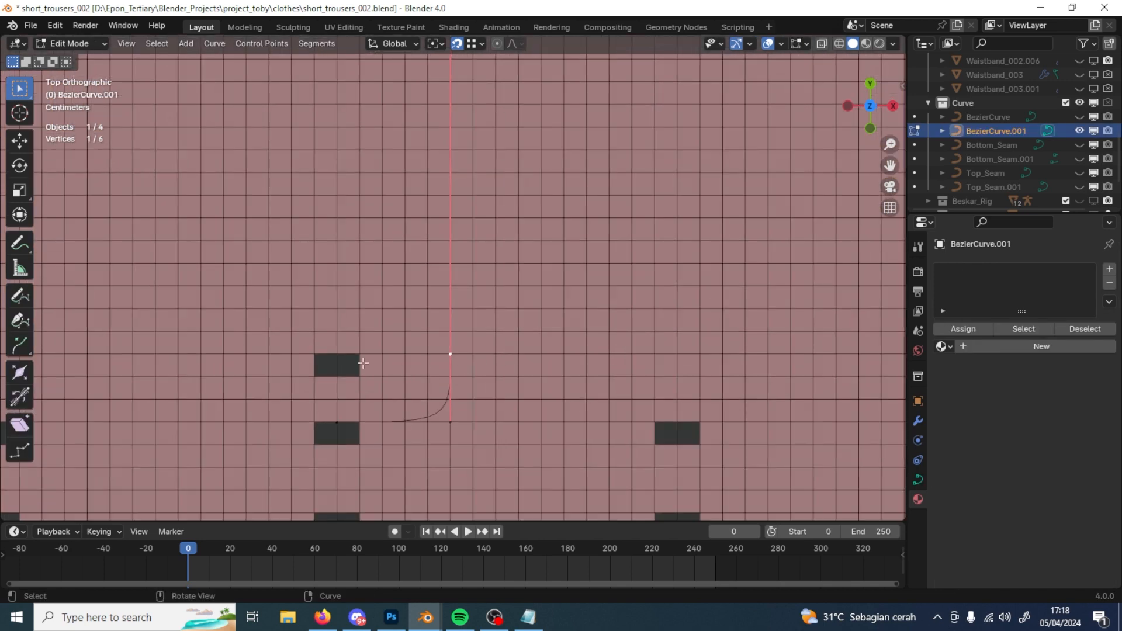
{"action": "scroll", "coordinate": [452, 350], "scroll_direction": "down", "scroll_amount": 4}
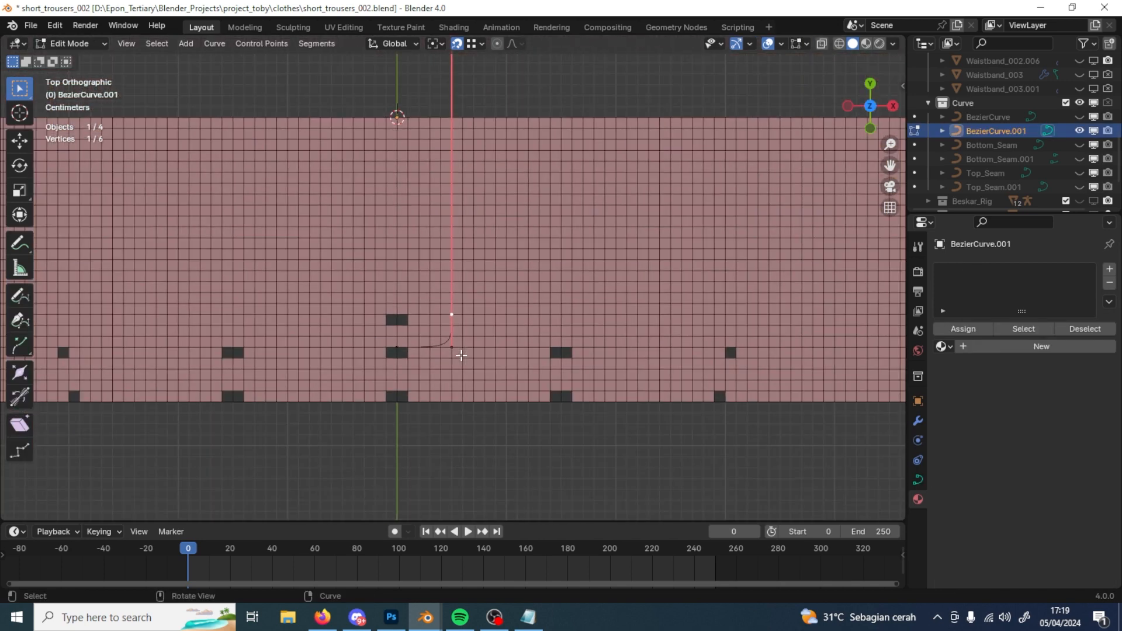
{"action": "scroll", "coordinate": [475, 391], "scroll_direction": "up", "scroll_amount": 3}
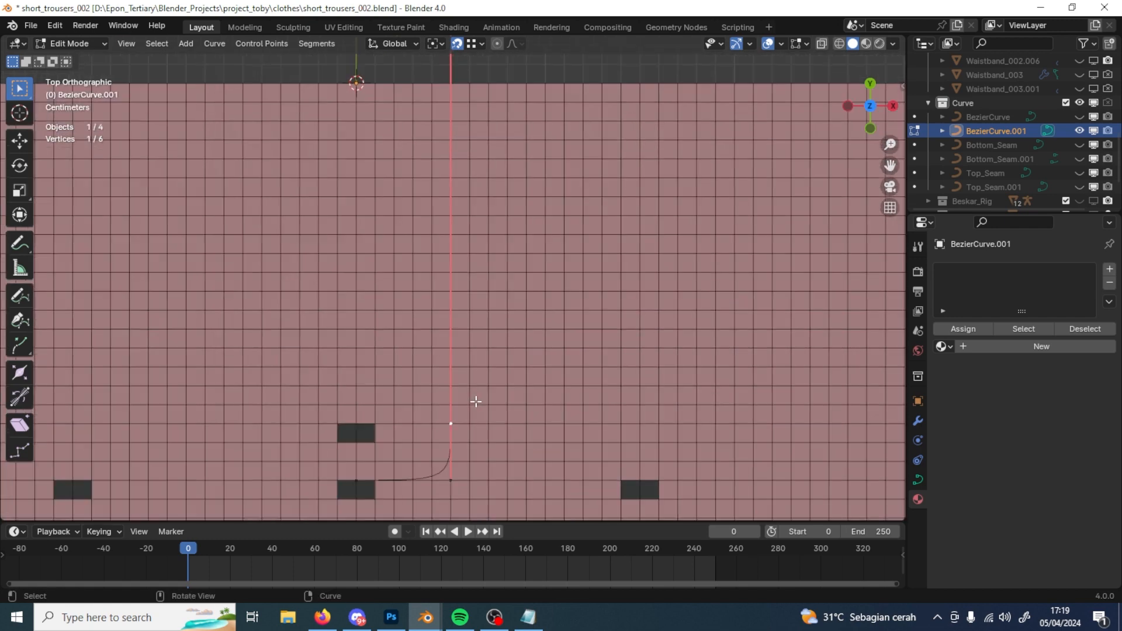
{"action": "scroll", "coordinate": [475, 401], "scroll_direction": "down", "scroll_amount": 2}
{"action": "key", "text": "e"}
{"action": "right_click", "coordinate": [476, 169]}
{"action": "key", "text": "g"}
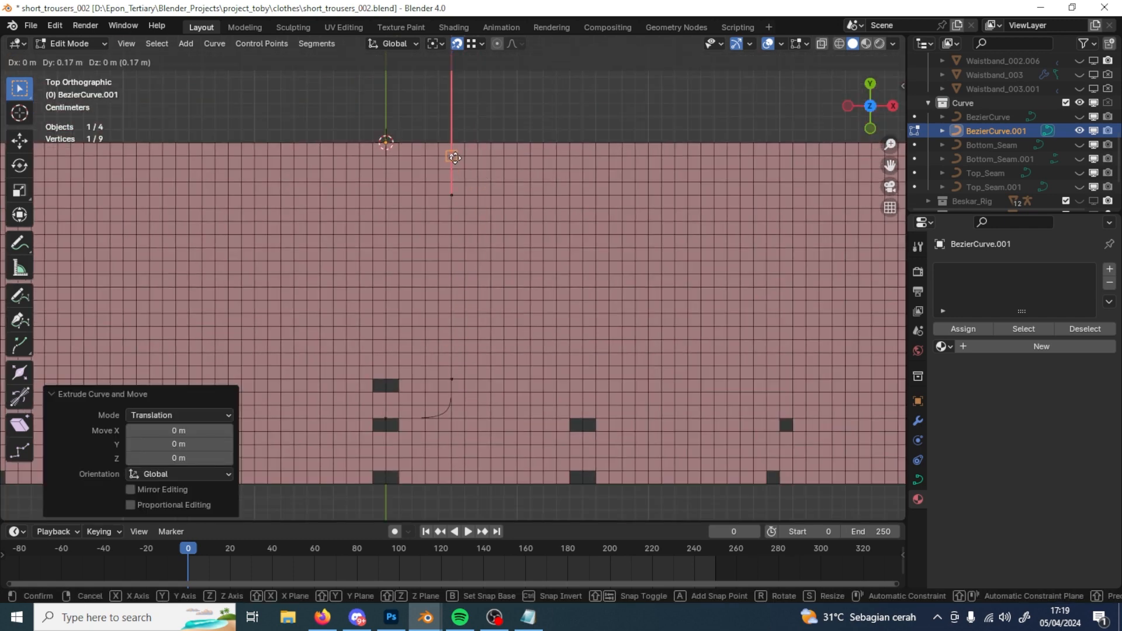
{"action": "left_click", "coordinate": [452, 141]}
Step: Select the whole curve and measure its length with the Curve Info tools
{"action": "key", "text": "a"}
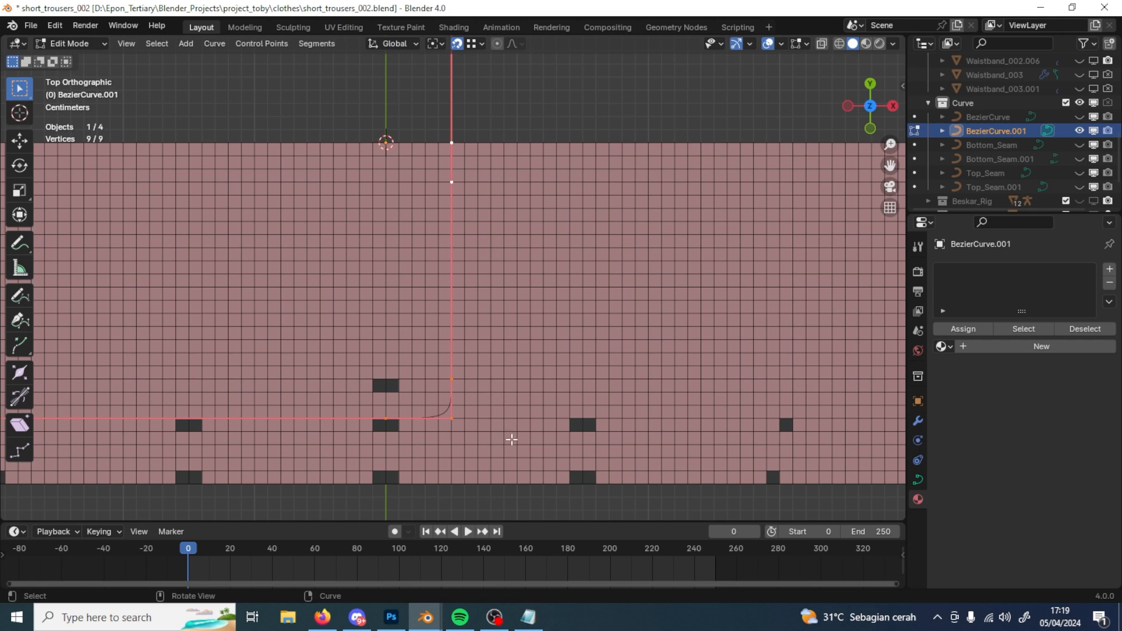
{"action": "middle_click_drag", "start_coordinate": [511, 441], "coordinate": [497, 401], "text": "shift"}
{"action": "key", "text": "n"}
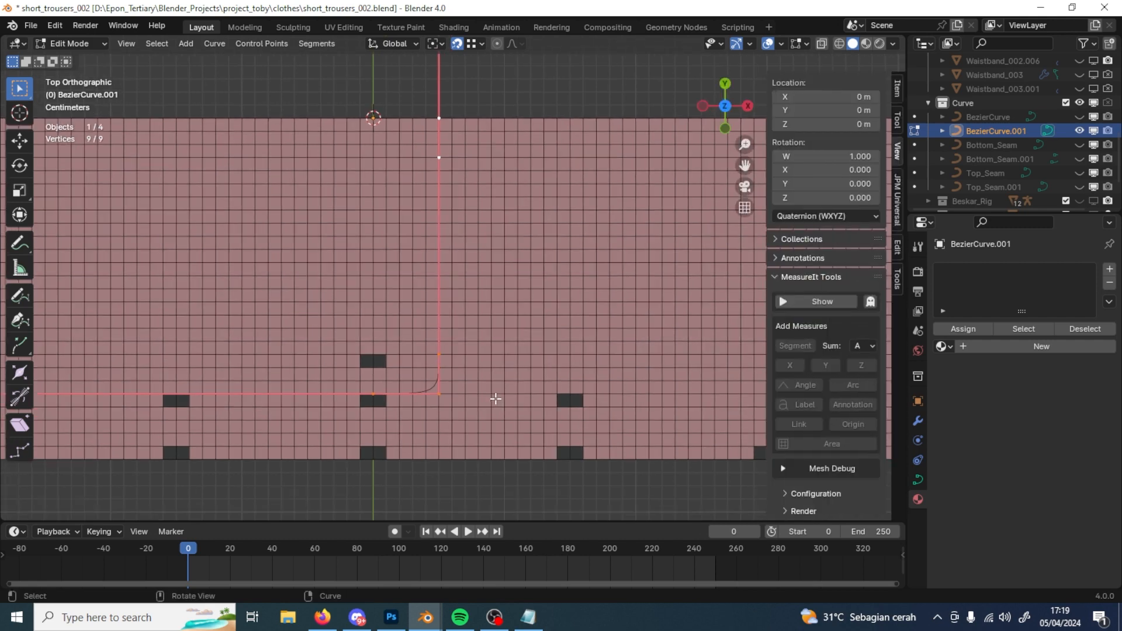
{"action": "left_click", "coordinate": [898, 248]}
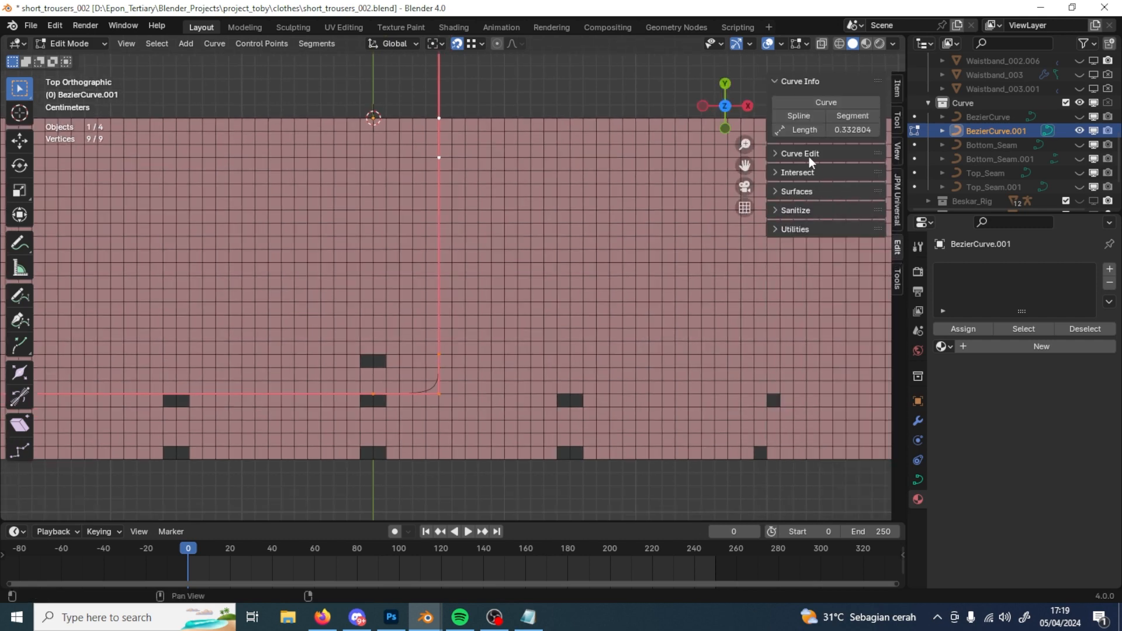
{"action": "left_click", "coordinate": [804, 133]}
Step: Try to bring the distant upper handle of the curve's top point down freely towards the fabric's top edge
{"action": "scroll", "coordinate": [476, 361], "scroll_direction": "down", "scroll_amount": 5}
{"action": "middle_click_drag", "start_coordinate": [494, 109], "coordinate": [501, 339], "text": "shift"}
{"action": "scroll", "coordinate": [500, 338], "scroll_direction": "down", "scroll_amount": 6}
{"action": "left_click", "coordinate": [463, 156]}
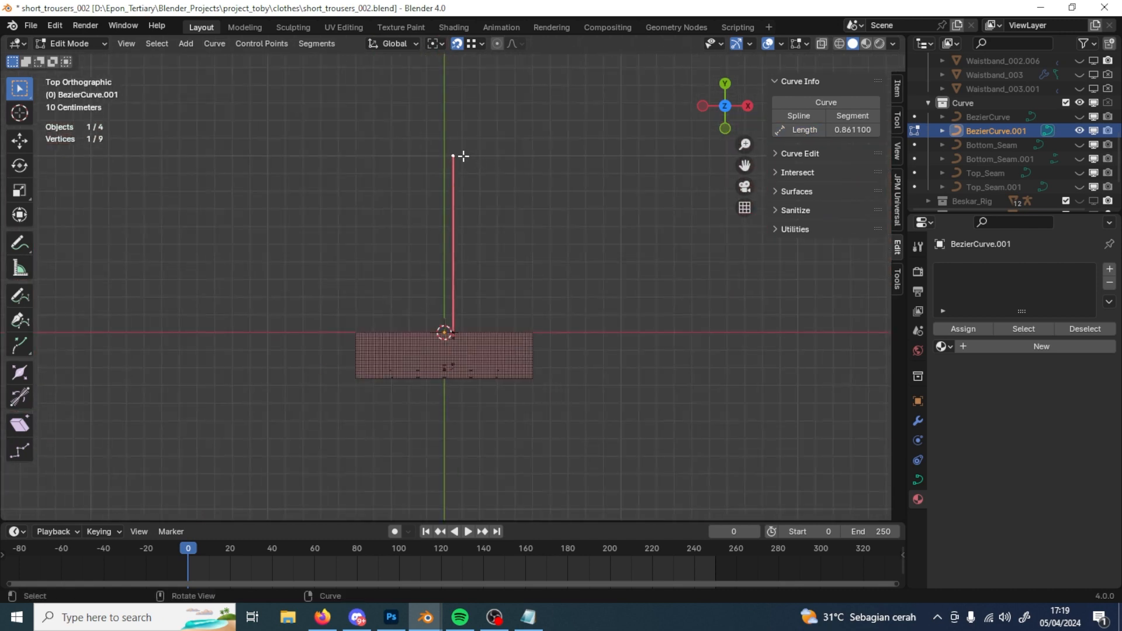
{"action": "key", "text": "g"}
{"action": "left_click", "coordinate": [472, 341]}
{"action": "scroll", "coordinate": [479, 365], "scroll_direction": "up", "scroll_amount": 6}
{"action": "key", "text": "g"}
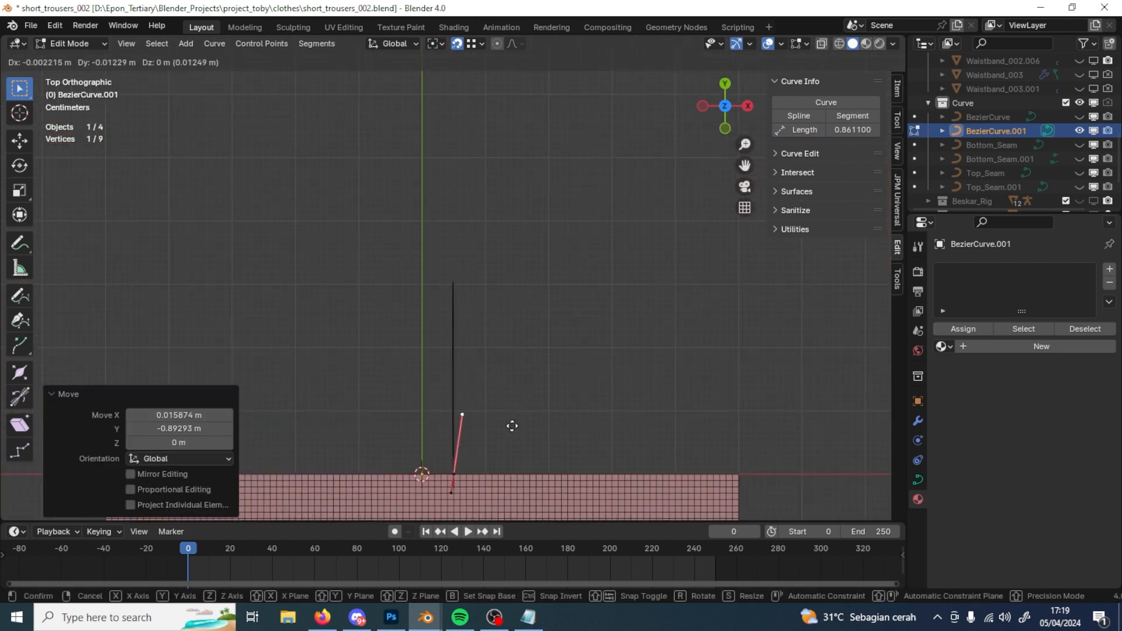
{"action": "key", "text": "shift+y"}
{"action": "right_click", "coordinate": [505, 328]}
{"action": "middle_click_drag", "start_coordinate": [505, 443], "coordinate": [500, 314], "text": "shift"}
{"action": "scroll", "coordinate": [481, 265], "scroll_direction": "up", "scroll_amount": 5}
{"action": "key", "text": "g"}
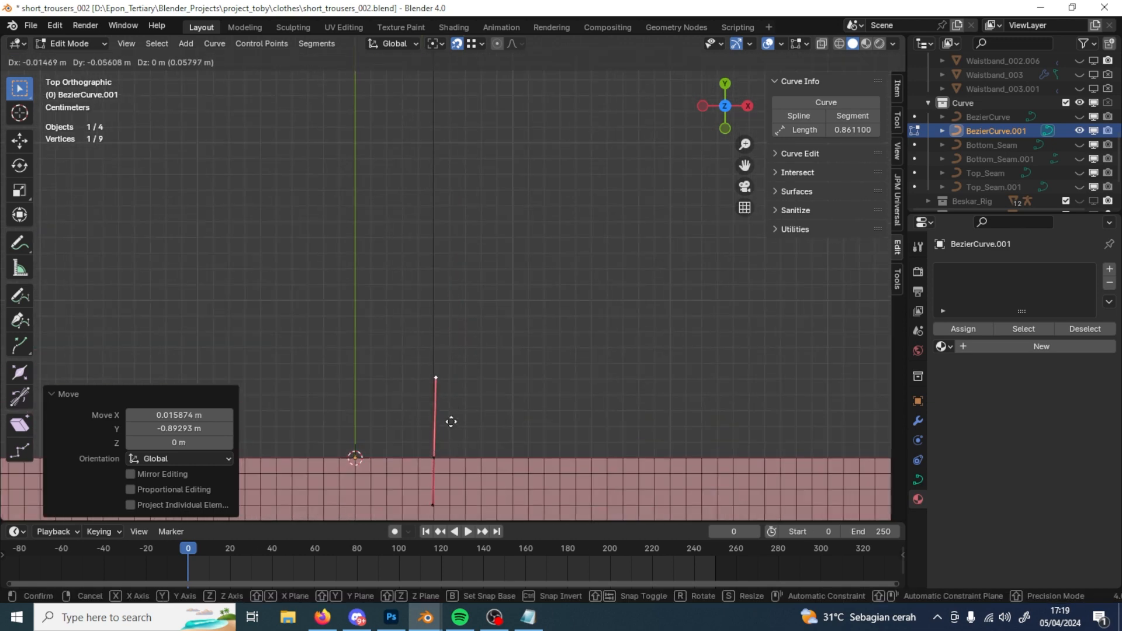
{"action": "right_click", "coordinate": [454, 419]}
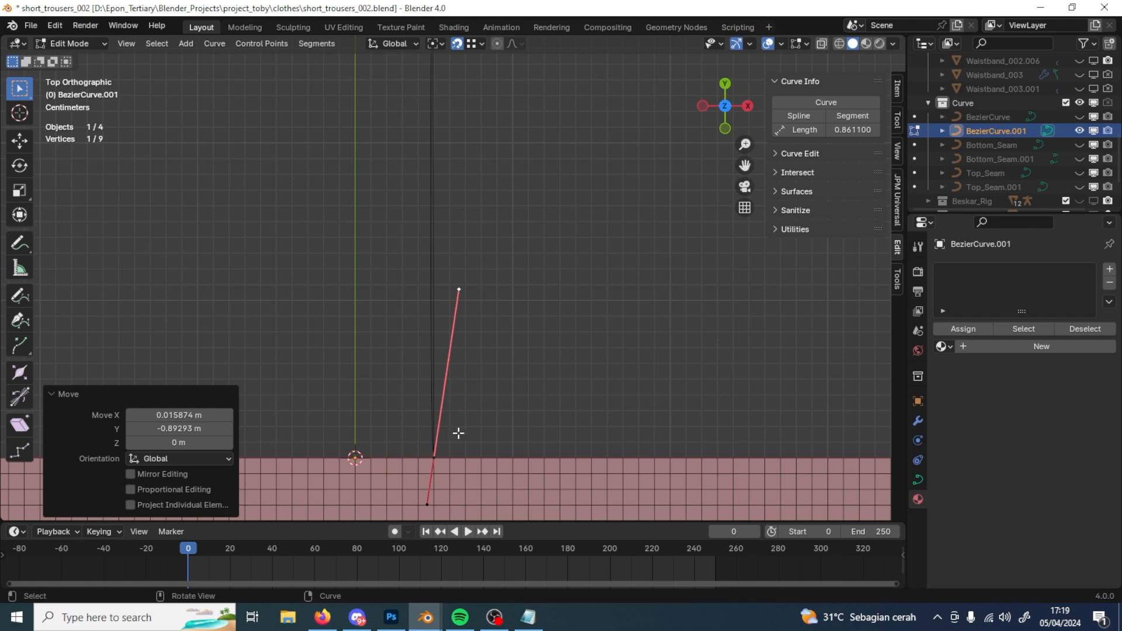
{"action": "scroll", "coordinate": [453, 466], "scroll_direction": "down", "scroll_amount": 5}
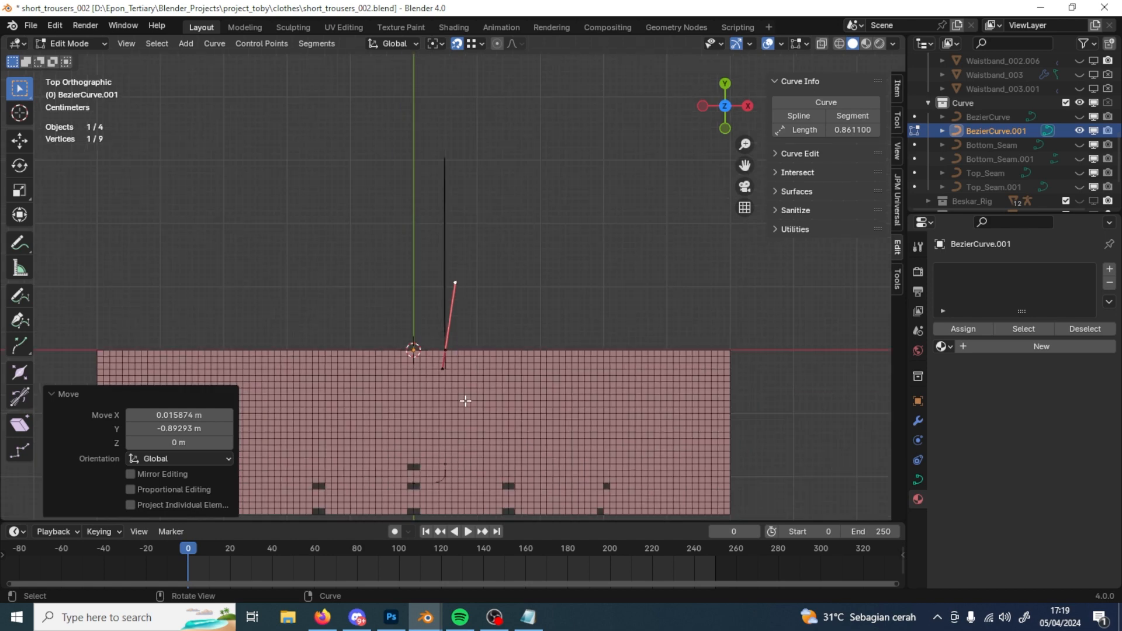
{"action": "middle_click_drag", "start_coordinate": [465, 401], "coordinate": [476, 363], "text": "shift"}
{"action": "key", "text": "ctrl+z"}
Step: Move the distant upper handle of the curve's top point down 1 m along Y onto the fabric's top edge
{"action": "scroll", "coordinate": [476, 286], "scroll_direction": "down", "scroll_amount": 3}
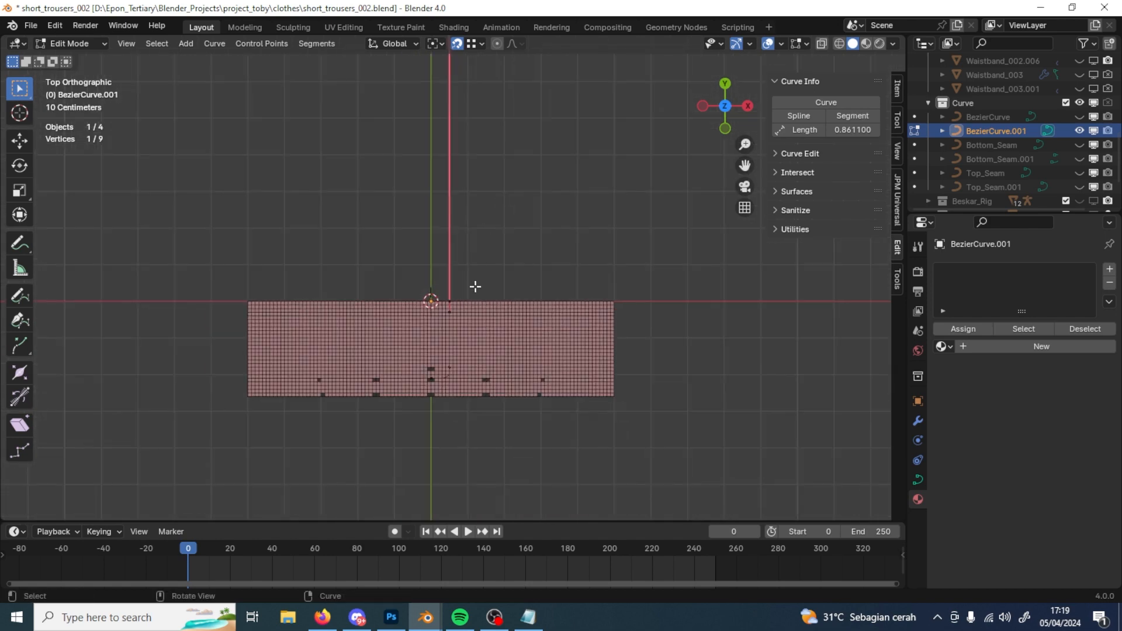
{"action": "scroll", "coordinate": [478, 125], "scroll_direction": "down", "scroll_amount": 4}
{"action": "key", "text": "g"}
{"action": "key", "text": "y"}
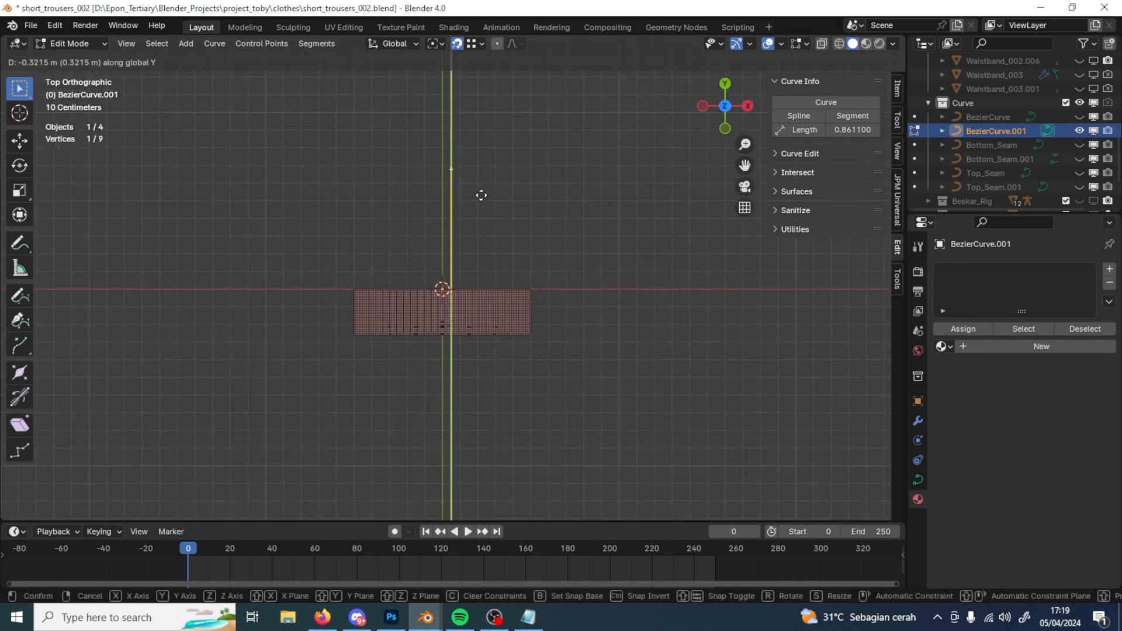
{"action": "left_click", "coordinate": [480, 283]}
{"action": "scroll", "coordinate": [481, 283], "scroll_direction": "up", "scroll_amount": 10}
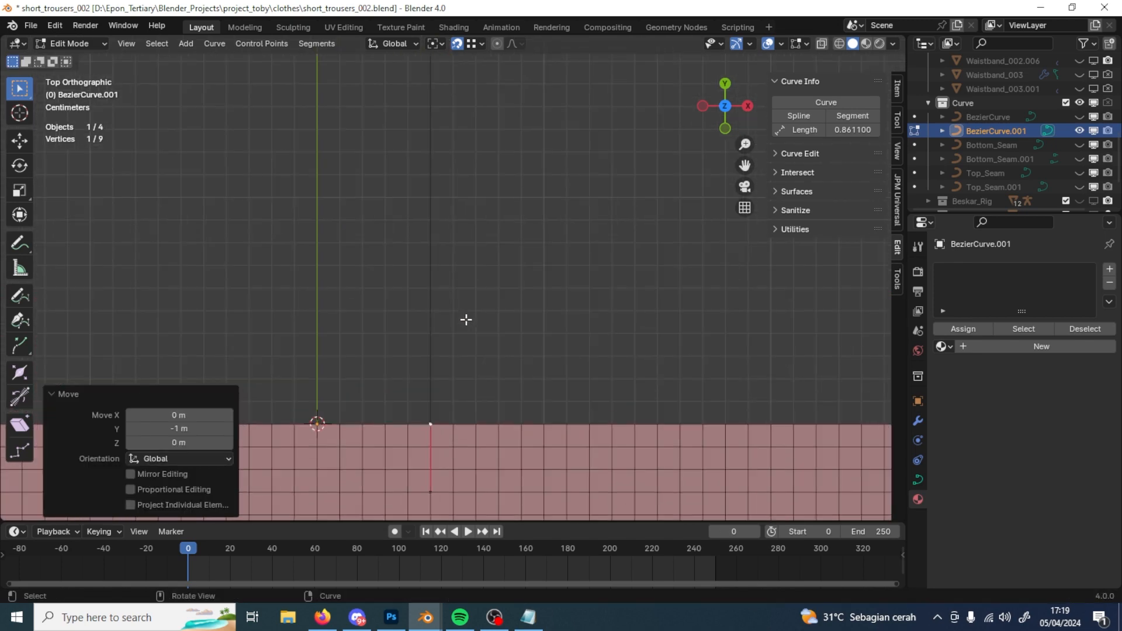
Step: Try to lower the crotch corner point's distant upper handle along Y, undoing the change
{"action": "left_click", "coordinate": [432, 337]}
{"action": "scroll", "coordinate": [431, 349], "scroll_direction": "down", "scroll_amount": 6}
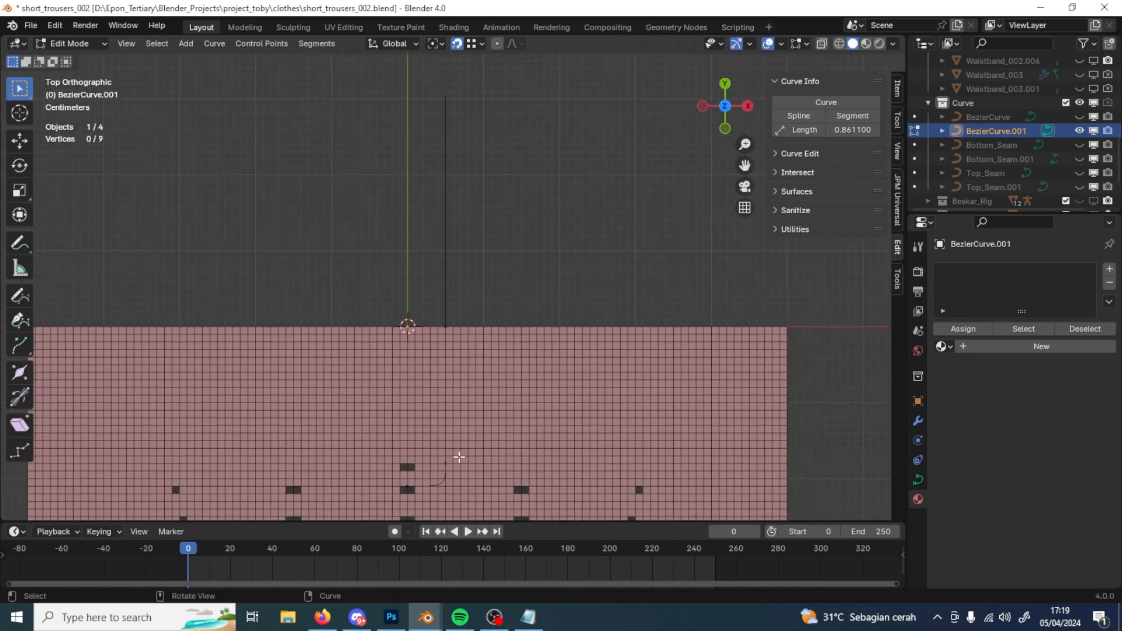
{"action": "left_click", "coordinate": [450, 457]}
{"action": "scroll", "coordinate": [461, 115], "scroll_direction": "down", "scroll_amount": 8}
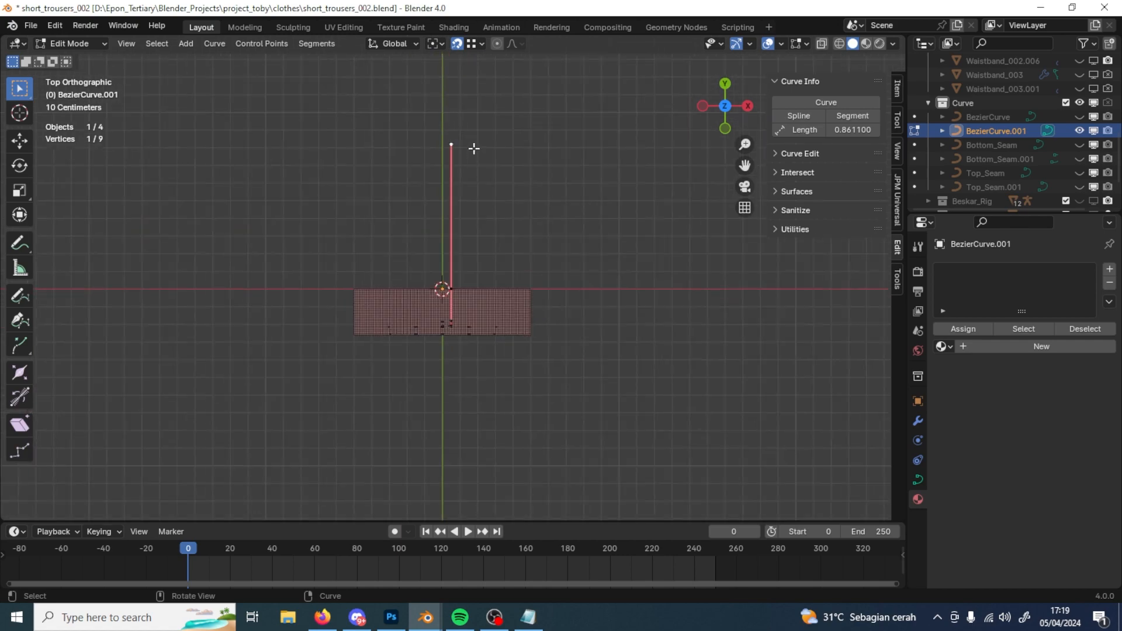
{"action": "key", "text": "g"}
{"action": "key", "text": "y"}
{"action": "left_click", "coordinate": [464, 326]}
{"action": "scroll", "coordinate": [463, 328], "scroll_direction": "up", "scroll_amount": 7}
{"action": "key", "text": "ctrl+z"}
{"action": "key", "text": "ctrl+z"}
{"action": "key", "text": "ctrl+z"}
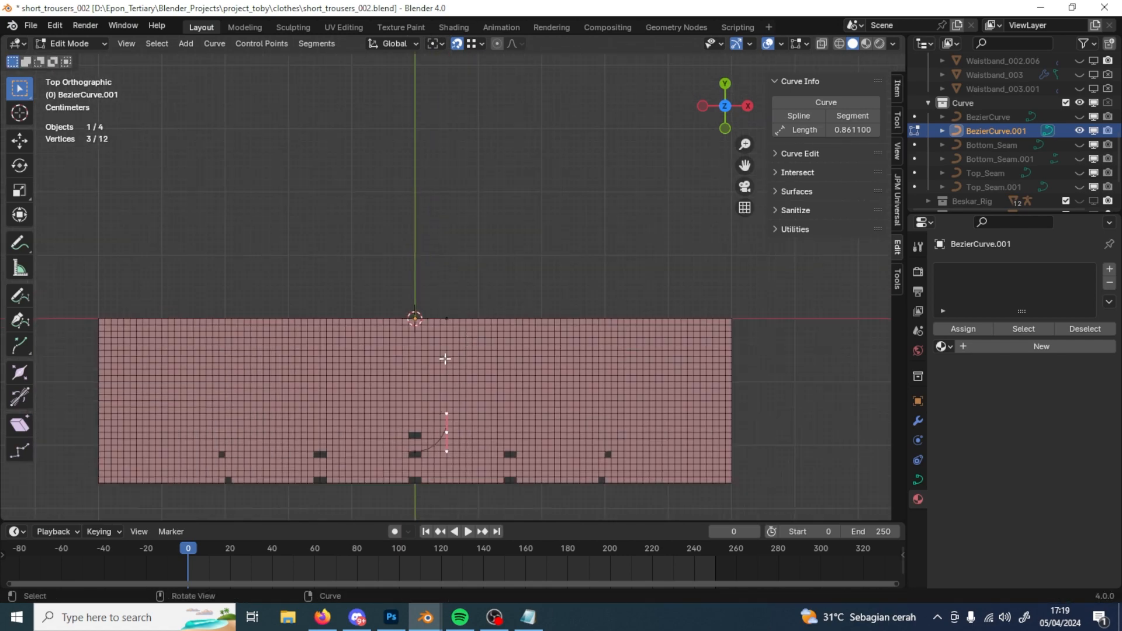
{"action": "scroll", "coordinate": [458, 395], "scroll_direction": "up", "scroll_amount": 3}
{"action": "key", "text": "ctrl+z"}
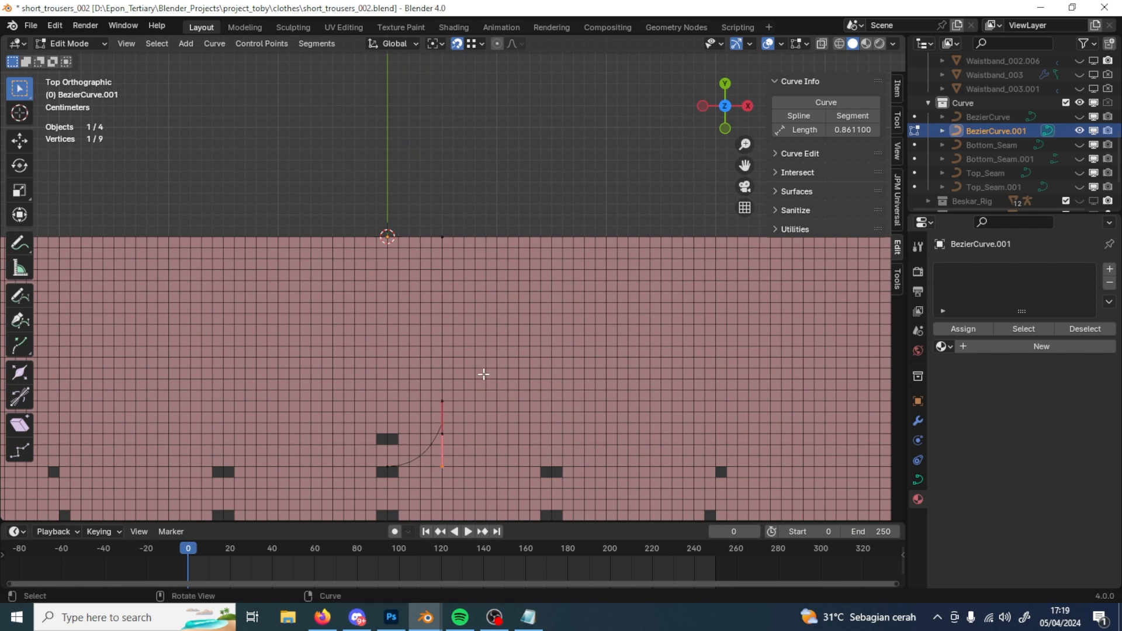
{"action": "left_click", "coordinate": [448, 405]}
{"action": "key", "text": "ctrl+z"}
{"action": "key", "text": "ctrl+z"}
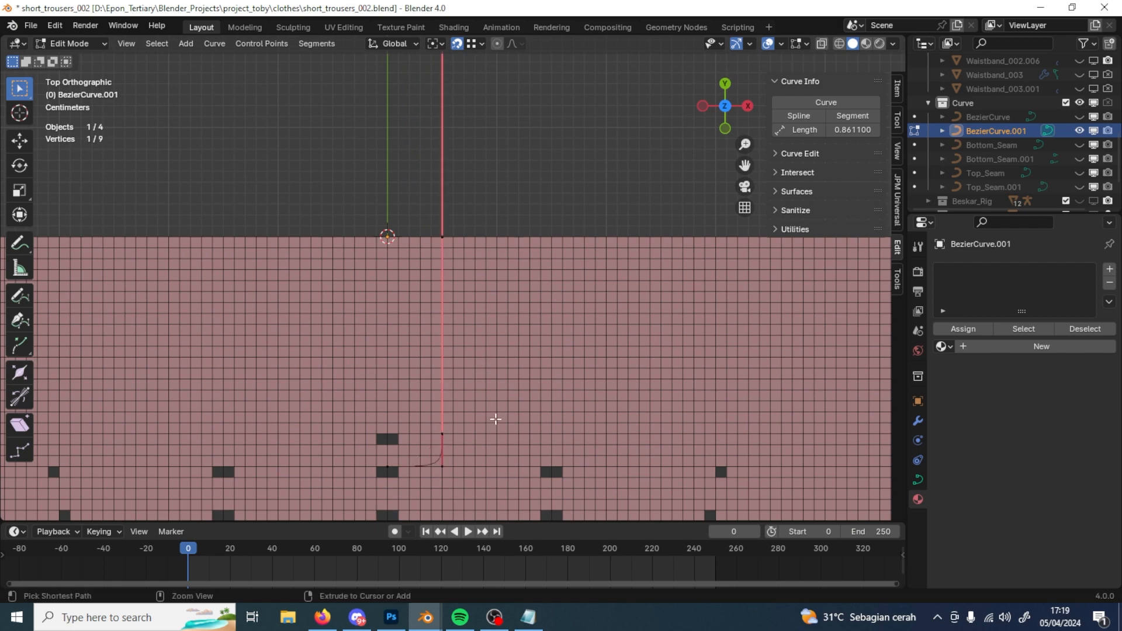
Step: Lower the crotch corner point's upper handle 0.95 m along Y and readjust it to about 10 cm below the fabric's top edge
{"action": "scroll", "coordinate": [493, 413], "scroll_direction": "down", "scroll_amount": 7}
{"action": "key", "text": "g"}
{"action": "key", "text": "y"}
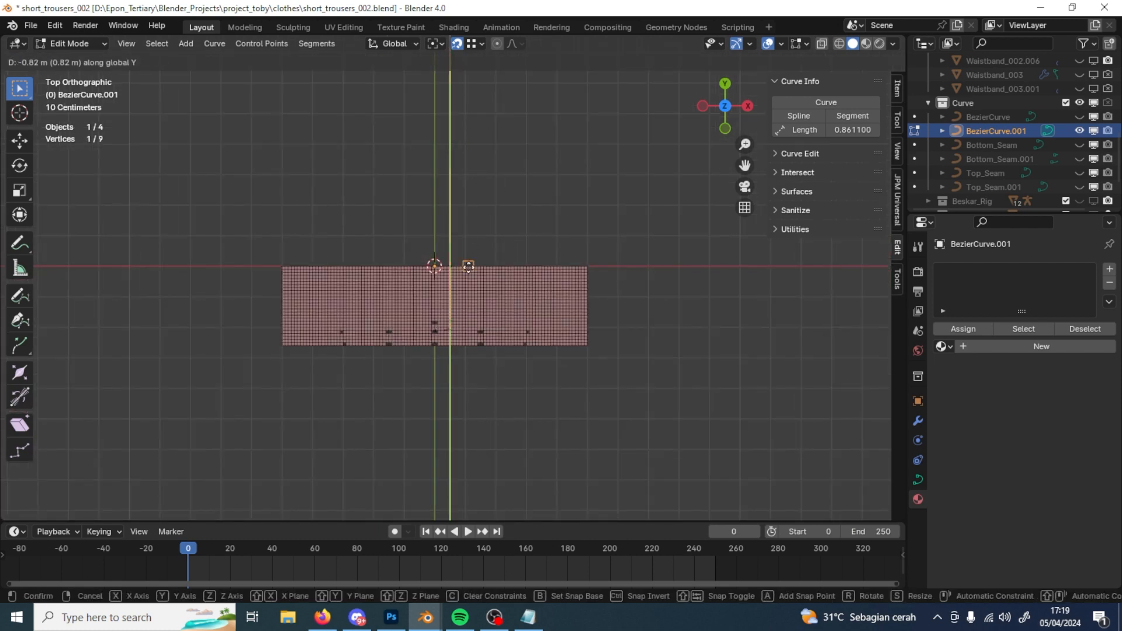
{"action": "left_click", "coordinate": [471, 307]}
{"action": "scroll", "coordinate": [476, 328], "scroll_direction": "up", "scroll_amount": 7}
{"action": "scroll", "coordinate": [469, 326], "scroll_direction": "up", "scroll_amount": 2}
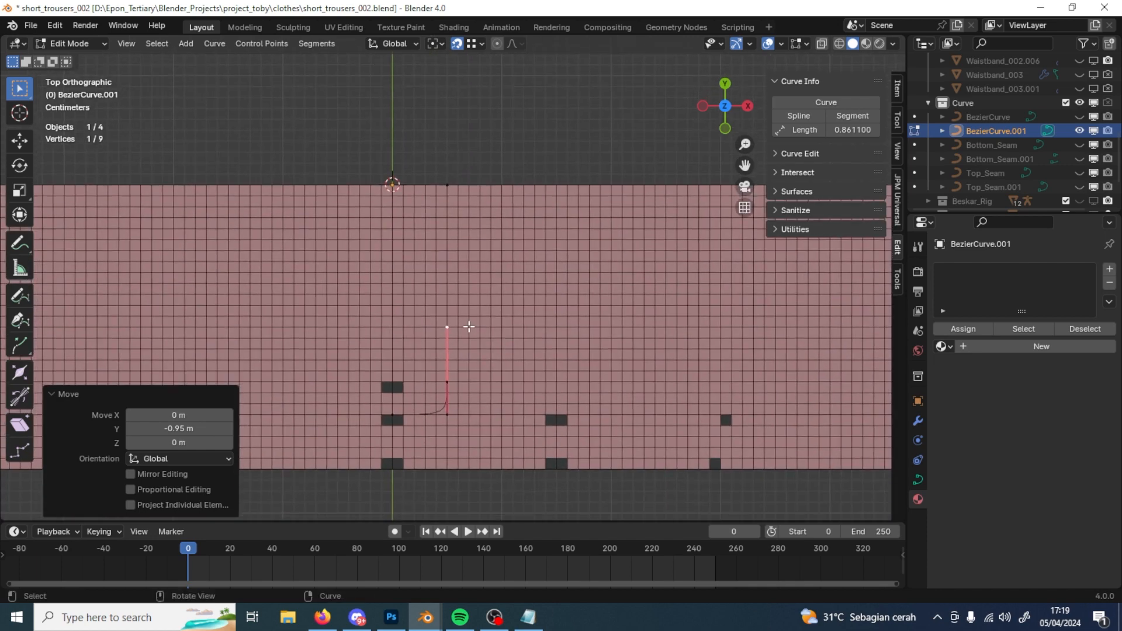
{"action": "key", "text": "g"}
{"action": "key", "text": "y"}
{"action": "left_click", "coordinate": [458, 302]}
Step: Move the lower handle of the curve's top point down 0.08 m along Y
{"action": "key", "text": "a"}
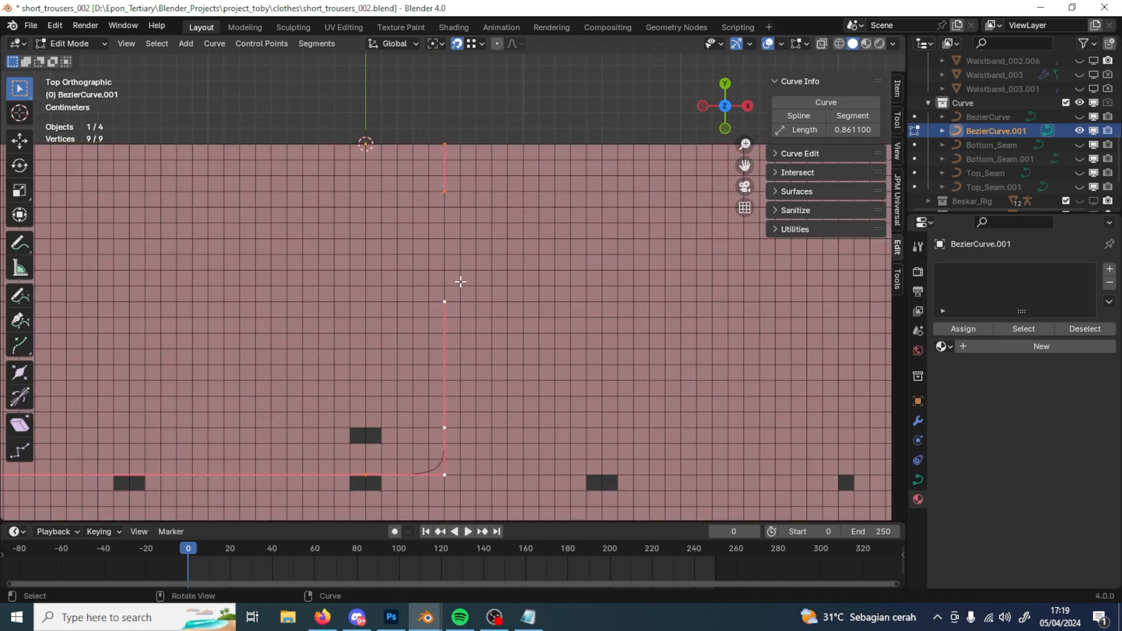
{"action": "left_click", "coordinate": [458, 299]}
{"action": "key", "text": "g"}
{"action": "key", "text": "y"}
{"action": "left_click", "coordinate": [453, 321]}
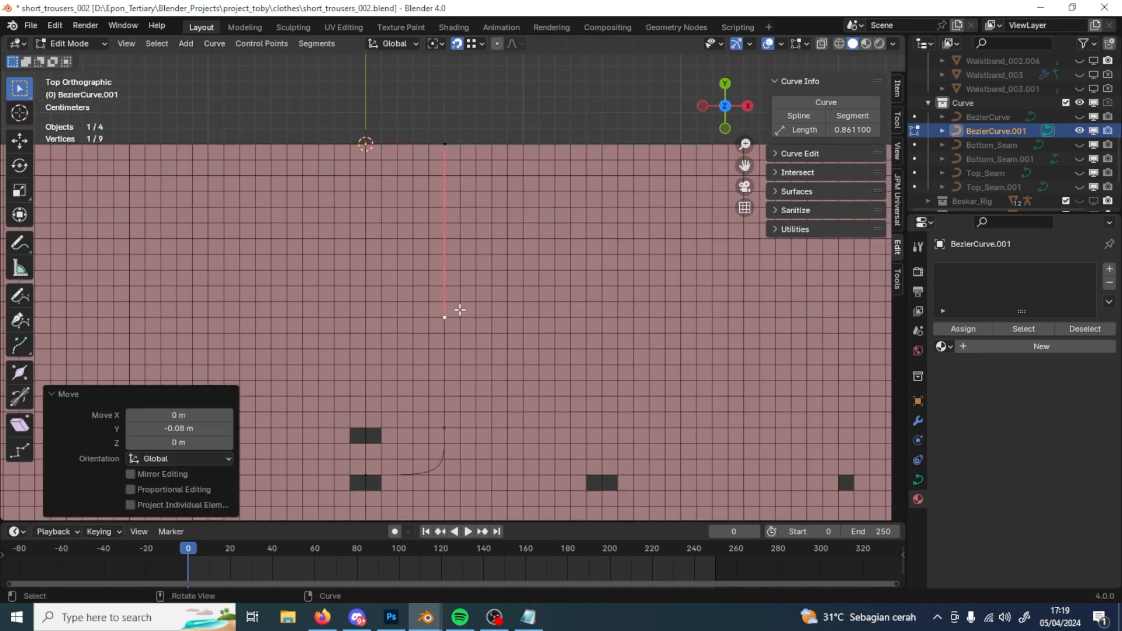
Step: Lower the crotch corner point's upper handle 0.01 m so it meets the top point's handle
{"action": "key", "text": "a"}
{"action": "left_click", "coordinate": [440, 315]}
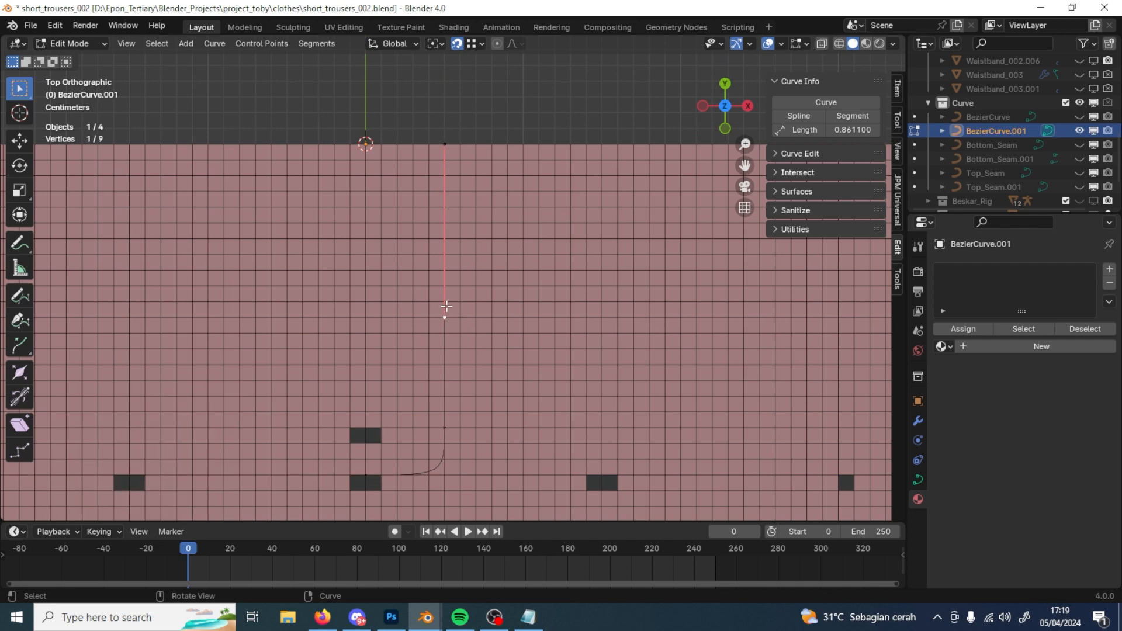
{"action": "left_click", "coordinate": [446, 304]}
{"action": "key", "text": "g"}
{"action": "key", "text": "y"}
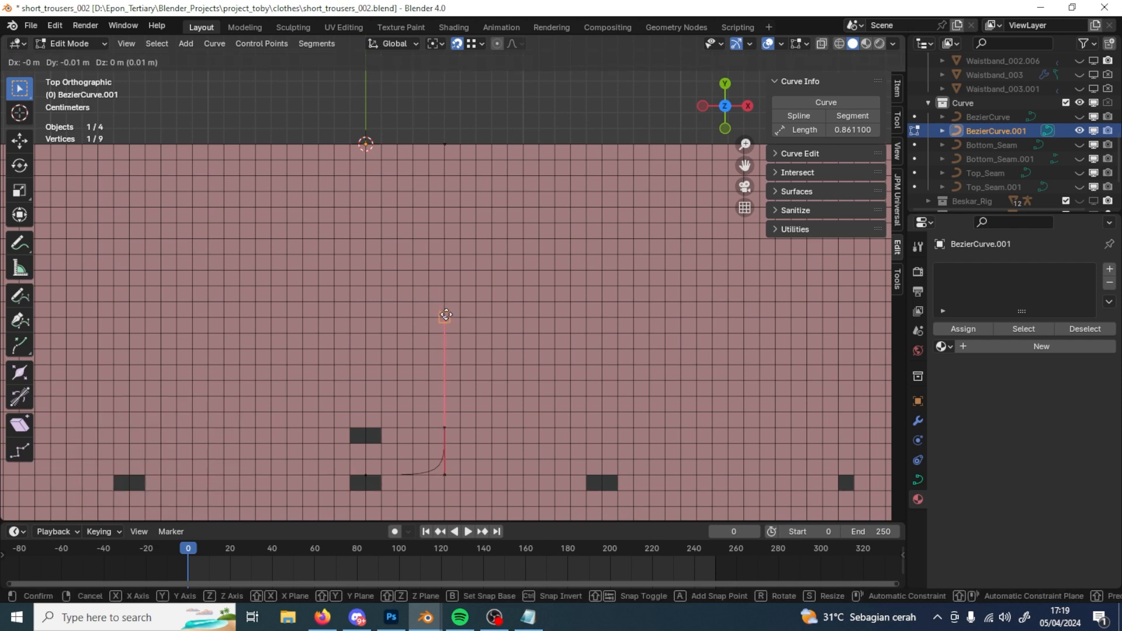
{"action": "left_click", "coordinate": [477, 329]}
Step: Measure the curve's length and check it against the crotch circumference in the Notepad notes
{"action": "left_click", "coordinate": [805, 130]}
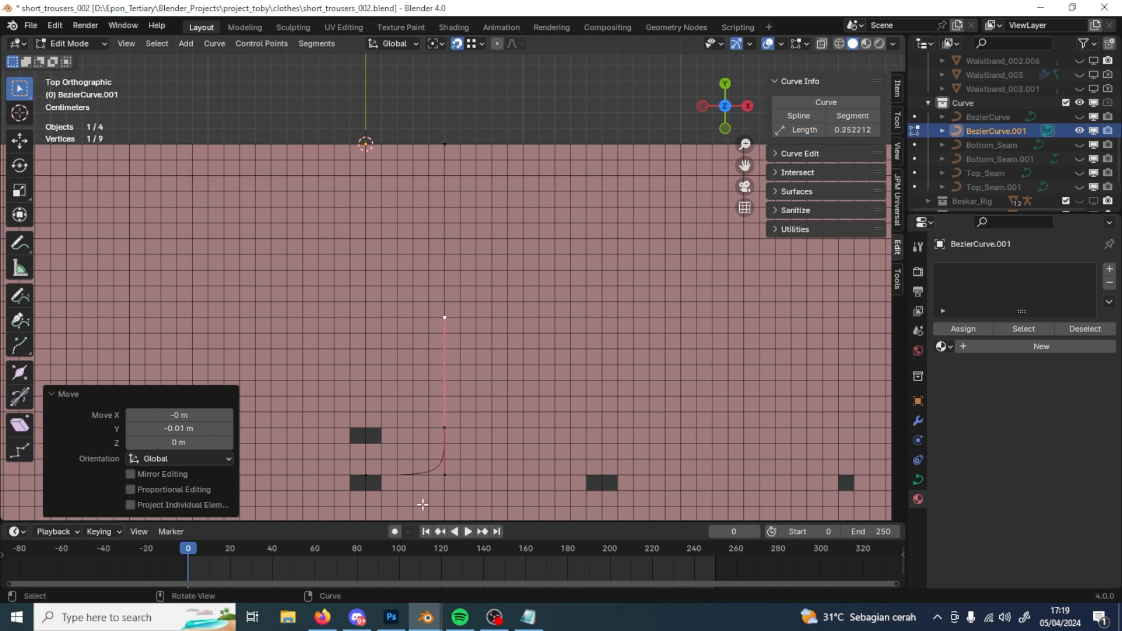
{"action": "left_click", "coordinate": [528, 616]}
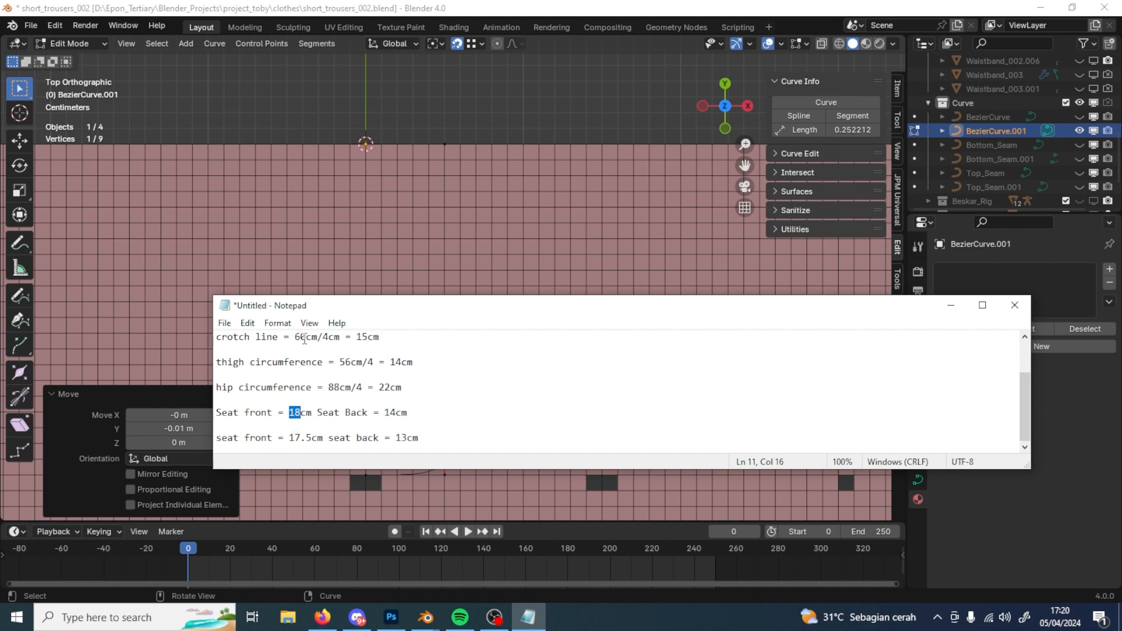
{"action": "scroll", "coordinate": [468, 369], "scroll_direction": "up", "scroll_amount": 2}
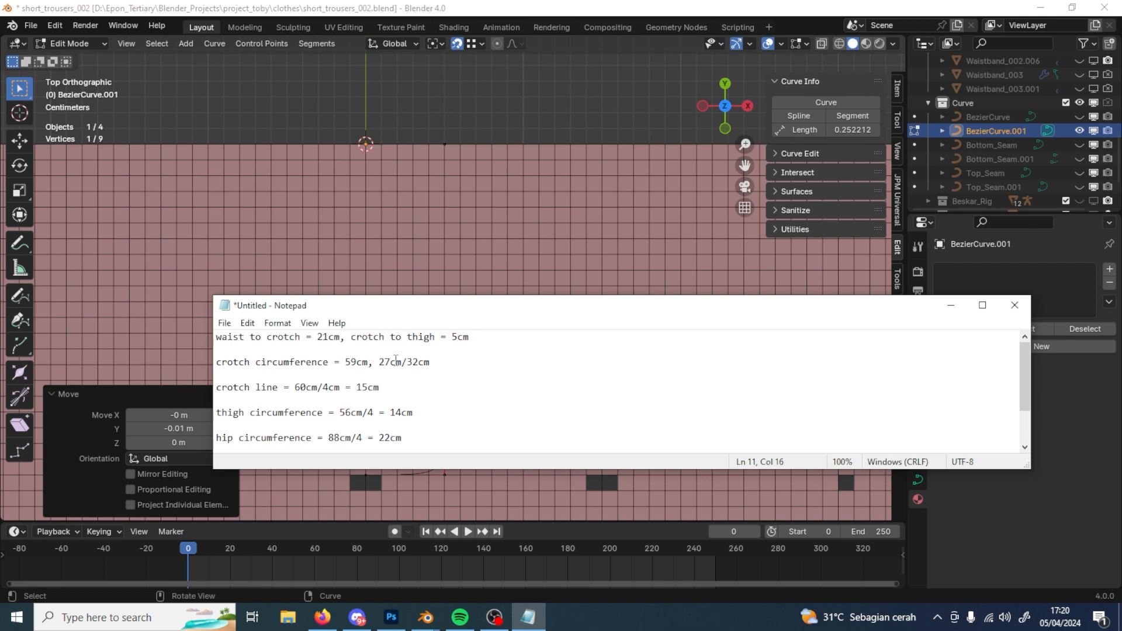
{"action": "left_click", "coordinate": [951, 305]}
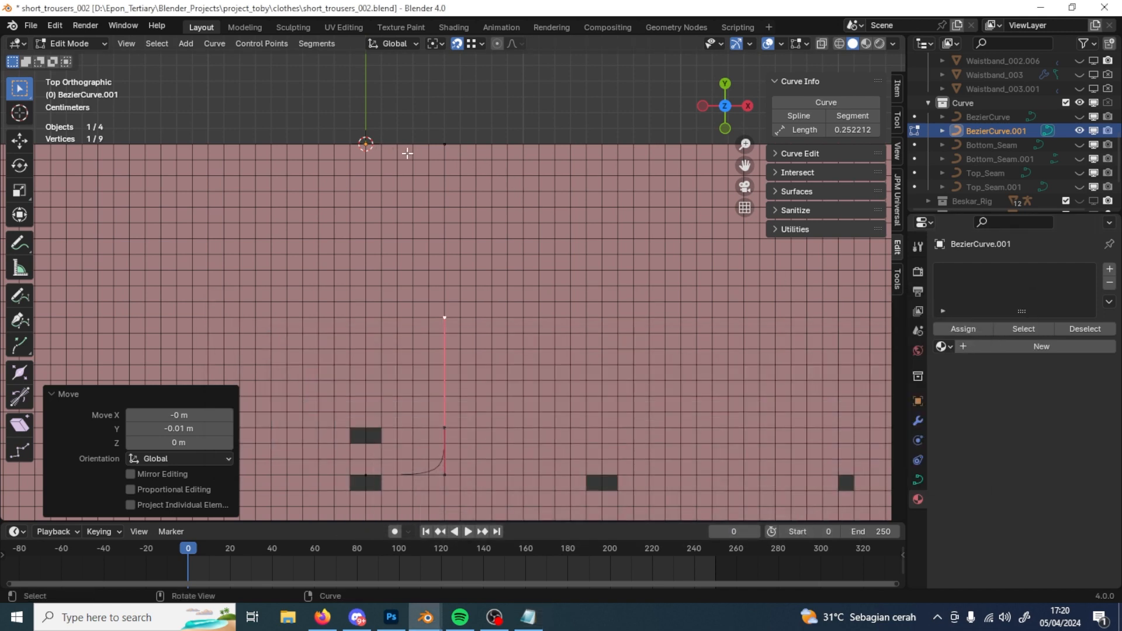
Step: Move the curve's top point and crotch corner point together 0.02 m outward along X and remeasure the curve's length
{"action": "left_click", "coordinate": [440, 149]}
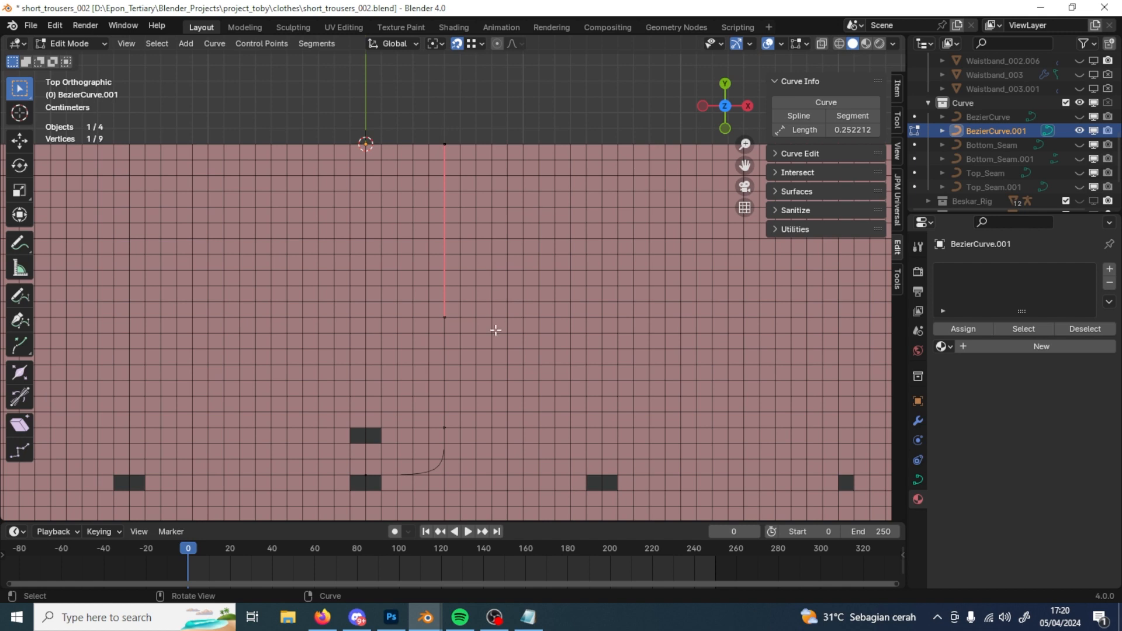
{"action": "middle_click_drag", "start_coordinate": [492, 405], "coordinate": [461, 388], "text": "shift"}
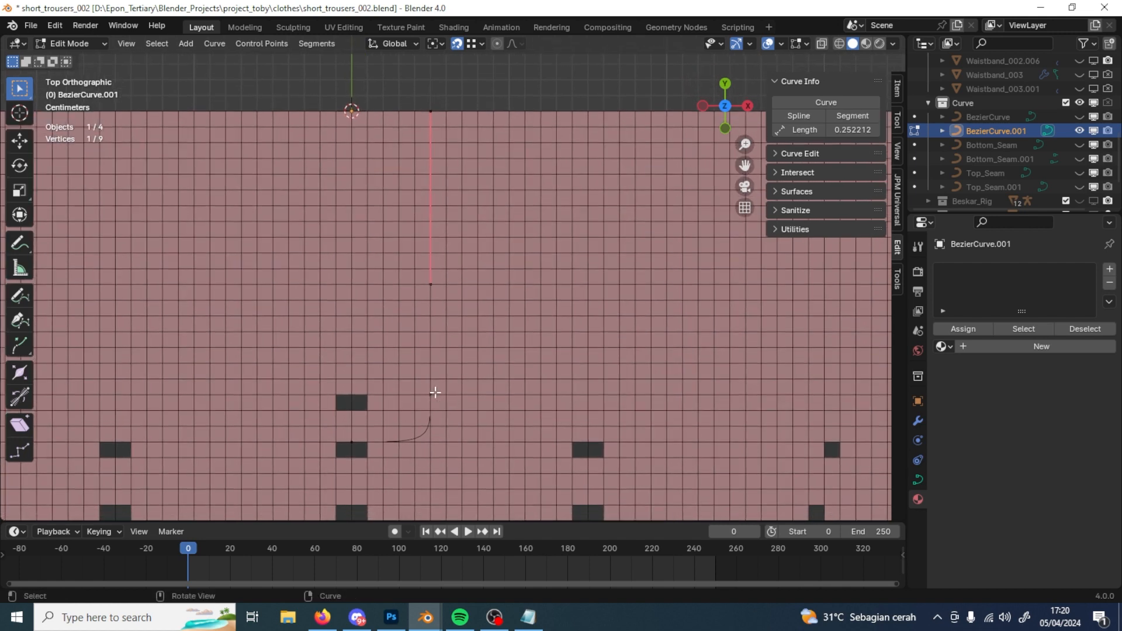
{"action": "left_click", "coordinate": [353, 442]}
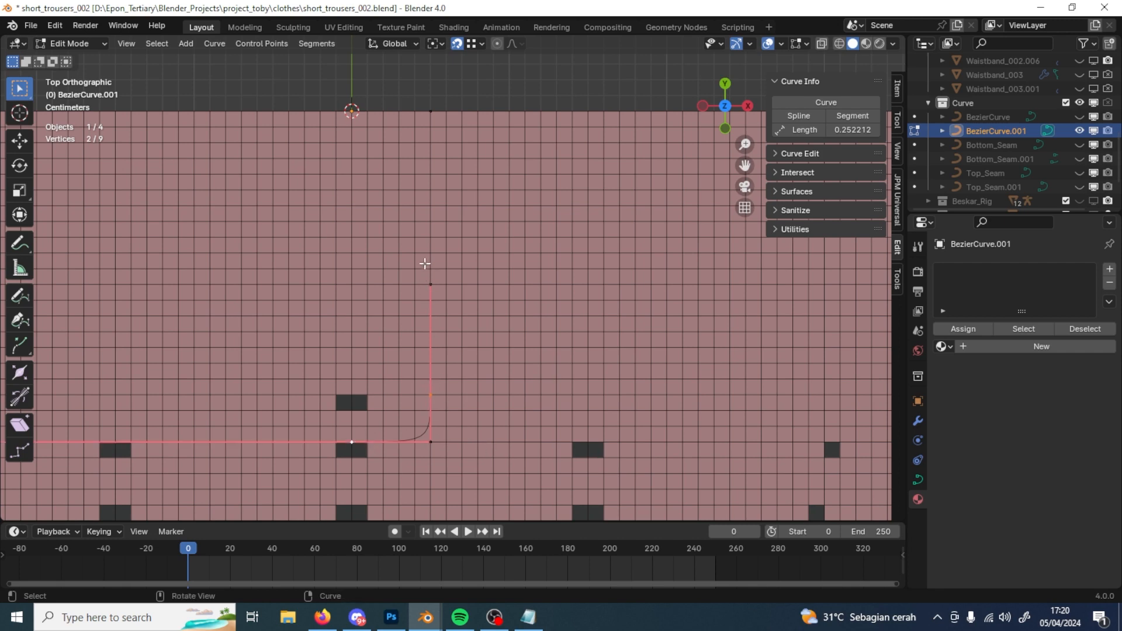
{"action": "left_click", "coordinate": [431, 112]}
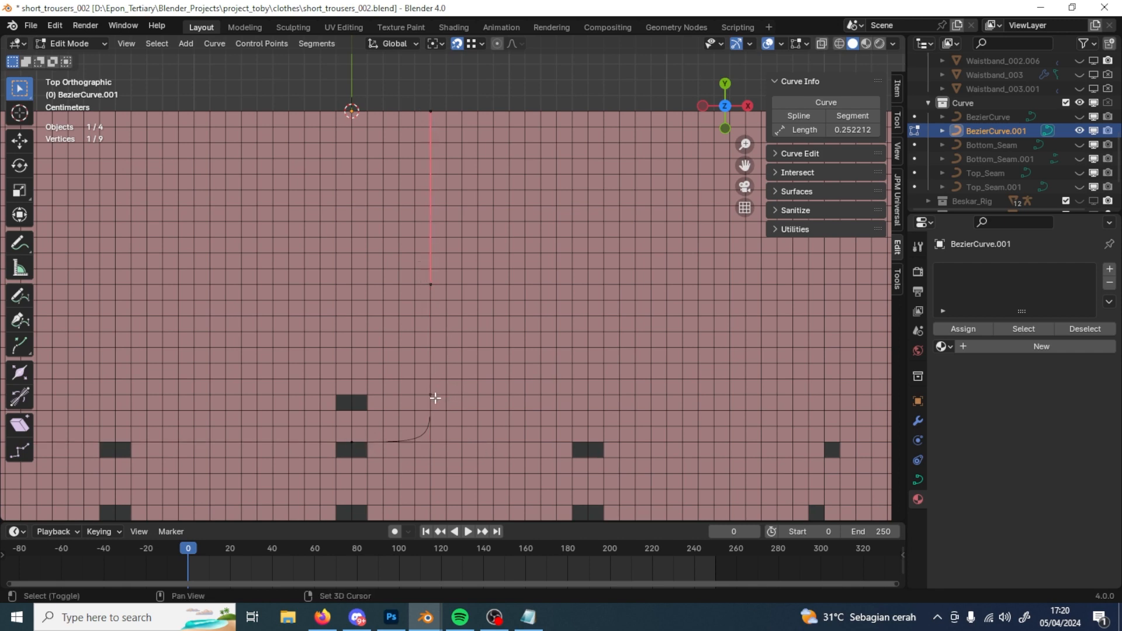
{"action": "left_click", "coordinate": [432, 395], "text": "shift"}
{"action": "key", "text": "g"}
{"action": "key", "text": "x"}
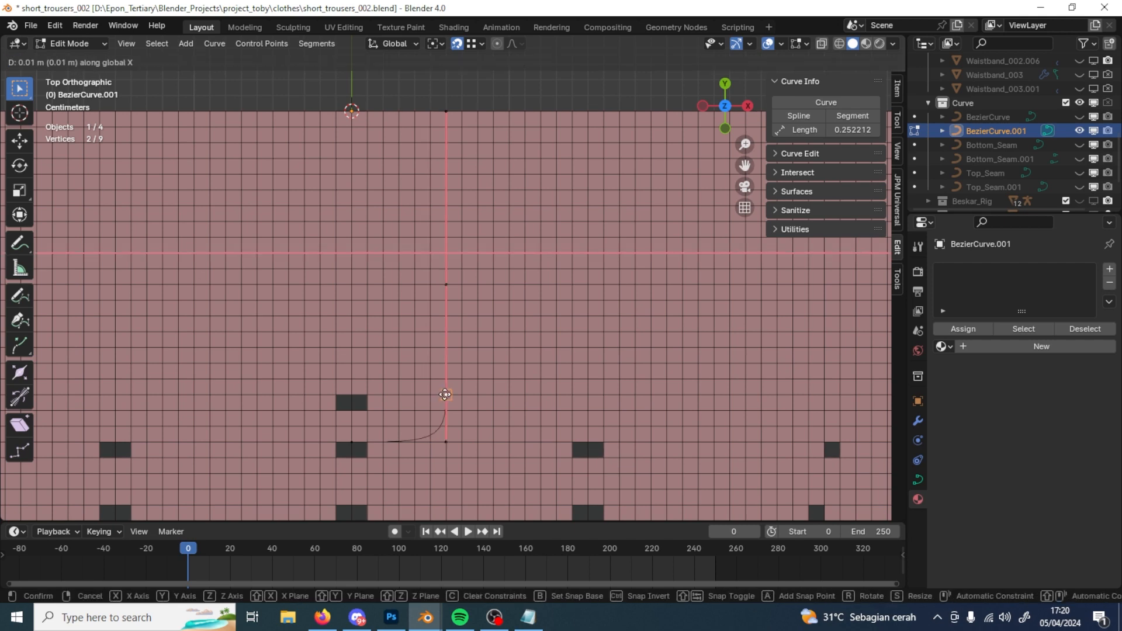
{"action": "left_click", "coordinate": [463, 394]}
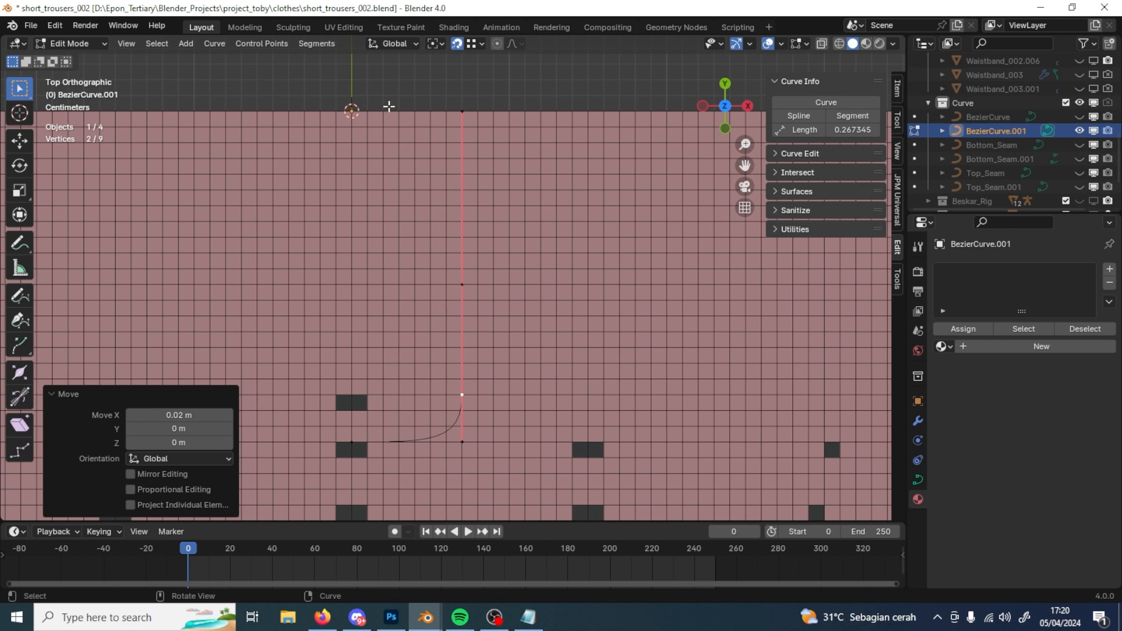
Step: Shift the same two curve points a further 0.01 m outward along X and measure the length again
{"action": "scroll", "coordinate": [500, 325], "scroll_direction": "down", "scroll_amount": 3}
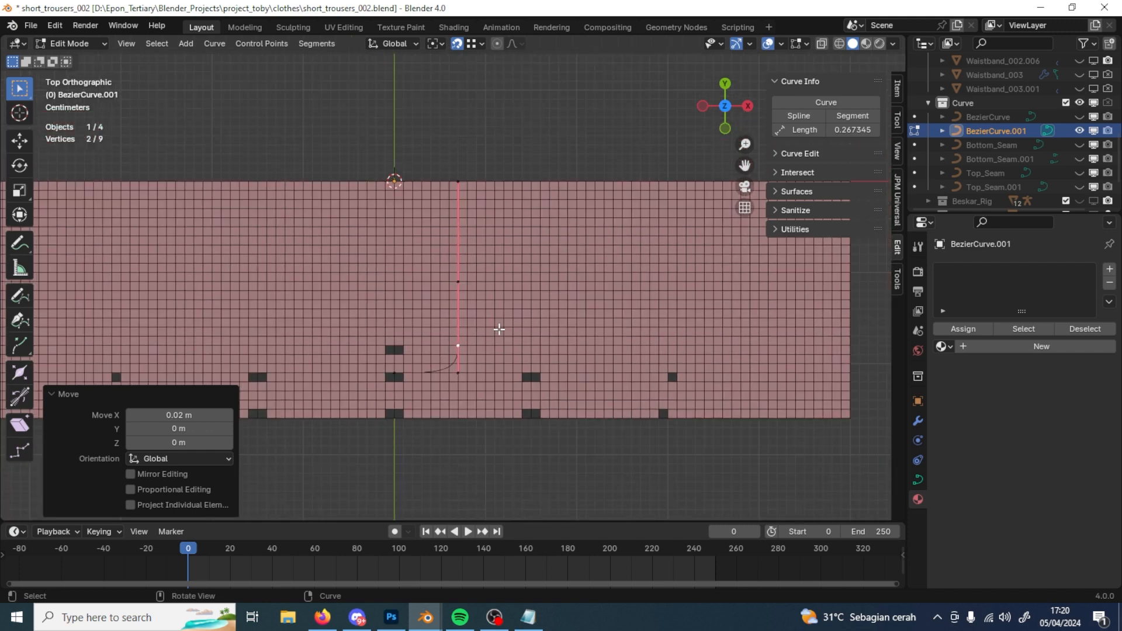
{"action": "scroll", "coordinate": [483, 326], "scroll_direction": "up", "scroll_amount": 2}
{"action": "key", "text": "g"}
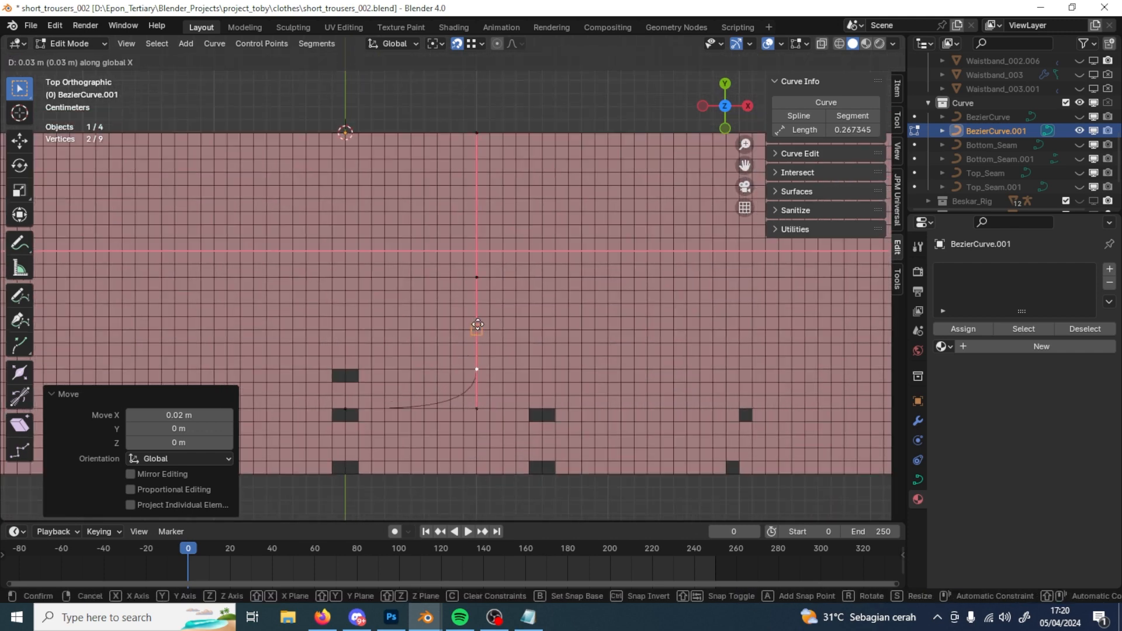
{"action": "key", "text": "x"}
{"action": "left_click", "coordinate": [453, 368]}
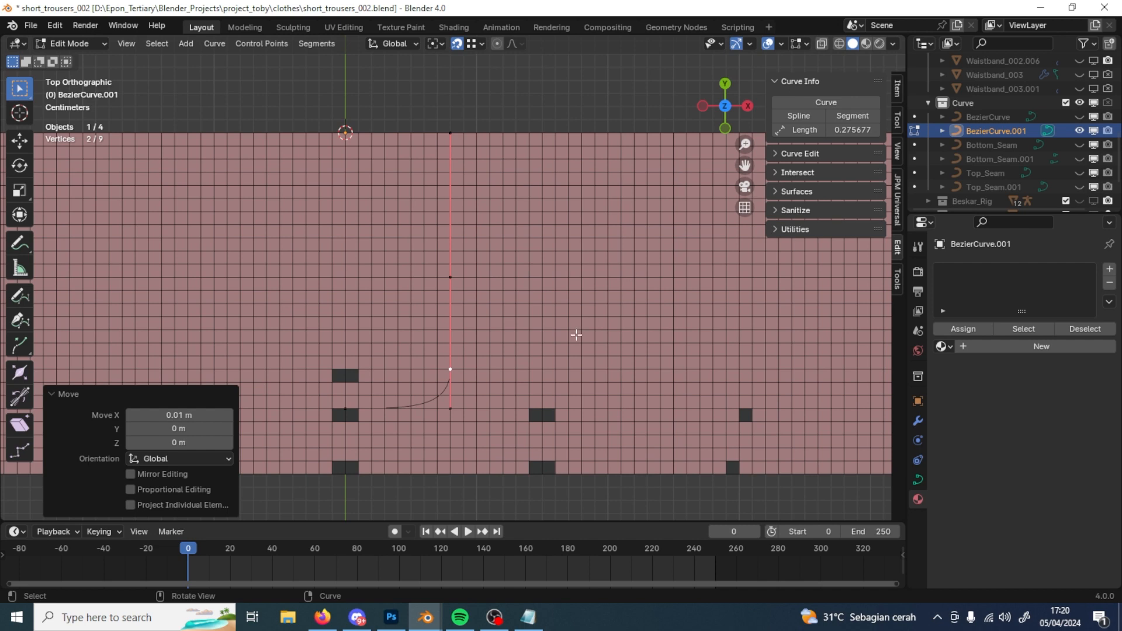
Step: Delete the curve's corner point between the crotch point on the centre line and the top point, then clear the selection
{"action": "scroll", "coordinate": [577, 335], "scroll_direction": "up", "scroll_amount": 2}
{"action": "left_click", "coordinate": [449, 408]}
{"action": "middle_click_drag", "start_coordinate": [534, 459], "coordinate": [581, 363], "text": "shift"}
{"action": "scroll", "coordinate": [592, 344], "scroll_direction": "down", "scroll_amount": 2}
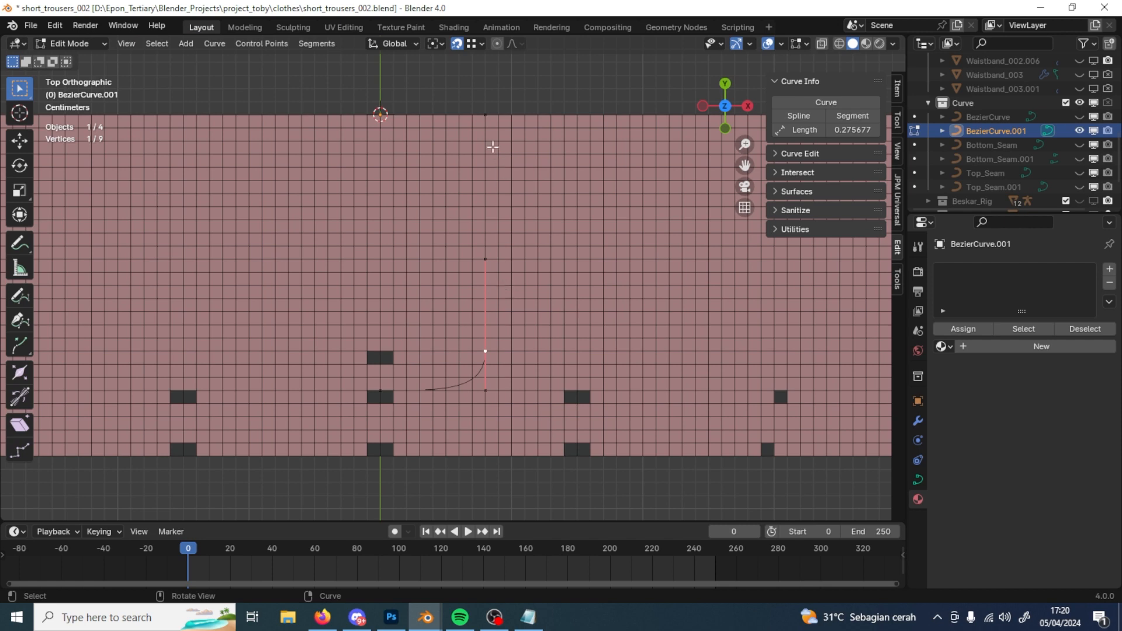
{"action": "left_click", "coordinate": [490, 126]}
{"action": "left_click", "coordinate": [490, 119]}
{"action": "left_click", "coordinate": [491, 359]}
{"action": "key", "text": "x"}
{"action": "left_click", "coordinate": [491, 356]}
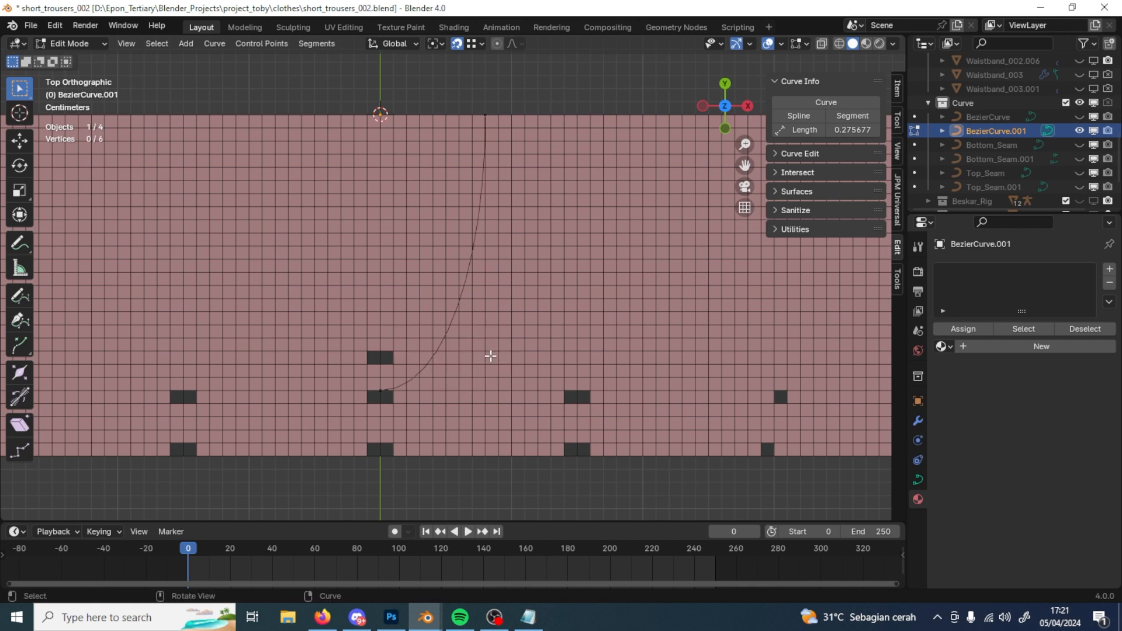
{"action": "left_click", "coordinate": [488, 111]}
{"action": "left_click", "coordinate": [500, 270]}
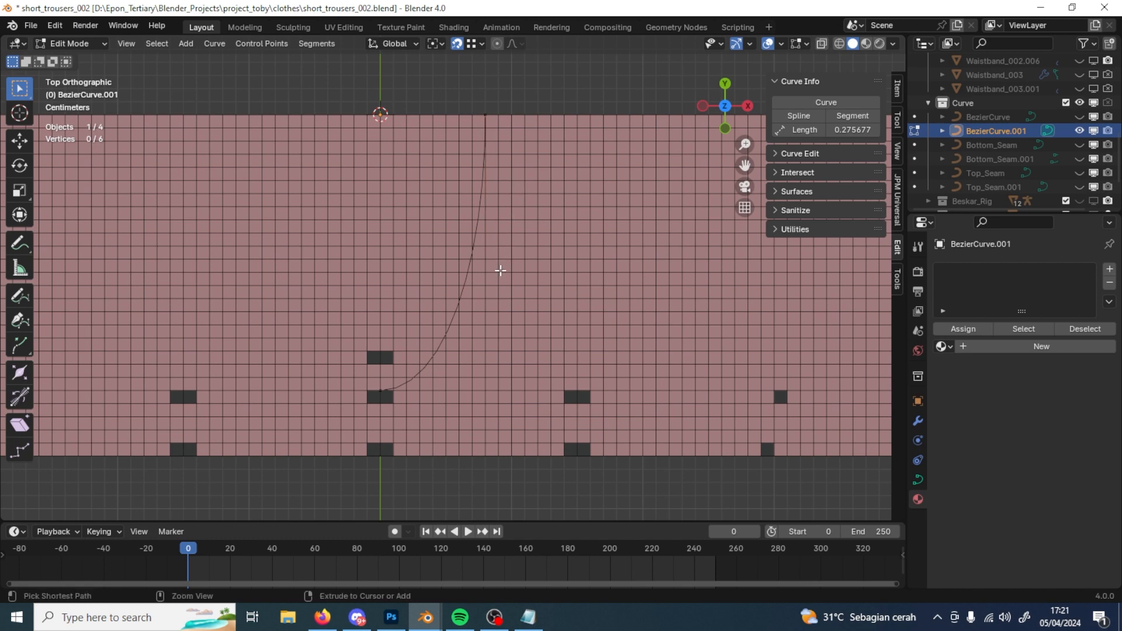
Step: Undo the deletion of the curve's corner point
{"action": "key", "text": "ctrl+z"}
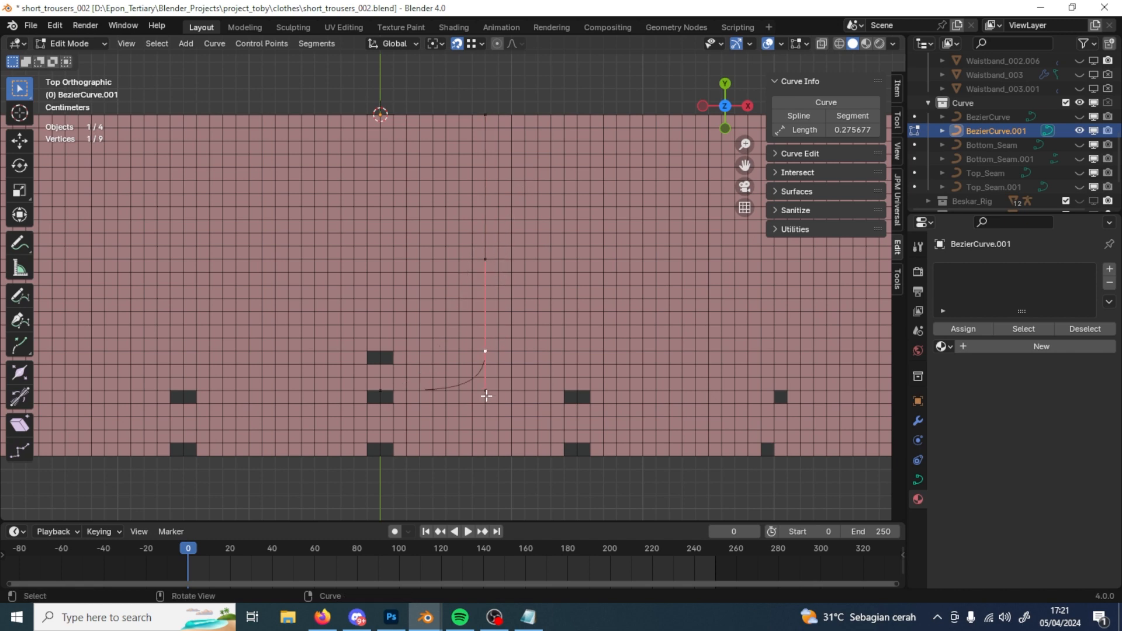
{"action": "scroll", "coordinate": [556, 417], "scroll_direction": "up", "scroll_amount": 3}
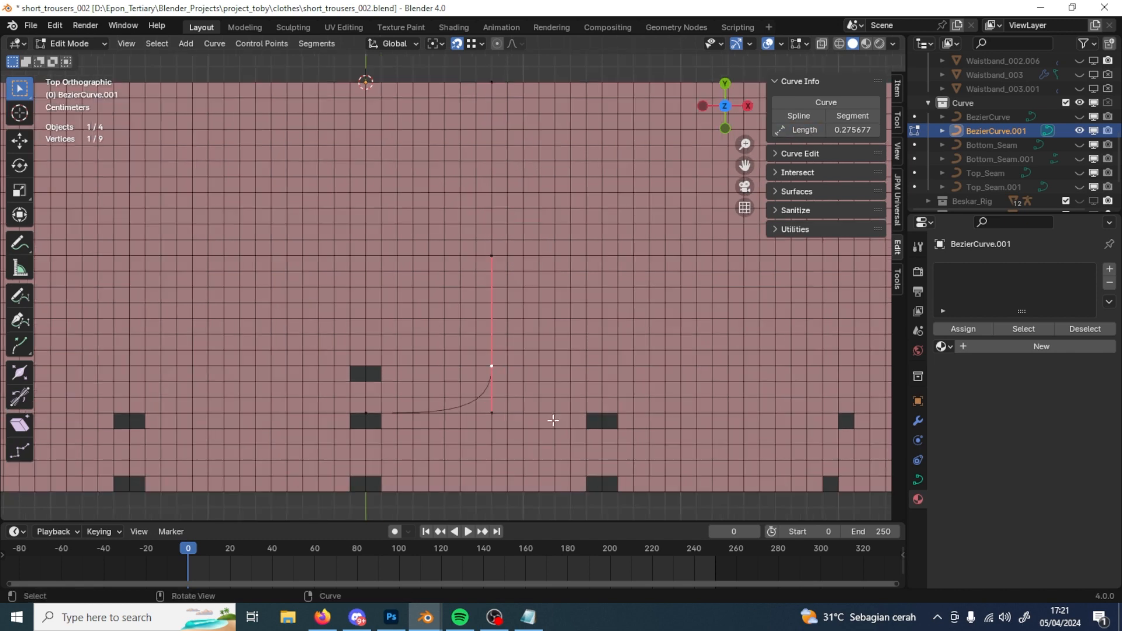
{"action": "left_click", "coordinate": [325, 472]}
{"action": "key", "text": "s"}
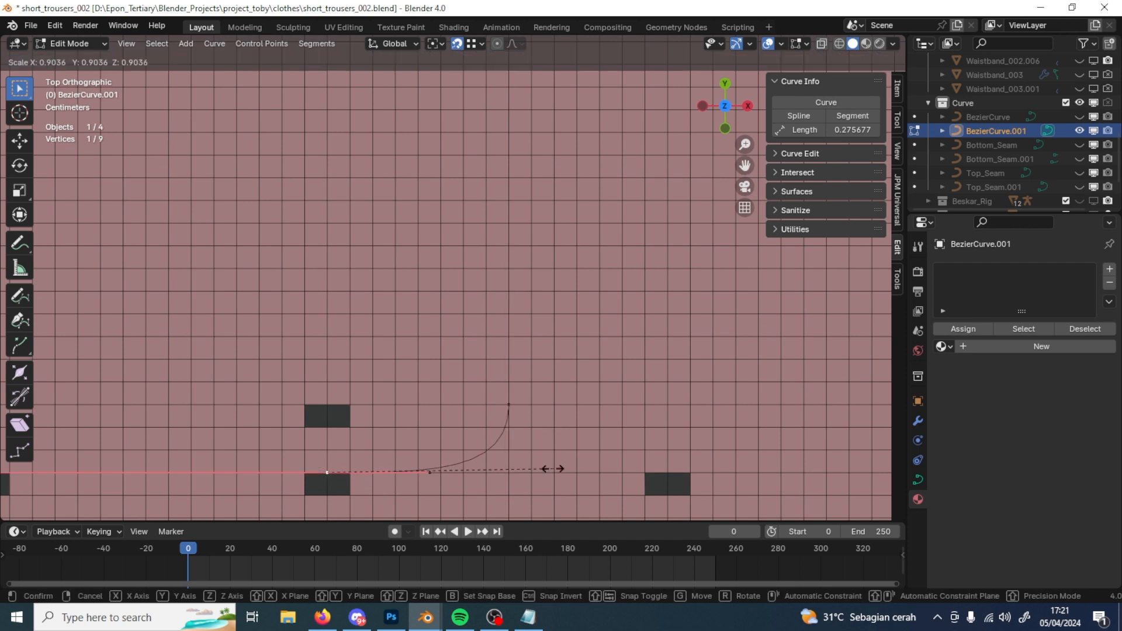
{"action": "right_click", "coordinate": [479, 478]}
Step: Check the depth of the curve's corner point by path-selecting the column of fabric faces from the waist edge down to it
{"action": "left_click", "coordinate": [517, 404]}
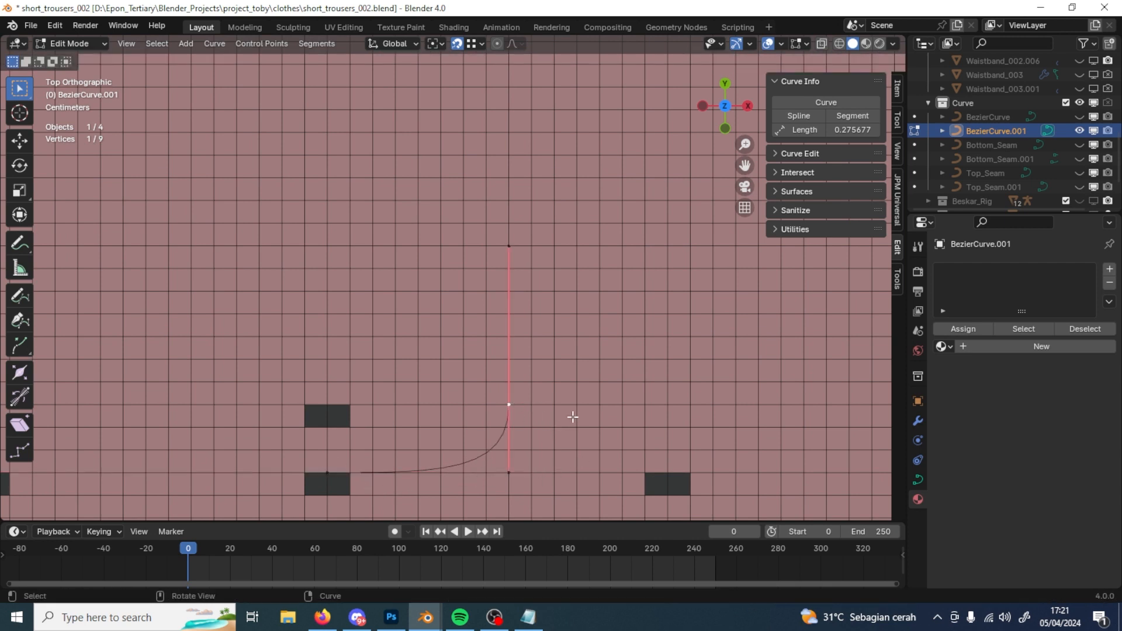
{"action": "scroll", "coordinate": [520, 406], "scroll_direction": "down", "scroll_amount": 2}
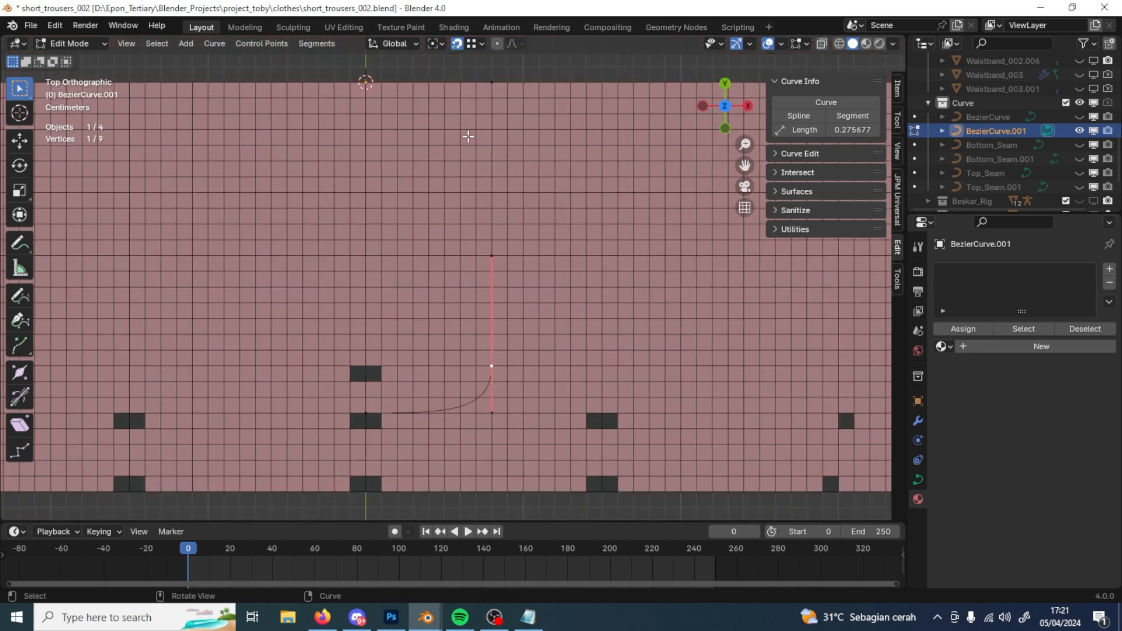
{"action": "key", "text": "alt+q"}
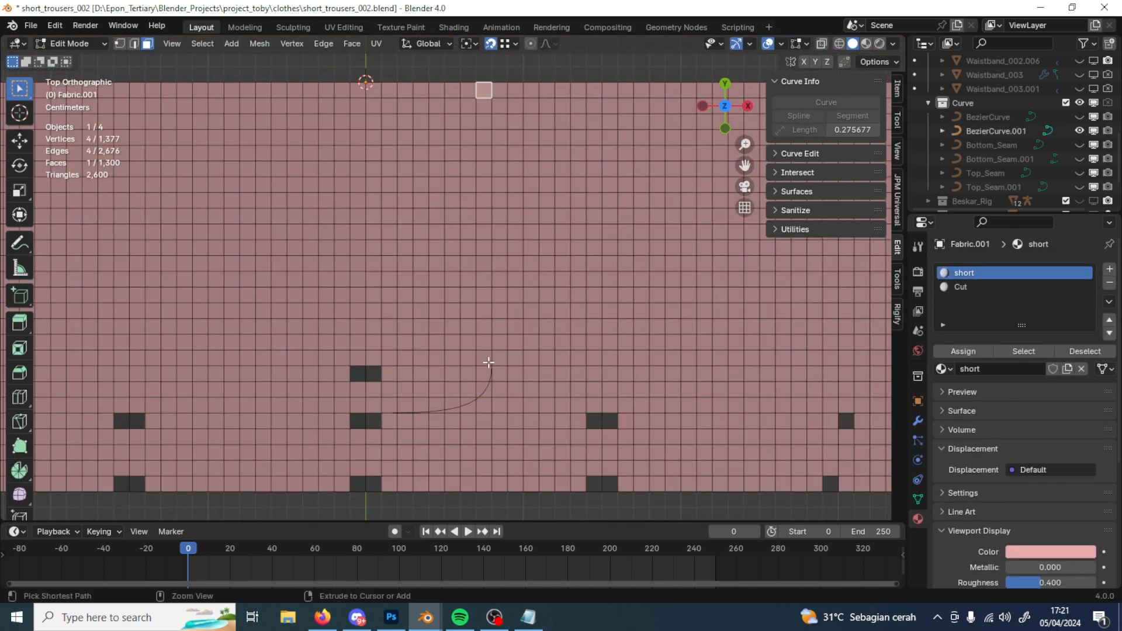
{"action": "left_click", "coordinate": [489, 363], "text": "ctrl"}
{"action": "scroll", "coordinate": [485, 389], "scroll_direction": "up", "scroll_amount": 3}
{"action": "key", "text": "alt+q"}
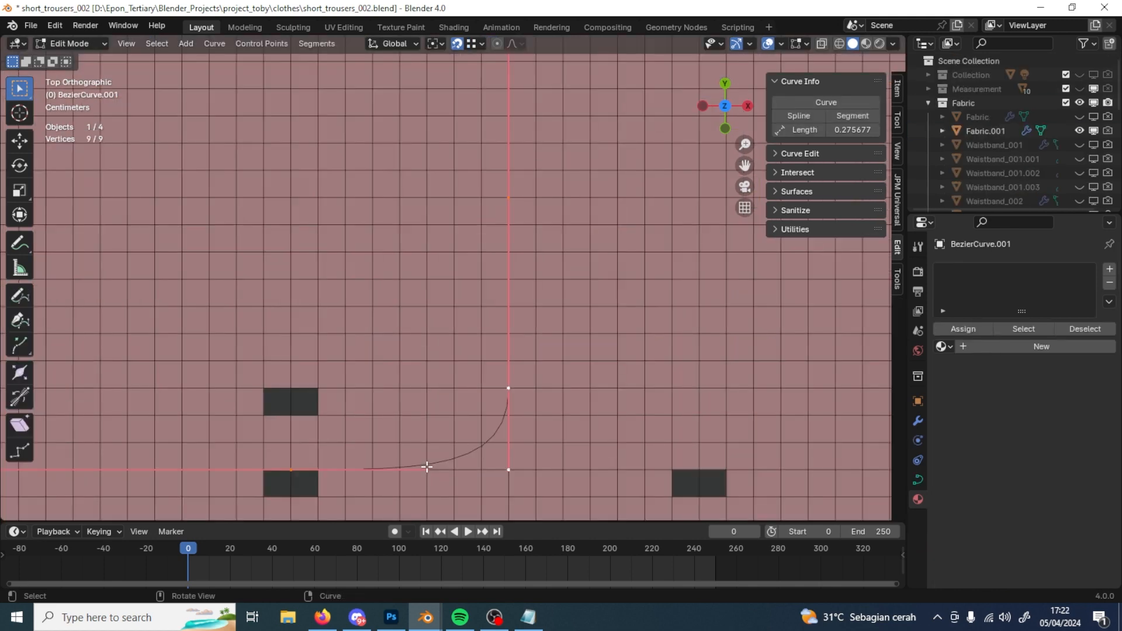
Step: Shrink the handles of the centre-line crotch point and the corner point about their individual origins, then remeasure the curve's length
{"action": "left_click", "coordinate": [291, 470]}
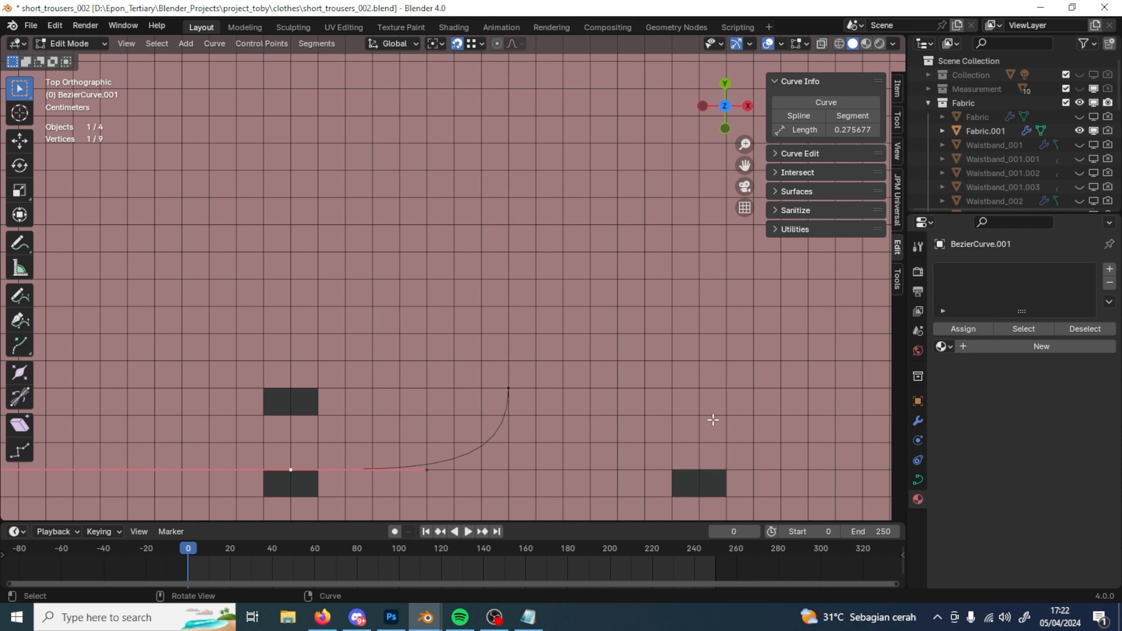
{"action": "key", "text": "s"}
{"action": "right_click", "coordinate": [583, 449]}
{"action": "left_click", "coordinate": [514, 390], "text": "shift"}
{"action": "left_click", "coordinate": [442, 44]}
{"action": "key", "text": "s"}
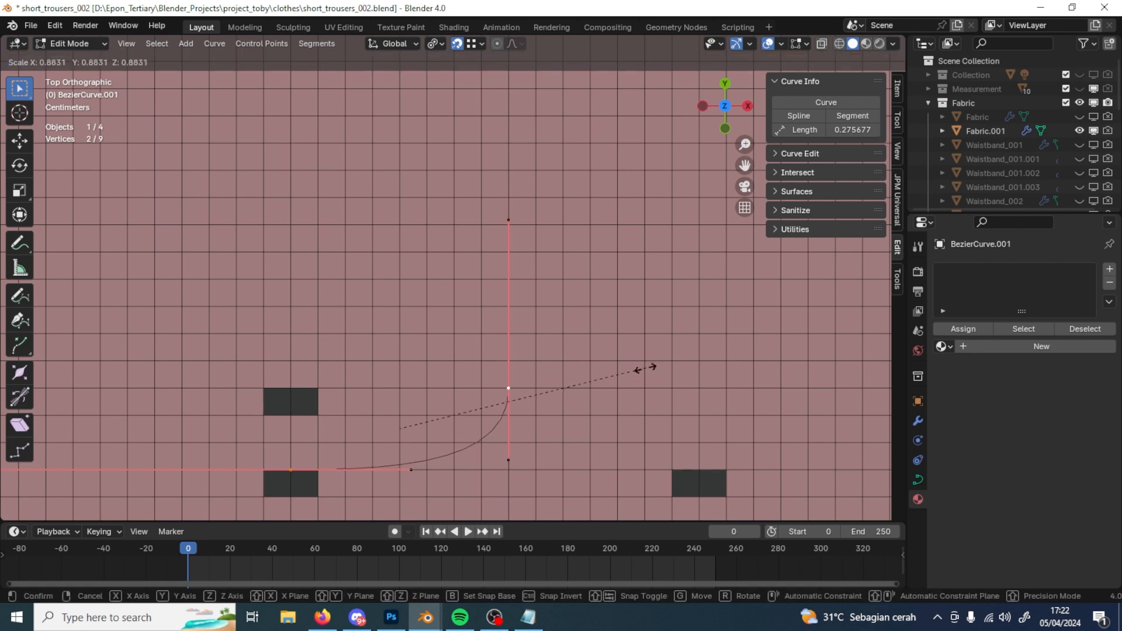
{"action": "left_click", "coordinate": [591, 391]}
{"action": "left_click", "coordinate": [807, 134]}
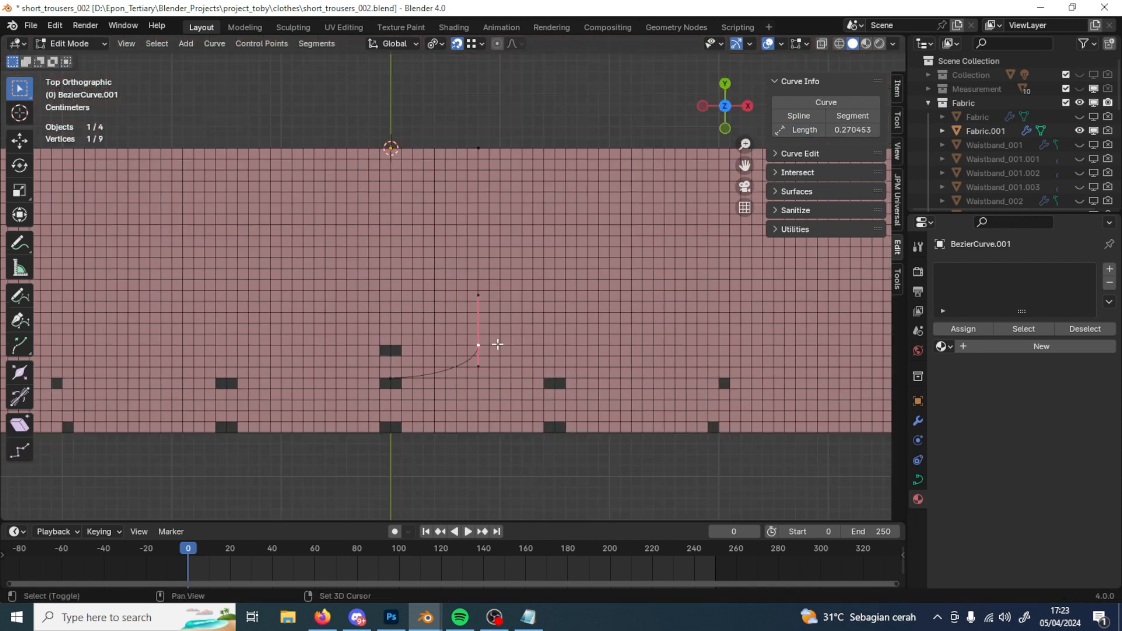
Step: Move the curve's corner point 0.02 m toward the waist edge along Y and remeasure the curve's length
{"action": "middle_click_drag", "start_coordinate": [500, 345], "coordinate": [500, 326], "text": "shift"}
{"action": "scroll", "coordinate": [500, 327], "scroll_direction": "up", "scroll_amount": 4}
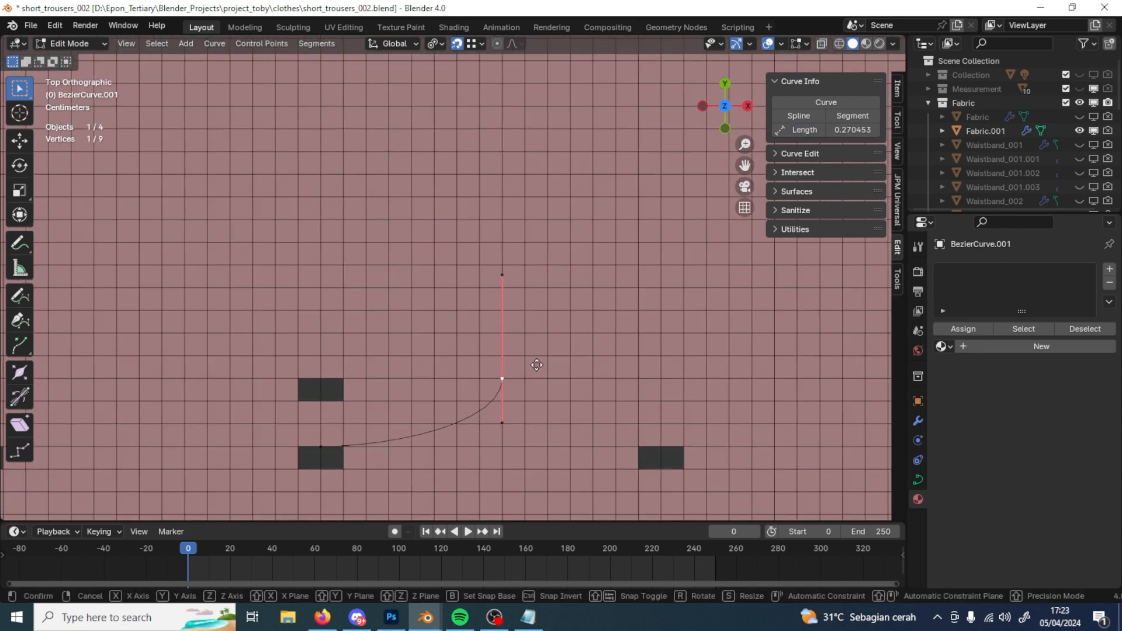
{"action": "key", "text": "g"}
{"action": "key", "text": "y"}
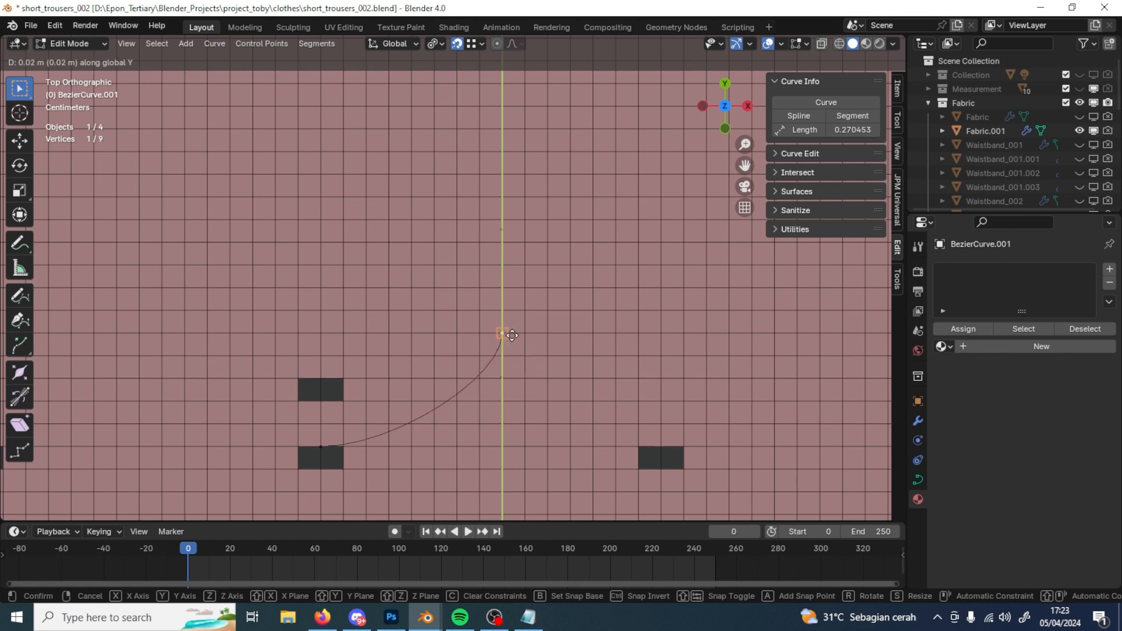
{"action": "left_click", "coordinate": [512, 334]}
{"action": "scroll", "coordinate": [536, 391], "scroll_direction": "down", "scroll_amount": 4}
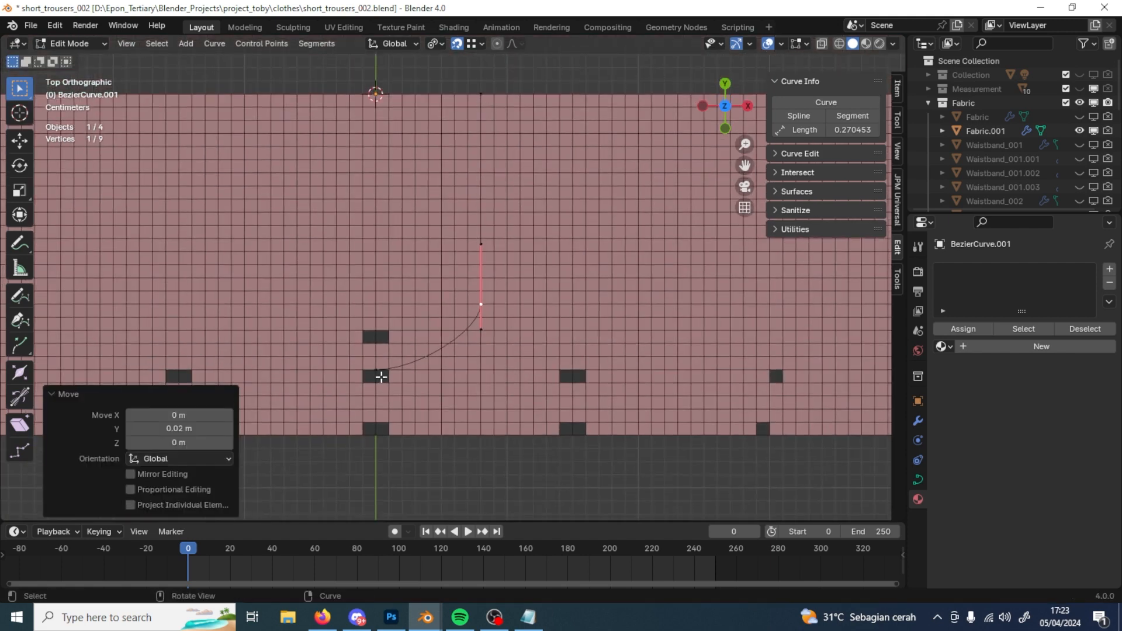
{"action": "scroll", "coordinate": [576, 389], "scroll_direction": "up", "scroll_amount": 2}
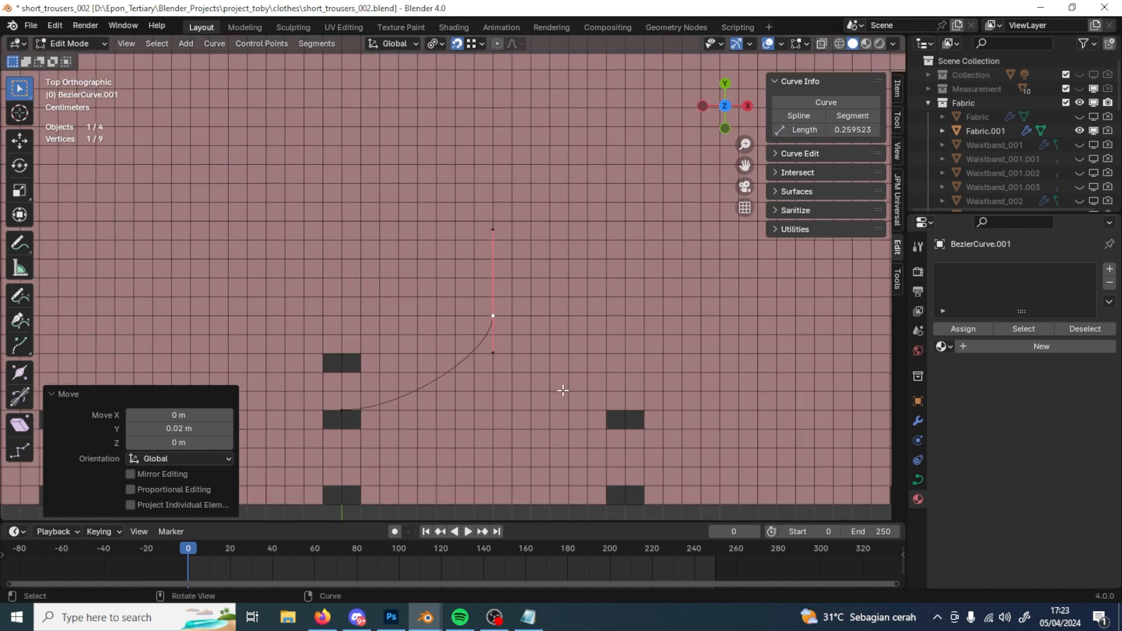
Step: Scale the handles of the corner point and the centre-line crotch point by 1.646 and remeasure the curve's length
{"action": "left_click", "coordinate": [347, 410], "text": "shift"}
{"action": "key", "text": "s"}
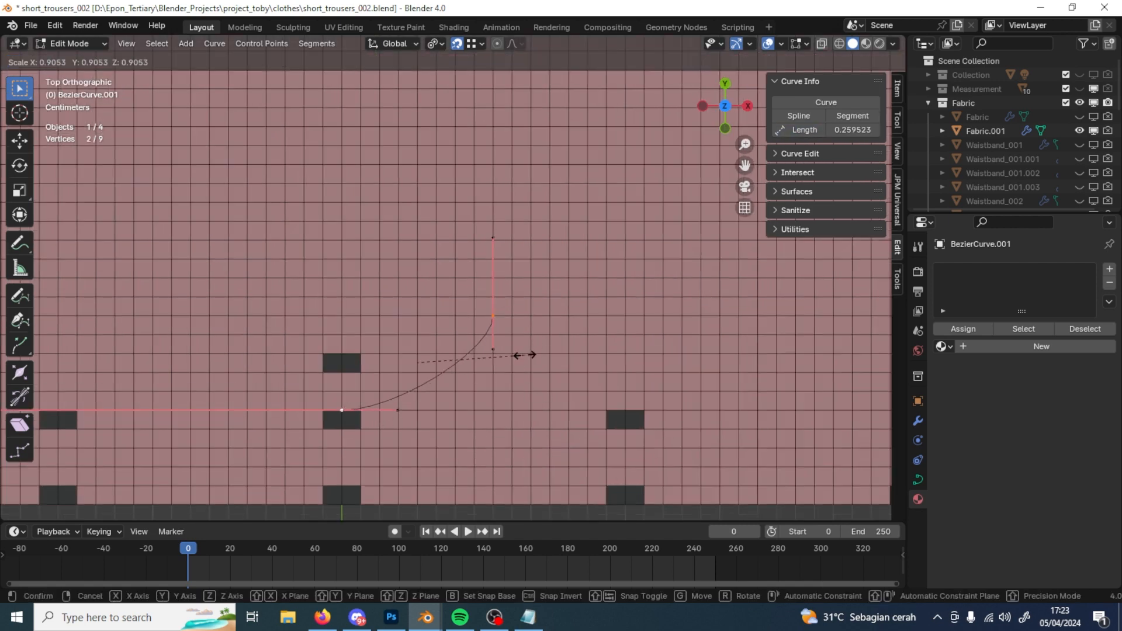
{"action": "left_click", "coordinate": [572, 237]}
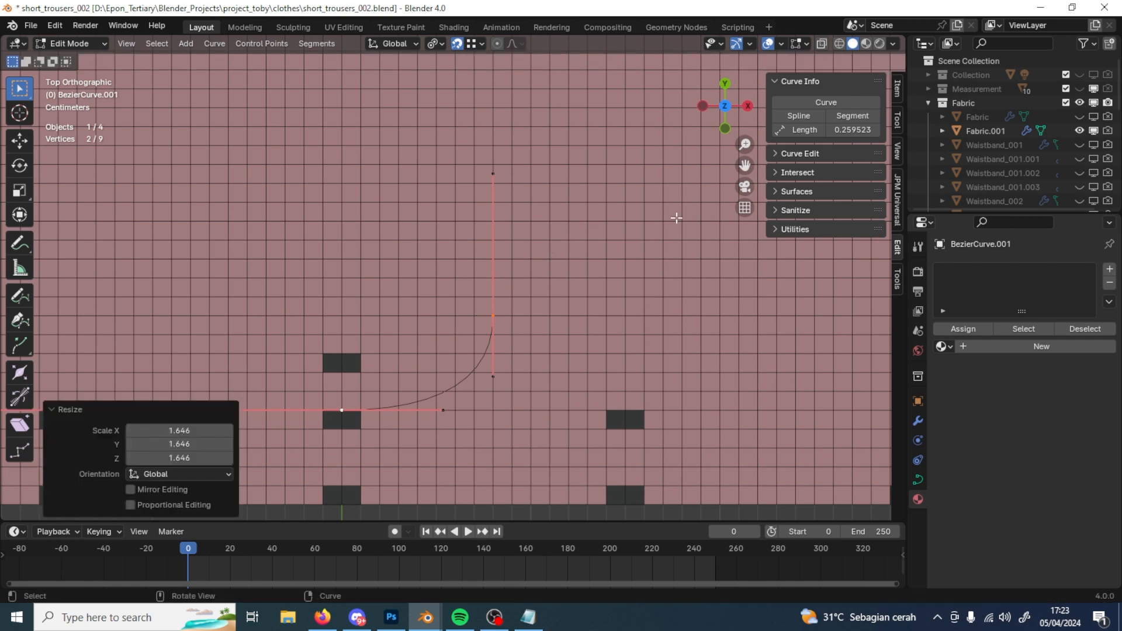
{"action": "scroll", "coordinate": [629, 317], "scroll_direction": "down", "scroll_amount": 2}
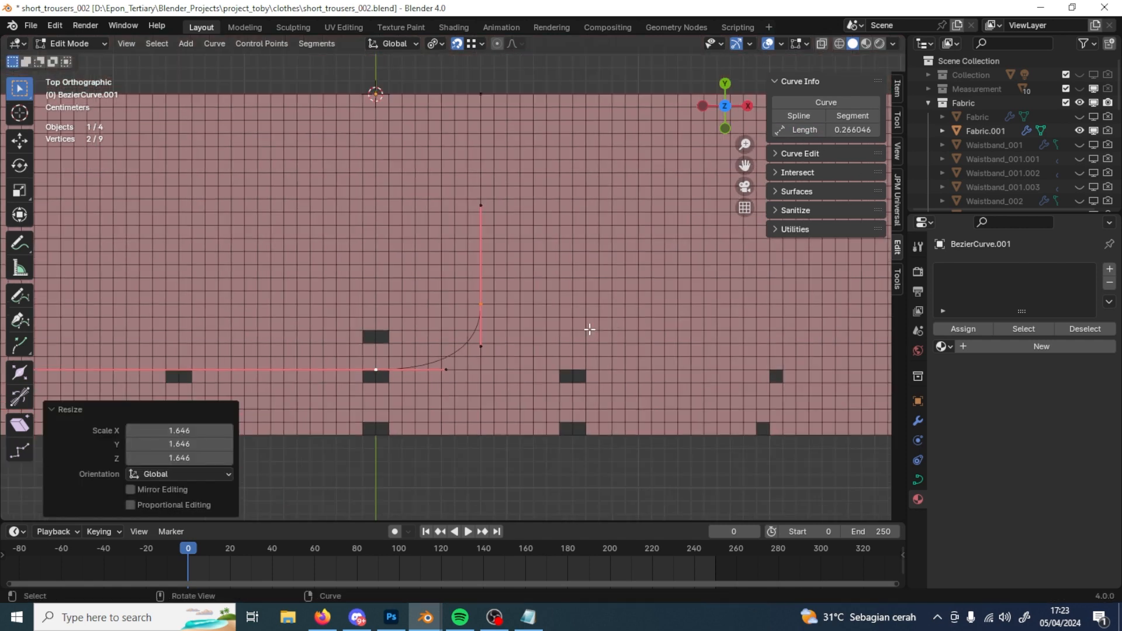
Step: Refine the two points' handle lengths in repeated small scalings, the last by 1.027, and measure the curve's length again
{"action": "key", "text": "s"}
{"action": "left_click", "coordinate": [608, 339]}
{"action": "key", "text": "s"}
{"action": "left_click", "coordinate": [628, 327]}
{"action": "scroll", "coordinate": [594, 405], "scroll_direction": "up", "scroll_amount": 2}
{"action": "key", "text": "s"}
{"action": "left_click", "coordinate": [575, 301]}
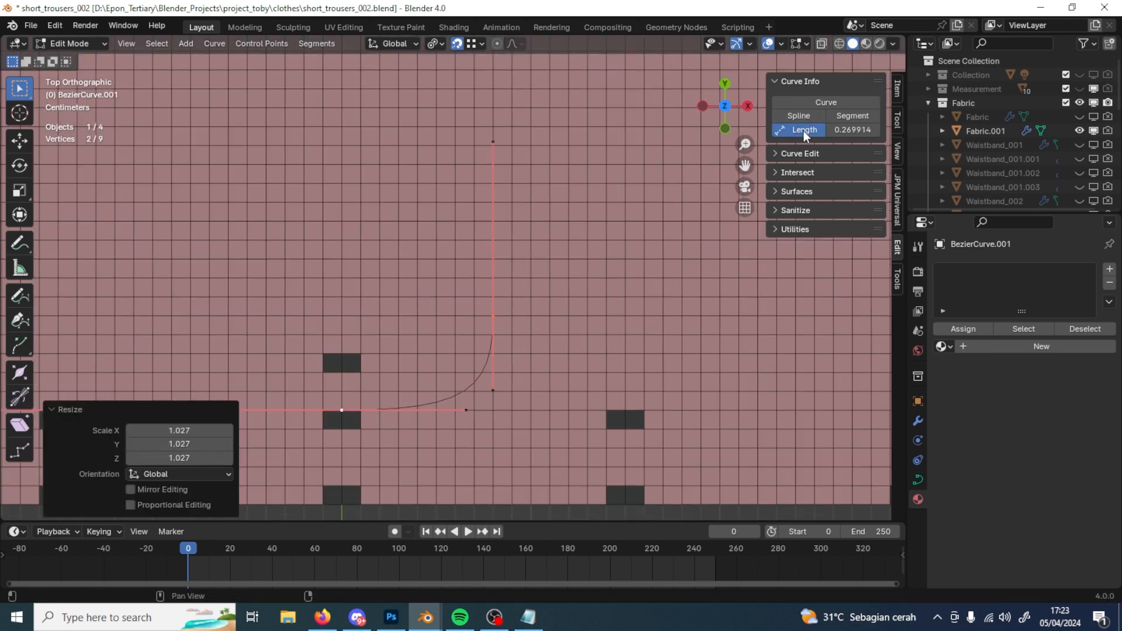
Step: Fine-tune the handles of both curve points, scaling by 0.995 and then 0.991, until the curve measures 0.27 m
{"action": "key", "text": "s"}
{"action": "left_click", "coordinate": [631, 265]}
{"action": "key", "text": "s"}
{"action": "left_click", "coordinate": [635, 272]}
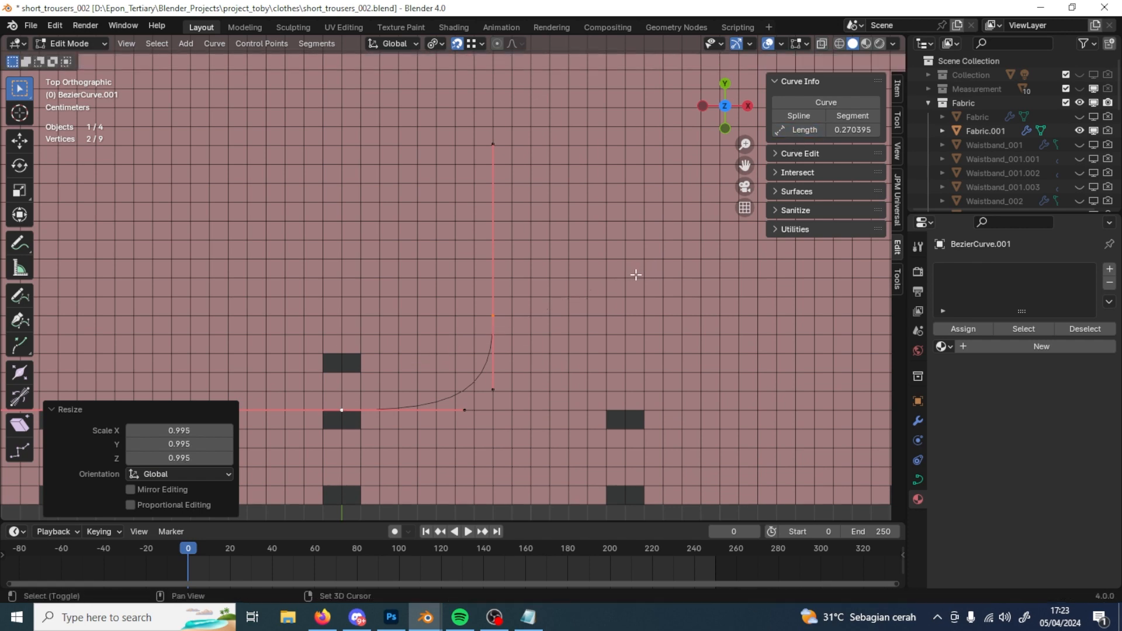
{"action": "key", "text": "s"}
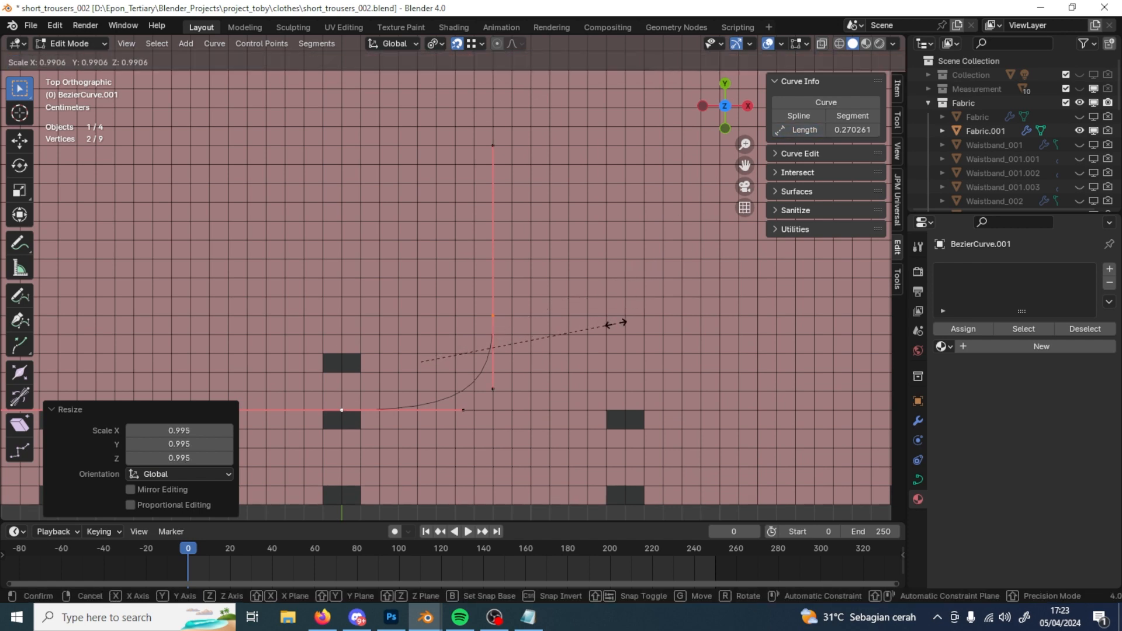
{"action": "left_click", "coordinate": [615, 323]}
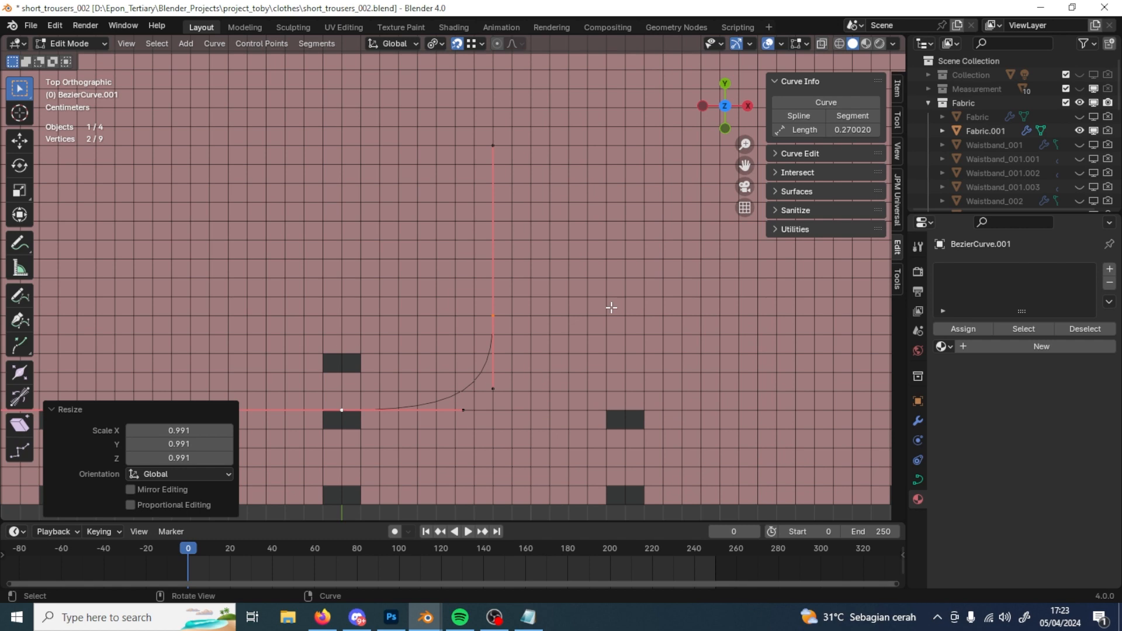
Step: Leave Edit Mode and isolate the curve in local view to inspect its shape, then return to the full scene
{"action": "key", "text": "Tab"}
{"action": "key", "text": "KP_Divide"}
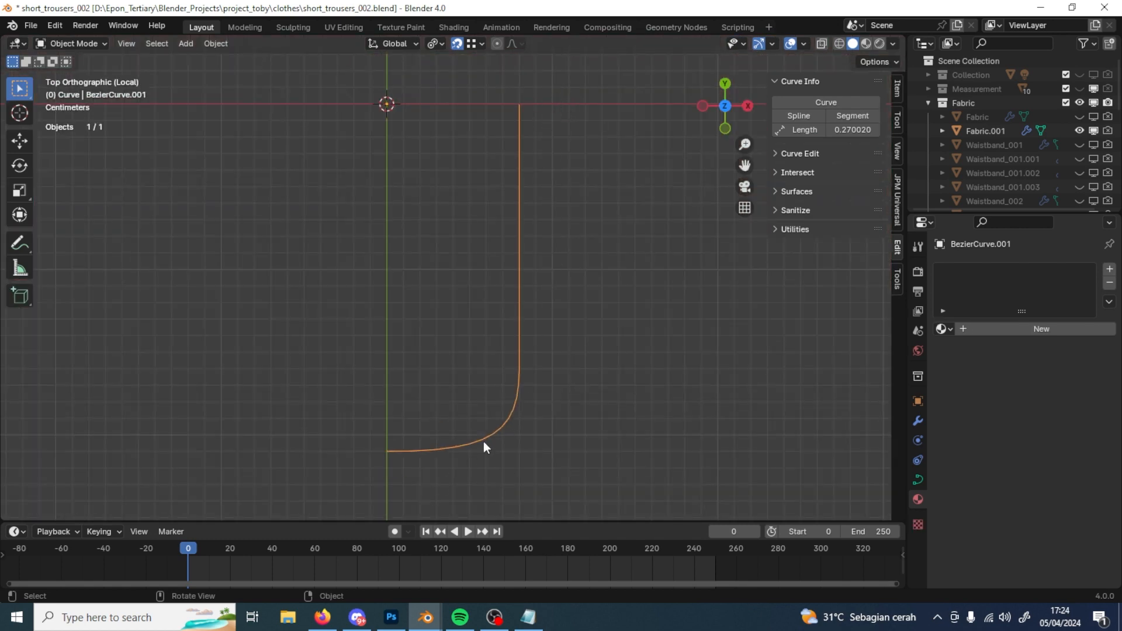
{"action": "scroll", "coordinate": [527, 388], "scroll_direction": "down", "scroll_amount": 4}
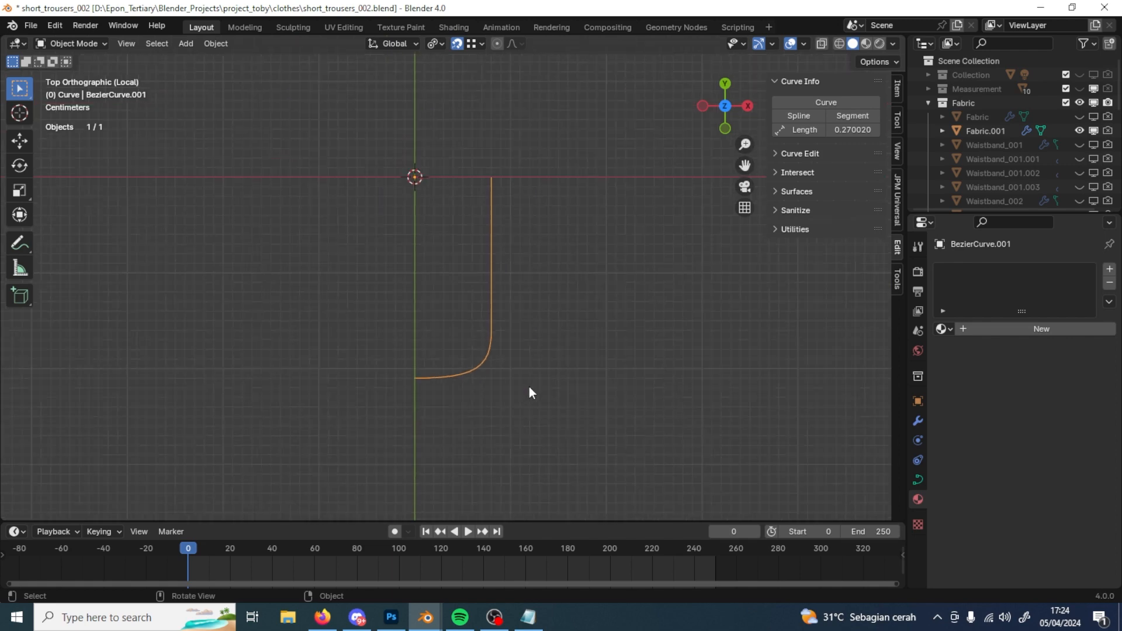
{"action": "key", "text": "KP_Divide"}
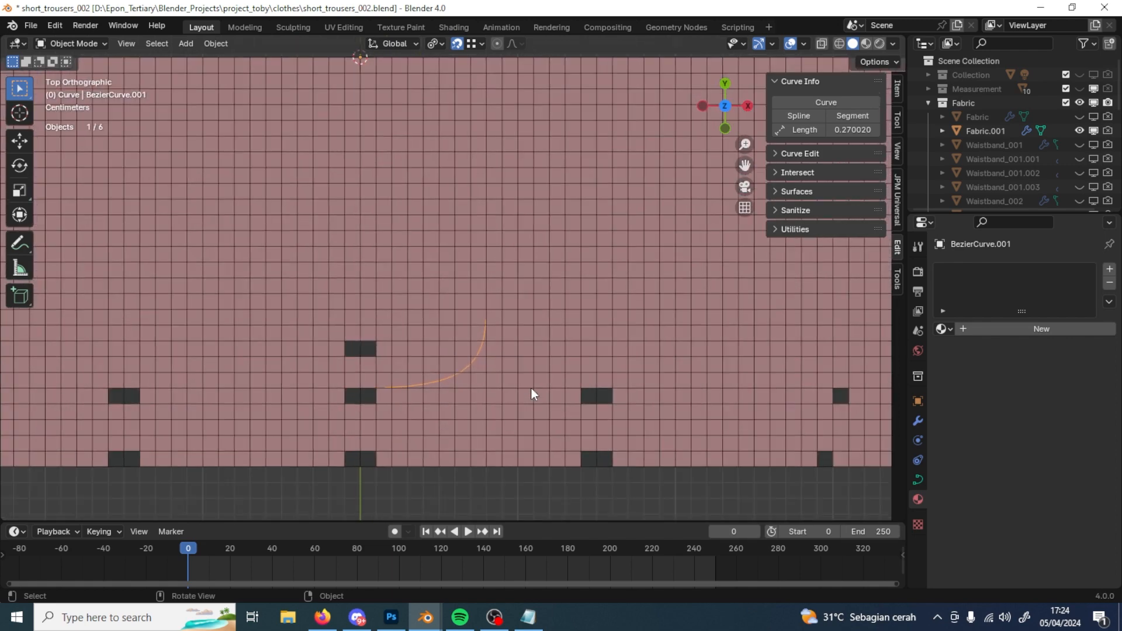
{"action": "scroll", "coordinate": [488, 388], "scroll_direction": "down", "scroll_amount": 1}
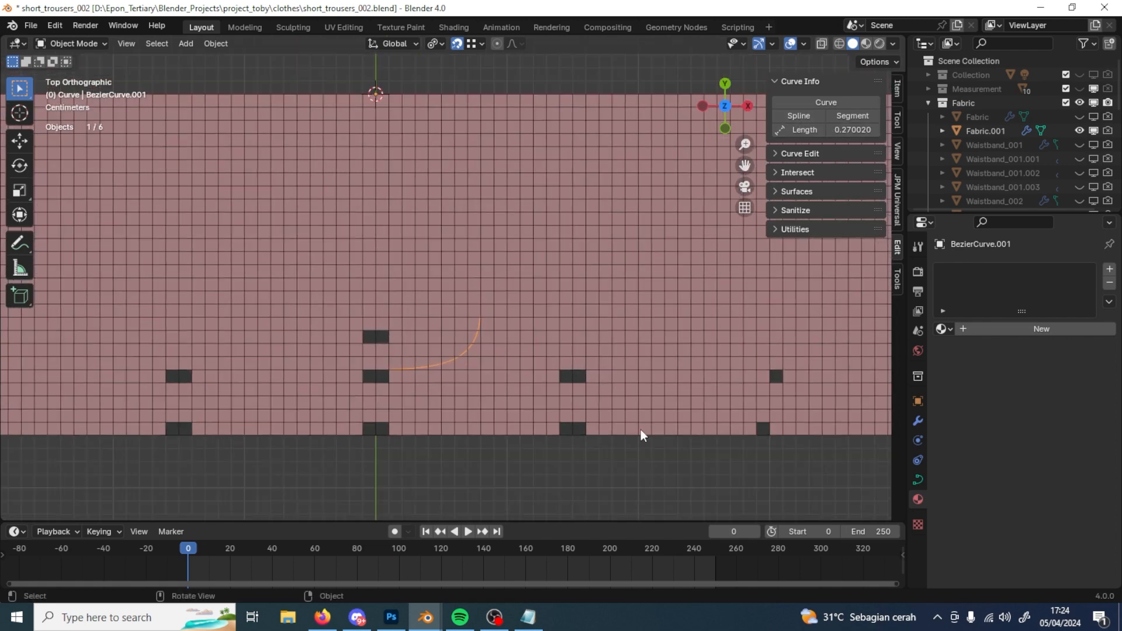
Step: Review the crotch circumference and seat measurements in the Notepad notes, then return to Blender
{"action": "left_click", "coordinate": [529, 618]}
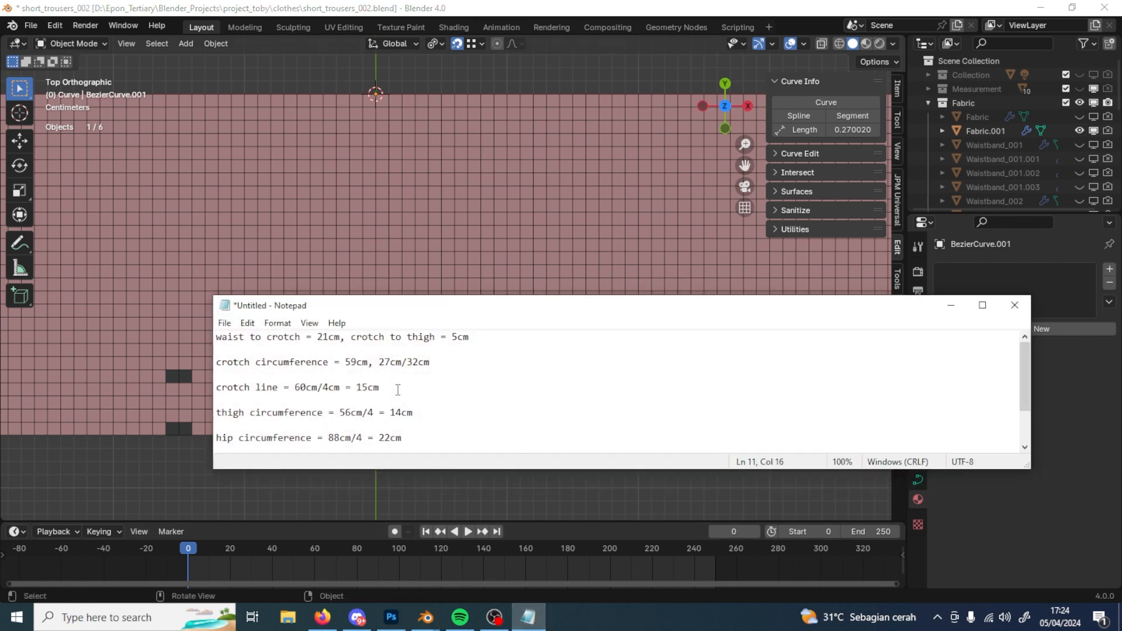
{"action": "scroll", "coordinate": [404, 436], "scroll_direction": "down", "scroll_amount": 2}
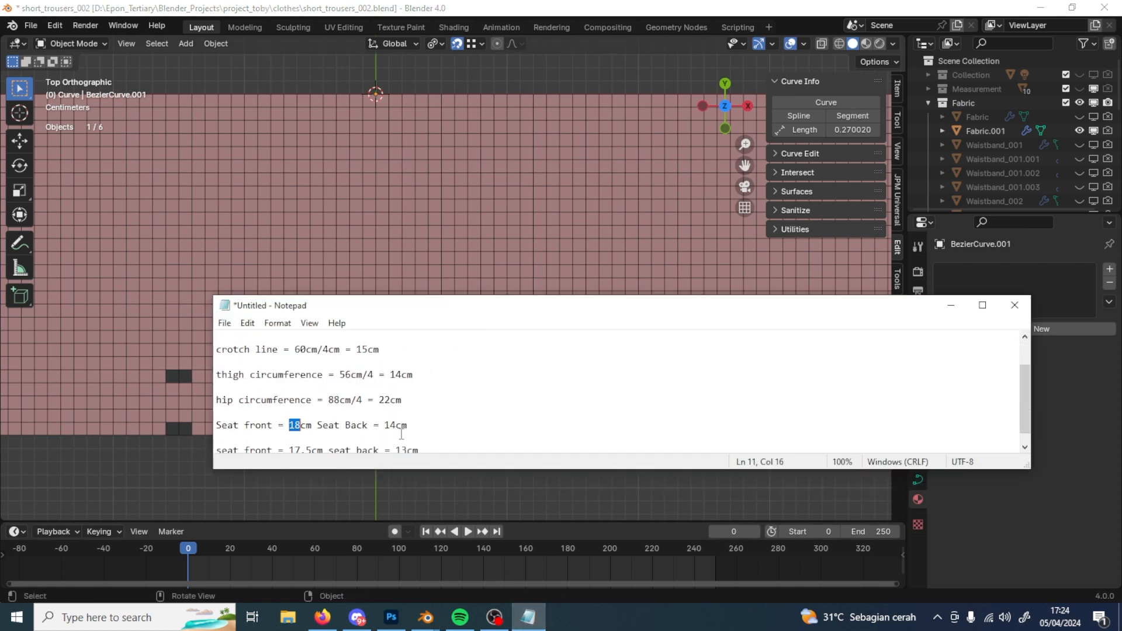
{"action": "scroll", "coordinate": [412, 437], "scroll_direction": "up", "scroll_amount": 2}
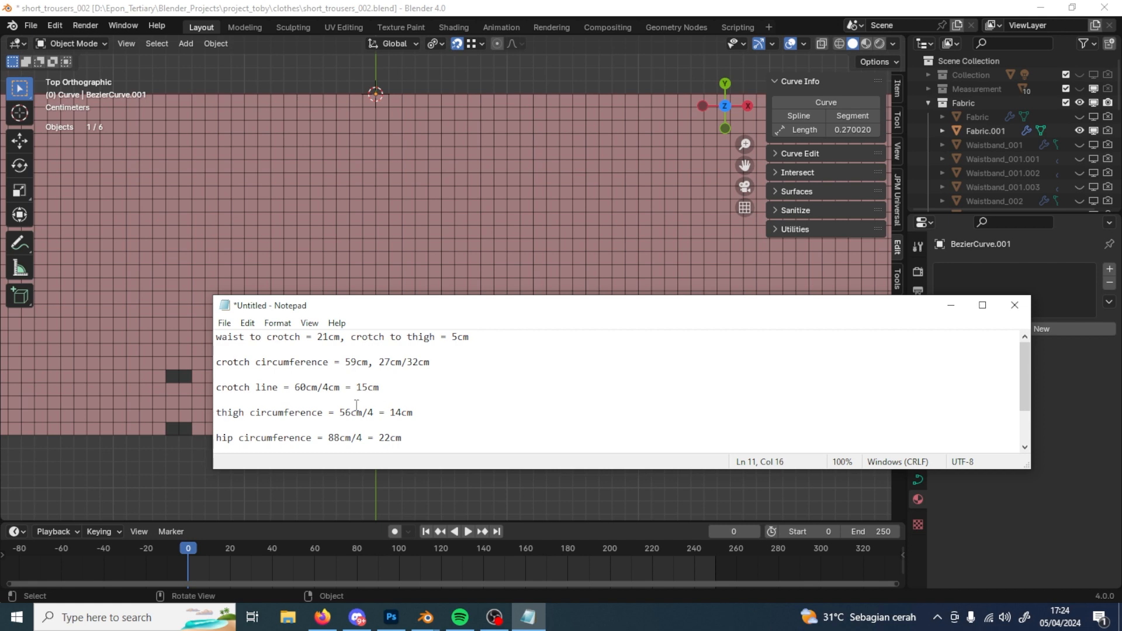
{"action": "left_click", "coordinate": [398, 363]}
{"action": "left_click", "coordinate": [948, 307]}
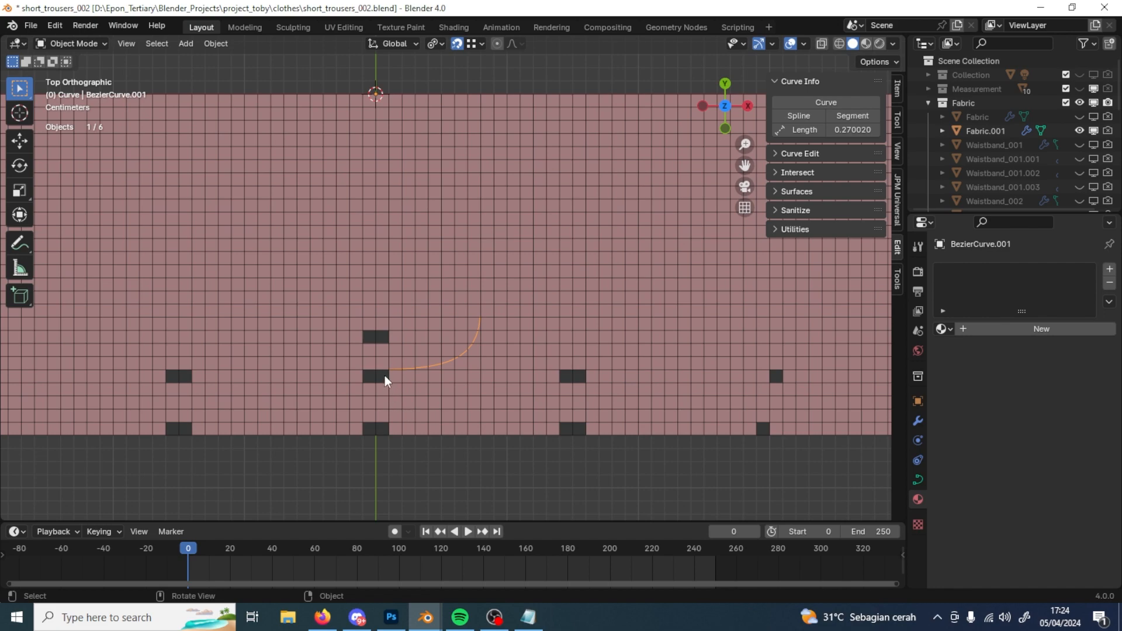
Step: Duplicate the Fabric.001 grid object in place
{"action": "middle_click_drag", "start_coordinate": [384, 375], "coordinate": [419, 460], "text": "shift"}
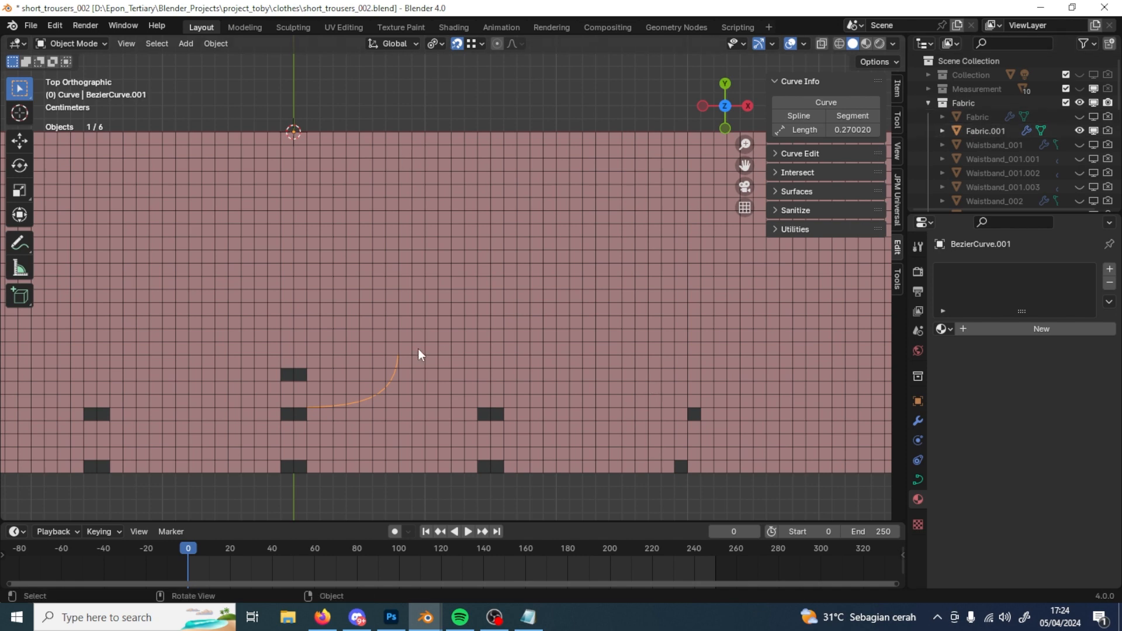
{"action": "scroll", "coordinate": [418, 351], "scroll_direction": "down", "scroll_amount": 2}
{"action": "scroll", "coordinate": [1044, 117], "scroll_direction": "down", "scroll_amount": 5}
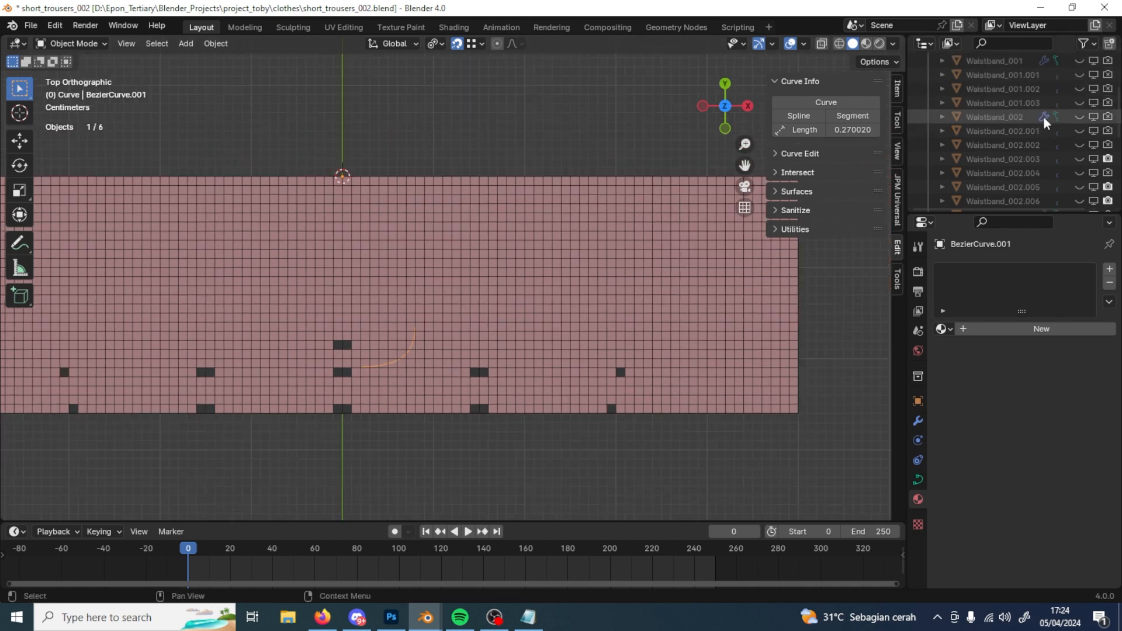
{"action": "scroll", "coordinate": [1017, 140], "scroll_direction": "up", "scroll_amount": 5}
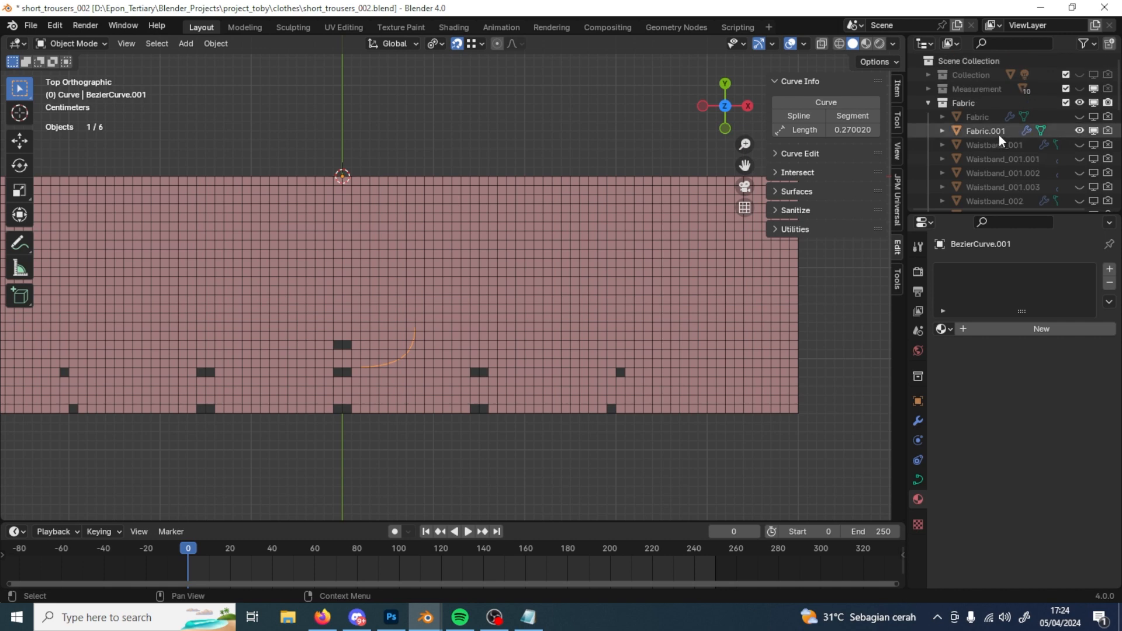
{"action": "left_click", "coordinate": [998, 135]}
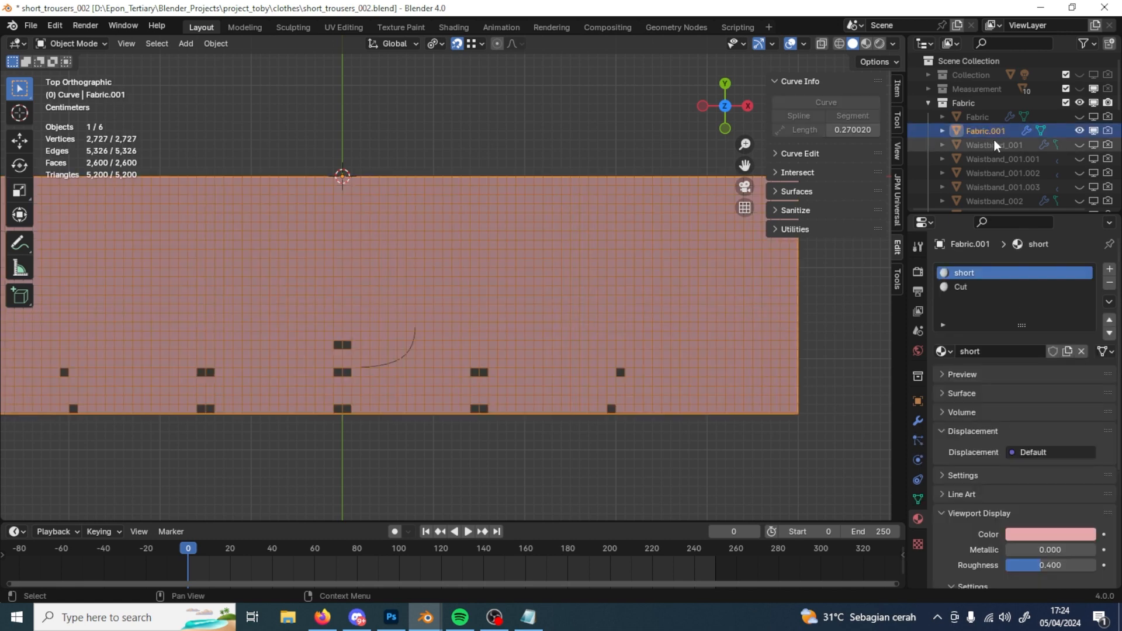
{"action": "middle_click_drag", "start_coordinate": [553, 482], "coordinate": [591, 380], "text": "shift"}
{"action": "scroll", "coordinate": [443, 381], "scroll_direction": "up", "scroll_amount": 3}
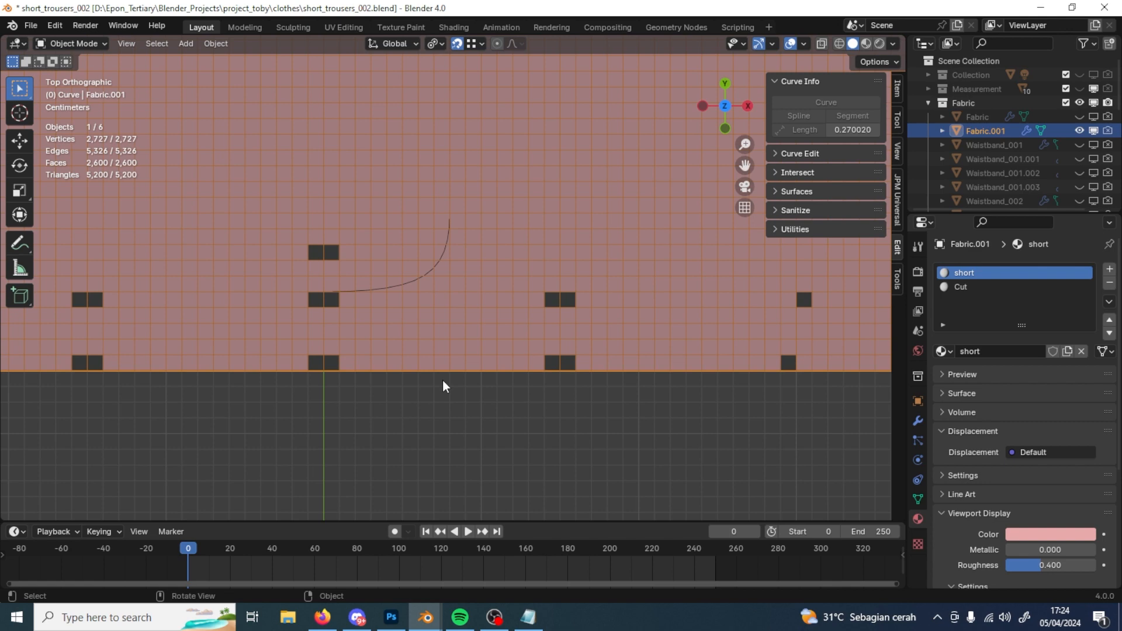
{"action": "middle_click_drag", "start_coordinate": [486, 336], "coordinate": [461, 401], "text": "shift"}
{"action": "scroll", "coordinate": [461, 401], "scroll_direction": "down", "scroll_amount": 2}
{"action": "key", "text": "shift+d"}
{"action": "right_click", "coordinate": [524, 352]}
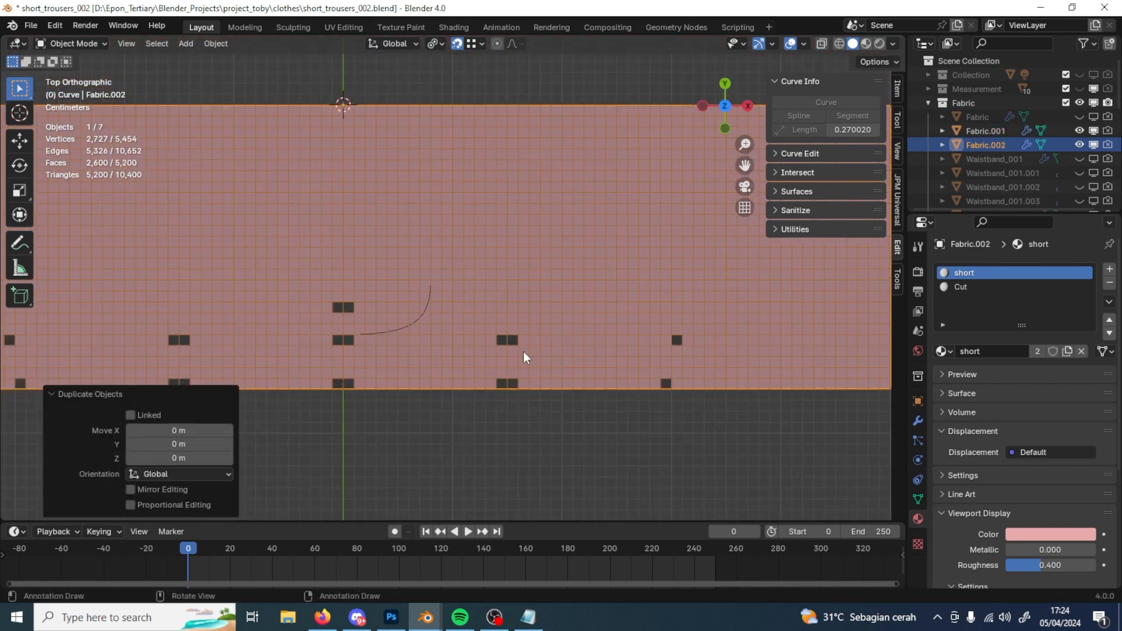
Step: Rename the Fabric.001 grid object as short_front_001
{"action": "double_click", "coordinate": [986, 133]}
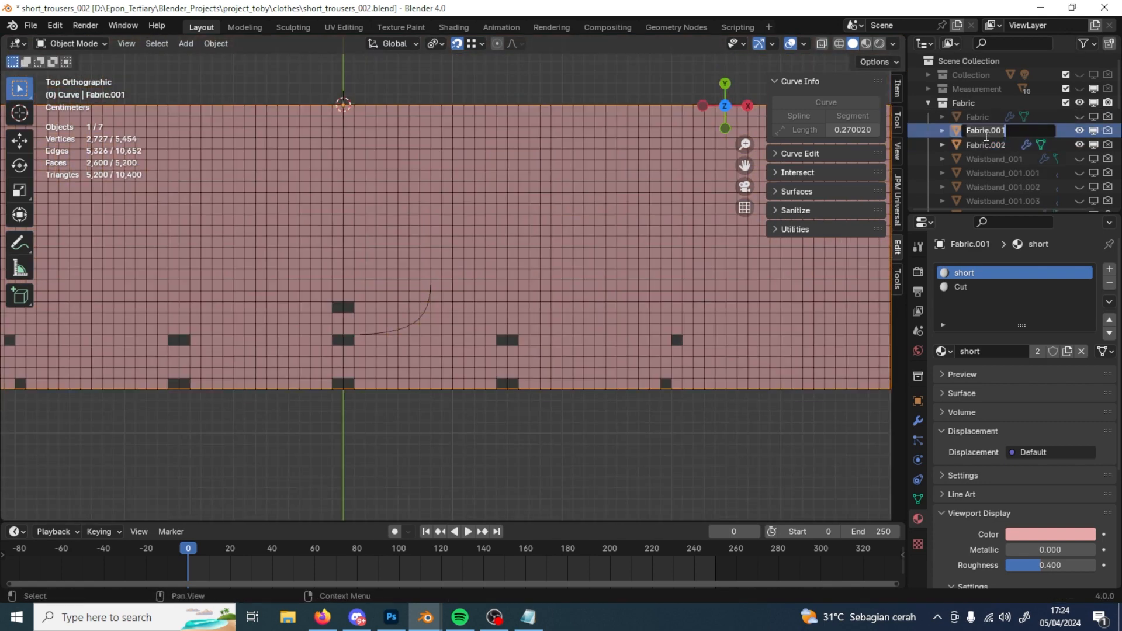
{"action": "type", "text": "sho"}
{"action": "key", "text": "BackSpace"}
{"action": "key", "text": "BackSpace"}
{"action": "key", "text": "BackSpace"}
{"action": "type", "text": "short_front"}
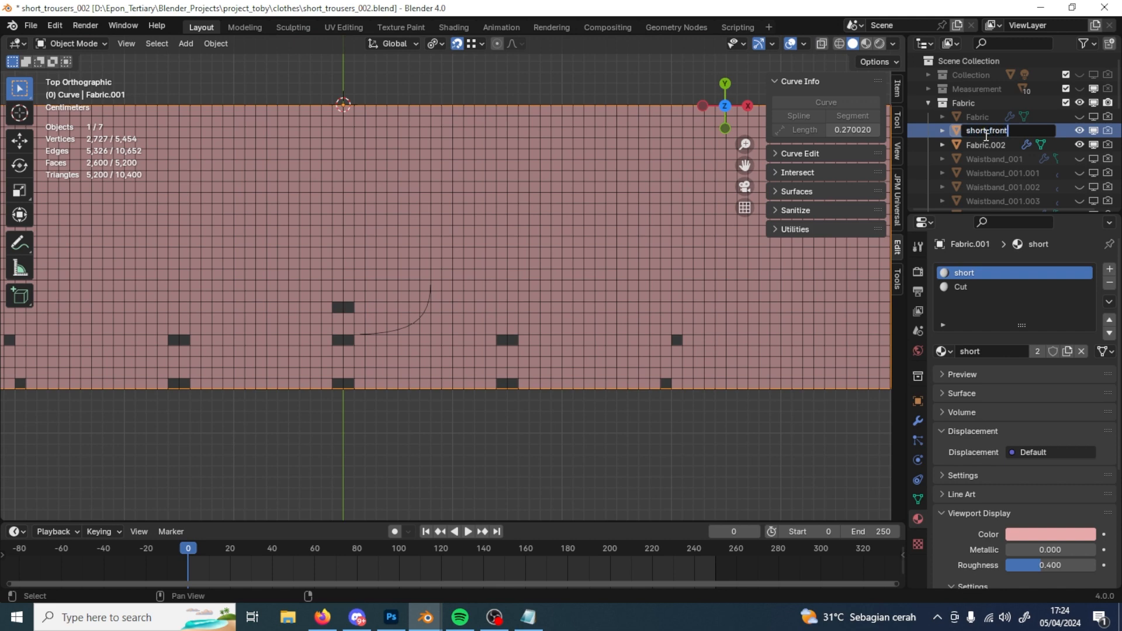
{"action": "type", "text": "_001"}
{"action": "key", "text": "Return"}
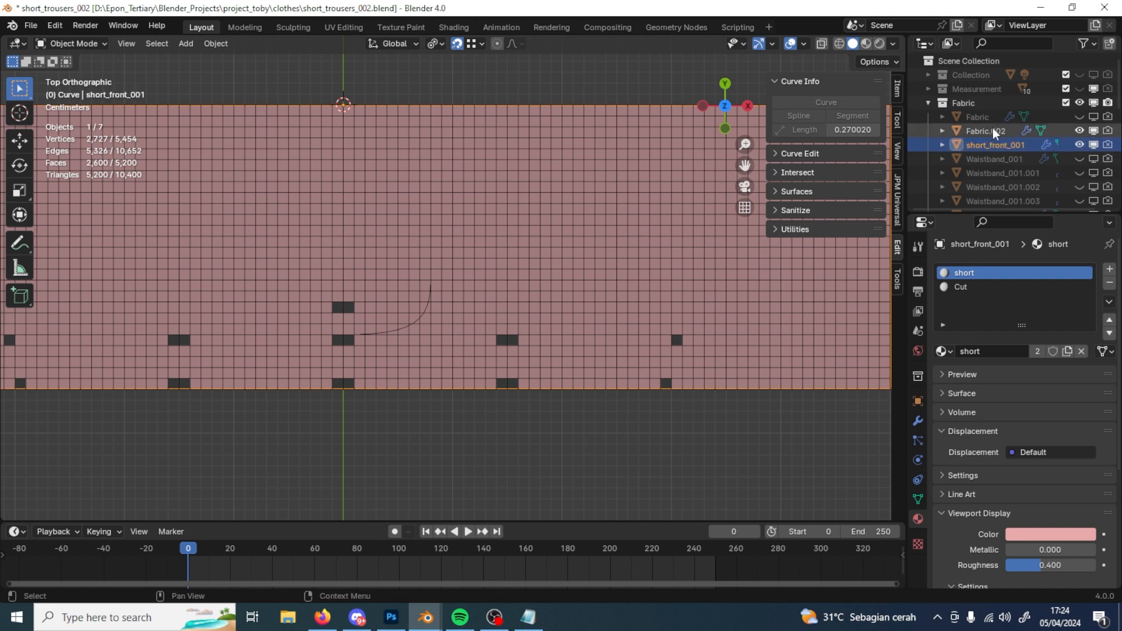
Step: Rename the duplicated grid object Fabric.002 as short_back_001
{"action": "double_click", "coordinate": [992, 129]}
{"action": "type", "text": "short_back_001"}
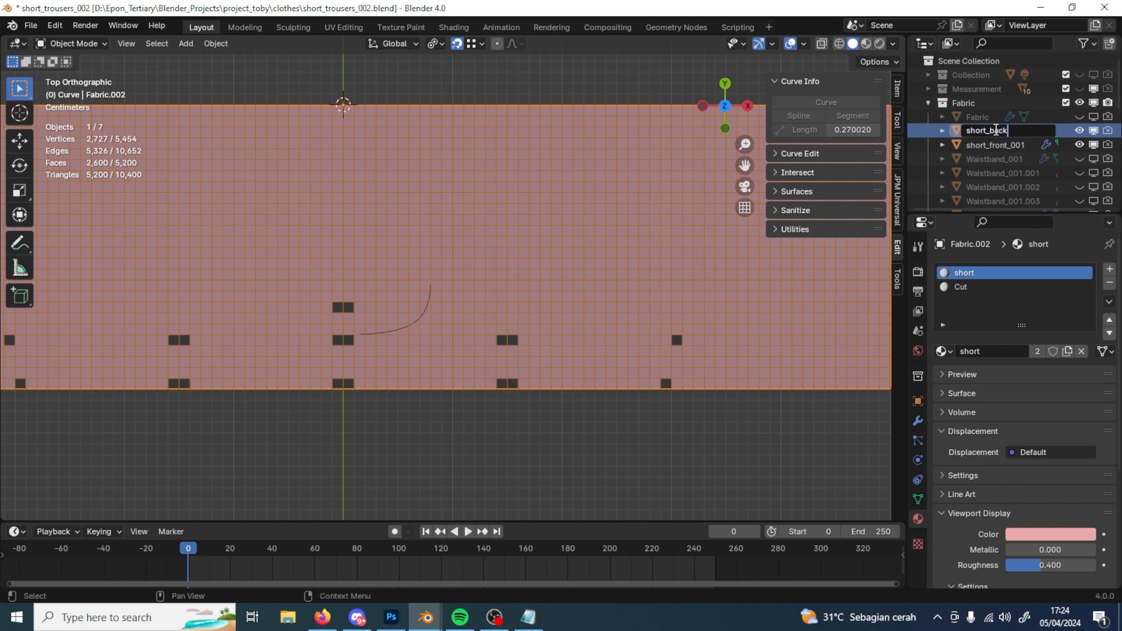
{"action": "key", "text": "Return"}
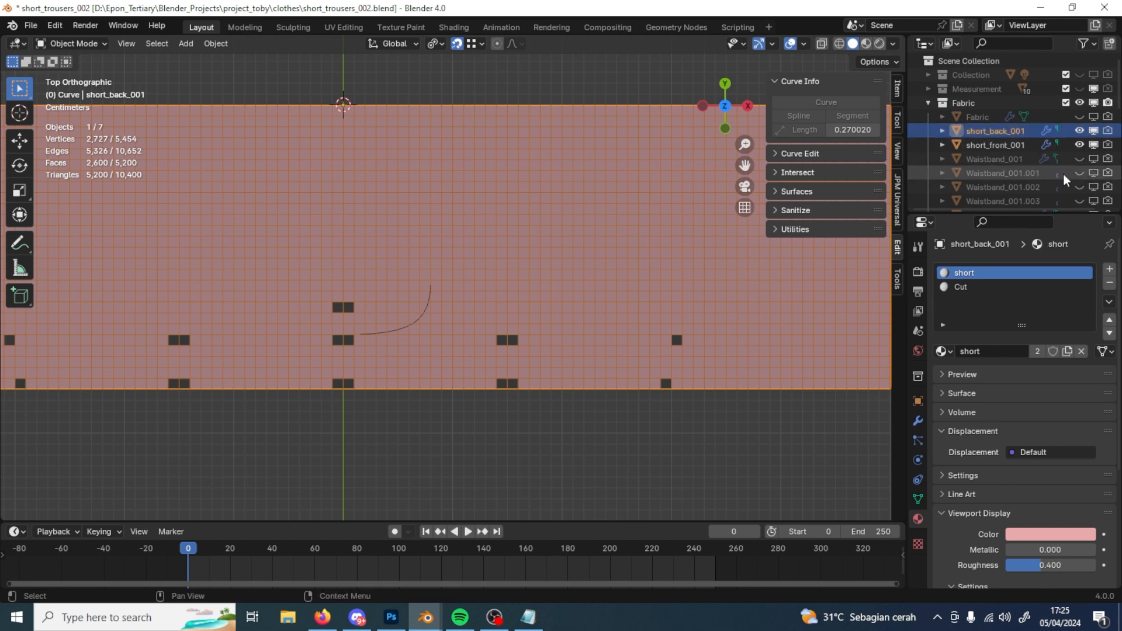
Step: Rename the BezierCurve.001 object in the Curve collection as crotch_front
{"action": "scroll", "coordinate": [1046, 178], "scroll_direction": "down", "scroll_amount": 8}
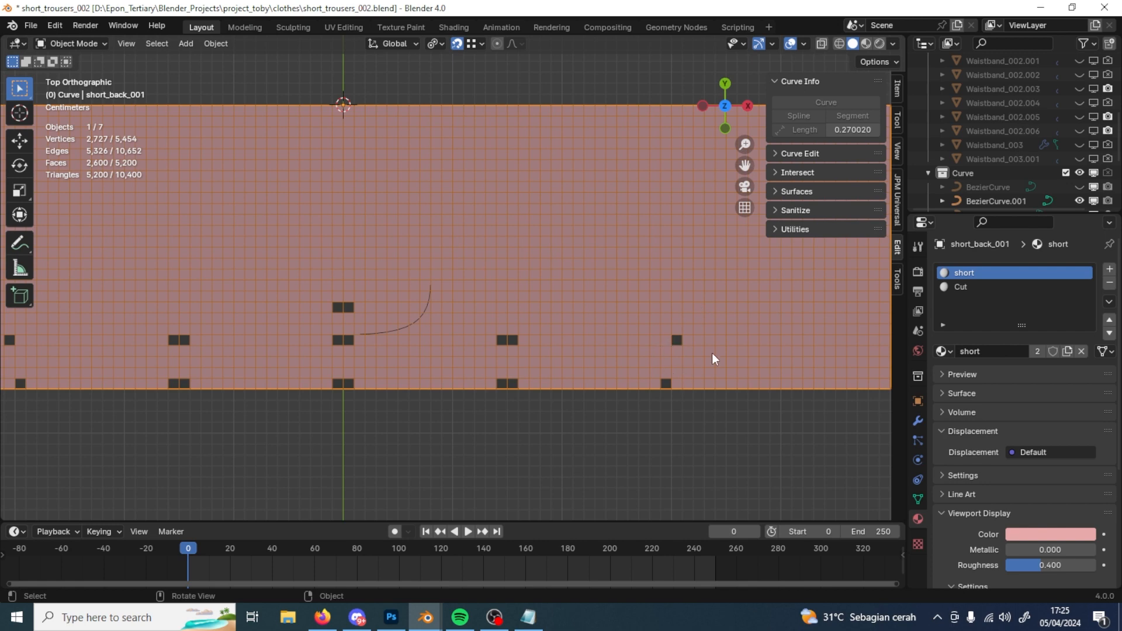
{"action": "scroll", "coordinate": [1014, 131], "scroll_direction": "down", "scroll_amount": 3}
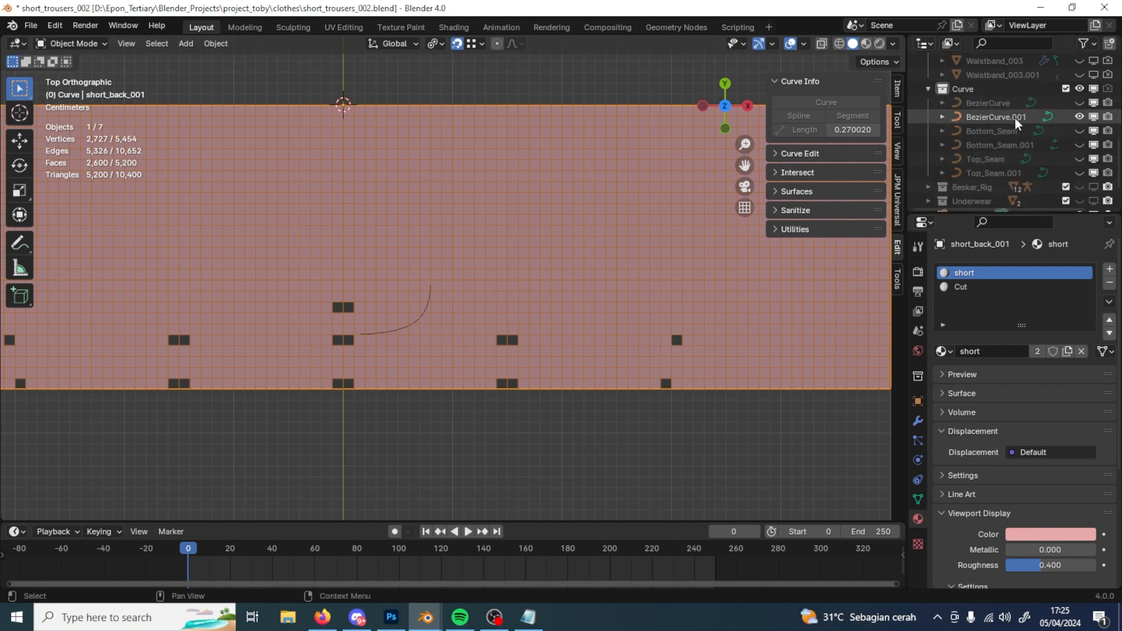
{"action": "left_click", "coordinate": [1014, 117]}
{"action": "double_click", "coordinate": [1002, 116]}
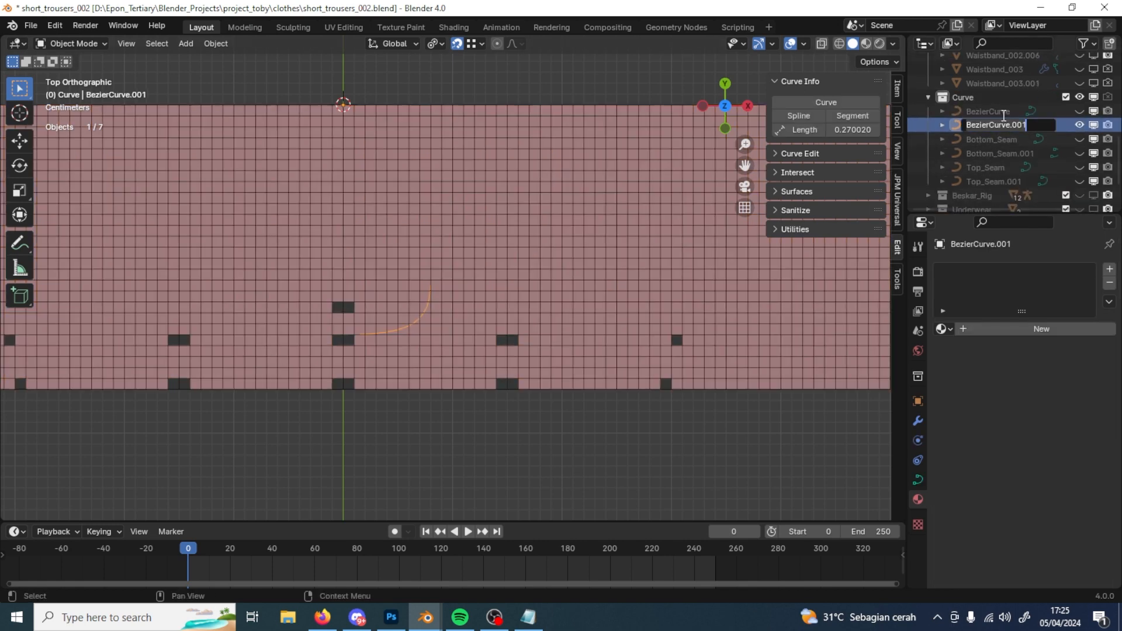
{"action": "type", "text": "crotch_front"}
{"action": "key", "text": "Return"}
Step: Duplicate the crotch_front curve in place and hide the original
{"action": "key", "text": "shift+d"}
{"action": "key", "text": "Escape"}
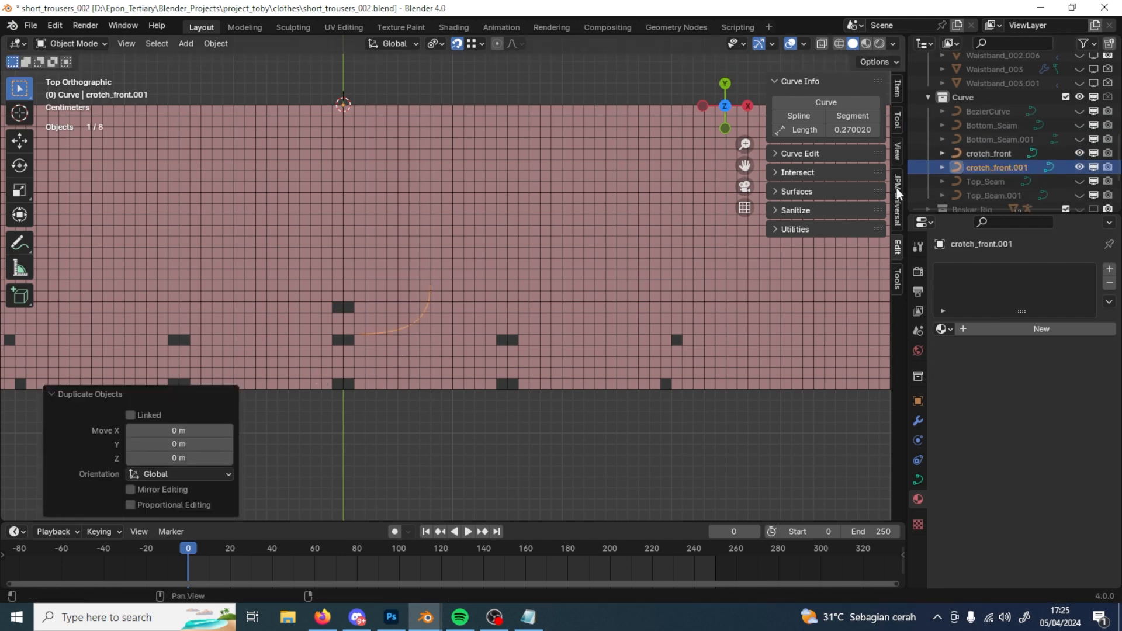
{"action": "left_click", "coordinate": [1080, 154]}
Step: Rename the duplicated crotch curve as crotch_back
{"action": "double_click", "coordinate": [1000, 166]}
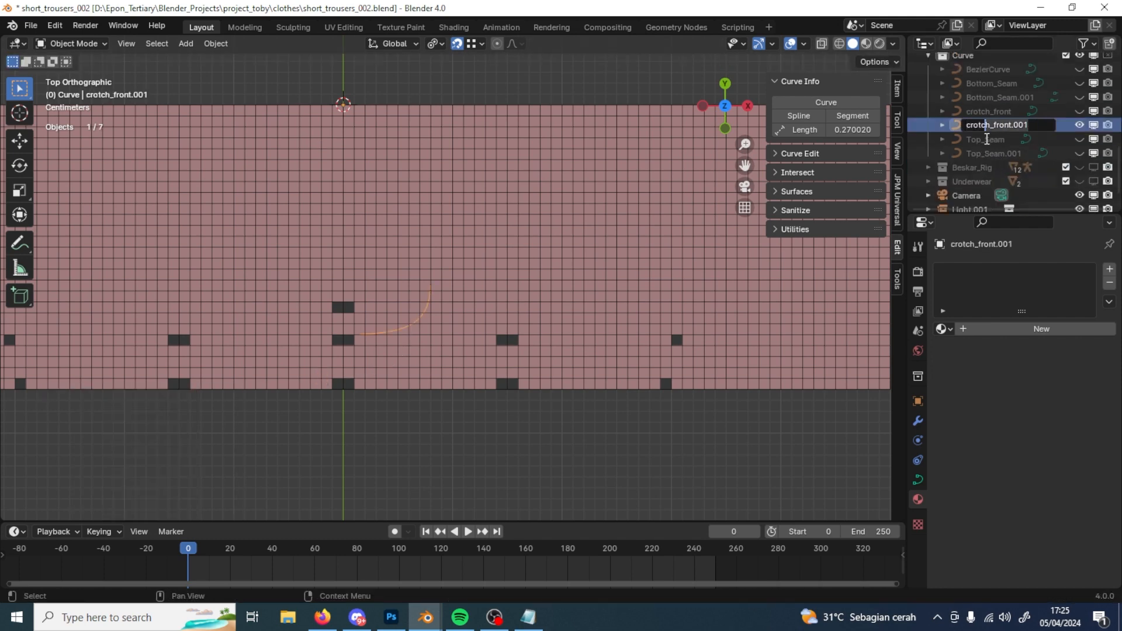
{"action": "key", "text": "BackSpace"}
{"action": "key", "text": "BackSpace"}
{"action": "key", "text": "BackSpace"}
{"action": "key", "text": "BackSpace"}
{"action": "key", "text": "BackSpace"}
{"action": "key", "text": "BackSpace"}
{"action": "key", "text": "BackSpace"}
{"action": "key", "text": "BackSpace"}
{"action": "key", "text": "BackSpace"}
{"action": "type", "text": "back"}
{"action": "key", "text": "Return"}
Step: Review the crotch circumference and seat back measurements in the Notepad notes, then return to Blender and leave the curve's Edit Mode
{"action": "middle_click_drag", "start_coordinate": [574, 329], "coordinate": [592, 388], "text": "shift"}
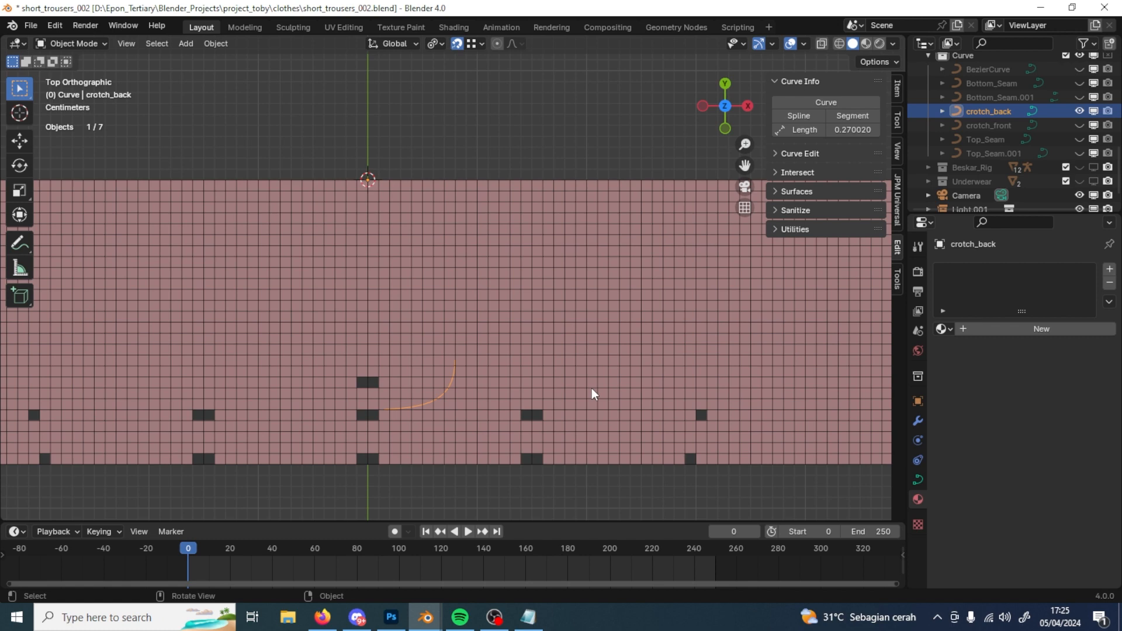
{"action": "key", "text": "Tab"}
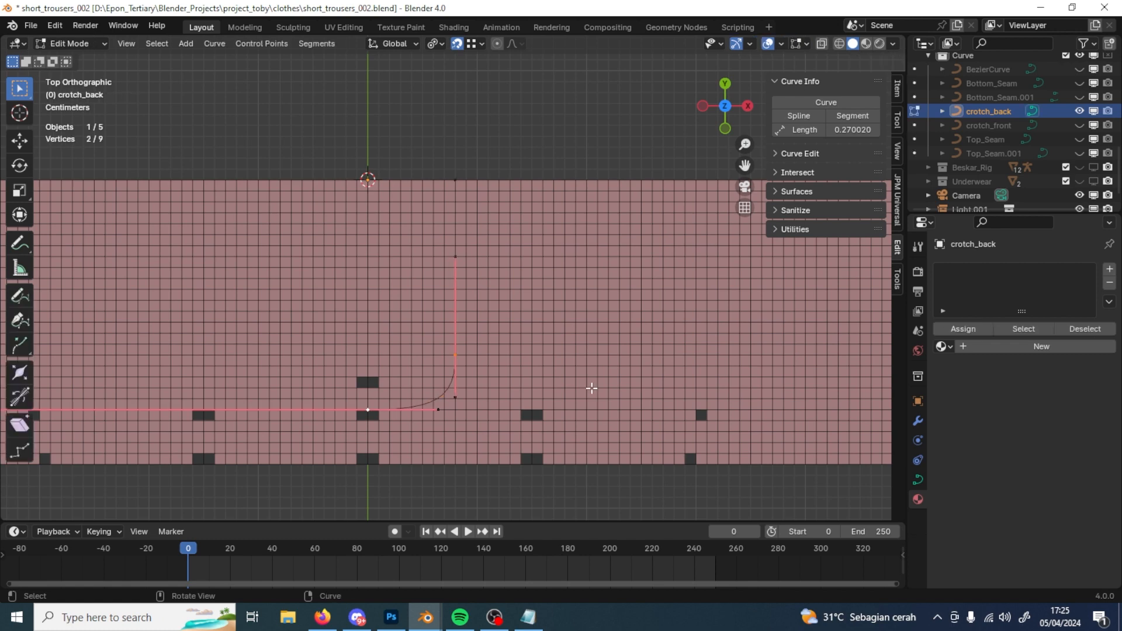
{"action": "left_click", "coordinate": [528, 617]}
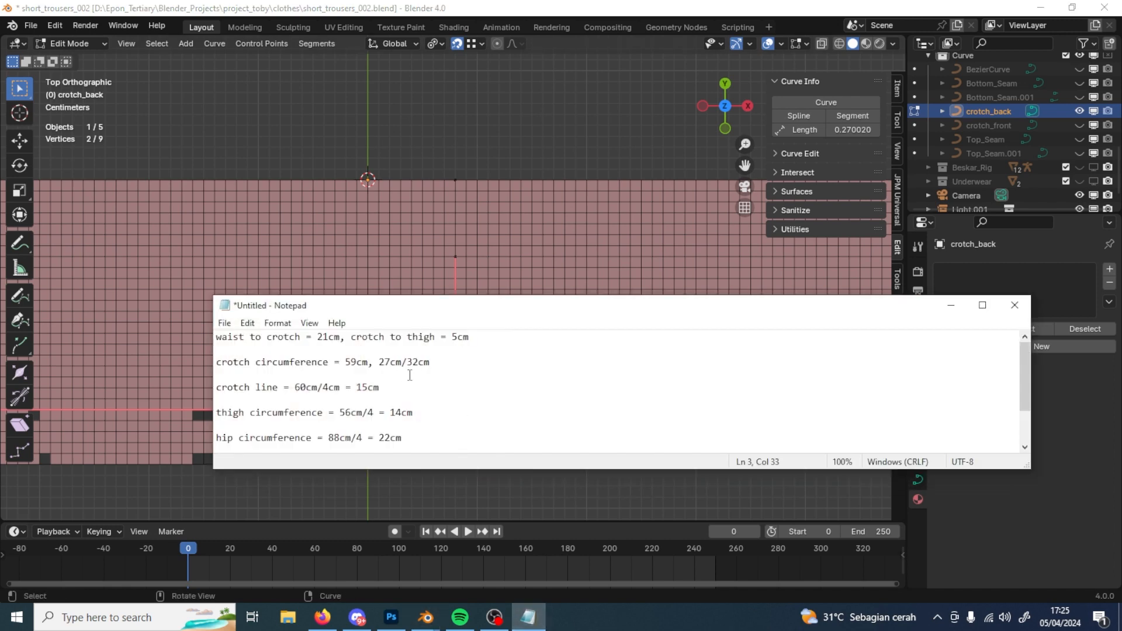
{"action": "left_click", "coordinate": [962, 314]}
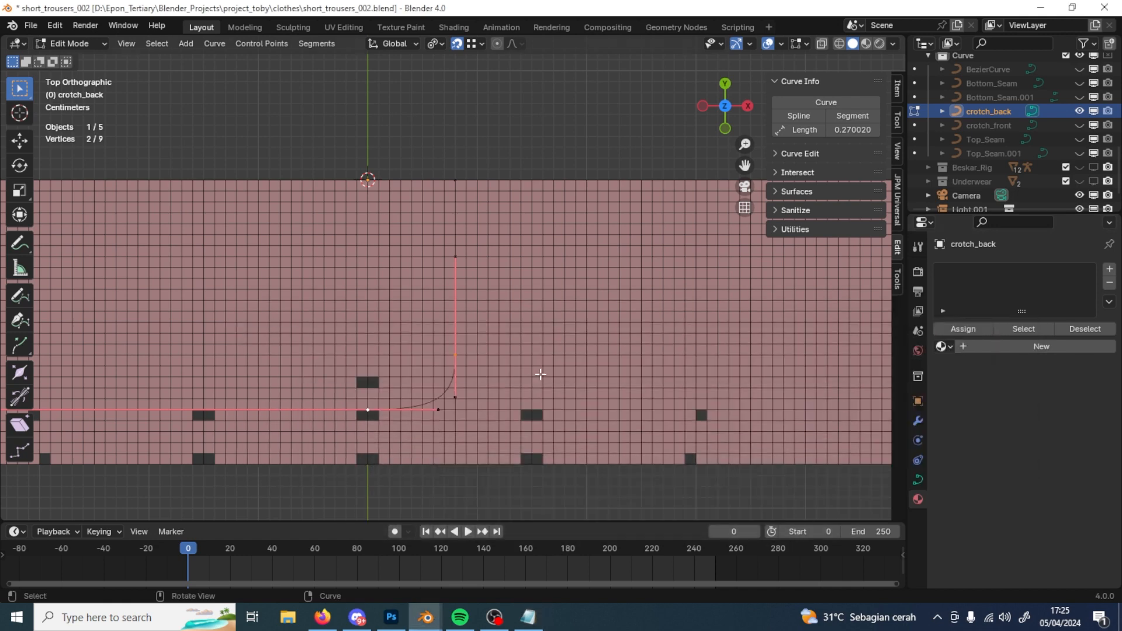
{"action": "left_click", "coordinate": [528, 617]}
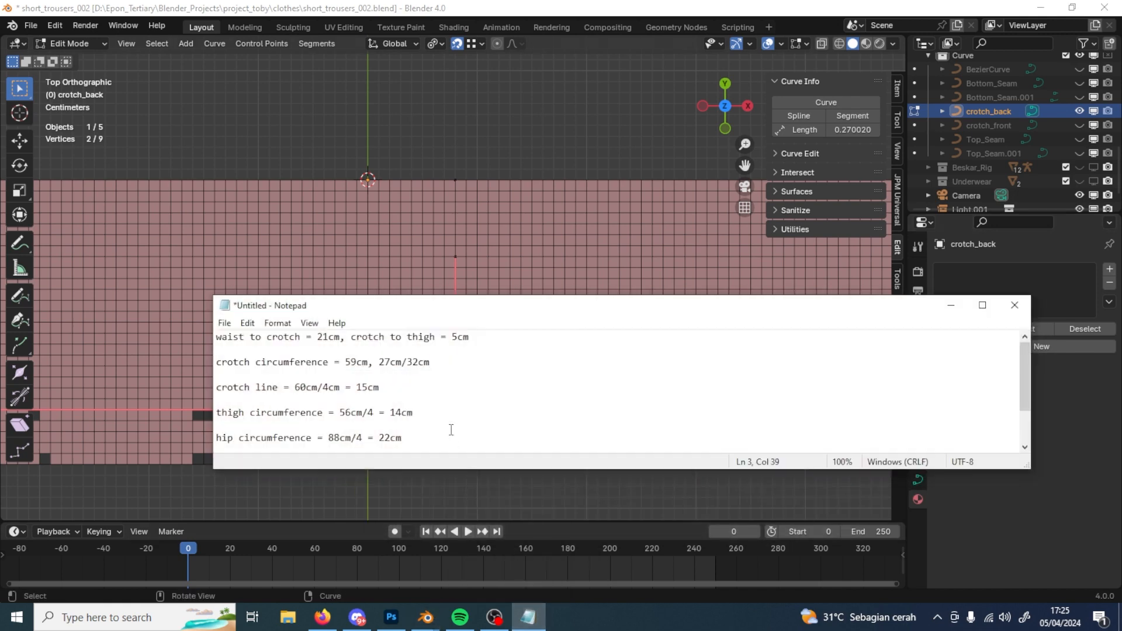
{"action": "scroll", "coordinate": [452, 431], "scroll_direction": "down", "scroll_amount": 2}
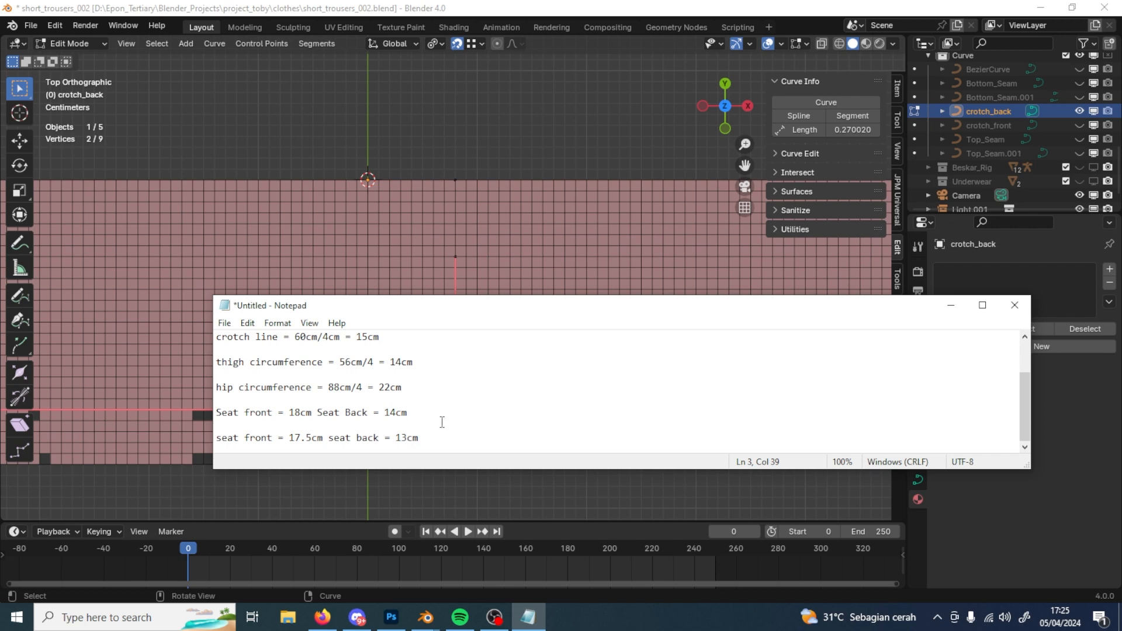
{"action": "left_click", "coordinate": [442, 435]}
{"action": "left_click", "coordinate": [951, 305]}
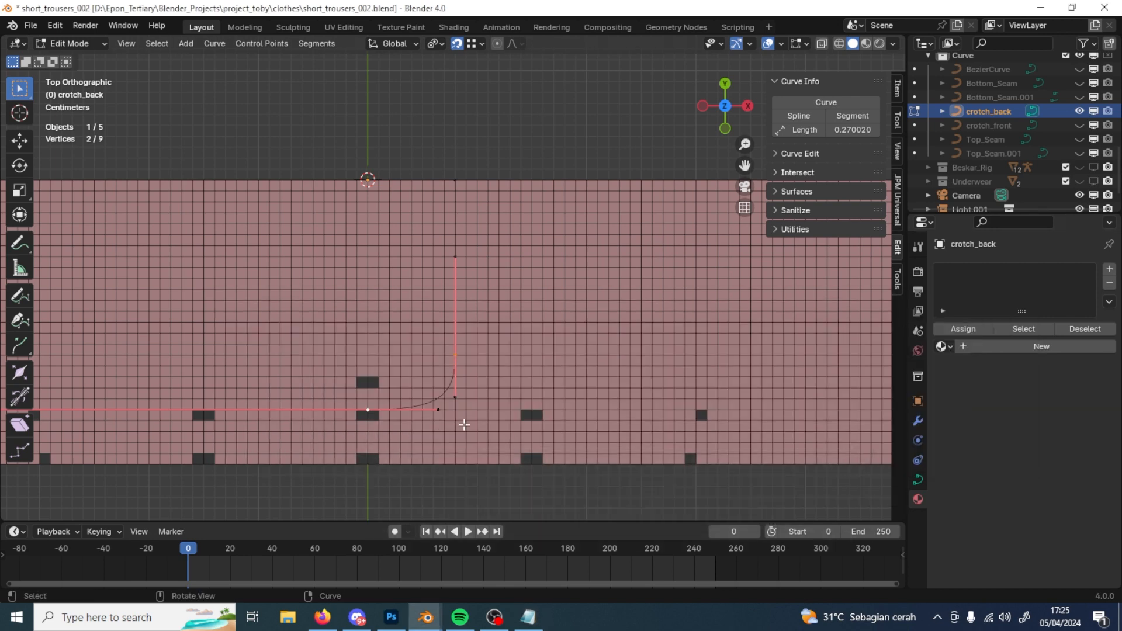
{"action": "key", "text": "Tab"}
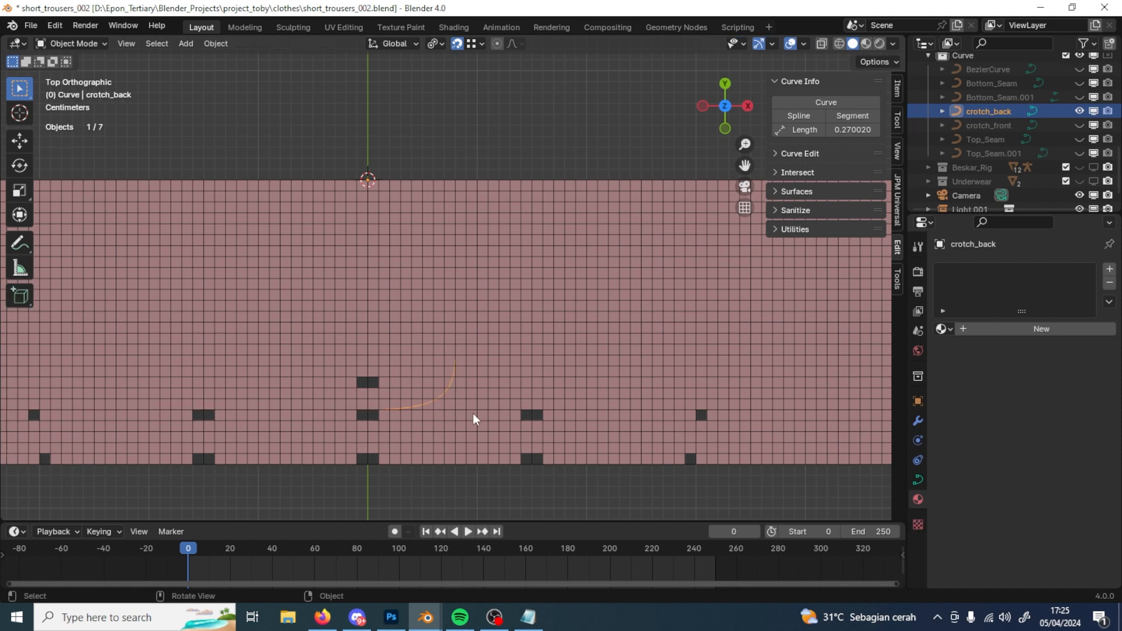
Step: Count the grid faces on short_back_001 by selecting a column from its upper edge down to the crotch curve's upper end
{"action": "left_click", "coordinate": [469, 385]}
{"action": "key", "text": "Tab"}
{"action": "key", "text": "3"}
{"action": "left_click", "coordinate": [442, 187]}
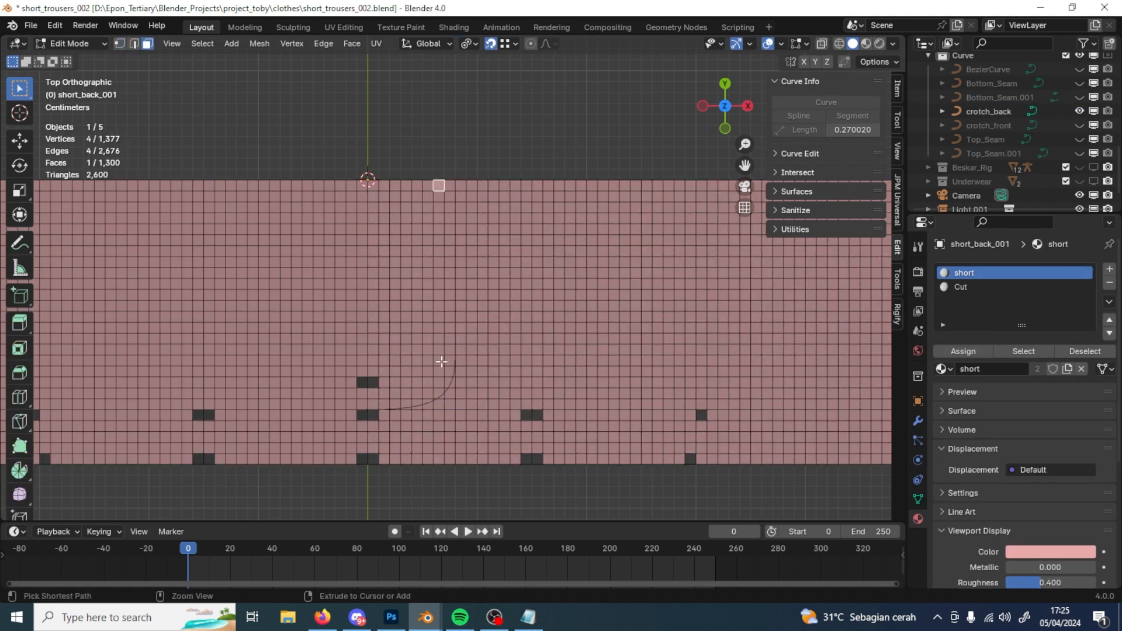
{"action": "left_click", "coordinate": [439, 349], "text": "ctrl"}
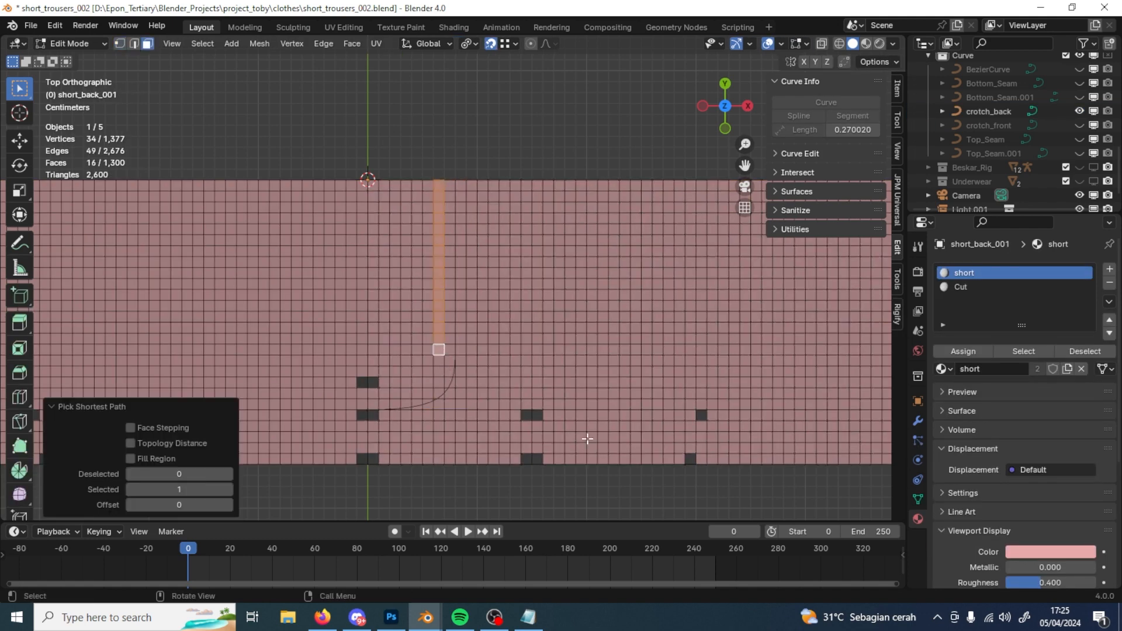
{"action": "key", "text": "Tab"}
Step: Hide the short_front_001 grid so that only the back piece is shown
{"action": "scroll", "coordinate": [469, 430], "scroll_direction": "up", "scroll_amount": 1}
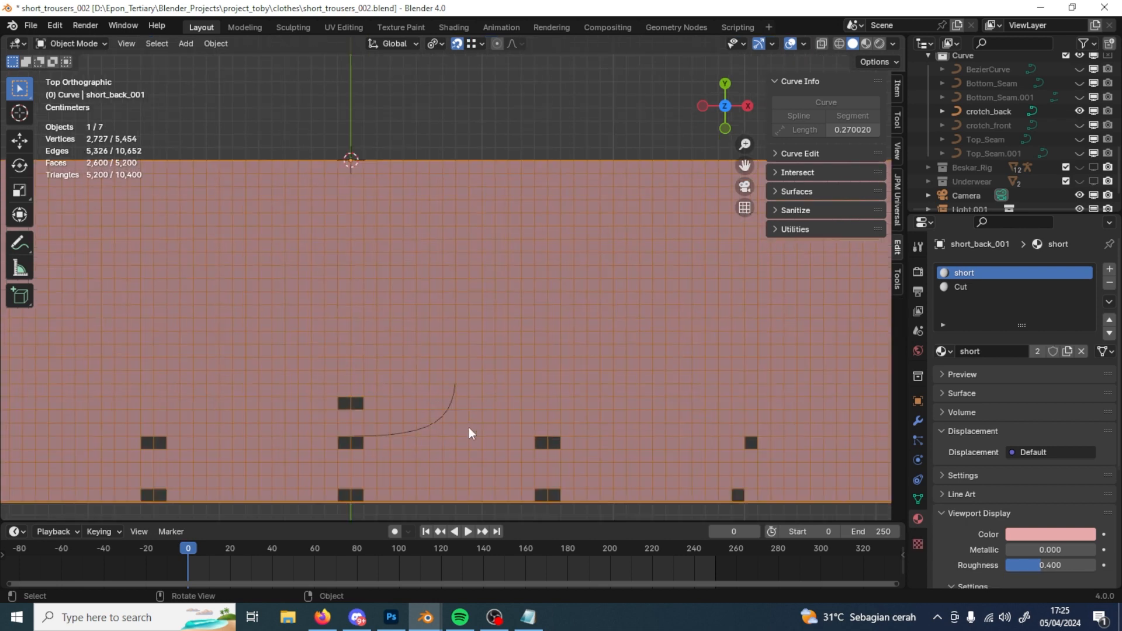
{"action": "scroll", "coordinate": [1026, 117], "scroll_direction": "up", "scroll_amount": 5}
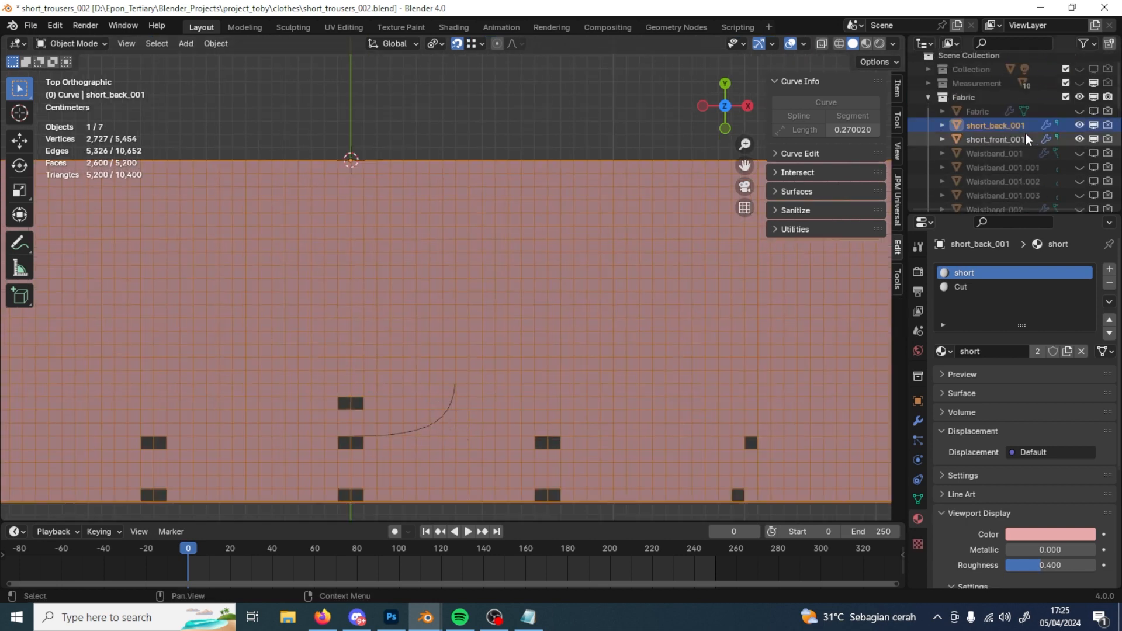
{"action": "left_click", "coordinate": [1080, 139]}
Step: Extrude the upper edge loop of short_back_001 by 4 cm along the Y axis
{"action": "key", "text": "Tab"}
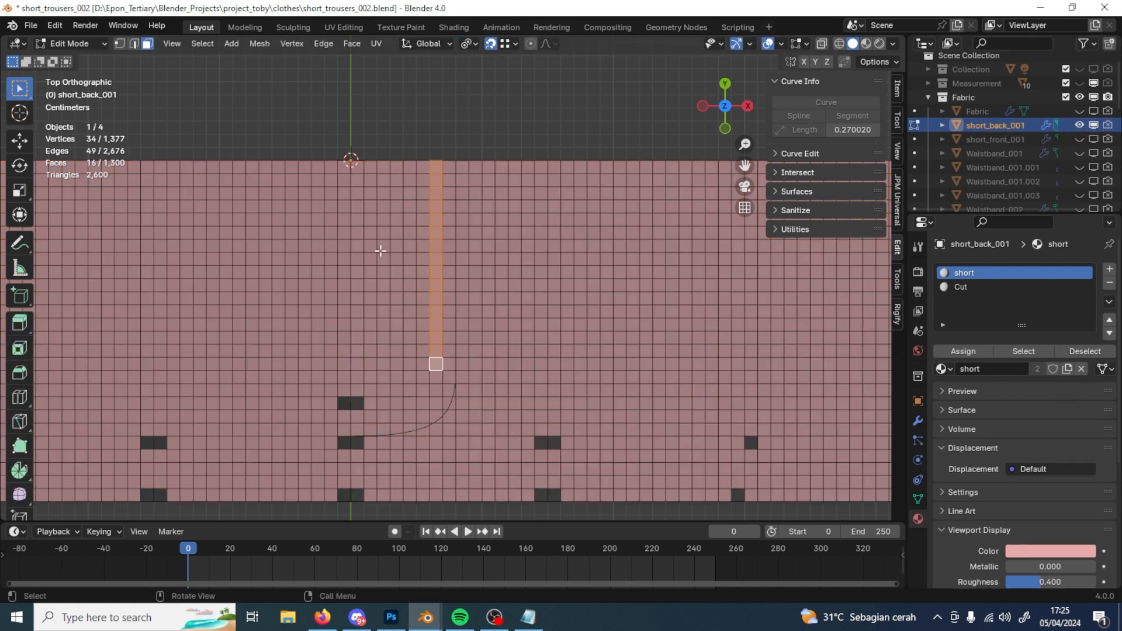
{"action": "key", "text": "2"}
{"action": "left_click", "coordinate": [374, 159], "text": "alt"}
{"action": "middle_click_drag", "start_coordinate": [475, 193], "coordinate": [339, 321], "text": "shift"}
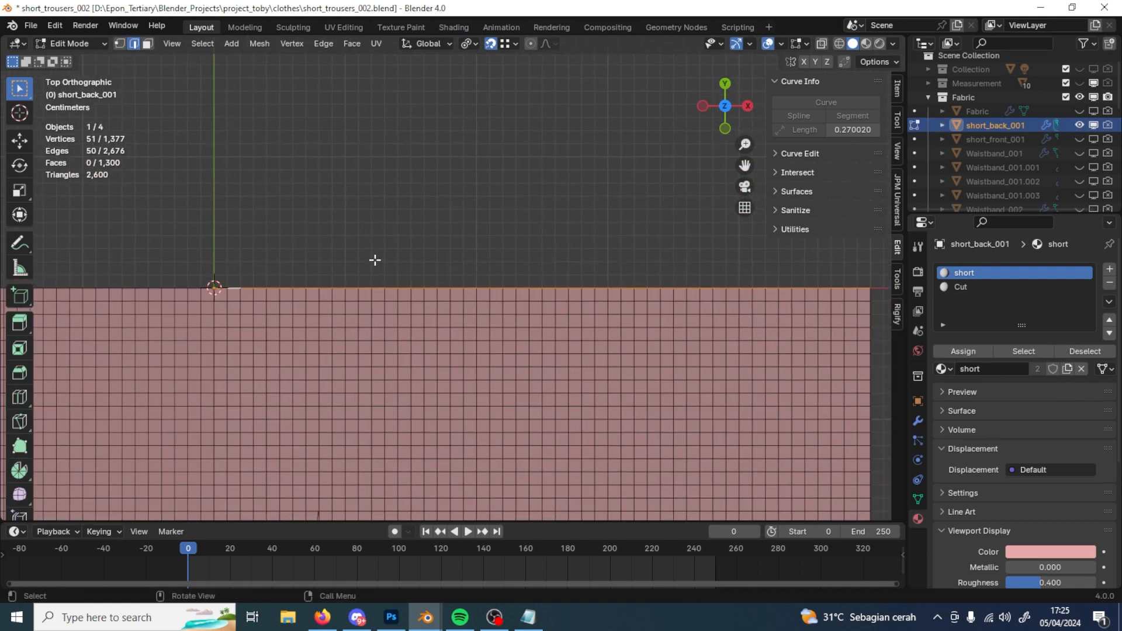
{"action": "key", "text": "e"}
{"action": "key", "text": "y"}
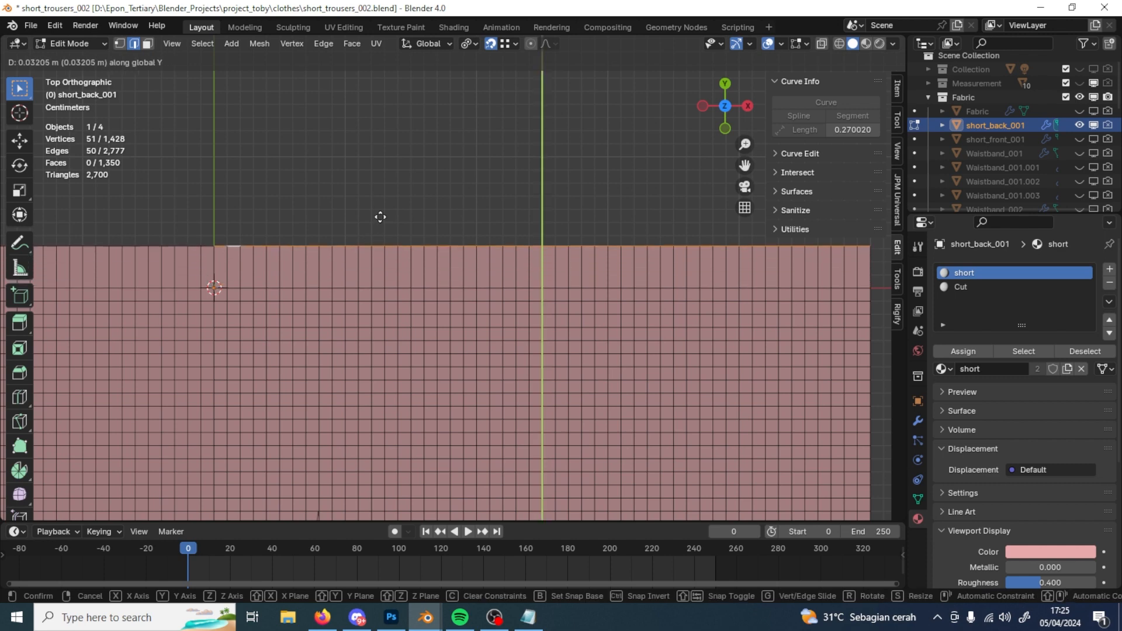
{"action": "left_click", "coordinate": [378, 218]}
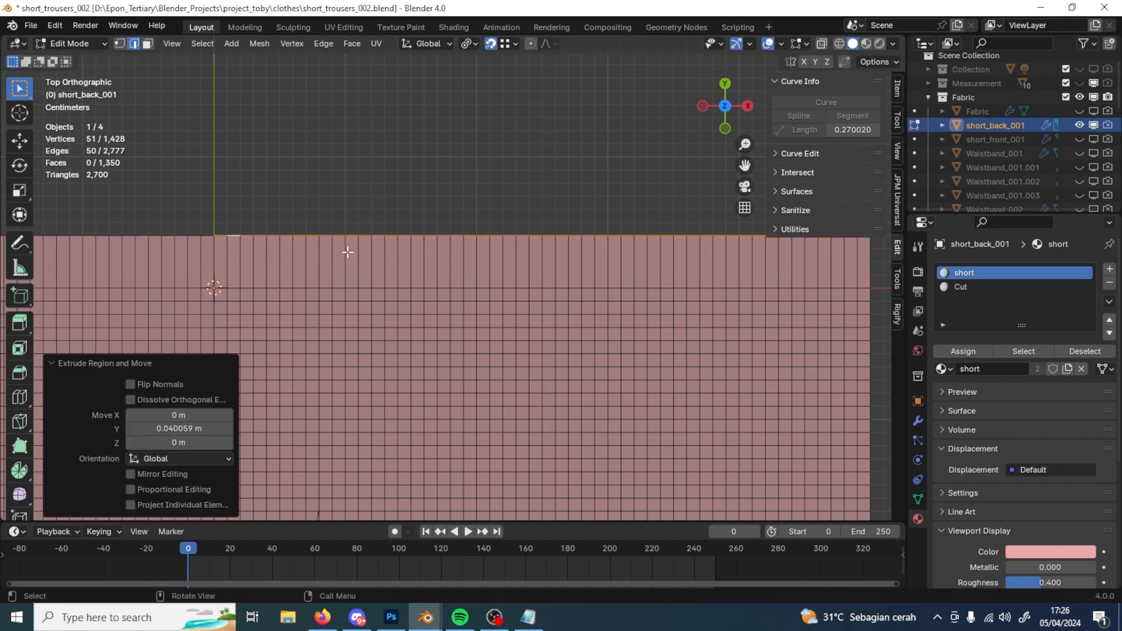
{"action": "left_click", "coordinate": [196, 428]}
{"action": "type", "text": "4cm"}
{"action": "key", "text": "Return"}
Step: Subdivide the extruded strip with three evenly spaced loop cuts and return to Object Mode
{"action": "key", "text": "ctrl+r"}
{"action": "left_click", "coordinate": [283, 346]}
{"action": "right_click", "coordinate": [283, 346]}
{"action": "left_click", "coordinate": [182, 382]}
{"action": "type", "text": "3"}
{"action": "key", "text": "Return"}
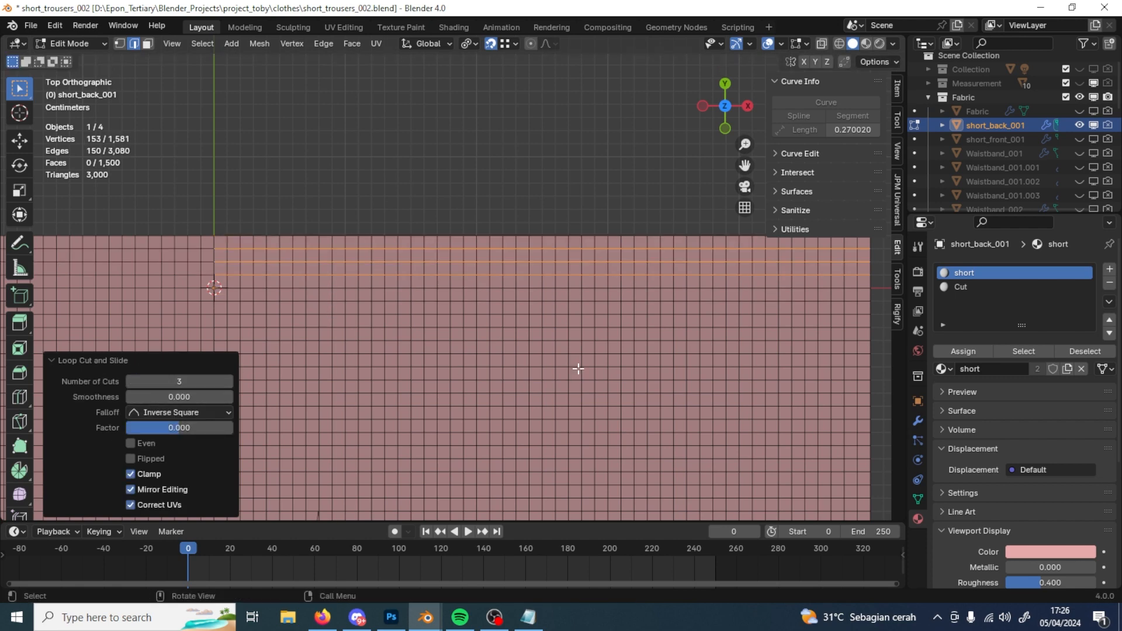
{"action": "middle_click_drag", "start_coordinate": [579, 369], "coordinate": [312, 379], "text": "shift"}
{"action": "key", "text": "Tab"}
Step: Open the crotch_back curve in Edit Mode and examine its control points against the extended grid
{"action": "scroll", "coordinate": [398, 408], "scroll_direction": "down", "scroll_amount": 4}
{"action": "middle_click_drag", "start_coordinate": [398, 407], "coordinate": [573, 352], "text": "shift"}
{"action": "scroll", "coordinate": [1028, 155], "scroll_direction": "down", "scroll_amount": 6}
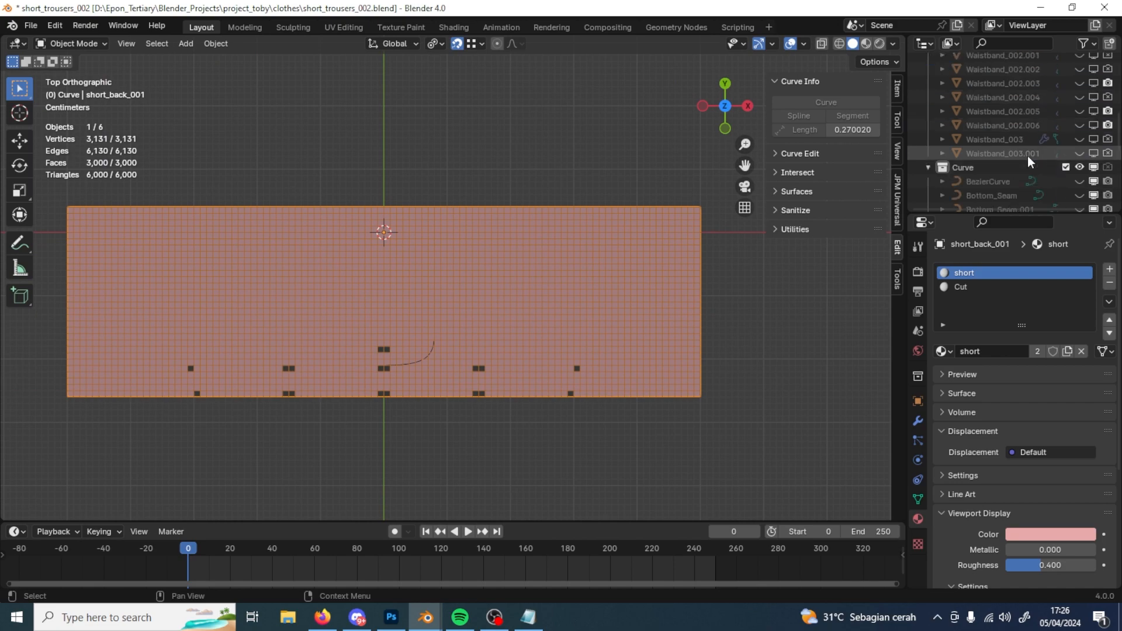
{"action": "left_click", "coordinate": [995, 140]}
{"action": "scroll", "coordinate": [444, 377], "scroll_direction": "up", "scroll_amount": 4}
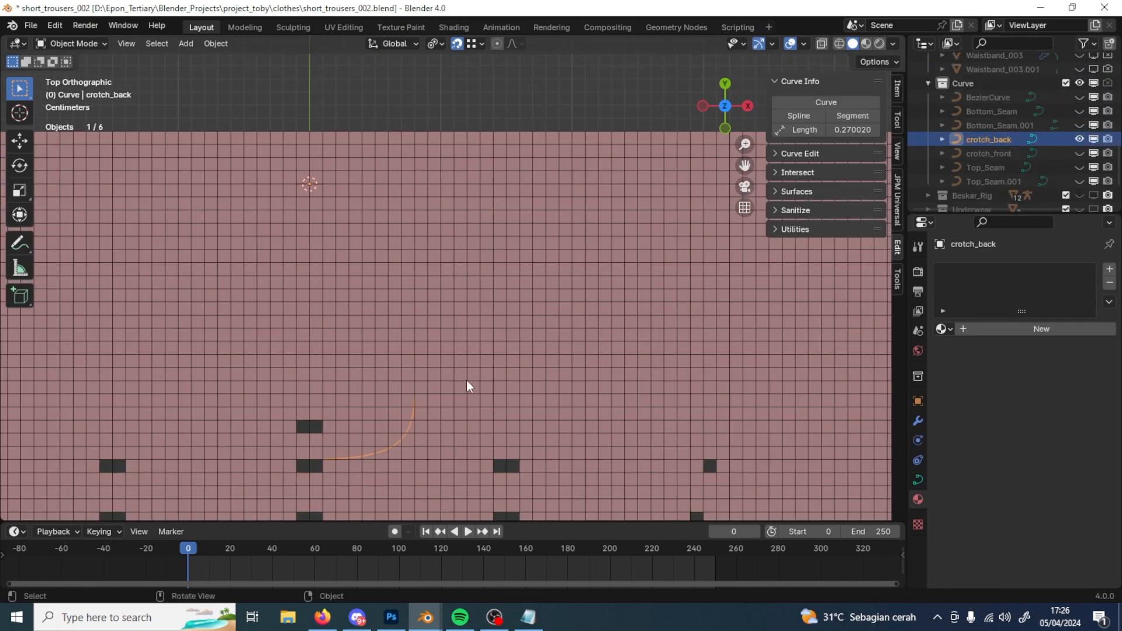
{"action": "key", "text": "Tab"}
{"action": "middle_click_drag", "start_coordinate": [489, 304], "coordinate": [492, 310], "text": "shift"}
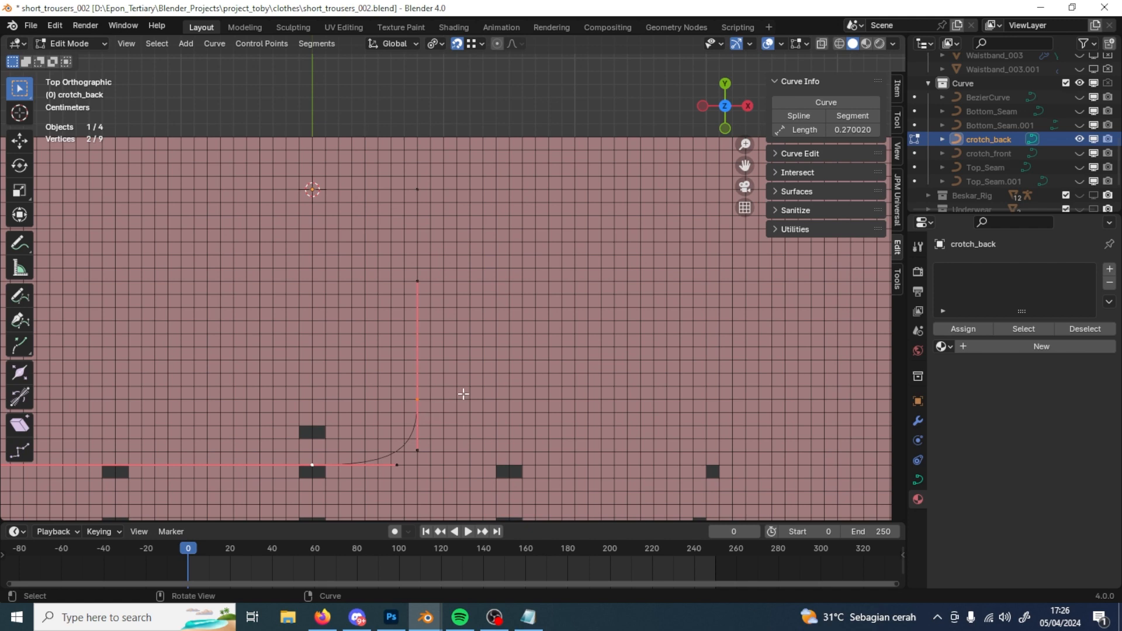
Step: Count 14 faces down from the upper edge of short_back_001 along the centre line and assign the Cut material to the next face
{"action": "key", "text": "alt+q"}
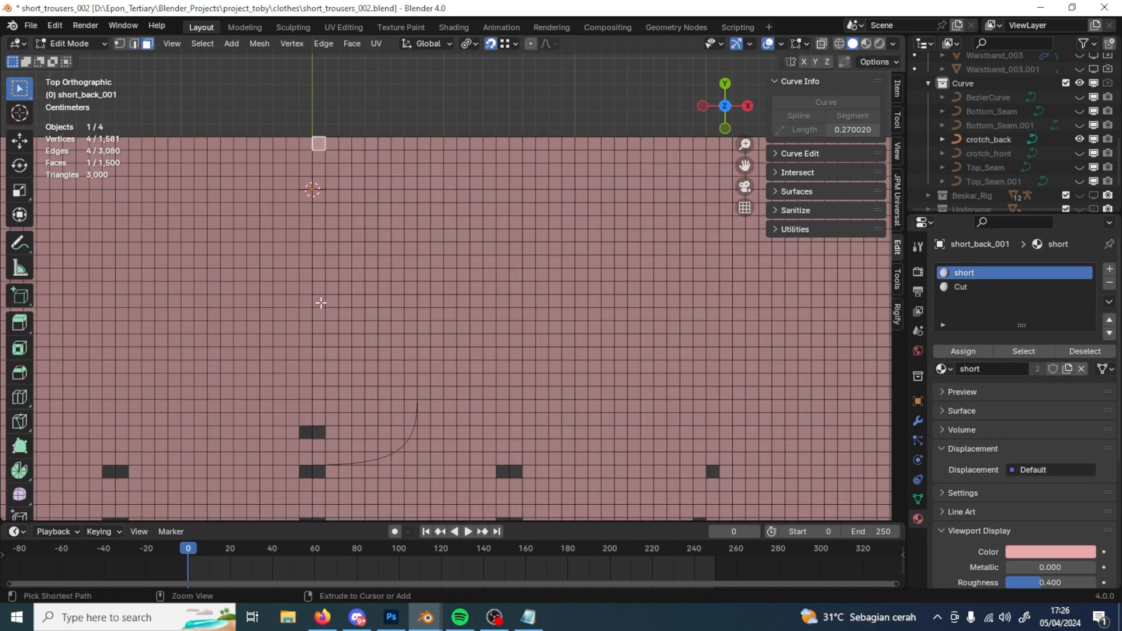
{"action": "left_click", "coordinate": [318, 301], "text": "ctrl"}
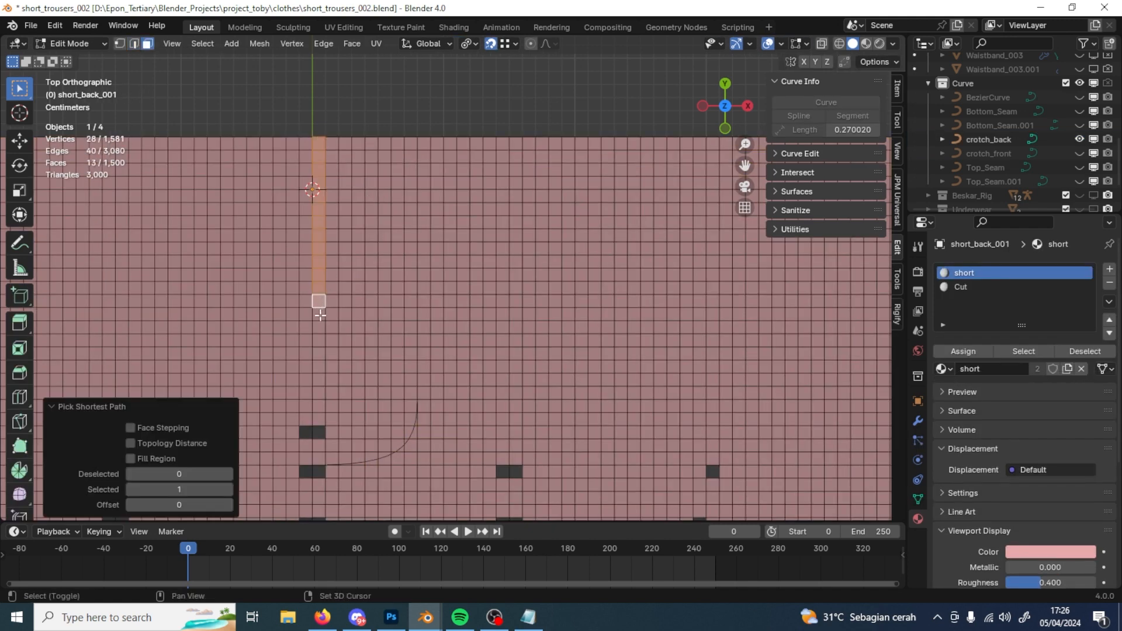
{"action": "left_click", "coordinate": [320, 315], "text": "shift"}
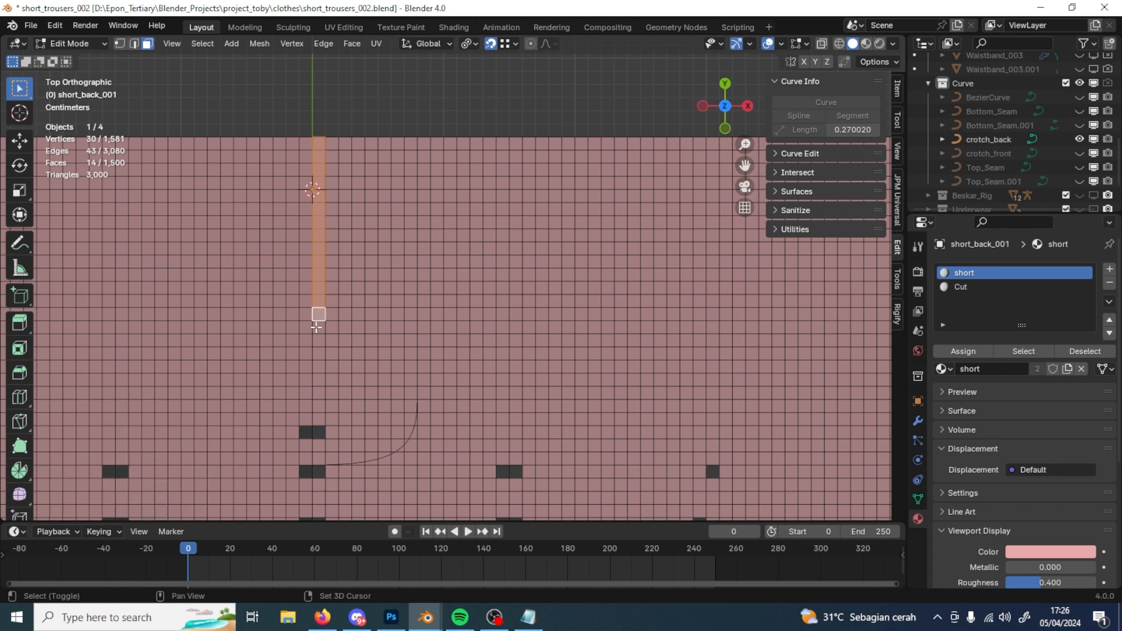
{"action": "left_click", "coordinate": [318, 330]}
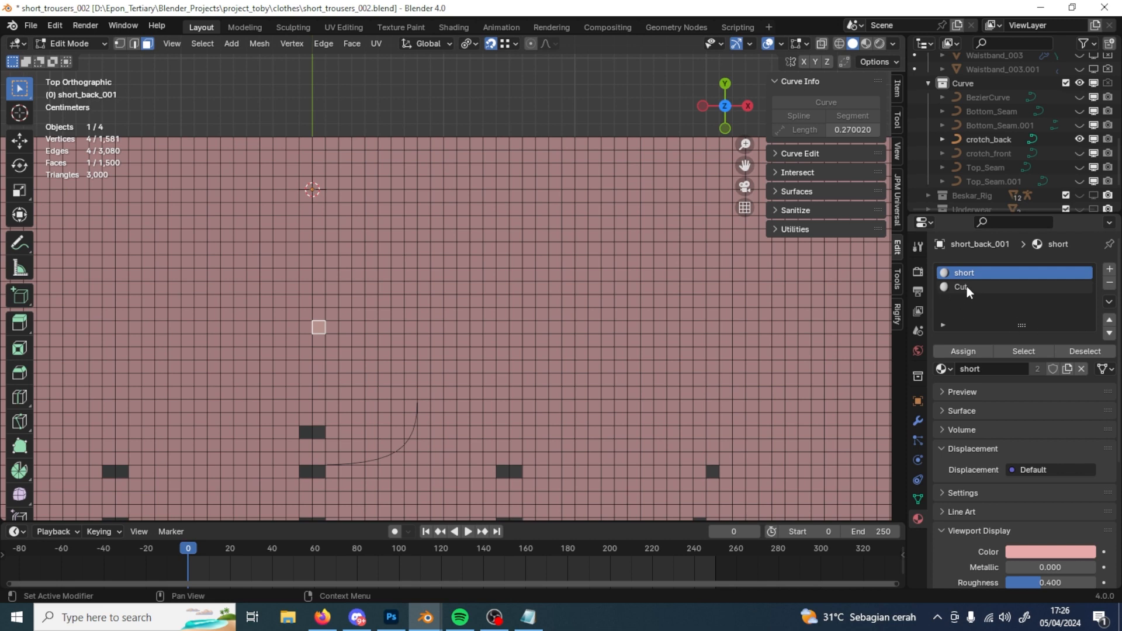
{"action": "left_click", "coordinate": [967, 286]}
{"action": "left_click", "coordinate": [973, 350]}
Step: Assign the short material to the older Cut-marked face on the centre line, below the new mark on short_back_001
{"action": "left_click", "coordinate": [319, 433]}
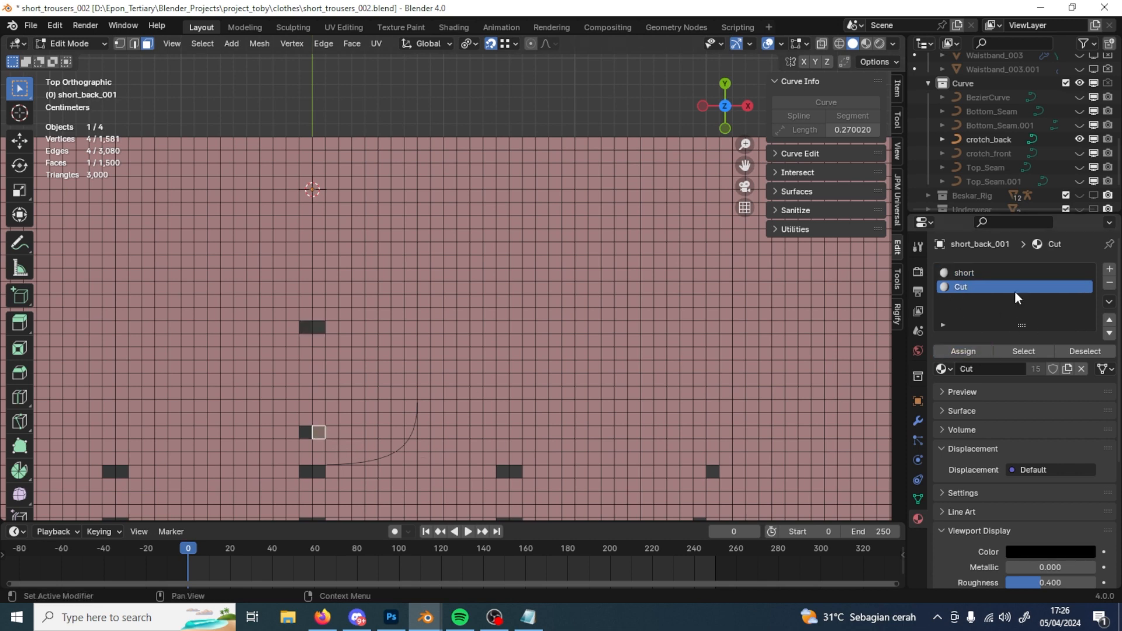
{"action": "left_click", "coordinate": [993, 274]}
{"action": "left_click", "coordinate": [972, 349]}
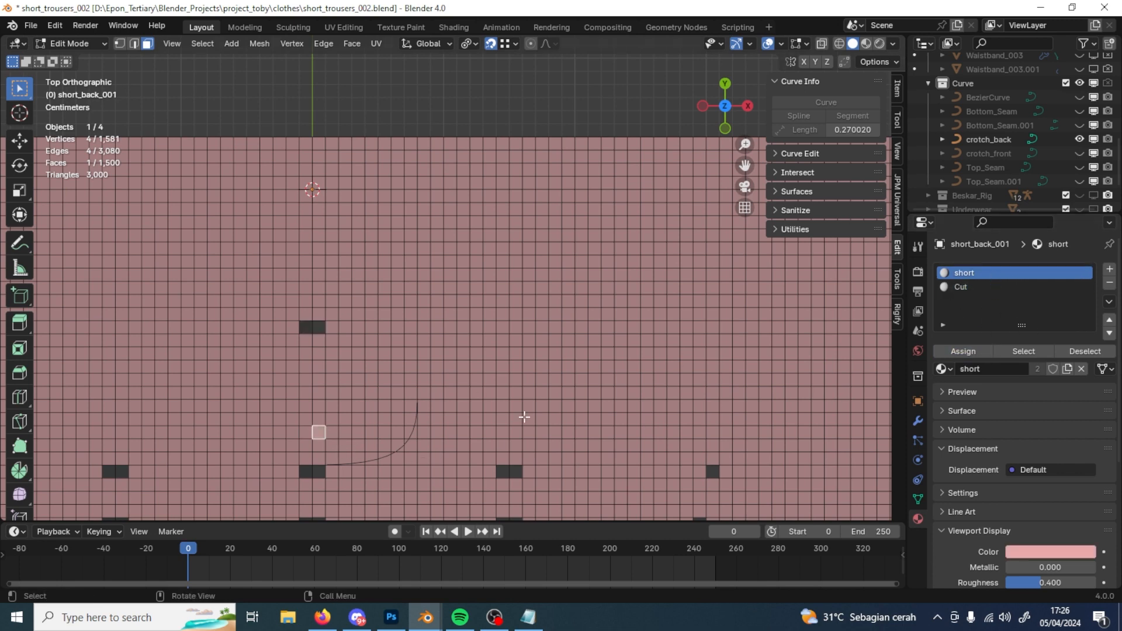
Step: Recount the centre-line faces between the upper edge of short_back_001 and the new Cut mark, returning to Object Mode
{"action": "left_click", "coordinate": [319, 143]}
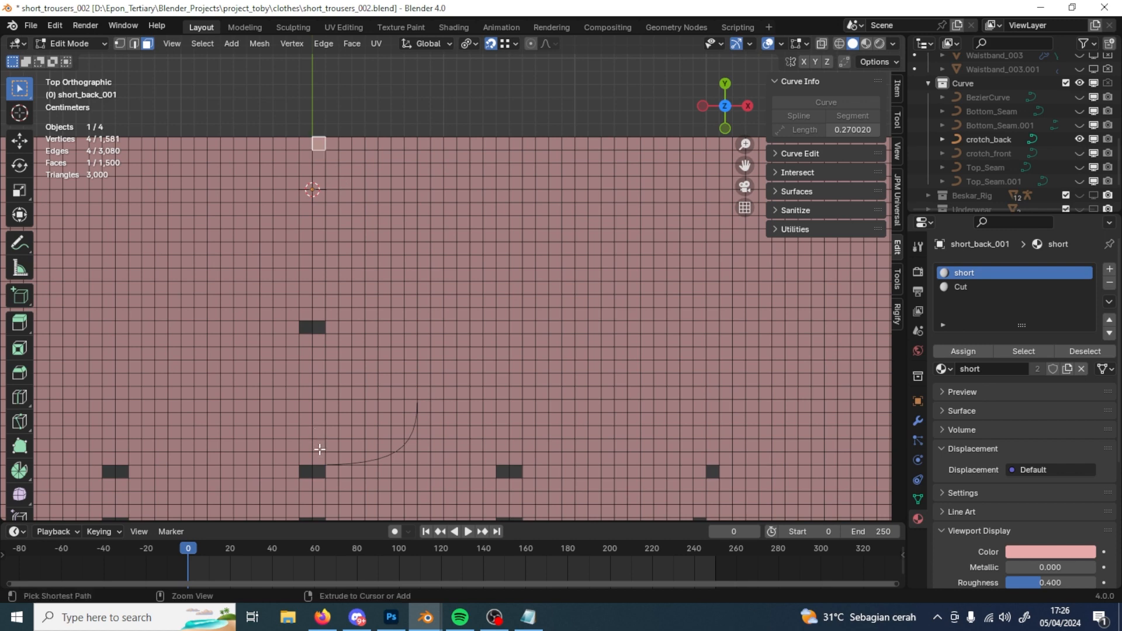
{"action": "left_click", "coordinate": [318, 315], "text": "ctrl"}
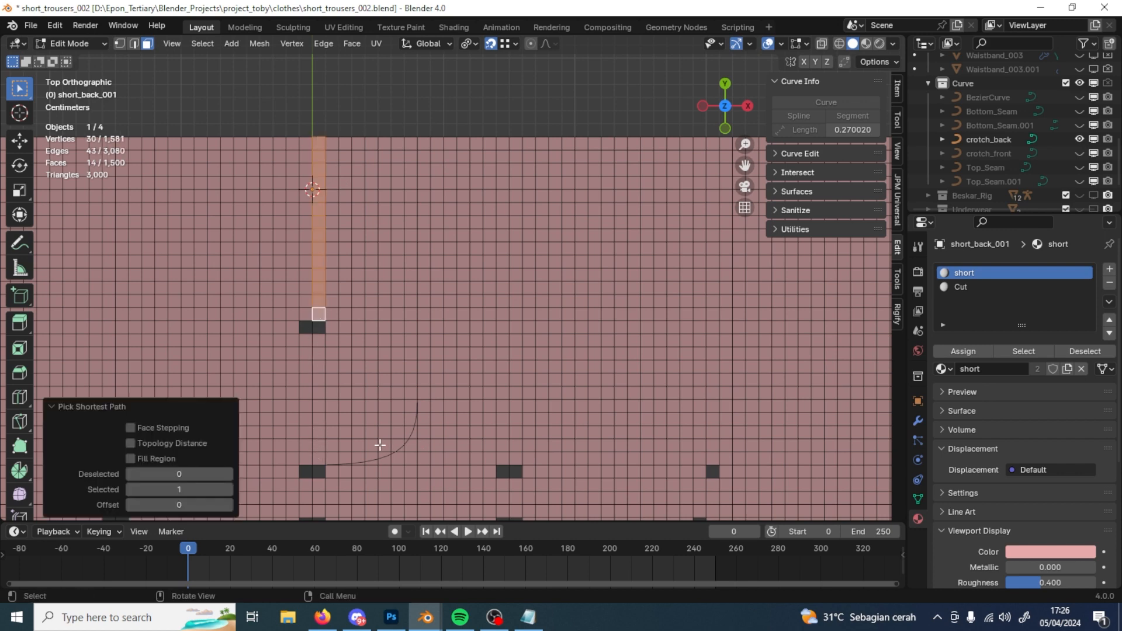
{"action": "key", "text": "Tab"}
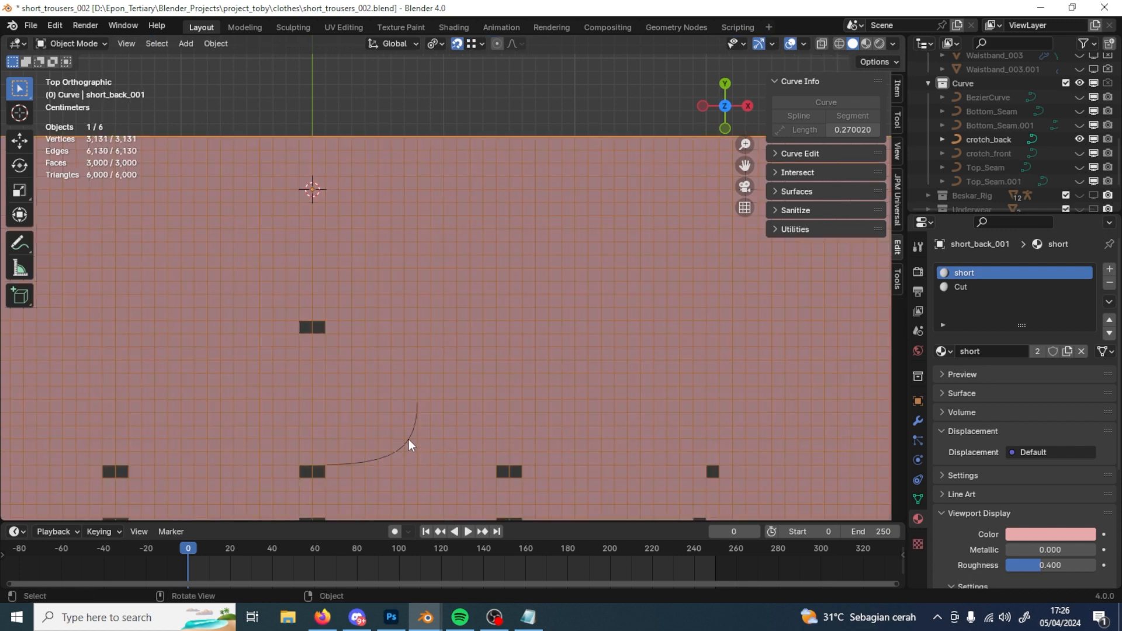
Step: Open the crotch_back curve in Edit Mode and move its control point above the bend 0.06 m along Y
{"action": "left_click", "coordinate": [408, 439]}
{"action": "key", "text": "Tab"}
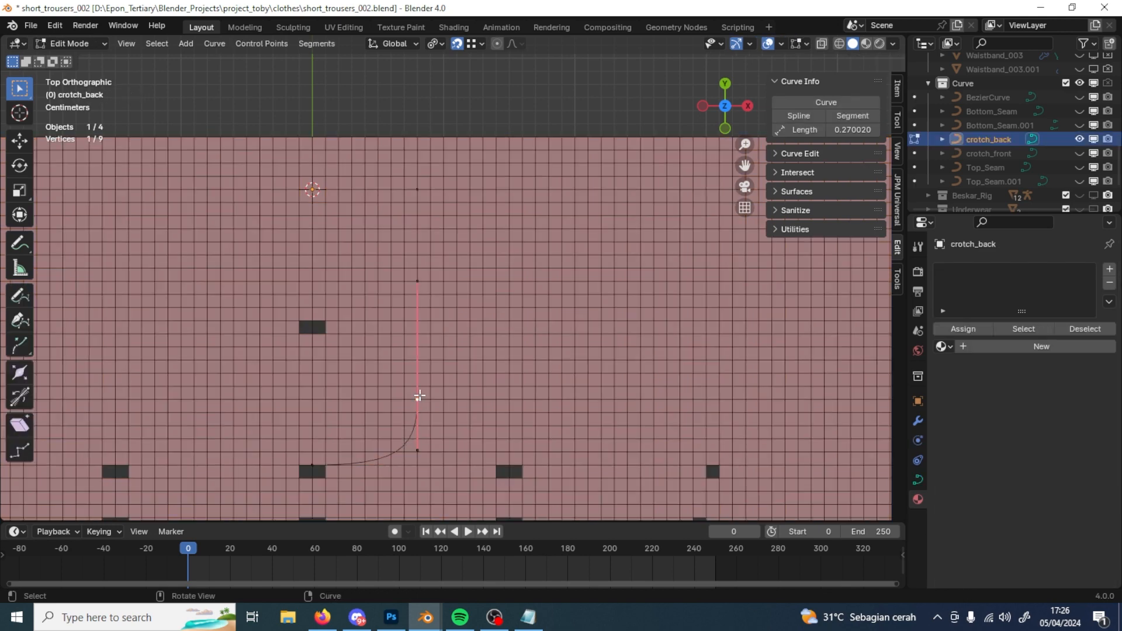
{"action": "key", "text": "g"}
{"action": "left_click", "coordinate": [421, 319]}
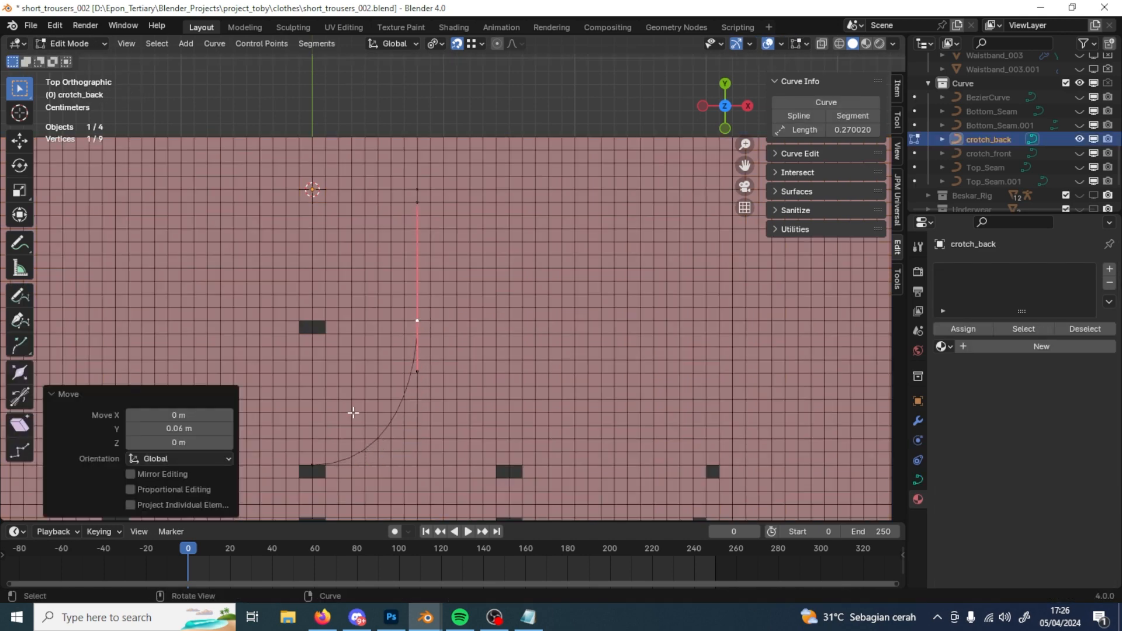
Step: Move the upper end point of crotch_back 0.04 m along Y to the grid's upper edge and measure the curve's length
{"action": "left_click", "coordinate": [388, 404]}
{"action": "left_click", "coordinate": [417, 188]}
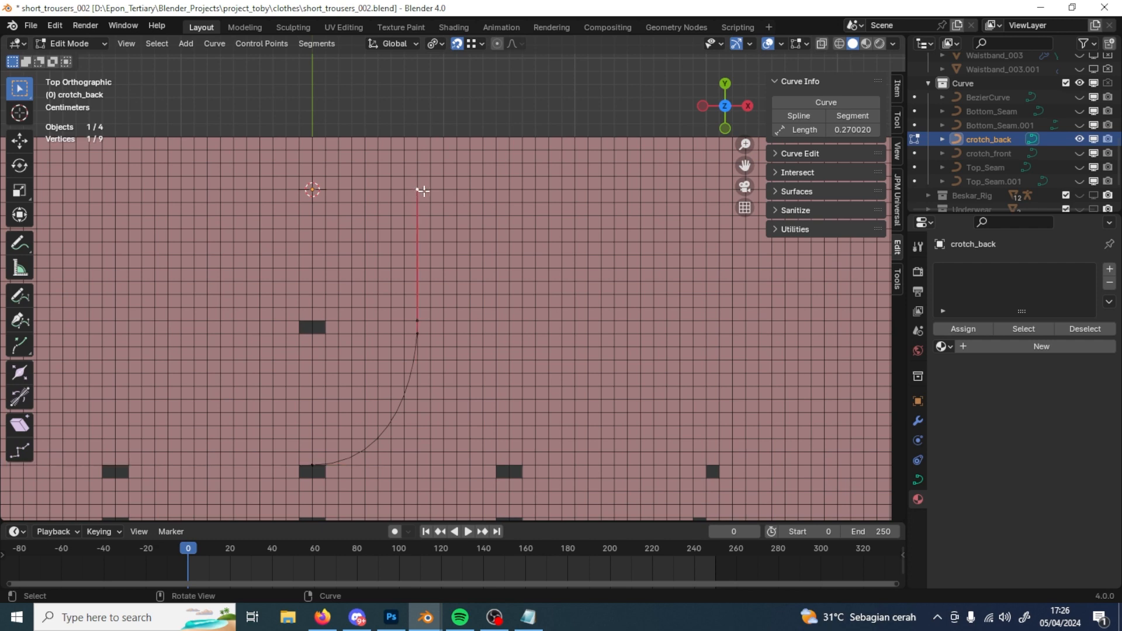
{"action": "key", "text": "g"}
{"action": "right_click", "coordinate": [421, 155]}
{"action": "left_click", "coordinate": [421, 193]}
{"action": "key", "text": "g"}
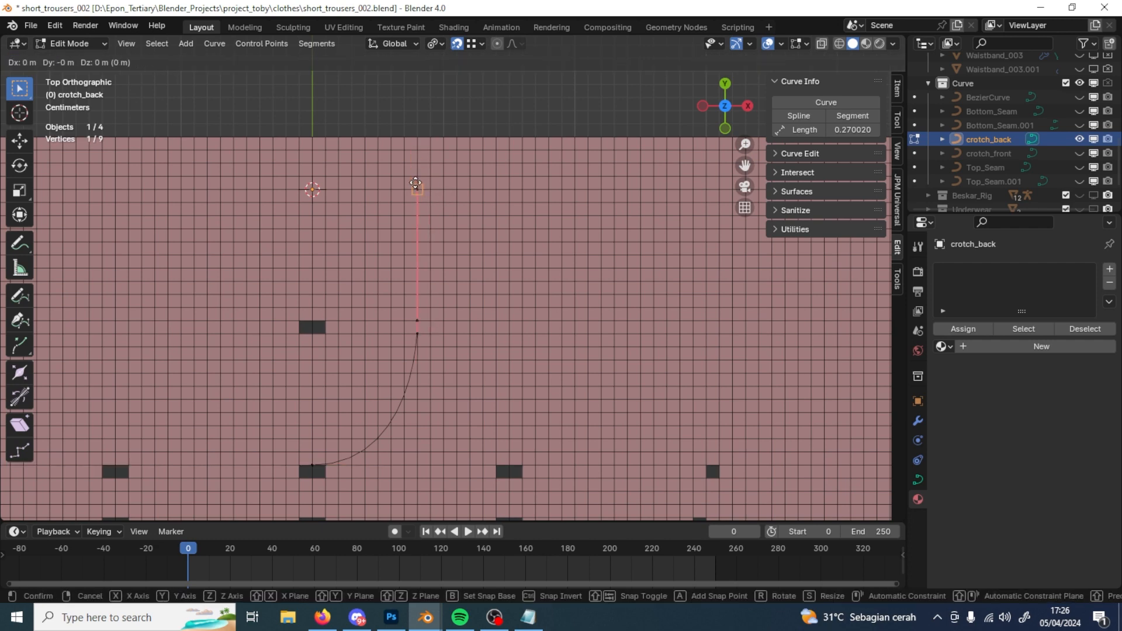
{"action": "left_click", "coordinate": [417, 137]}
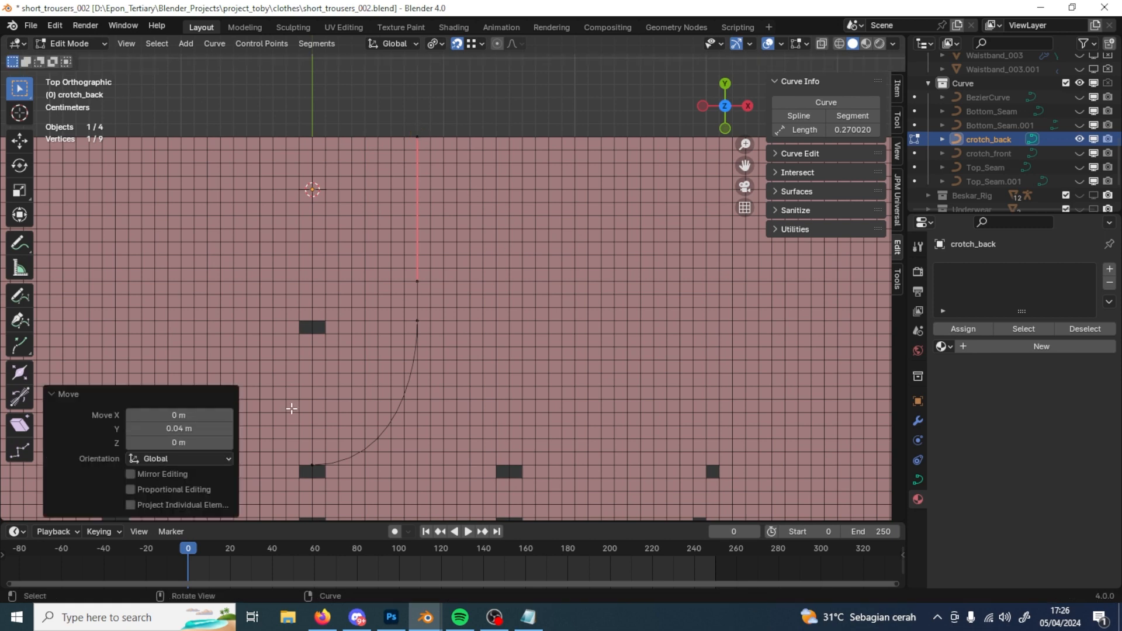
{"action": "left_click", "coordinate": [794, 134]}
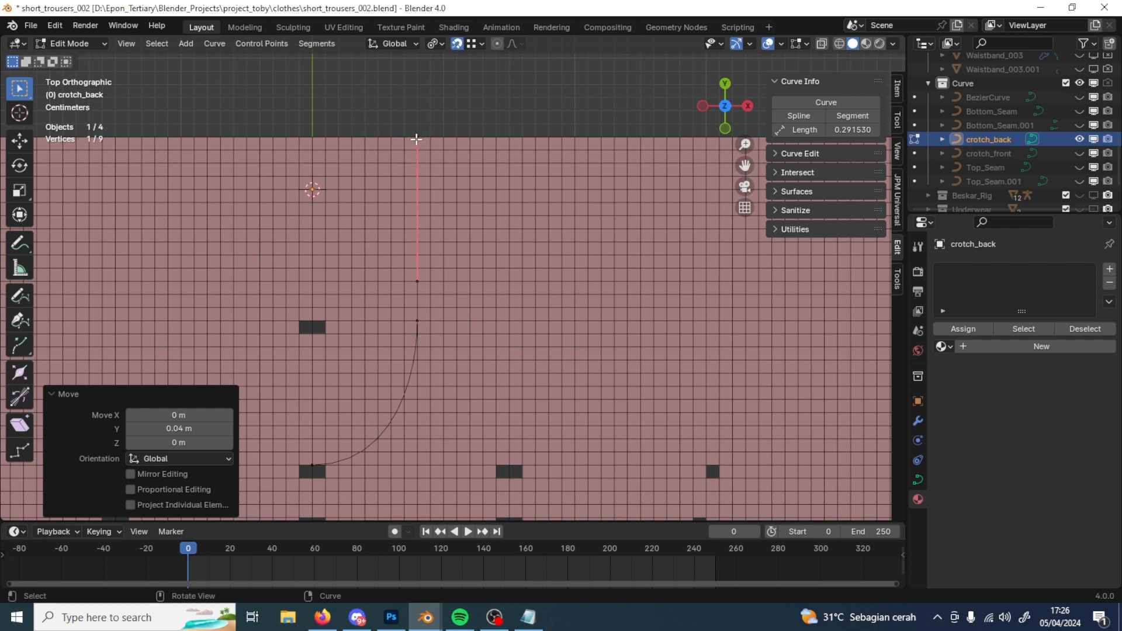
{"action": "key", "text": "g"}
{"action": "key", "text": "x"}
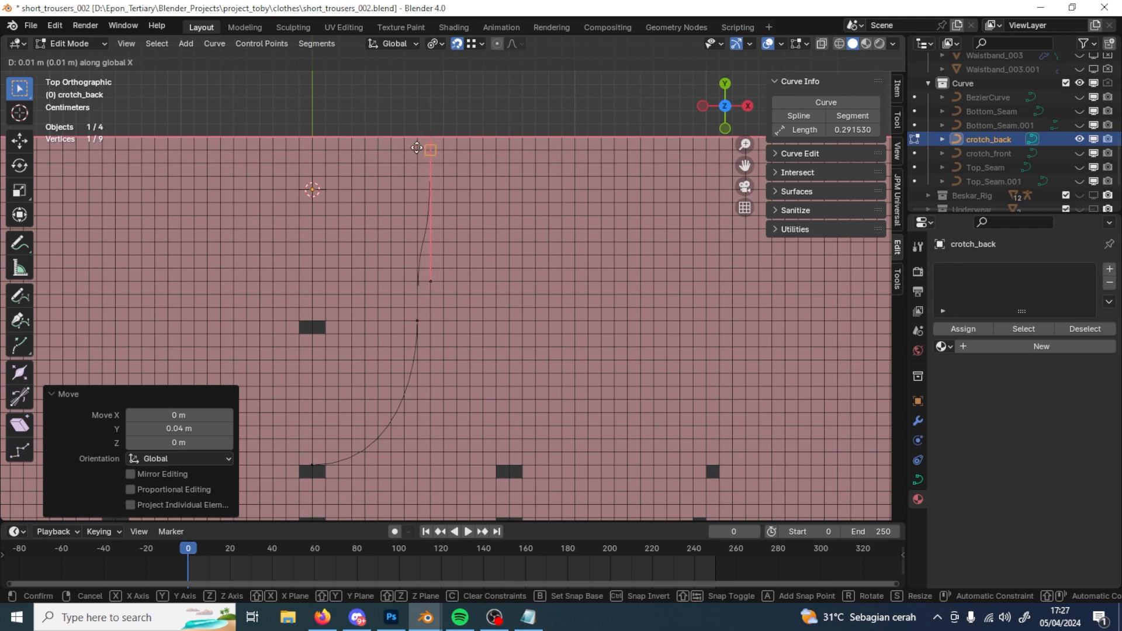
{"action": "right_click", "coordinate": [459, 140]}
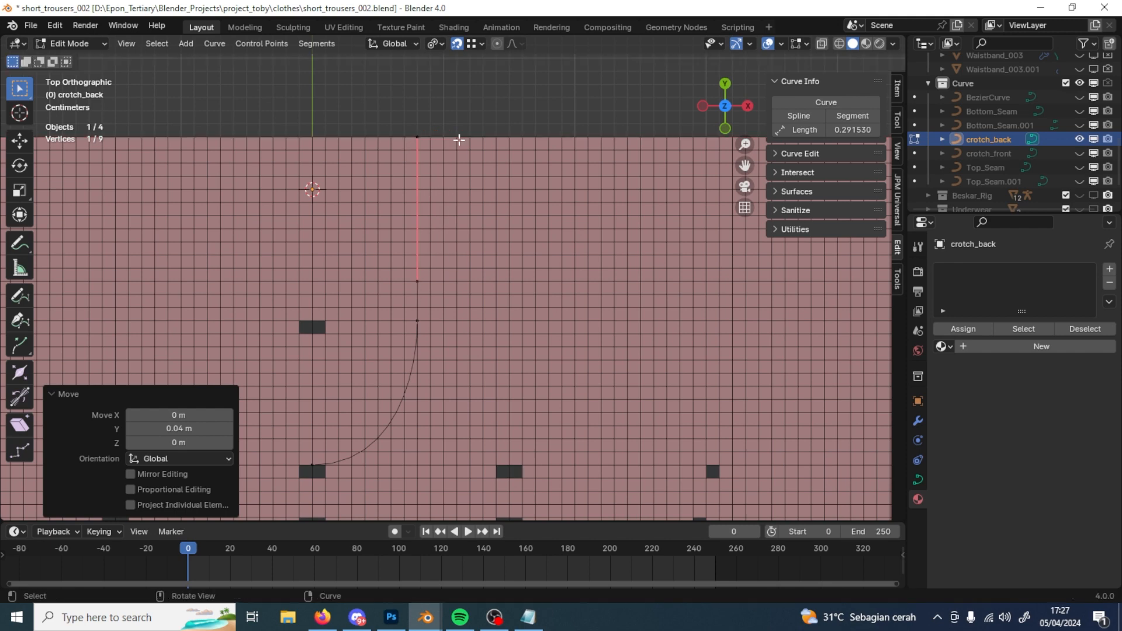
Step: Return to Object Mode, show the Measurement collection, unhide its Plane object and duplicate that plane in place
{"action": "key", "text": "Tab"}
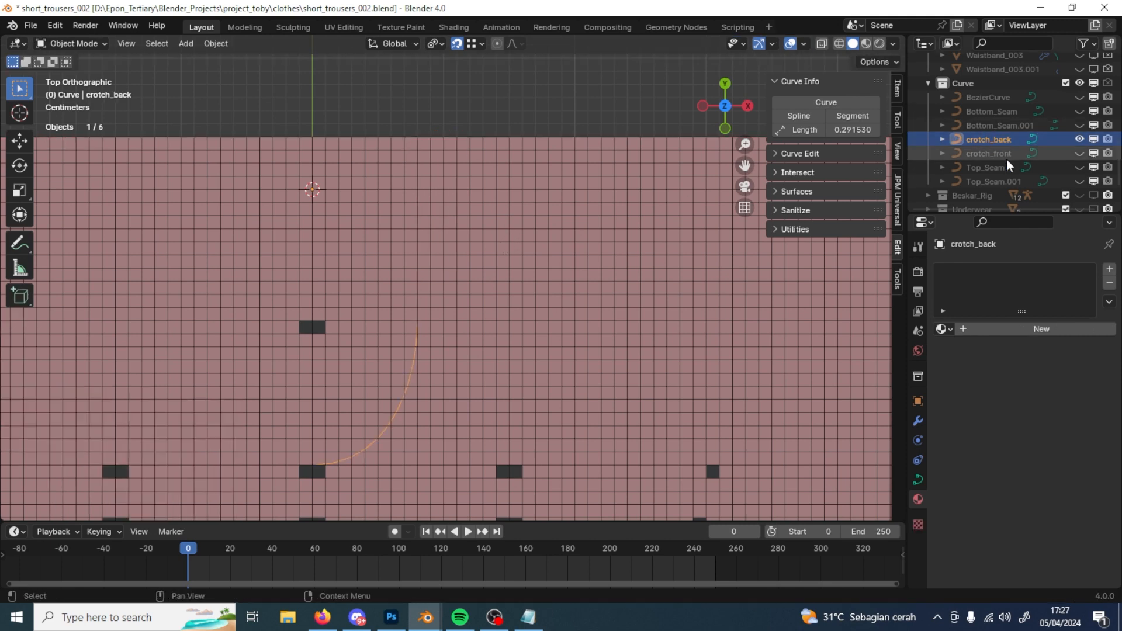
{"action": "scroll", "coordinate": [1008, 159], "scroll_direction": "up", "scroll_amount": 10}
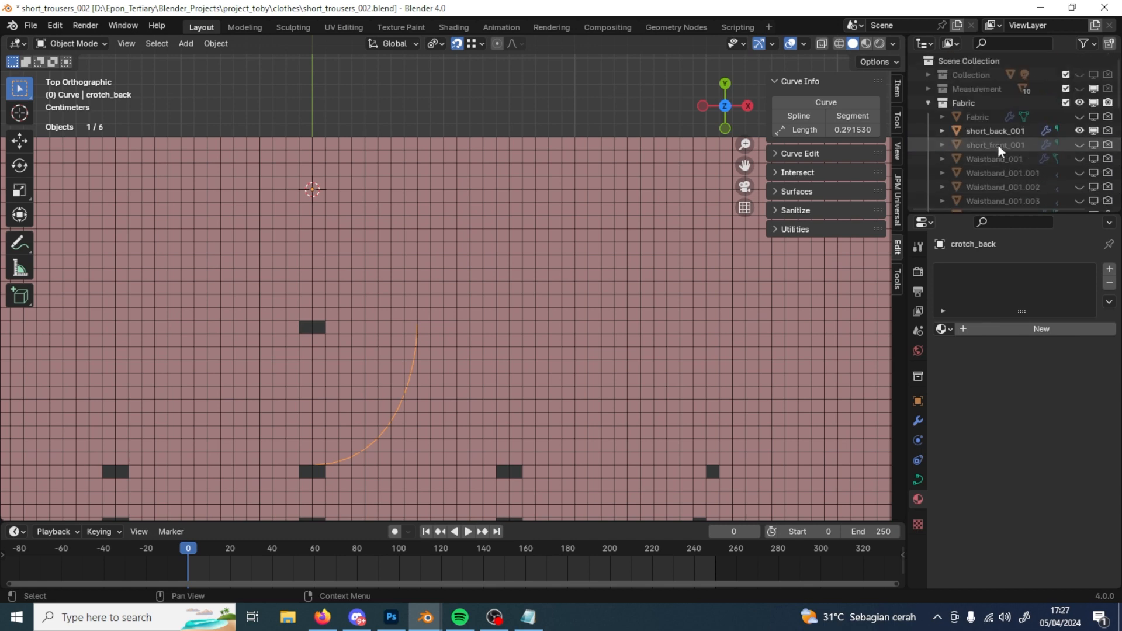
{"action": "left_click", "coordinate": [1079, 88]}
{"action": "left_click", "coordinate": [929, 89]}
{"action": "scroll", "coordinate": [995, 134], "scroll_direction": "down", "scroll_amount": 2}
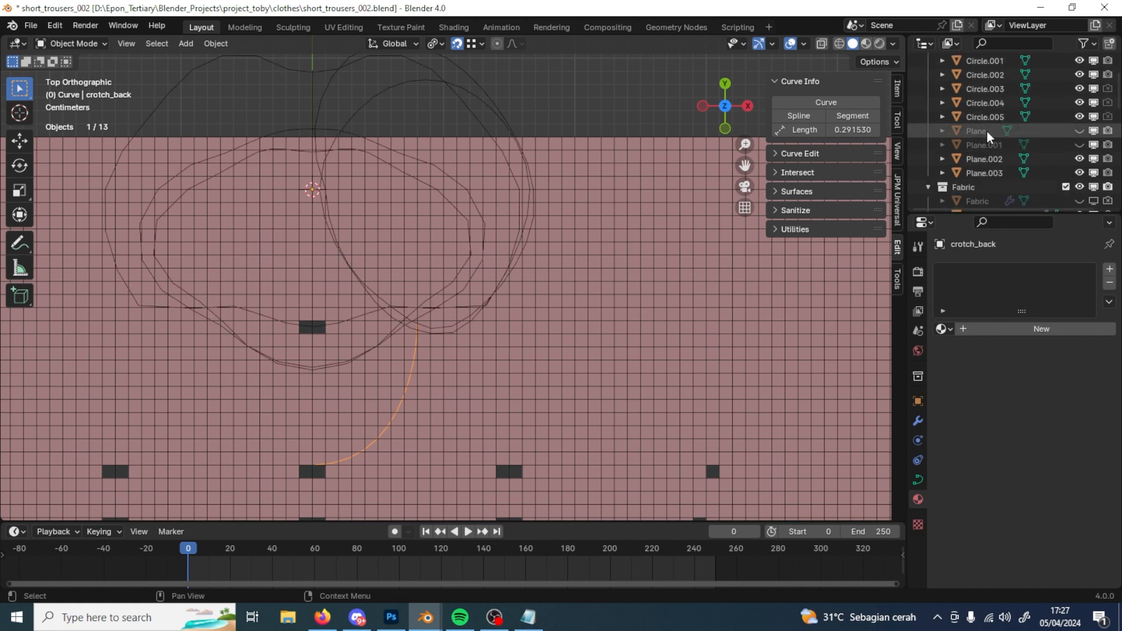
{"action": "left_click", "coordinate": [1080, 131]}
{"action": "left_click", "coordinate": [1011, 133]}
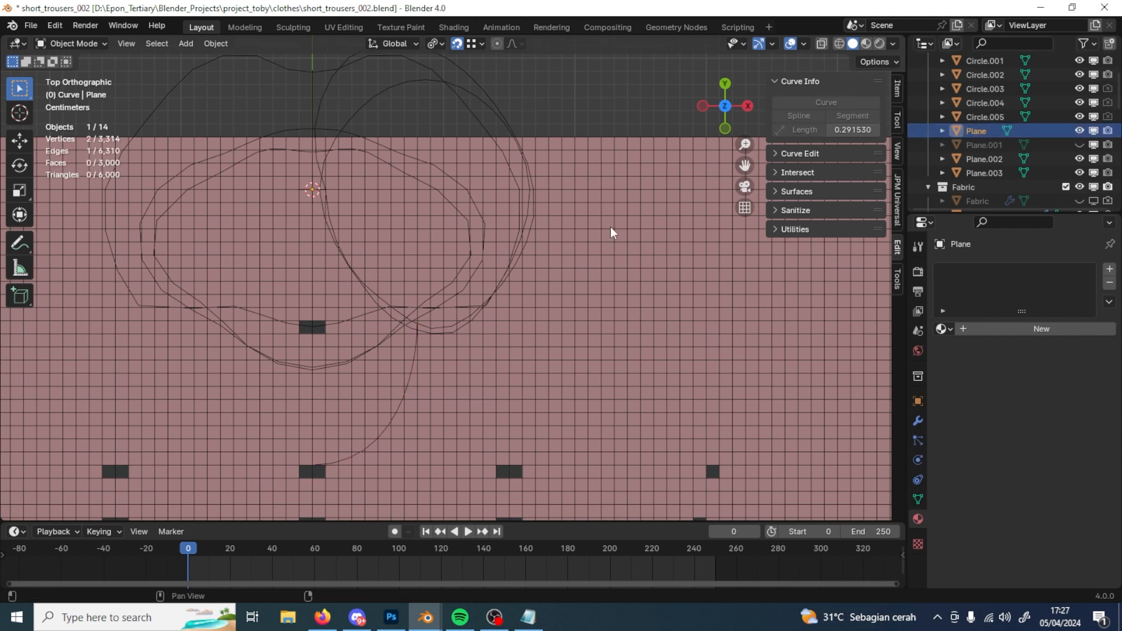
{"action": "key", "text": "shift+d"}
{"action": "key", "text": "Escape"}
Step: Collapse and hide the Measurement collection
{"action": "mouse_move", "coordinate": [987, 187]}
{"action": "left_mouse_down"}
{"action": "mouse_move", "coordinate": [982, 235]}
{"action": "mouse_move", "coordinate": [978, 169]}
{"action": "mouse_move", "coordinate": [975, 179]}
{"action": "left_mouse_up"}
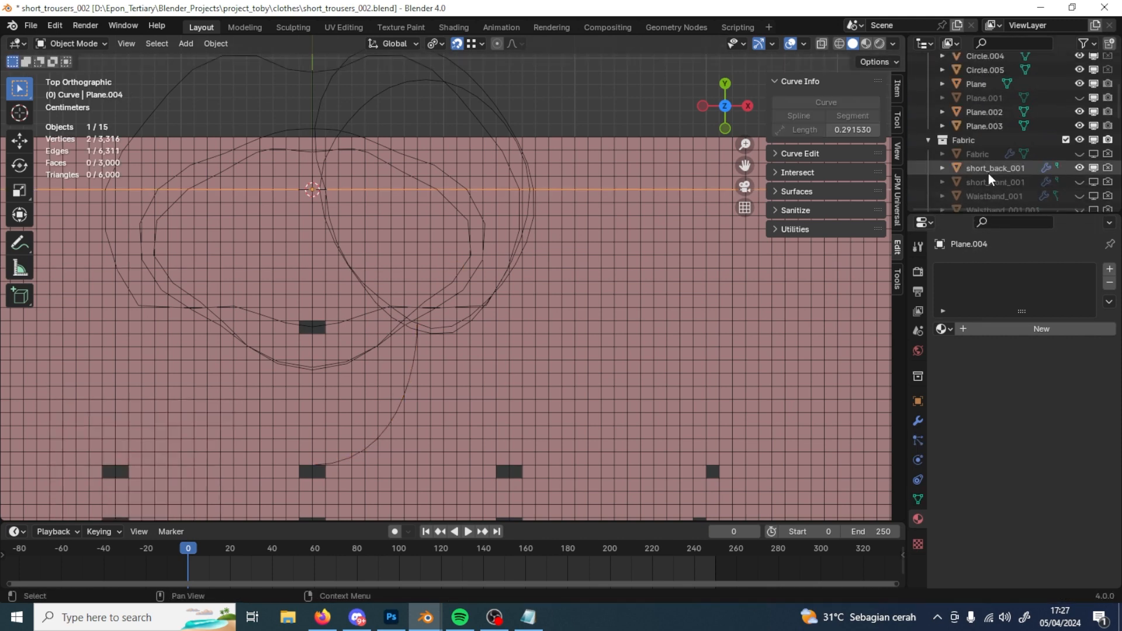
{"action": "scroll", "coordinate": [987, 174], "scroll_direction": "up", "scroll_amount": 4}
{"action": "left_click", "coordinate": [927, 88]}
{"action": "left_click", "coordinate": [1090, 89]}
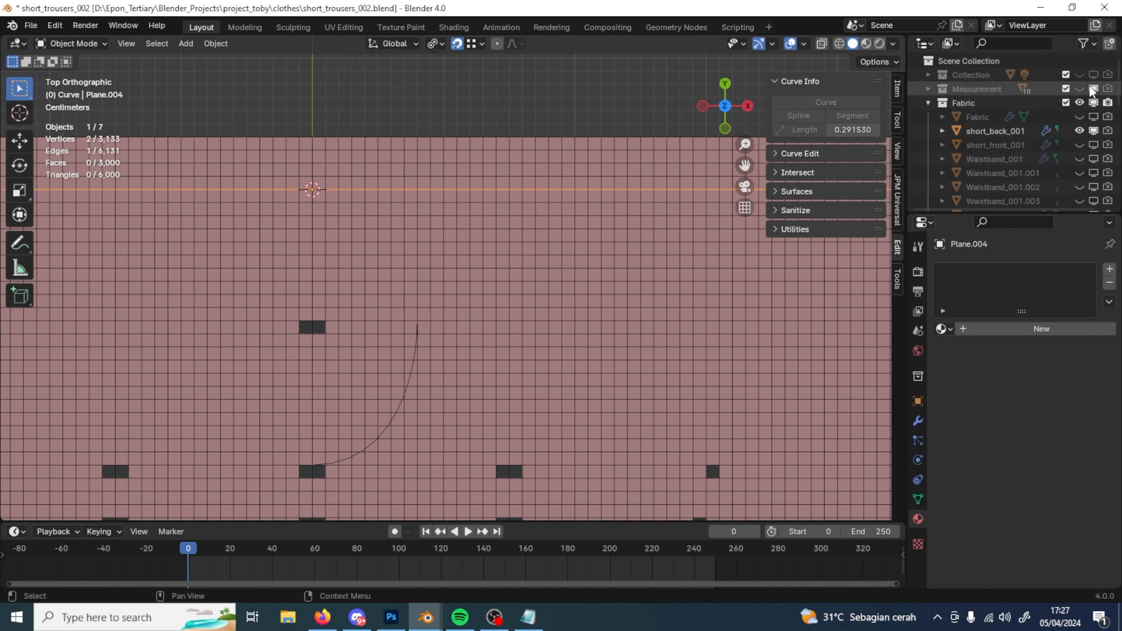
Step: Select the duplicated plane in the Curve collection and move it 0.5 m along X and 0.04 m along Y to the grid's upper edge
{"action": "scroll", "coordinate": [1000, 126], "scroll_direction": "down", "scroll_amount": 5}
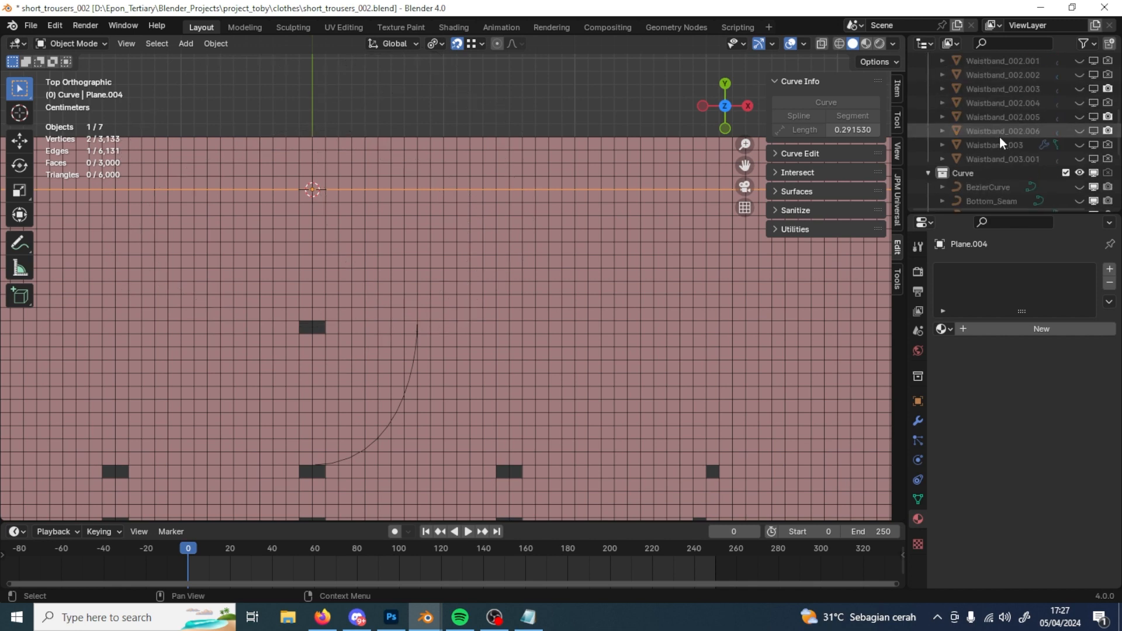
{"action": "left_click", "coordinate": [963, 174]}
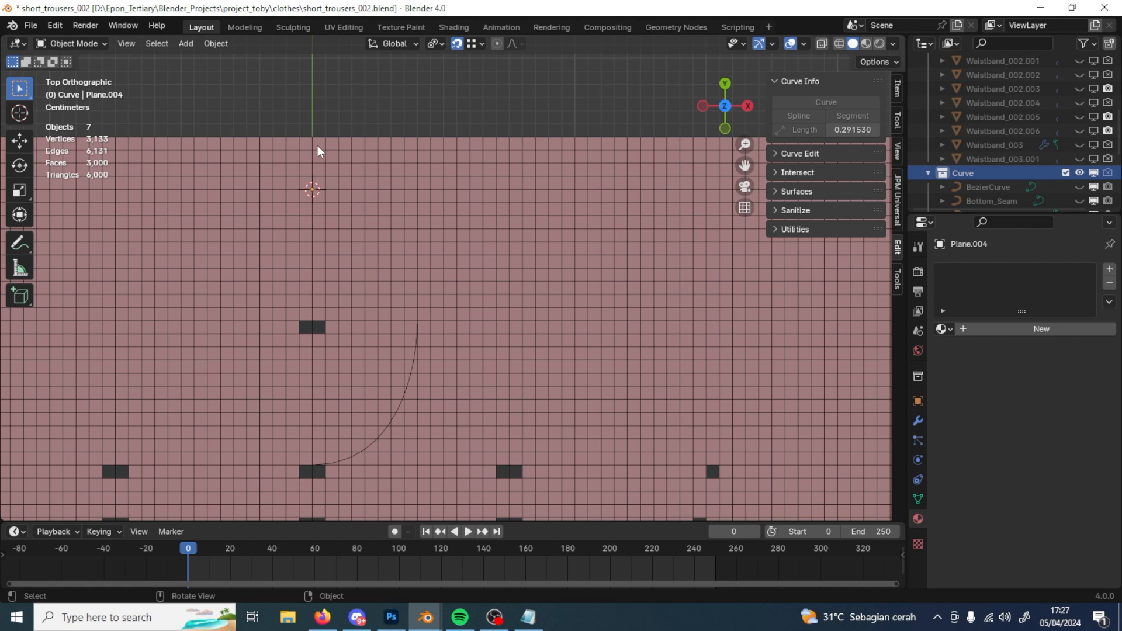
{"action": "scroll", "coordinate": [1009, 178], "scroll_direction": "down", "scroll_amount": 5}
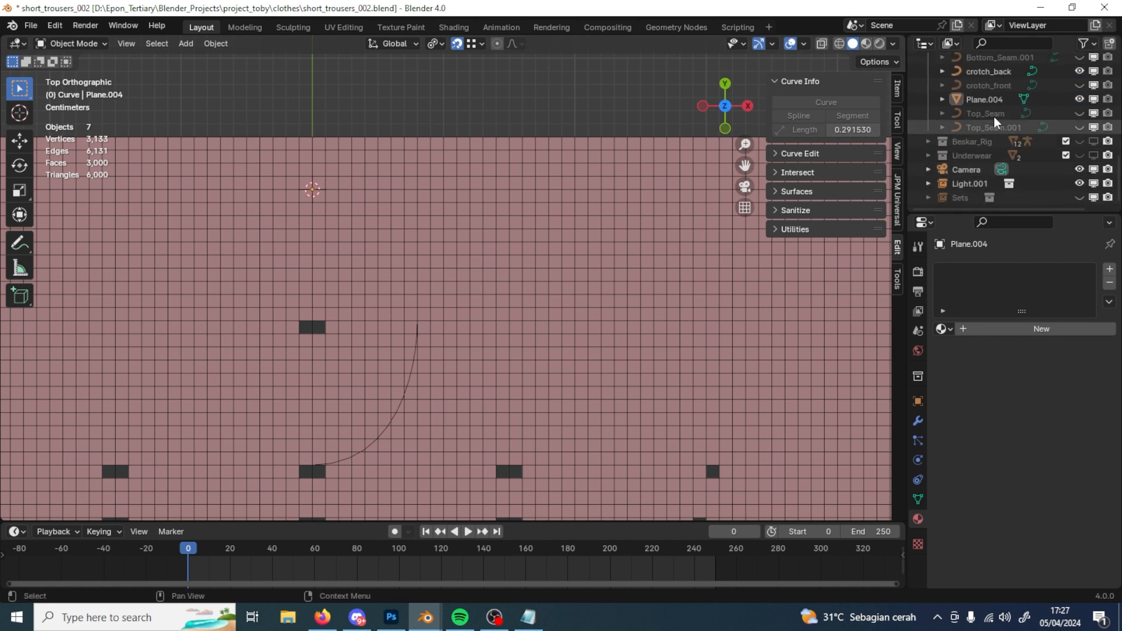
{"action": "left_click", "coordinate": [996, 103]}
{"action": "key", "text": "g"}
{"action": "left_click", "coordinate": [316, 138]}
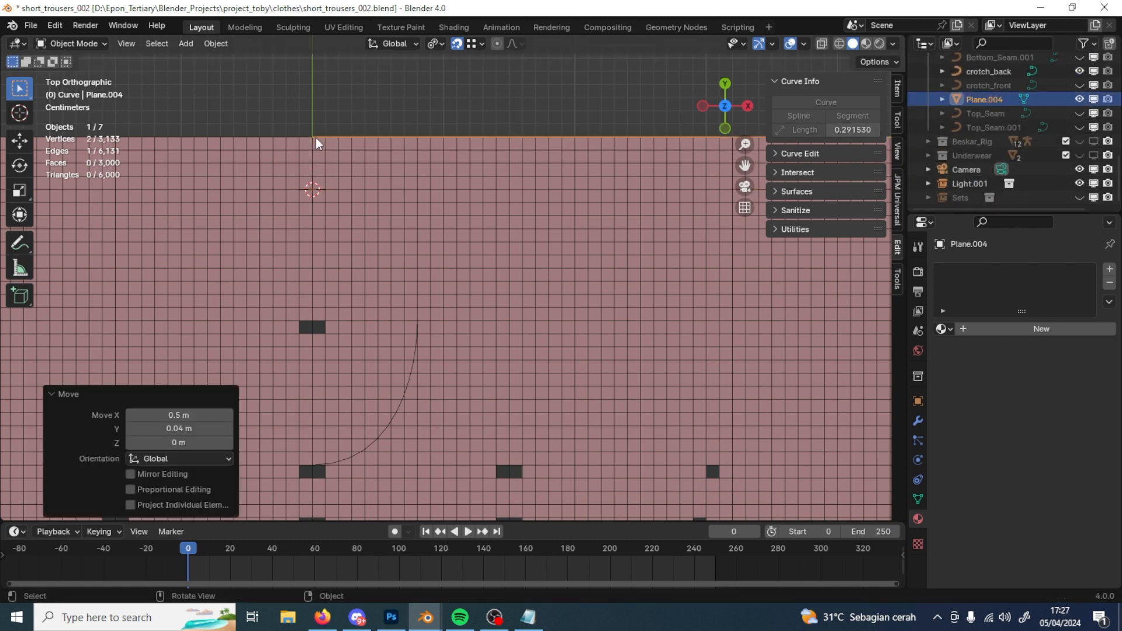
Step: Set the duplicated plane's X location to 0 m to centre it on the grid
{"action": "scroll", "coordinate": [427, 218], "scroll_direction": "down", "scroll_amount": 5}
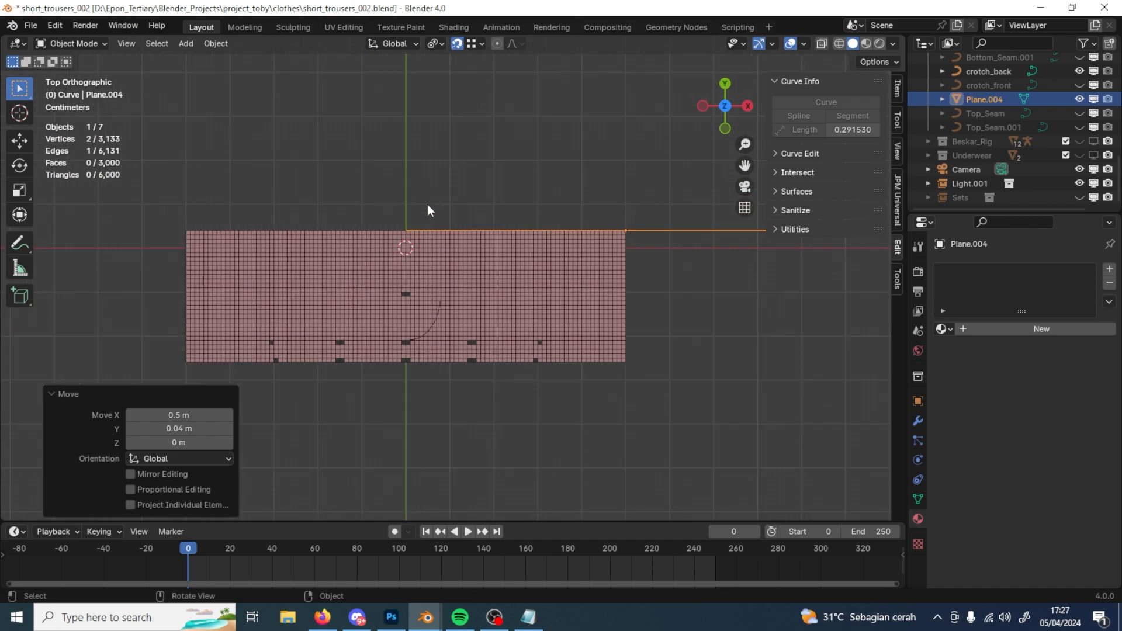
{"action": "scroll", "coordinate": [553, 250], "scroll_direction": "up", "scroll_amount": 6}
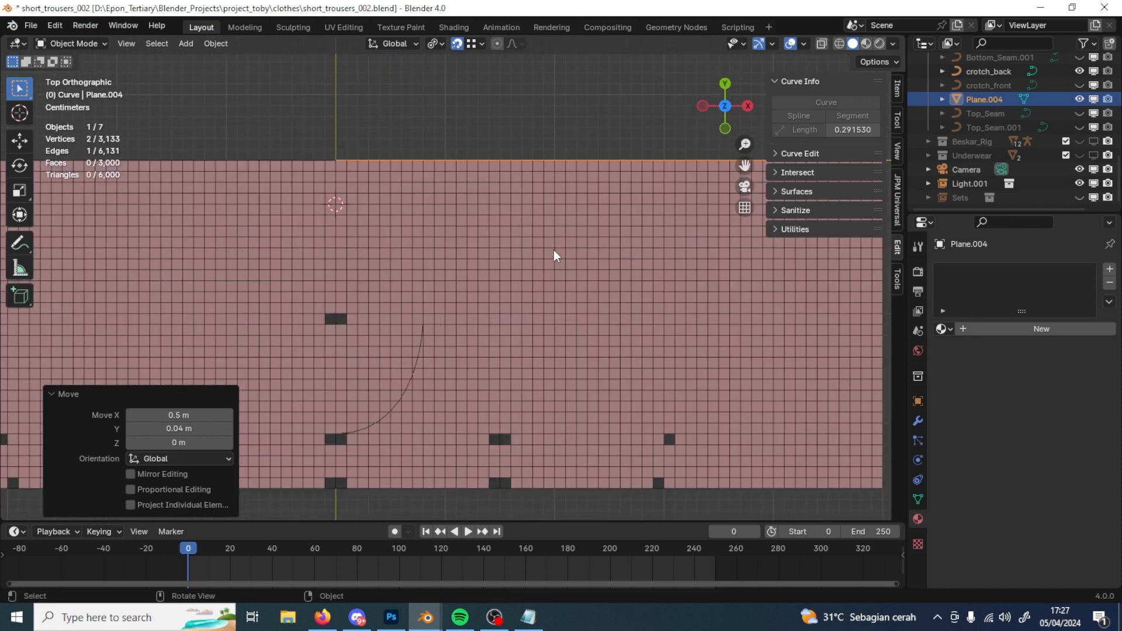
{"action": "scroll", "coordinate": [404, 118], "scroll_direction": "down", "scroll_amount": 4}
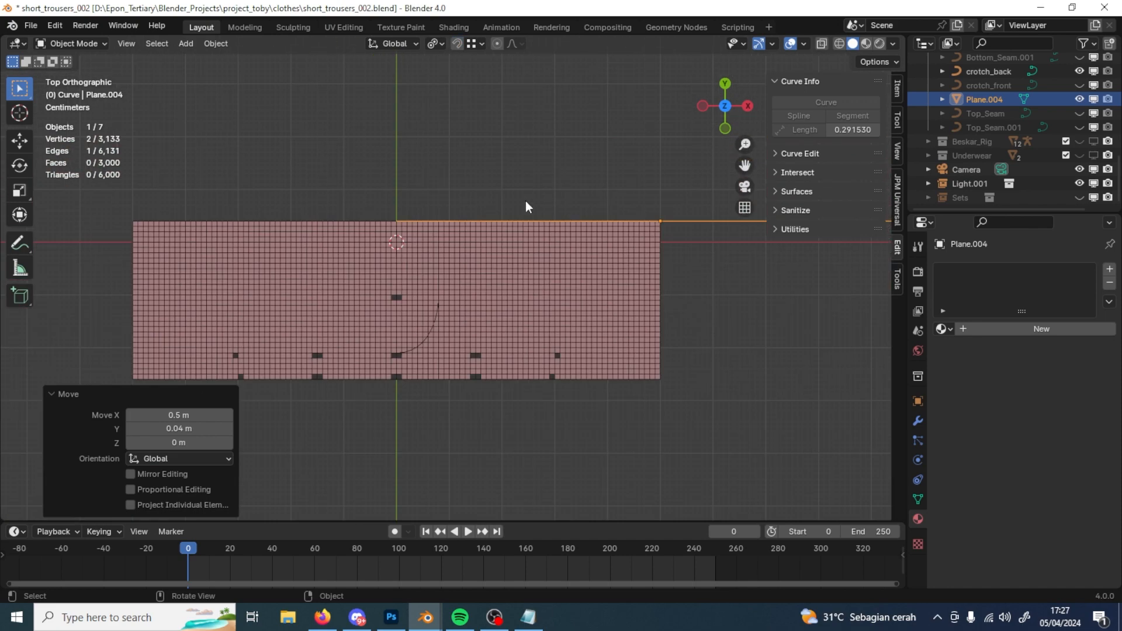
{"action": "left_click", "coordinate": [896, 89]}
{"action": "left_click", "coordinate": [817, 116]}
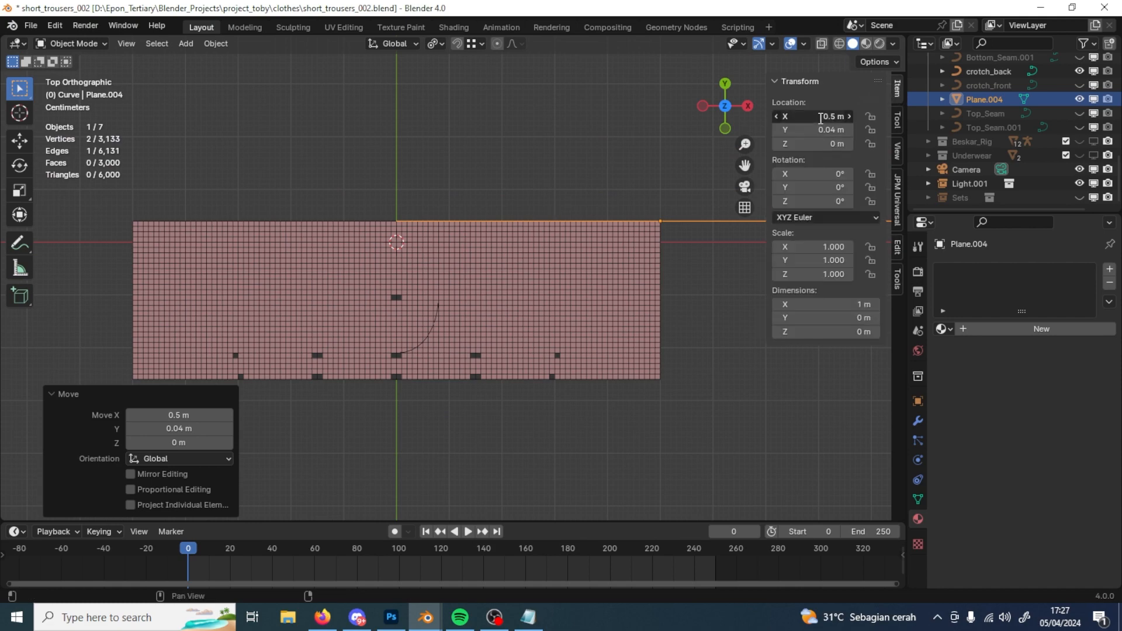
{"action": "type", "text": "0"}
{"action": "key", "text": "Return"}
{"action": "scroll", "coordinate": [529, 229], "scroll_direction": "up", "scroll_amount": 6}
{"action": "scroll", "coordinate": [528, 240], "scroll_direction": "down", "scroll_amount": 6}
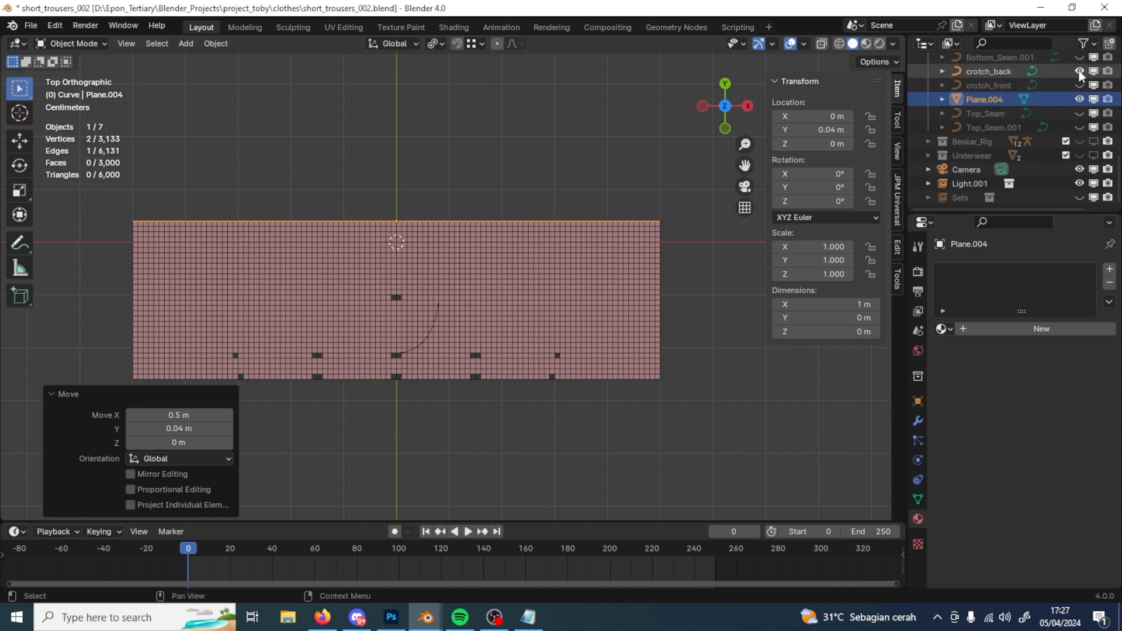
Step: Unhide Waistband_003.001 and open it in Edit Mode
{"action": "scroll", "coordinate": [1079, 70], "scroll_direction": "up", "scroll_amount": 2}
{"action": "scroll", "coordinate": [1079, 93], "scroll_direction": "up", "scroll_amount": 8}
{"action": "left_click", "coordinate": [1079, 141]}
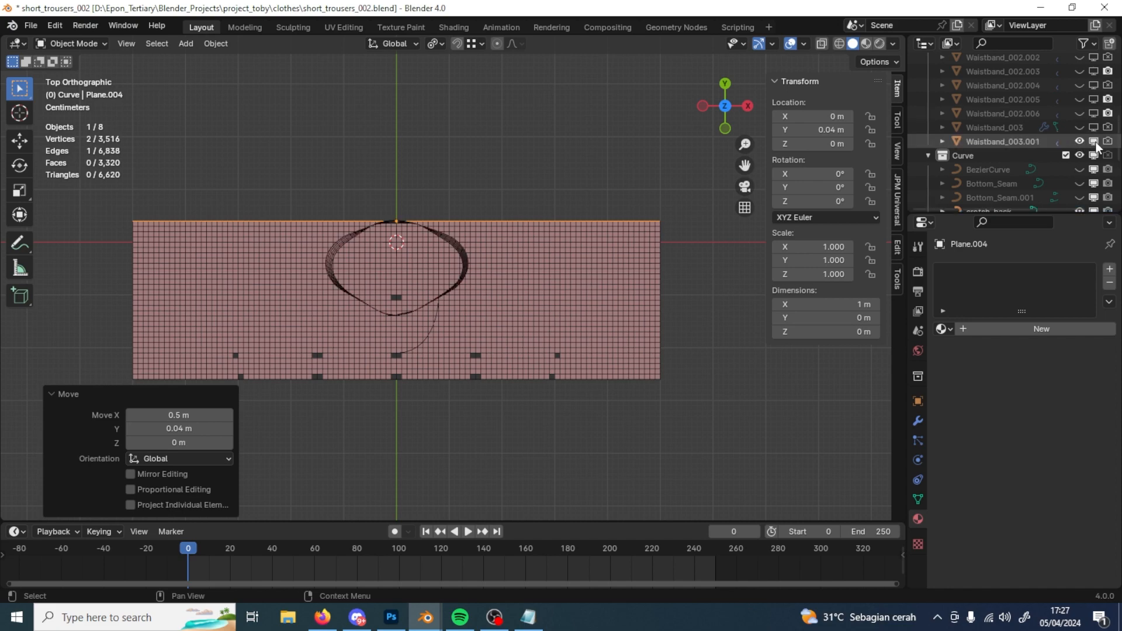
{"action": "middle_click_drag", "start_coordinate": [523, 367], "coordinate": [500, 230]}
{"action": "left_click", "coordinate": [470, 171]}
{"action": "scroll", "coordinate": [455, 208], "scroll_direction": "up", "scroll_amount": 4}
{"action": "key", "text": "Tab"}
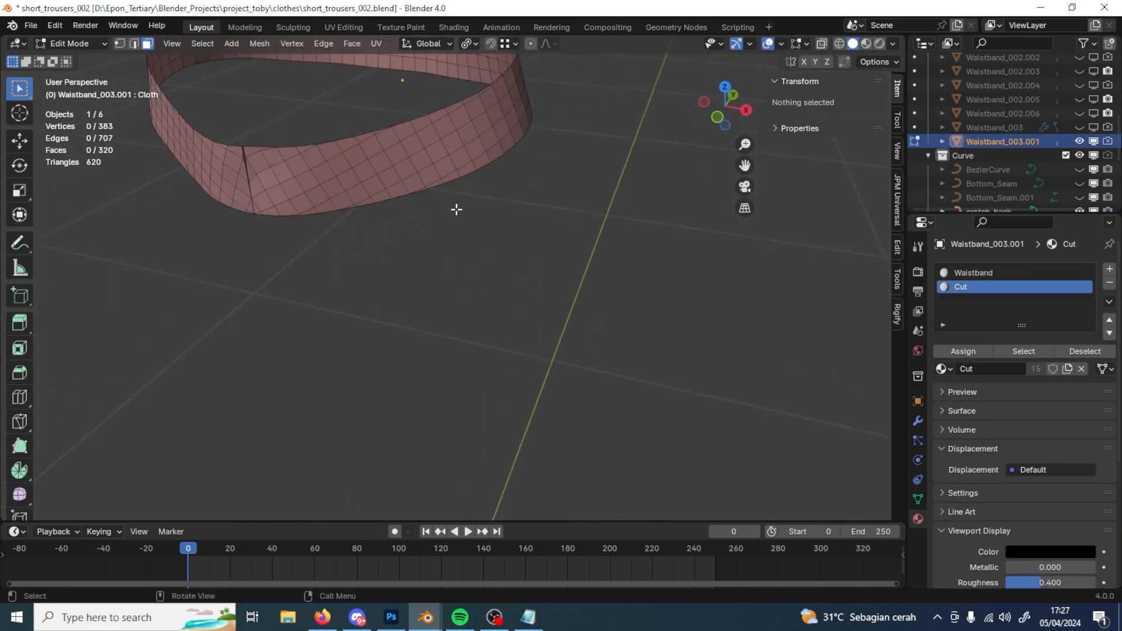
Step: Select all lower edges of Waistband_003.001 in edge mode, picking shortest paths around the band from its vertical seam
{"action": "key", "text": "2"}
{"action": "left_click", "coordinate": [436, 188], "text": "alt"}
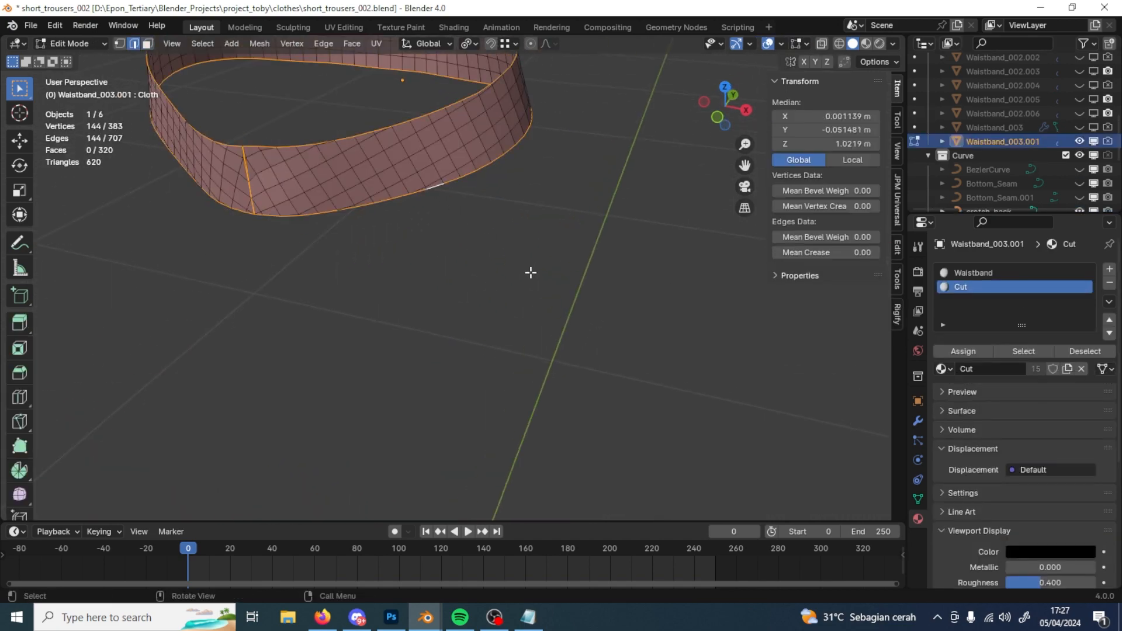
{"action": "left_click", "coordinate": [260, 216]}
{"action": "middle_click_drag", "start_coordinate": [537, 212], "coordinate": [383, 182]}
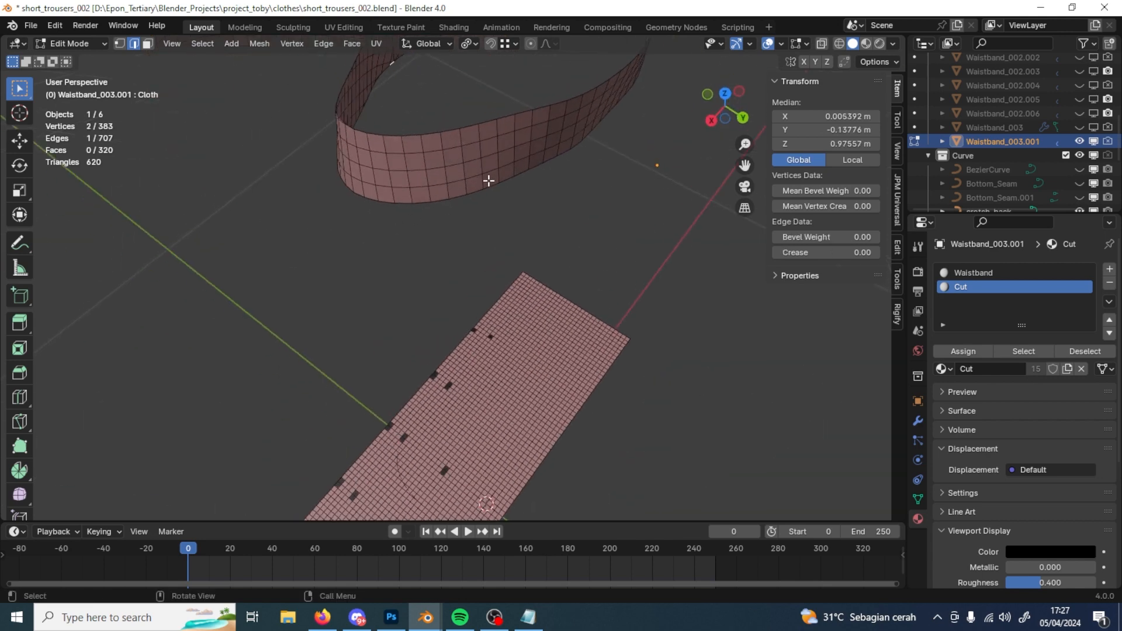
{"action": "middle_click_drag", "start_coordinate": [489, 181], "coordinate": [403, 150]}
{"action": "left_click", "coordinate": [604, 145], "text": "ctrl"}
{"action": "middle_click_drag", "start_coordinate": [672, 210], "coordinate": [479, 301], "text": "shift"}
{"action": "key", "text": "ctrl+z"}
{"action": "left_click", "coordinate": [374, 266], "text": "ctrl"}
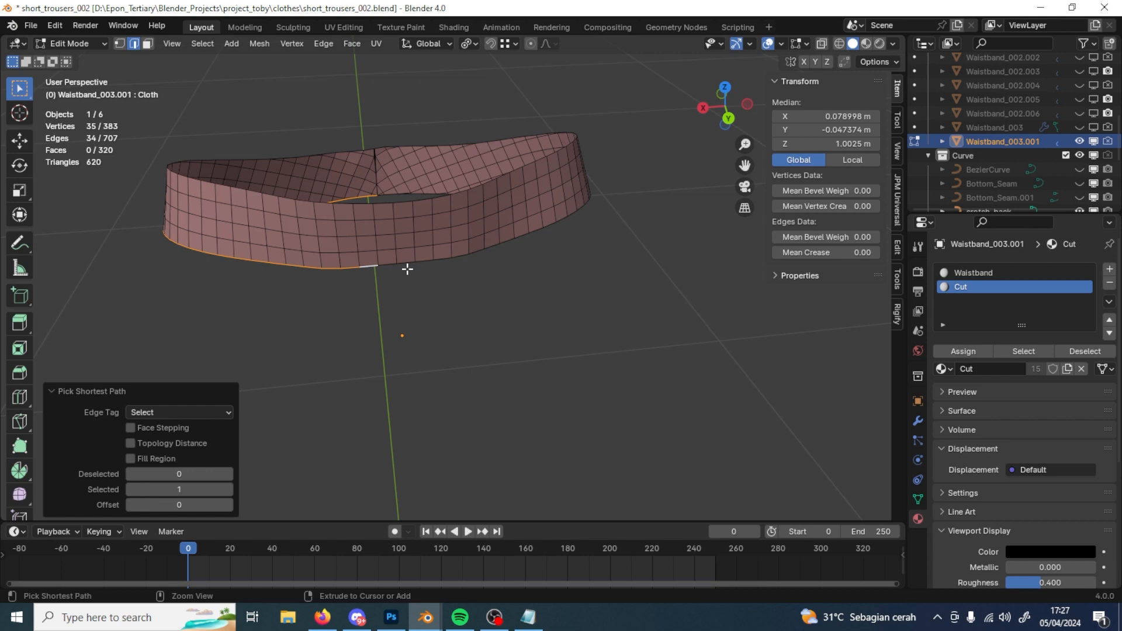
{"action": "left_click", "coordinate": [577, 218], "text": "ctrl"}
{"action": "middle_click_drag", "start_coordinate": [577, 218], "coordinate": [374, 220]}
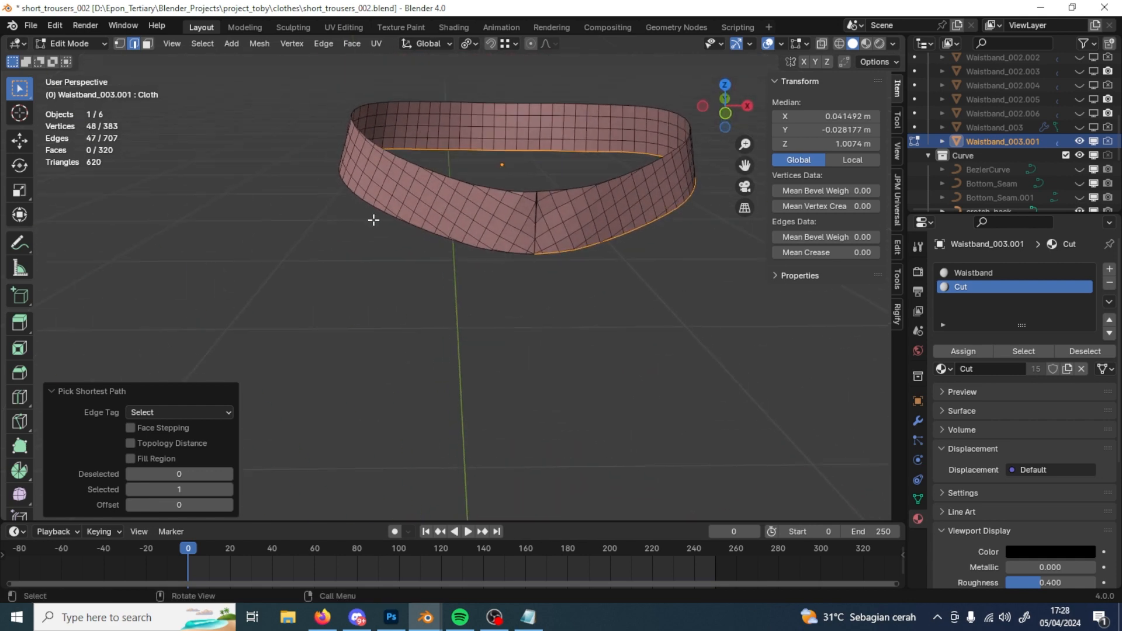
{"action": "left_click", "coordinate": [530, 257], "text": "ctrl"}
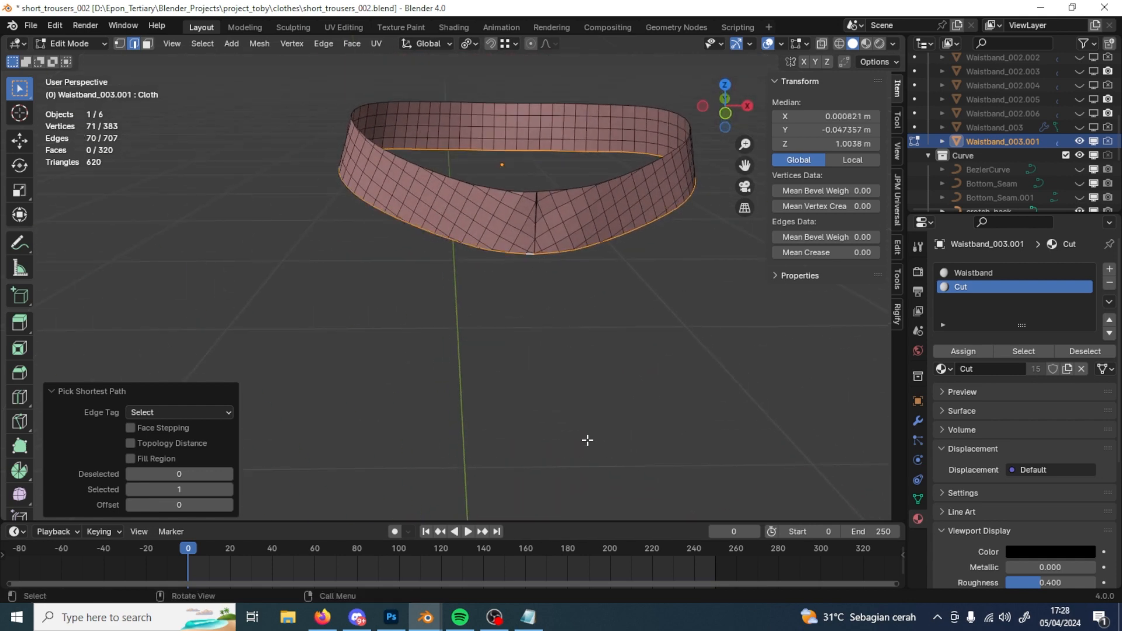
Step: Switch to Notepad, add the calculation "70cm/4 = 17.5cm" below the seat measurements, and return to Blender
{"action": "left_click", "coordinate": [528, 617]}
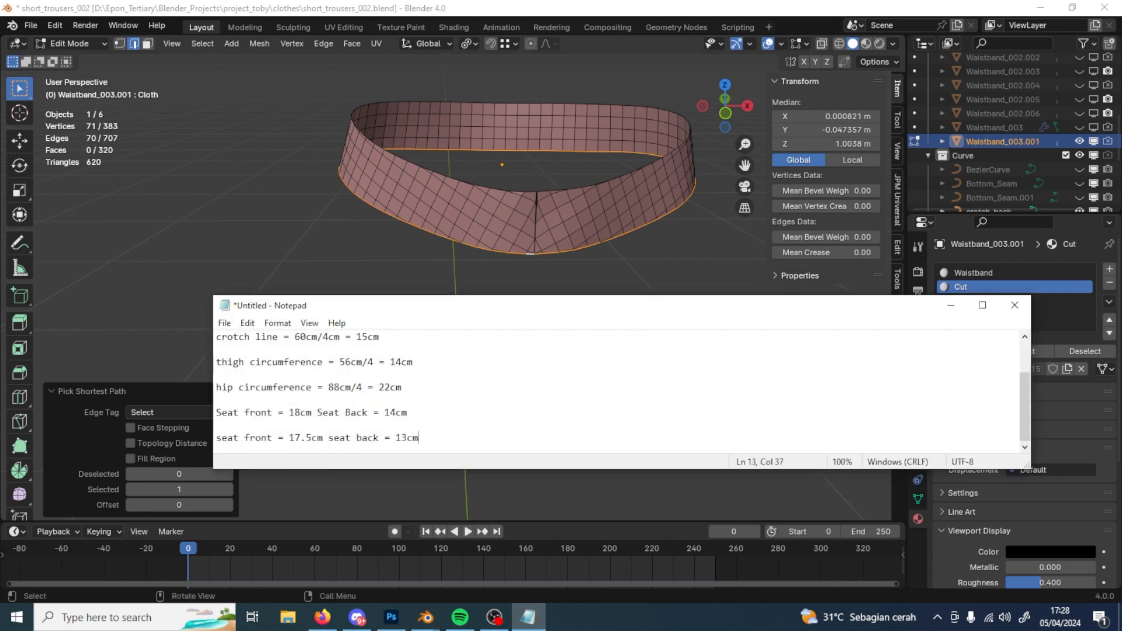
{"action": "key", "text": "Return"}
{"action": "key", "text": "Return"}
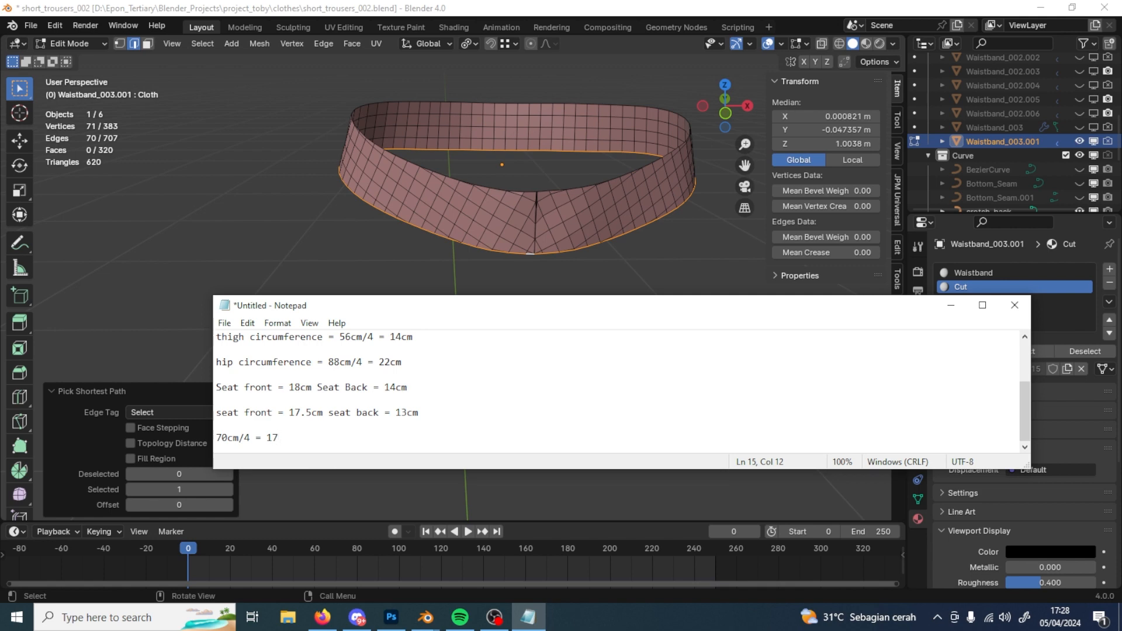
{"action": "type", "text": "cm,"}
{"action": "left_click", "coordinate": [951, 305]}
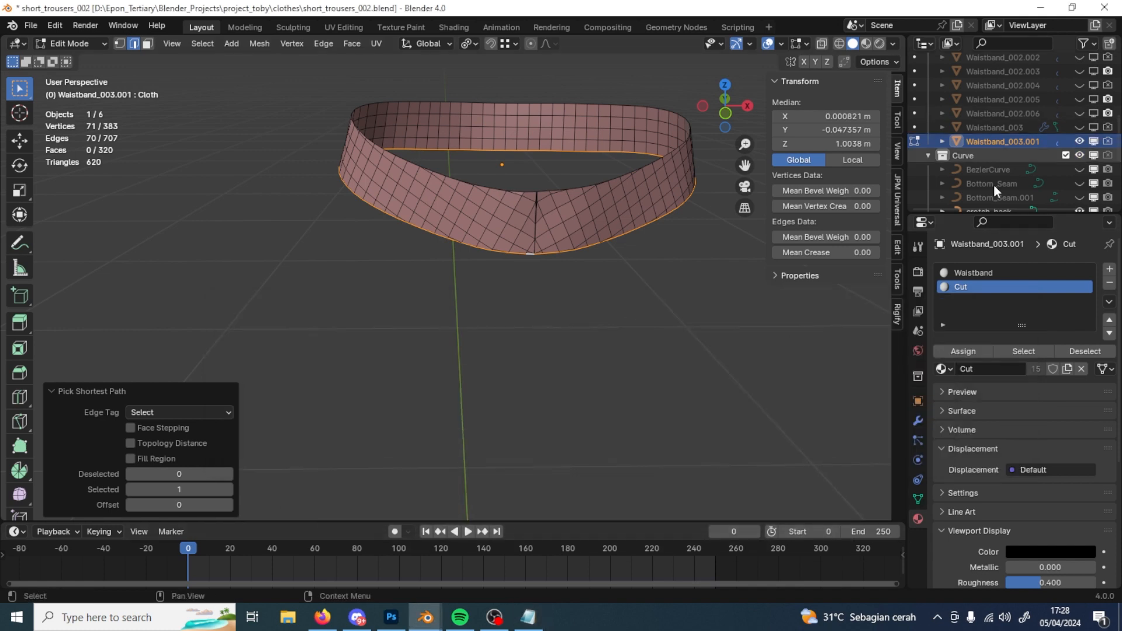
Step: Leave Edit Mode, hide Waistband_003.001, and open Plane.004 in Edit Mode from the top view
{"action": "key", "text": "Tab"}
{"action": "left_click_drag", "start_coordinate": [1079, 142], "coordinate": [1094, 142]}
{"action": "middle_click_drag", "start_coordinate": [520, 318], "coordinate": [522, 386]}
{"action": "scroll", "coordinate": [997, 105], "scroll_direction": "down", "scroll_amount": 5}
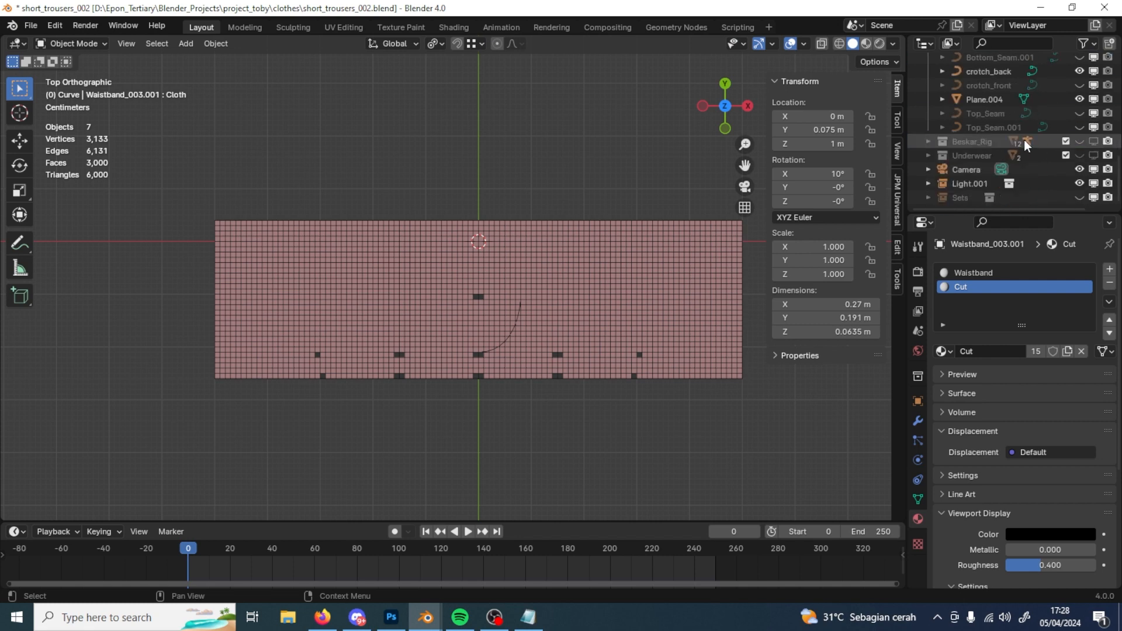
{"action": "left_click", "coordinate": [985, 99]}
{"action": "key", "text": "KP_Decimal"}
{"action": "key", "text": "Tab"}
Step: Subdivide Plane.004's edge once and delete the end vertex at X -0.5 m
{"action": "right_click", "coordinate": [395, 283]}
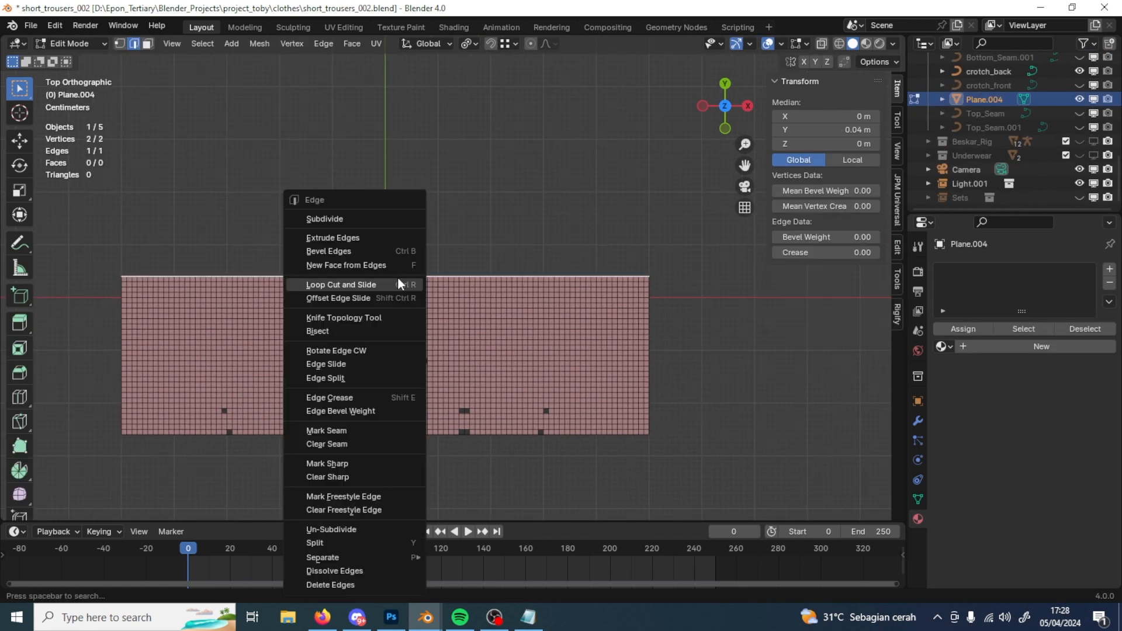
{"action": "left_click", "coordinate": [375, 220]}
{"action": "key", "text": "1"}
{"action": "left_click", "coordinate": [120, 277]}
{"action": "key", "text": "x"}
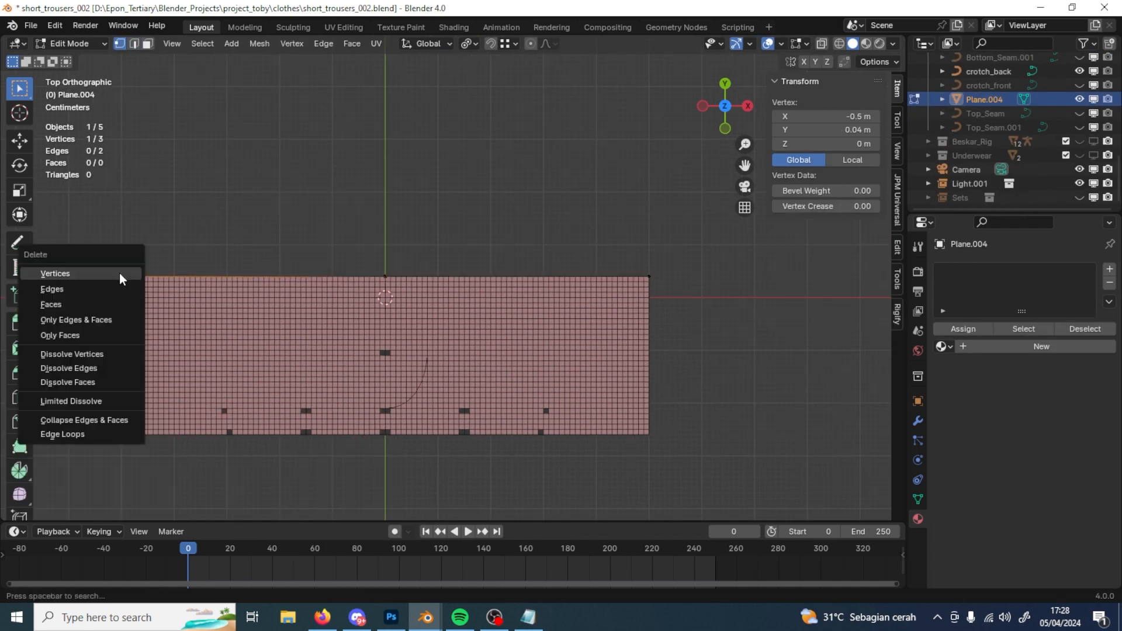
{"action": "left_click", "coordinate": [122, 272]}
Step: Turn on snapping and move the edge's far end vertex along the grid's upper edge to X 0.14 m
{"action": "left_click", "coordinate": [386, 276]}
{"action": "left_click", "coordinate": [650, 276]}
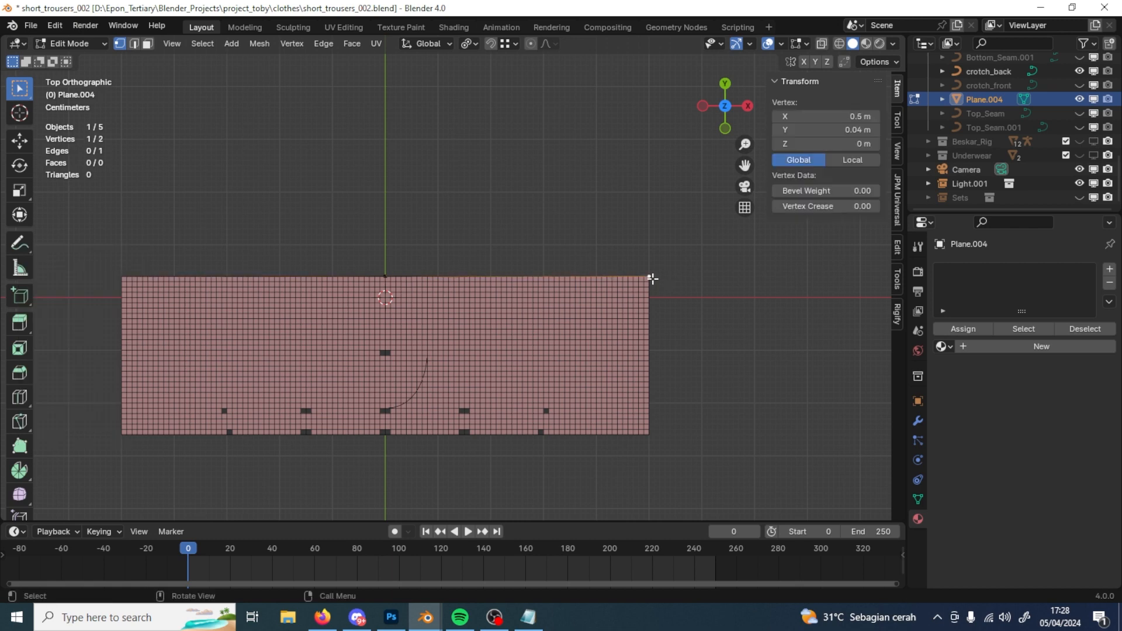
{"action": "key", "text": "g"}
{"action": "left_click", "coordinate": [435, 279]}
{"action": "left_click", "coordinate": [491, 44]}
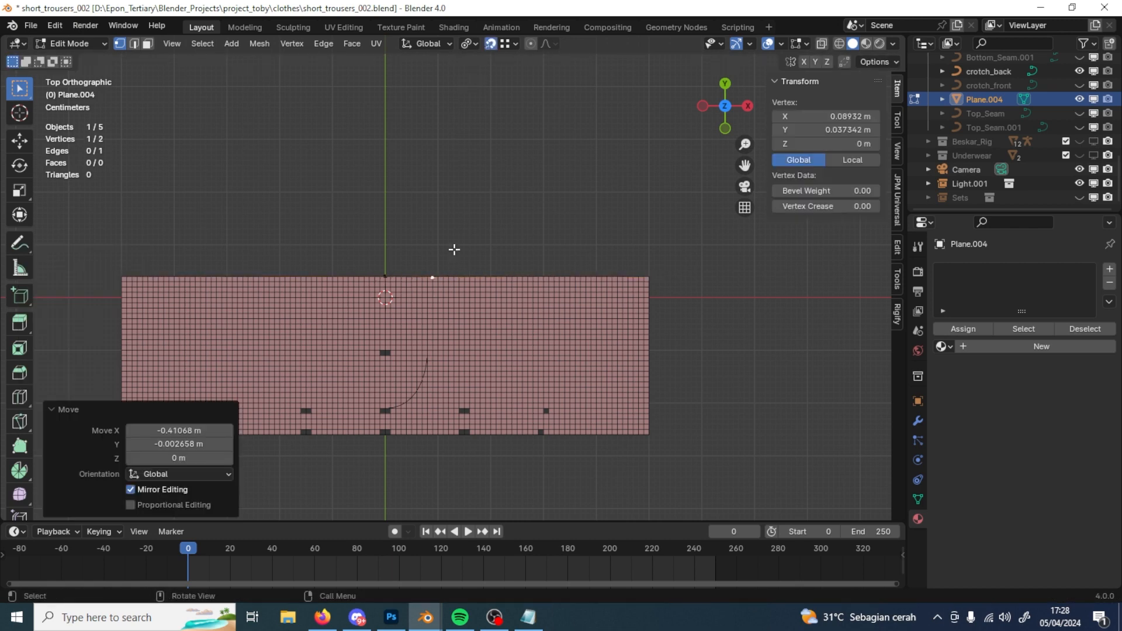
{"action": "scroll", "coordinate": [447, 276], "scroll_direction": "up", "scroll_amount": 4}
{"action": "key", "text": "g"}
{"action": "left_click", "coordinate": [469, 273]}
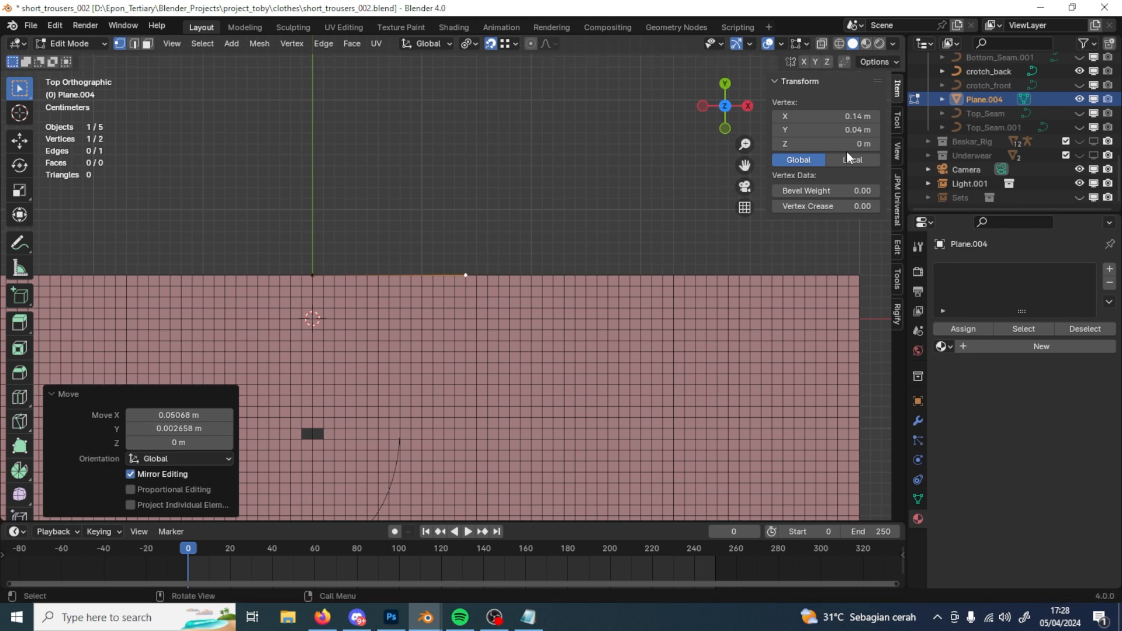
Step: Move the end vertex farther out along the grid's upper edge and set its X to 0.175 m
{"action": "key", "text": "g"}
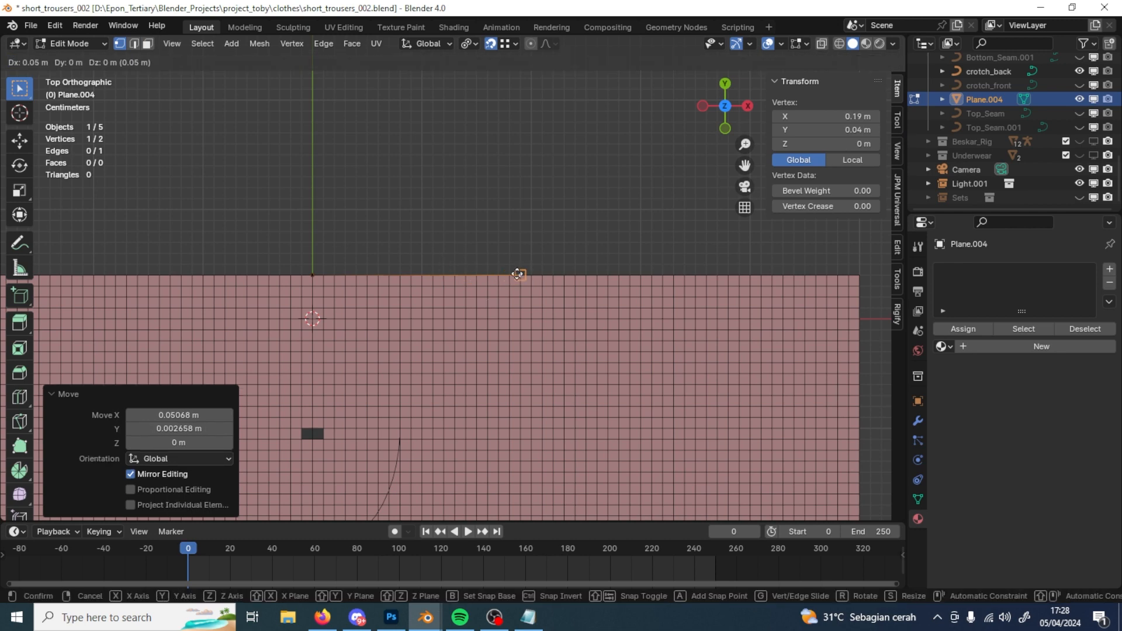
{"action": "left_click", "coordinate": [499, 275]}
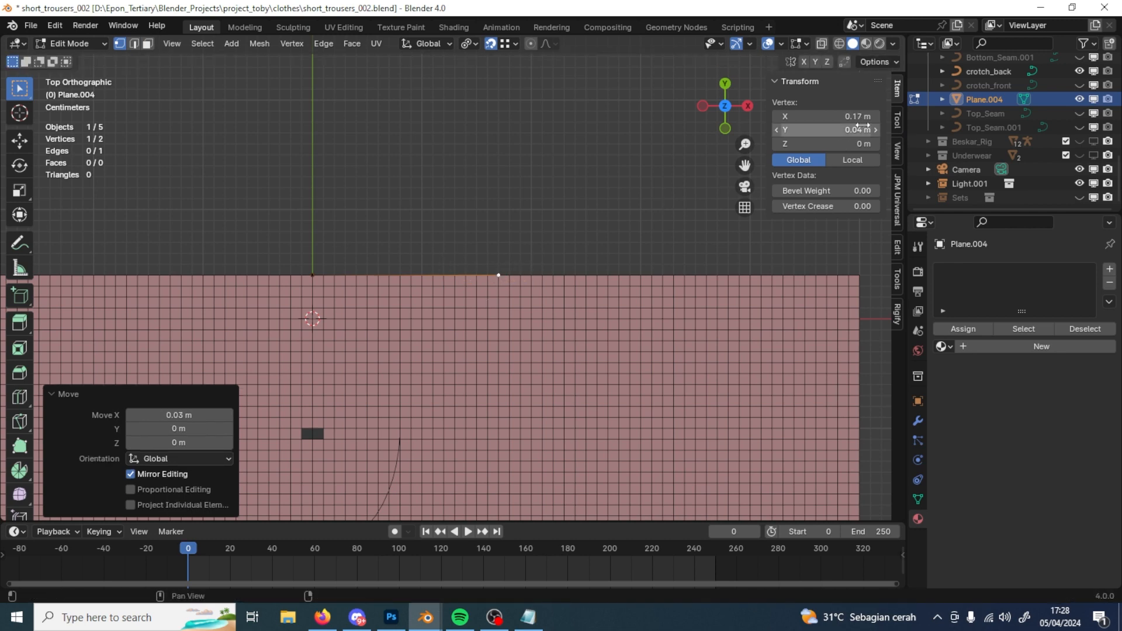
{"action": "left_click", "coordinate": [793, 116]}
{"action": "left_click", "coordinate": [793, 116]}
{"action": "type", "text": "5"}
{"action": "key", "text": "Return"}
Step: Extrude the vertex at the Y axis and move the new vertex -0.14 m along Y
{"action": "left_click", "coordinate": [312, 274]}
{"action": "middle_click_drag", "start_coordinate": [312, 275], "coordinate": [371, 242], "text": "shift"}
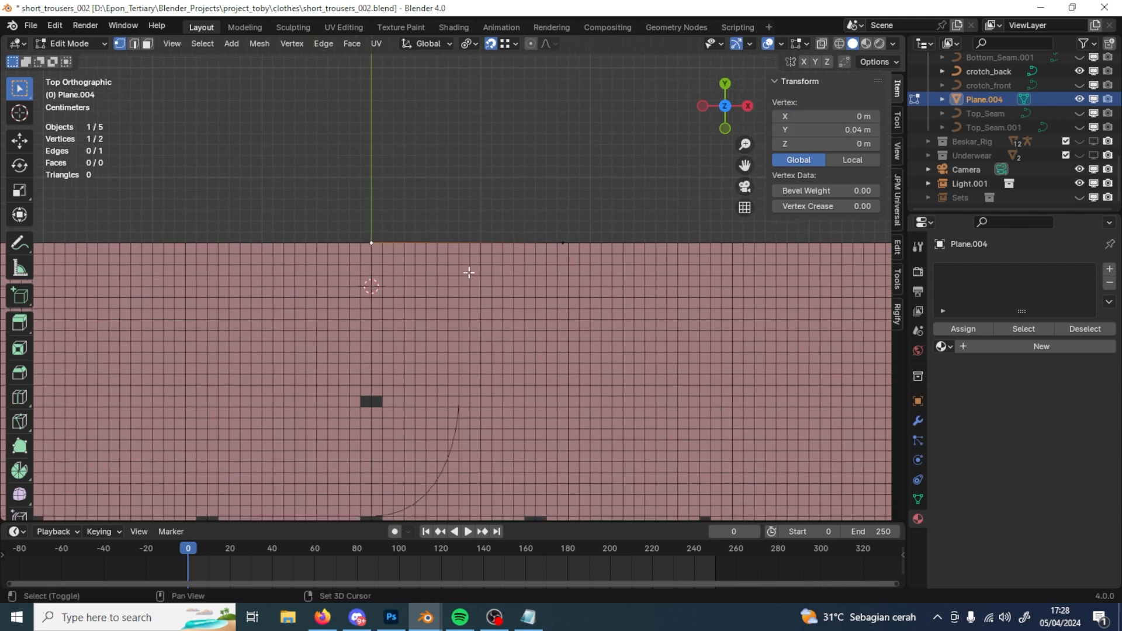
{"action": "key", "text": "e"}
{"action": "right_click", "coordinate": [363, 200]}
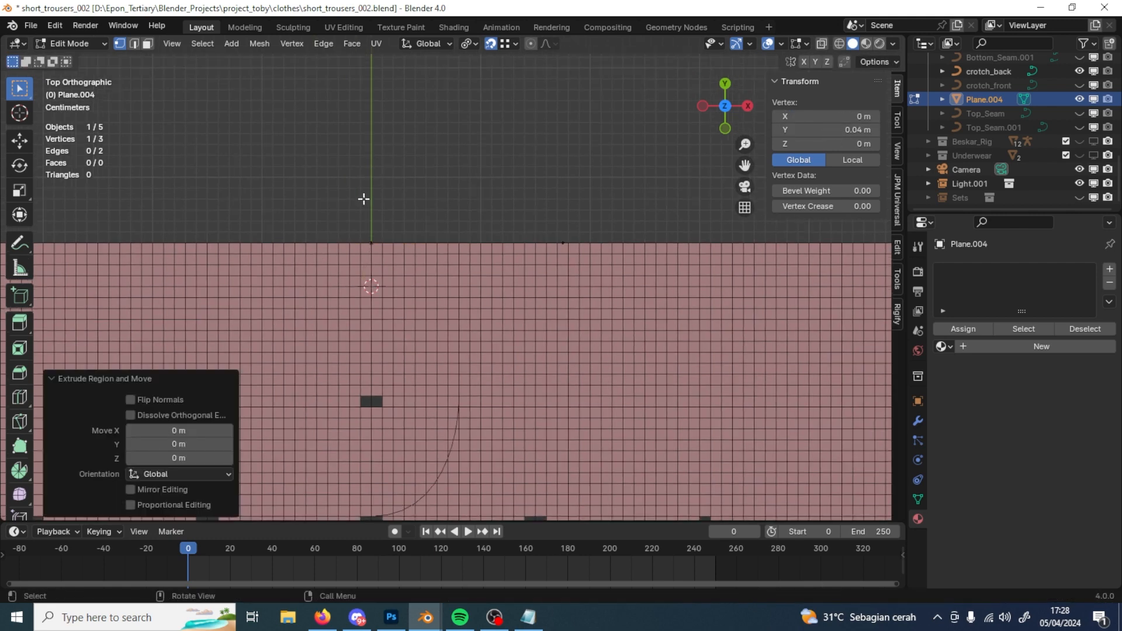
{"action": "key", "text": "g"}
{"action": "key", "text": "y"}
{"action": "left_click", "coordinate": [354, 310]}
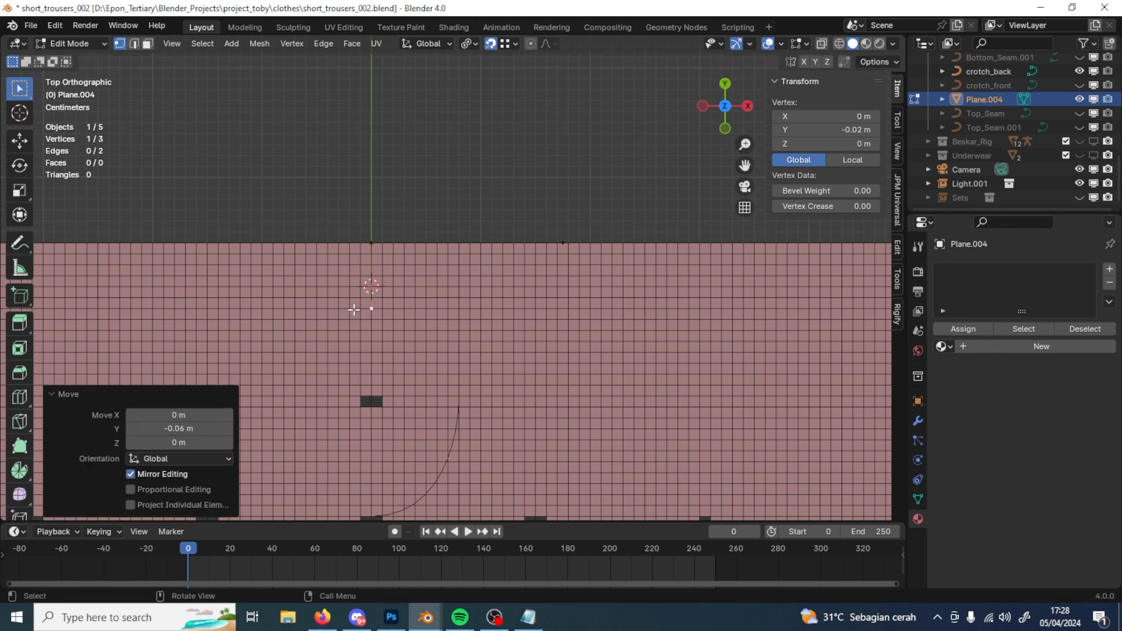
{"action": "left_click", "coordinate": [188, 428]}
{"action": "type", "text": "-14"}
{"action": "key", "text": "Return"}
{"action": "middle_click_drag", "start_coordinate": [394, 313], "coordinate": [411, 263], "text": "shift"}
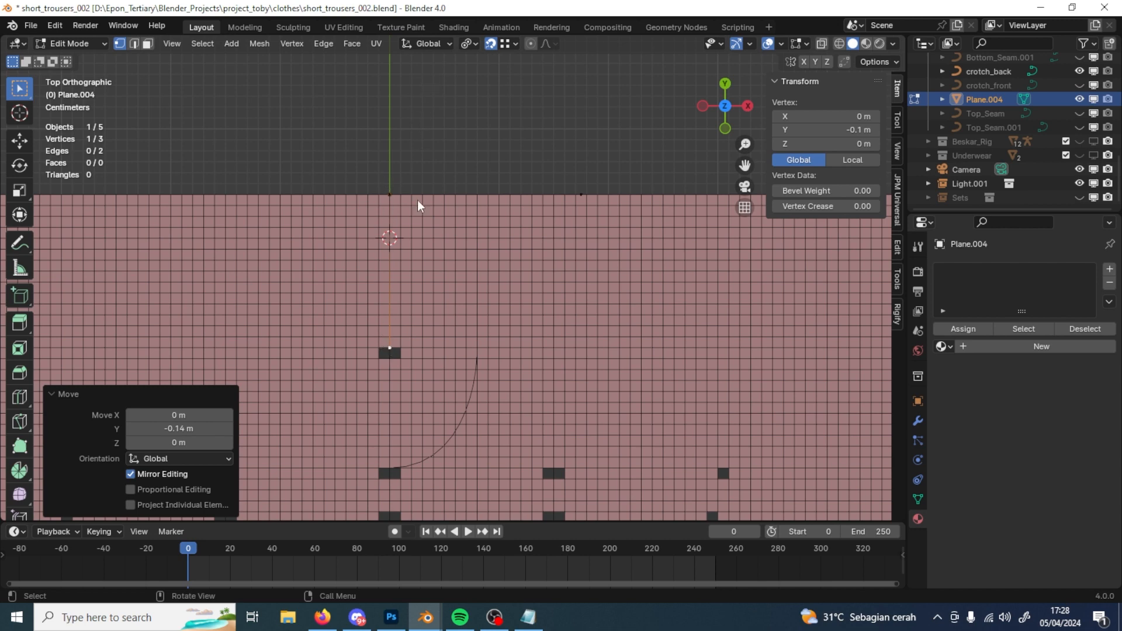
Step: Leave Edit Mode and move Plane.004 0.08 m along X so its vertical edge lines up with crotch_back
{"action": "key", "text": "Tab"}
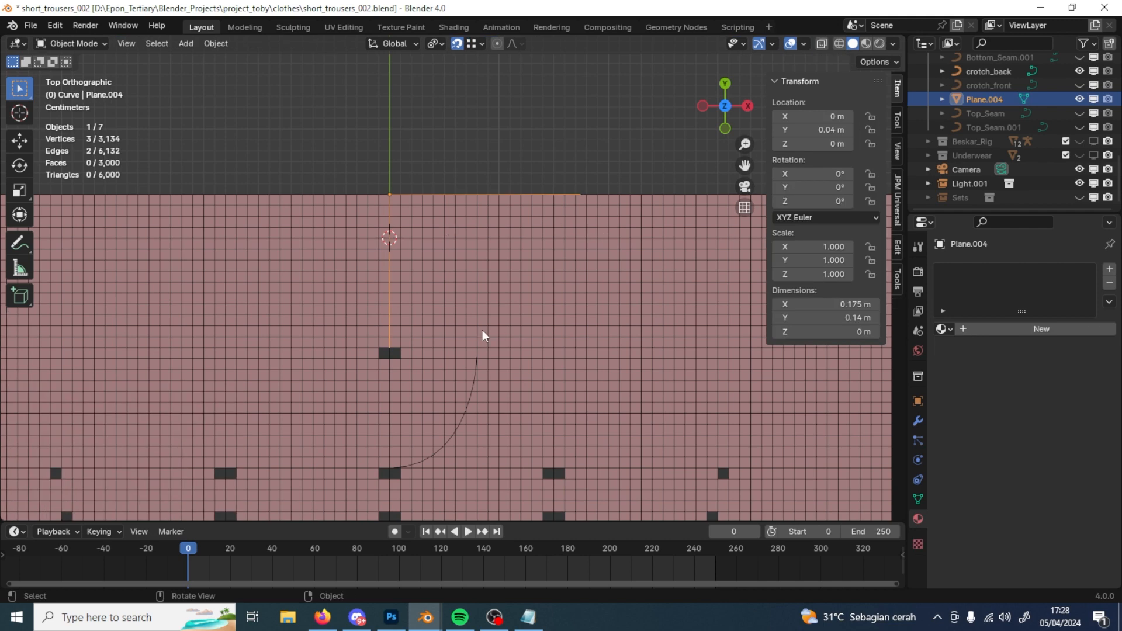
{"action": "middle_click_drag", "start_coordinate": [472, 233], "coordinate": [448, 289], "text": "shift"}
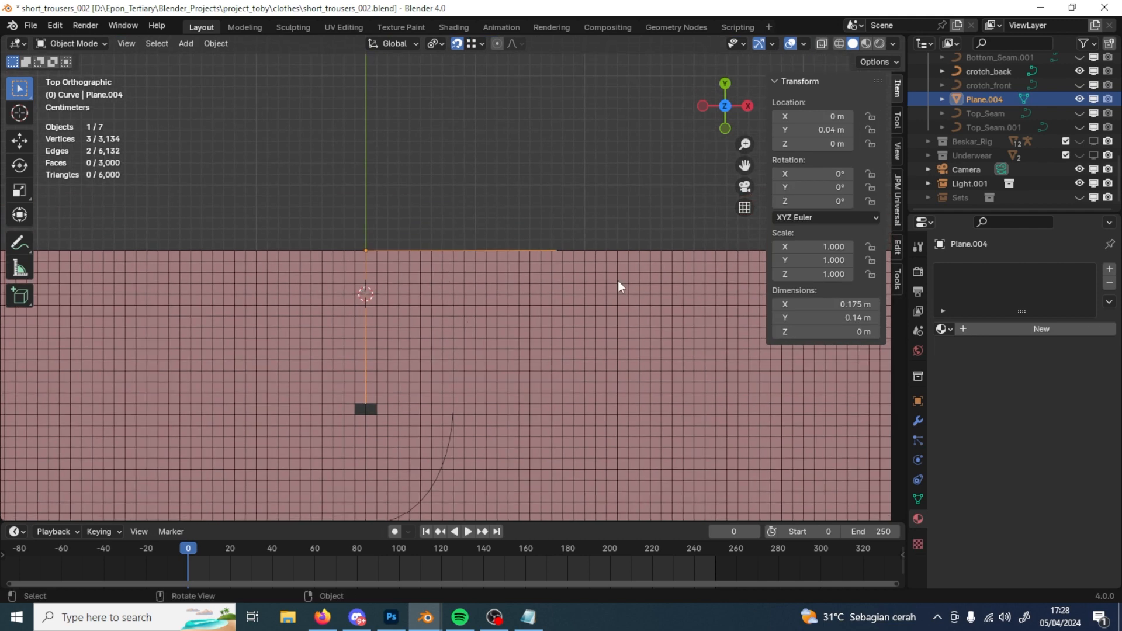
{"action": "key", "text": "r"}
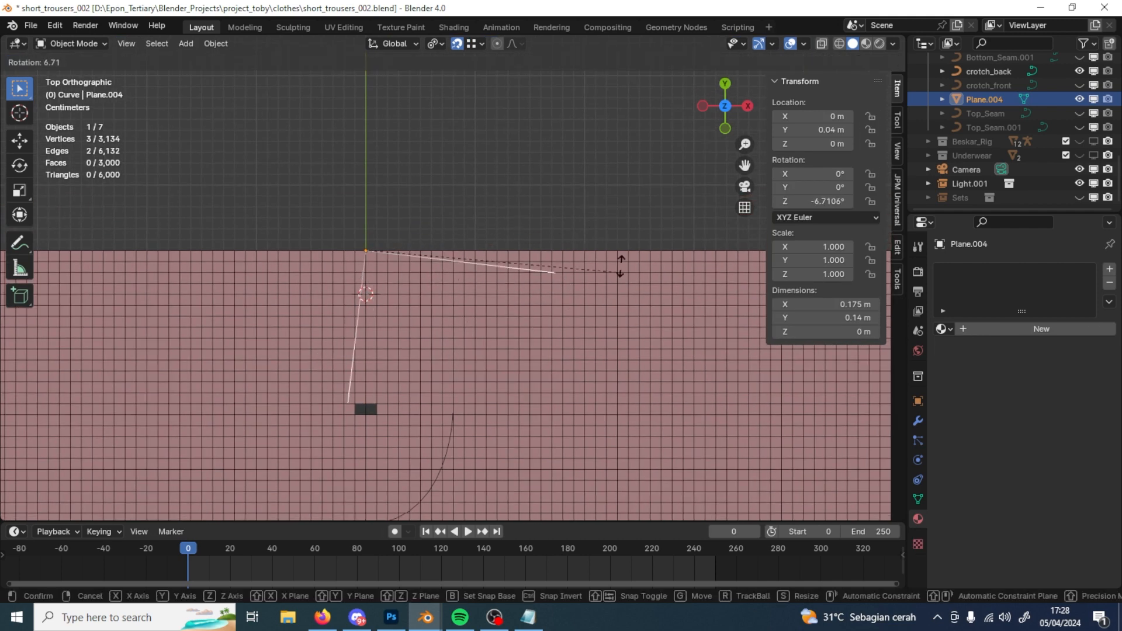
{"action": "key", "text": "Escape"}
{"action": "key", "text": "g"}
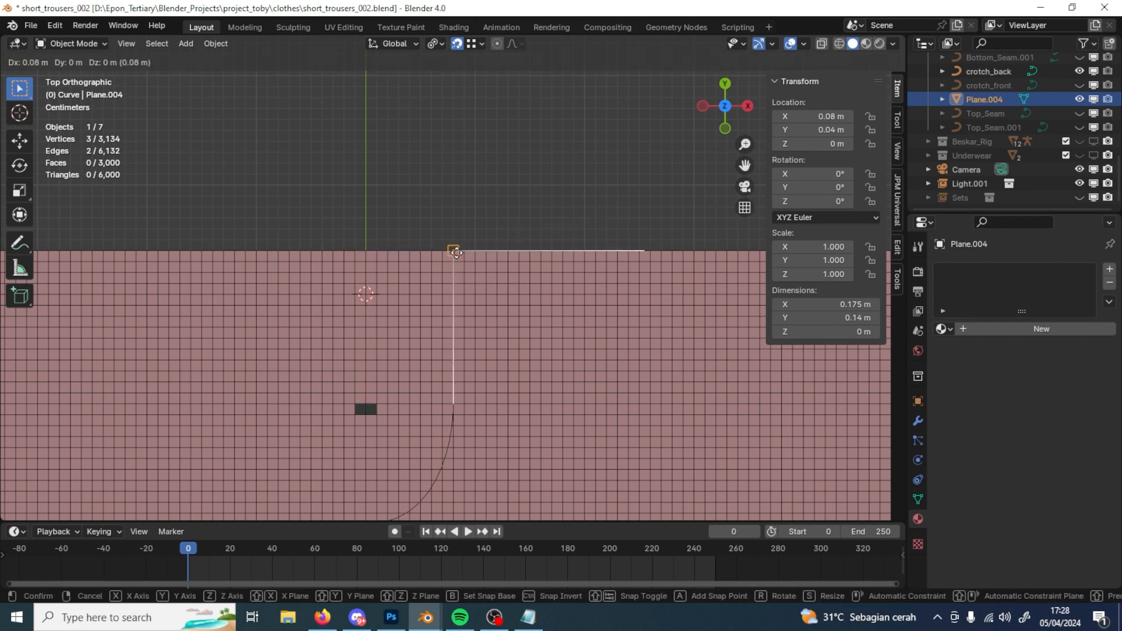
{"action": "key", "text": "Escape"}
{"action": "key", "text": "g"}
{"action": "left_click", "coordinate": [457, 255]}
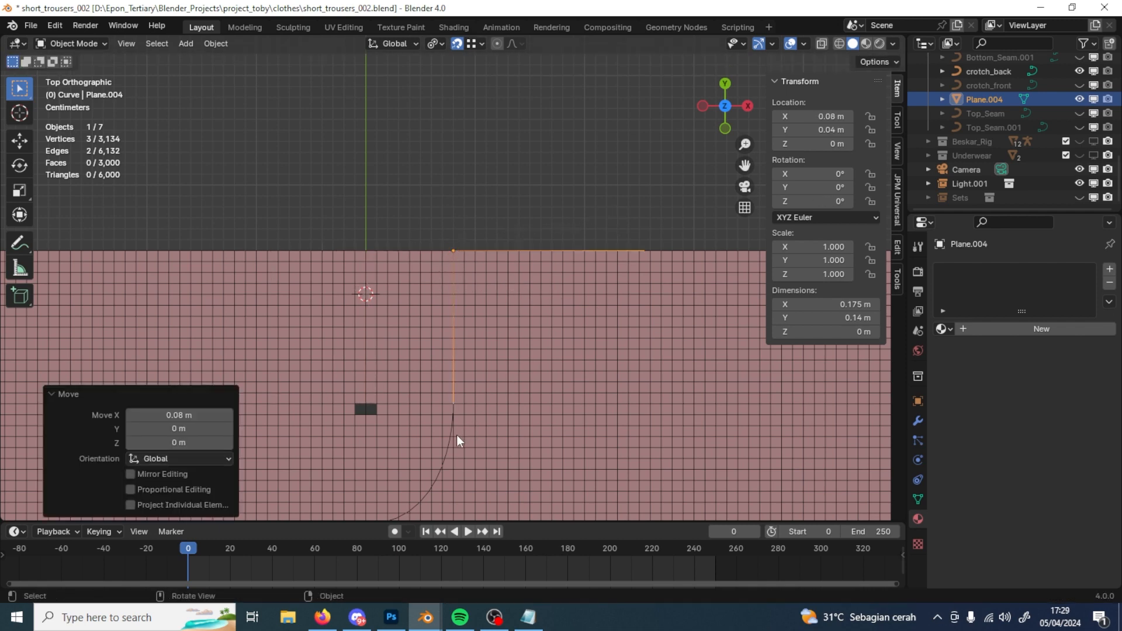
Step: Open crotch_back in Edit Mode and select its upper end point on the grid's upper edge
{"action": "left_click", "coordinate": [450, 439]}
{"action": "key", "text": "Tab"}
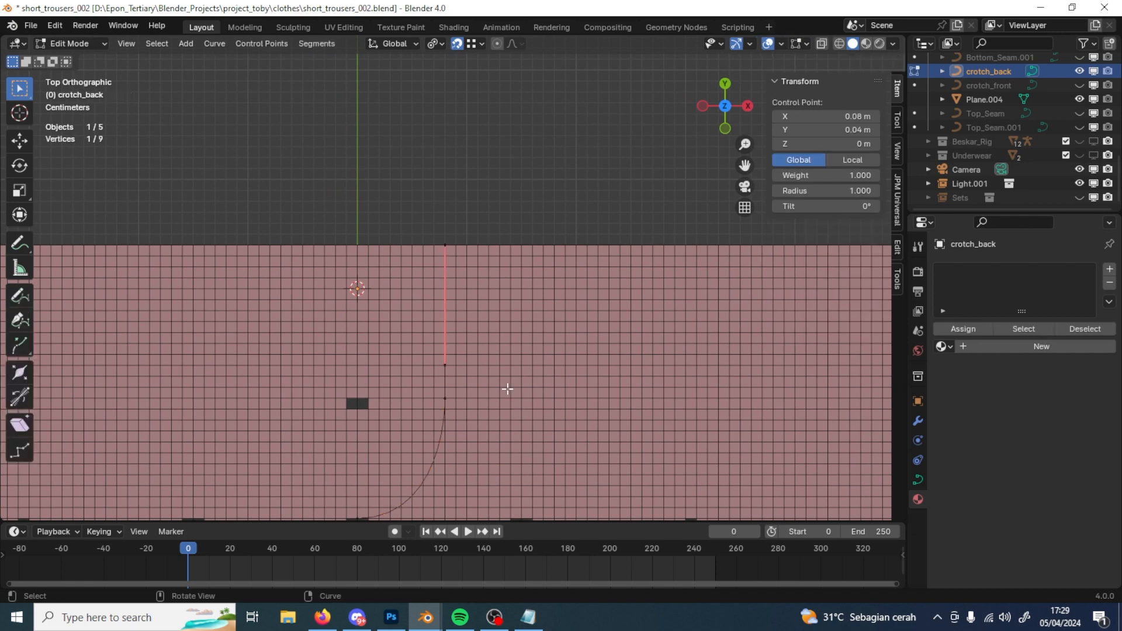
{"action": "left_click", "coordinate": [441, 246]}
{"action": "middle_click_drag", "start_coordinate": [483, 263], "coordinate": [461, 244], "text": "shift"}
{"action": "scroll", "coordinate": [453, 238], "scroll_direction": "up", "scroll_amount": 2}
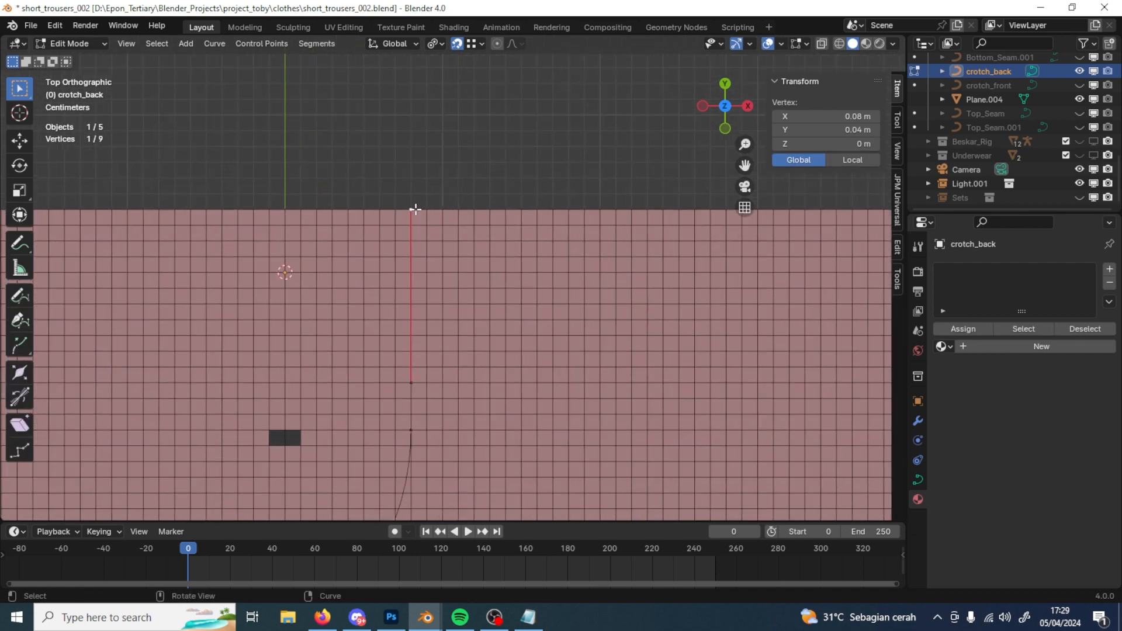
{"action": "key", "text": "g"}
{"action": "right_click", "coordinate": [422, 209]}
{"action": "key", "text": "ctrl+z"}
{"action": "key", "text": "ctrl+z"}
{"action": "left_click", "coordinate": [413, 216]}
{"action": "key", "text": "g"}
{"action": "right_click", "coordinate": [425, 221]}
{"action": "key", "text": "ctrl+z"}
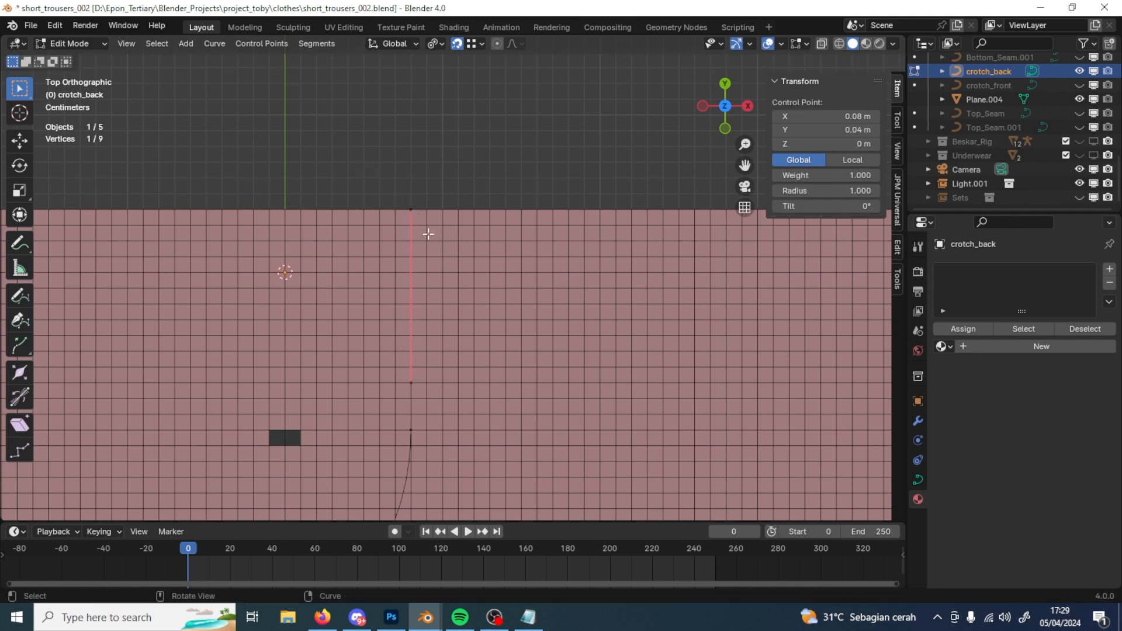
Step: Move crotch_back's upper control point along the grid's upper edge to X 0.12 m
{"action": "key", "text": "g"}
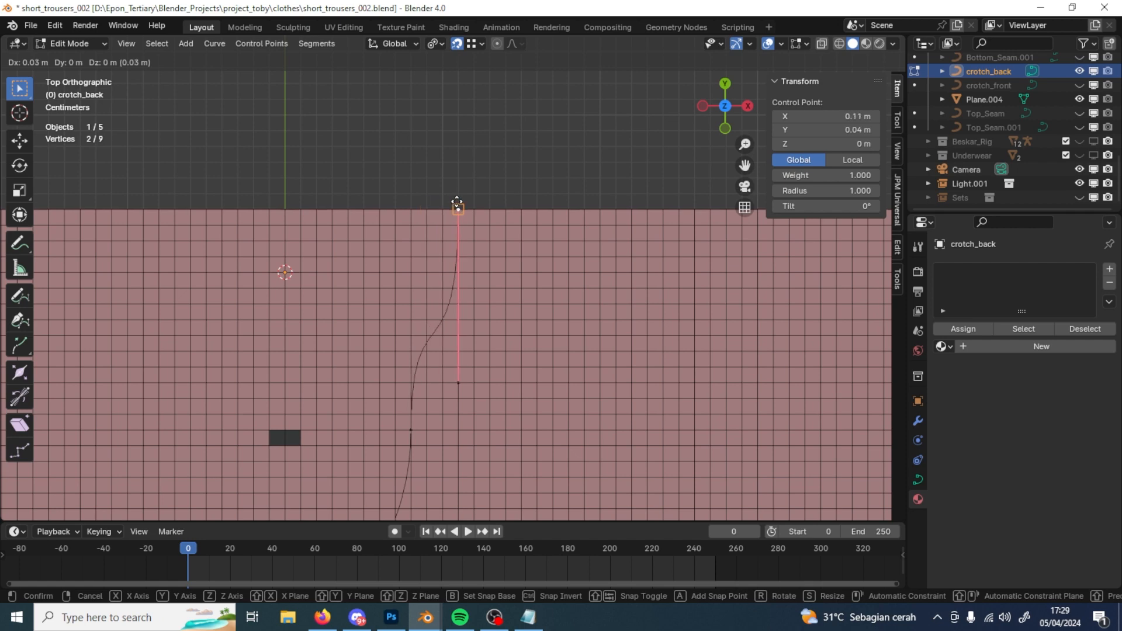
{"action": "left_click", "coordinate": [458, 203]}
{"action": "key", "text": "g"}
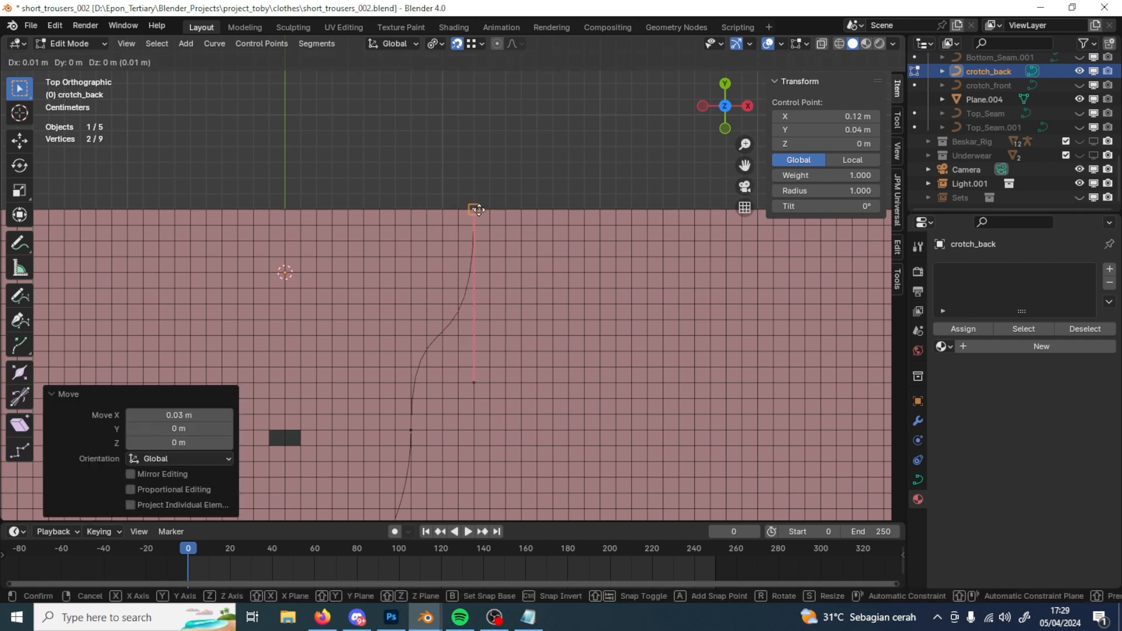
{"action": "left_click", "coordinate": [477, 211]}
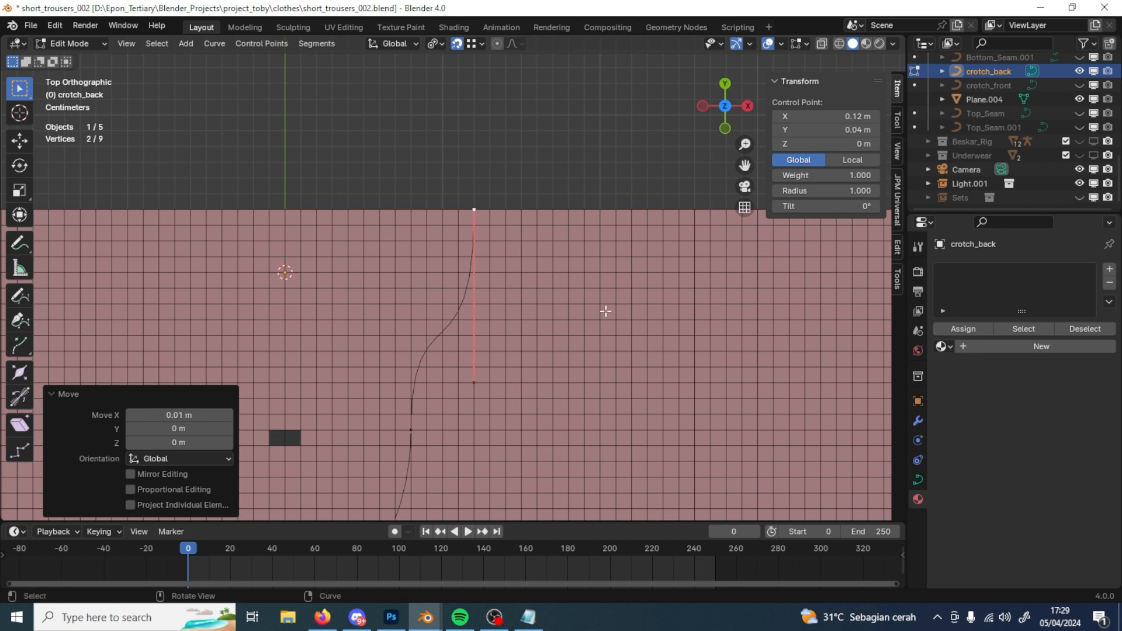
Step: Measure crotch_back's curve length and check it against the seat measurements in Notepad
{"action": "left_click", "coordinate": [889, 153]}
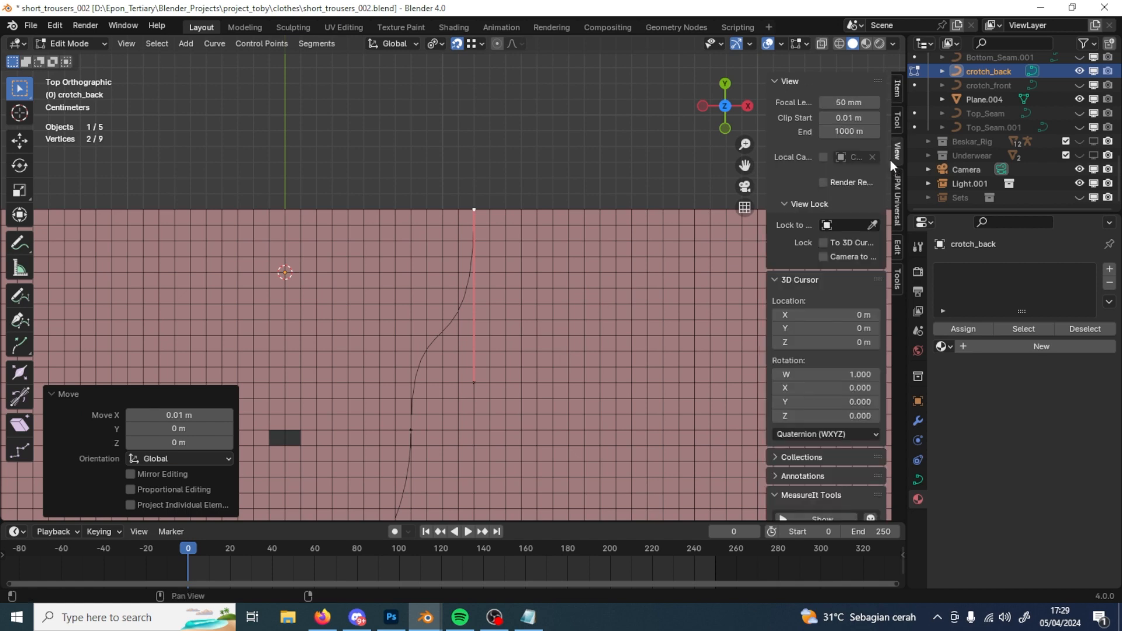
{"action": "left_click", "coordinate": [893, 250]}
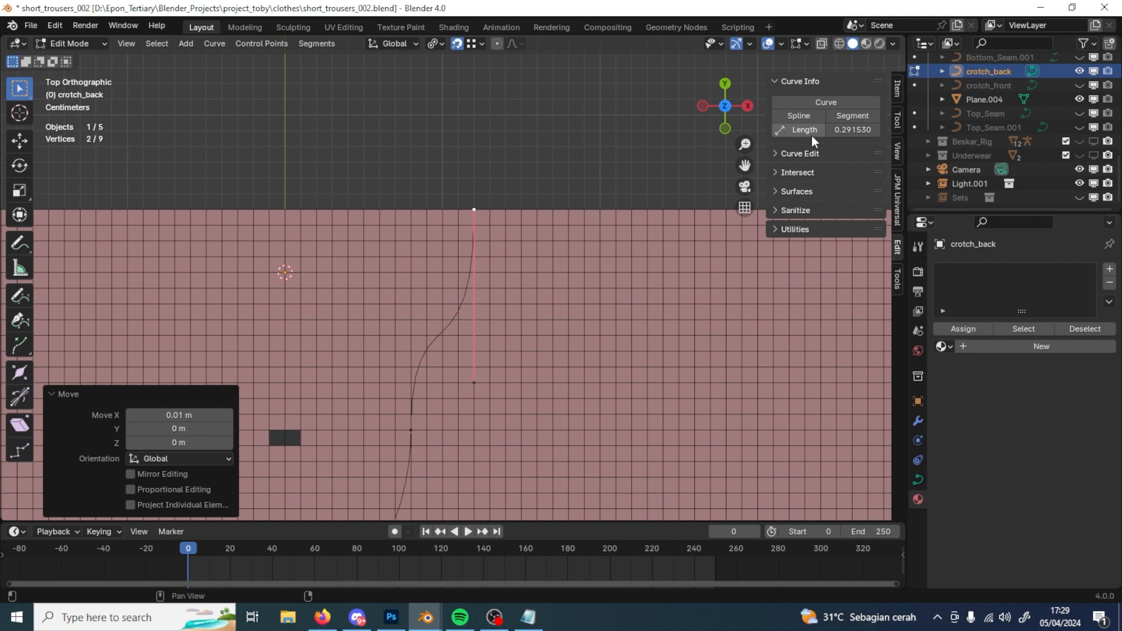
{"action": "scroll", "coordinate": [489, 369], "scroll_direction": "down", "scroll_amount": 3}
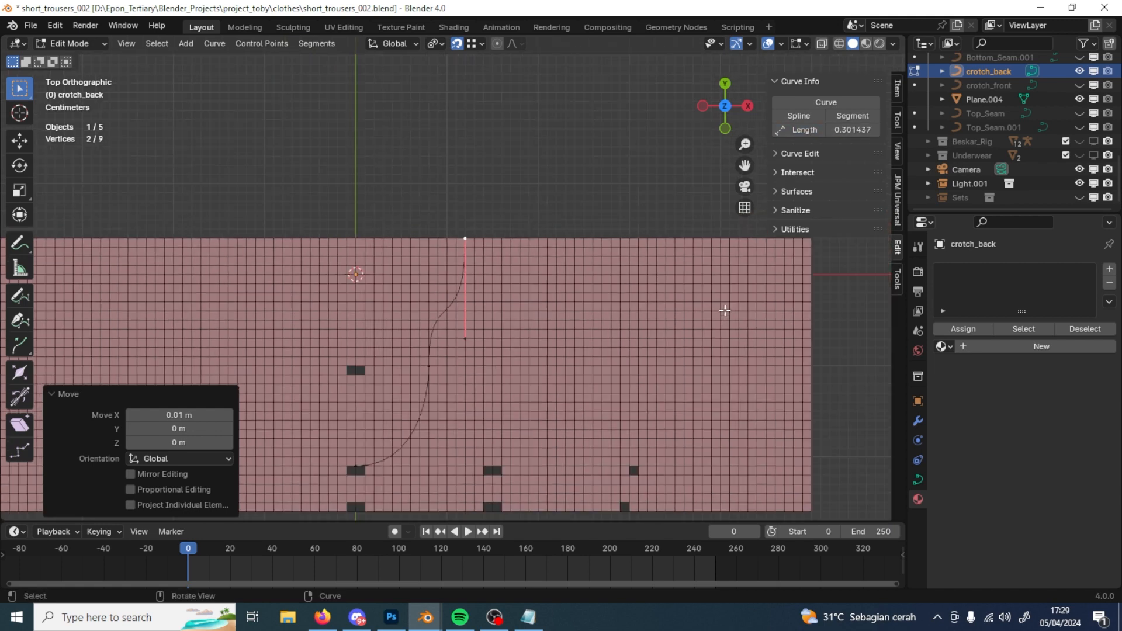
{"action": "key", "text": "alt+Tab"}
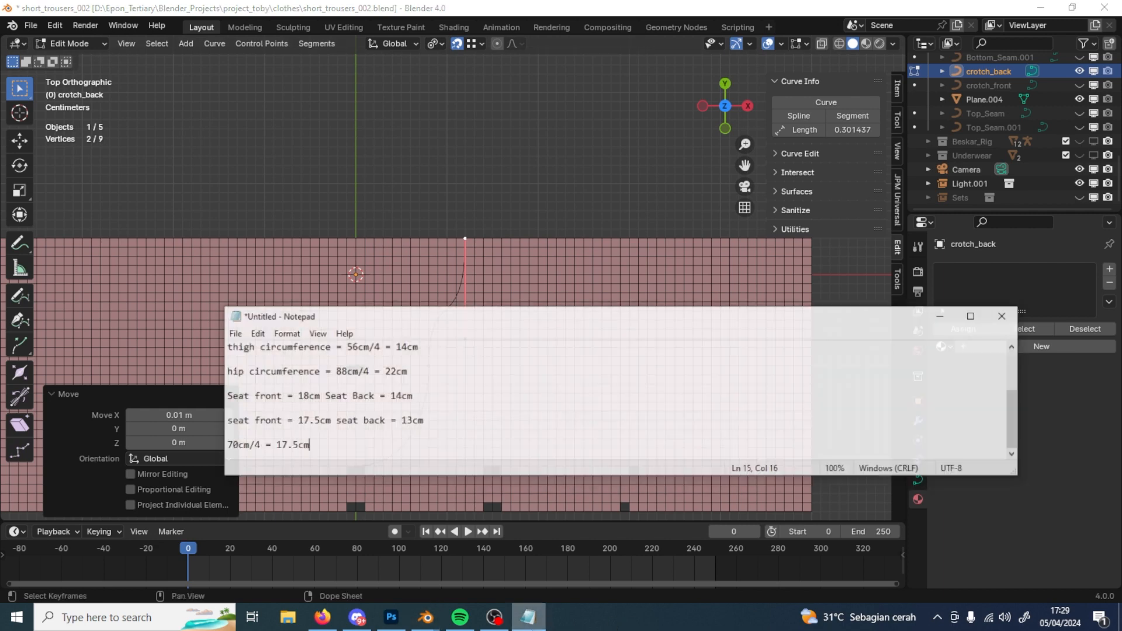
{"action": "scroll", "coordinate": [426, 412], "scroll_direction": "up", "scroll_amount": 2}
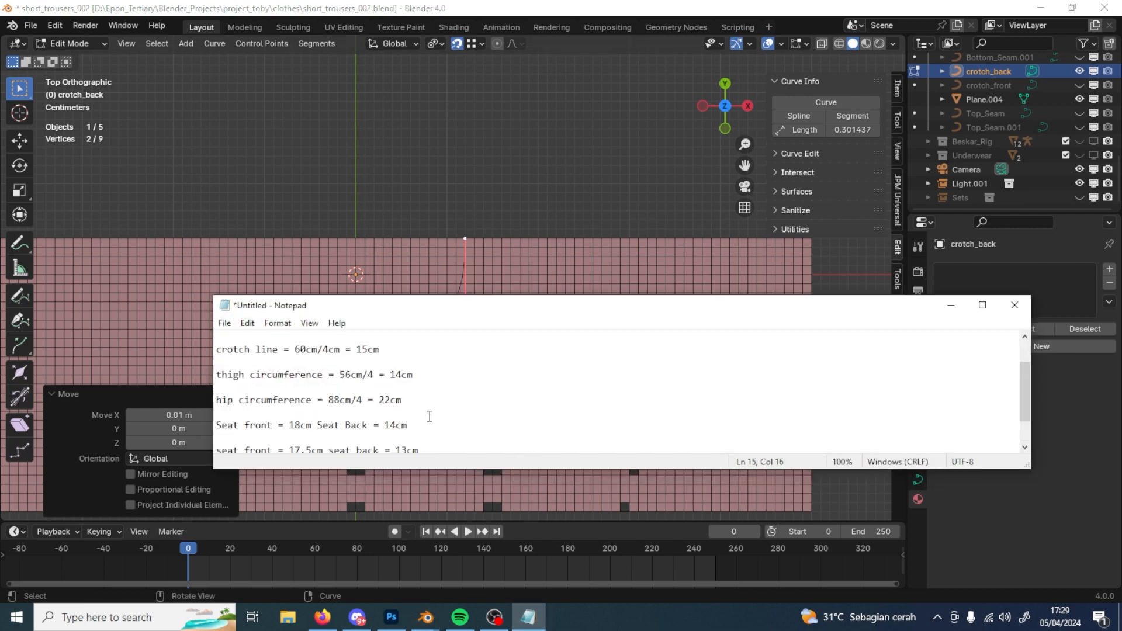
{"action": "left_click", "coordinate": [951, 305]}
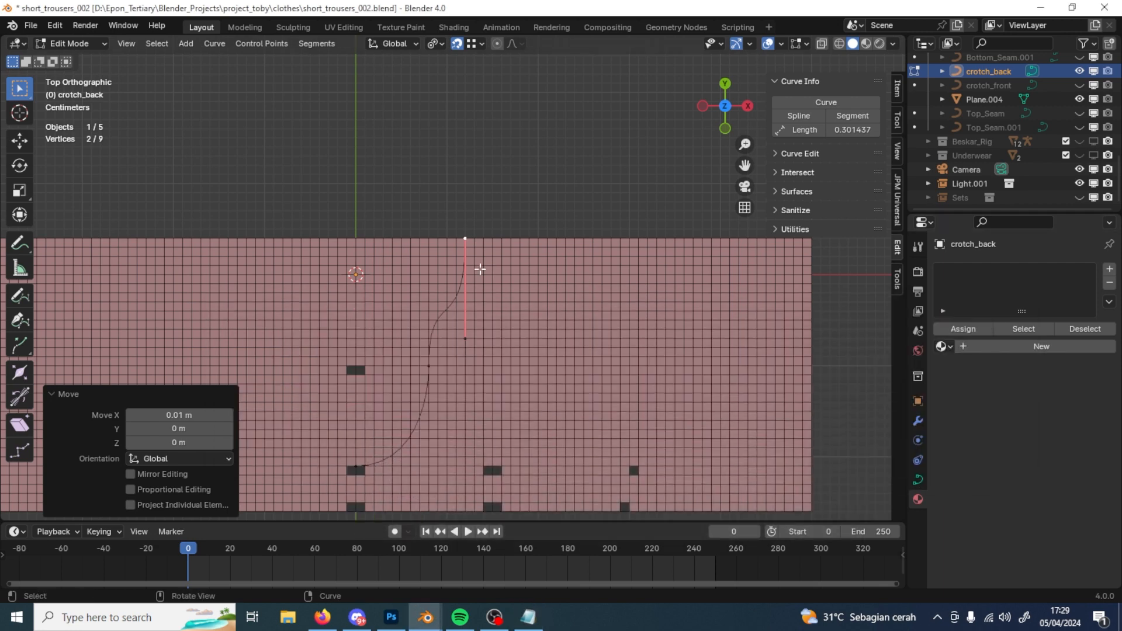
Step: Try to move the upper handle of crotch_back's middle control point up to the curve's upper end point
{"action": "scroll", "coordinate": [521, 339], "scroll_direction": "up", "scroll_amount": 2}
{"action": "middle_click_drag", "start_coordinate": [541, 390], "coordinate": [519, 283], "text": "shift"}
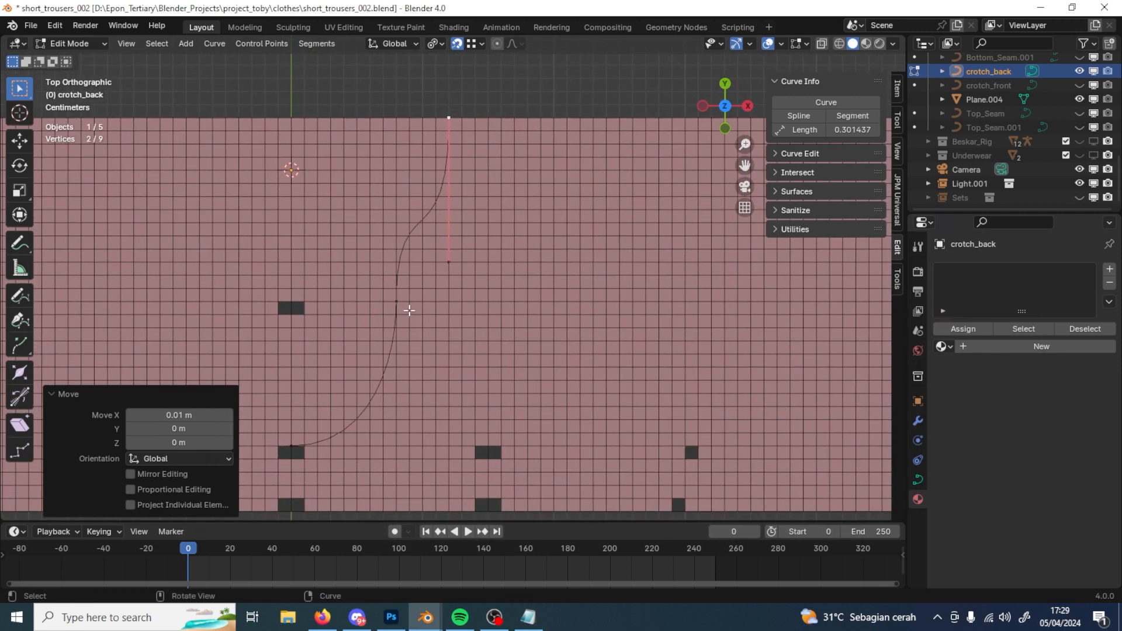
{"action": "left_click", "coordinate": [409, 317]}
{"action": "left_click", "coordinate": [397, 183]}
{"action": "key", "text": "g"}
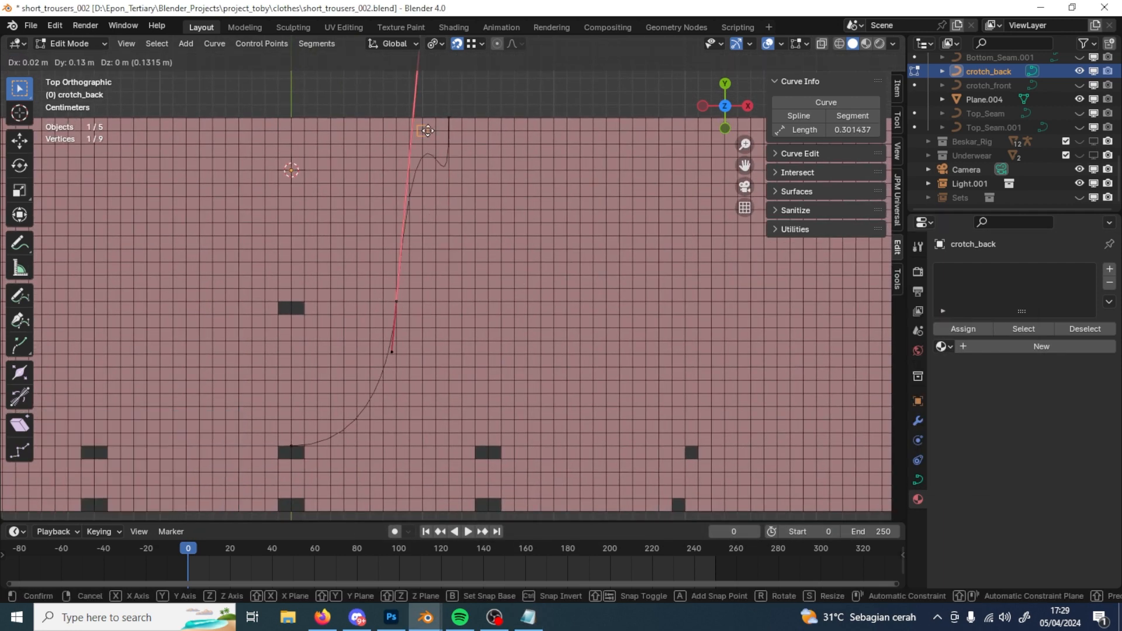
{"action": "right_click", "coordinate": [405, 296]}
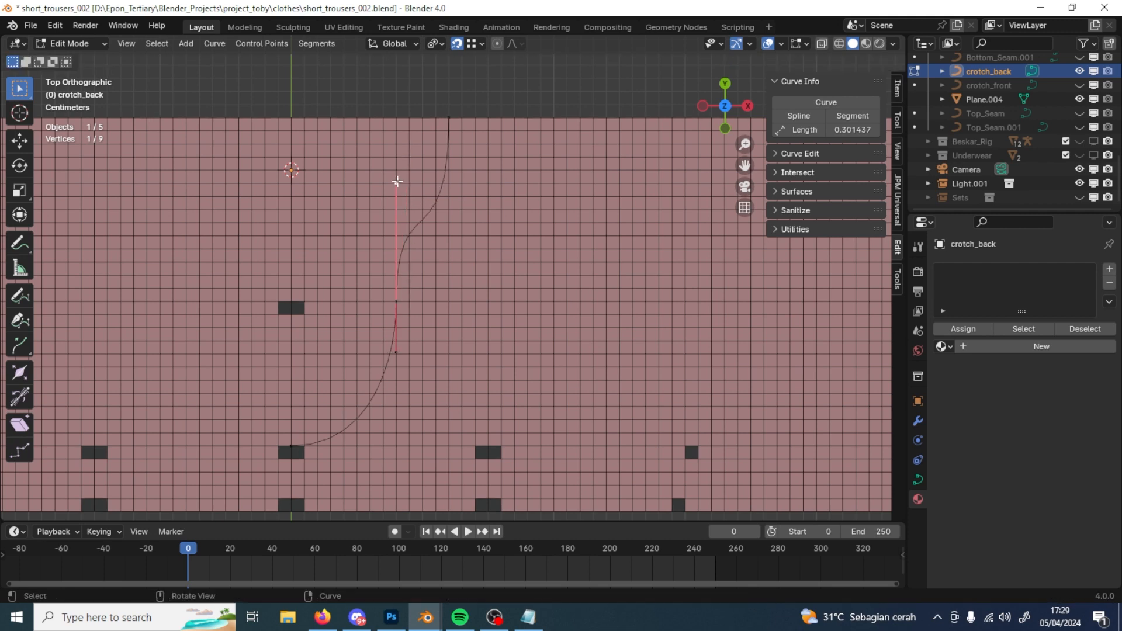
{"action": "key", "text": "g"}
{"action": "left_click", "coordinate": [447, 111]}
{"action": "scroll", "coordinate": [455, 134], "scroll_direction": "down", "scroll_amount": 3}
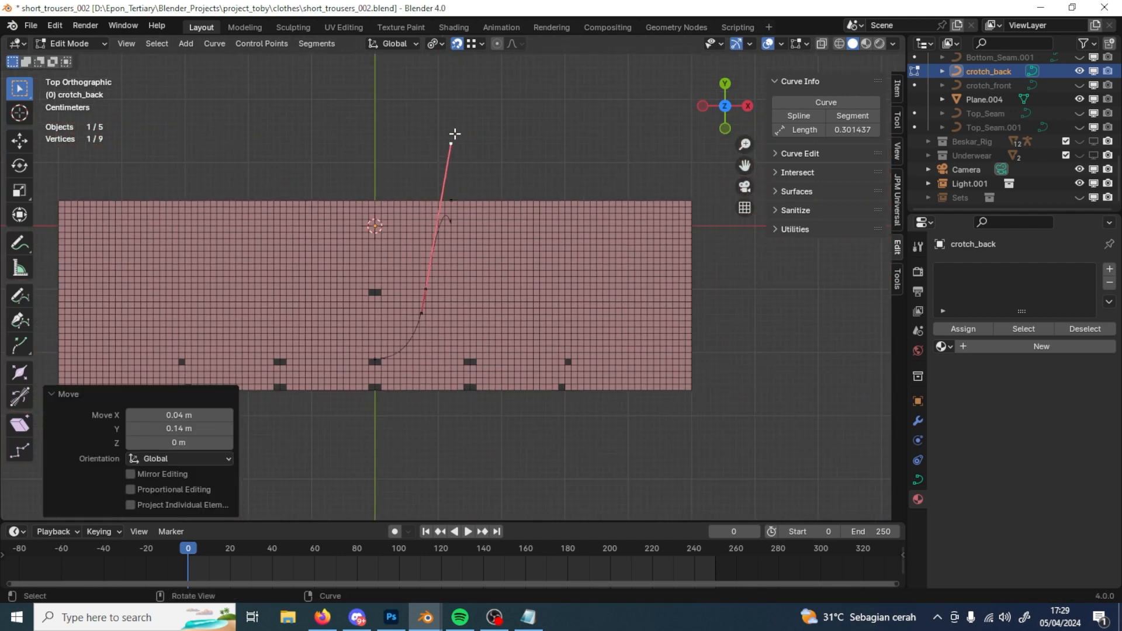
{"action": "scroll", "coordinate": [456, 107], "scroll_direction": "up", "scroll_amount": 4}
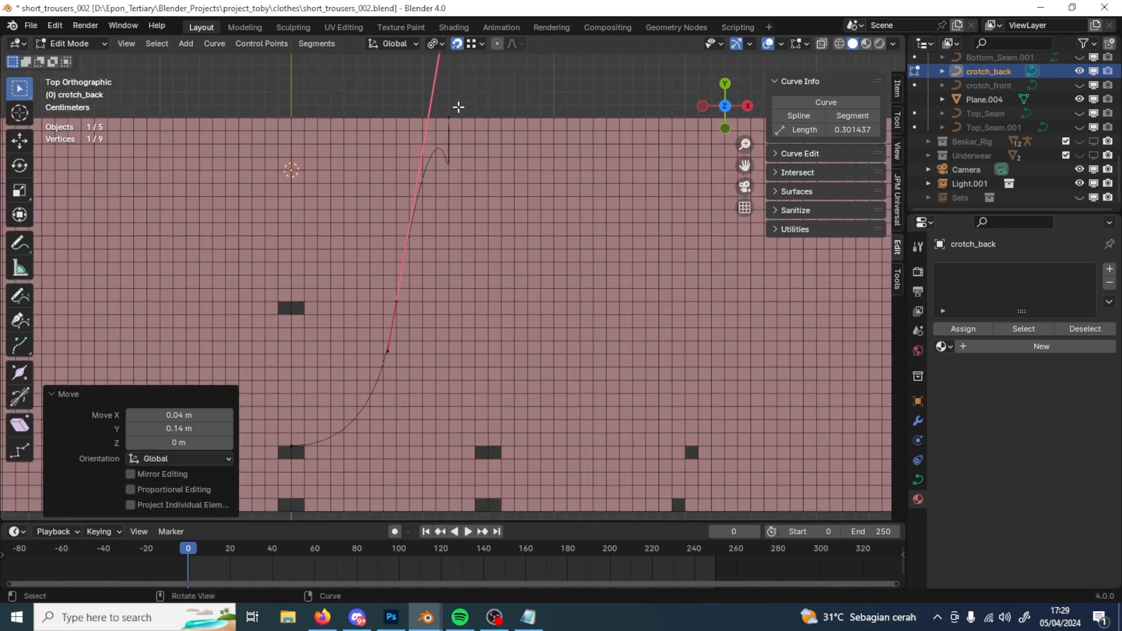
{"action": "key", "text": "a"}
{"action": "left_click", "coordinate": [451, 262]}
{"action": "key", "text": "g"}
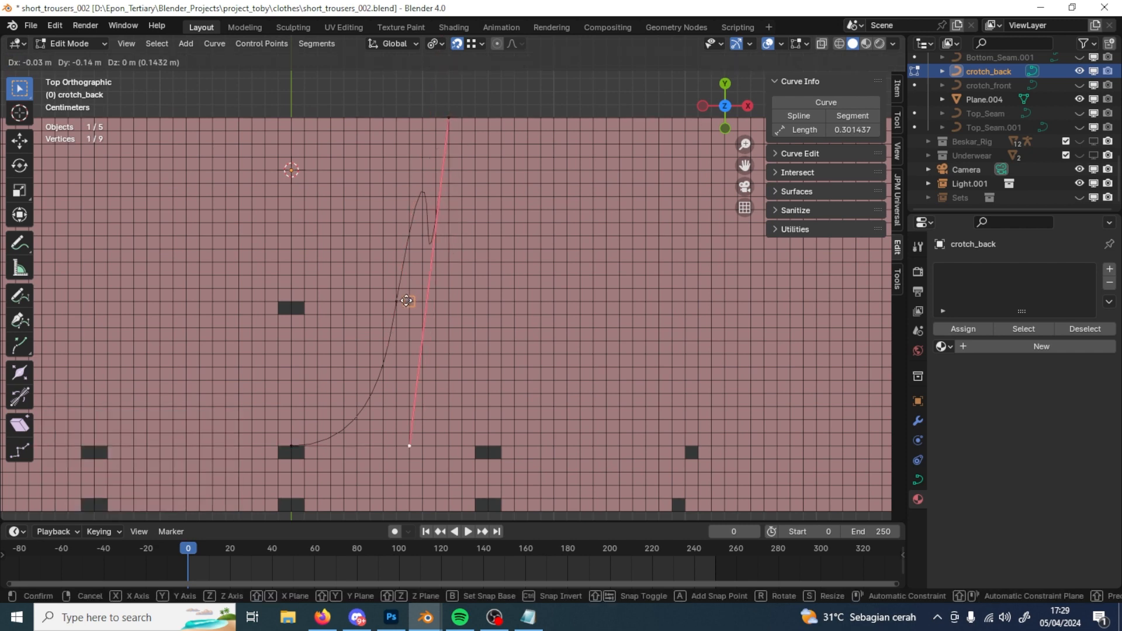
{"action": "right_click", "coordinate": [407, 301]}
Step: Set the transform pivot point to Bounding Box Center and undo the middle control point's handle move
{"action": "left_click", "coordinate": [436, 44]}
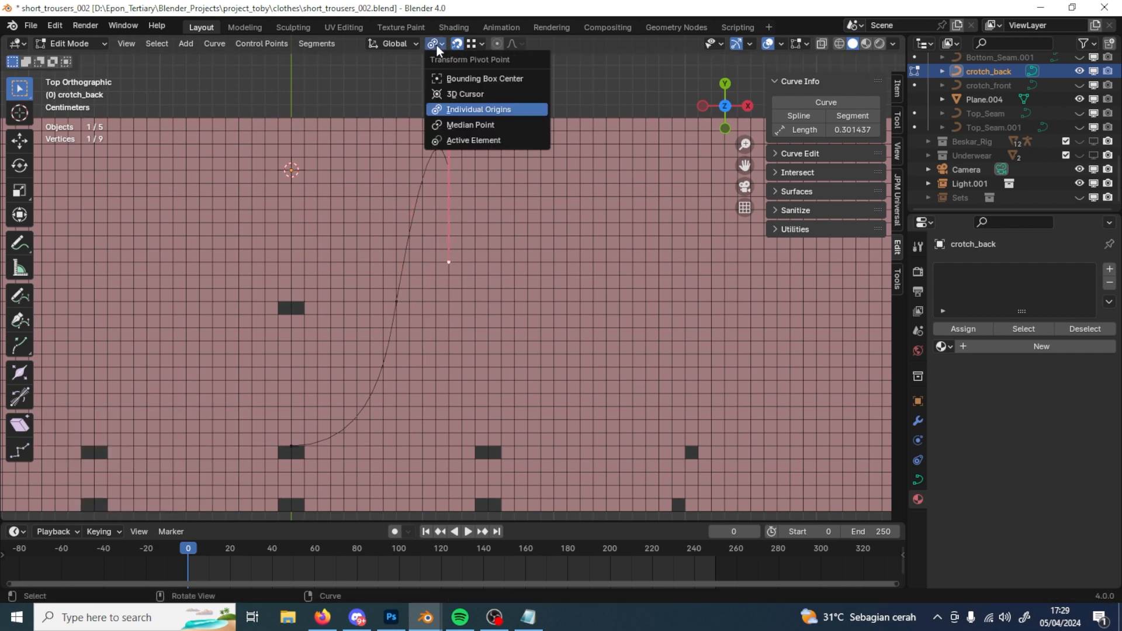
{"action": "left_click", "coordinate": [454, 81]}
{"action": "key", "text": "ctrl+z"}
{"action": "key", "text": "ctrl+z"}
{"action": "key", "text": "ctrl+z"}
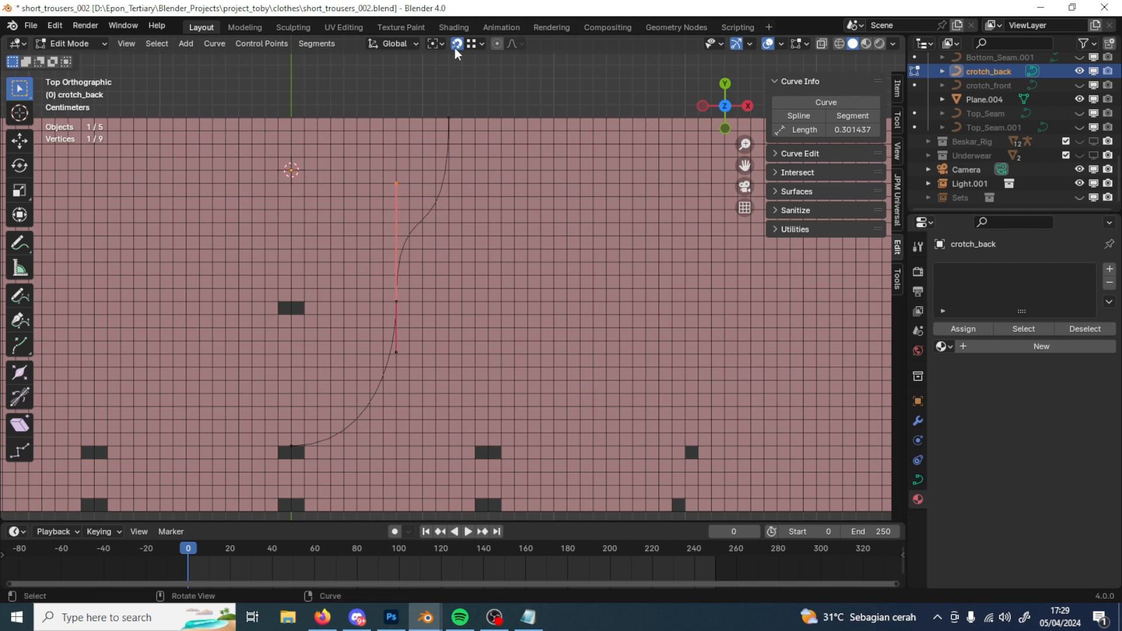
Step: Straighten crotch_back's upper segment by snapping its middle point's upper handle onto the end point and the end point's handle onto the middle point
{"action": "left_click", "coordinate": [439, 45]}
{"action": "key", "text": "g"}
{"action": "left_click", "coordinate": [452, 118]}
{"action": "key", "text": "ctrl+z"}
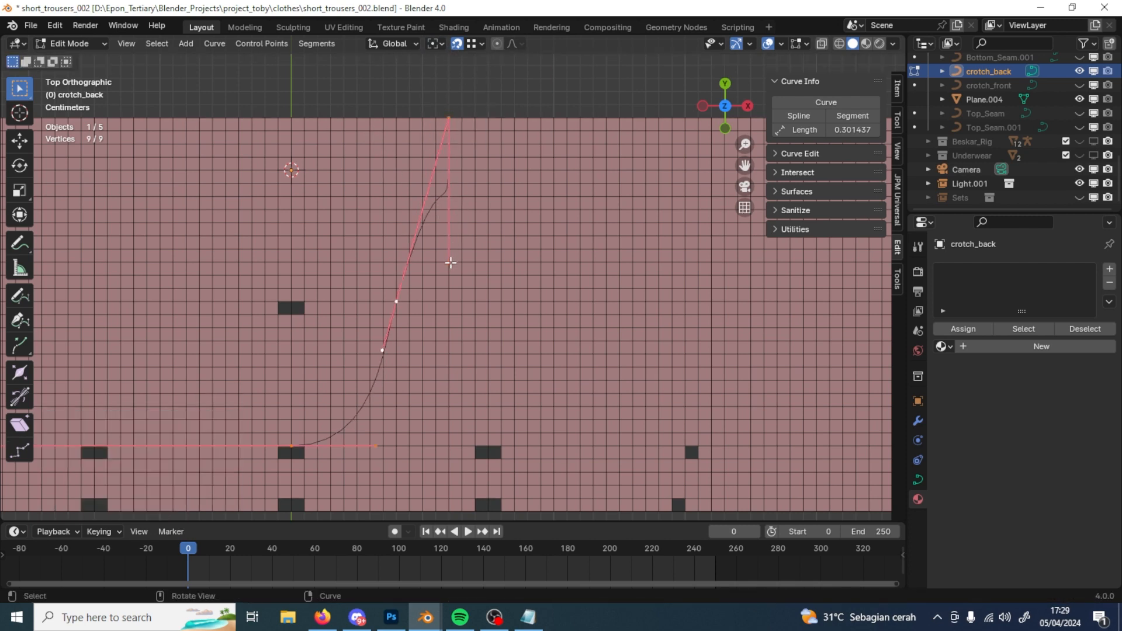
{"action": "key", "text": "g"}
{"action": "left_click", "coordinate": [397, 304]}
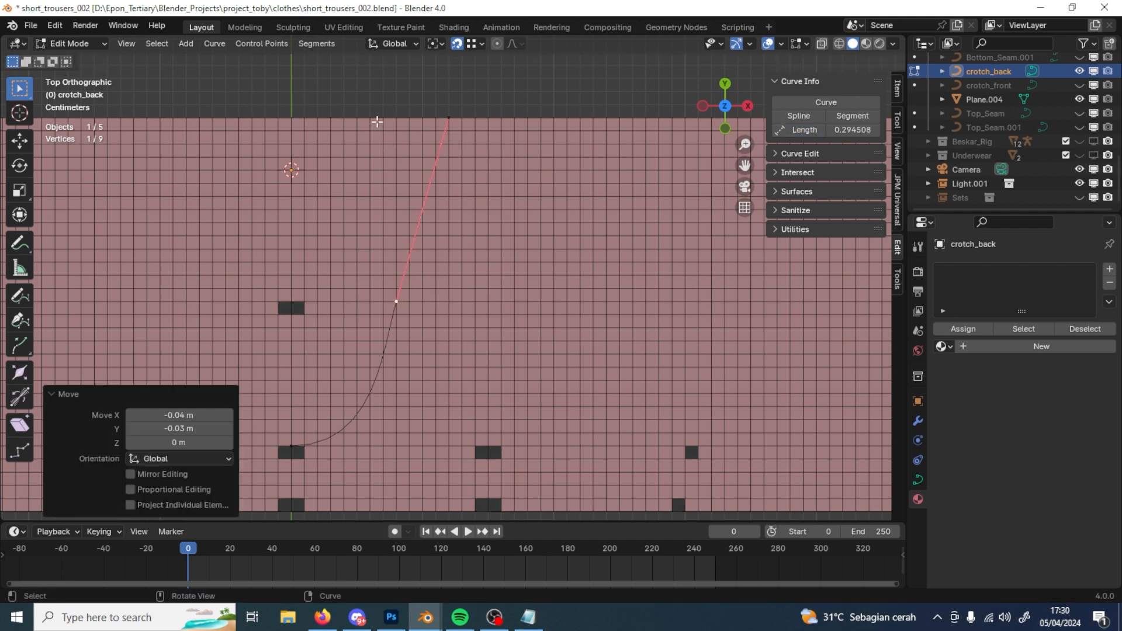
Step: Move crotch_back's upper and middle control points together 0.02 m along X
{"action": "left_click_drag", "start_coordinate": [349, 85], "coordinate": [486, 122]}
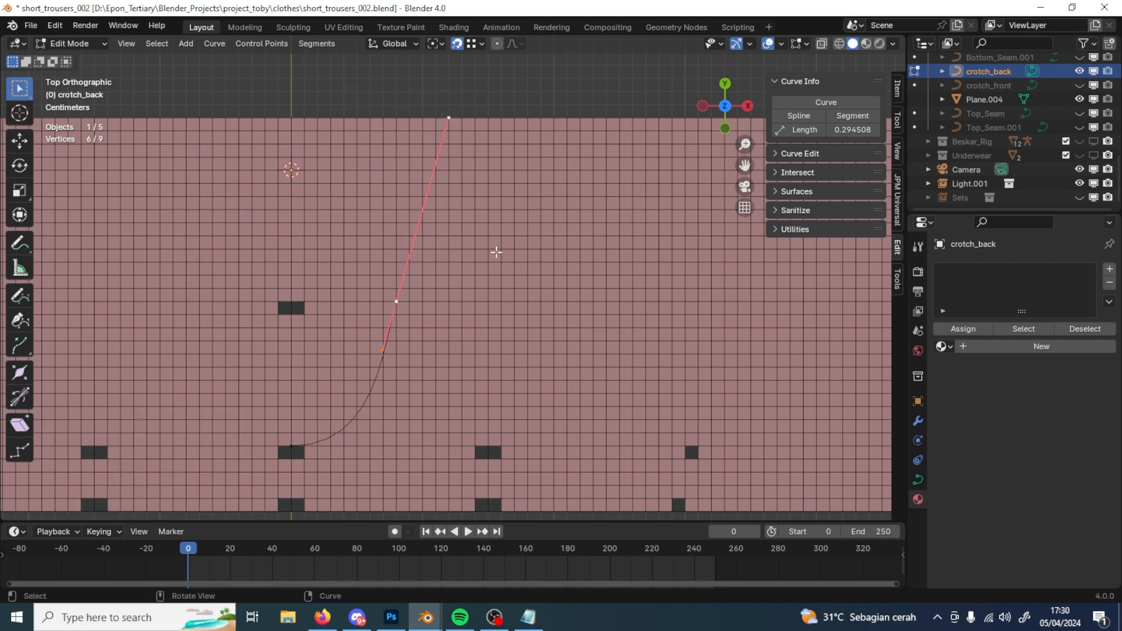
{"action": "key", "text": "g"}
{"action": "key", "text": "x"}
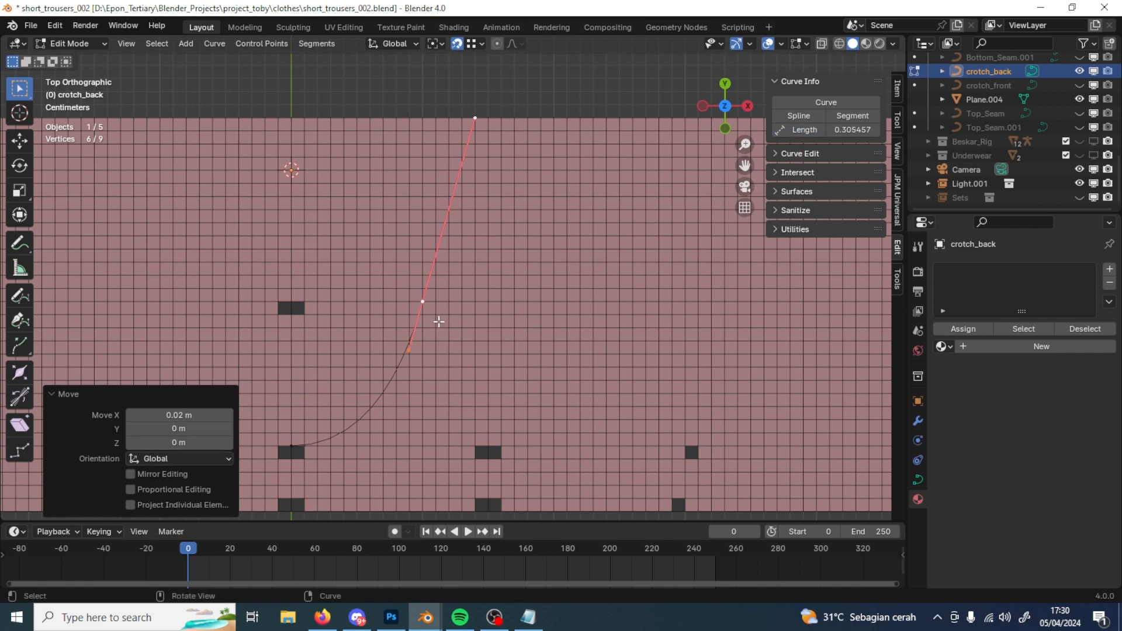
Step: Shift crotch_back's upper and middle control points a further 0.02 m along X and leave Edit Mode
{"action": "scroll", "coordinate": [448, 310], "scroll_direction": "down", "scroll_amount": 4}
{"action": "scroll", "coordinate": [475, 330], "scroll_direction": "up", "scroll_amount": 6}
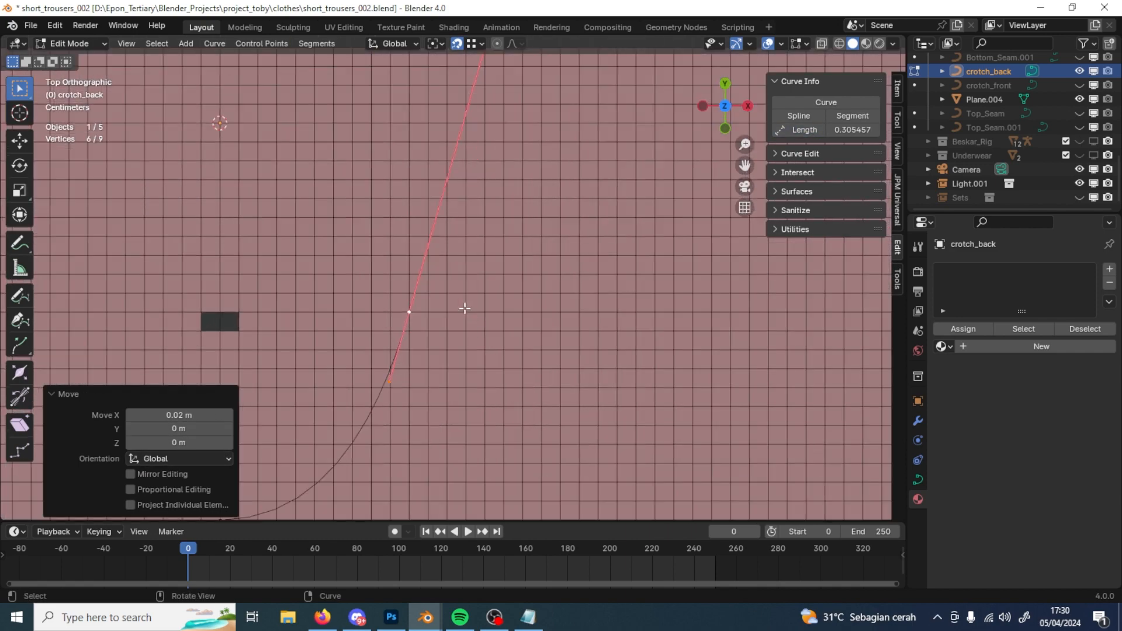
{"action": "middle_click_drag", "start_coordinate": [447, 212], "coordinate": [455, 388], "text": "shift"}
{"action": "scroll", "coordinate": [318, 249], "scroll_direction": "down", "scroll_amount": 3}
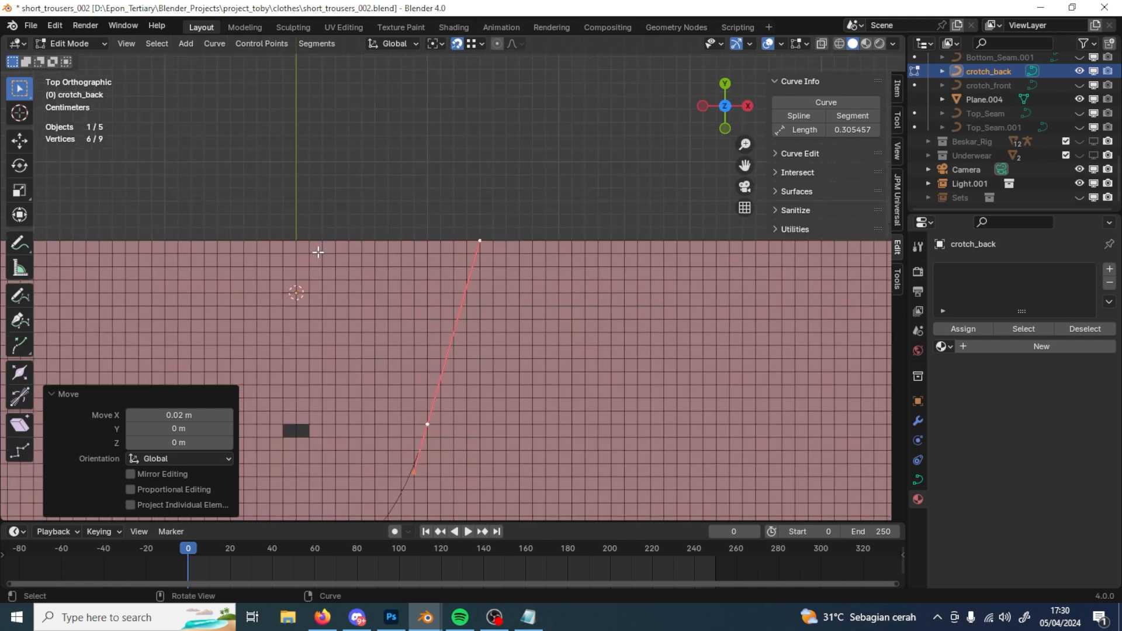
{"action": "scroll", "coordinate": [319, 243], "scroll_direction": "up", "scroll_amount": 1}
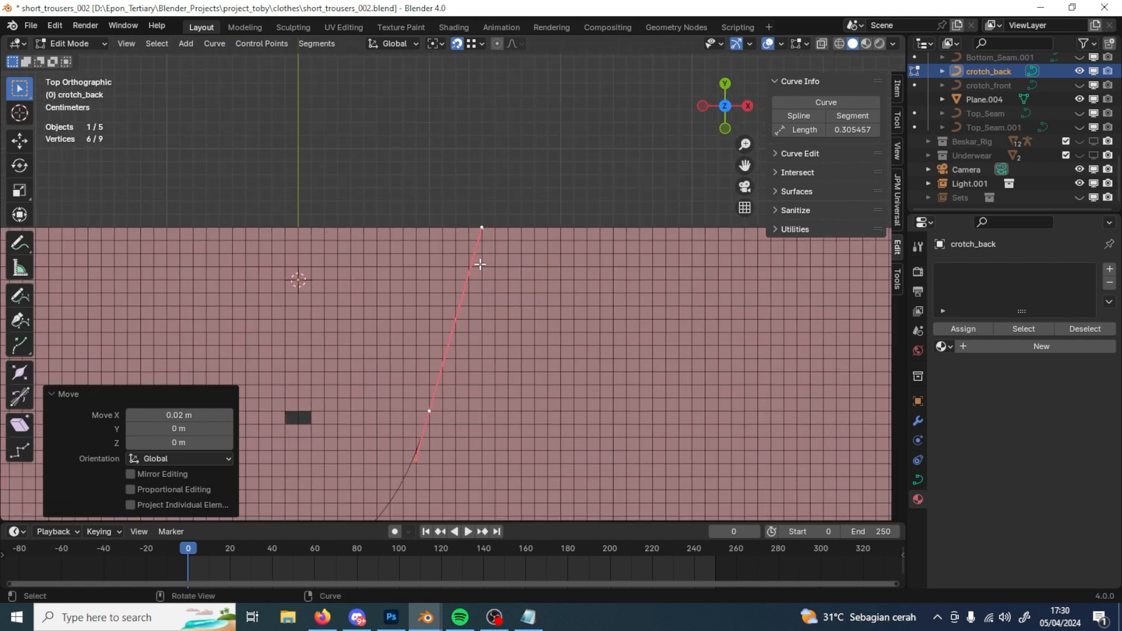
{"action": "left_click_drag", "start_coordinate": [494, 227], "coordinate": [521, 227]}
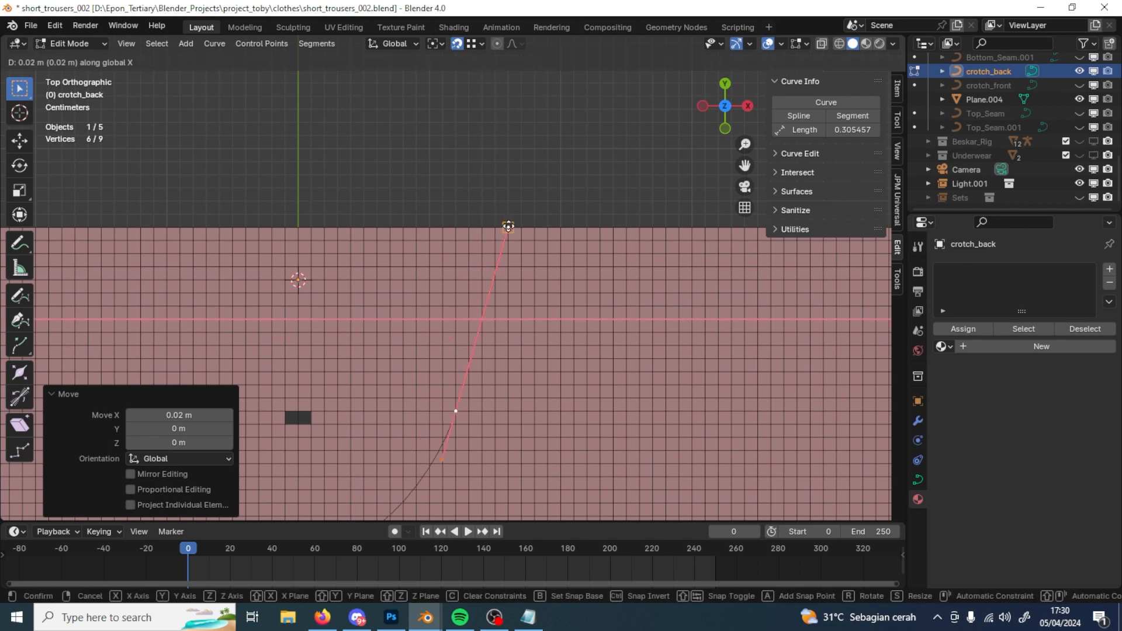
{"action": "left_click", "coordinate": [810, 131]}
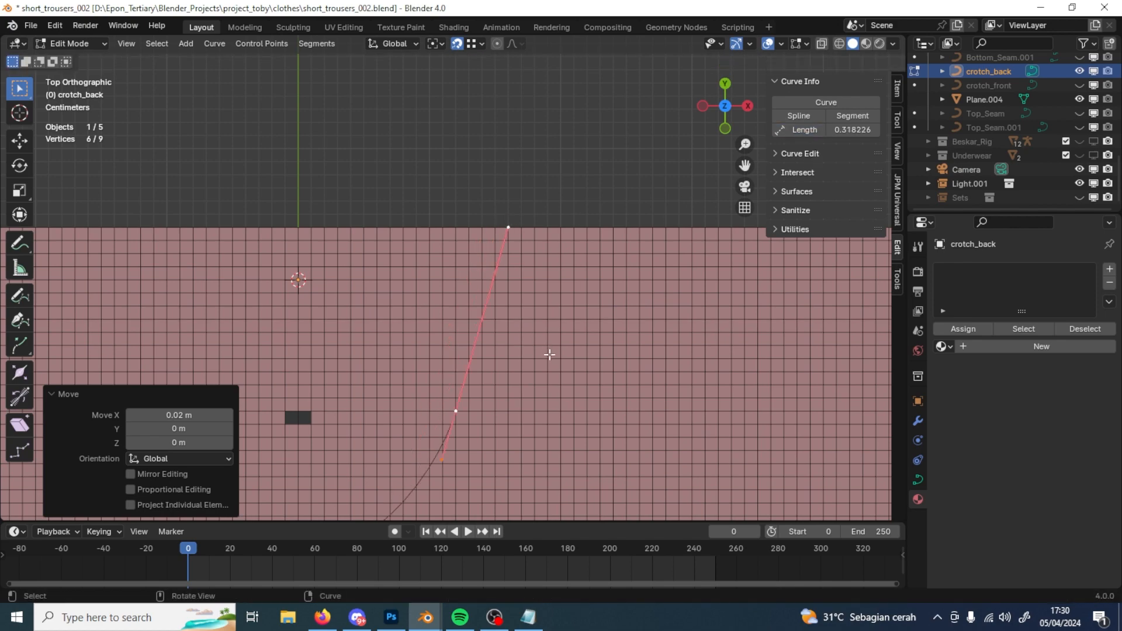
{"action": "middle_click_drag", "start_coordinate": [549, 355], "coordinate": [559, 202], "text": "shift"}
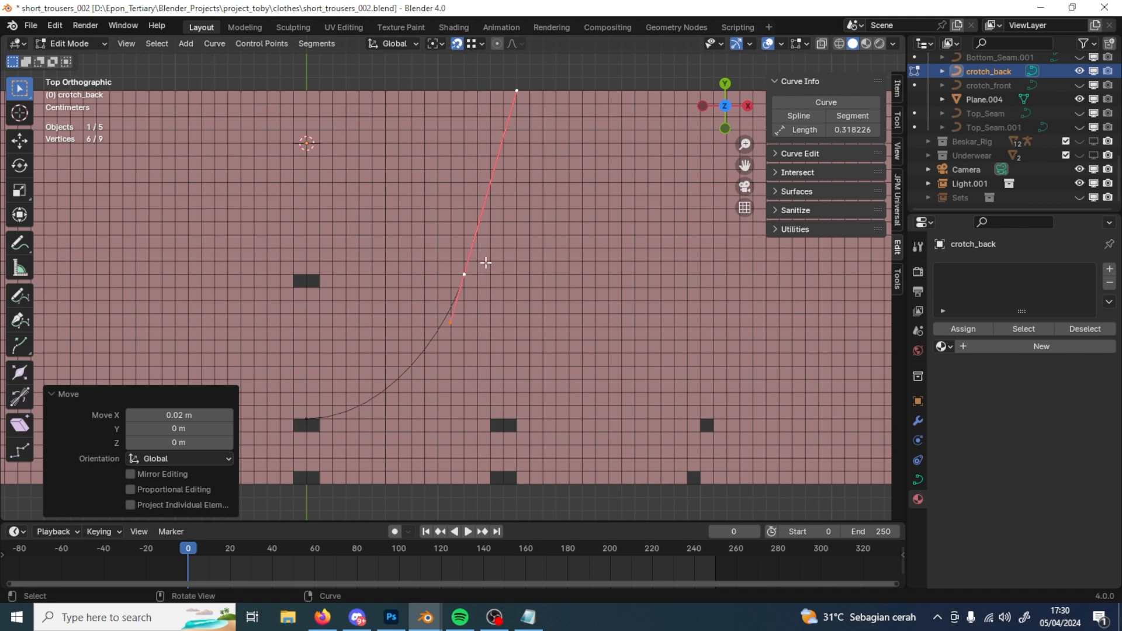
{"action": "middle_click_drag", "start_coordinate": [501, 250], "coordinate": [388, 351], "text": "shift"}
{"action": "key", "text": "Tab"}
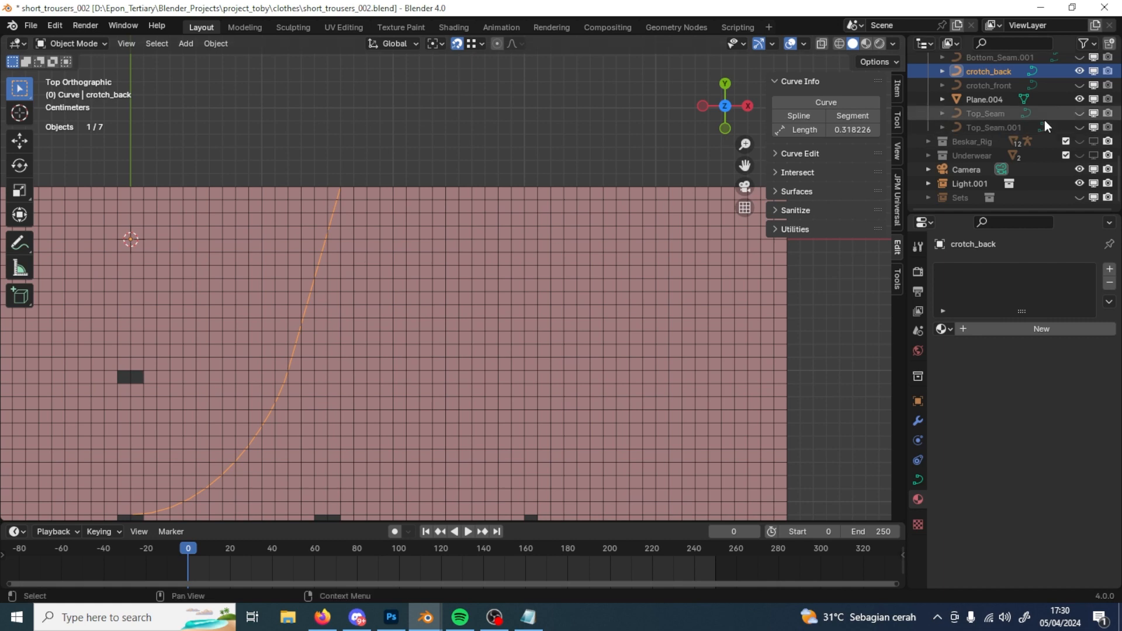
Step: Move Plane.004 0.08 m along X so its corner sits on crotch_back's upper end point
{"action": "scroll", "coordinate": [1013, 129], "scroll_direction": "up", "scroll_amount": 2}
{"action": "left_click", "coordinate": [994, 127]}
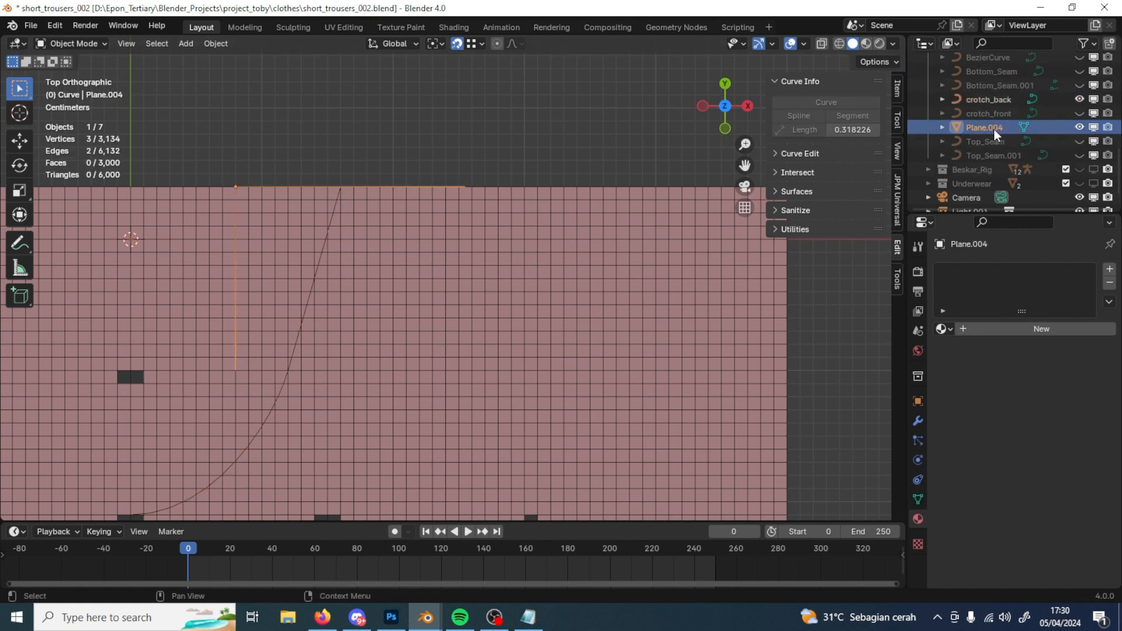
{"action": "middle_click_drag", "start_coordinate": [343, 213], "coordinate": [368, 215], "text": "shift"}
{"action": "key", "text": "g"}
{"action": "left_click", "coordinate": [364, 189]}
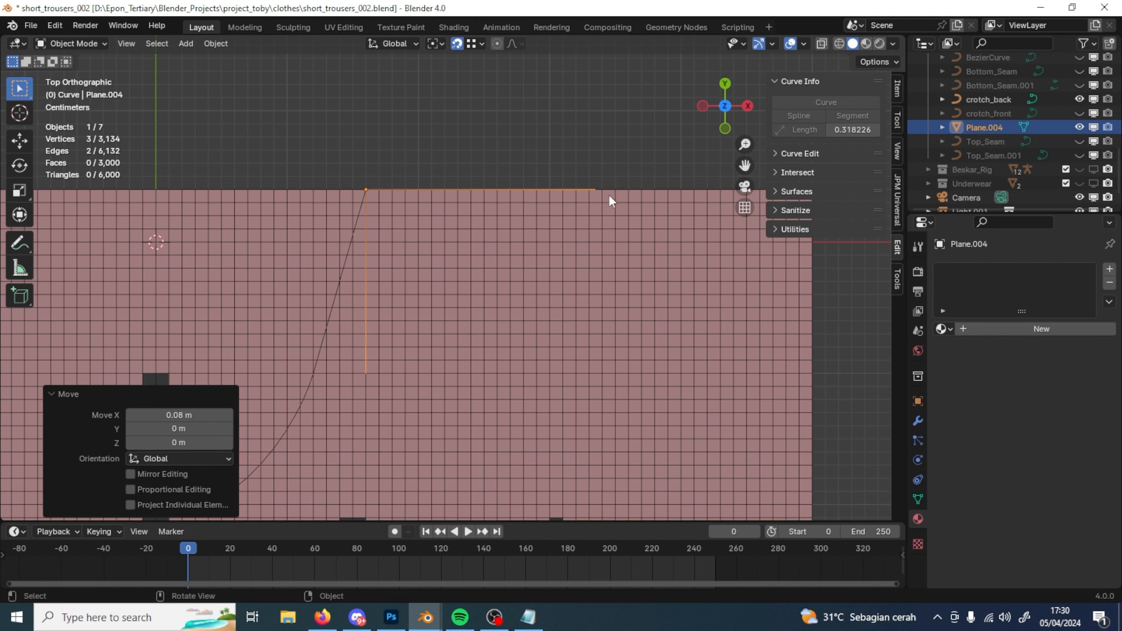
Step: Assign the Cut material to the row of short_back_001 faces directly below the X axis, and leave Edit Mode
{"action": "left_click", "coordinate": [598, 243]}
{"action": "key", "text": "Tab"}
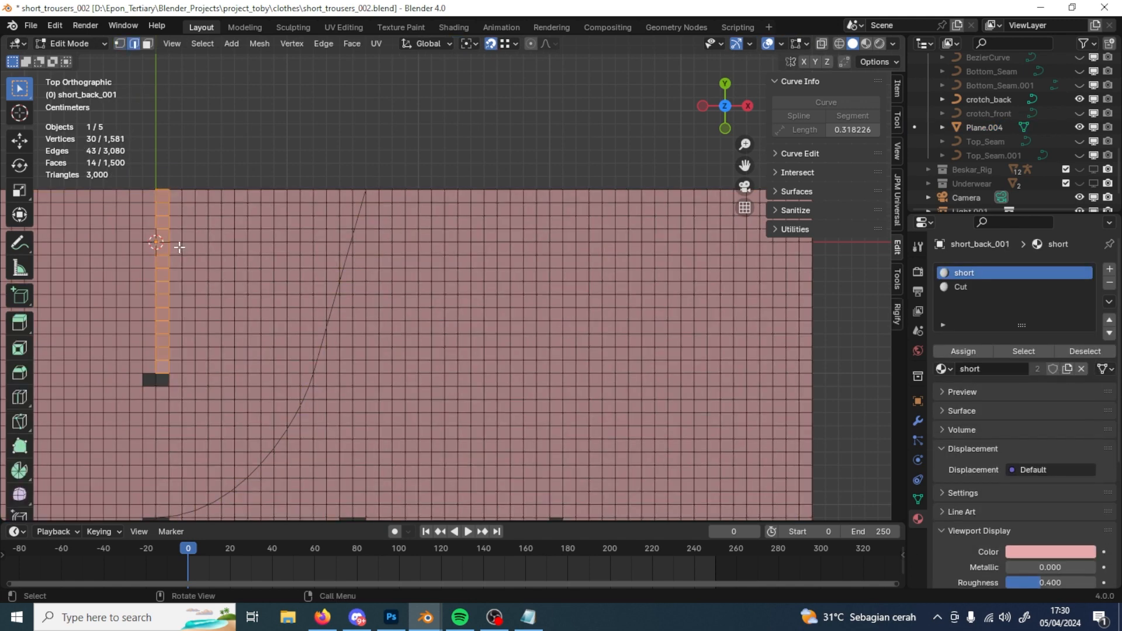
{"action": "left_click", "coordinate": [174, 243], "text": "alt"}
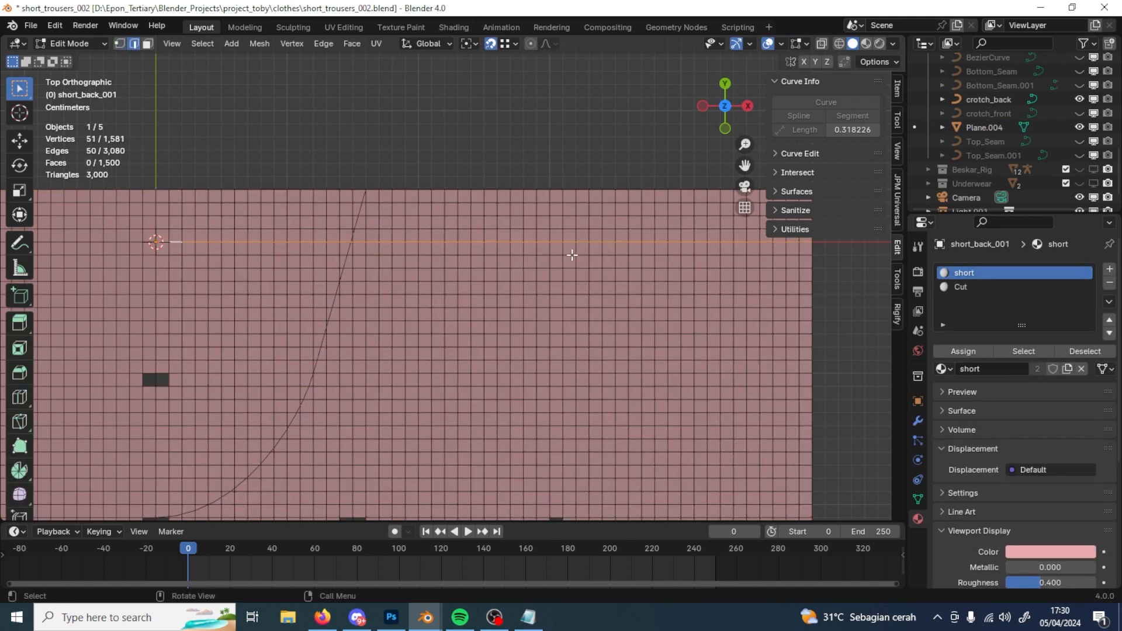
{"action": "key", "text": "3"}
{"action": "left_click", "coordinate": [160, 248], "text": "alt"}
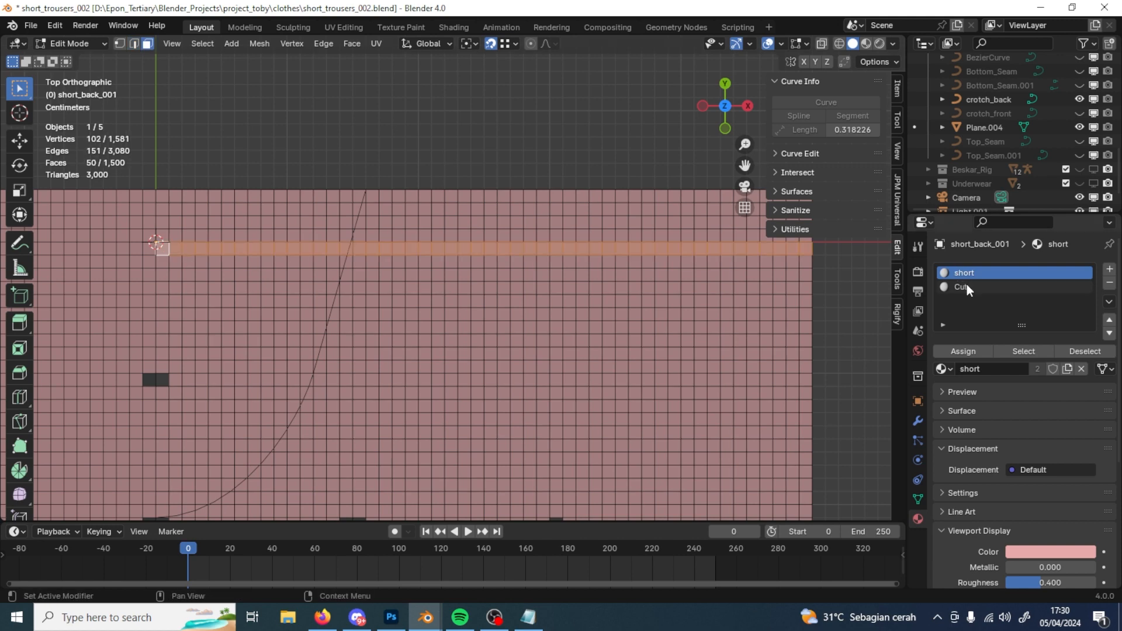
{"action": "left_click", "coordinate": [965, 287]}
{"action": "left_click", "coordinate": [964, 351]}
{"action": "left_click", "coordinate": [488, 299]}
{"action": "key", "text": "Tab"}
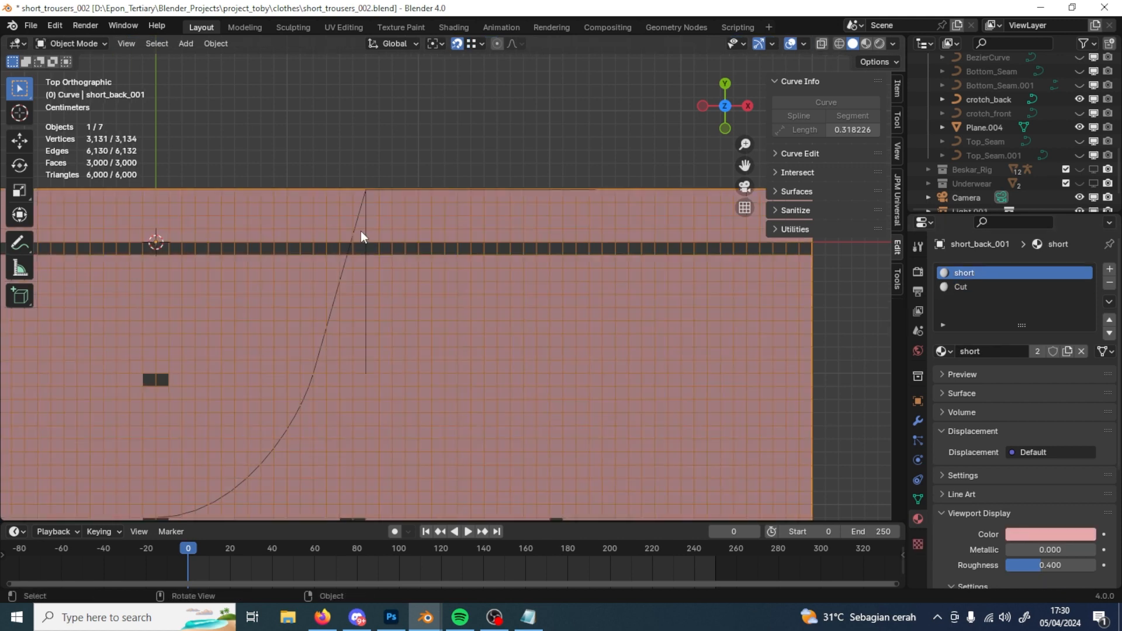
Step: Rotate Plane.004 13° clockwise so its horizontal line slopes down towards the Cut row's upper edge
{"action": "left_click", "coordinate": [366, 228]}
{"action": "left_click_drag", "start_coordinate": [585, 231], "coordinate": [514, 250], "text": "shift"}
{"action": "scroll", "coordinate": [514, 250], "scroll_direction": "up", "scroll_amount": 2}
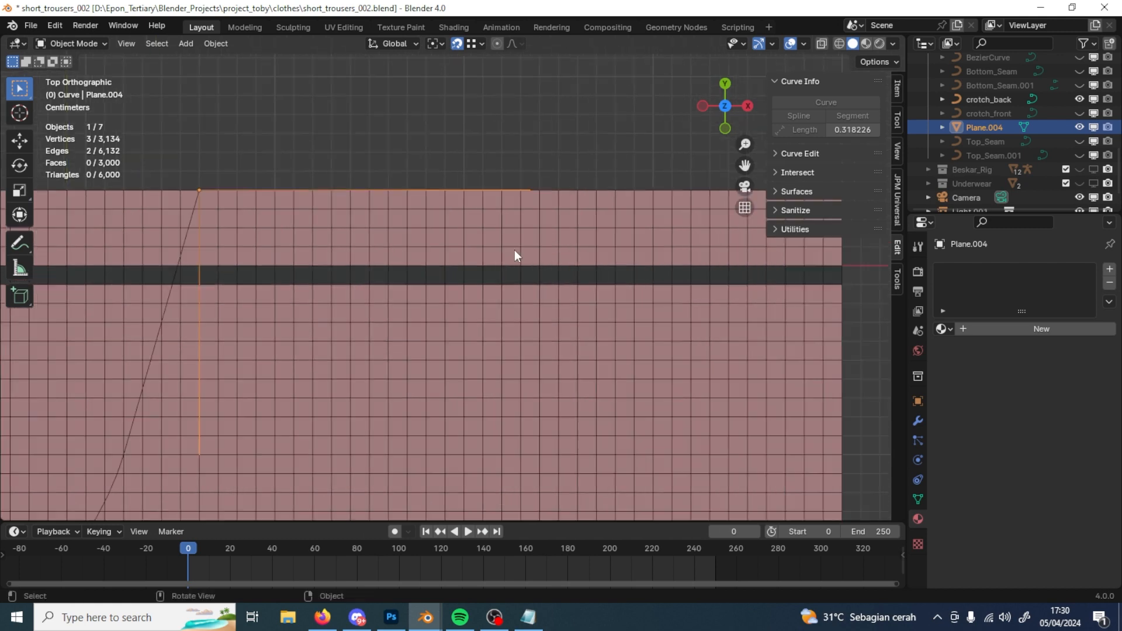
{"action": "key", "text": "r"}
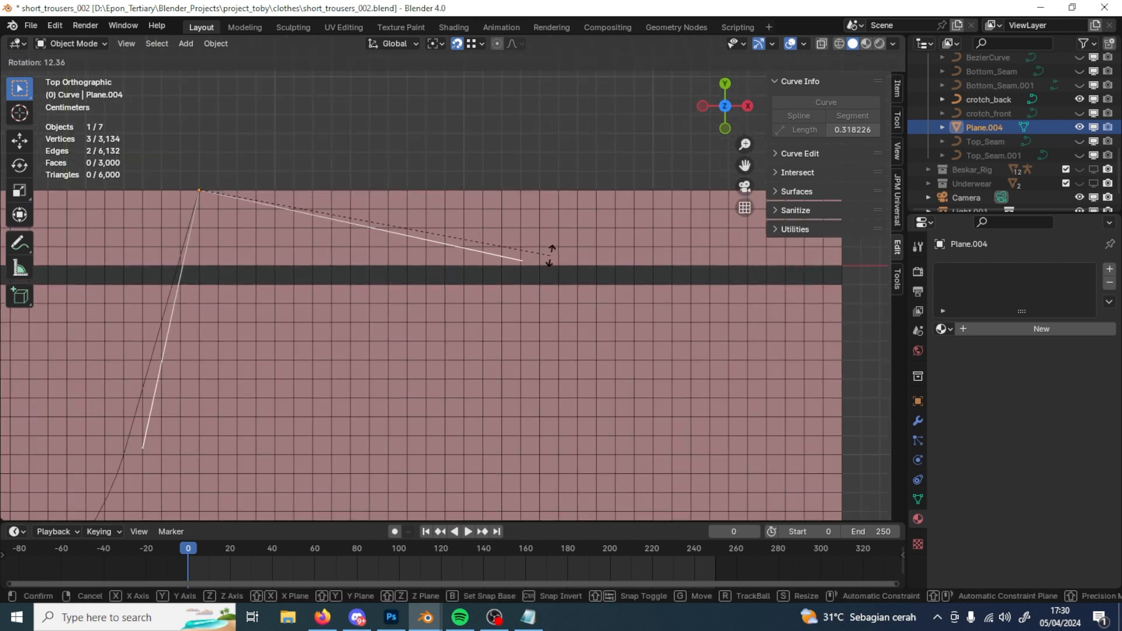
{"action": "left_click", "coordinate": [550, 257]}
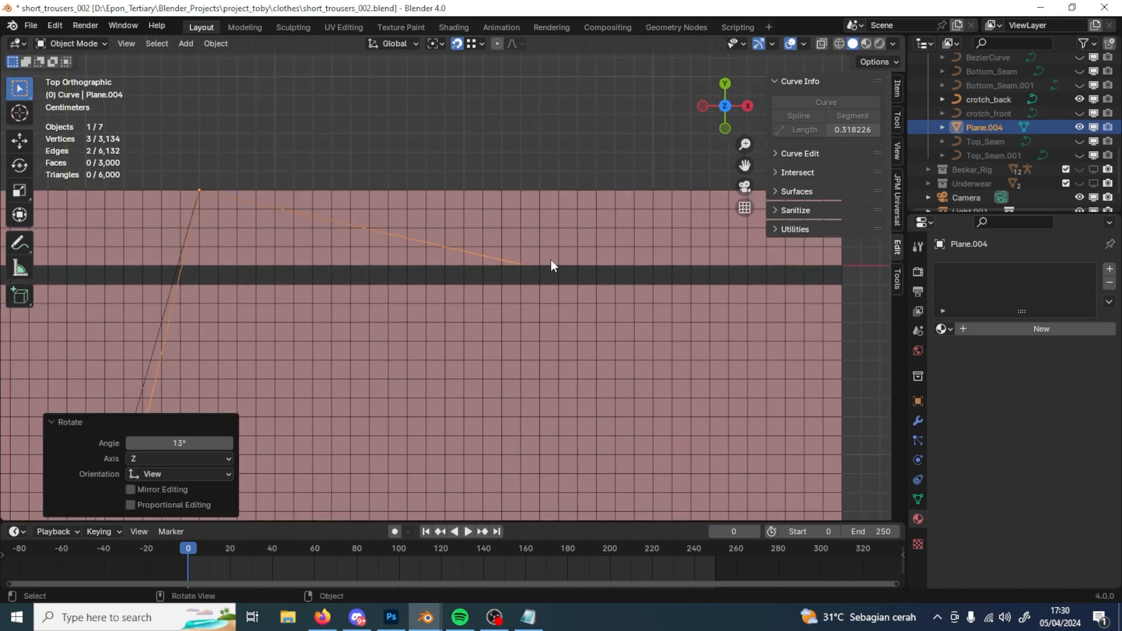
Step: Refine Plane.004's rotation by another 0.229° to bring the sloping line's lower end to the Cut row's upper edge
{"action": "scroll", "coordinate": [557, 272], "scroll_direction": "up", "scroll_amount": 5}
{"action": "scroll", "coordinate": [579, 323], "scroll_direction": "up", "scroll_amount": 3}
{"action": "key", "text": "r"}
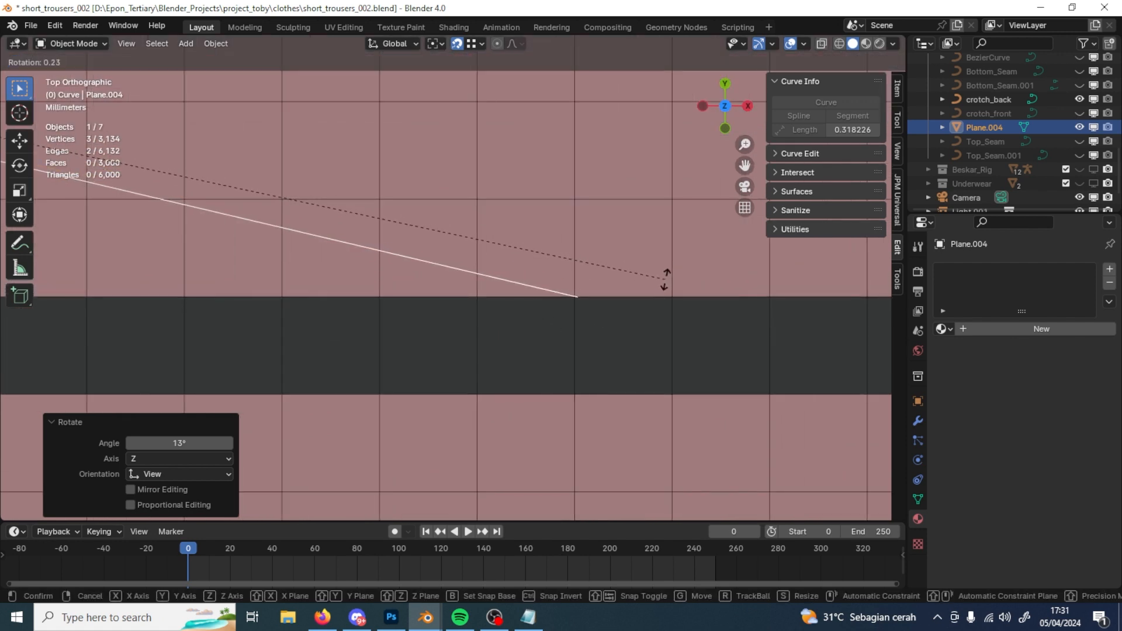
{"action": "left_click", "coordinate": [665, 279]}
{"action": "scroll", "coordinate": [638, 292], "scroll_direction": "down", "scroll_amount": 3}
{"action": "scroll", "coordinate": [639, 301], "scroll_direction": "down", "scroll_amount": 3}
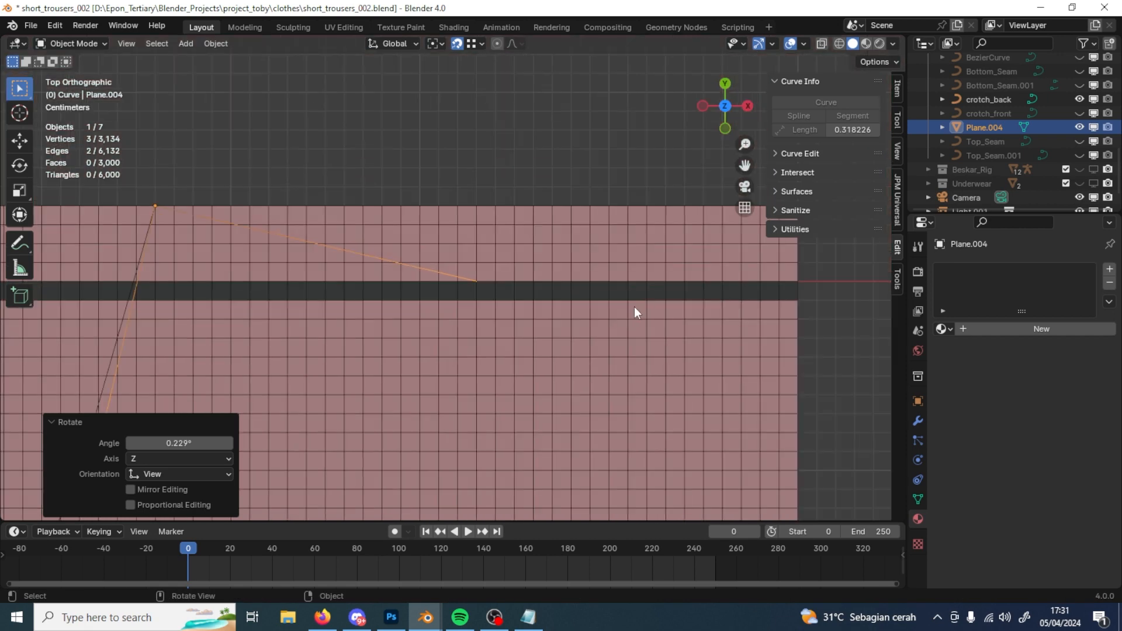
Step: Rotate Plane.004 by about -0.0169° so the sloping line's lower end meets the Cut row's upper edge exactly
{"action": "scroll", "coordinate": [637, 313], "scroll_direction": "up", "scroll_amount": 8}
{"action": "left_click", "coordinate": [896, 91]}
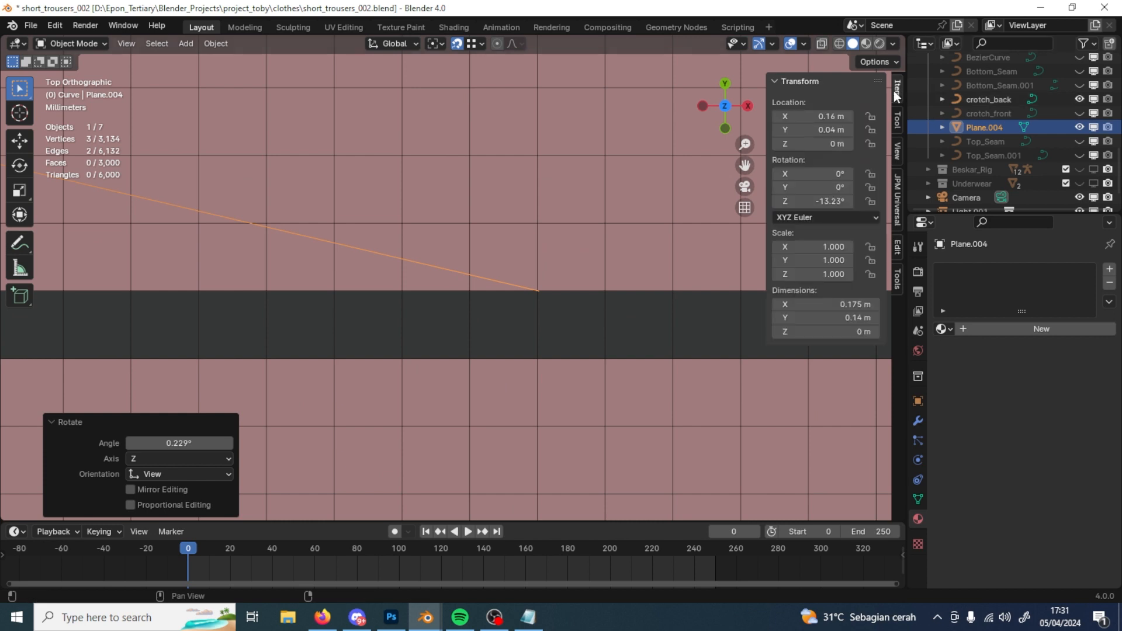
{"action": "scroll", "coordinate": [702, 310], "scroll_direction": "up", "scroll_amount": 6}
{"action": "middle_click_drag", "start_coordinate": [637, 391], "coordinate": [459, 401], "text": "shift"}
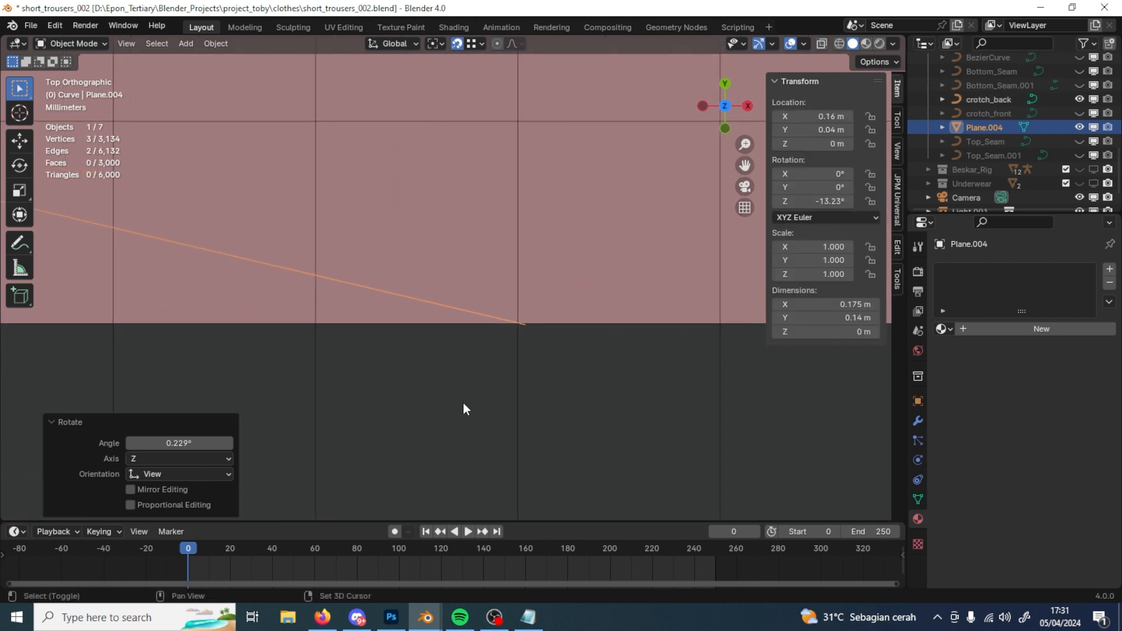
{"action": "scroll", "coordinate": [470, 405], "scroll_direction": "up", "scroll_amount": 6}
{"action": "middle_click_drag", "start_coordinate": [690, 485], "coordinate": [510, 387], "text": "shift"}
{"action": "scroll", "coordinate": [517, 381], "scroll_direction": "up", "scroll_amount": 6}
{"action": "scroll", "coordinate": [522, 379], "scroll_direction": "up", "scroll_amount": 5}
{"action": "middle_click_drag", "start_coordinate": [626, 415], "coordinate": [511, 168], "text": "shift"}
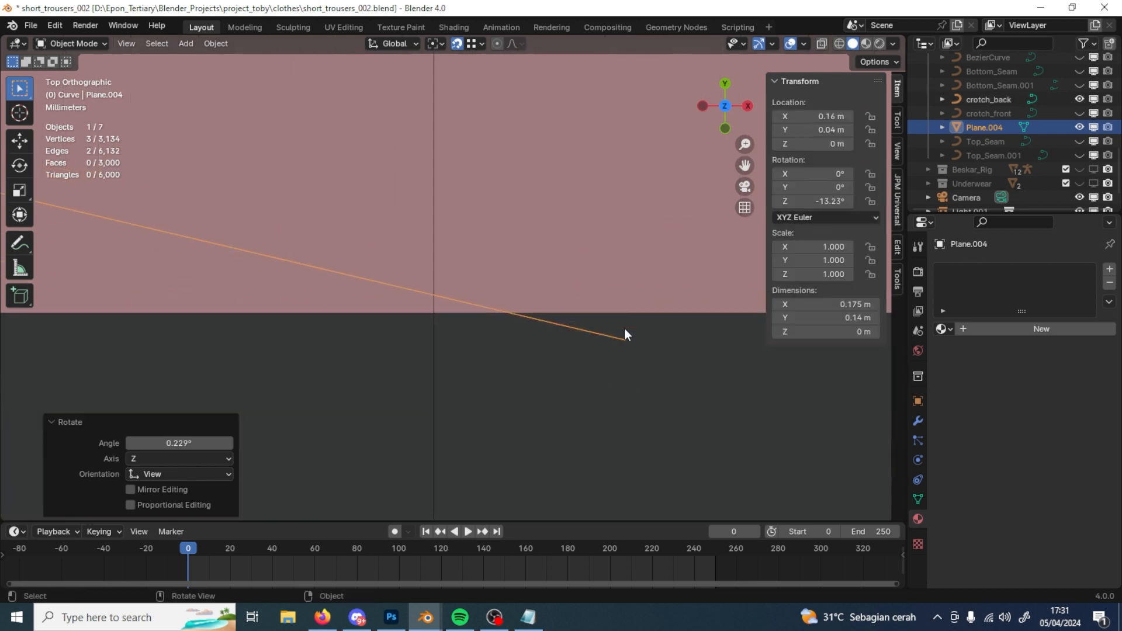
{"action": "key", "text": "r"}
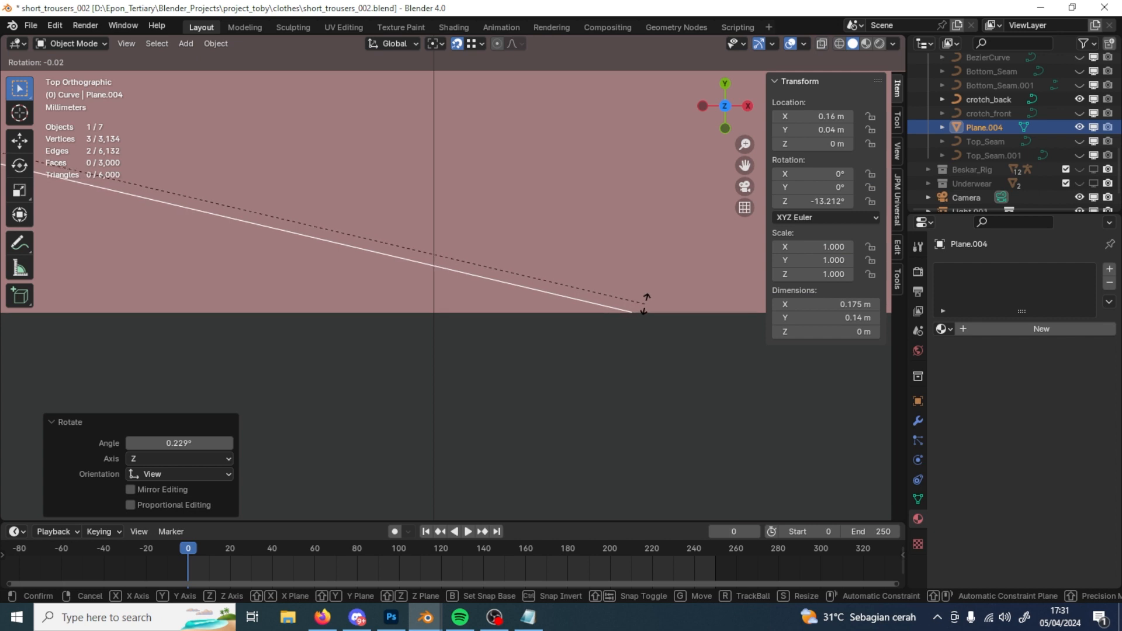
{"action": "left_click", "coordinate": [644, 303]}
Step: Set Plane.004's Z rotation to -13.213°
{"action": "left_click", "coordinate": [825, 201]}
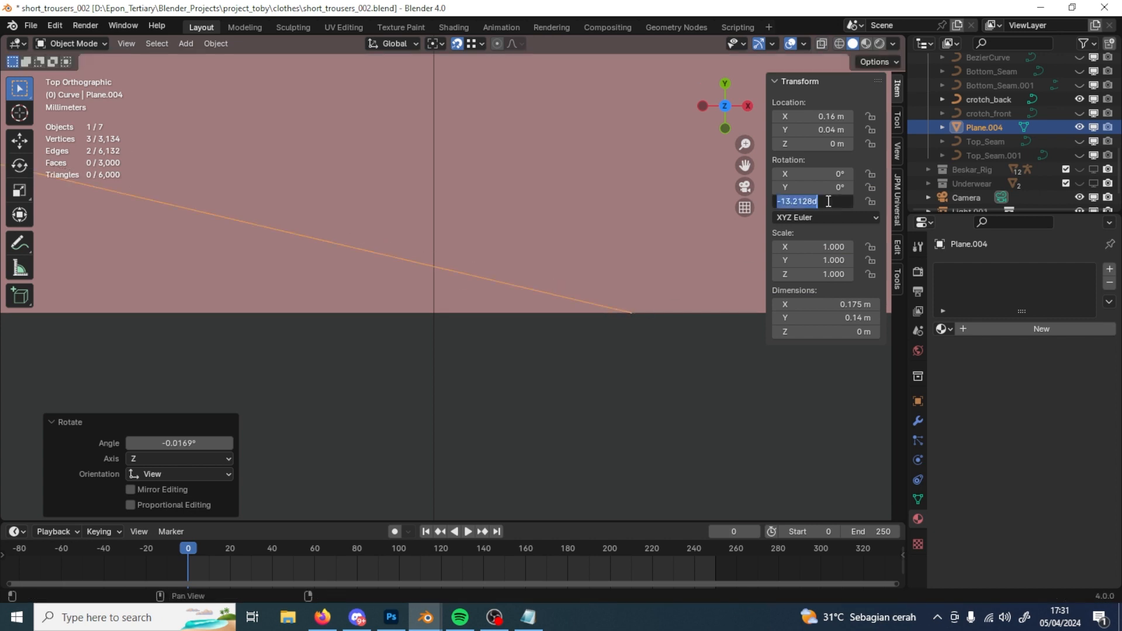
{"action": "left_click", "coordinate": [827, 201]}
{"action": "key", "text": "Return"}
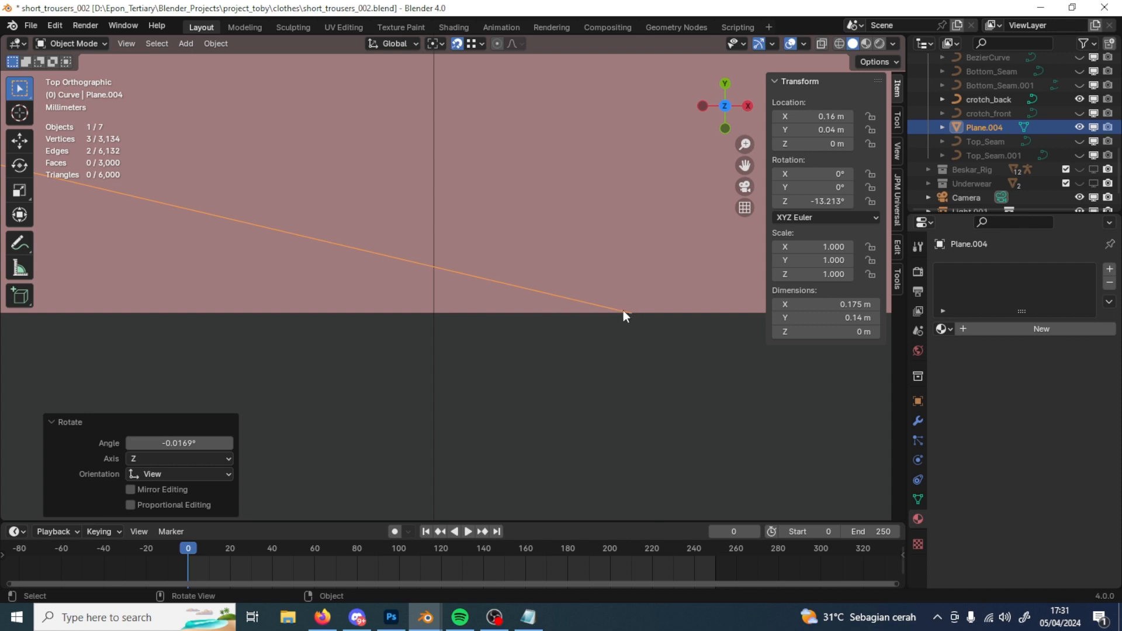
{"action": "key", "text": "Tab"}
{"action": "key", "text": "Tab"}
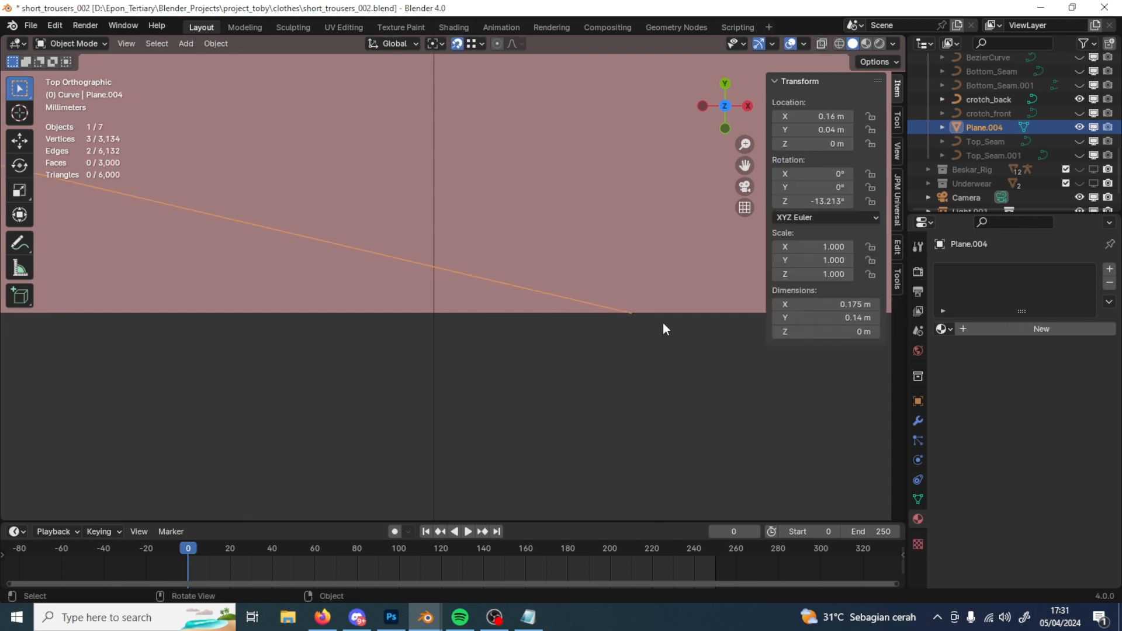
Step: Examine crotch_back's upper control points in Edit Mode against Plane.004's steep line, and return to Object Mode
{"action": "left_click", "coordinate": [671, 325]}
{"action": "scroll", "coordinate": [512, 341], "scroll_direction": "down", "scroll_amount": 10}
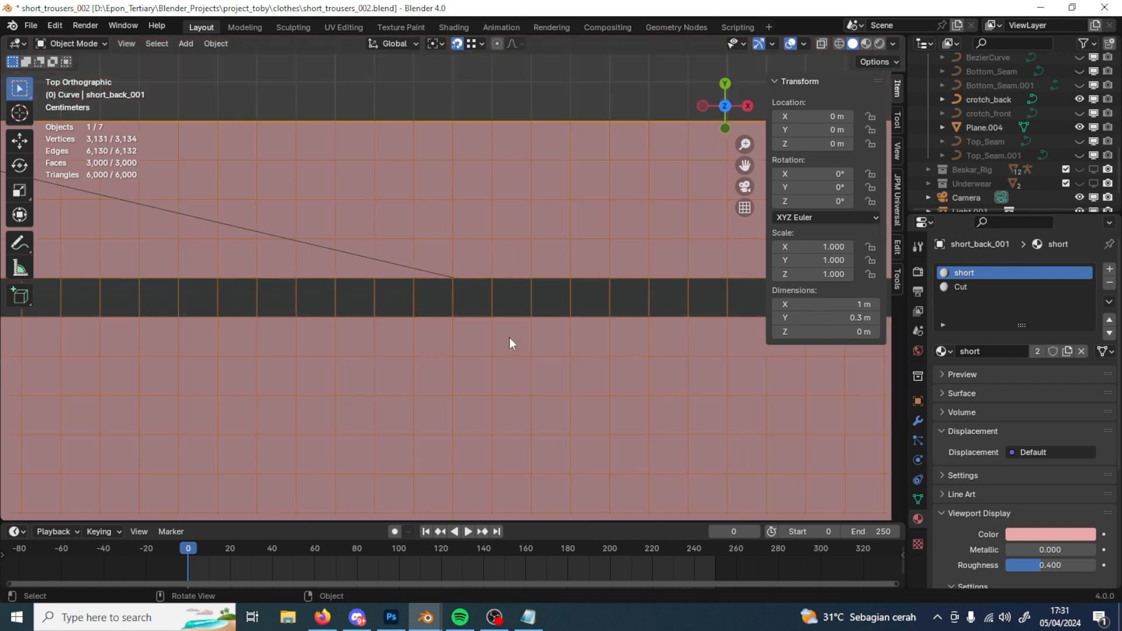
{"action": "scroll", "coordinate": [510, 338], "scroll_direction": "down", "scroll_amount": 4}
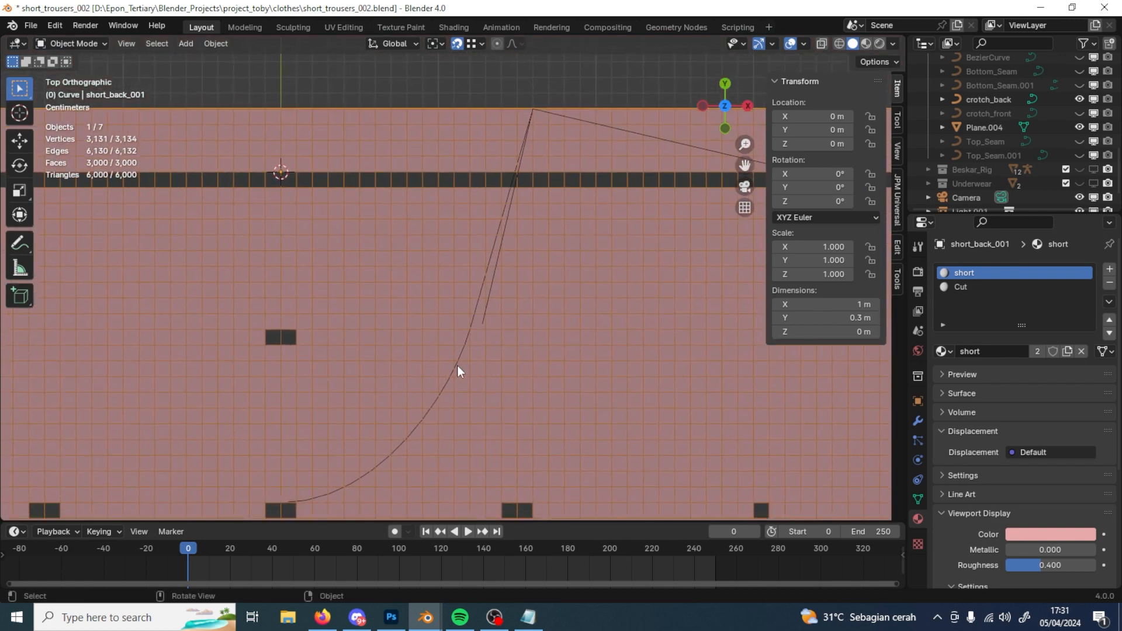
{"action": "left_click", "coordinate": [465, 348]}
{"action": "key", "text": "Tab"}
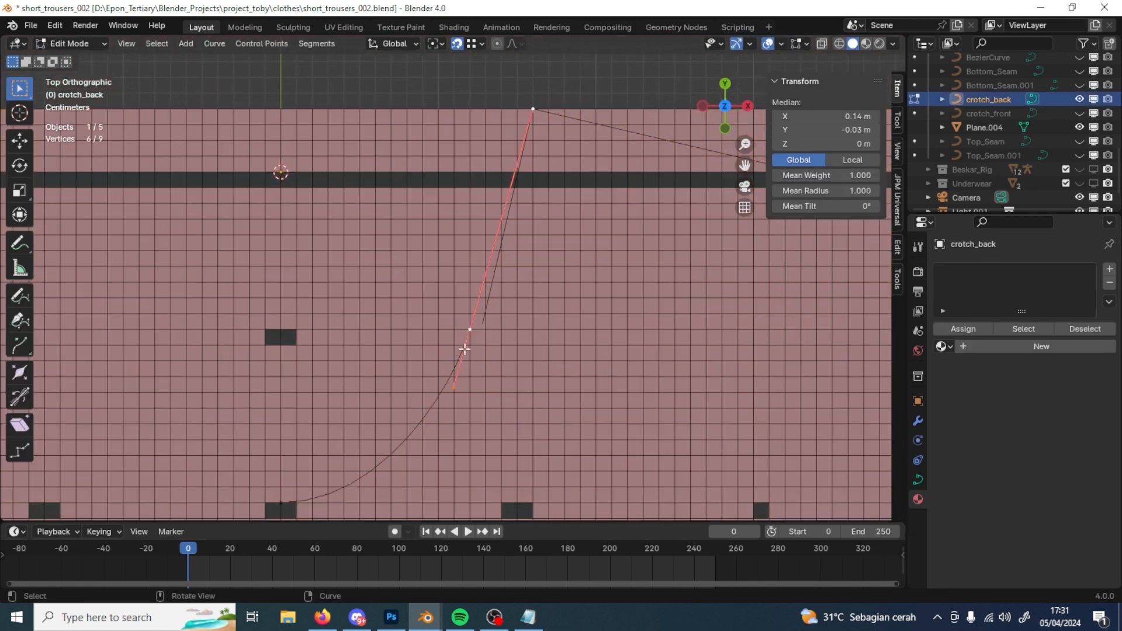
{"action": "scroll", "coordinate": [479, 330], "scroll_direction": "up", "scroll_amount": 5}
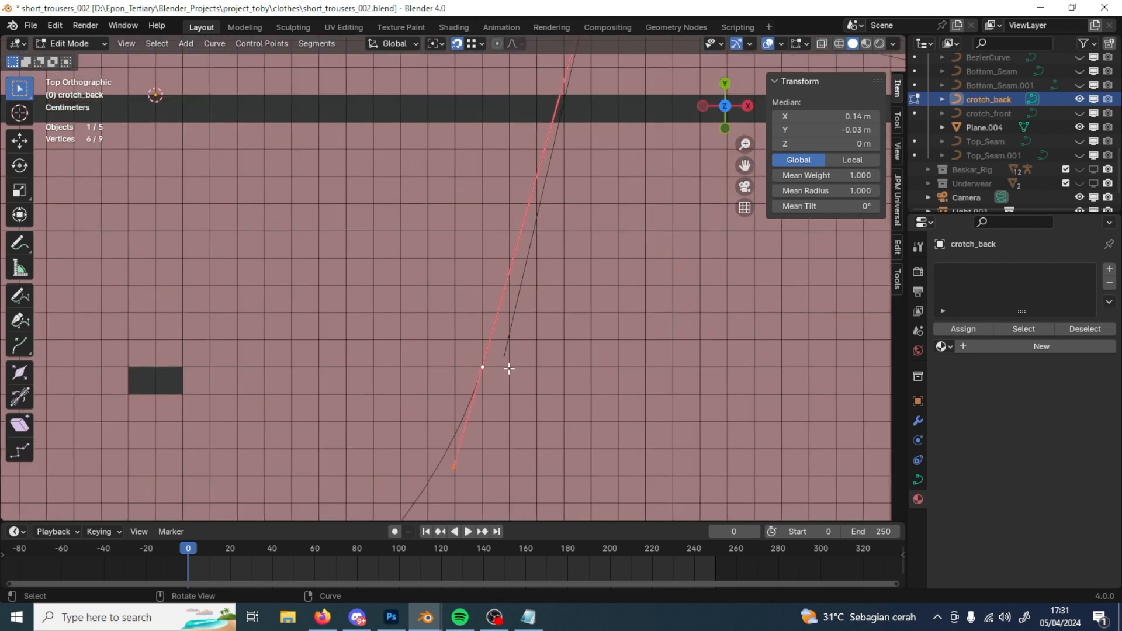
{"action": "scroll", "coordinate": [509, 369], "scroll_direction": "down", "scroll_amount": 3}
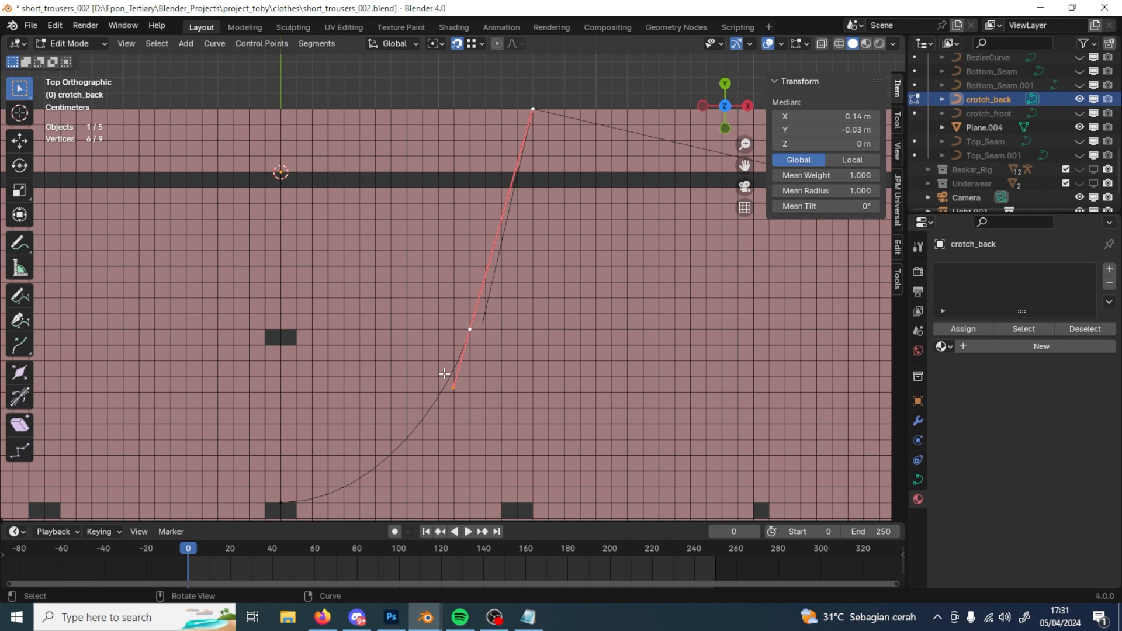
{"action": "key", "text": "Tab"}
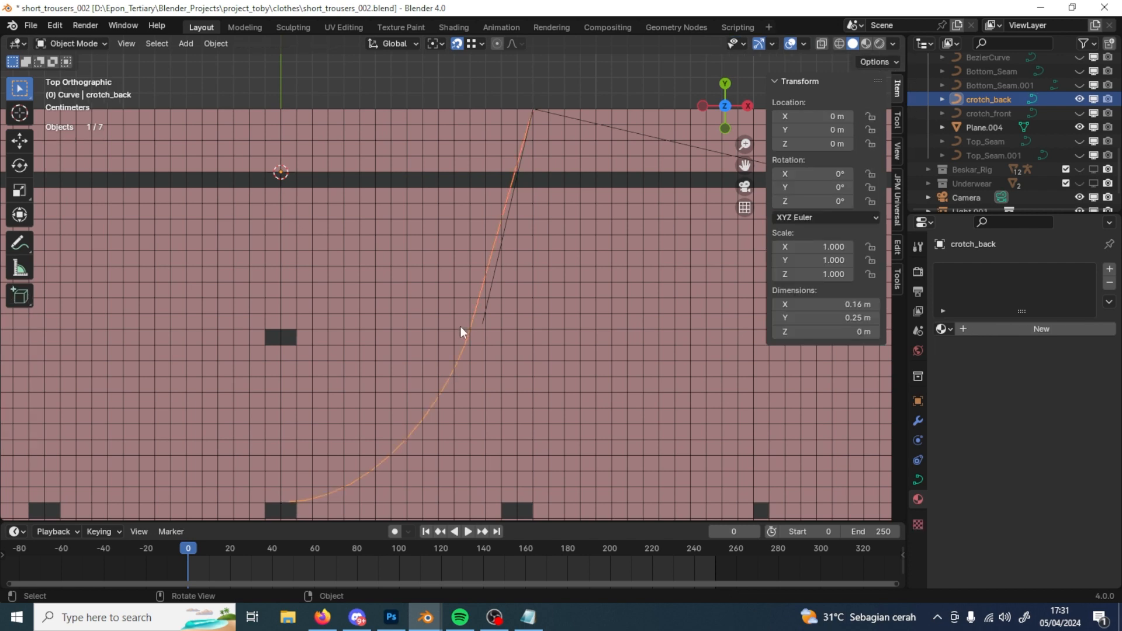
Step: Check the back panel's width by selecting its top-row faces from the centre line to the crotch curve's upper end
{"action": "left_click", "coordinate": [400, 201]}
{"action": "key", "text": "Tab"}
{"action": "left_click", "coordinate": [289, 116]}
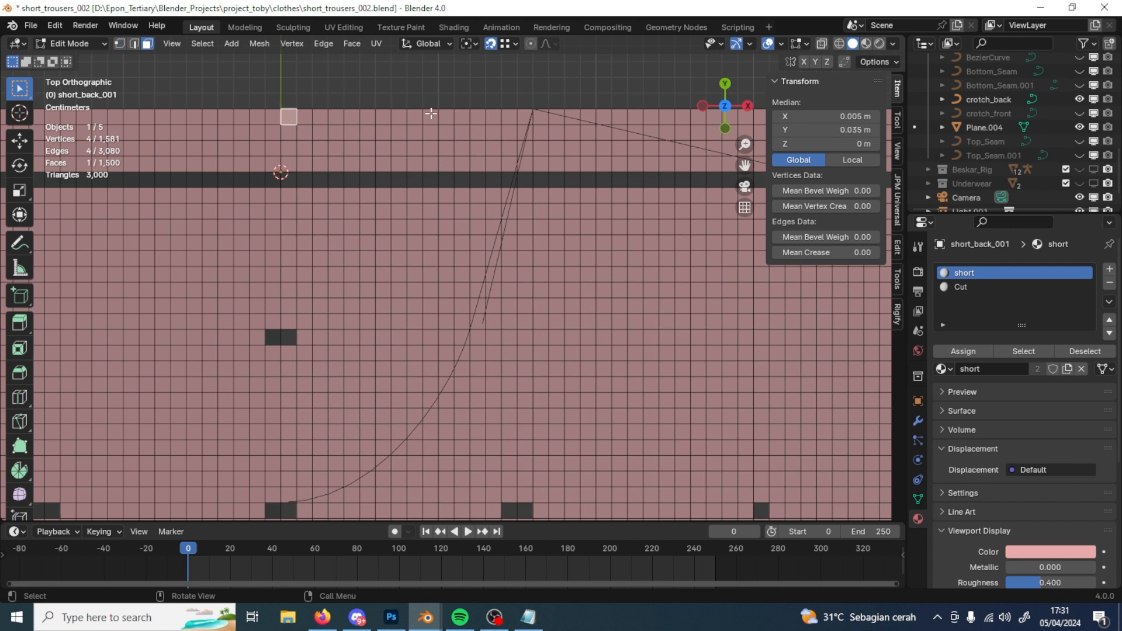
{"action": "left_click", "coordinate": [522, 119], "text": "ctrl"}
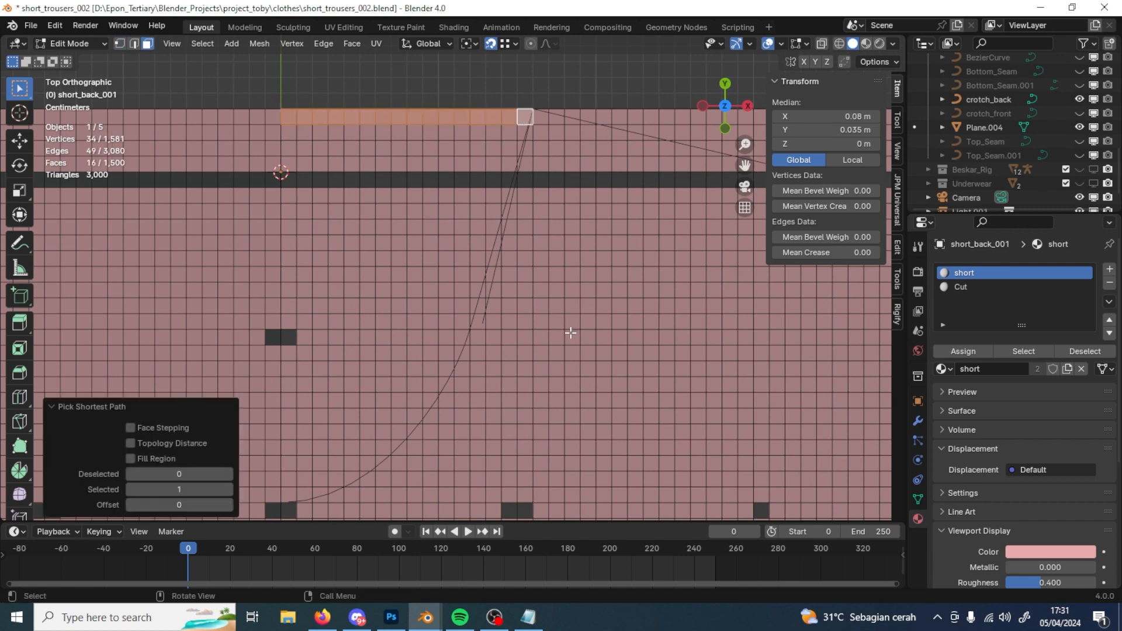
{"action": "key", "text": "Tab"}
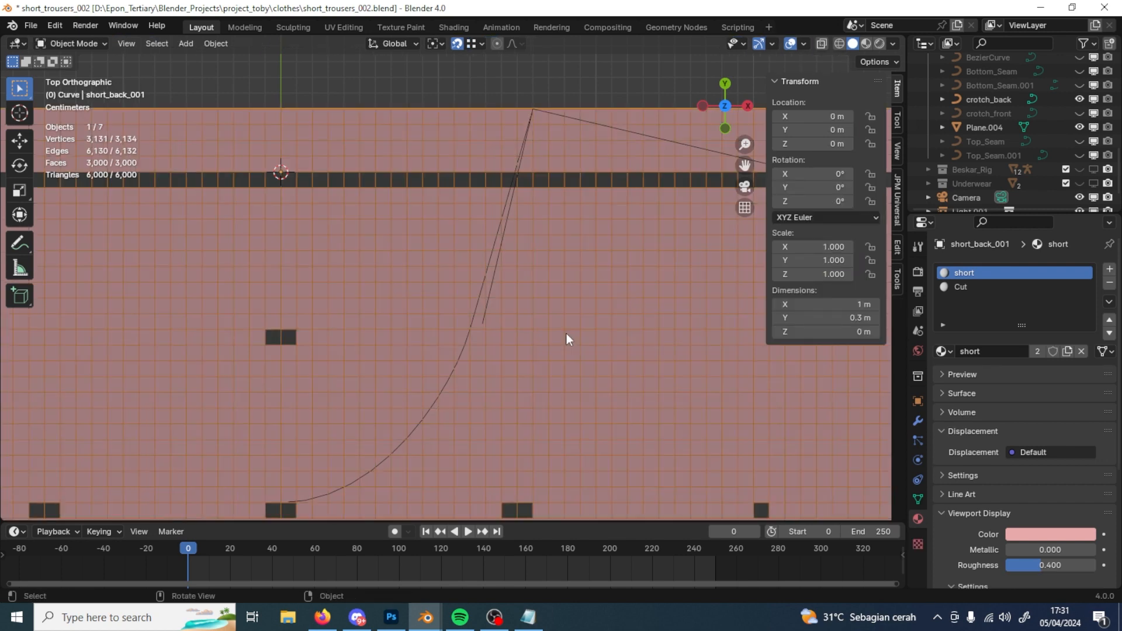
Step: Select the points at the middle and lower end of the crotch_back curve, with the pivot at Individual Origins and snapping off
{"action": "left_click", "coordinate": [432, 413]}
{"action": "left_click", "coordinate": [897, 249]}
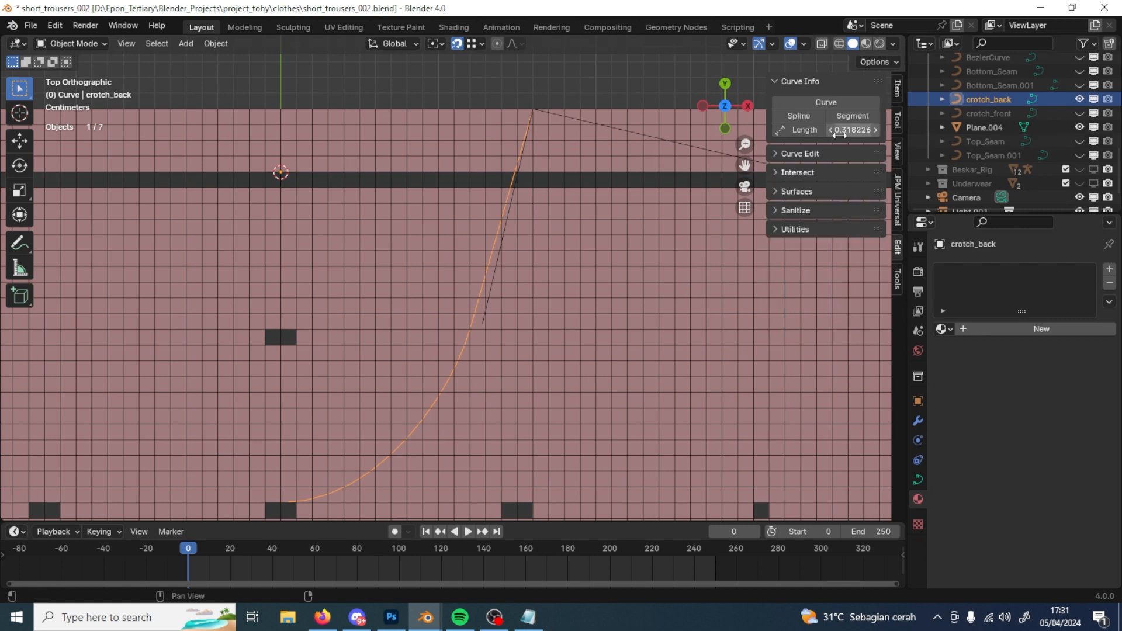
{"action": "key", "text": "Tab"}
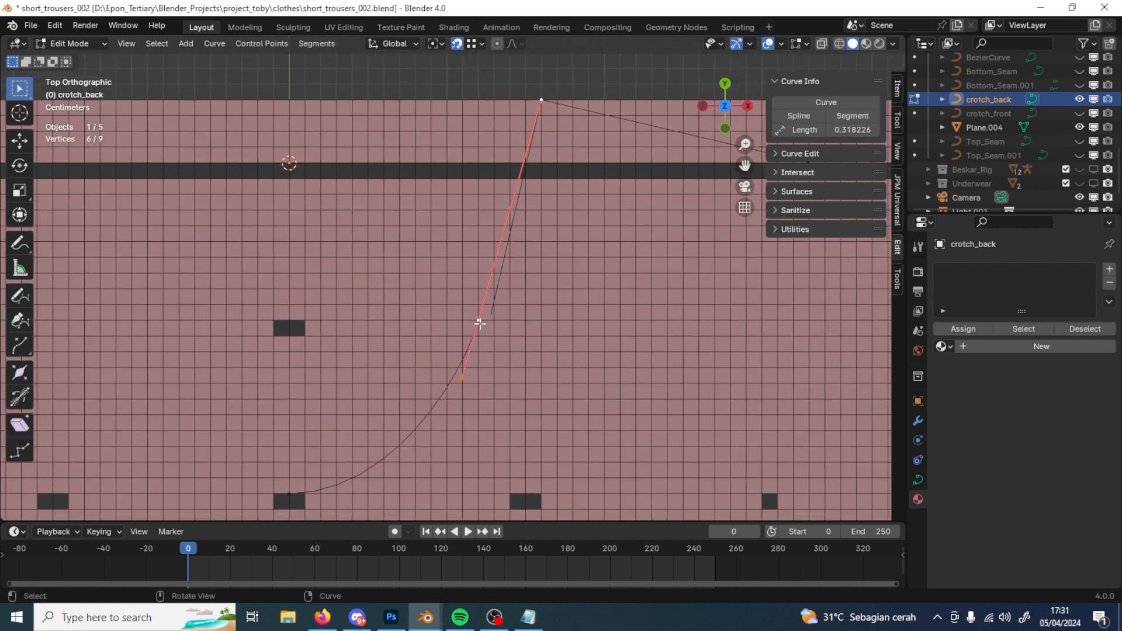
{"action": "left_click", "coordinate": [289, 494]}
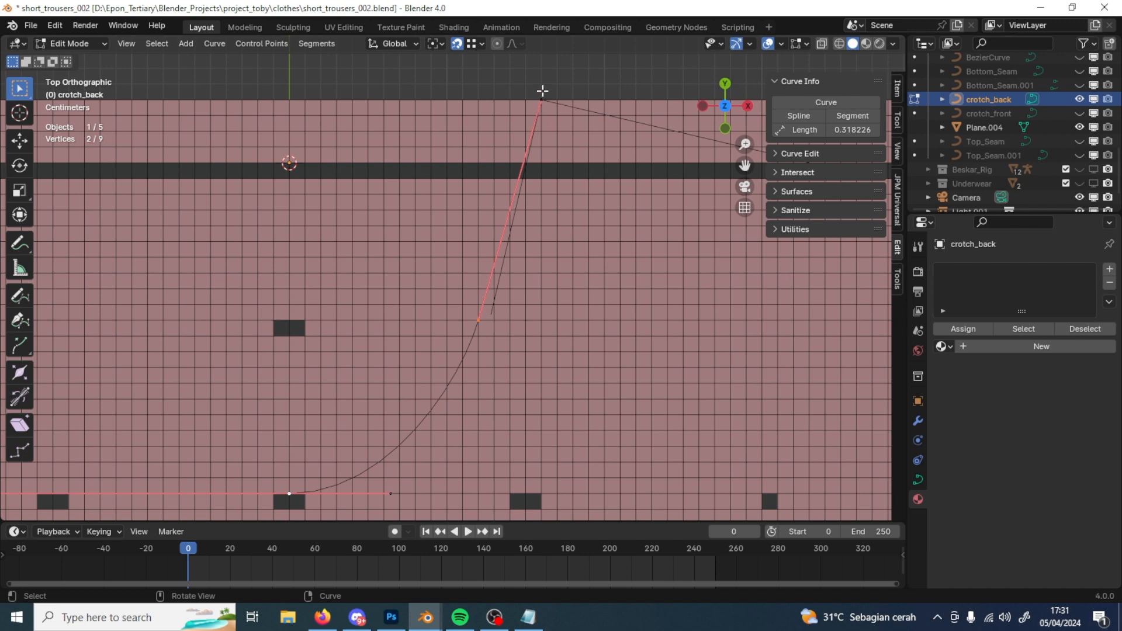
{"action": "left_click", "coordinate": [435, 44]}
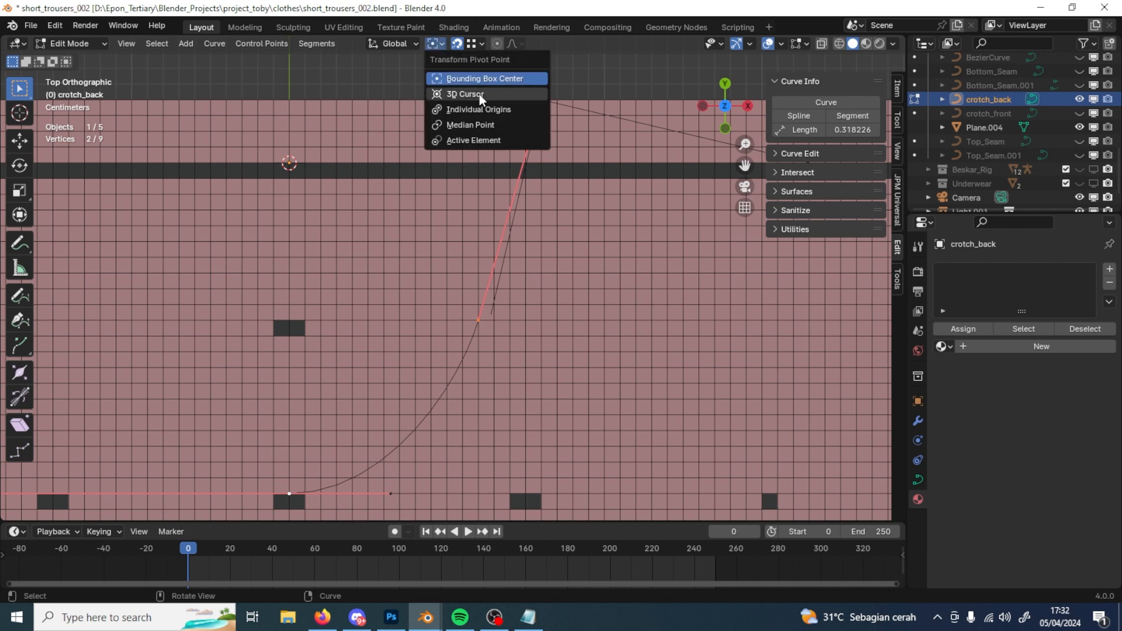
{"action": "left_click", "coordinate": [479, 109]}
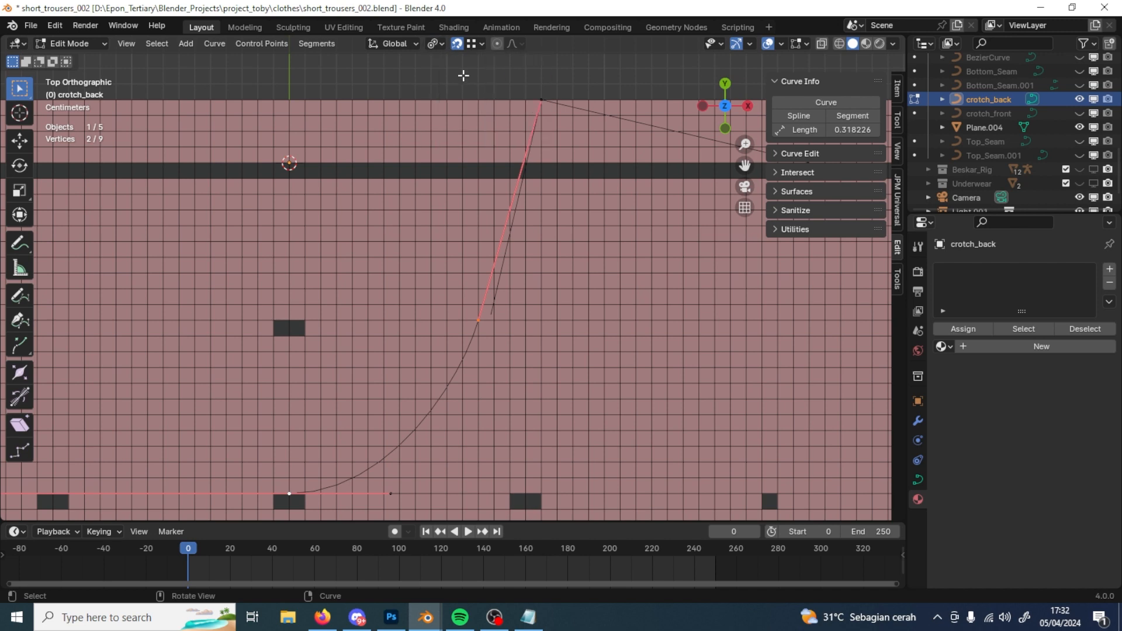
{"action": "left_click", "coordinate": [457, 44]}
Step: Try to enlarge the handles at the two selected curve points by a factor of 1.148
{"action": "key", "text": "s"}
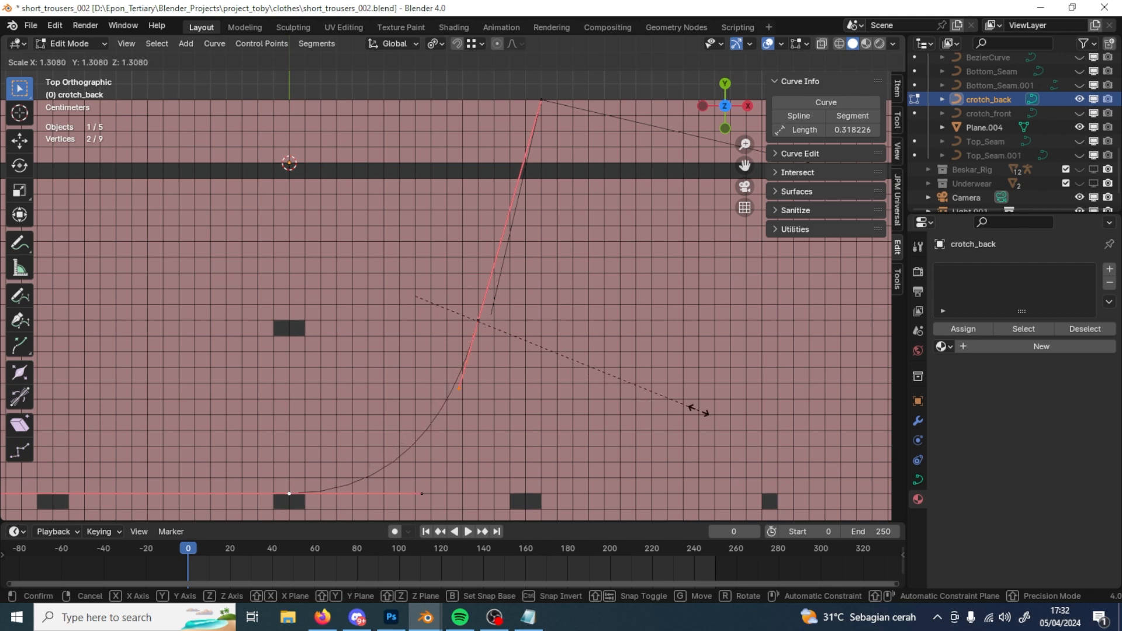
{"action": "left_click", "coordinate": [613, 427]}
{"action": "middle_click_drag", "start_coordinate": [563, 432], "coordinate": [564, 334], "text": "shift"}
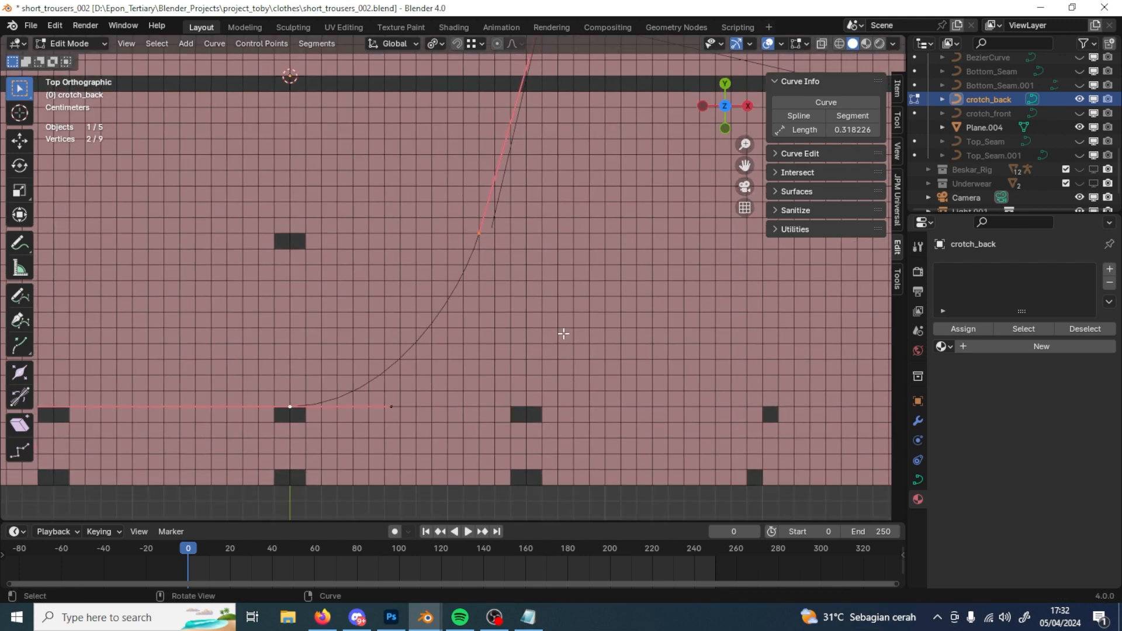
{"action": "key", "text": "s"}
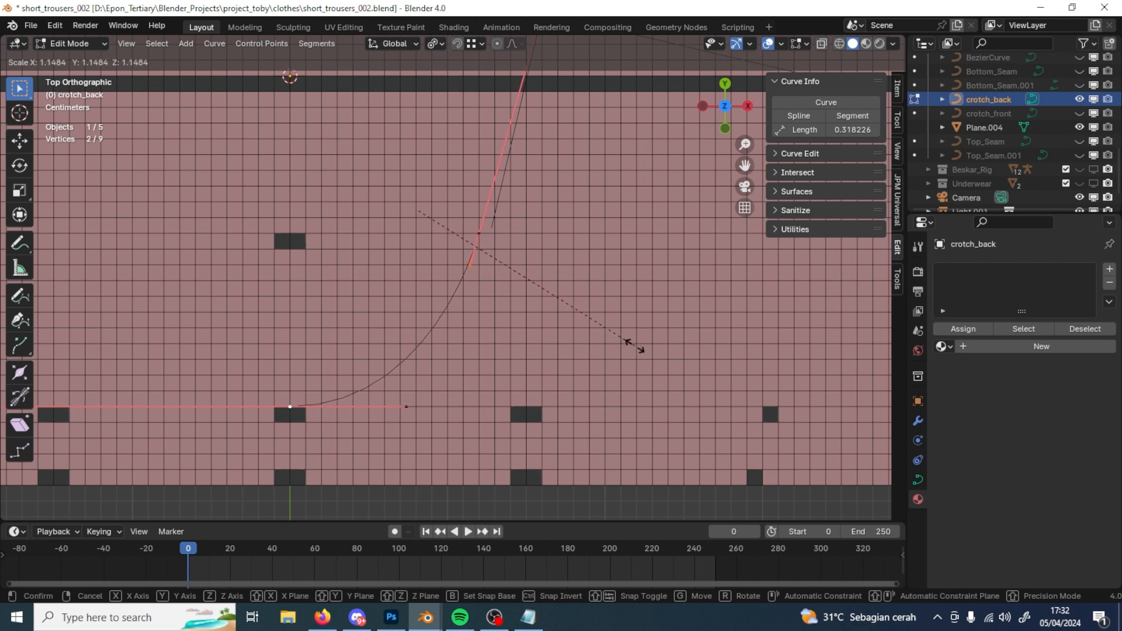
{"action": "left_click", "coordinate": [636, 348]}
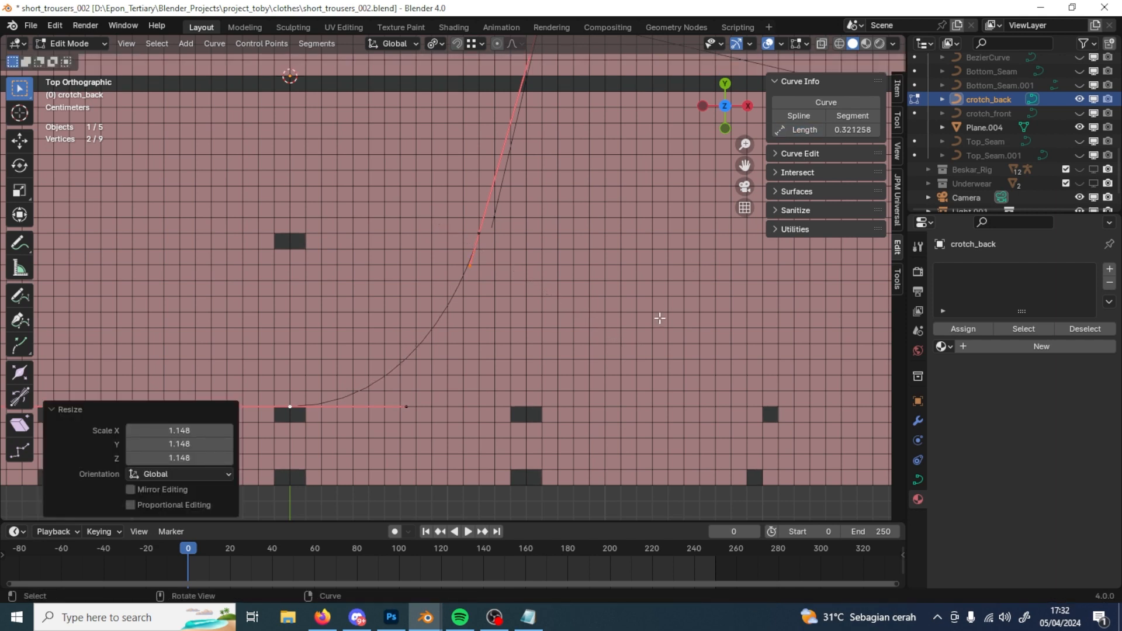
Step: Scale the handles at the curve's middle and lower end in small increments, finishing with a factor of 1.103
{"action": "key", "text": "s"}
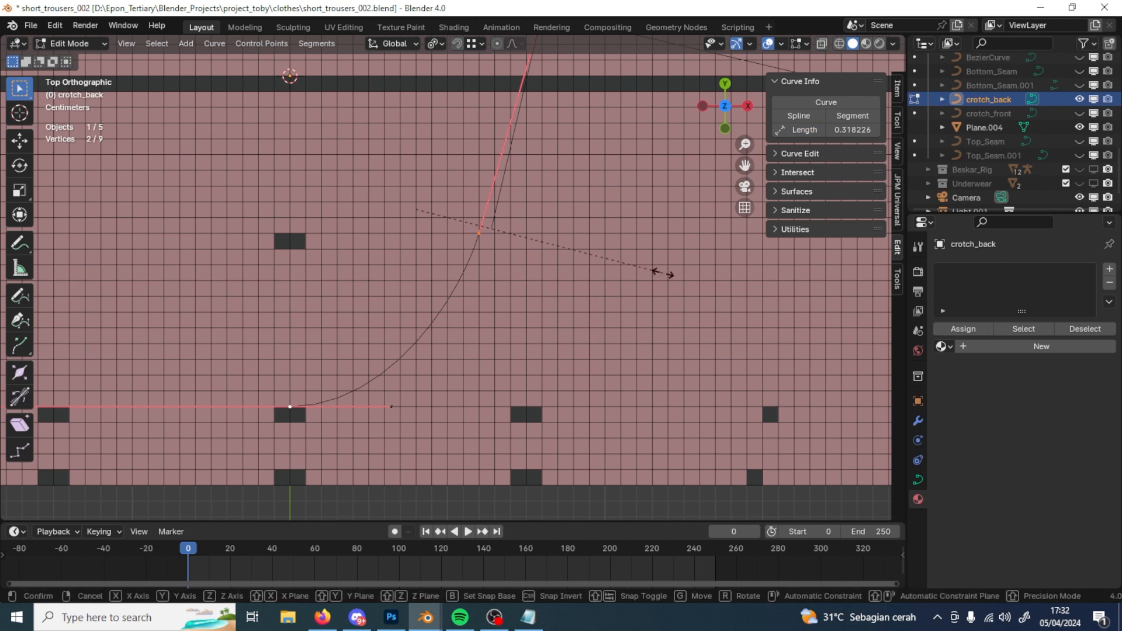
{"action": "left_click", "coordinate": [662, 273]}
{"action": "key", "text": "s"}
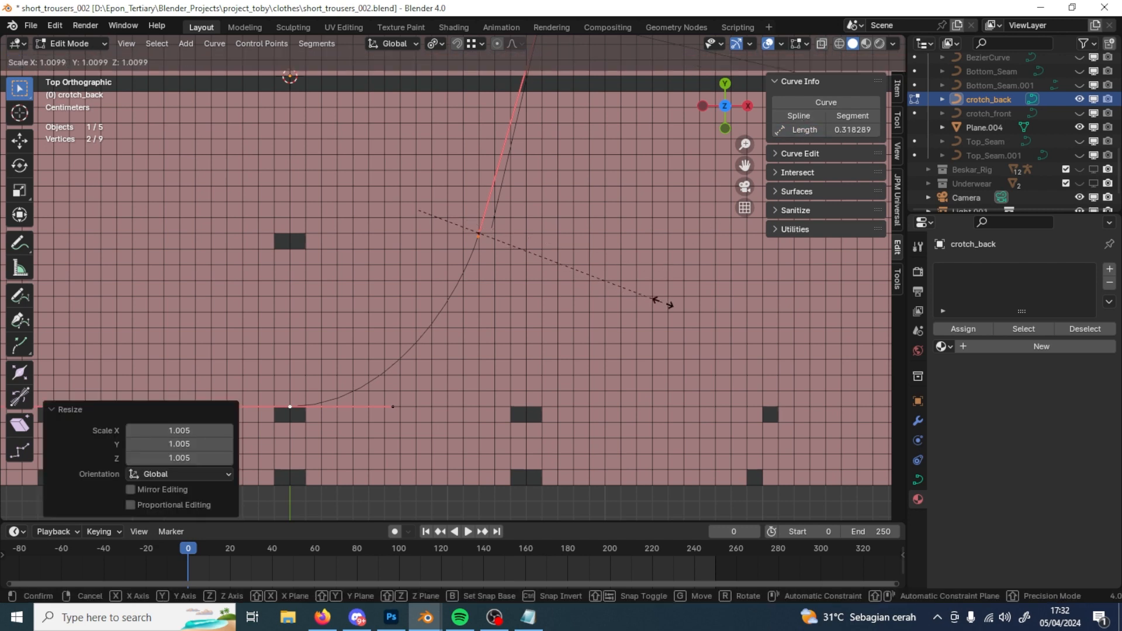
{"action": "left_click", "coordinate": [662, 302]}
{"action": "key", "text": "s"}
{"action": "left_click", "coordinate": [614, 383]}
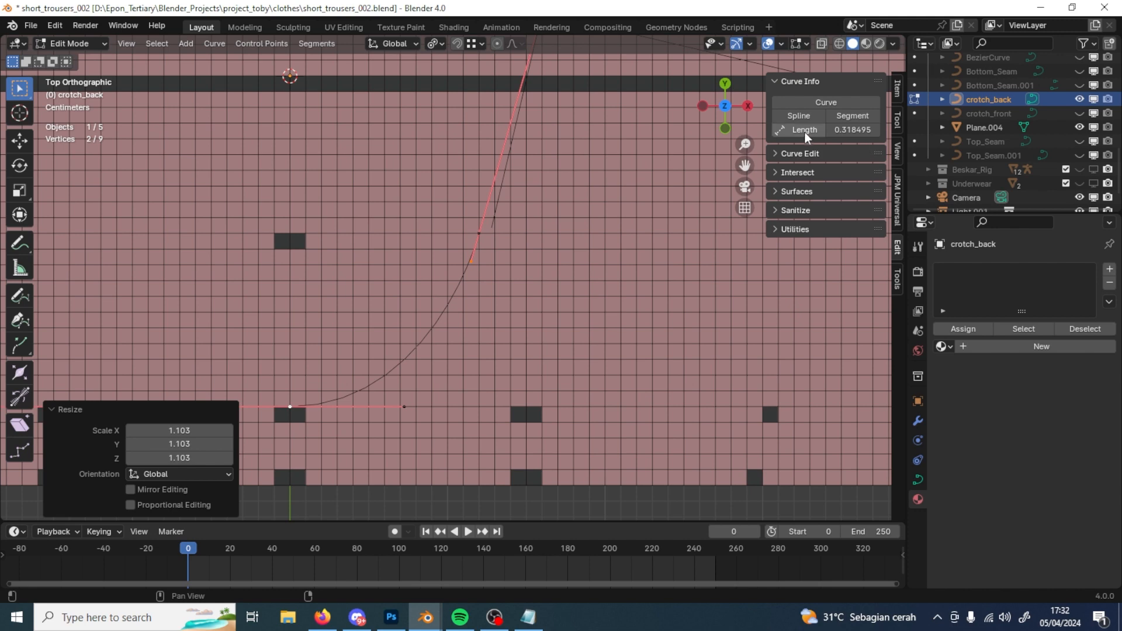
Step: Fine-tune the handle scale by a factor of about 1.001, bringing the crotch_back curve length to about 0.3201
{"action": "key", "text": "s"}
{"action": "left_click", "coordinate": [611, 383]}
{"action": "key", "text": "s"}
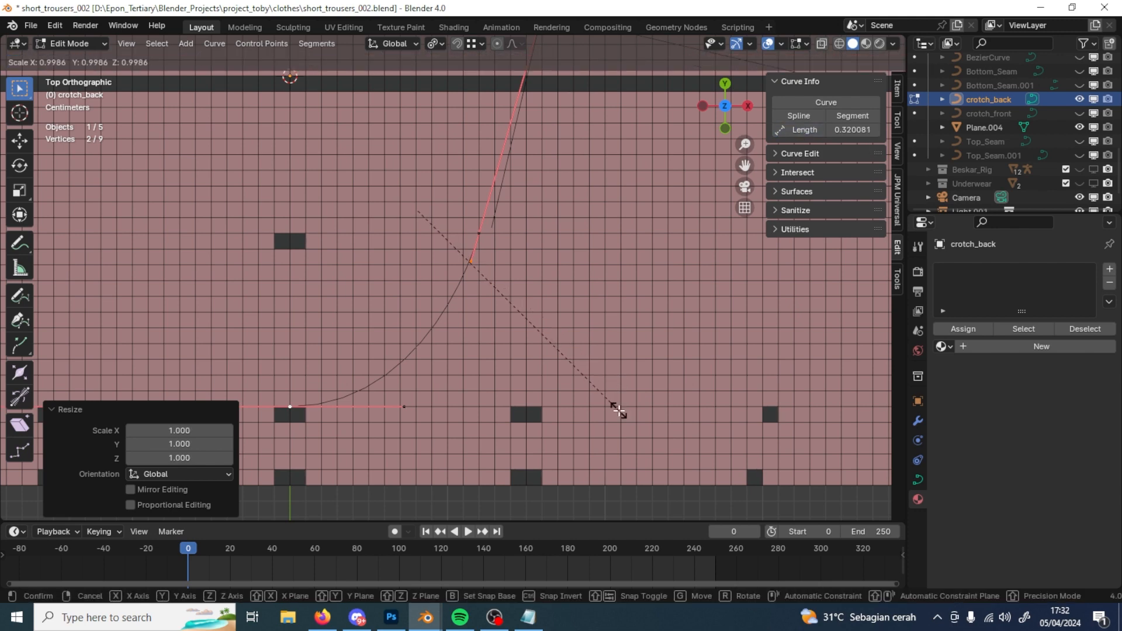
{"action": "left_click", "coordinate": [619, 408]}
{"action": "key", "text": "s"}
{"action": "left_click", "coordinate": [622, 433]}
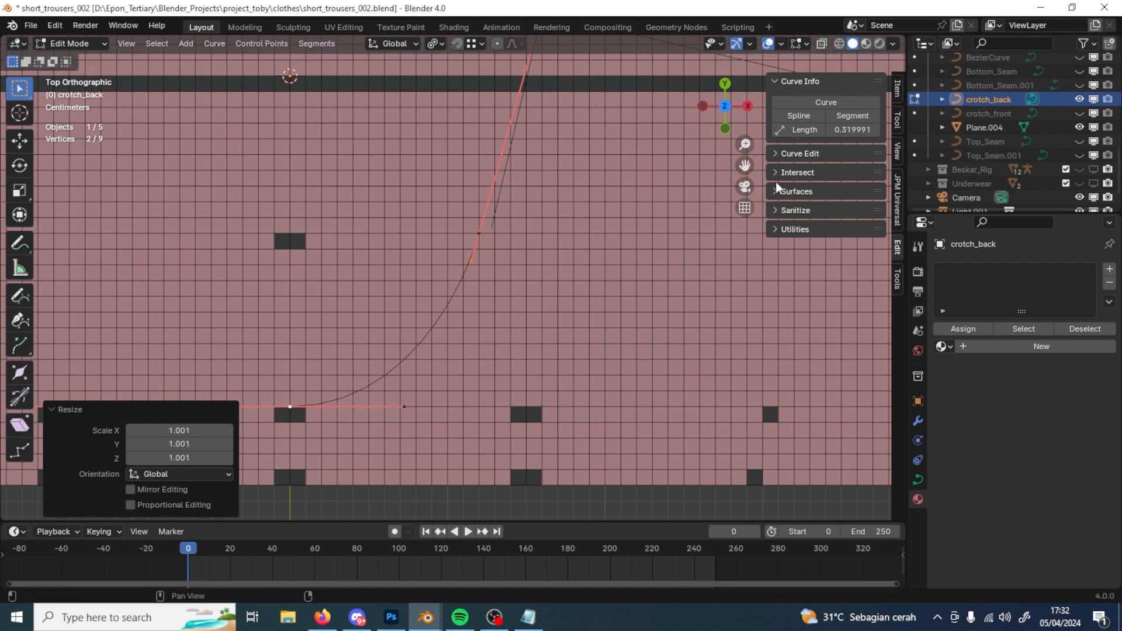
{"action": "left_click", "coordinate": [799, 134]}
Step: Try to move the middle point's upper handle located at the curve's top end
{"action": "middle_click_drag", "start_coordinate": [644, 186], "coordinate": [574, 334], "text": "shift"}
{"action": "middle_click_drag", "start_coordinate": [541, 209], "coordinate": [488, 339], "text": "shift"}
{"action": "scroll", "coordinate": [486, 357], "scroll_direction": "up", "scroll_amount": 9}
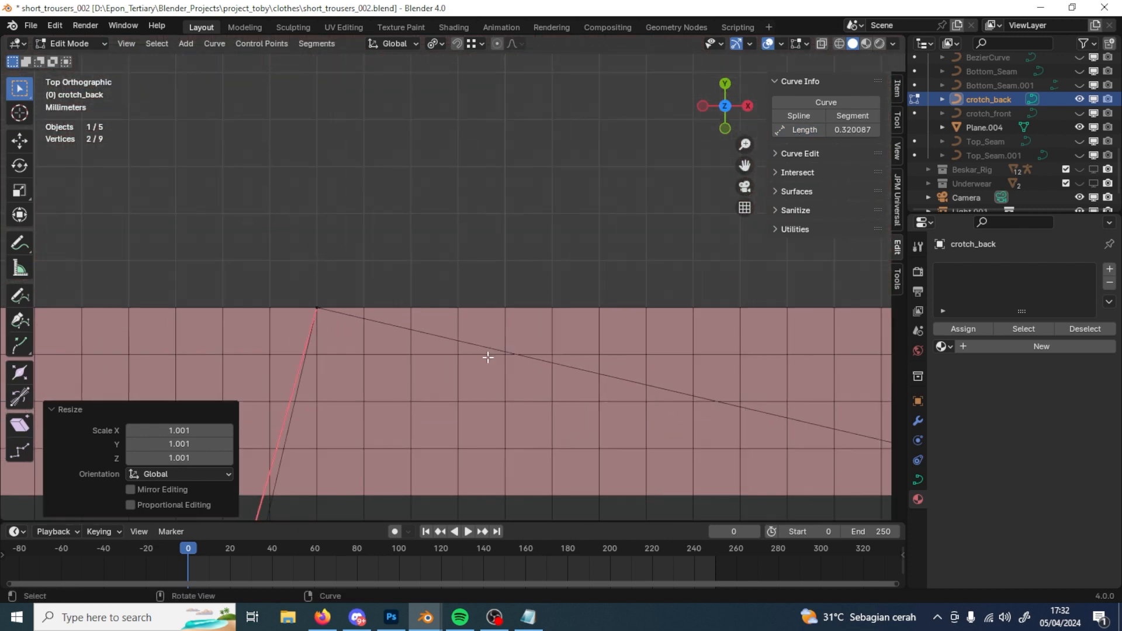
{"action": "middle_click_drag", "start_coordinate": [424, 387], "coordinate": [601, 321], "text": "shift"}
{"action": "scroll", "coordinate": [599, 321], "scroll_direction": "up", "scroll_amount": 4}
{"action": "key", "text": "a"}
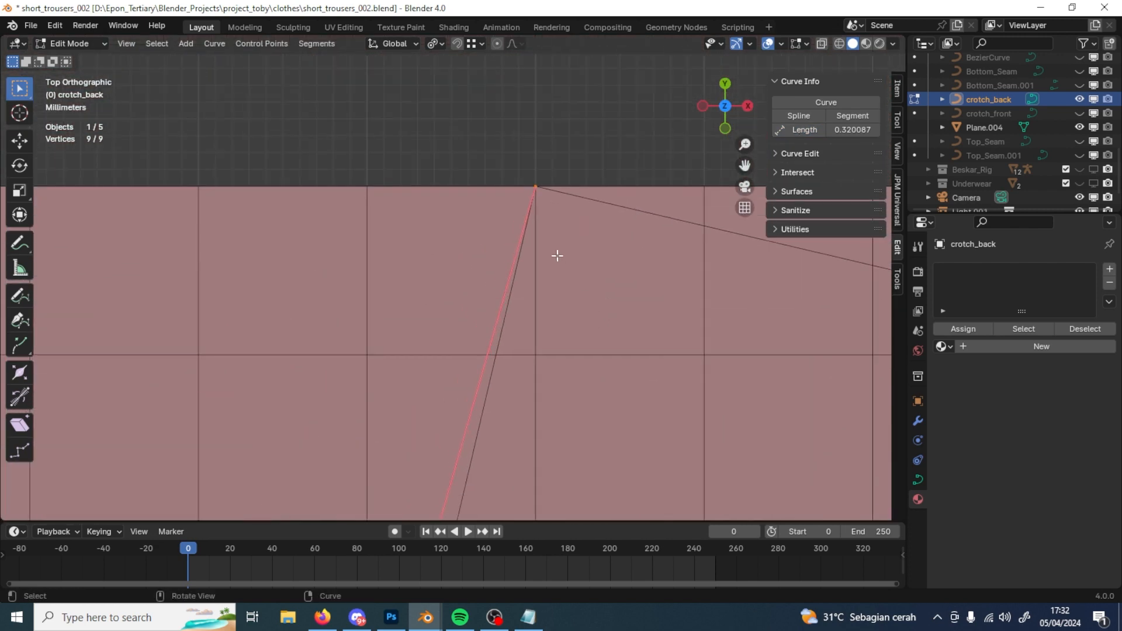
{"action": "left_click", "coordinate": [532, 194]}
{"action": "scroll", "coordinate": [536, 225], "scroll_direction": "down", "scroll_amount": 5}
{"action": "key", "text": "g"}
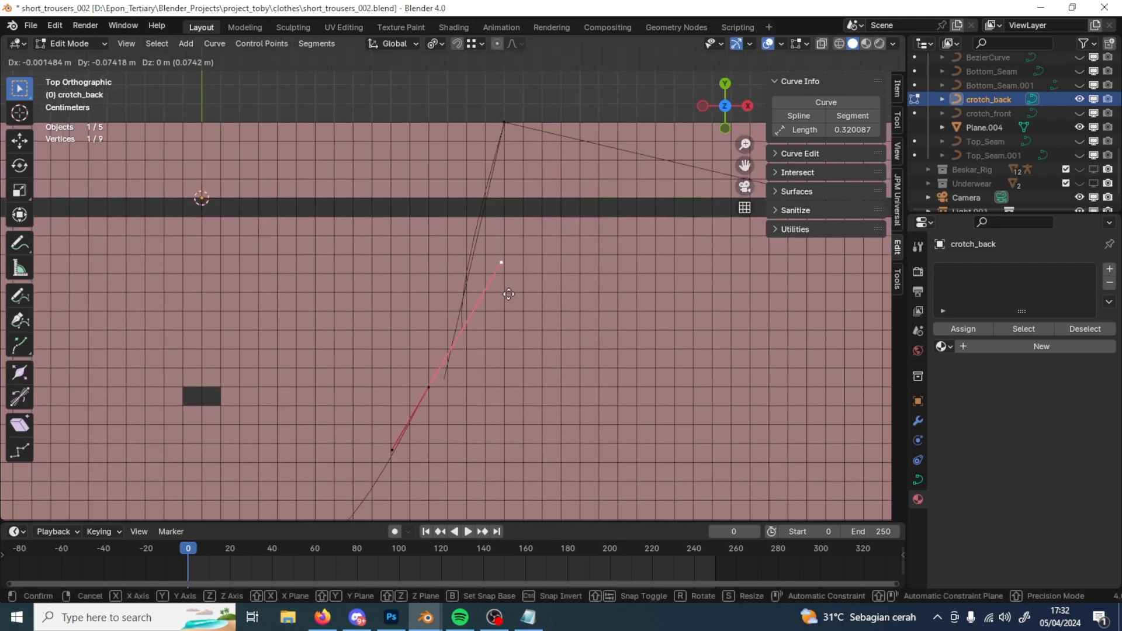
{"action": "right_click", "coordinate": [509, 263]}
{"action": "middle_click_drag", "start_coordinate": [537, 214], "coordinate": [504, 281], "text": "shift"}
{"action": "scroll", "coordinate": [534, 264], "scroll_direction": "up", "scroll_amount": 7}
{"action": "middle_click_drag", "start_coordinate": [570, 143], "coordinate": [510, 370], "text": "shift"}
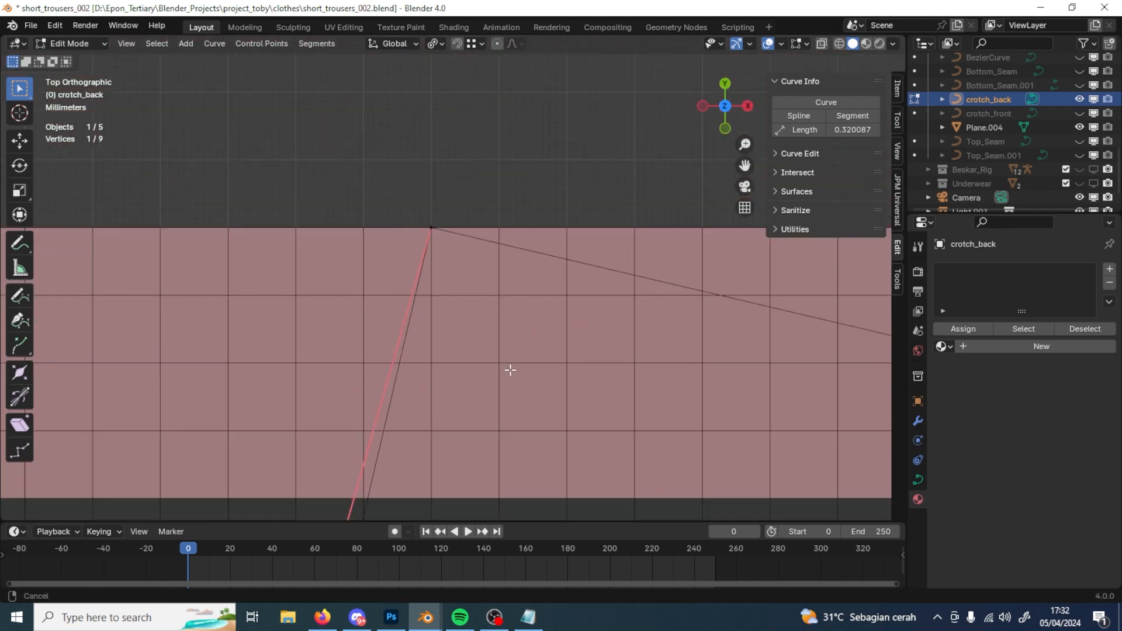
{"action": "scroll", "coordinate": [445, 230], "scroll_direction": "up", "scroll_amount": 5}
{"action": "key", "text": "g"}
{"action": "left_click", "coordinate": [385, 224]}
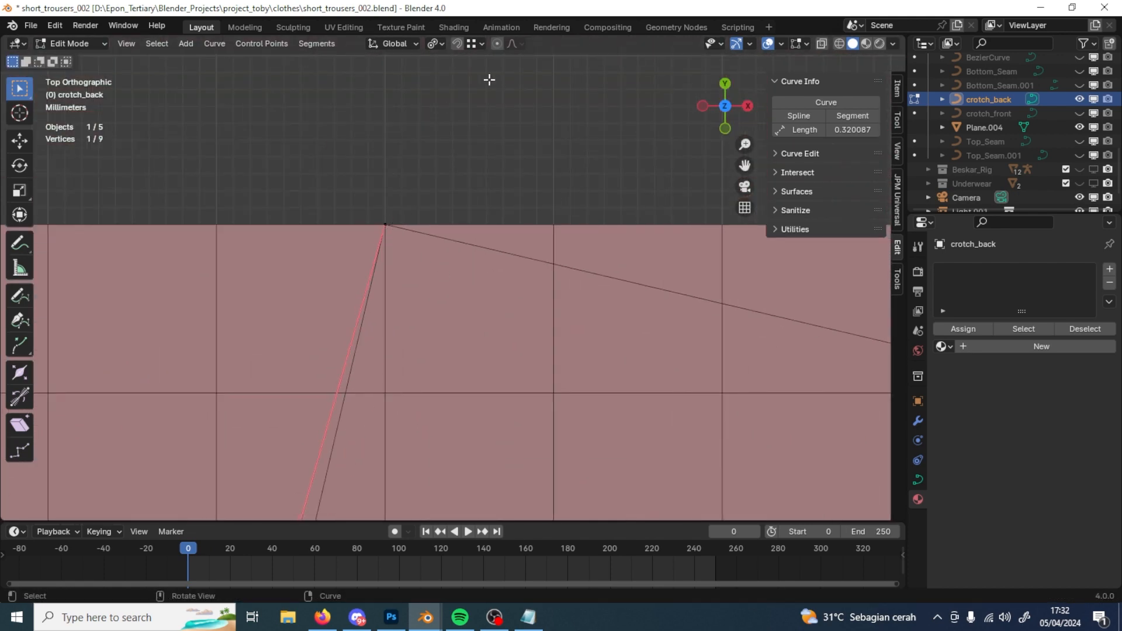
Step: Set the pivot to Bounding Box Center with snapping on, and try snapping the handle onto the curve's top corner
{"action": "left_click", "coordinate": [442, 46]}
{"action": "left_click", "coordinate": [476, 79]}
{"action": "key", "text": "g"}
{"action": "left_click", "coordinate": [387, 220]}
{"action": "key", "text": "ctrl+z"}
{"action": "left_click", "coordinate": [386, 227]}
Step: Snap the top point's overextended lower handle back onto the middle control point and re-measure the curve's length
{"action": "scroll", "coordinate": [413, 378], "scroll_direction": "down", "scroll_amount": 12}
{"action": "scroll", "coordinate": [496, 455], "scroll_direction": "up", "scroll_amount": 10}
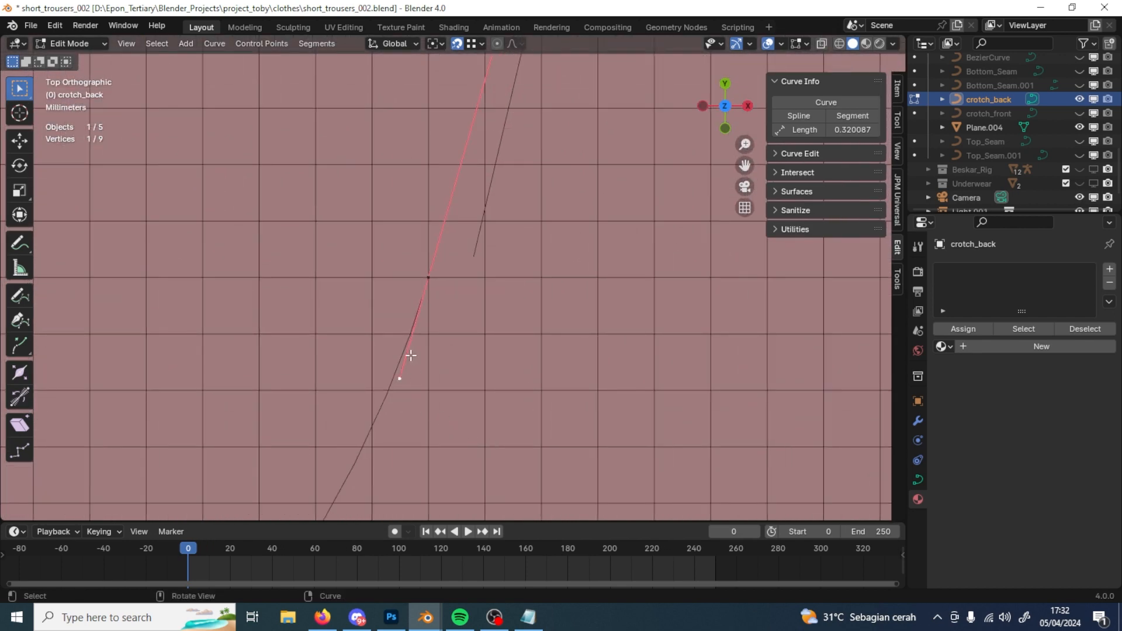
{"action": "key", "text": "g"}
{"action": "left_click", "coordinate": [527, 335]}
{"action": "scroll", "coordinate": [528, 334], "scroll_direction": "down", "scroll_amount": 11}
{"action": "key", "text": "Tab"}
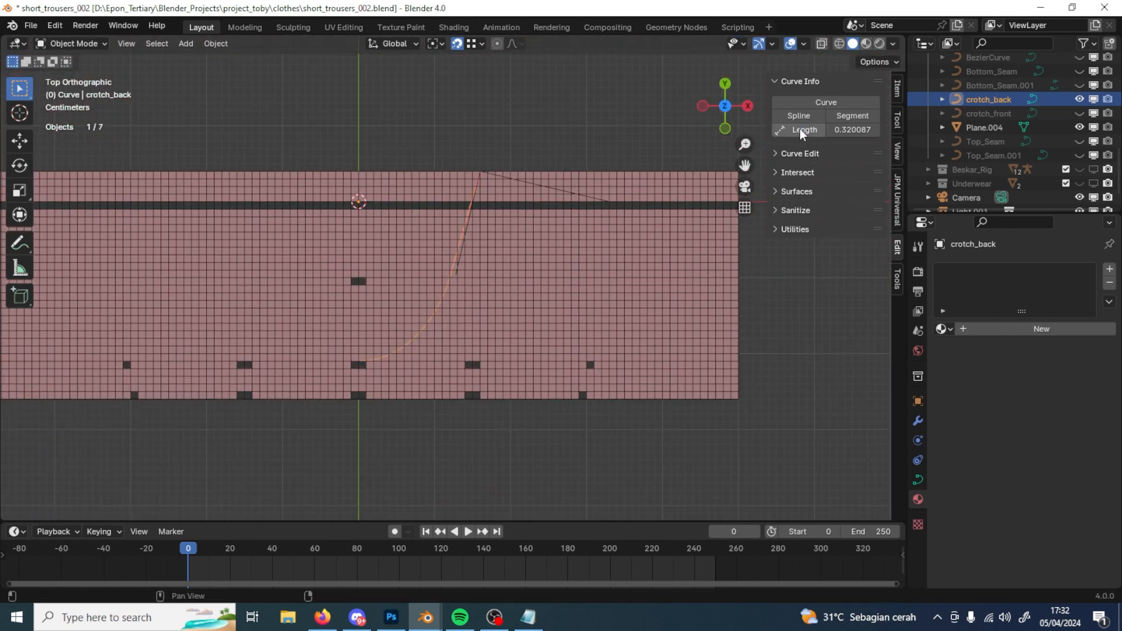
{"action": "scroll", "coordinate": [514, 363], "scroll_direction": "up", "scroll_amount": 6}
{"action": "key", "text": "Tab"}
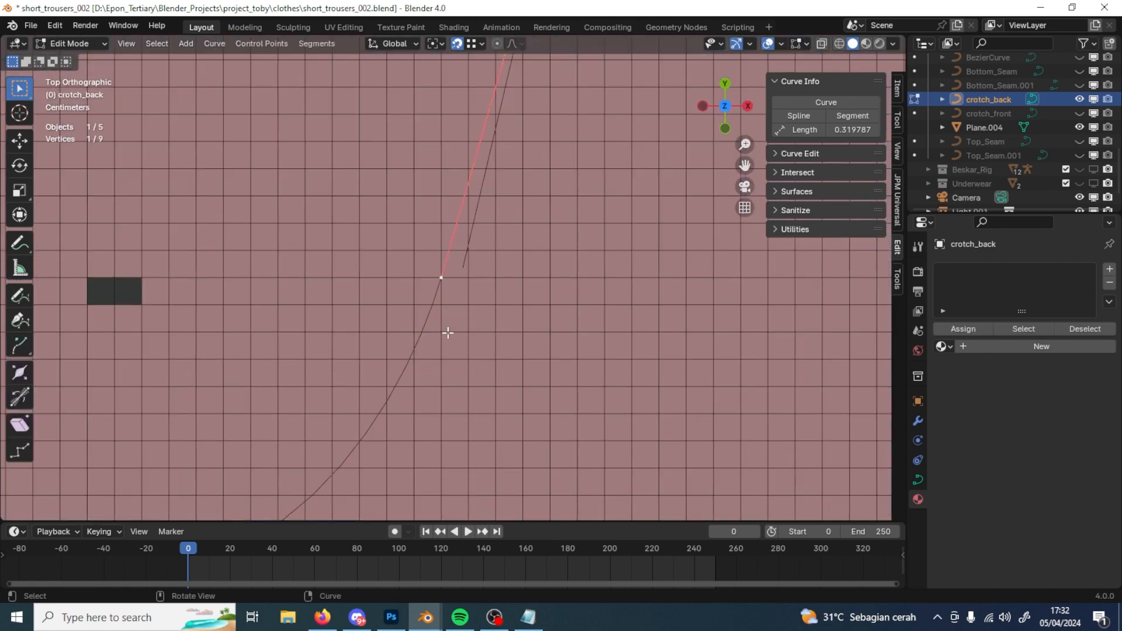
Step: Select the middle control point and the lower end point of the crotch_back curve together
{"action": "left_click", "coordinate": [436, 313]}
{"action": "scroll", "coordinate": [440, 295], "scroll_direction": "down", "scroll_amount": 5}
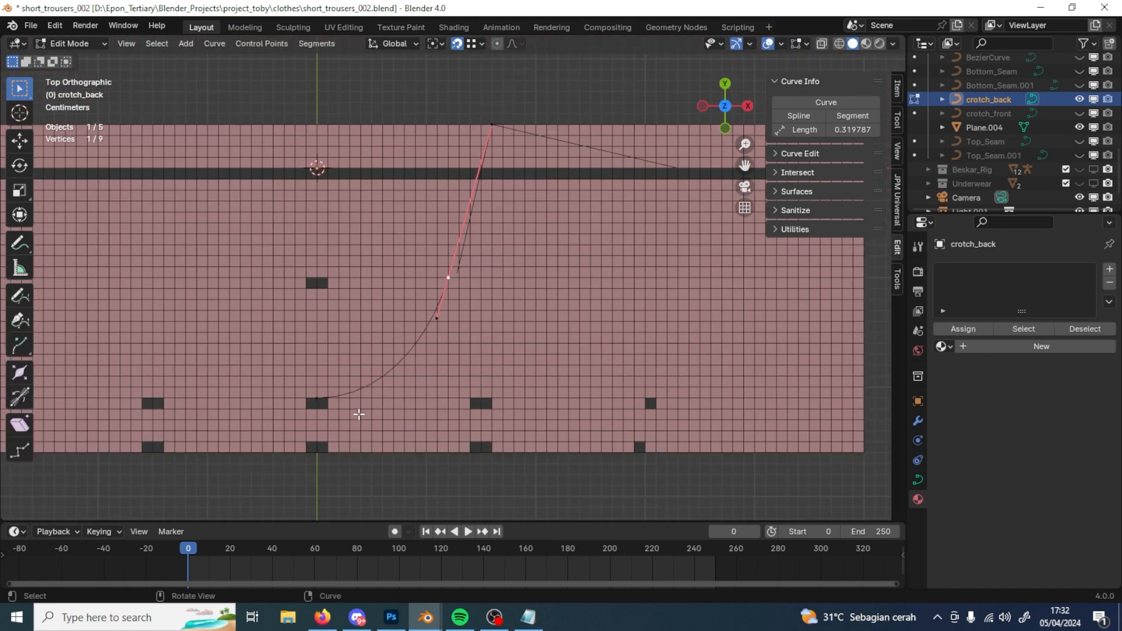
{"action": "left_click", "coordinate": [316, 399], "text": "shift"}
{"action": "scroll", "coordinate": [468, 357], "scroll_direction": "up", "scroll_amount": 5}
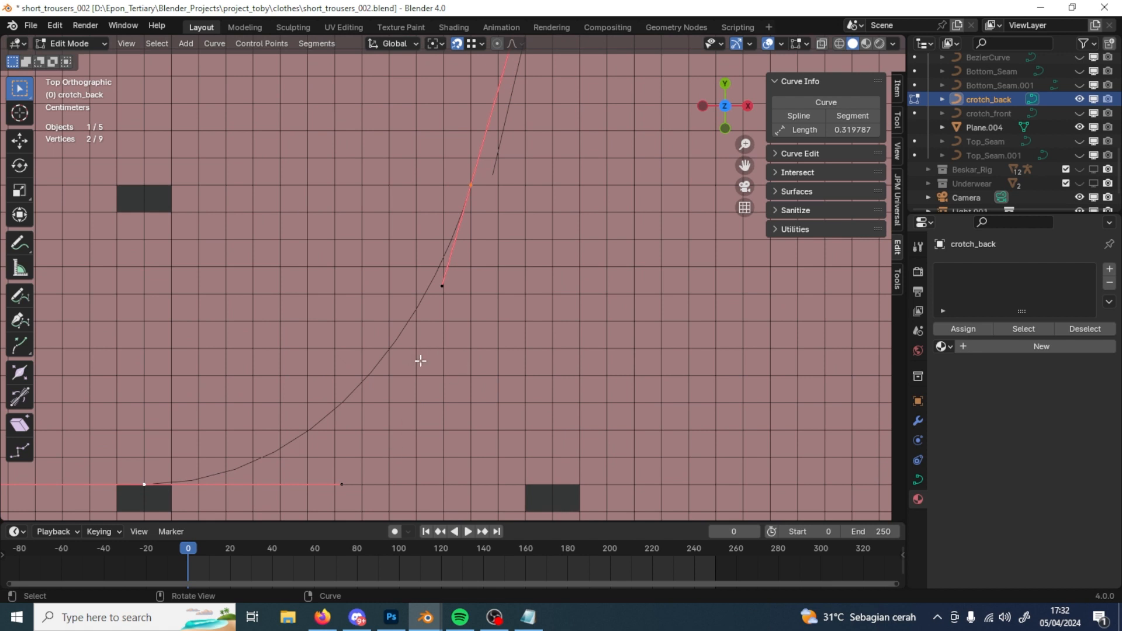
Step: Try to scale the two selected points by 1.004 about the bounding box center
{"action": "key", "text": "s"}
{"action": "left_click", "coordinate": [596, 418]}
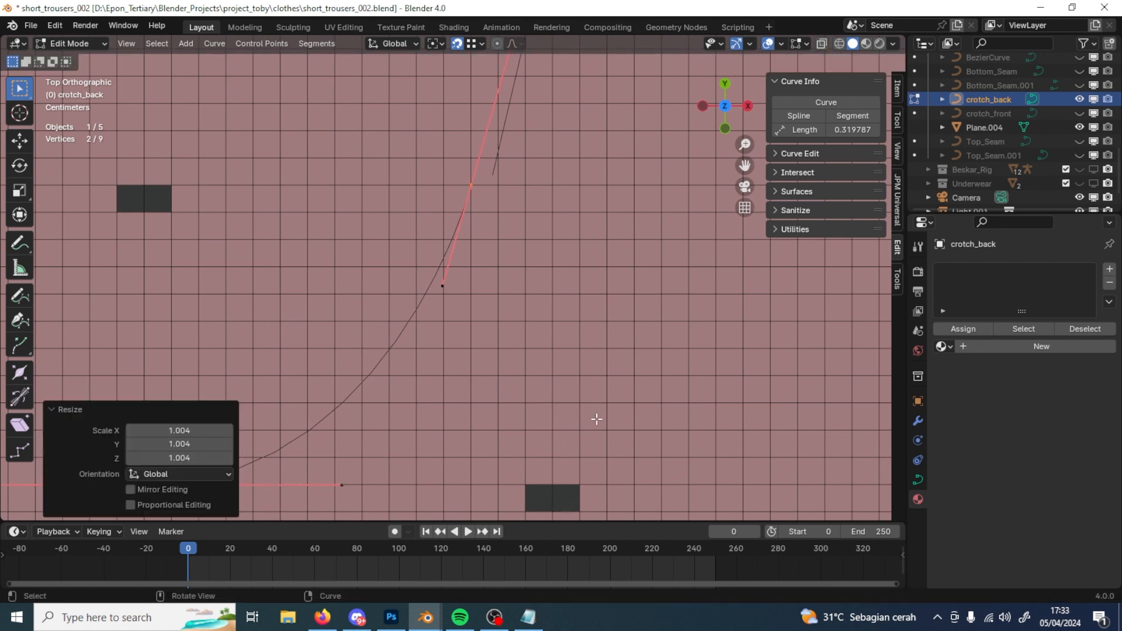
{"action": "key", "text": "ctrl+z"}
Step: Switch the pivot to Individual Origins and scale both points' handles by 1.004 and 1.010, reaching a curve length of about 0.3201
{"action": "left_click", "coordinate": [436, 42]}
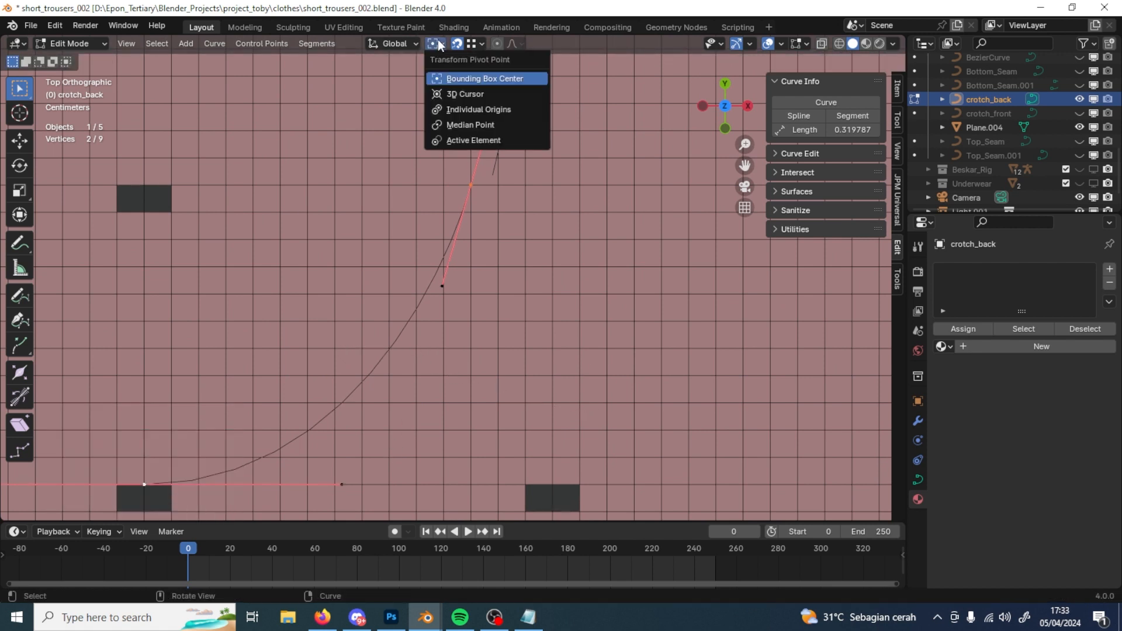
{"action": "left_click", "coordinate": [472, 109]}
{"action": "key", "text": "s"}
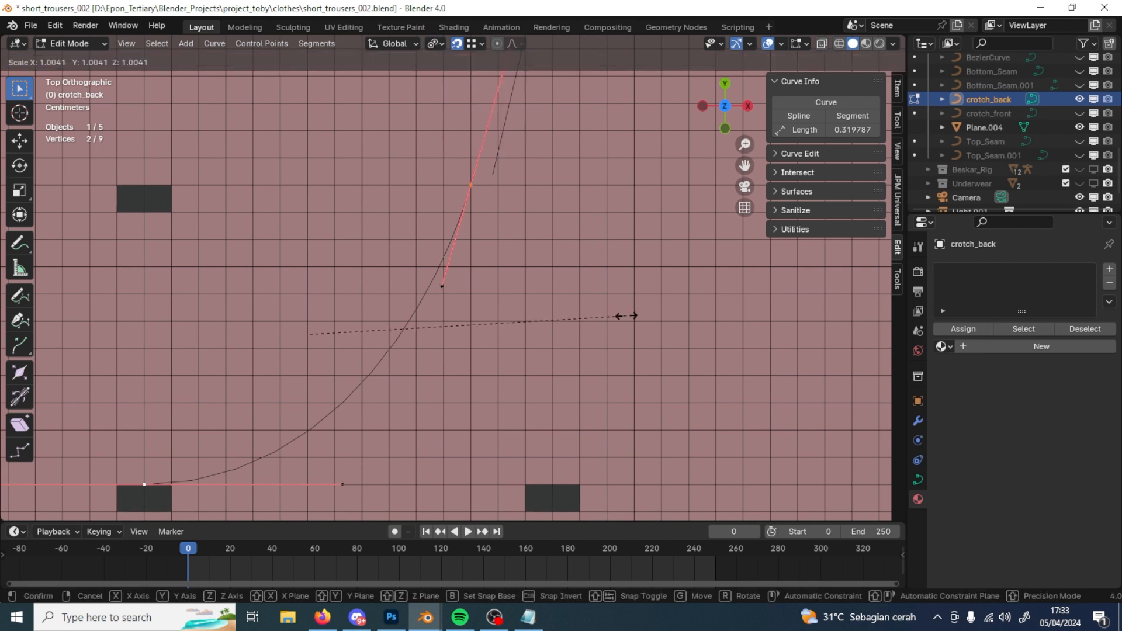
{"action": "left_click", "coordinate": [626, 315]}
{"action": "key", "text": "s"}
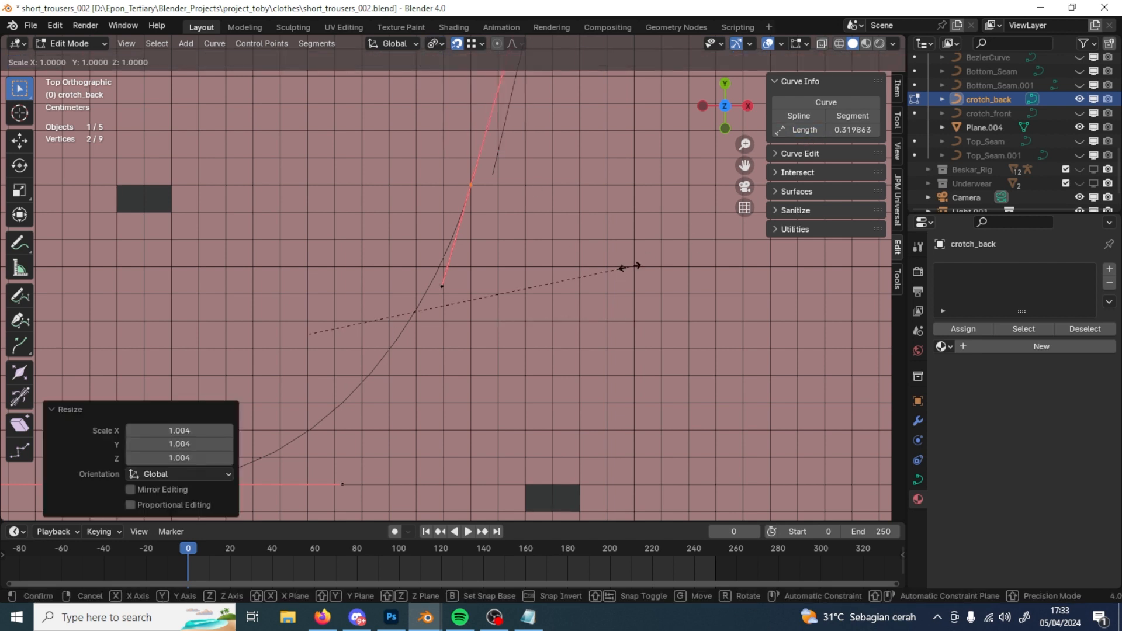
{"action": "left_click", "coordinate": [666, 266]}
{"action": "left_click", "coordinate": [808, 135]}
Step: Set the pivot to Bounding Box Center and move the middle point's overshooting upper handle back onto the curve's top end
{"action": "scroll", "coordinate": [570, 331], "scroll_direction": "down", "scroll_amount": 5}
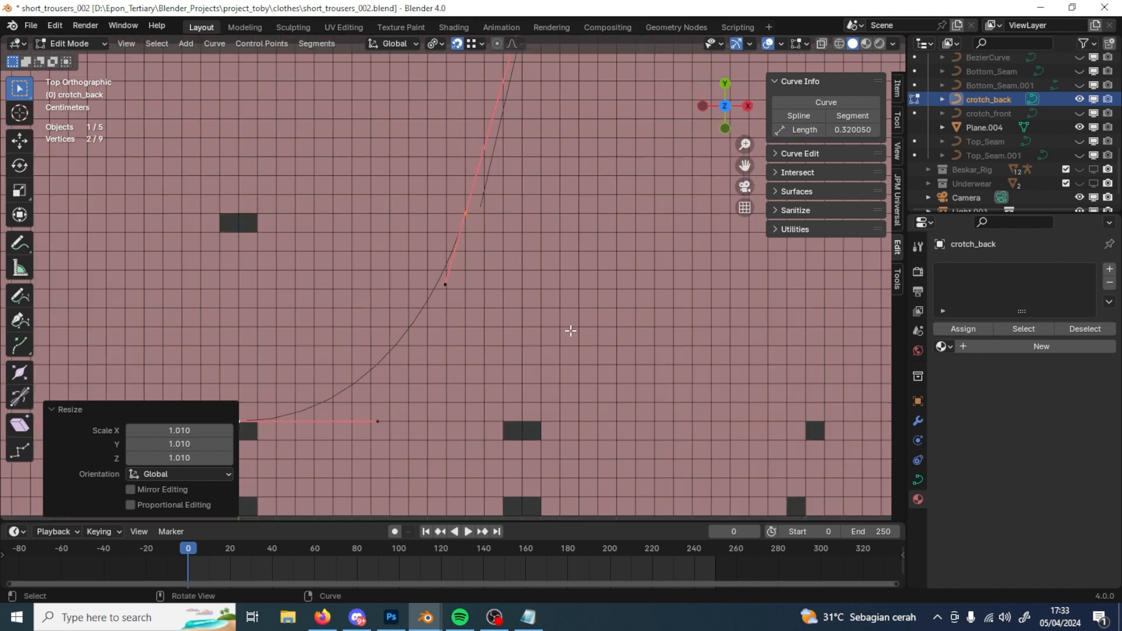
{"action": "middle_click_drag", "start_coordinate": [570, 182], "coordinate": [519, 336], "text": "shift"}
{"action": "scroll", "coordinate": [518, 327], "scroll_direction": "up", "scroll_amount": 6}
{"action": "mouse_move", "coordinate": [495, 187]}
{"action": "middle_mouse_down", "text": "shift"}
{"action": "mouse_move", "coordinate": [524, 255]}
{"action": "mouse_move", "coordinate": [501, 185]}
{"action": "middle_mouse_up", "text": "shift"}
{"action": "scroll", "coordinate": [524, 254], "scroll_direction": "up", "scroll_amount": 3}
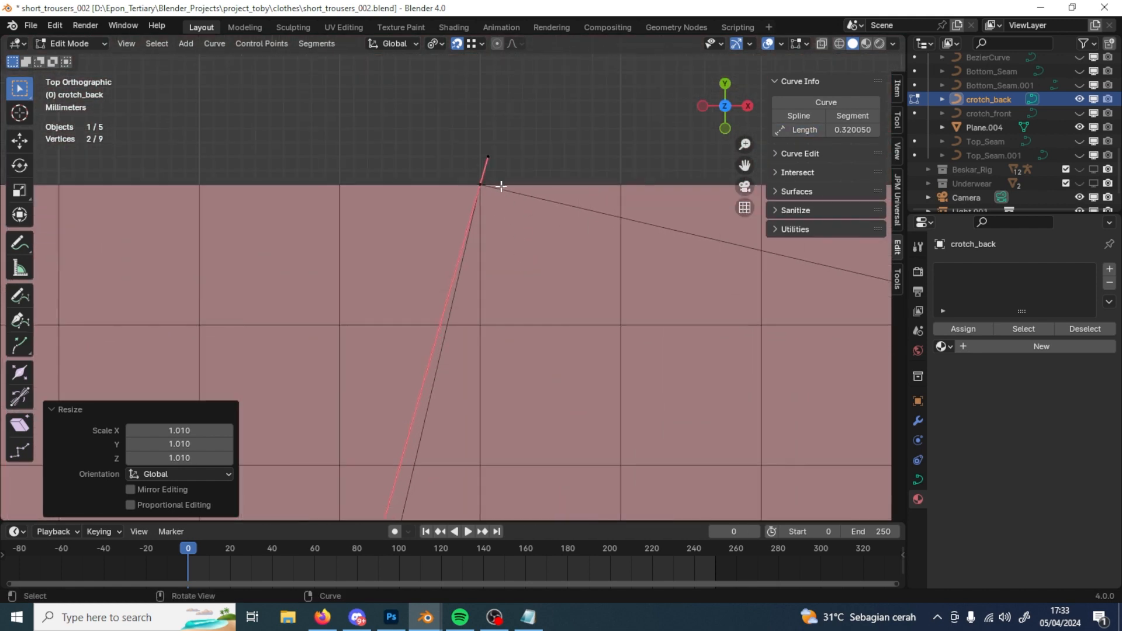
{"action": "left_click", "coordinate": [488, 158]}
{"action": "left_click", "coordinate": [438, 45]}
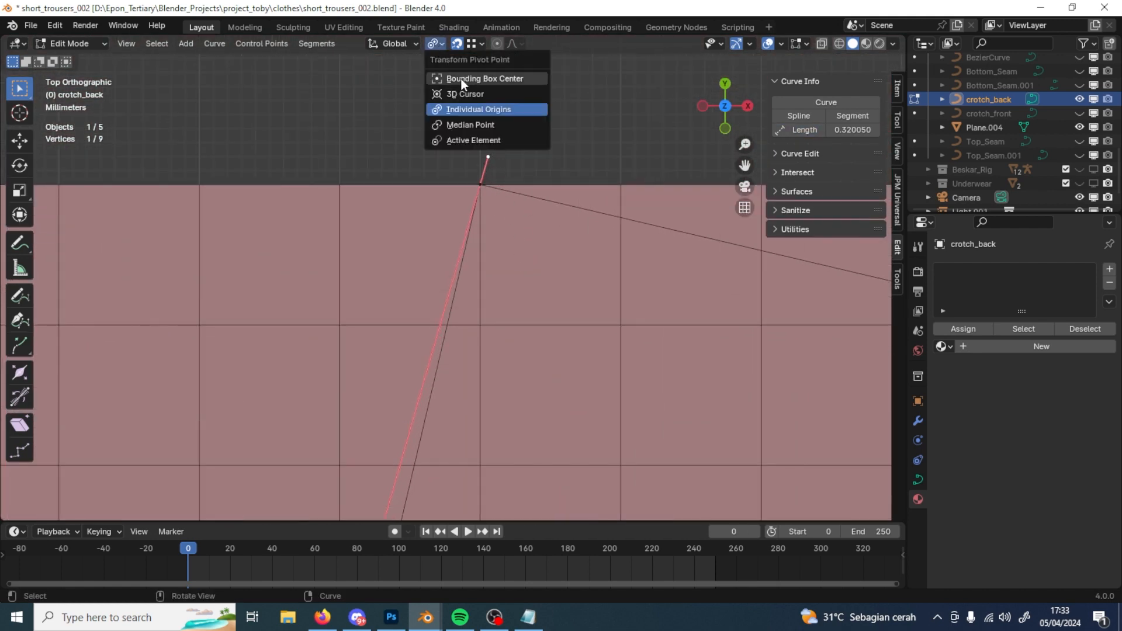
{"action": "left_click", "coordinate": [460, 78]}
{"action": "left_click", "coordinate": [457, 44]}
{"action": "left_click_drag", "start_coordinate": [491, 157], "coordinate": [481, 185]}
Step: Snap the crotch_back curve's middle control point in place on the fabric grid and return to Object Mode
{"action": "scroll", "coordinate": [587, 297], "scroll_direction": "down", "scroll_amount": 12}
{"action": "middle_click_drag", "start_coordinate": [501, 422], "coordinate": [453, 370], "text": "shift"}
{"action": "scroll", "coordinate": [541, 274], "scroll_direction": "up", "scroll_amount": 5}
{"action": "left_click", "coordinate": [417, 335]}
{"action": "scroll", "coordinate": [418, 335], "scroll_direction": "down", "scroll_amount": 4}
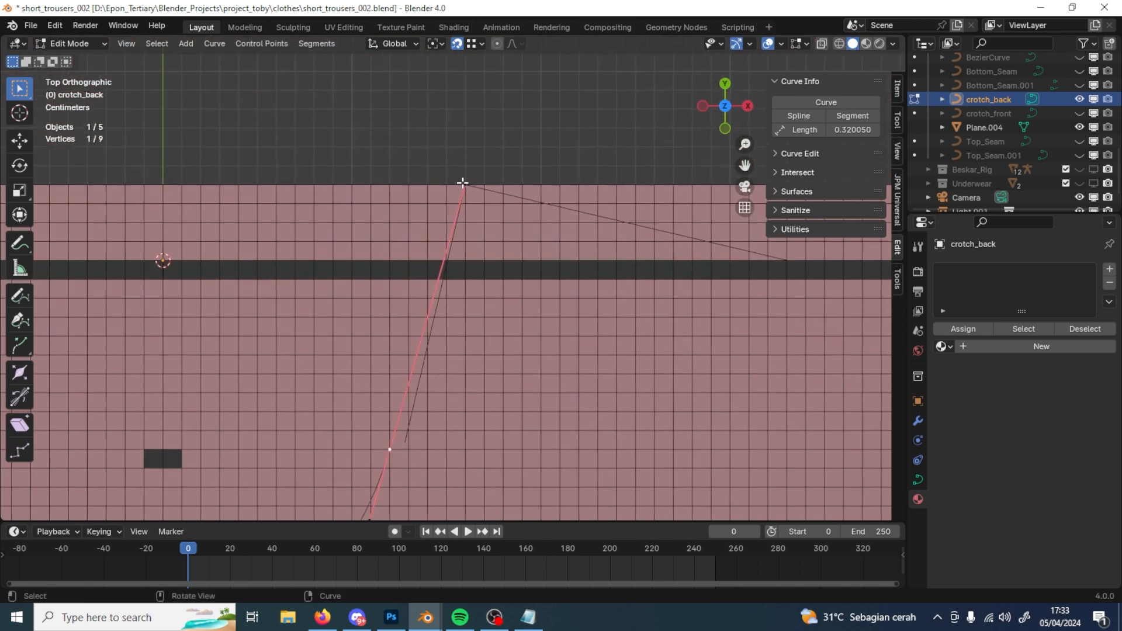
{"action": "left_click", "coordinate": [463, 183]}
{"action": "middle_click_drag", "start_coordinate": [464, 448], "coordinate": [523, 262], "text": "shift"}
{"action": "scroll", "coordinate": [528, 227], "scroll_direction": "up", "scroll_amount": 11}
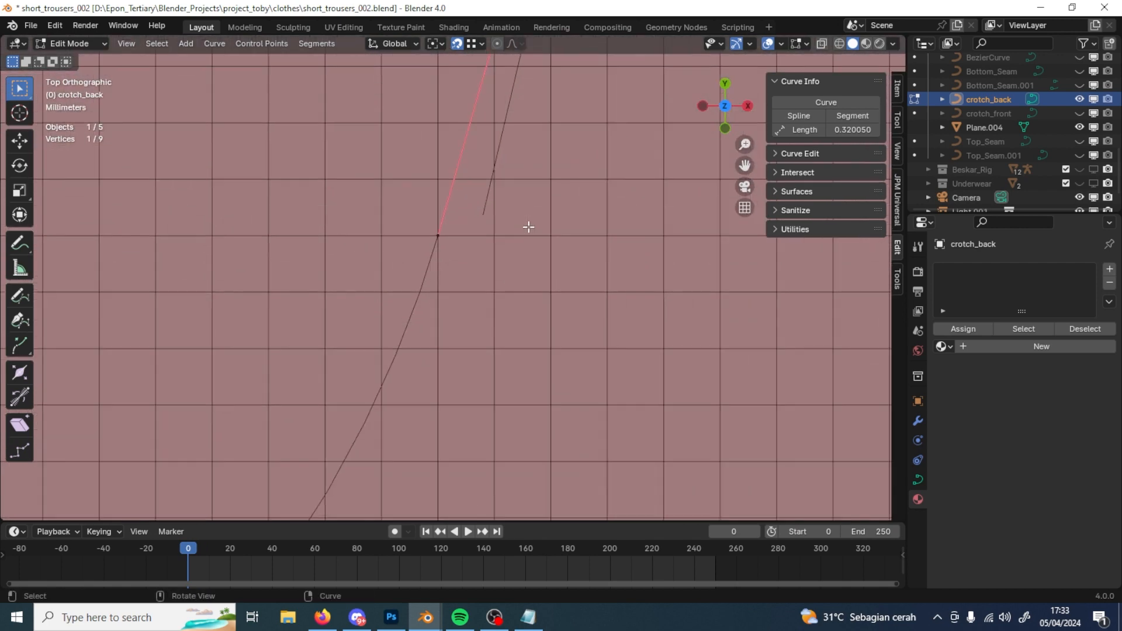
{"action": "key", "text": "g"}
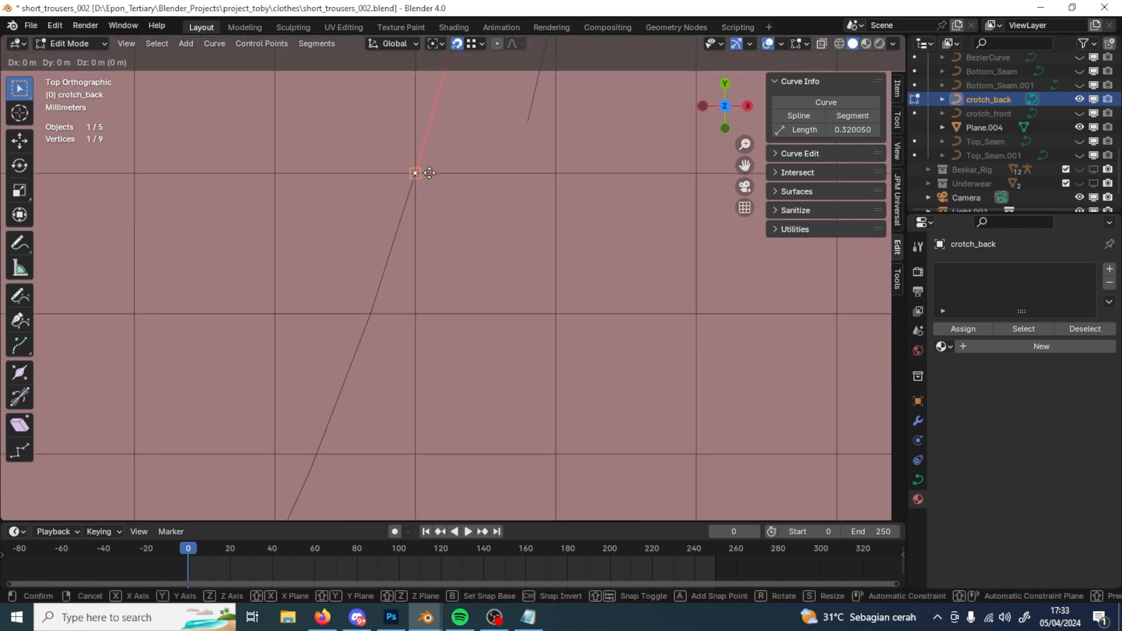
{"action": "left_click", "coordinate": [430, 173]}
{"action": "key", "text": "Tab"}
Step: Hide Plane.004, then show and select the crotch_front curve
{"action": "scroll", "coordinate": [572, 278], "scroll_direction": "down", "scroll_amount": 10}
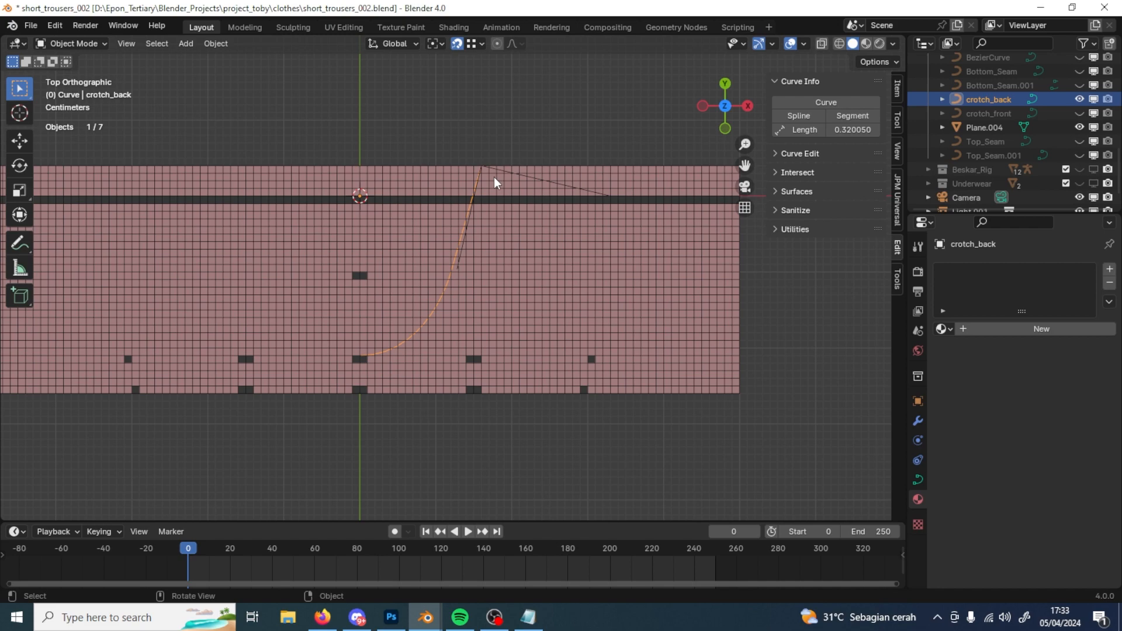
{"action": "scroll", "coordinate": [505, 192], "scroll_direction": "up", "scroll_amount": 3}
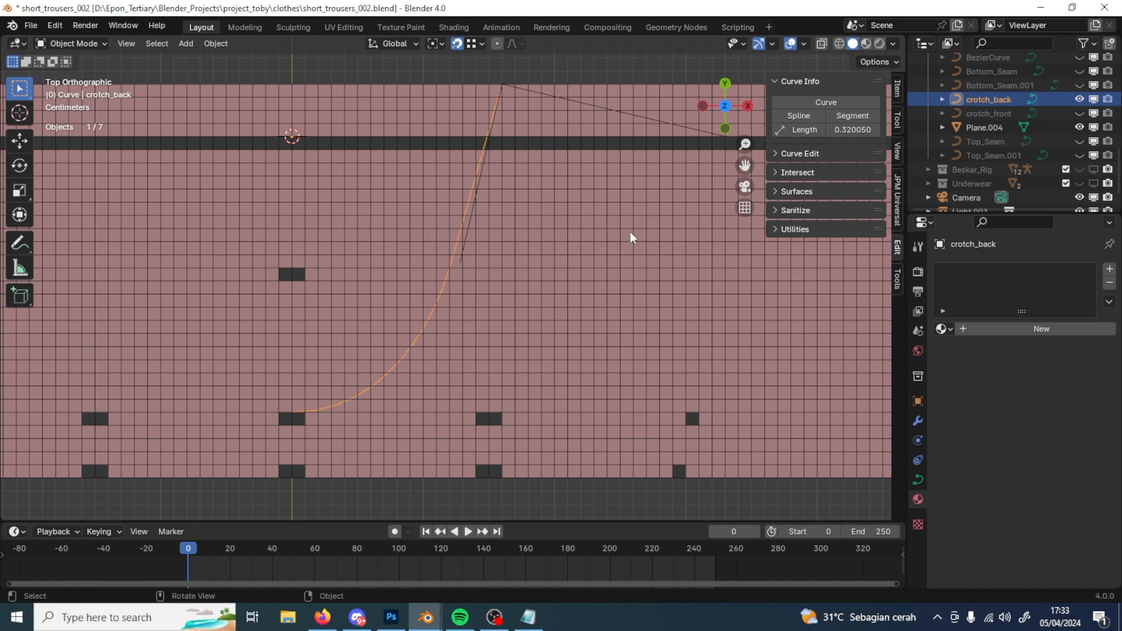
{"action": "middle_click_drag", "start_coordinate": [703, 153], "coordinate": [655, 152], "text": "shift"}
{"action": "middle_click_drag", "start_coordinate": [405, 372], "coordinate": [485, 360], "text": "shift"}
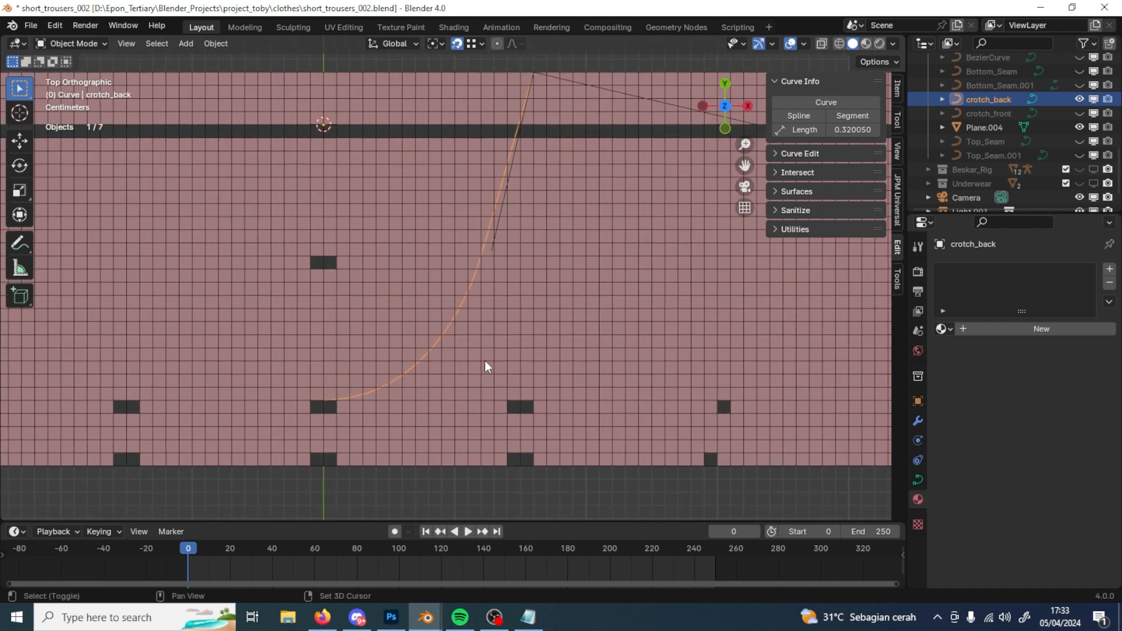
{"action": "left_click", "coordinate": [993, 128]}
{"action": "left_click", "coordinate": [1080, 127]}
{"action": "scroll", "coordinate": [1079, 130], "scroll_direction": "up", "scroll_amount": 2}
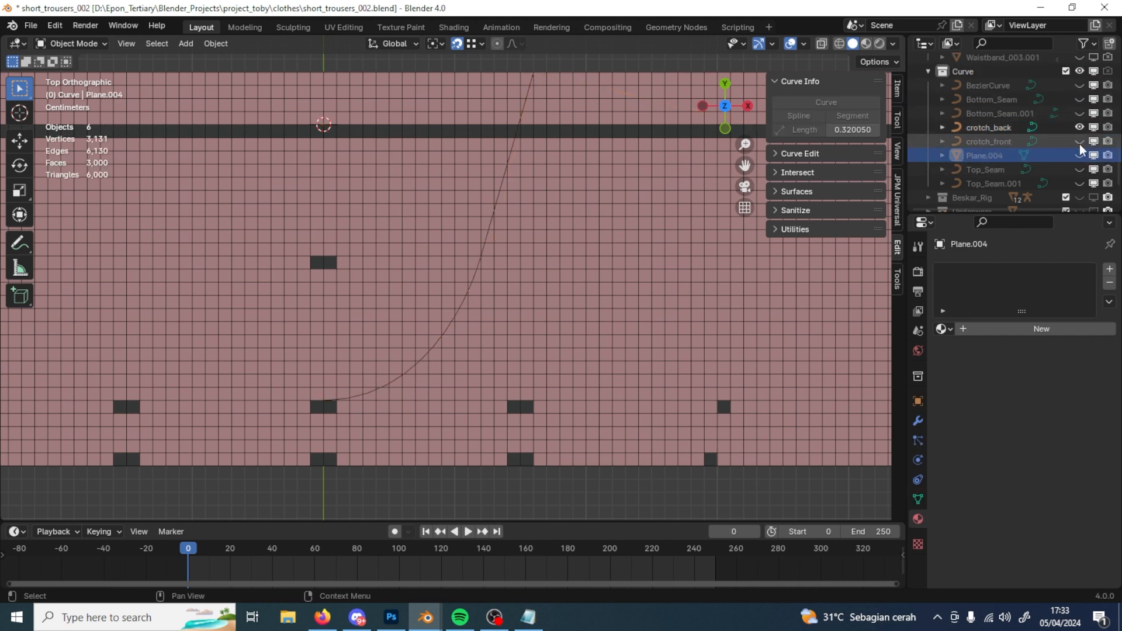
{"action": "left_click", "coordinate": [998, 140]}
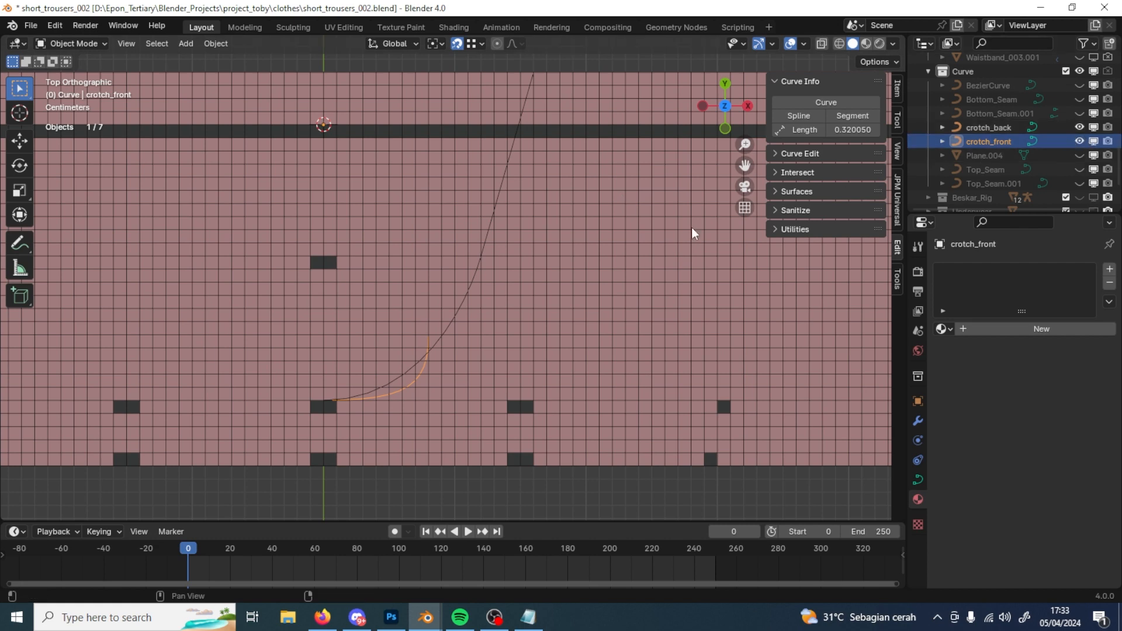
Step: Isolate the crotch_front and crotch_back curves to compare their shapes, then return to the full scene
{"action": "left_click", "coordinate": [984, 129], "text": "shift"}
{"action": "key", "text": "KP_Divide"}
{"action": "left_click", "coordinate": [475, 350]}
{"action": "left_click", "coordinate": [454, 357]}
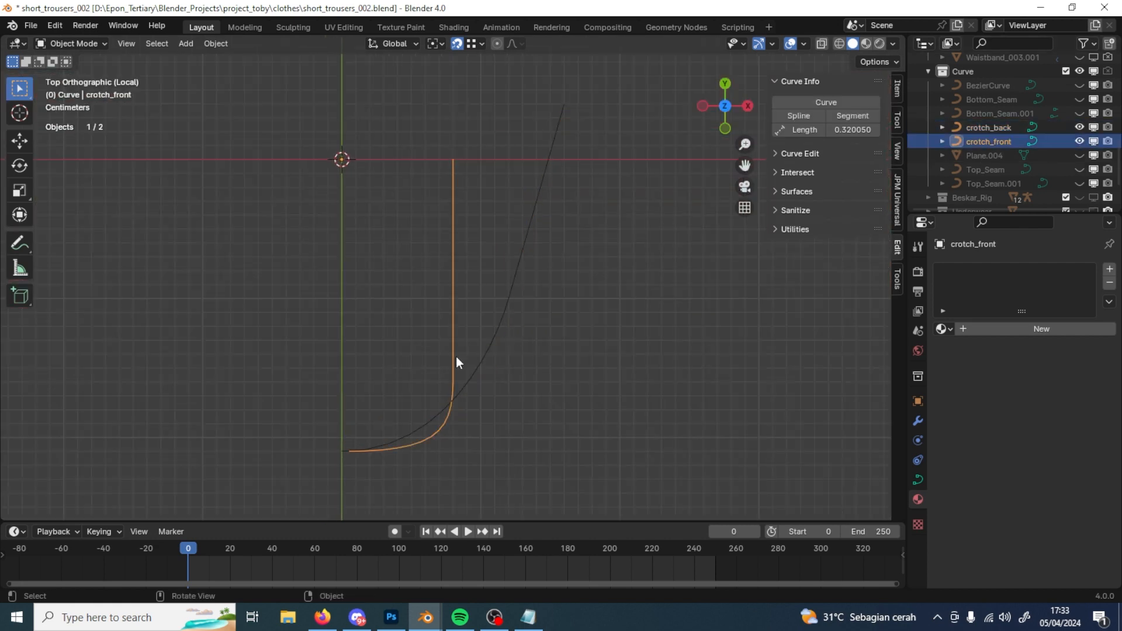
{"action": "scroll", "coordinate": [483, 346], "scroll_direction": "down", "scroll_amount": 2}
{"action": "scroll", "coordinate": [450, 400], "scroll_direction": "up", "scroll_amount": 1}
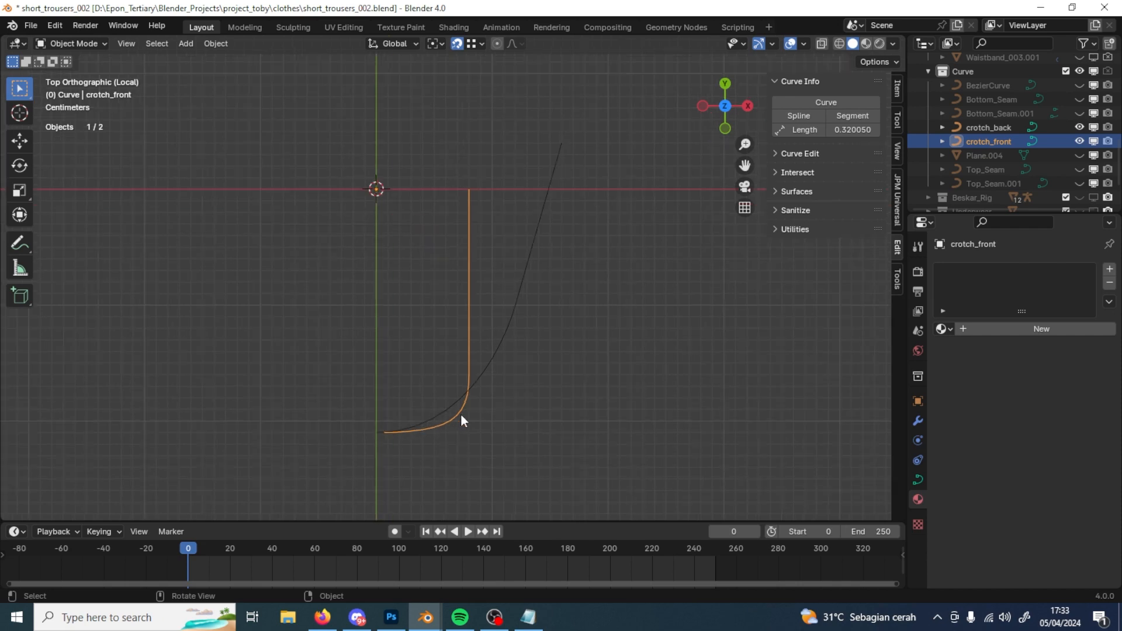
{"action": "left_click", "coordinate": [485, 377]}
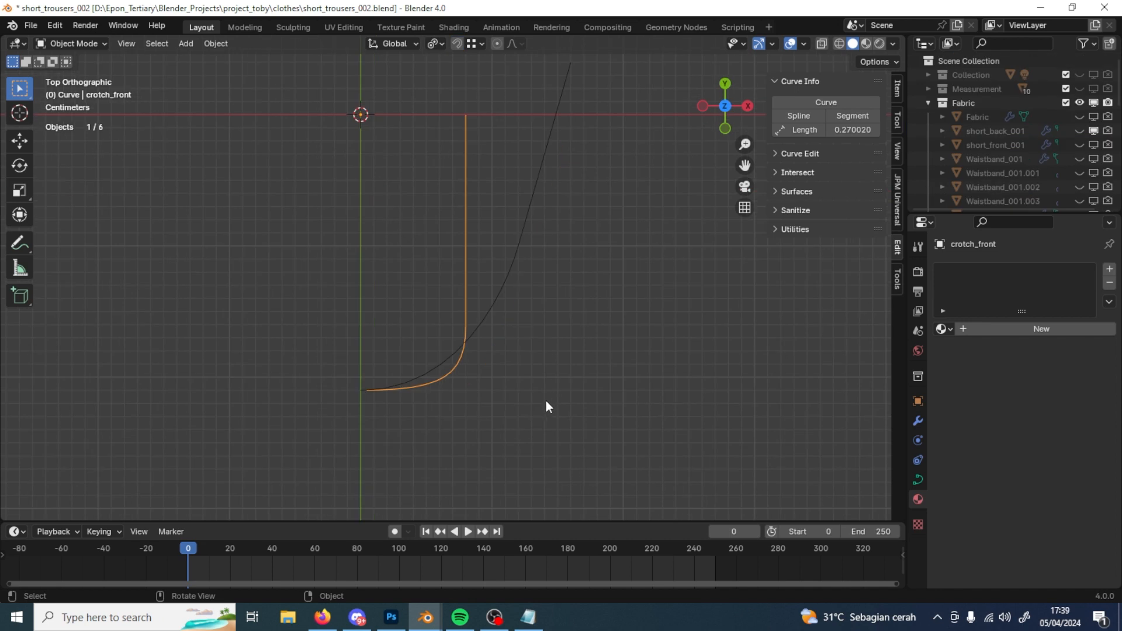
{"action": "scroll", "coordinate": [547, 403], "scroll_direction": "down", "scroll_amount": 1}
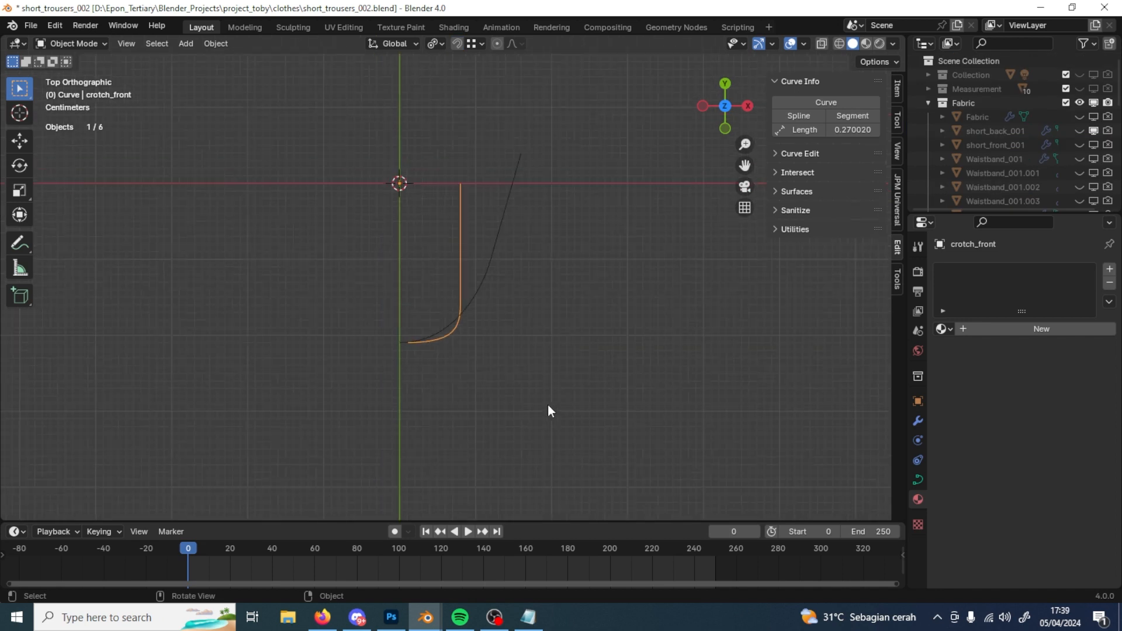
{"action": "key", "text": "KP_Divide"}
{"action": "key", "text": "KP_Divide"}
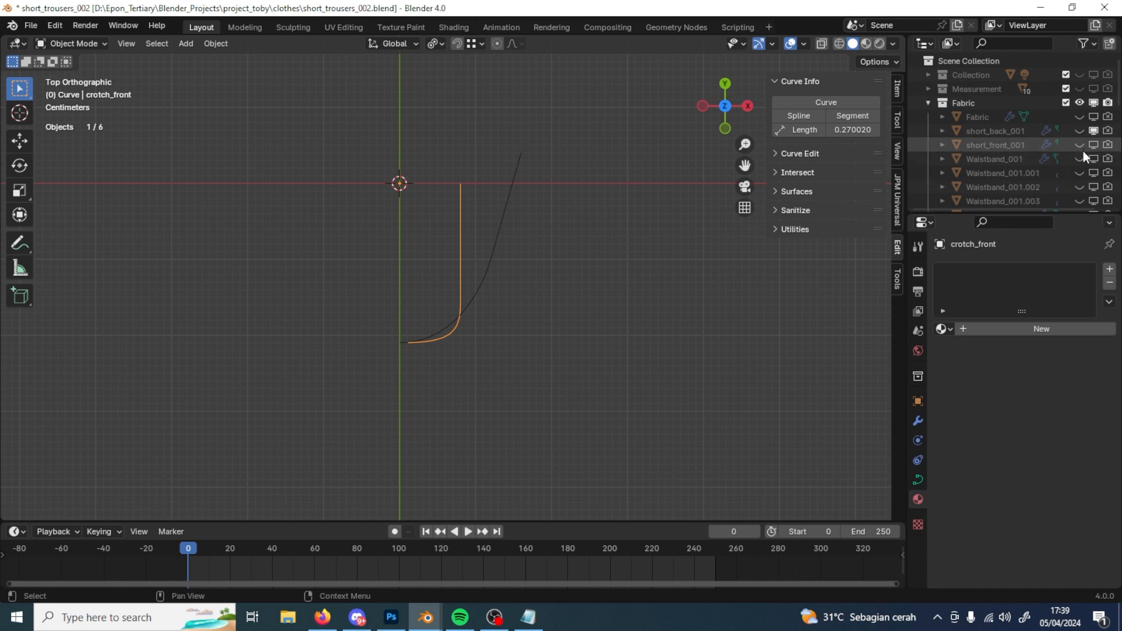
Step: Show the short_front_001 mesh and hide short_back_001 and the crotch_back curve
{"action": "left_click", "coordinate": [1080, 131]}
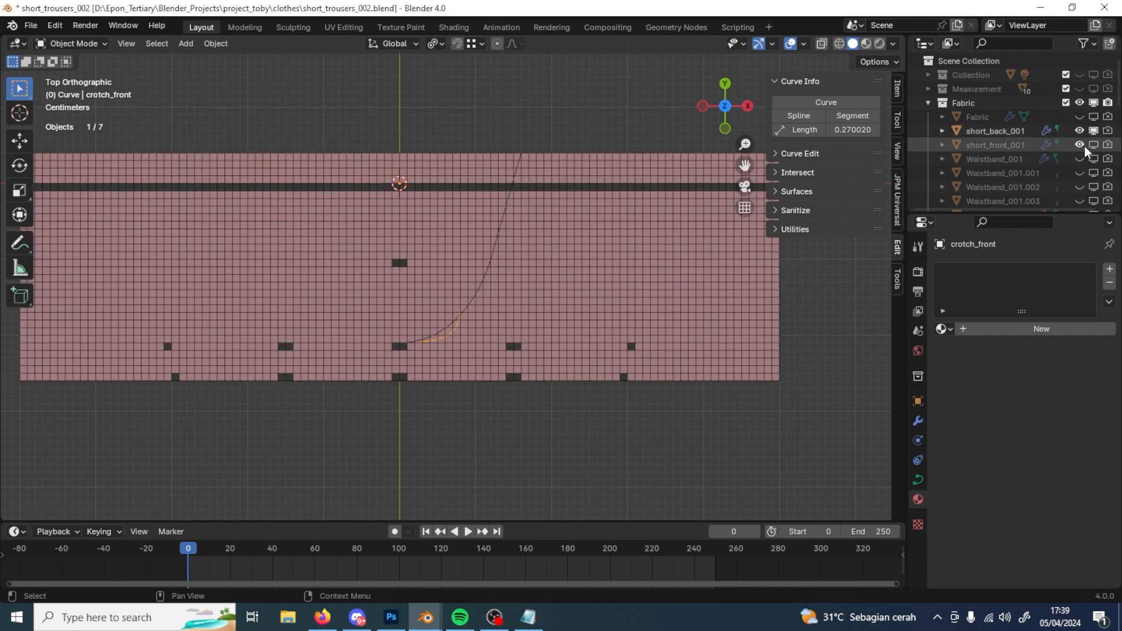
{"action": "left_click", "coordinate": [1081, 146]}
{"action": "left_click", "coordinate": [1079, 131]}
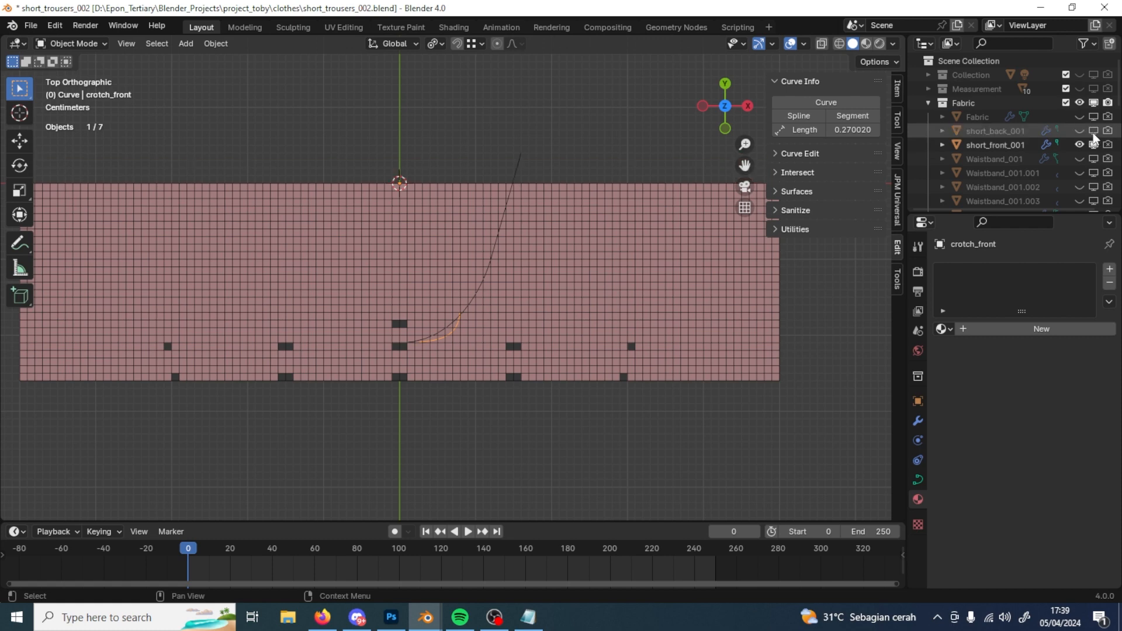
{"action": "middle_click_drag", "start_coordinate": [675, 339], "coordinate": [613, 367], "text": "shift"}
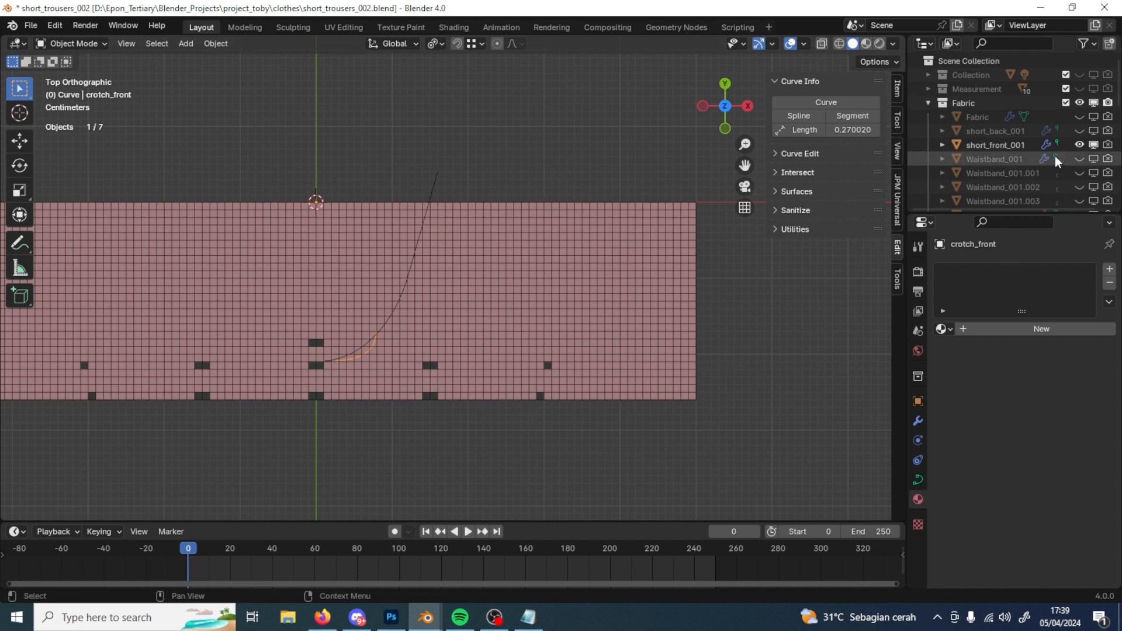
{"action": "scroll", "coordinate": [1077, 147], "scroll_direction": "down", "scroll_amount": 6}
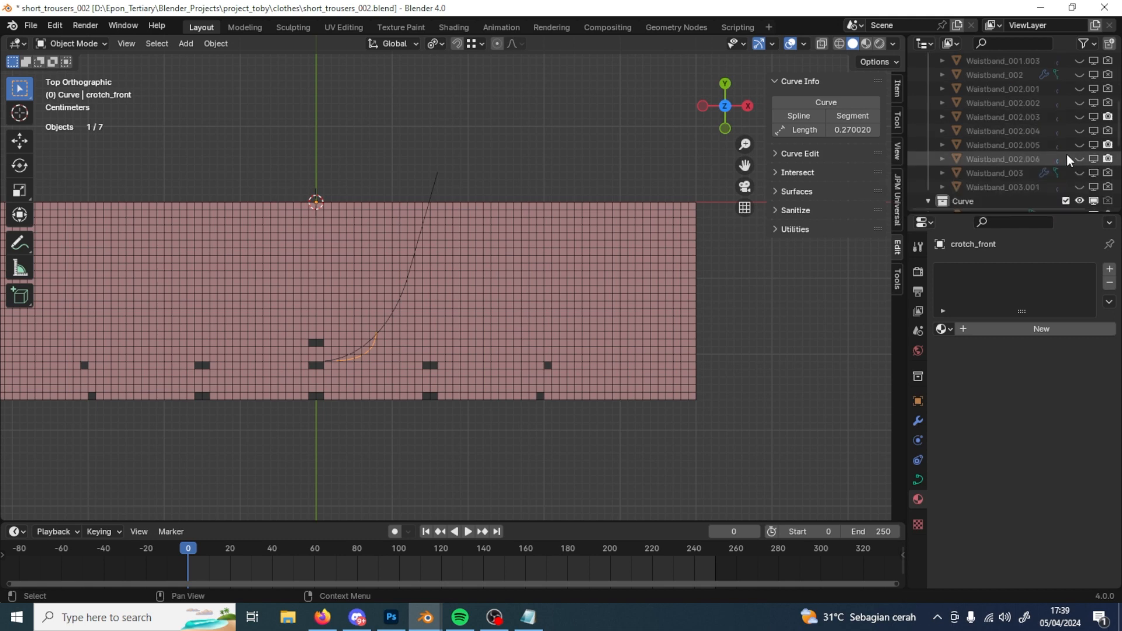
{"action": "scroll", "coordinate": [1077, 156], "scroll_direction": "down", "scroll_amount": 6}
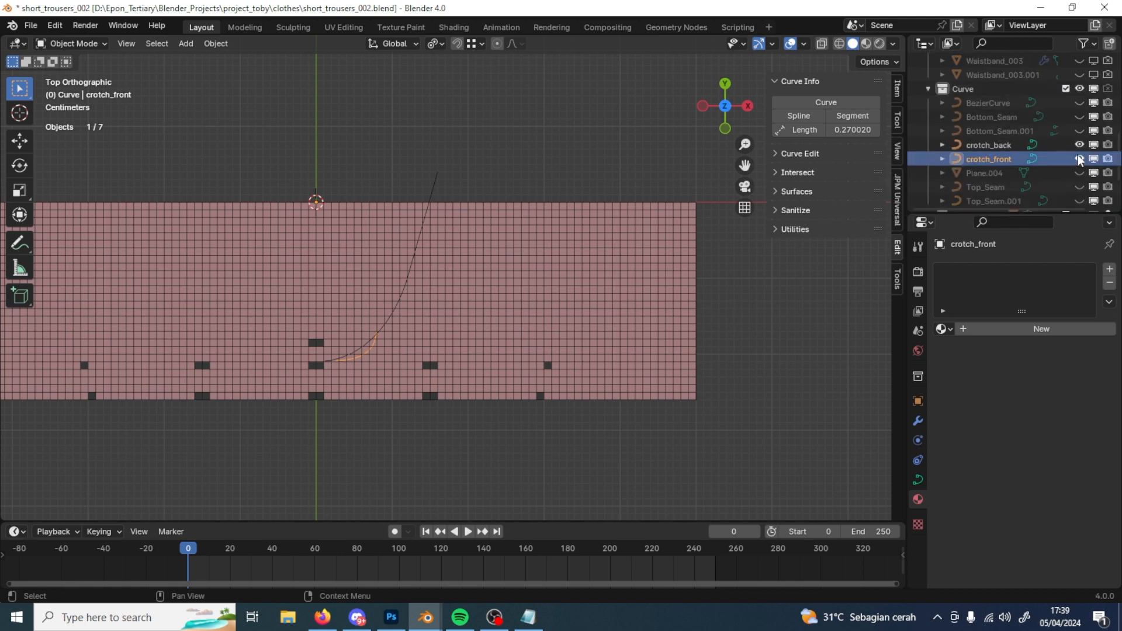
{"action": "left_click", "coordinate": [1079, 145]}
Step: Enter Edit Mode on short_front_001 and select a strip of 19 faces along its top row, starting above the crotch_front curve
{"action": "left_click", "coordinate": [501, 304]}
{"action": "scroll", "coordinate": [502, 304], "scroll_direction": "up", "scroll_amount": 3}
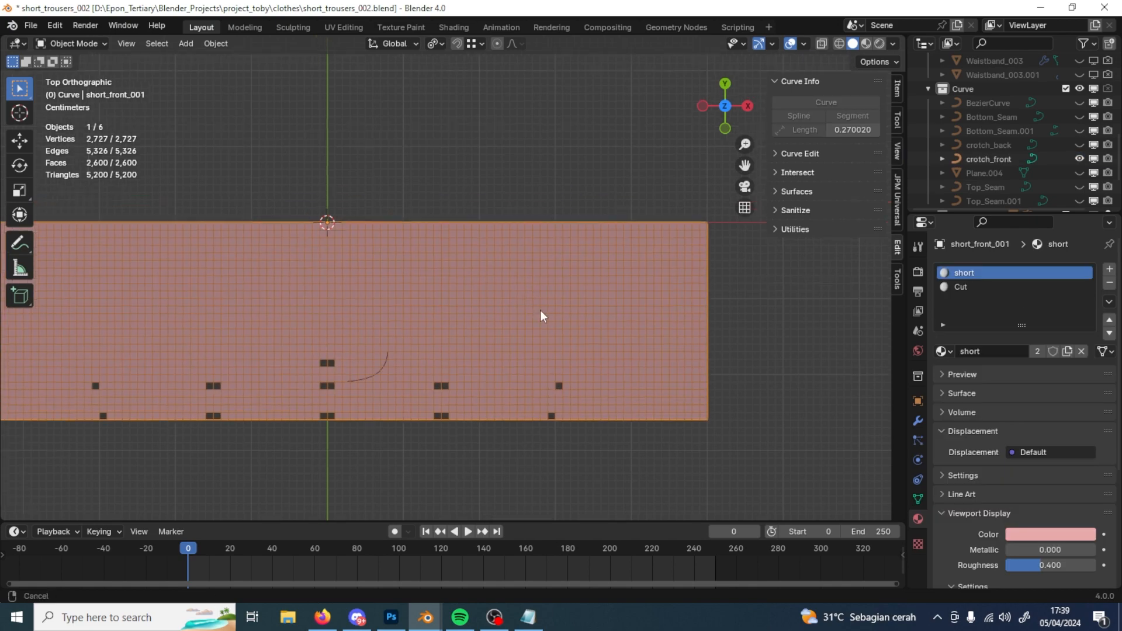
{"action": "key", "text": "Tab"}
{"action": "left_click", "coordinate": [366, 223]}
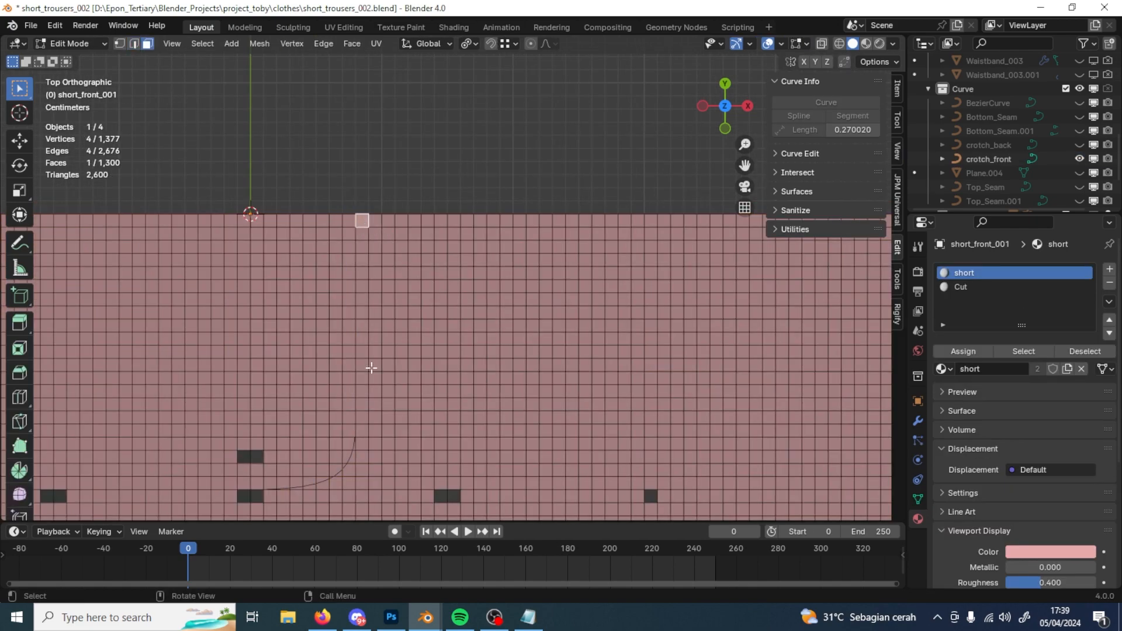
{"action": "middle_click_drag", "start_coordinate": [396, 441], "coordinate": [402, 407], "text": "shift"}
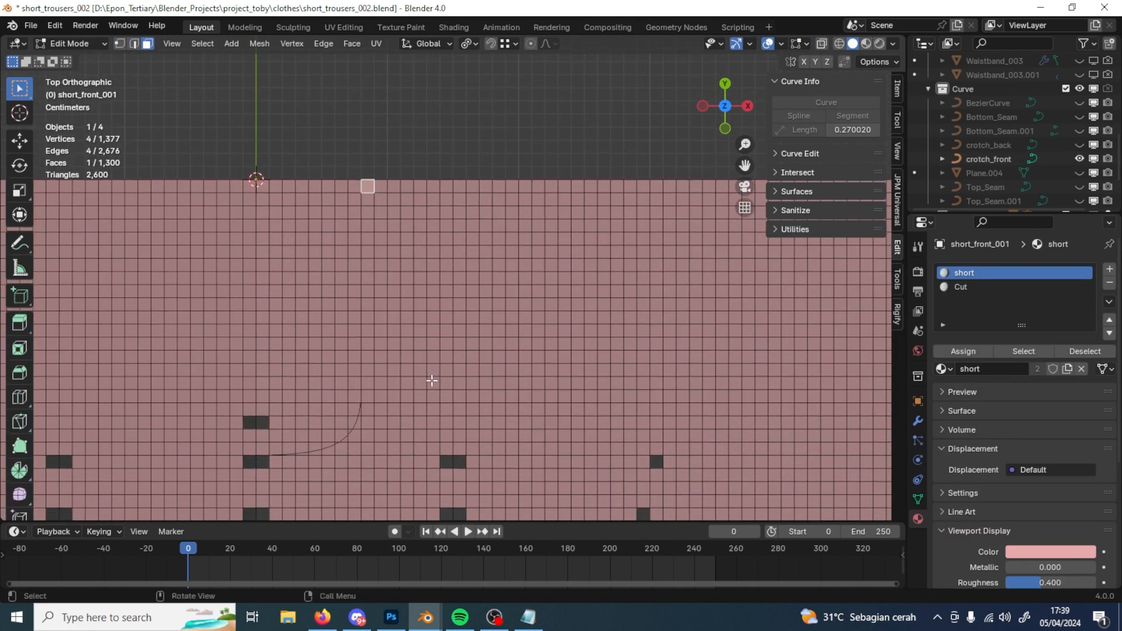
{"action": "left_click", "coordinate": [608, 187], "text": "ctrl"}
Step: Switch to the Notepad measurement list, review the seat front and waist entries, and minimize it
{"action": "left_click", "coordinate": [528, 617]}
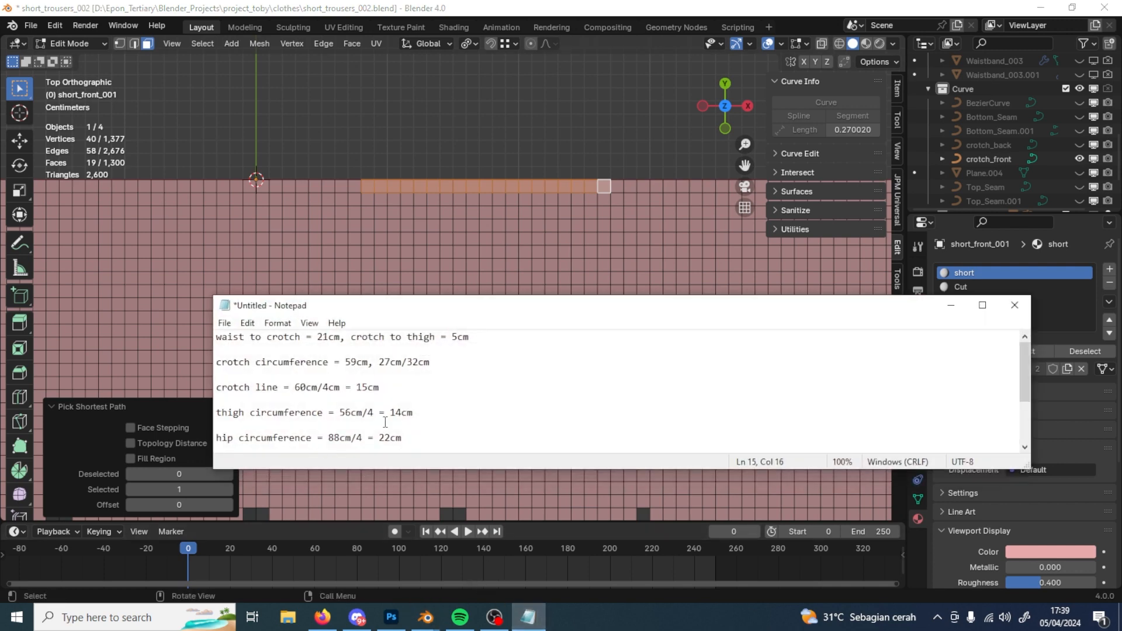
{"action": "scroll", "coordinate": [360, 446], "scroll_direction": "down", "scroll_amount": 1}
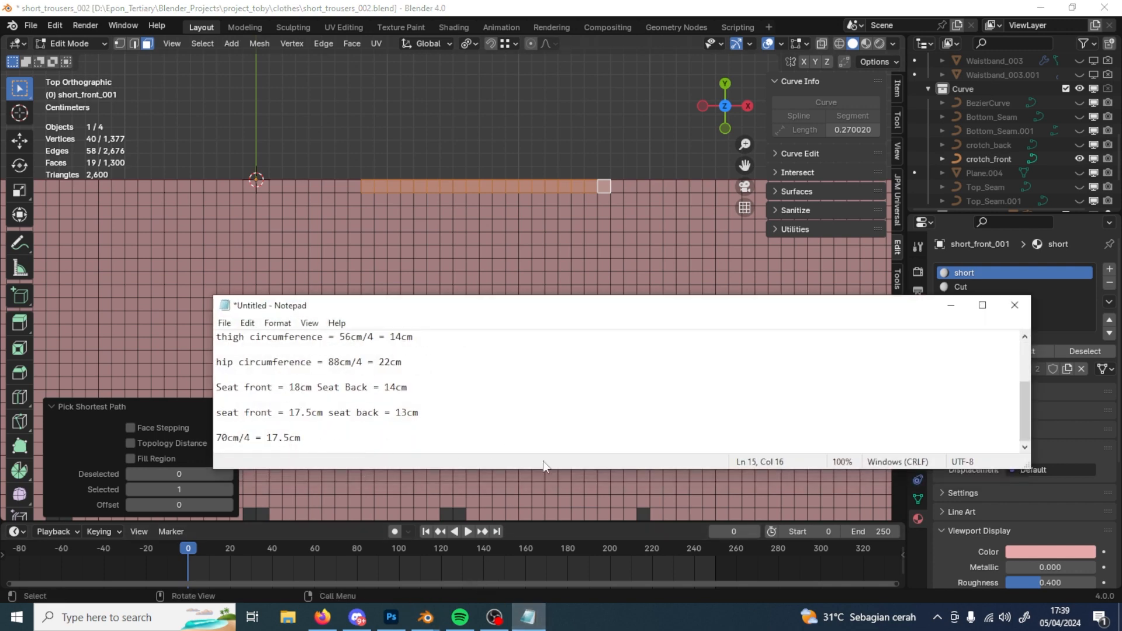
{"action": "left_click", "coordinate": [951, 306]}
Step: Assign the Cut material to the top-row face just past the outer end of the selected strip
{"action": "middle_click_drag", "start_coordinate": [594, 324], "coordinate": [541, 383], "text": "shift"}
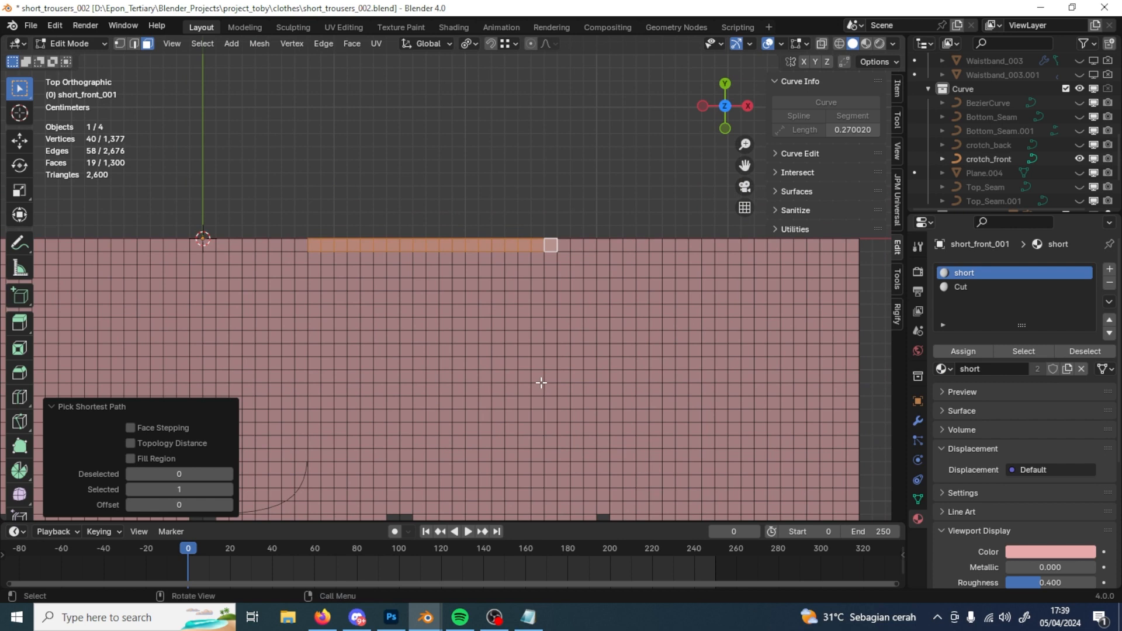
{"action": "scroll", "coordinate": [541, 381], "scroll_direction": "up", "scroll_amount": 2}
{"action": "scroll", "coordinate": [496, 263], "scroll_direction": "up", "scroll_amount": 3}
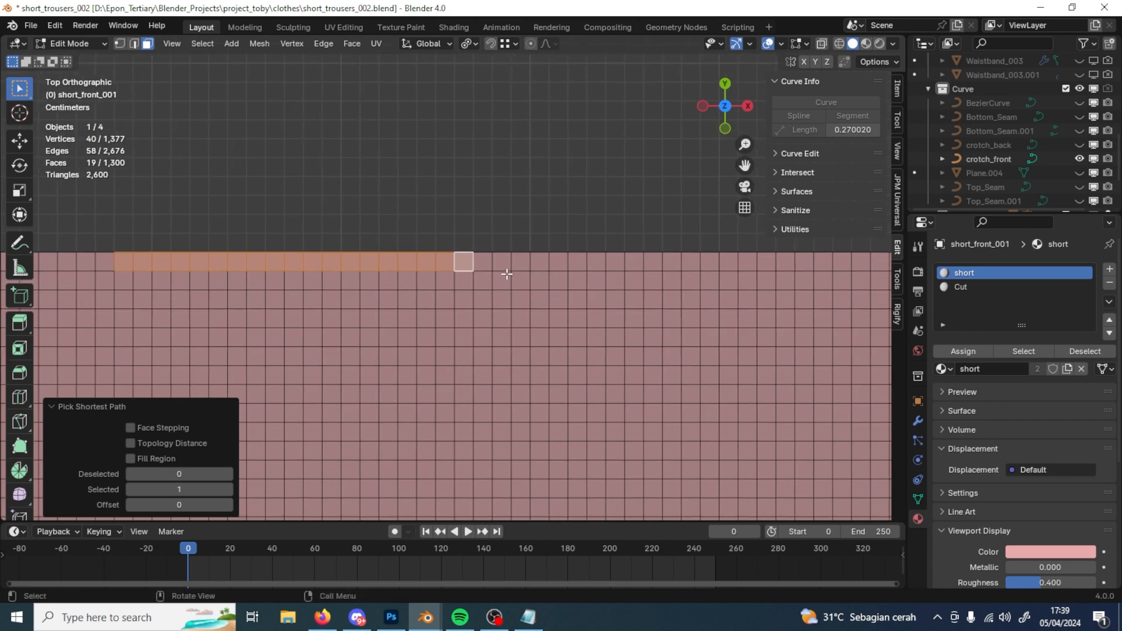
{"action": "left_click", "coordinate": [507, 254]}
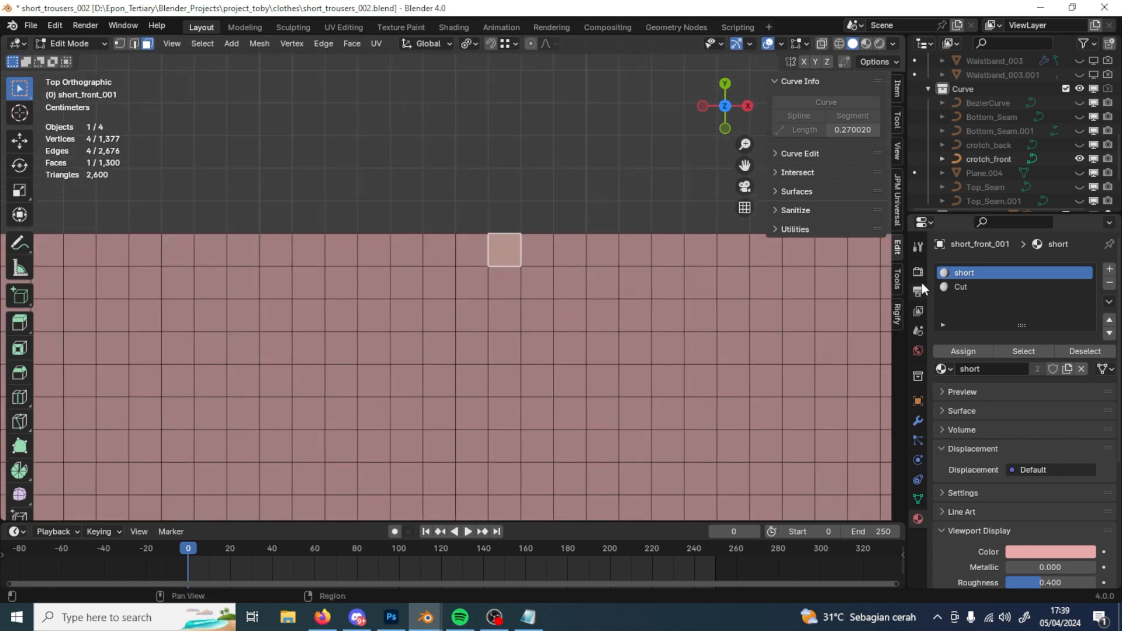
{"action": "left_click", "coordinate": [983, 288]}
{"action": "left_click", "coordinate": [971, 352]}
Step: Subdivide the top edge of the newly marked Cut face with one cut
{"action": "key", "text": "2"}
{"action": "left_click", "coordinate": [504, 234]}
{"action": "right_click", "coordinate": [440, 212]}
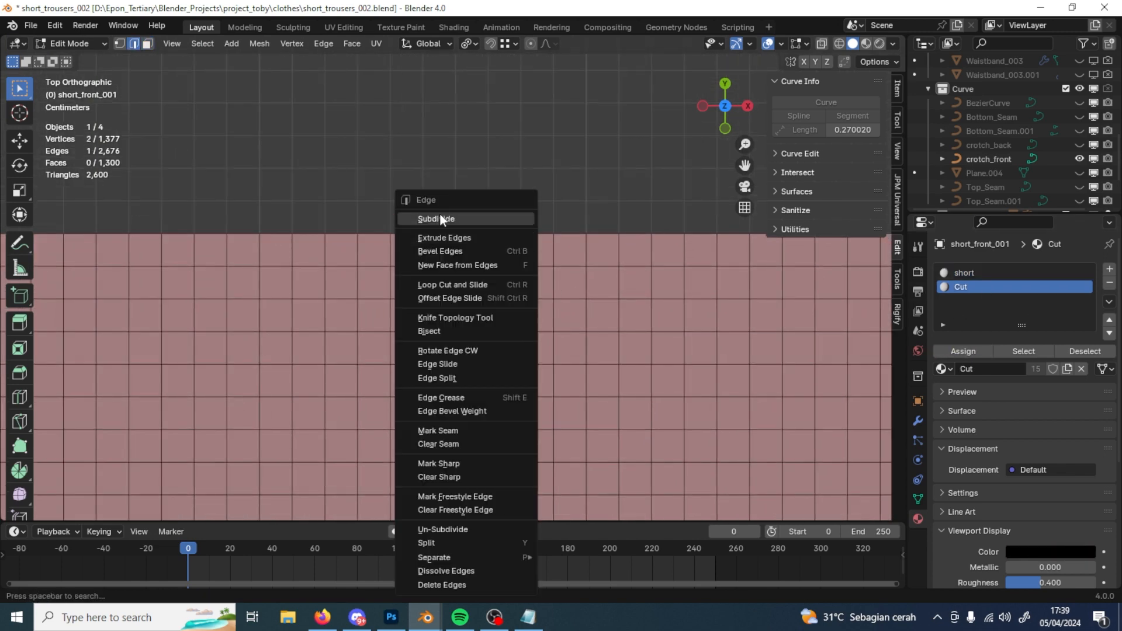
{"action": "left_click", "coordinate": [441, 217]}
Step: Try to select the top-border edges from beside the center line to the marked Cut face
{"action": "scroll", "coordinate": [521, 249], "scroll_direction": "down", "scroll_amount": 3}
{"action": "scroll", "coordinate": [520, 249], "scroll_direction": "down", "scroll_amount": 1}
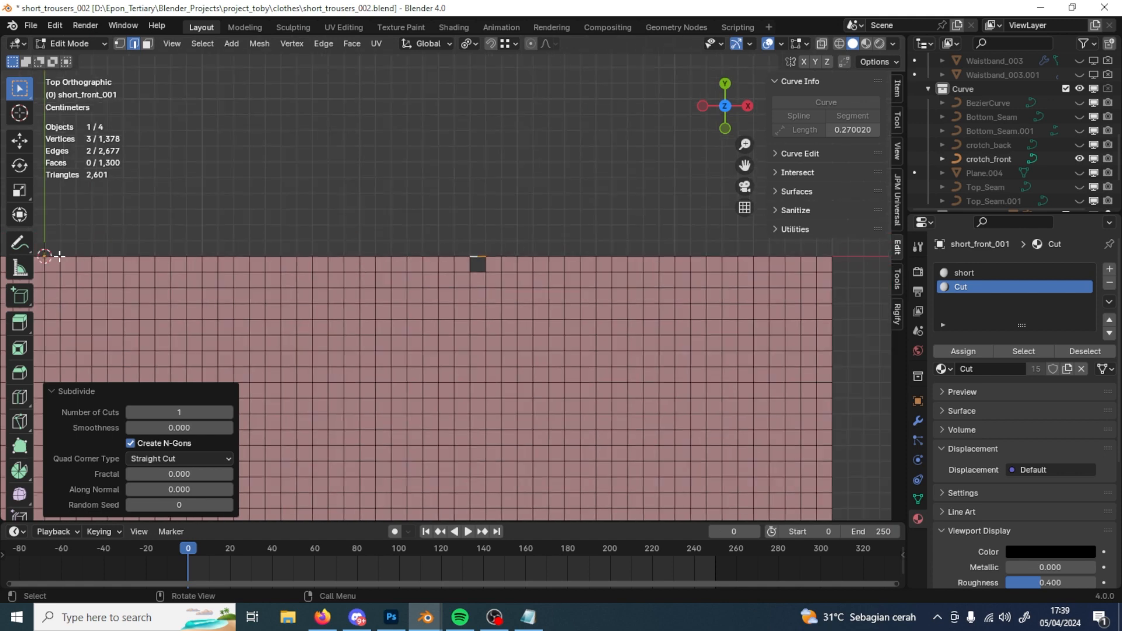
{"action": "left_click", "coordinate": [57, 256]}
{"action": "left_click", "coordinate": [470, 255], "text": "ctrl"}
{"action": "scroll", "coordinate": [527, 287], "scroll_direction": "up", "scroll_amount": 5}
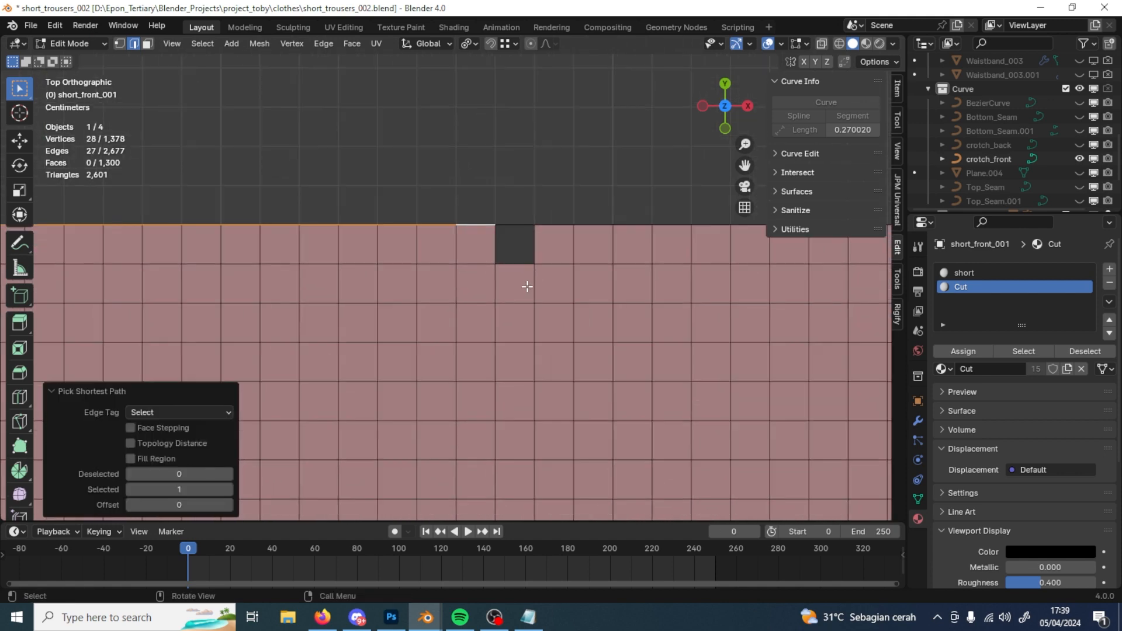
{"action": "key", "text": "KP_Decimal"}
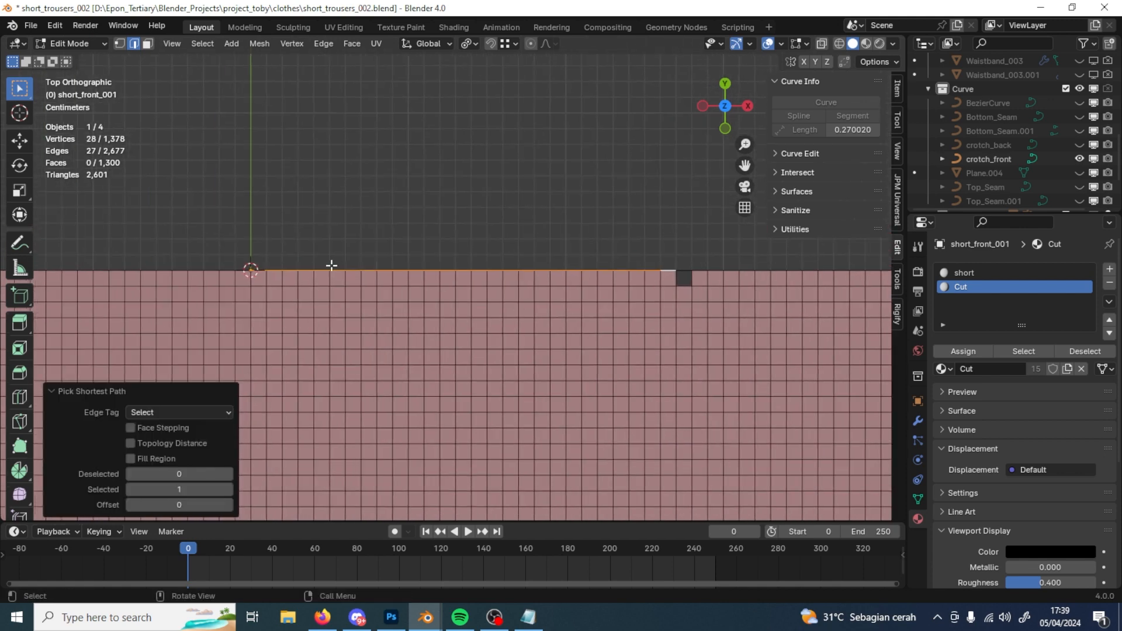
{"action": "left_click", "coordinate": [258, 270]}
{"action": "left_click", "coordinate": [667, 272], "text": "ctrl"}
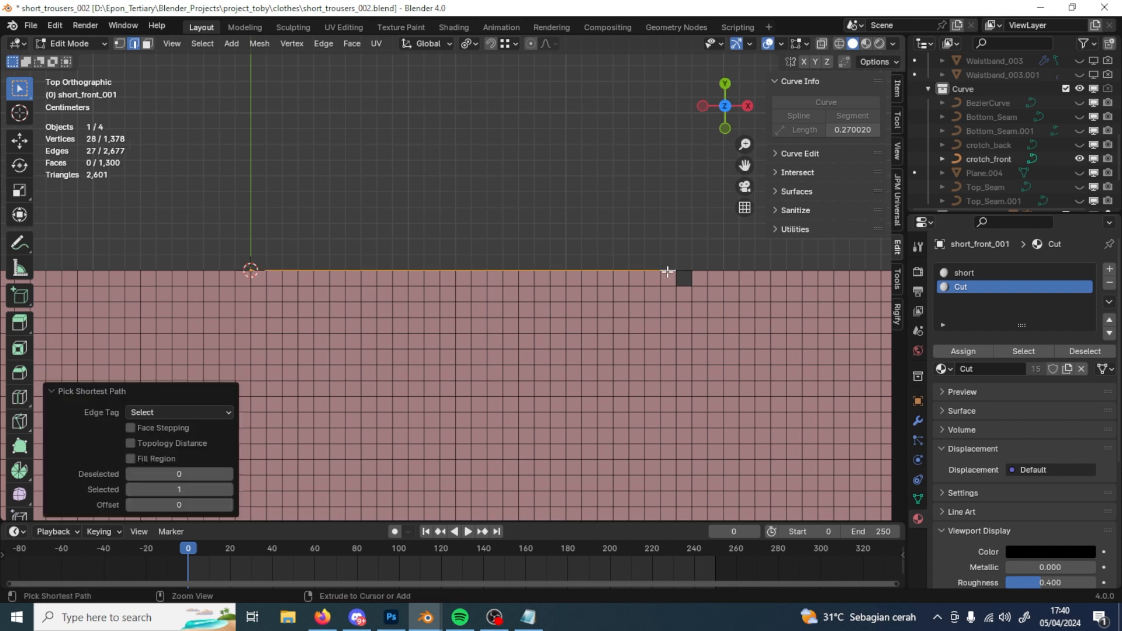
Step: Select the top-border edges from above the crotch_front curve through the first half of the Cut face's subdivided edge
{"action": "scroll", "coordinate": [643, 351], "scroll_direction": "down", "scroll_amount": 5}
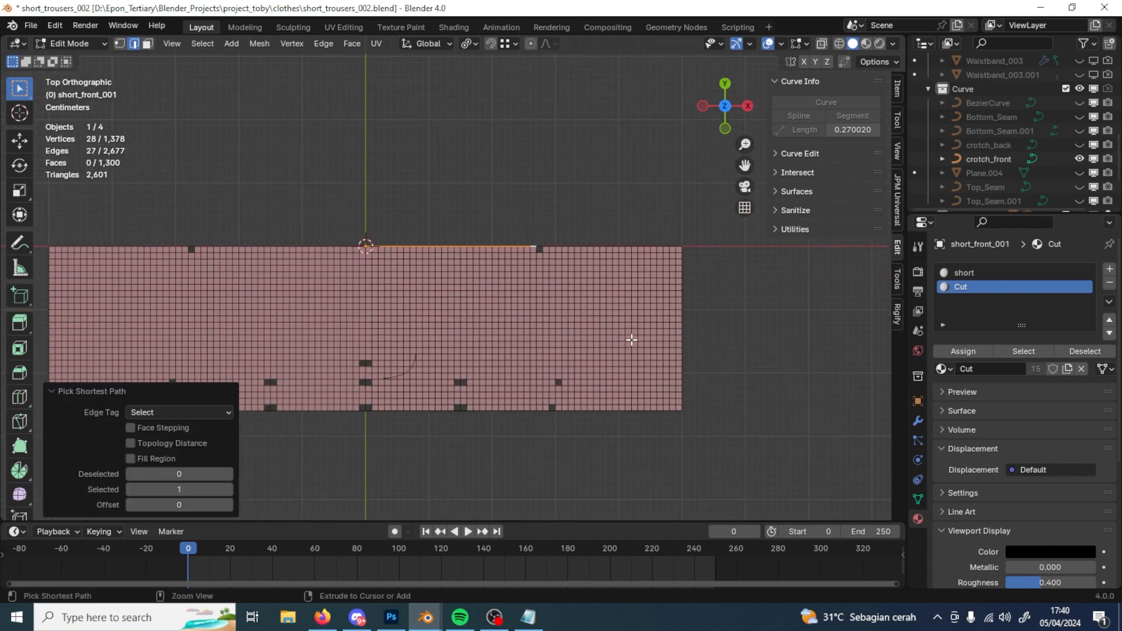
{"action": "left_click", "coordinate": [631, 339]}
{"action": "scroll", "coordinate": [526, 245], "scroll_direction": "up", "scroll_amount": 6}
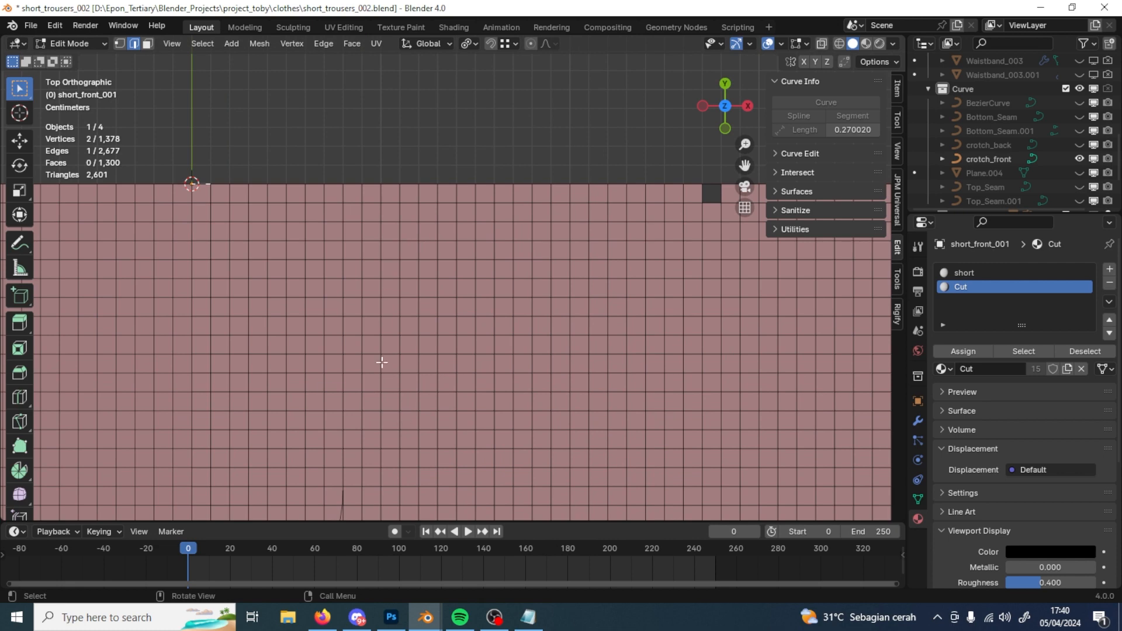
{"action": "left_click", "coordinate": [350, 182]}
{"action": "middle_click_drag", "start_coordinate": [595, 262], "coordinate": [549, 283], "text": "shift"}
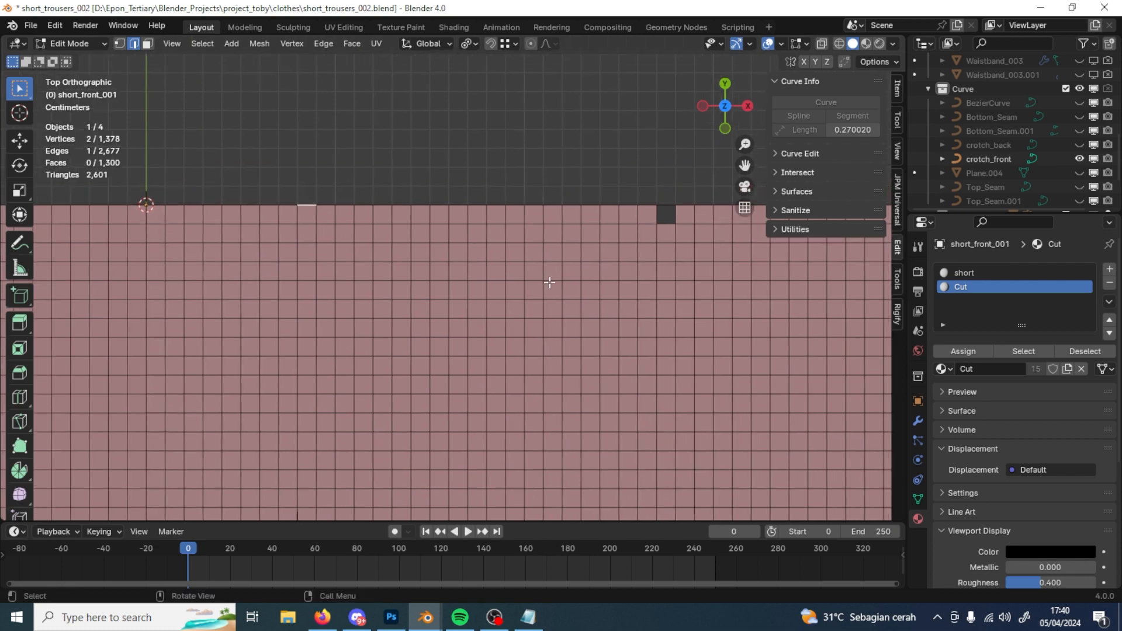
{"action": "left_click", "coordinate": [647, 207], "text": "ctrl"}
{"action": "left_click", "coordinate": [665, 205], "text": "shift"}
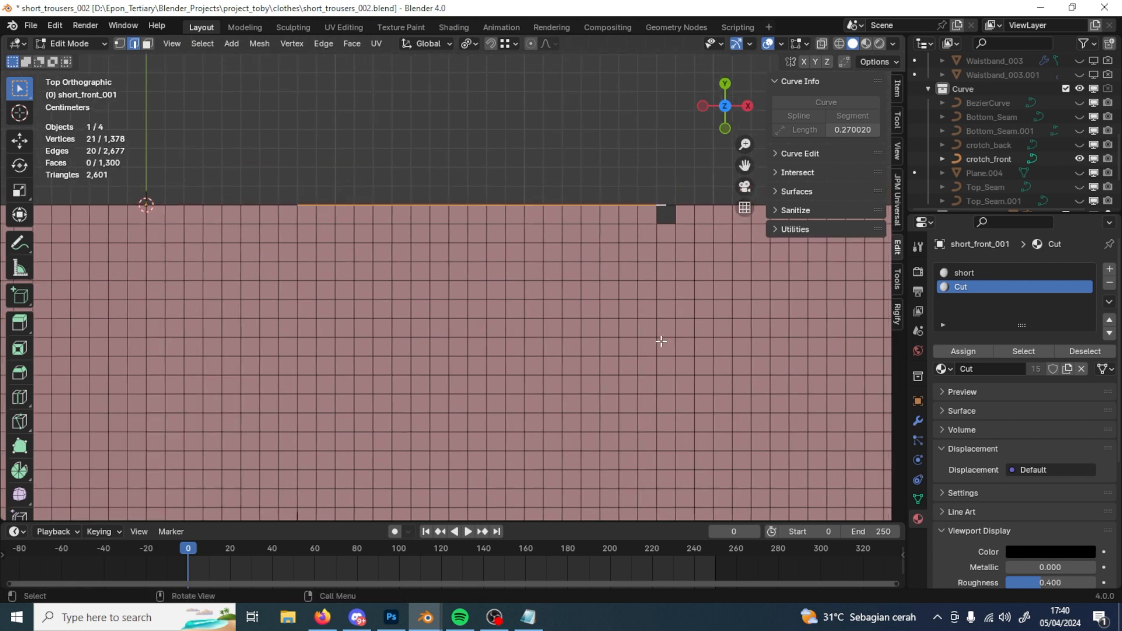
Step: Leave mesh editing, make the Curve collection active and add a Bezier curve to it at the world origin
{"action": "middle_click_drag", "start_coordinate": [658, 340], "coordinate": [652, 342], "text": "shift"}
{"action": "scroll", "coordinate": [653, 342], "scroll_direction": "down", "scroll_amount": 3}
{"action": "middle_click_drag", "start_coordinate": [563, 323], "coordinate": [561, 260], "text": "shift"}
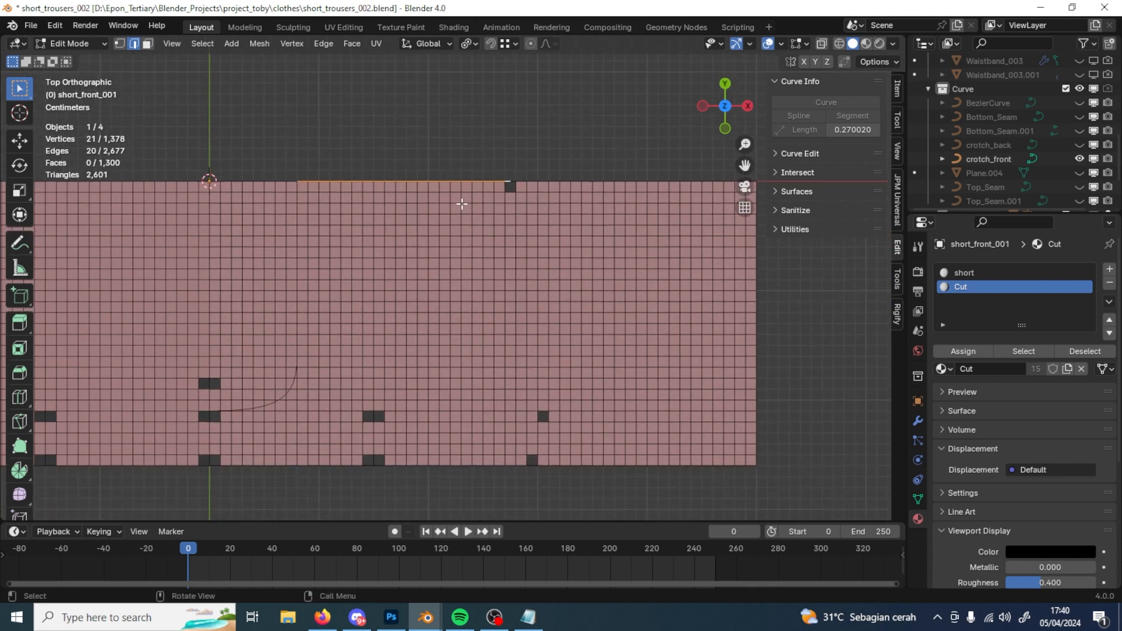
{"action": "key", "text": "Tab"}
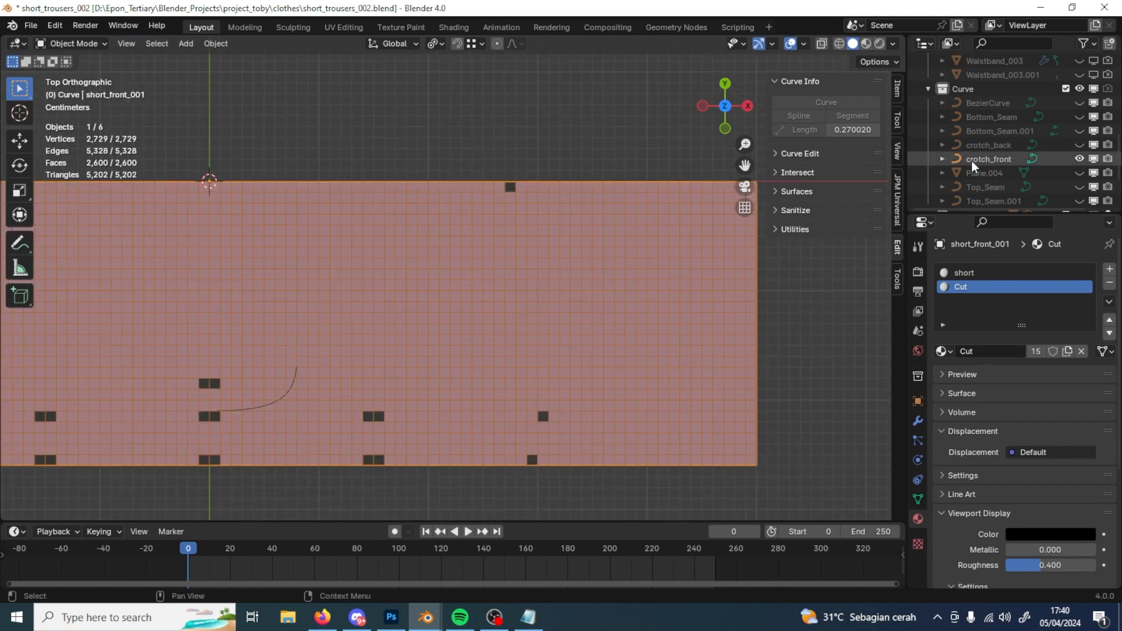
{"action": "scroll", "coordinate": [986, 142], "scroll_direction": "down", "scroll_amount": 3}
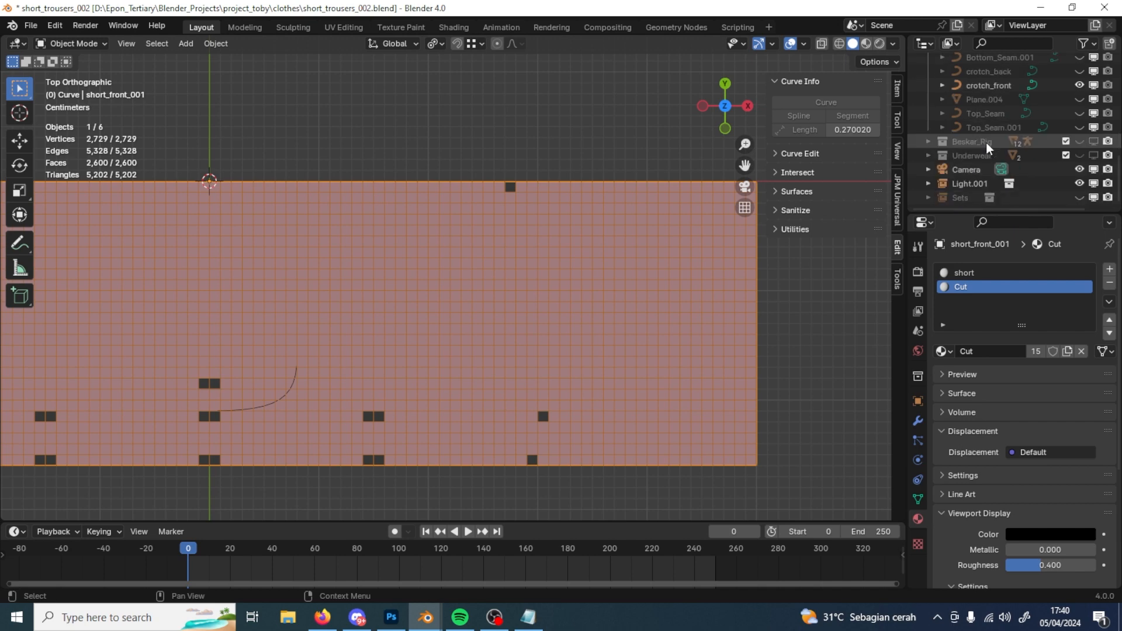
{"action": "scroll", "coordinate": [1045, 170], "scroll_direction": "up", "scroll_amount": 3}
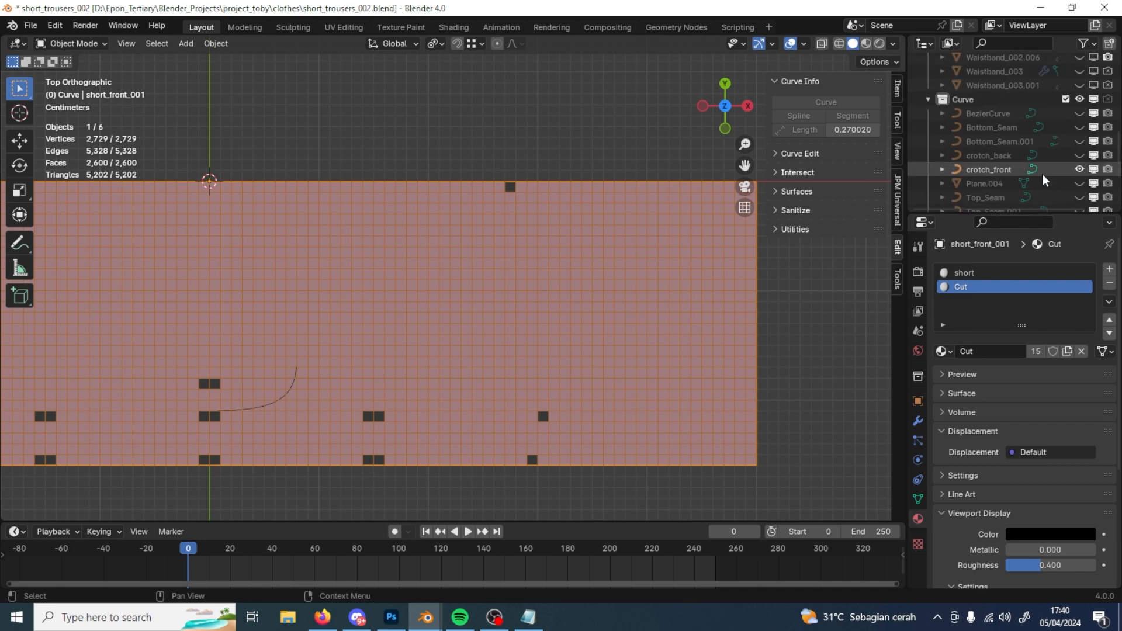
{"action": "left_click", "coordinate": [987, 98]}
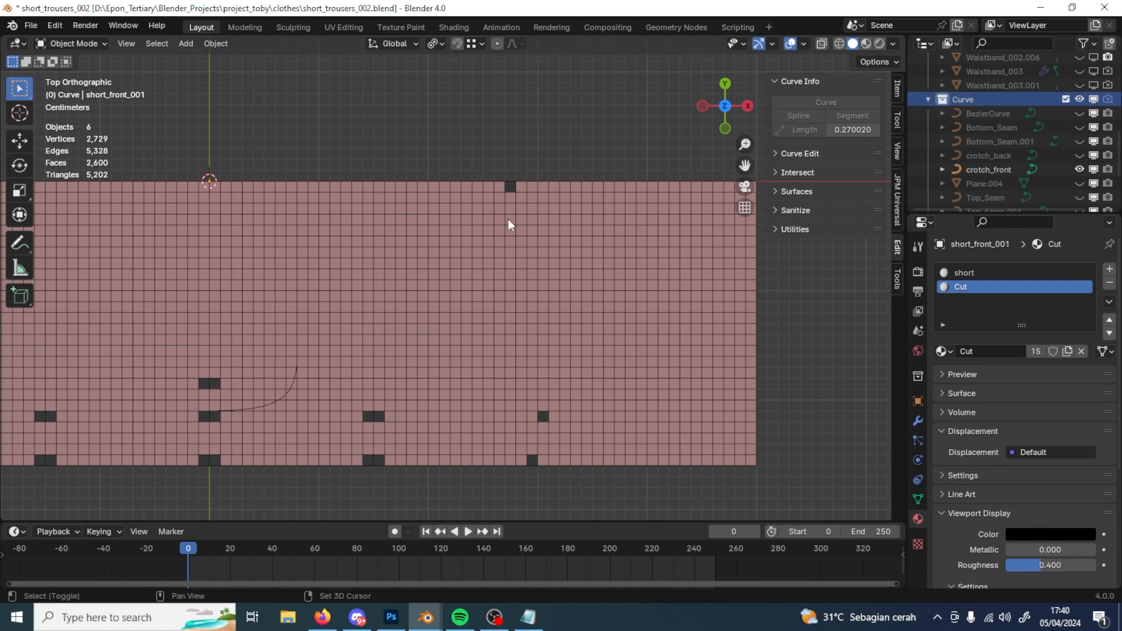
{"action": "key", "text": "shift+a"}
{"action": "mouse_move", "coordinate": [510, 219]}
{"action": "left_click", "coordinate": [573, 220]}
{"action": "scroll", "coordinate": [511, 297], "scroll_direction": "down", "scroll_amount": 4}
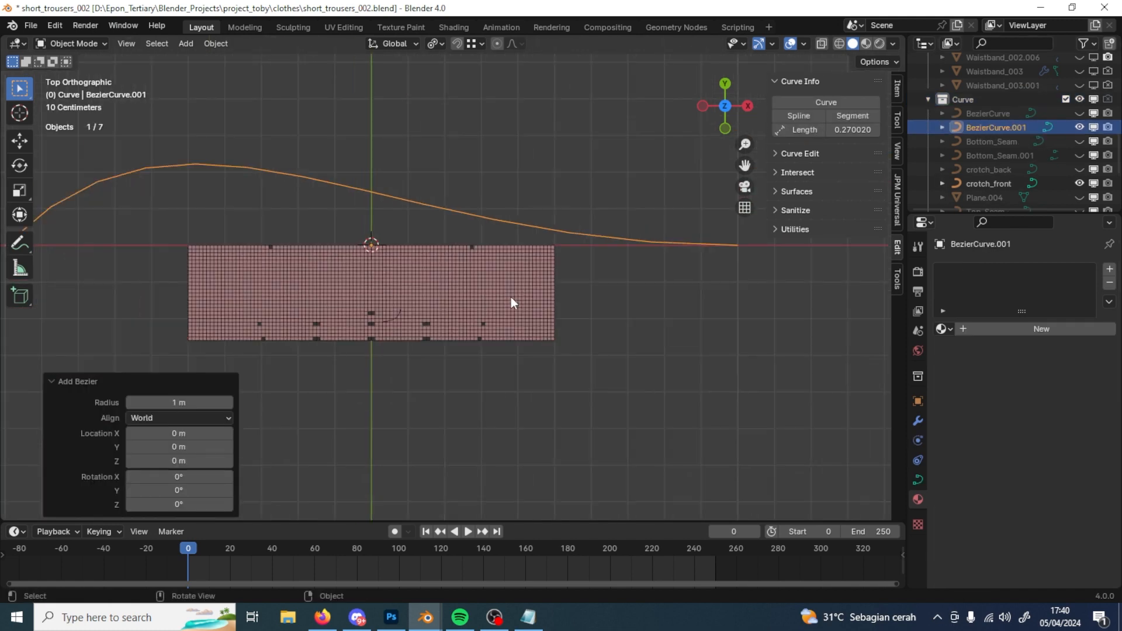
Step: Start editing the new curve with one end point selected, enable snapping and set the pivot point to Bounding Box Center
{"action": "key", "text": "Tab"}
{"action": "left_click", "coordinate": [273, 265]}
{"action": "scroll", "coordinate": [351, 271], "scroll_direction": "up", "scroll_amount": 7}
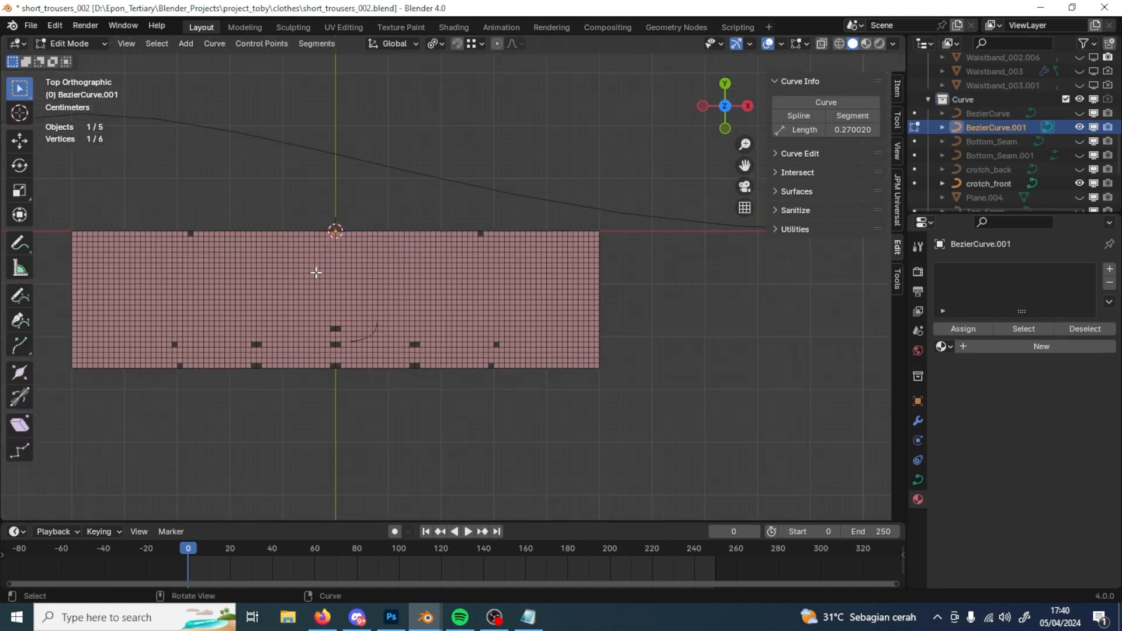
{"action": "key", "text": "g"}
{"action": "right_click", "coordinate": [339, 257]}
{"action": "left_click", "coordinate": [455, 45]}
{"action": "left_click", "coordinate": [435, 44]}
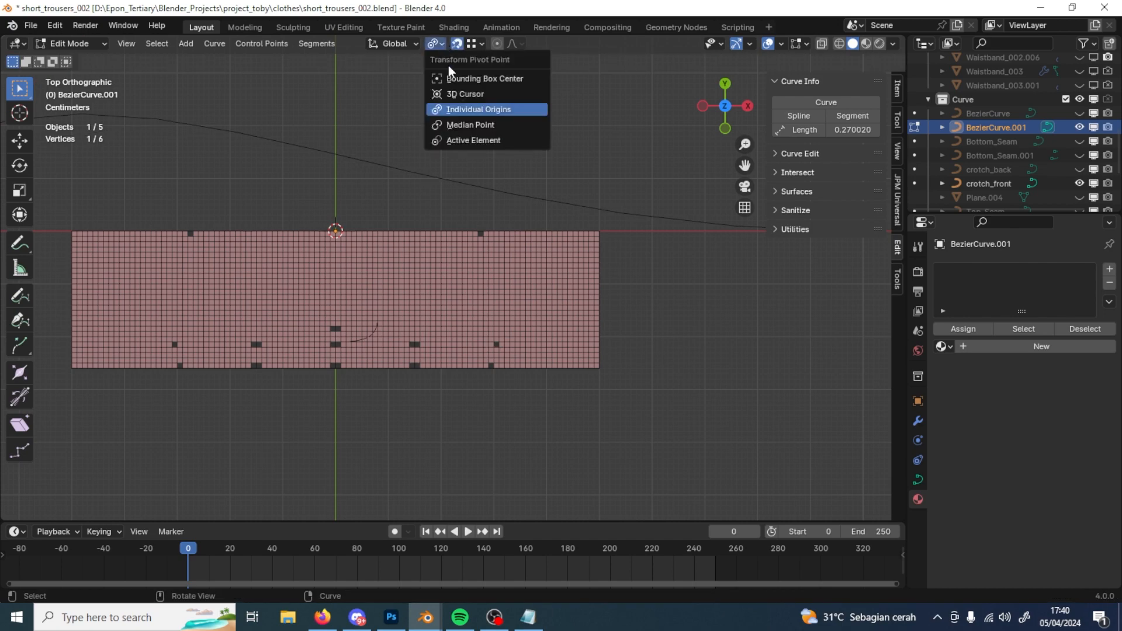
{"action": "left_click", "coordinate": [468, 79]}
Step: Snap the selected end point to the lower inner corner of the outermost Cut face on the hem row
{"action": "key", "text": "g"}
{"action": "left_click", "coordinate": [491, 368]}
{"action": "scroll", "coordinate": [539, 425], "scroll_direction": "up", "scroll_amount": 5}
{"action": "scroll", "coordinate": [553, 389], "scroll_direction": "down", "scroll_amount": 6}
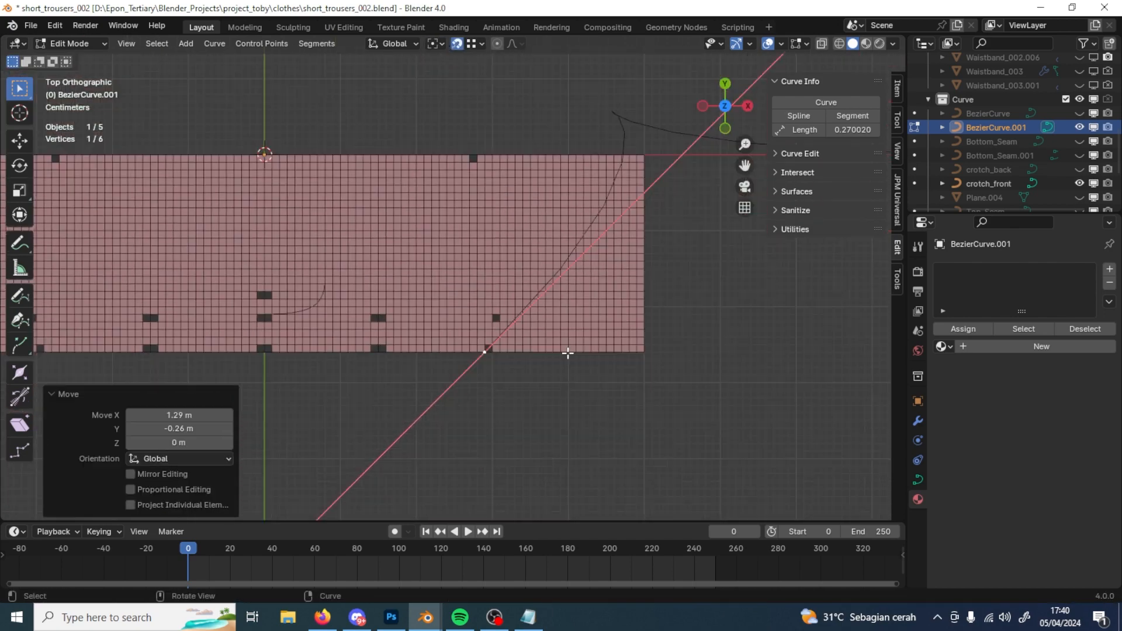
Step: Try to reshape the curve by moving the hem end point's lower handle up onto the fabric grid
{"action": "left_click", "coordinate": [289, 490]}
{"action": "key", "text": "g"}
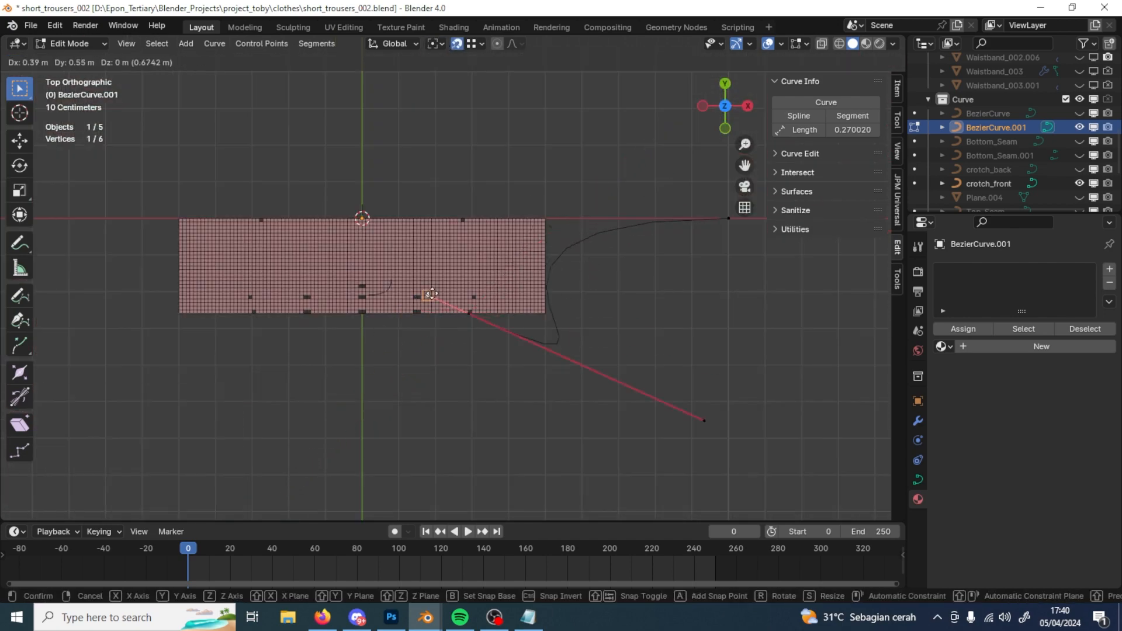
{"action": "left_click", "coordinate": [462, 281]}
{"action": "key", "text": "ctrl+z"}
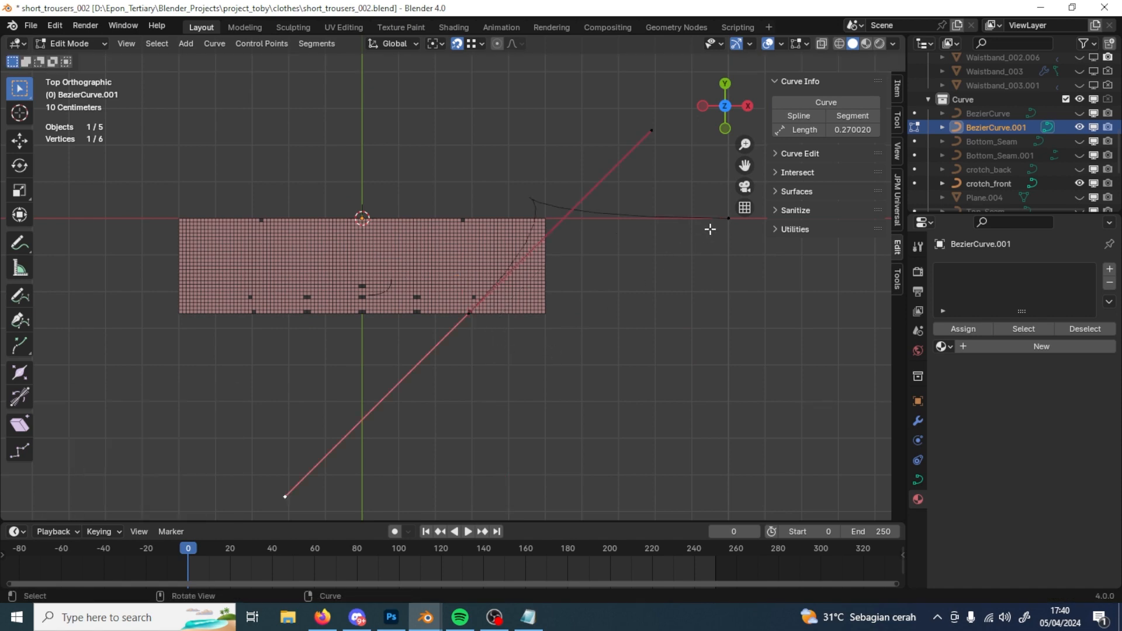
Step: Snap the curve's other end point to the midpoint of the waist Cut face's subdivided top edge
{"action": "key", "text": "g"}
{"action": "scroll", "coordinate": [576, 213], "scroll_direction": "up", "scroll_amount": 4}
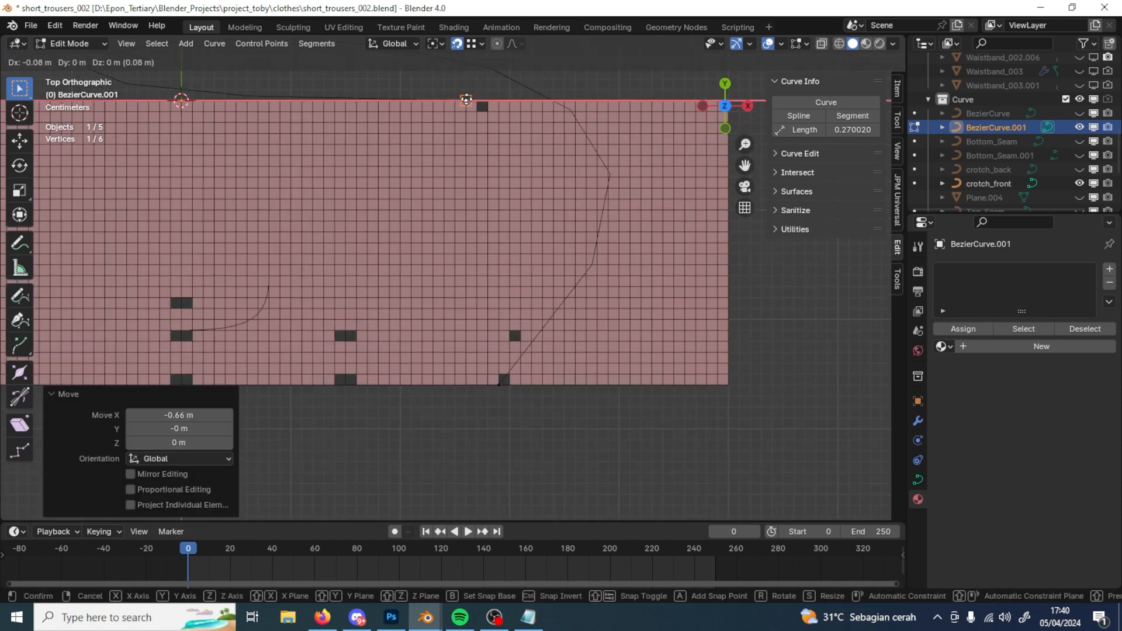
{"action": "left_click", "coordinate": [481, 103]}
Step: Swing the waist end point's handle outward and snap it to the top border beyond the waist Cut face
{"action": "scroll", "coordinate": [325, 163], "scroll_direction": "down", "scroll_amount": 5}
{"action": "key", "text": "g"}
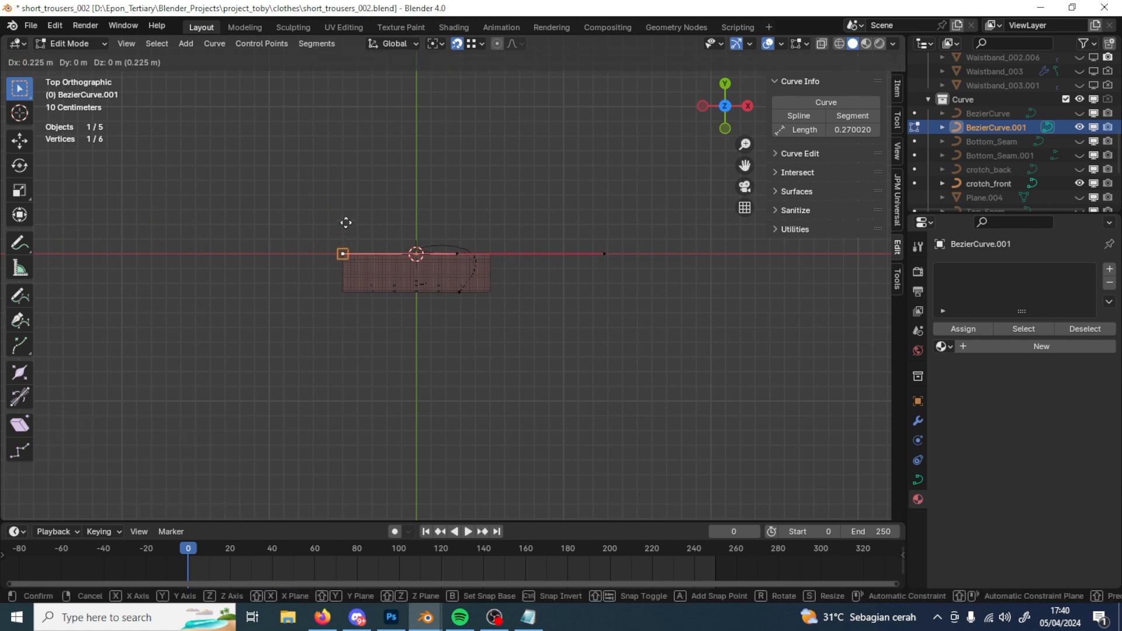
{"action": "left_click", "coordinate": [501, 238]}
{"action": "scroll", "coordinate": [515, 176], "scroll_direction": "up", "scroll_amount": 5}
{"action": "key", "text": "g"}
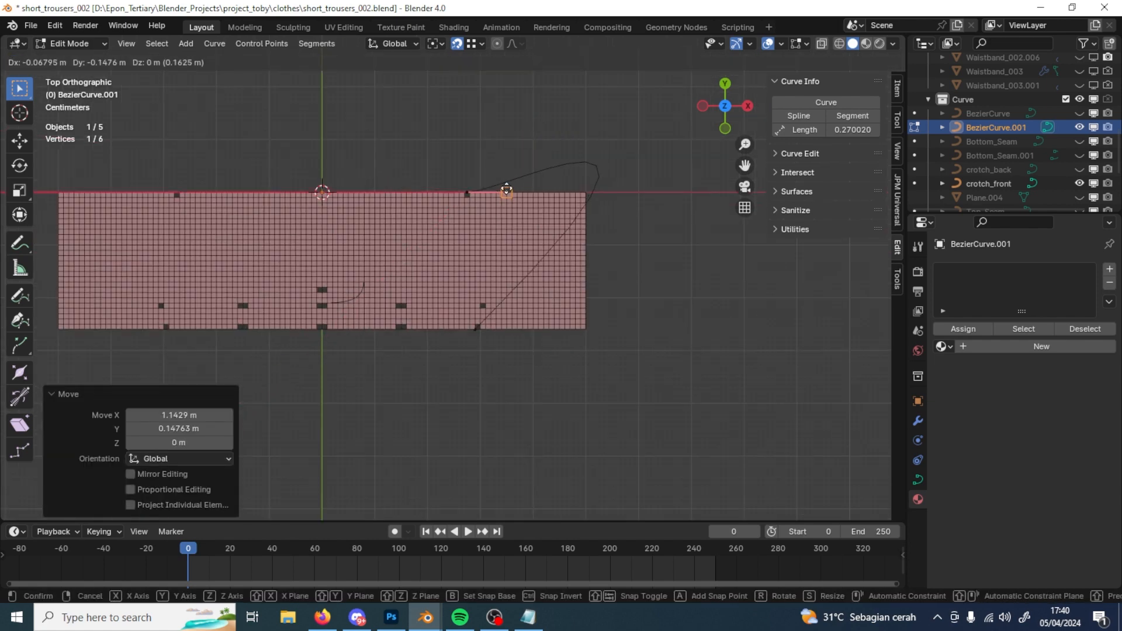
{"action": "left_click", "coordinate": [506, 192]}
Step: Snap the hem end point's upper handle to the upper inner corner of the Cut face just above the hem
{"action": "key", "text": "g"}
{"action": "scroll", "coordinate": [664, 142], "scroll_direction": "down", "scroll_amount": 3}
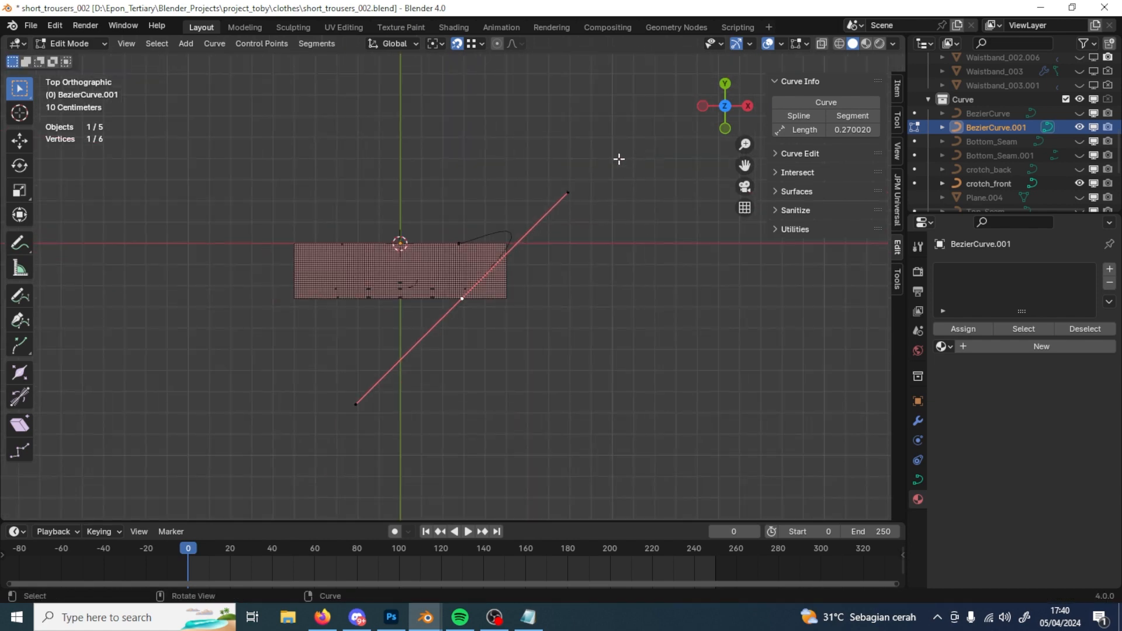
{"action": "left_click", "coordinate": [480, 264]}
{"action": "scroll", "coordinate": [479, 265], "scroll_direction": "up", "scroll_amount": 5}
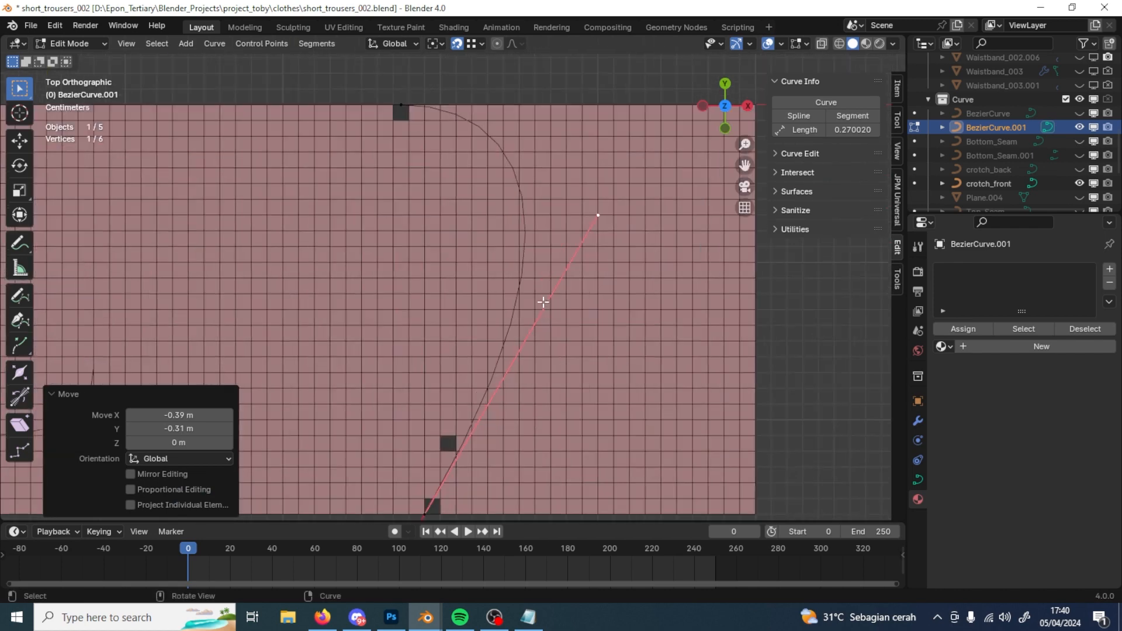
{"action": "key", "text": "g"}
{"action": "left_click", "coordinate": [443, 437]}
Step: Snap the waist end point's handle to the same corner of the Cut face above the hem
{"action": "left_click", "coordinate": [396, 108]}
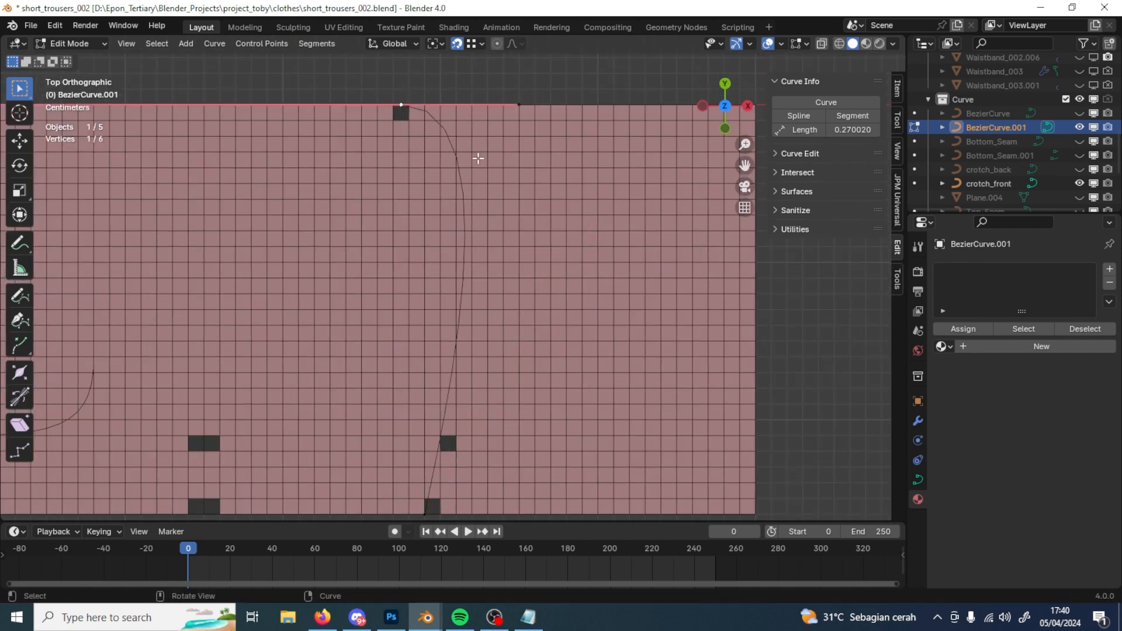
{"action": "key", "text": "g"}
{"action": "left_click", "coordinate": [446, 435]}
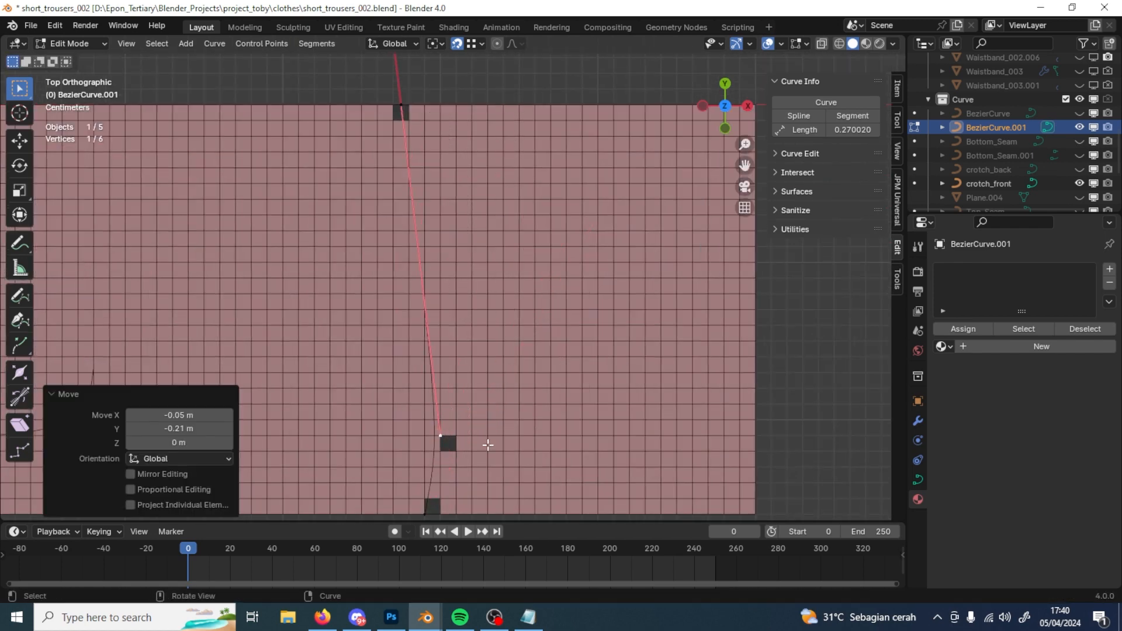
{"action": "middle_click_drag", "start_coordinate": [518, 438], "coordinate": [532, 405], "text": "shift"}
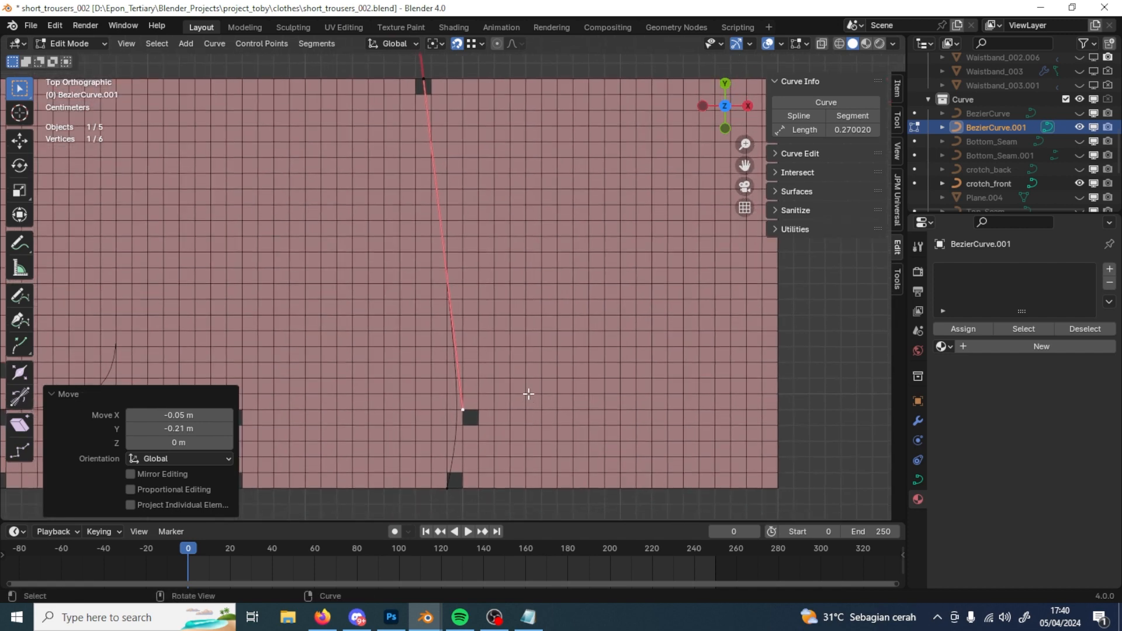
Step: Isolate the side curve in local view to examine its shape, and return to the full scene in Object Mode
{"action": "key", "text": "a"}
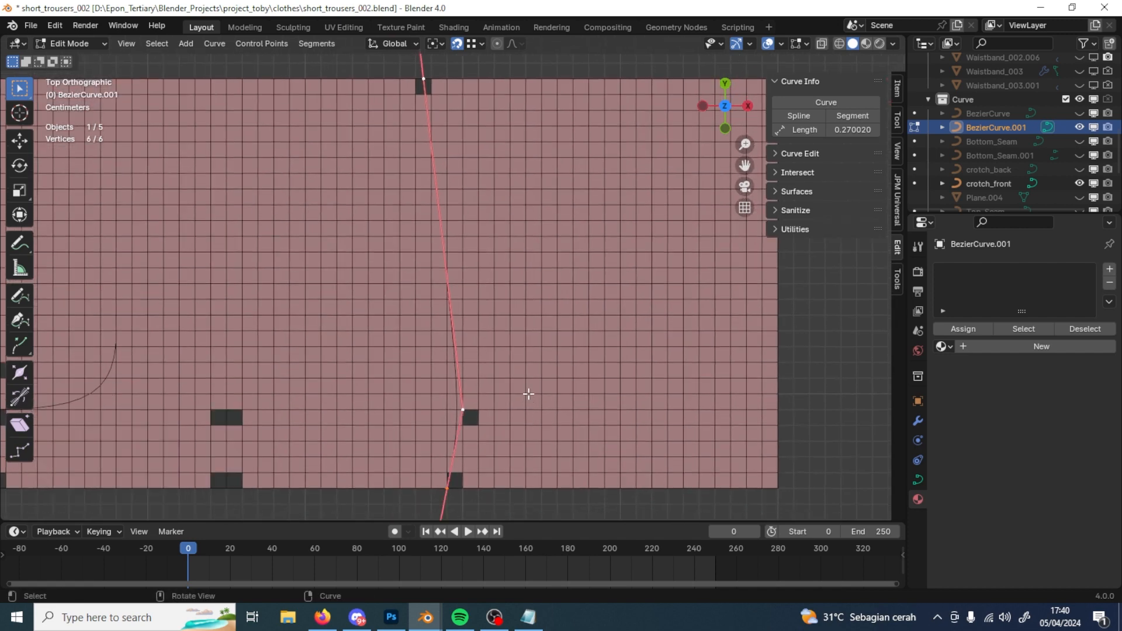
{"action": "middle_click_drag", "start_coordinate": [526, 394], "coordinate": [528, 369], "text": "shift"}
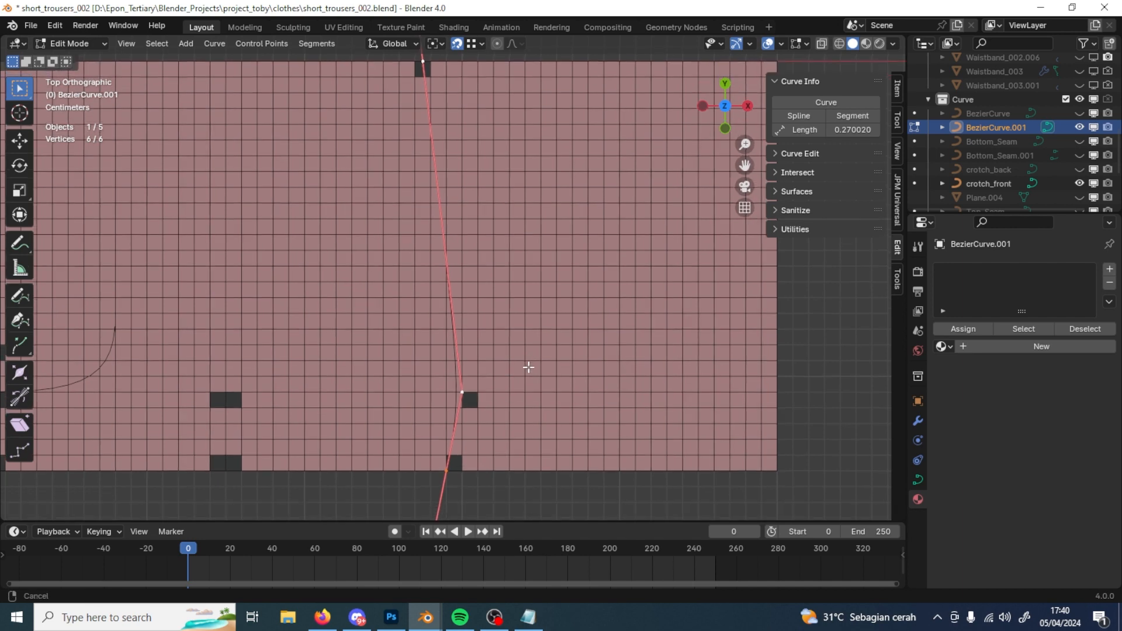
{"action": "mouse_move", "coordinate": [526, 418]}
{"action": "middle_mouse_down", "text": "shift"}
{"action": "mouse_move", "coordinate": [542, 411]}
{"action": "mouse_move", "coordinate": [517, 415]}
{"action": "middle_mouse_up", "text": "shift"}
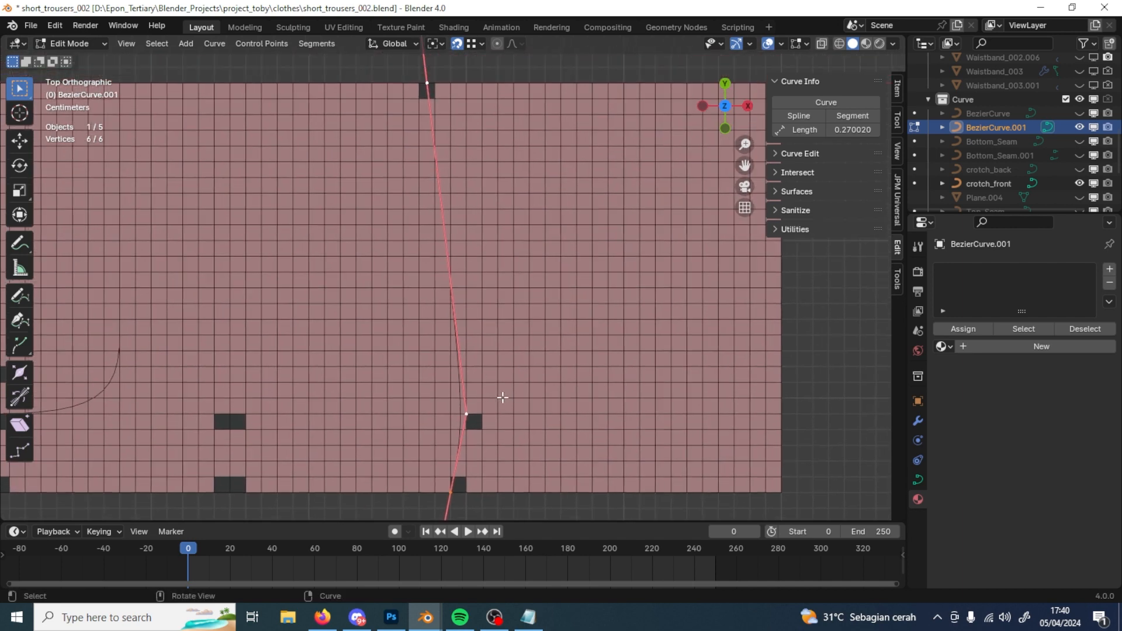
{"action": "key", "text": "KP_Divide"}
{"action": "key", "text": "Tab"}
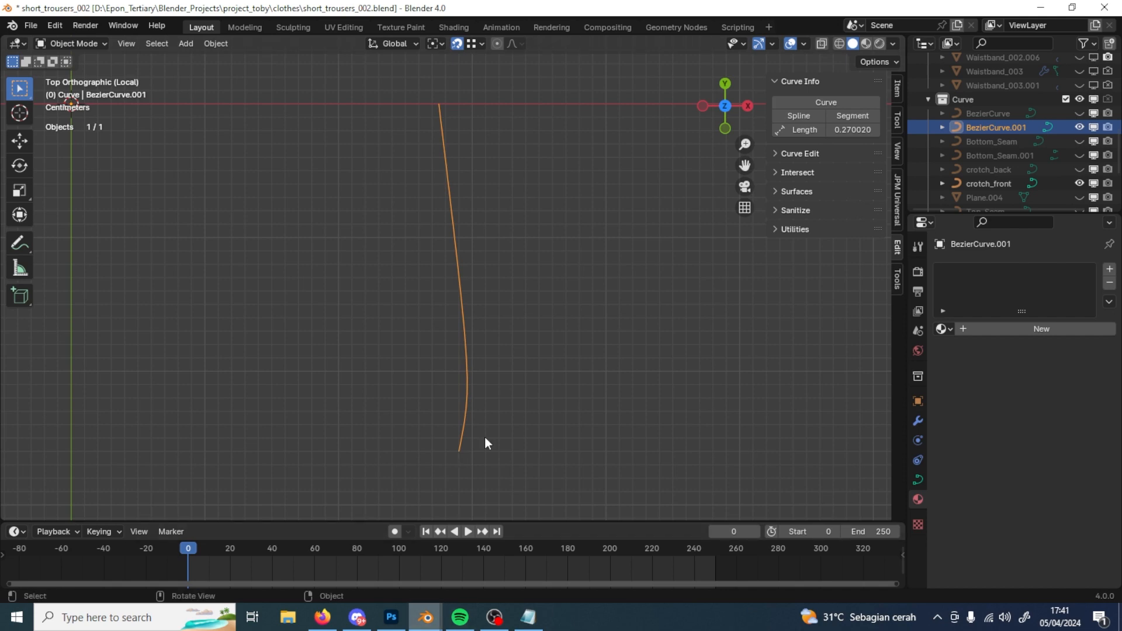
{"action": "key", "text": "KP_Divide"}
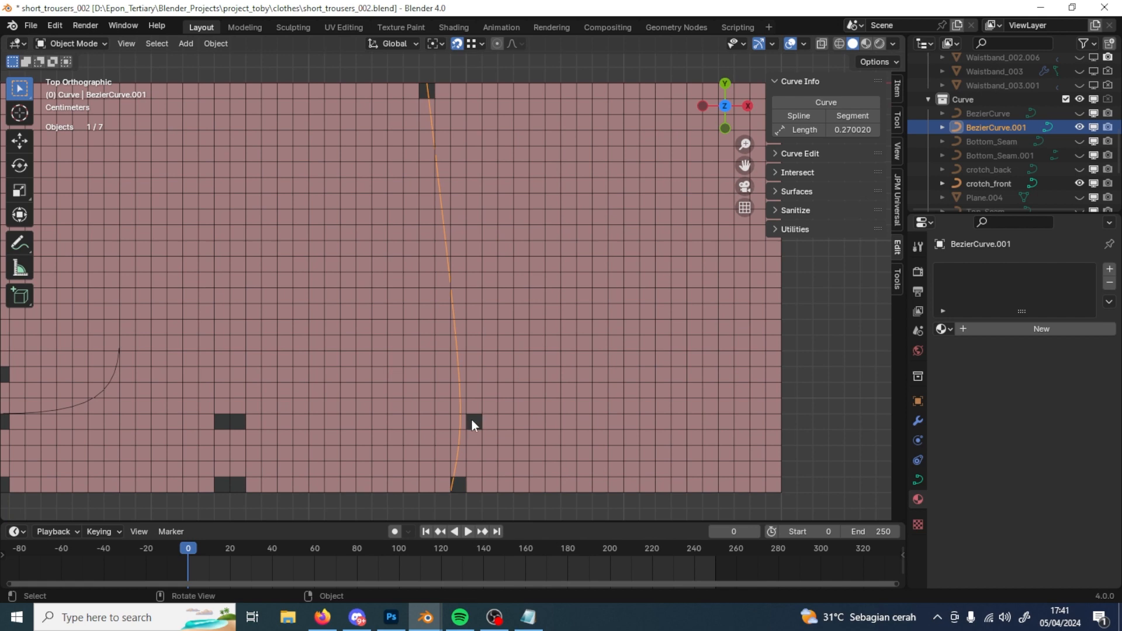
Step: Shift the two overlapping handles one grid square inward, directly above the hem end point, and leave curve editing
{"action": "scroll", "coordinate": [473, 412], "scroll_direction": "up", "scroll_amount": 3}
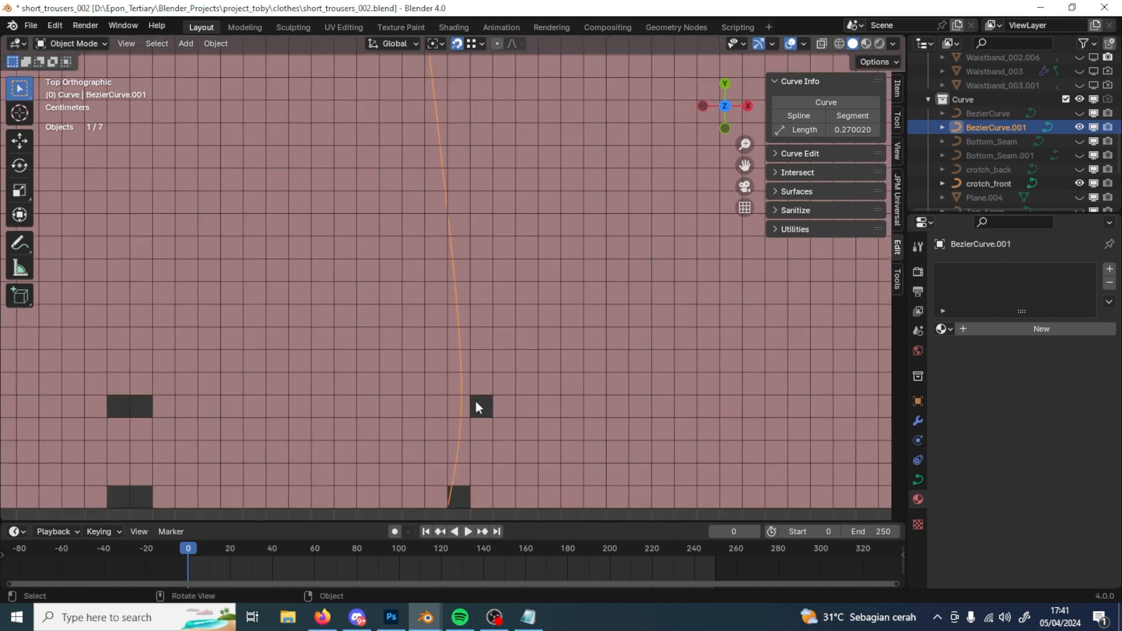
{"action": "scroll", "coordinate": [476, 402], "scroll_direction": "down", "scroll_amount": 1}
{"action": "key", "text": "Tab"}
{"action": "left_click", "coordinate": [470, 378]}
{"action": "left_click_drag", "start_coordinate": [454, 362], "coordinate": [508, 402]}
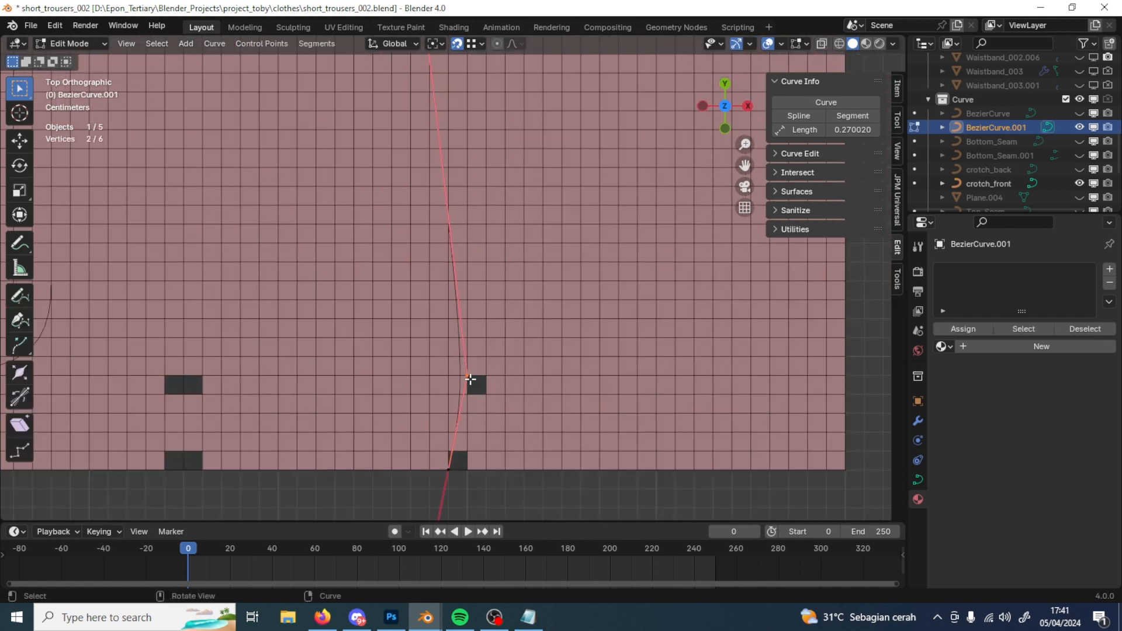
{"action": "key", "text": "a"}
{"action": "key", "text": "s"}
{"action": "key", "text": "x"}
{"action": "key", "text": "0"}
{"action": "key", "text": "Return"}
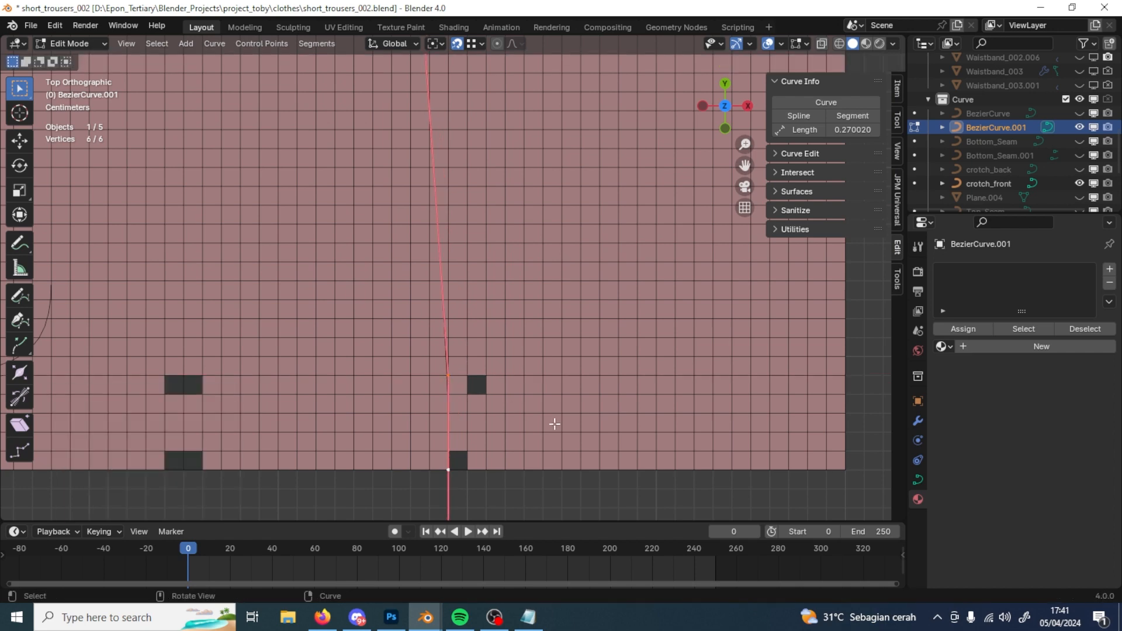
{"action": "scroll", "coordinate": [464, 406], "scroll_direction": "up", "scroll_amount": 1}
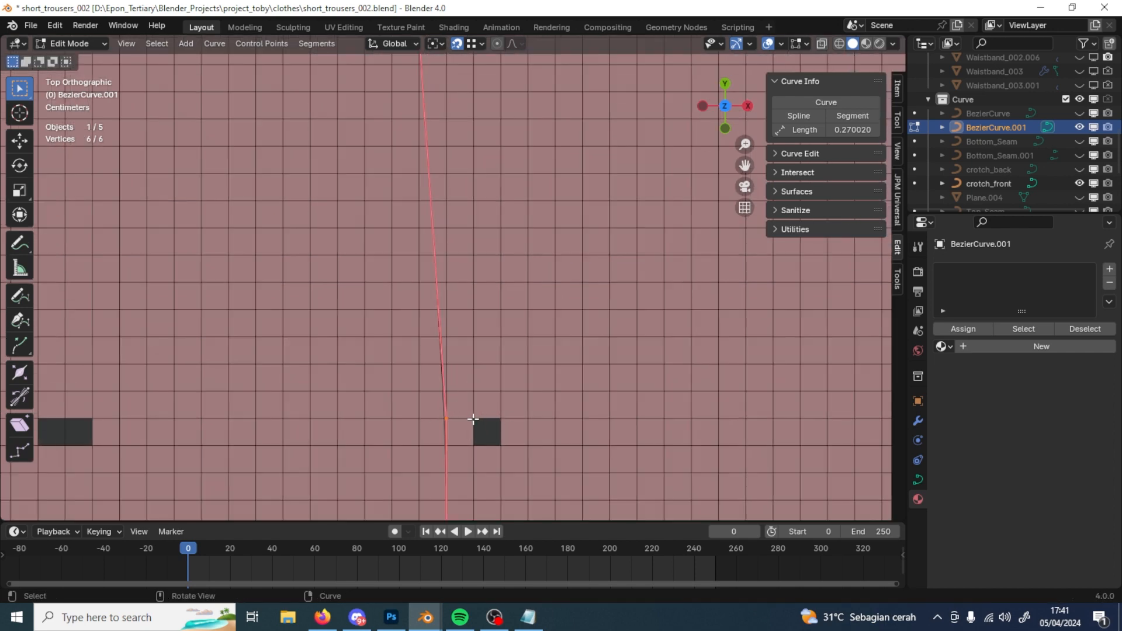
{"action": "scroll", "coordinate": [474, 403], "scroll_direction": "up", "scroll_amount": 1}
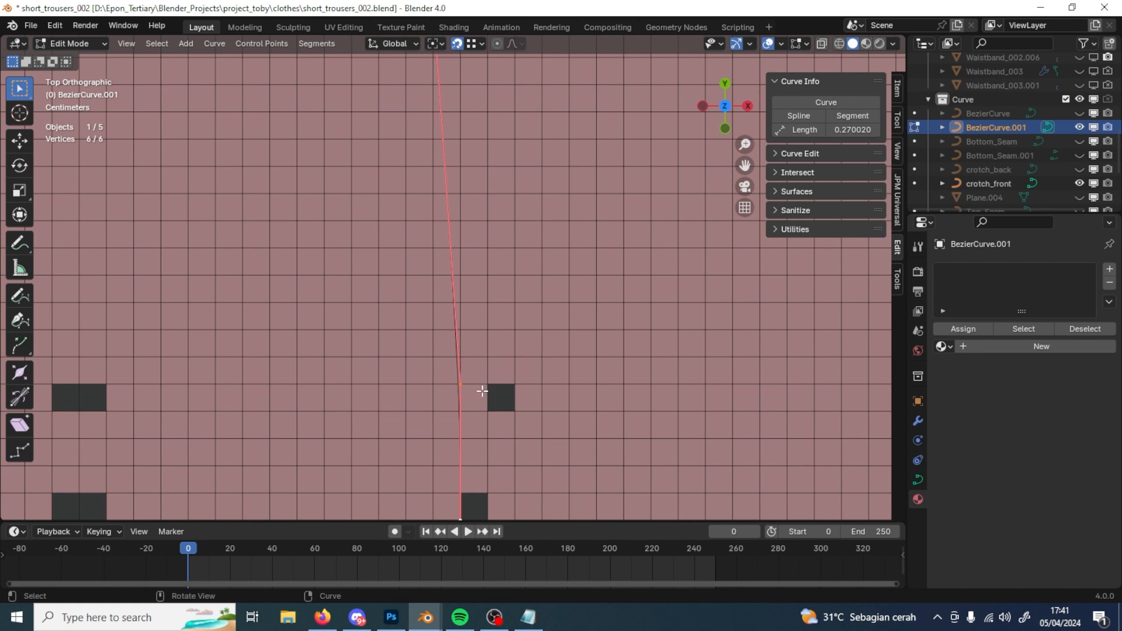
{"action": "scroll", "coordinate": [484, 393], "scroll_direction": "down", "scroll_amount": 5}
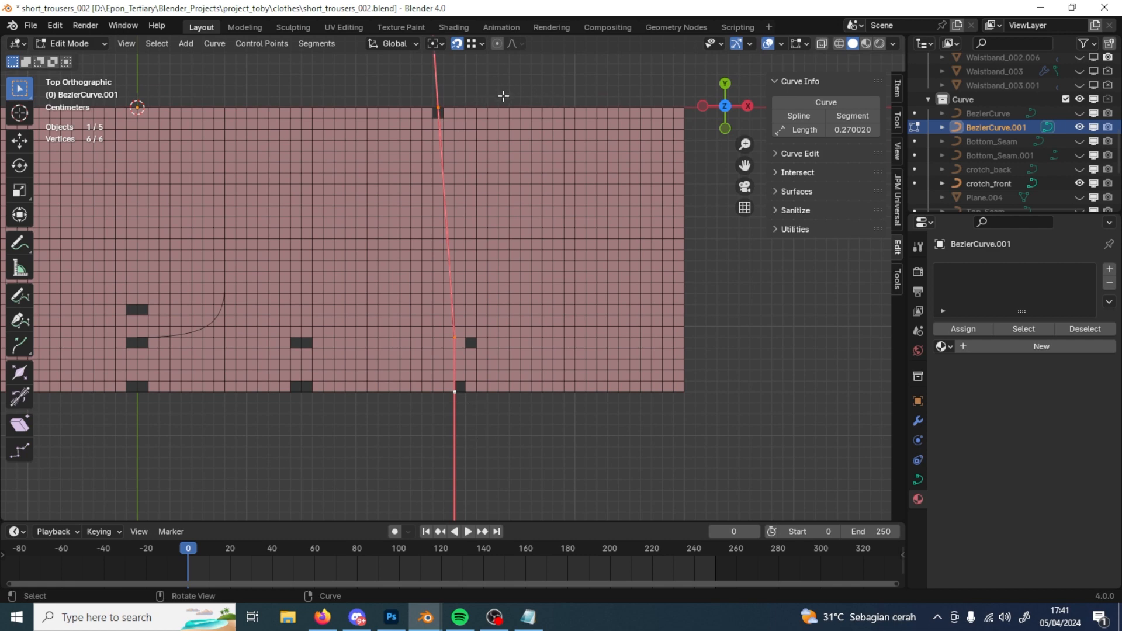
{"action": "key", "text": "Tab"}
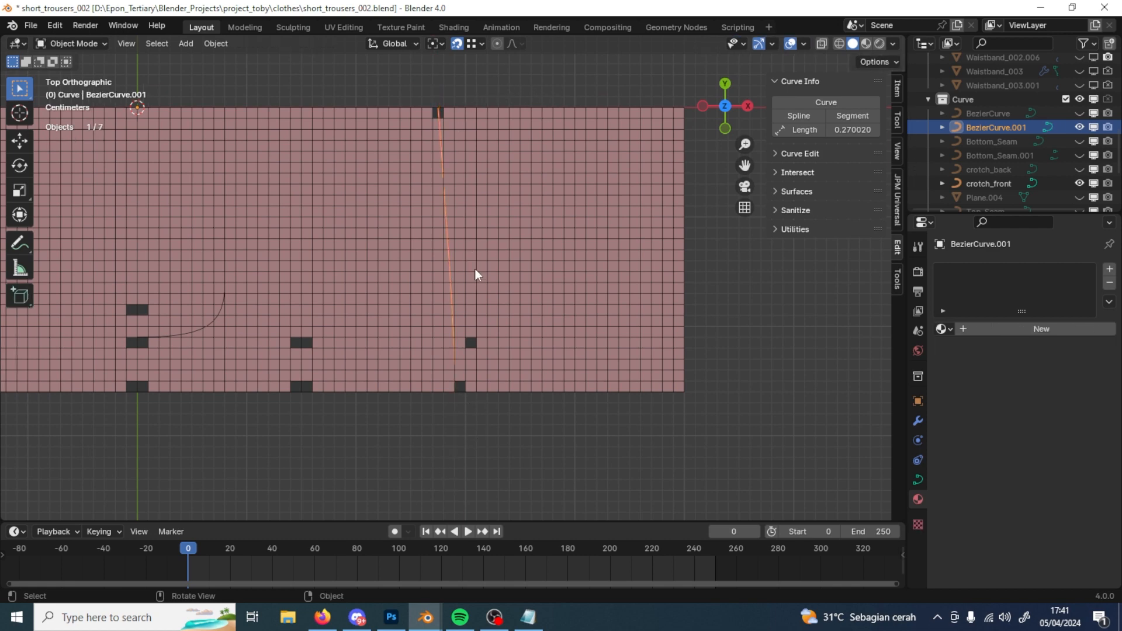
Step: Rename the new side curve outseam_front
{"action": "double_click", "coordinate": [998, 128]}
{"action": "type", "text": "ou"}
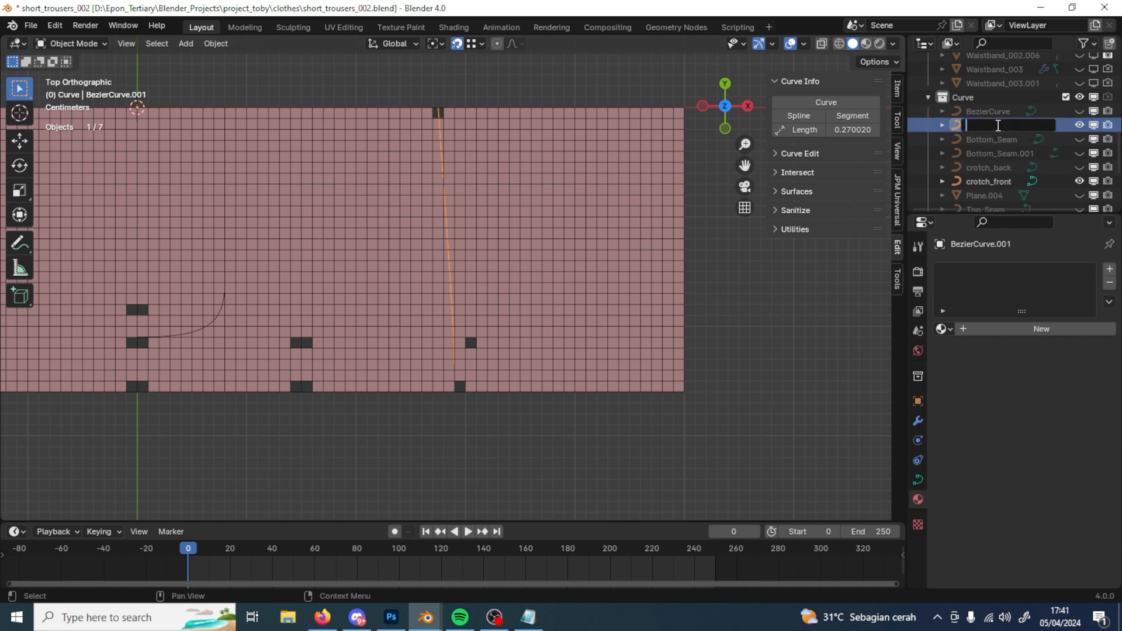
{"action": "type", "text": "tseam_front"}
{"action": "key", "text": "Return"}
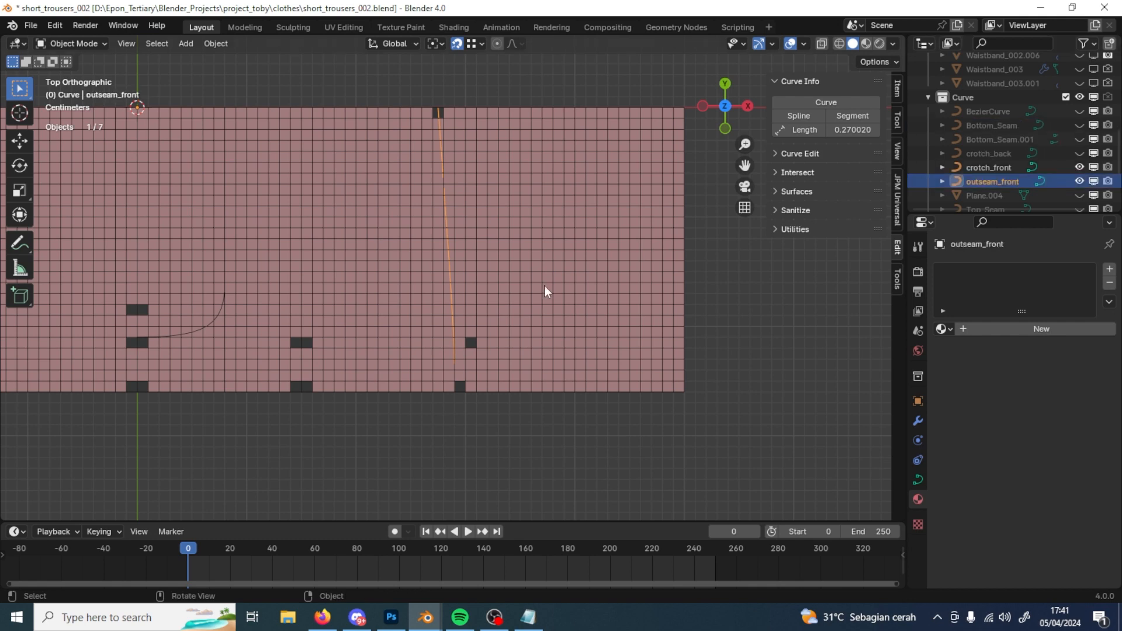
Step: Duplicate the outseam_front curve and leave the copy in its original place
{"action": "scroll", "coordinate": [502, 328], "scroll_direction": "up", "scroll_amount": 4, "text": "shift"}
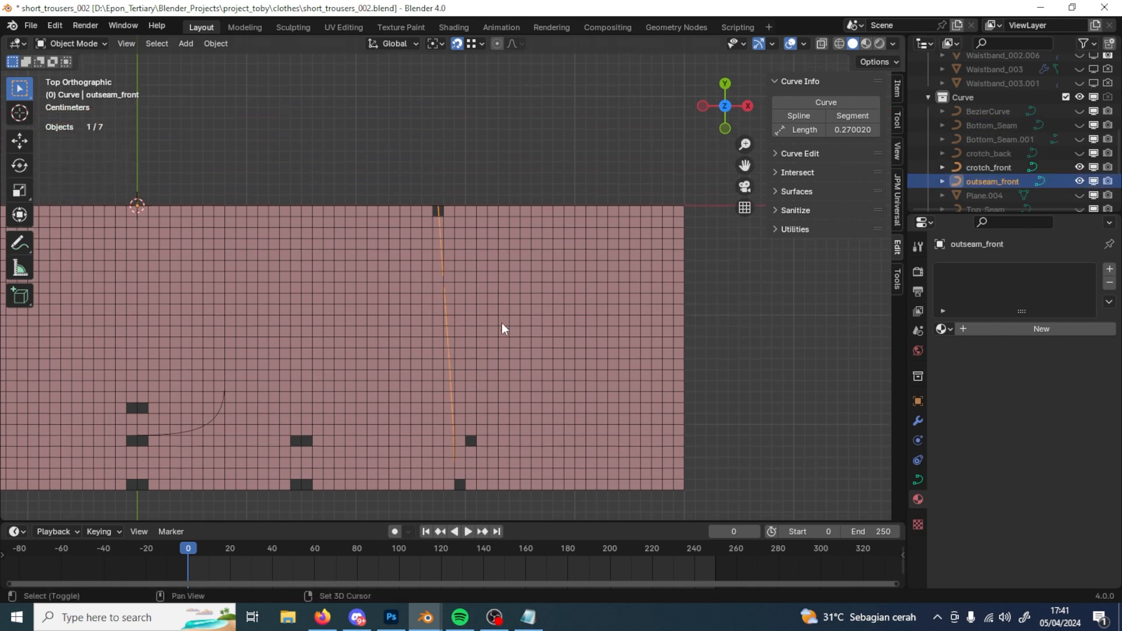
{"action": "key", "text": "shift+d"}
{"action": "right_click", "coordinate": [502, 323]}
Step: Rename the duplicated outseam curve outseam_back
{"action": "double_click", "coordinate": [1015, 193]}
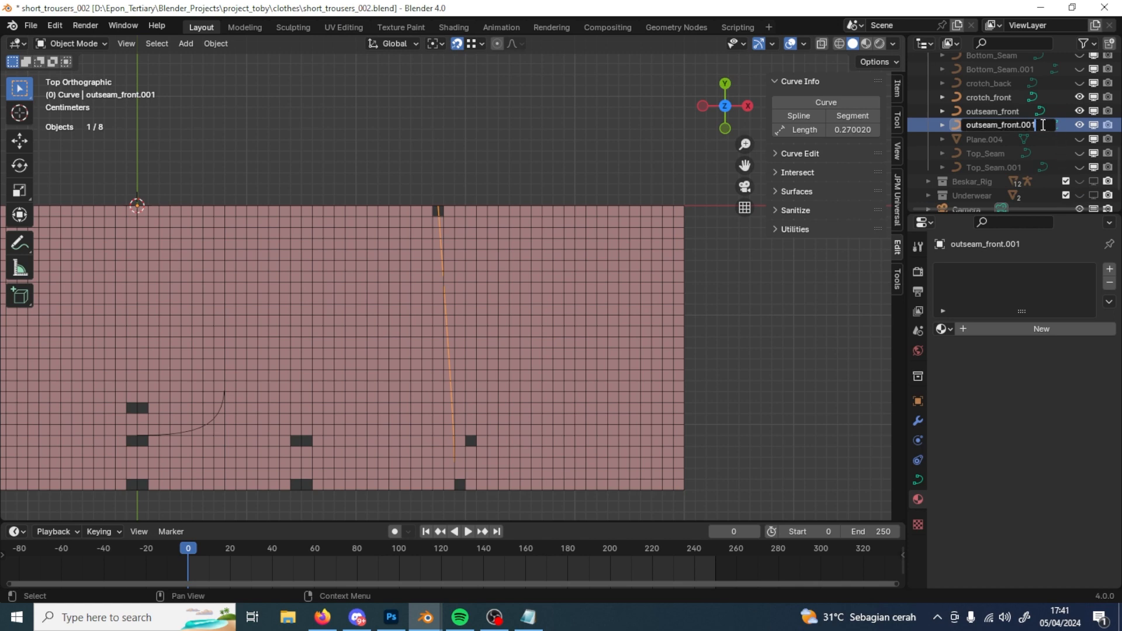
{"action": "left_click", "coordinate": [1001, 125]}
{"action": "key", "text": "Delete"}
{"action": "key", "text": "Delete"}
{"action": "key", "text": "Delete"}
{"action": "key", "text": "Delete"}
{"action": "key", "text": "Delete"}
{"action": "key", "text": "Delete"}
{"action": "key", "text": "Delete"}
{"action": "key", "text": "Delete"}
{"action": "key", "text": "Delete"}
{"action": "type", "text": "back"}
{"action": "key", "text": "Return"}
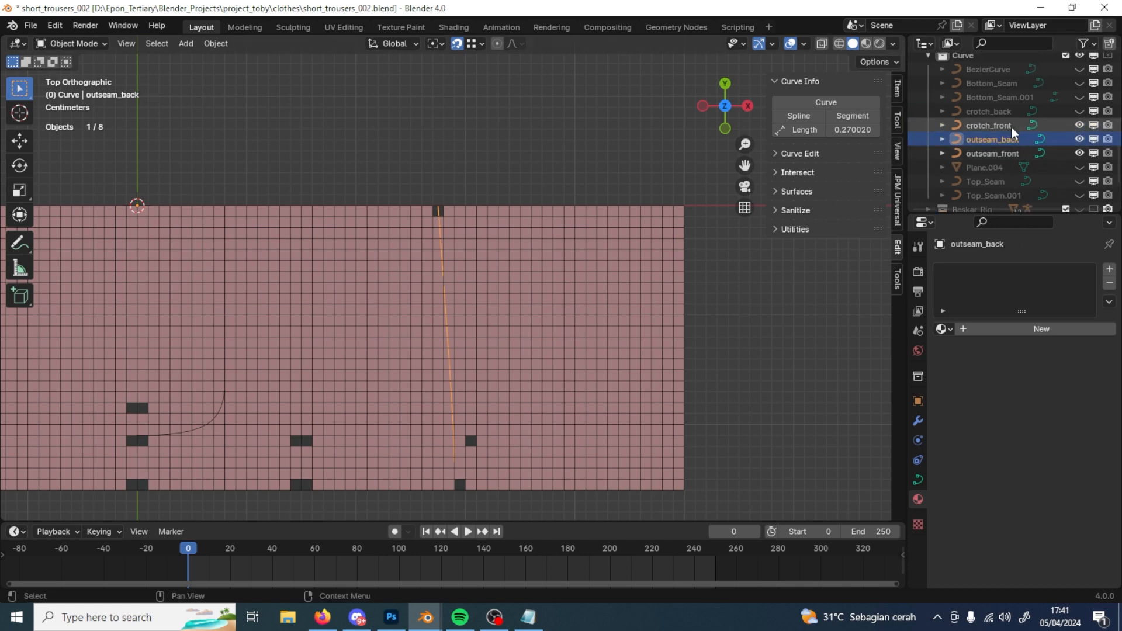
Step: Show the short_back_001 fabric grid and hide short_front_001
{"action": "scroll", "coordinate": [1011, 127], "scroll_direction": "up", "scroll_amount": 2}
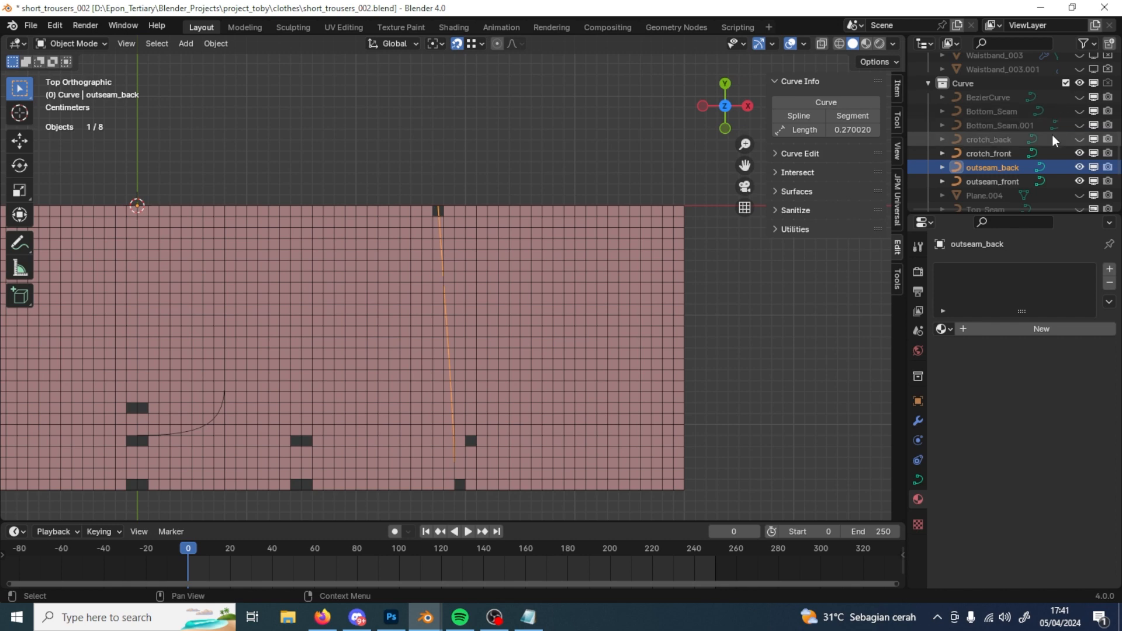
{"action": "scroll", "coordinate": [1052, 139], "scroll_direction": "up", "scroll_amount": 4}
{"action": "scroll", "coordinate": [1053, 135], "scroll_direction": "up", "scroll_amount": 6}
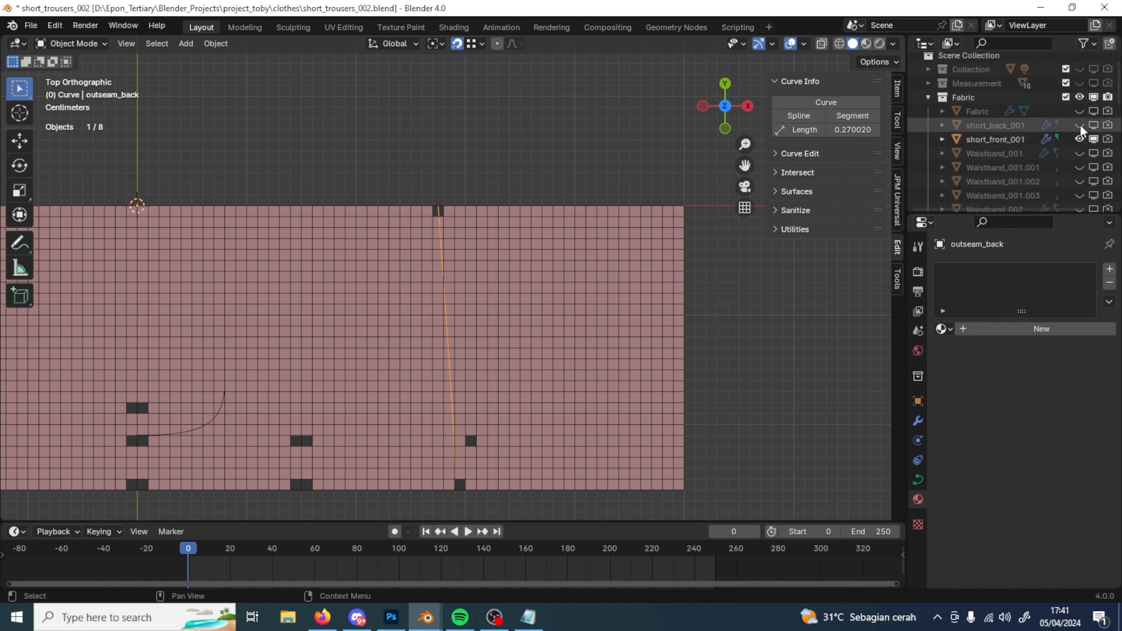
{"action": "left_click", "coordinate": [1079, 126]}
{"action": "left_click", "coordinate": [466, 181]}
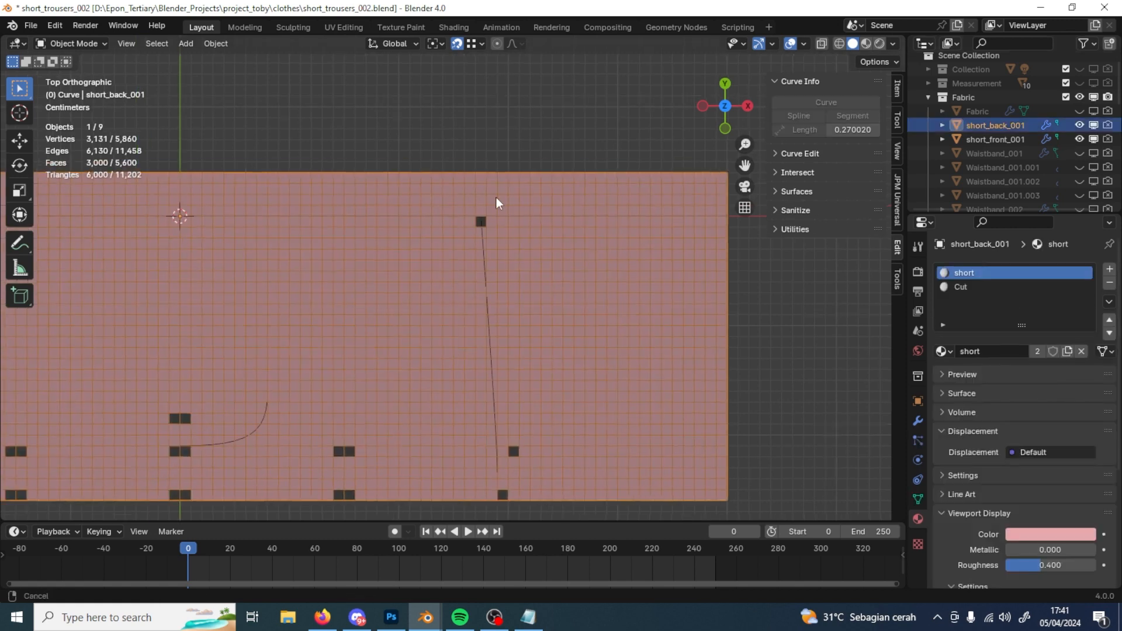
{"action": "key", "text": "Tab"}
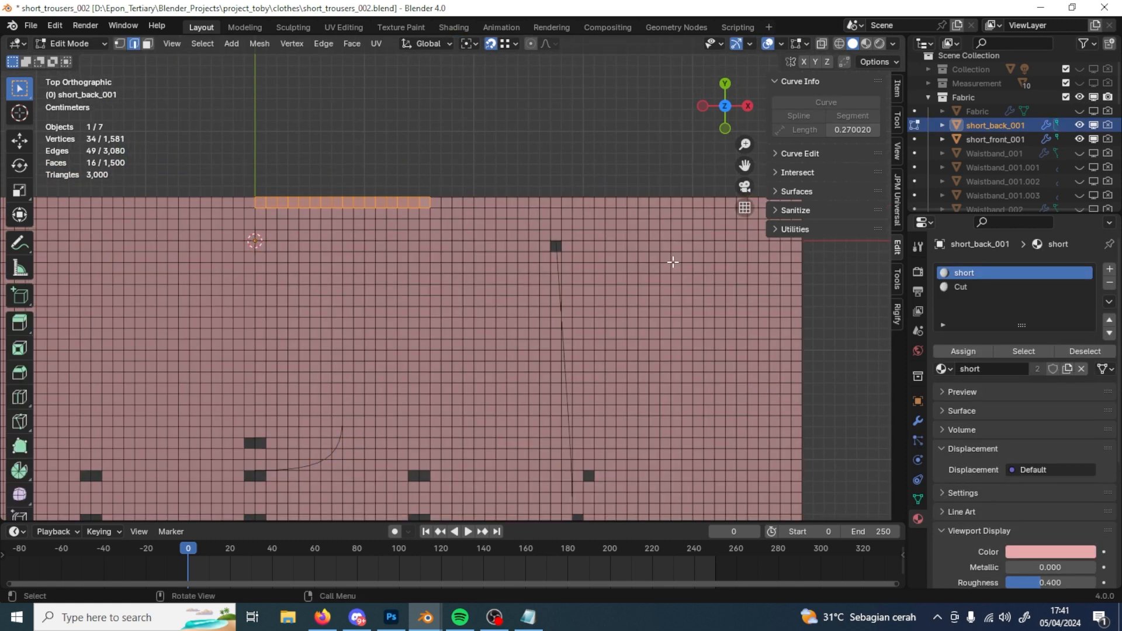
{"action": "left_click", "coordinate": [1079, 139]}
{"action": "key", "text": "Tab"}
Step: Show the crotch_back curve and hide the crotch_front and outseam_front curves
{"action": "scroll", "coordinate": [1083, 109], "scroll_direction": "down", "scroll_amount": 7}
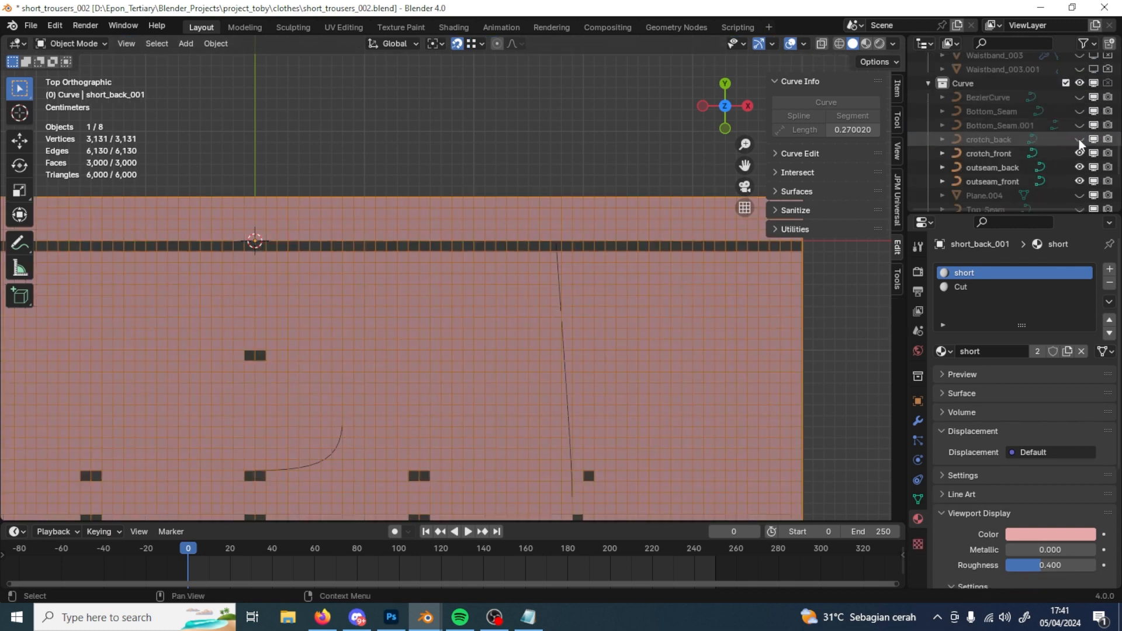
{"action": "left_click", "coordinate": [1080, 140]}
{"action": "left_click", "coordinate": [1080, 153]}
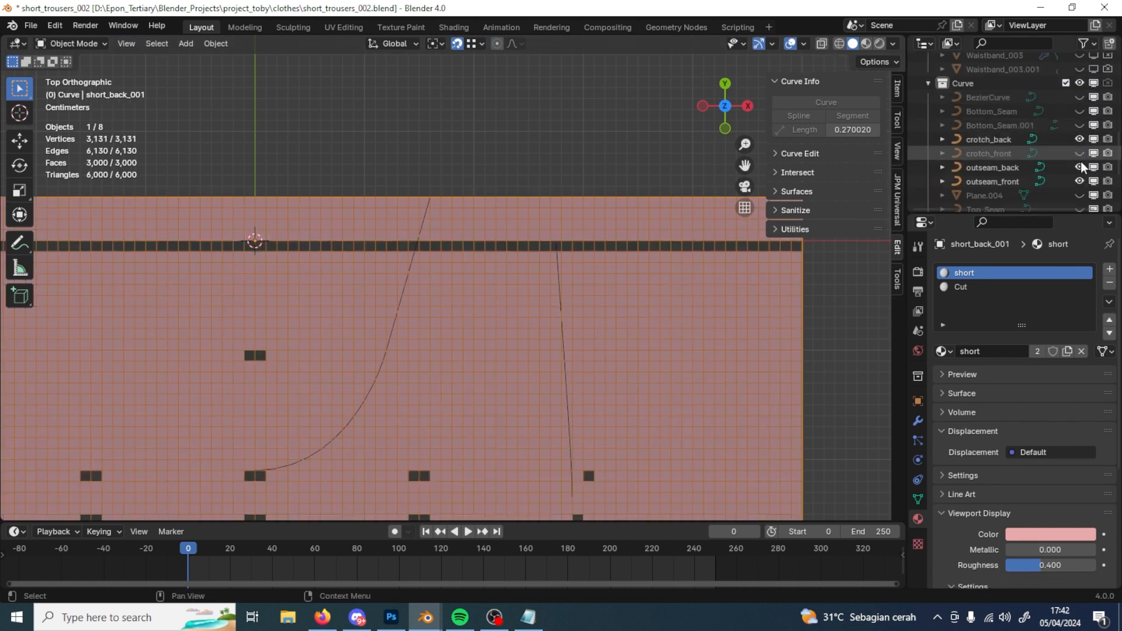
{"action": "left_click", "coordinate": [1079, 181]}
{"action": "key", "text": "Tab"}
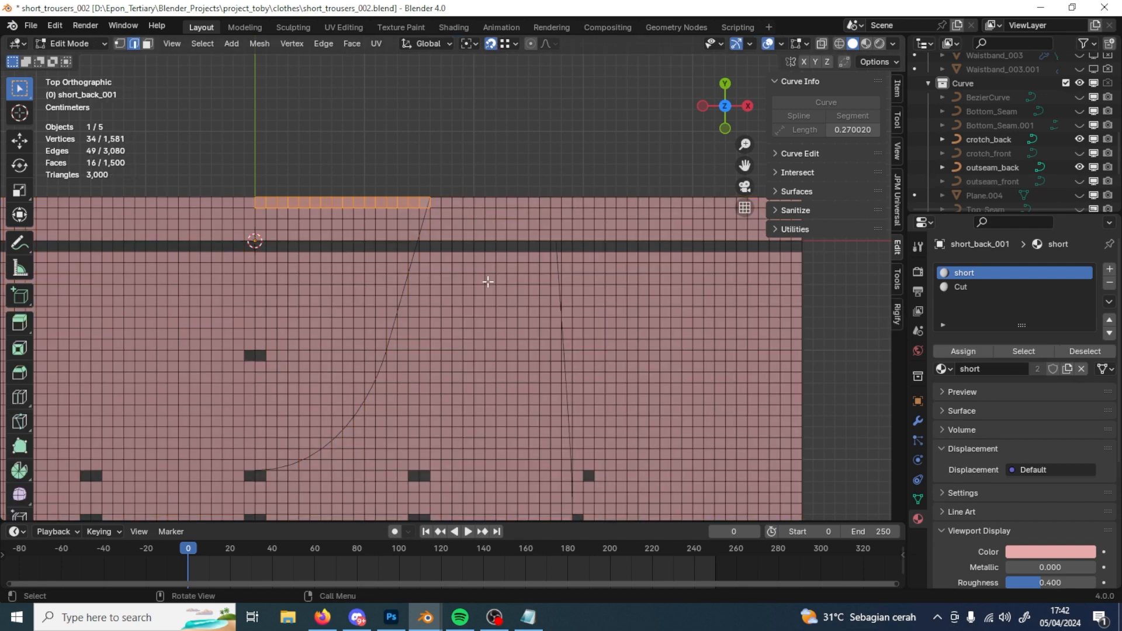
{"action": "middle_click_drag", "start_coordinate": [489, 280], "coordinate": [442, 260], "text": "shift"}
{"action": "key", "text": "Tab"}
Step: Show the Plane.004 guide and select the lower end vertex of its slanted waist line in Edit Mode
{"action": "scroll", "coordinate": [1037, 130], "scroll_direction": "down", "scroll_amount": 5}
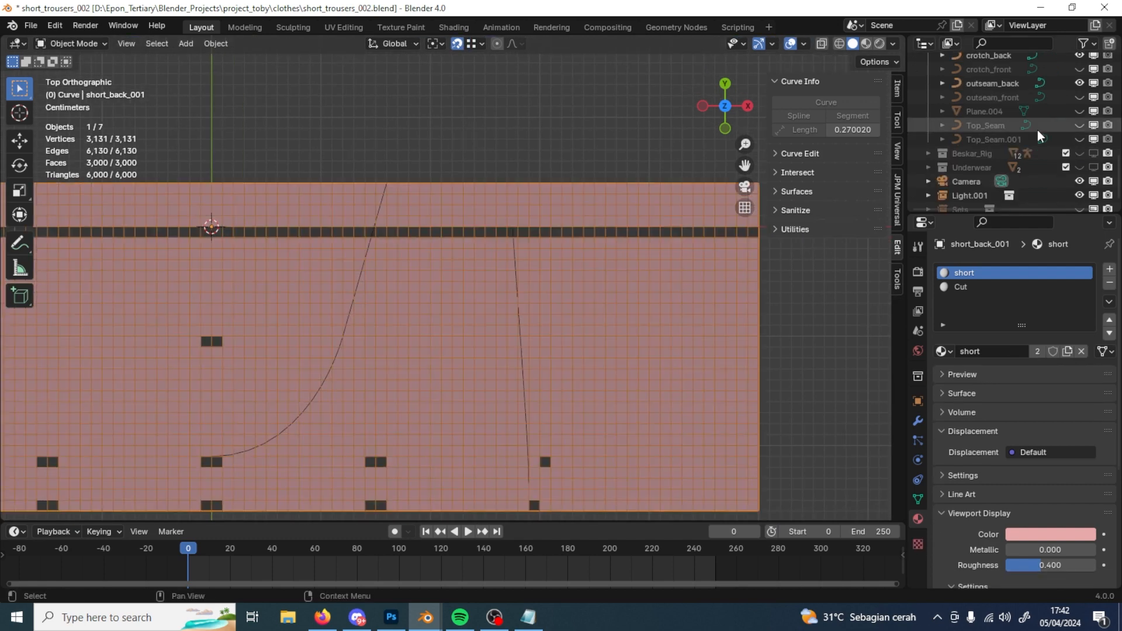
{"action": "left_click", "coordinate": [1080, 111]}
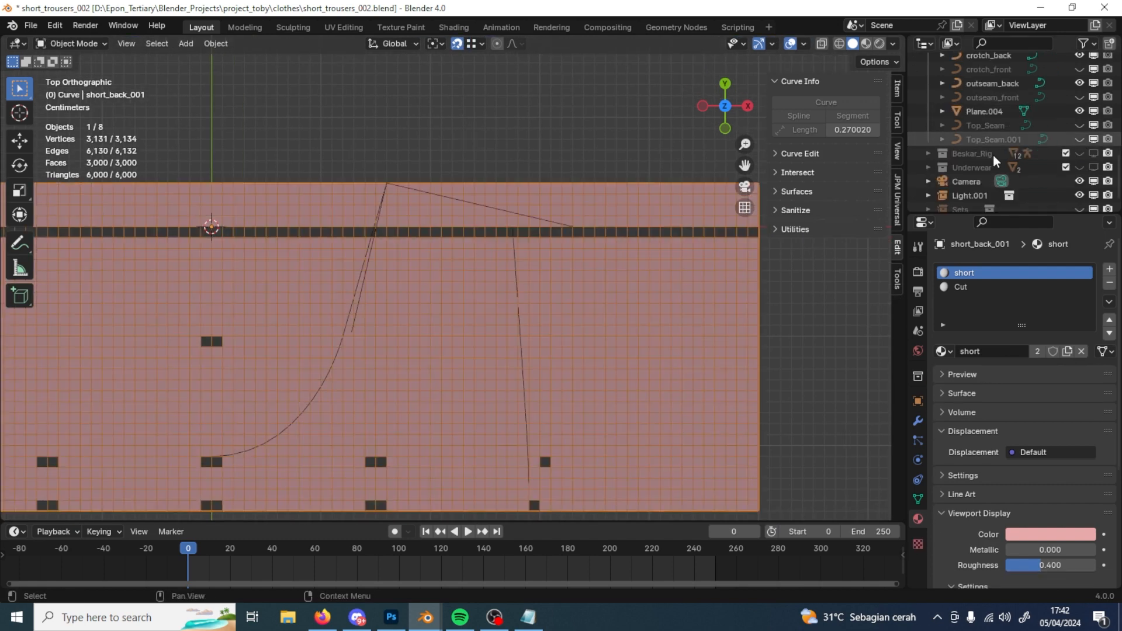
{"action": "middle_click_drag", "start_coordinate": [602, 287], "coordinate": [567, 303], "text": "shift"}
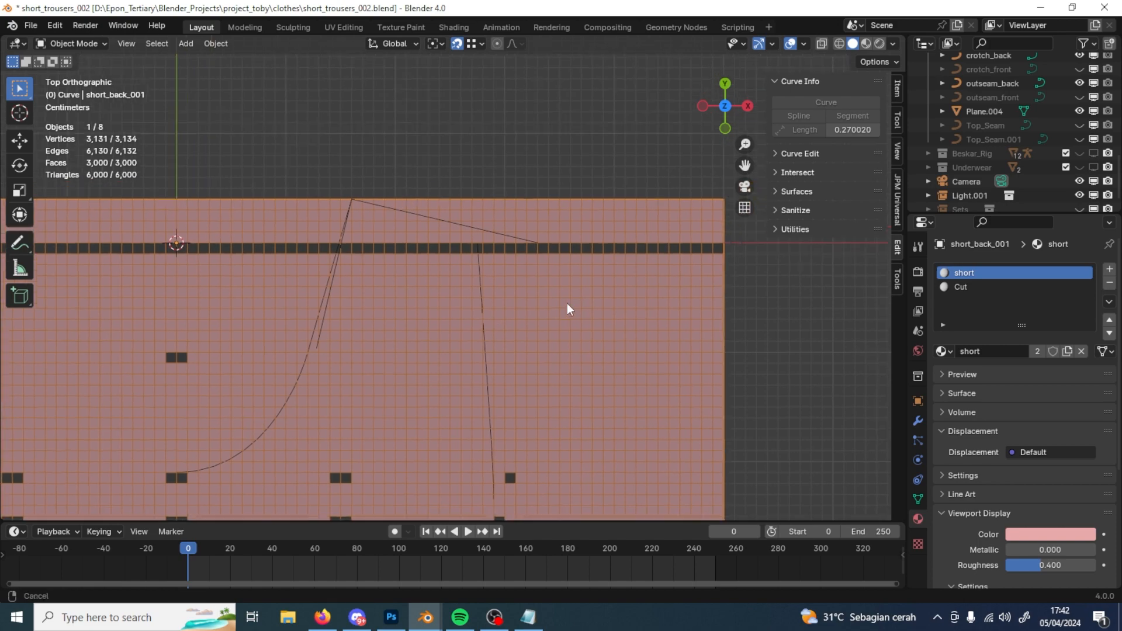
{"action": "left_click", "coordinate": [489, 236]}
{"action": "scroll", "coordinate": [565, 265], "scroll_direction": "down", "scroll_amount": 2}
{"action": "scroll", "coordinate": [565, 266], "scroll_direction": "up", "scroll_amount": 8}
{"action": "key", "text": "Tab"}
{"action": "scroll", "coordinate": [548, 300], "scroll_direction": "down", "scroll_amount": 5}
{"action": "middle_click_drag", "start_coordinate": [639, 329], "coordinate": [619, 331], "text": "shift"}
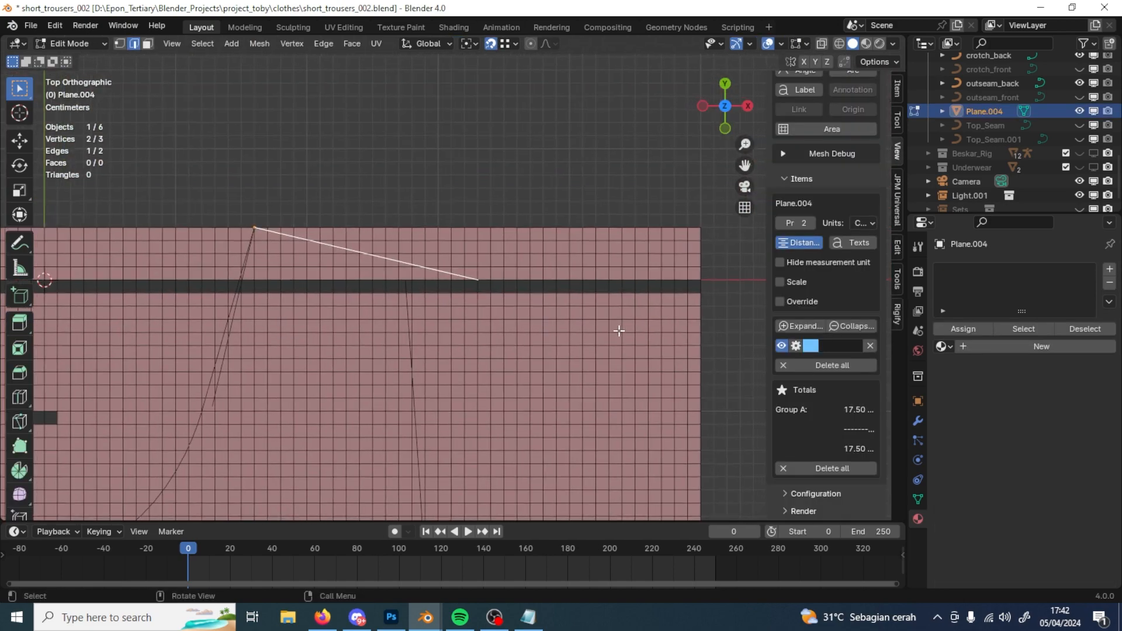
{"action": "scroll", "coordinate": [614, 329], "scroll_direction": "up", "scroll_amount": 4}
{"action": "key", "text": "1"}
{"action": "left_click", "coordinate": [534, 306]}
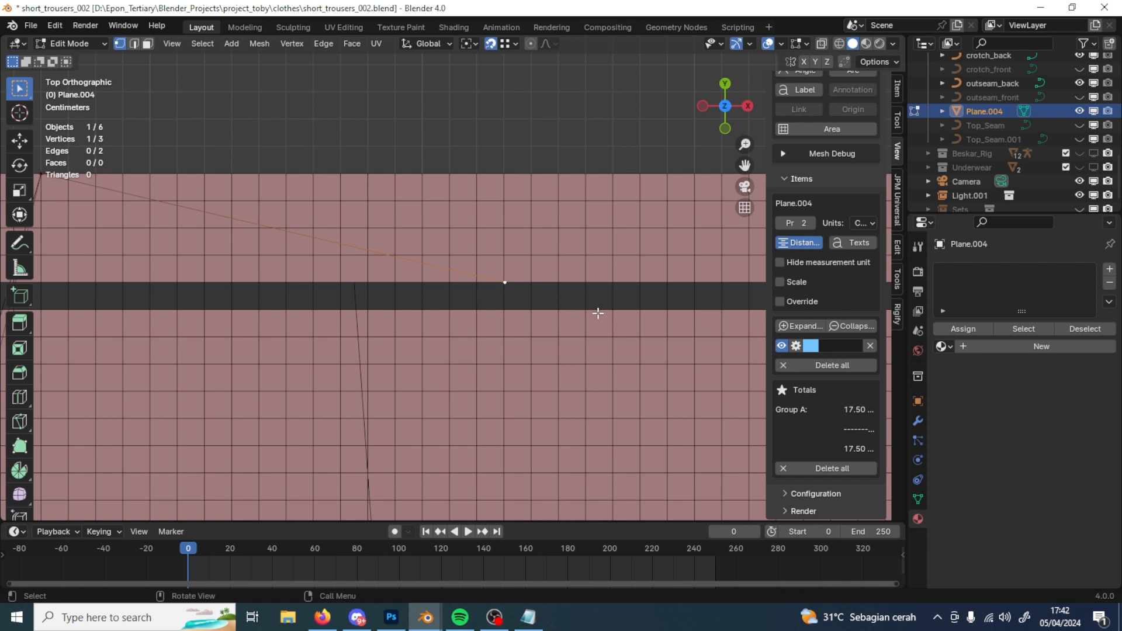
Step: Lengthen the slanted waist line by moving its end vertex 2 cm outward along the Normal Z axis
{"action": "scroll", "coordinate": [583, 323], "scroll_direction": "down", "scroll_amount": 3}
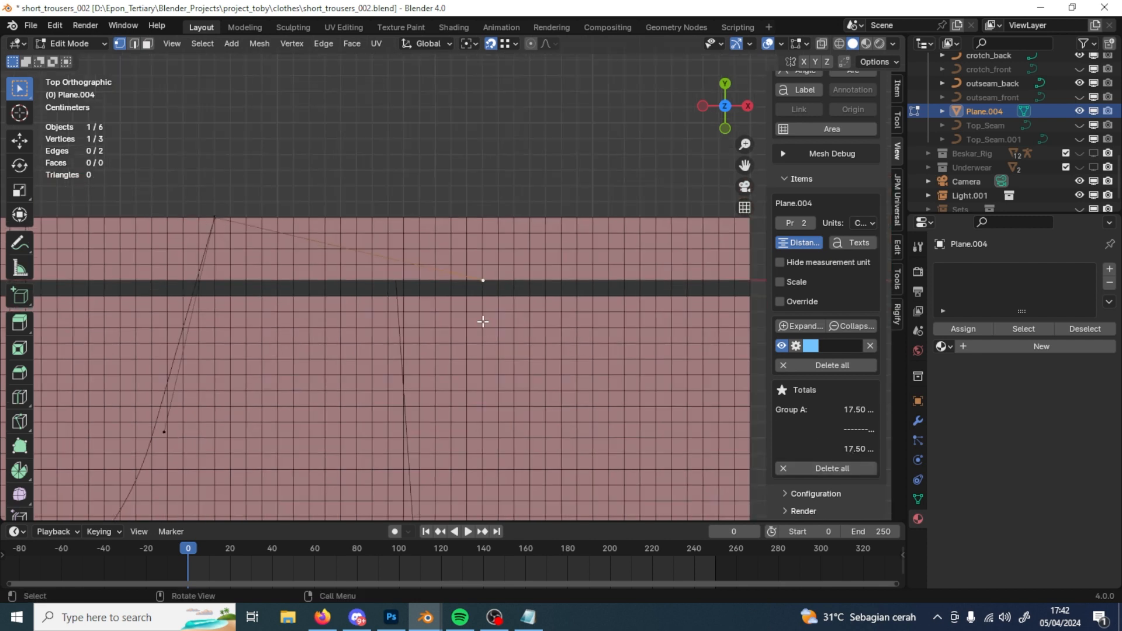
{"action": "left_click", "coordinate": [19, 140]}
{"action": "left_click", "coordinate": [426, 43]}
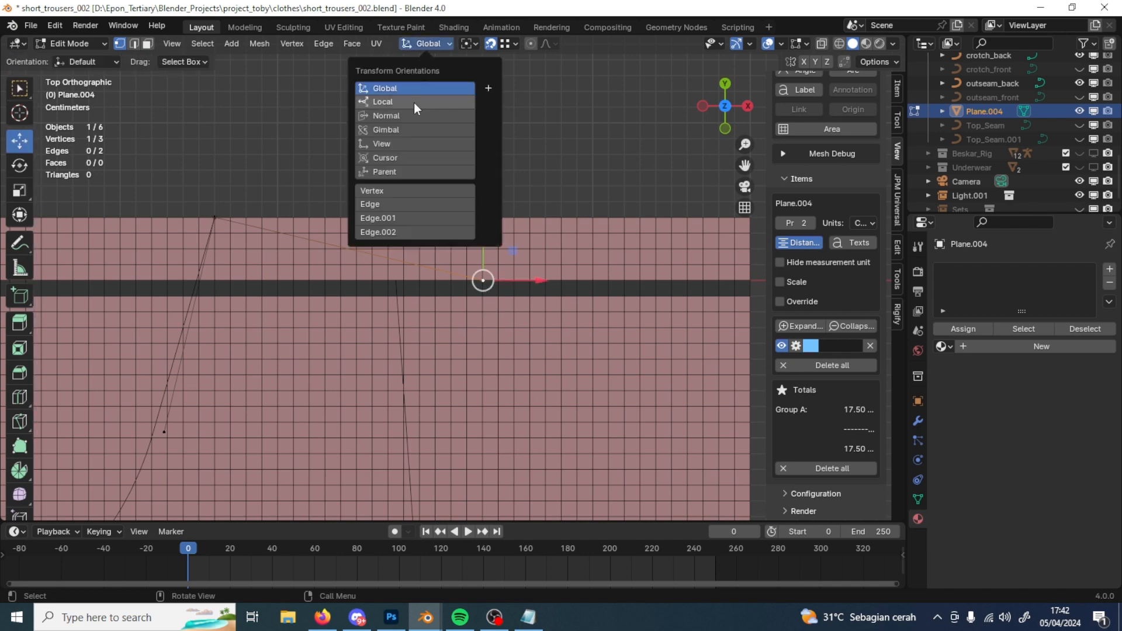
{"action": "left_click", "coordinate": [413, 115]}
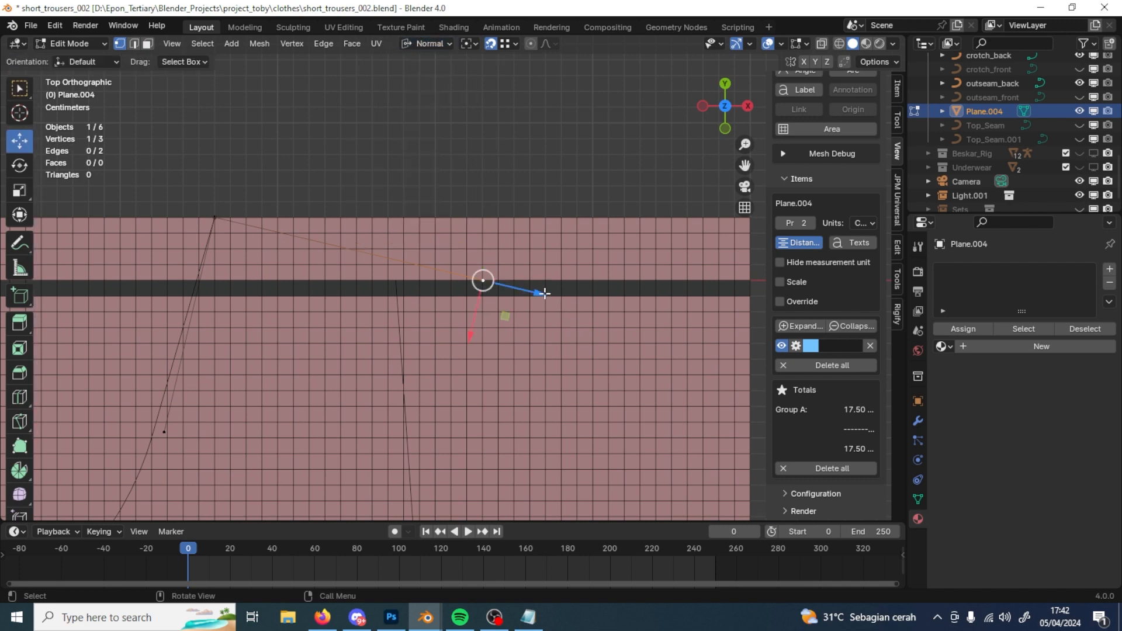
{"action": "left_click_drag", "start_coordinate": [544, 294], "coordinate": [570, 302]}
{"action": "key", "text": "ctrl+z"}
{"action": "left_click", "coordinate": [192, 460]}
{"action": "type", "text": "2cm"}
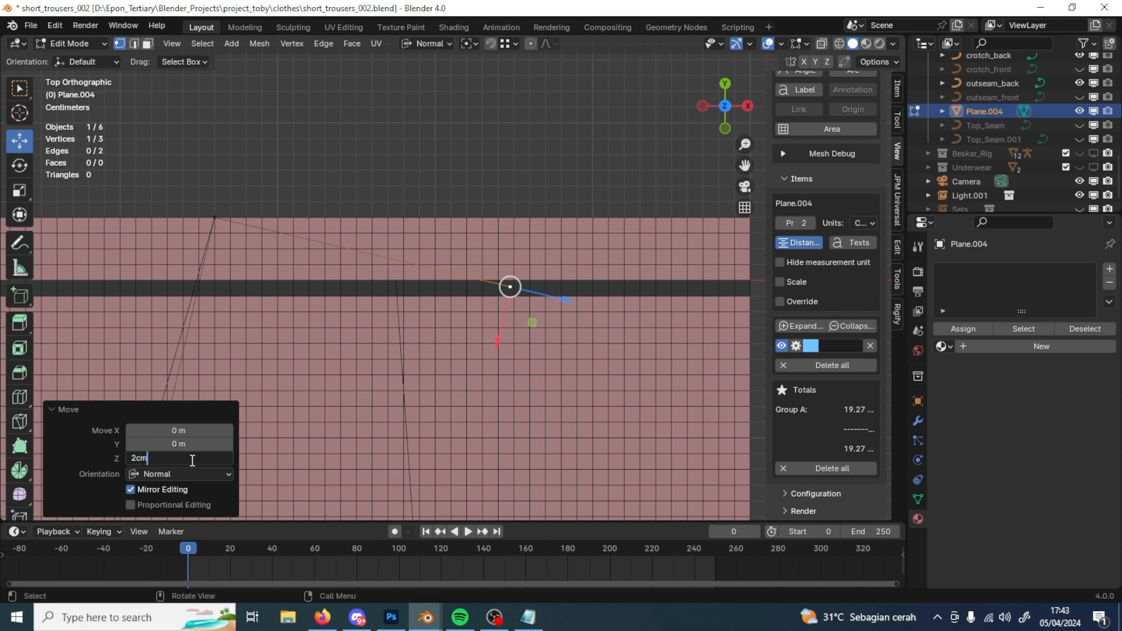
{"action": "key", "text": "Return"}
{"action": "key", "text": "2"}
{"action": "left_click", "coordinate": [386, 252]}
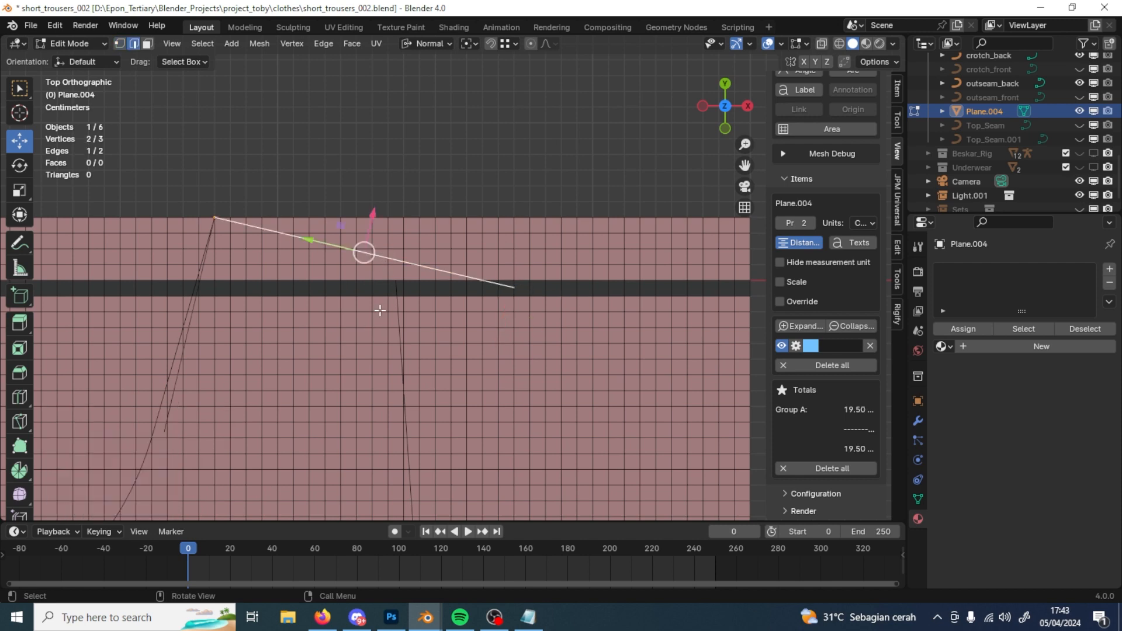
Step: Rotate the whole Plane.004 guide about -1.71°, and back by about 0.33°, to bring the waist line's end onto the dark Cut row's upper edge
{"action": "key", "text": "a"}
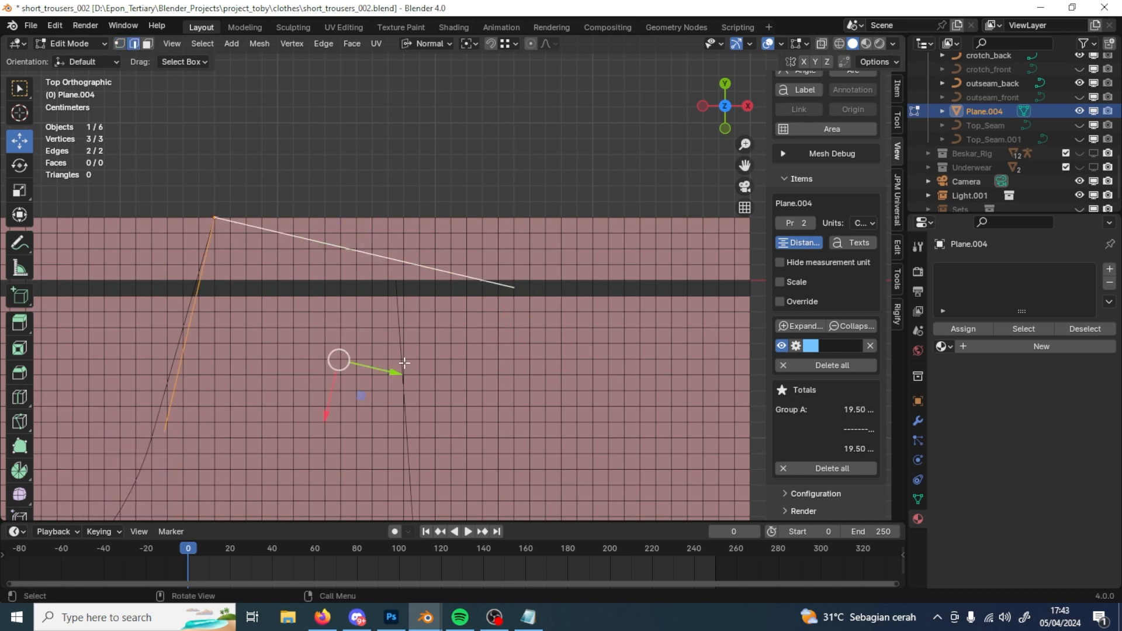
{"action": "key", "text": "Tab"}
{"action": "key", "text": "r"}
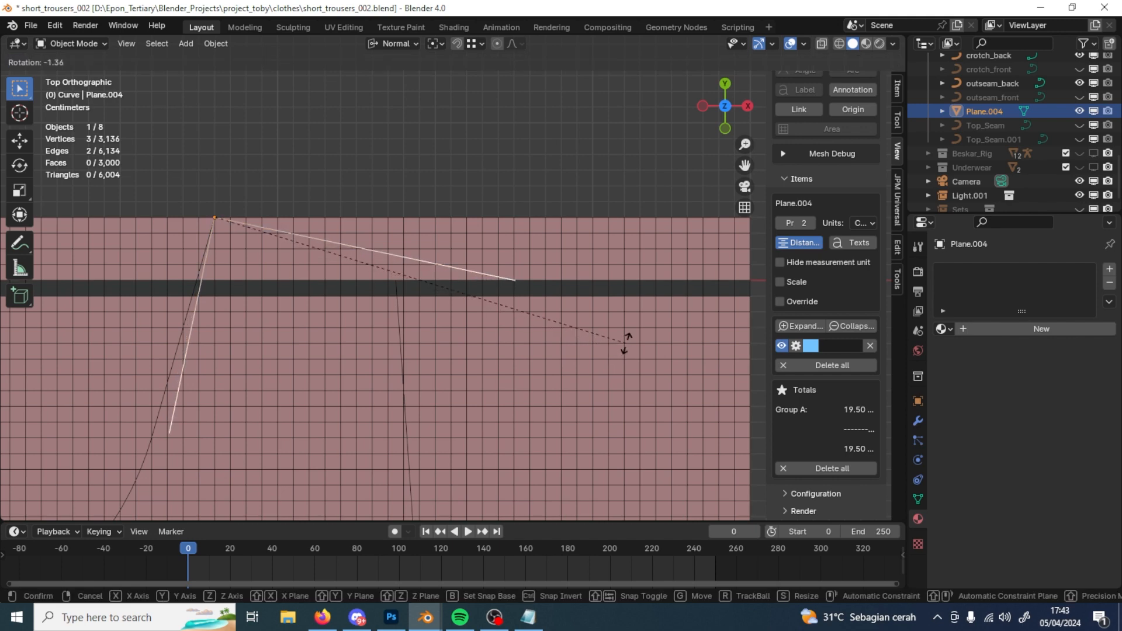
{"action": "left_click", "coordinate": [627, 341]}
{"action": "scroll", "coordinate": [554, 360], "scroll_direction": "up", "scroll_amount": 10}
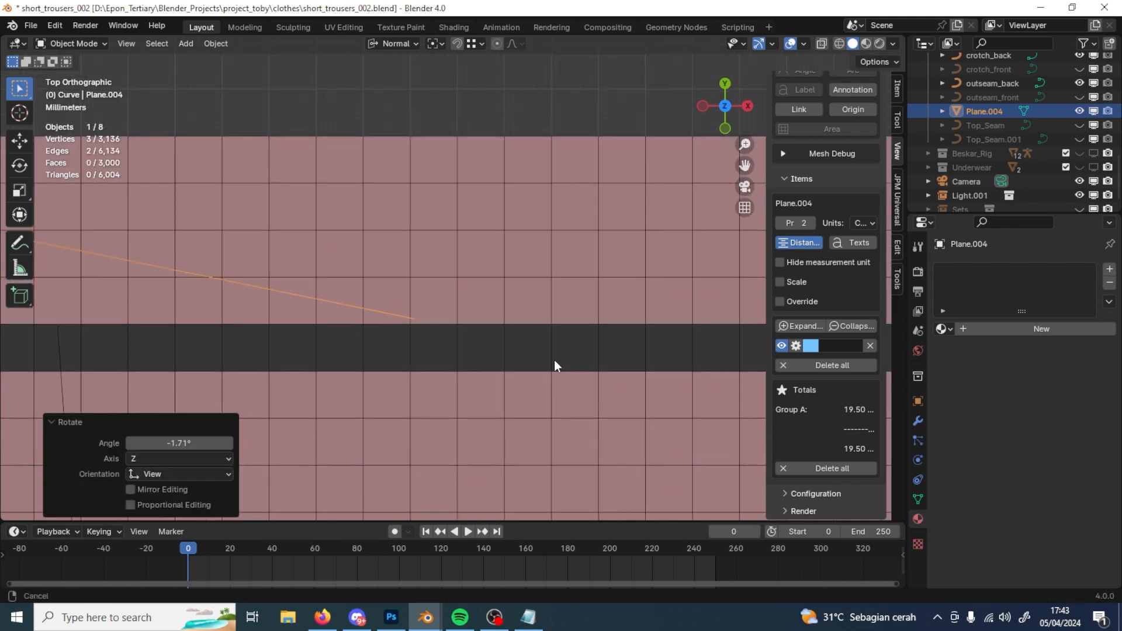
{"action": "key", "text": "r"}
{"action": "left_click", "coordinate": [450, 301]}
{"action": "scroll", "coordinate": [485, 338], "scroll_direction": "up", "scroll_amount": 5}
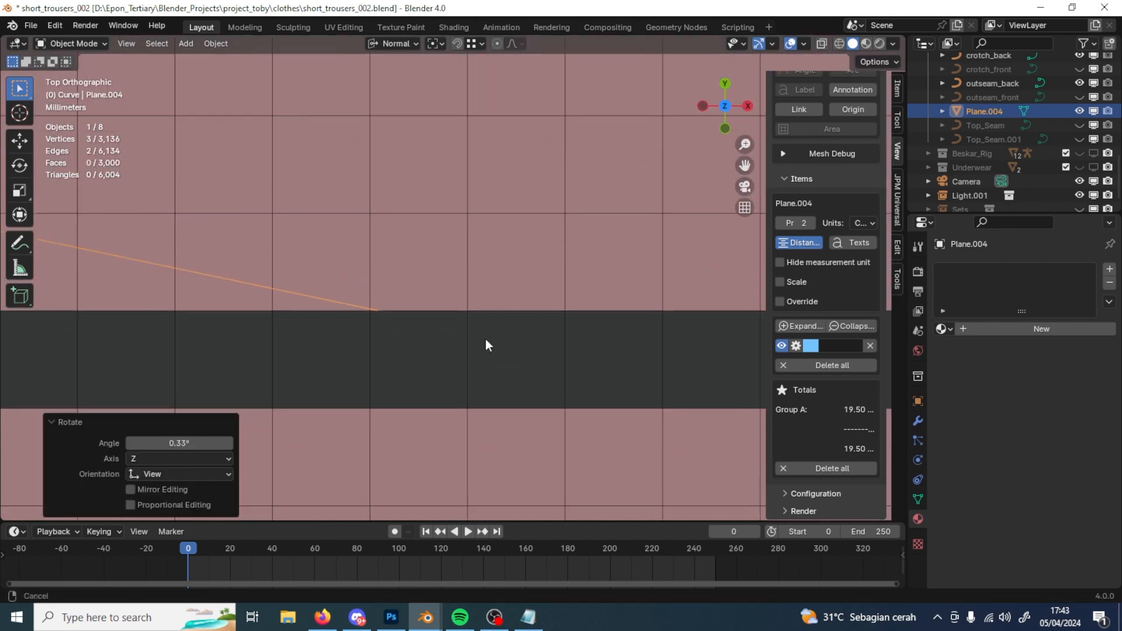
Step: Fine-tune Plane.004's rotation by about 0.00255° so the waist line's end sits exactly on the Cut row's upper edge
{"action": "scroll", "coordinate": [542, 376], "scroll_direction": "up", "scroll_amount": 6}
{"action": "middle_click_drag", "start_coordinate": [380, 384], "coordinate": [520, 227], "text": "shift"}
{"action": "middle_click_drag", "start_coordinate": [430, 390], "coordinate": [586, 243], "text": "shift"}
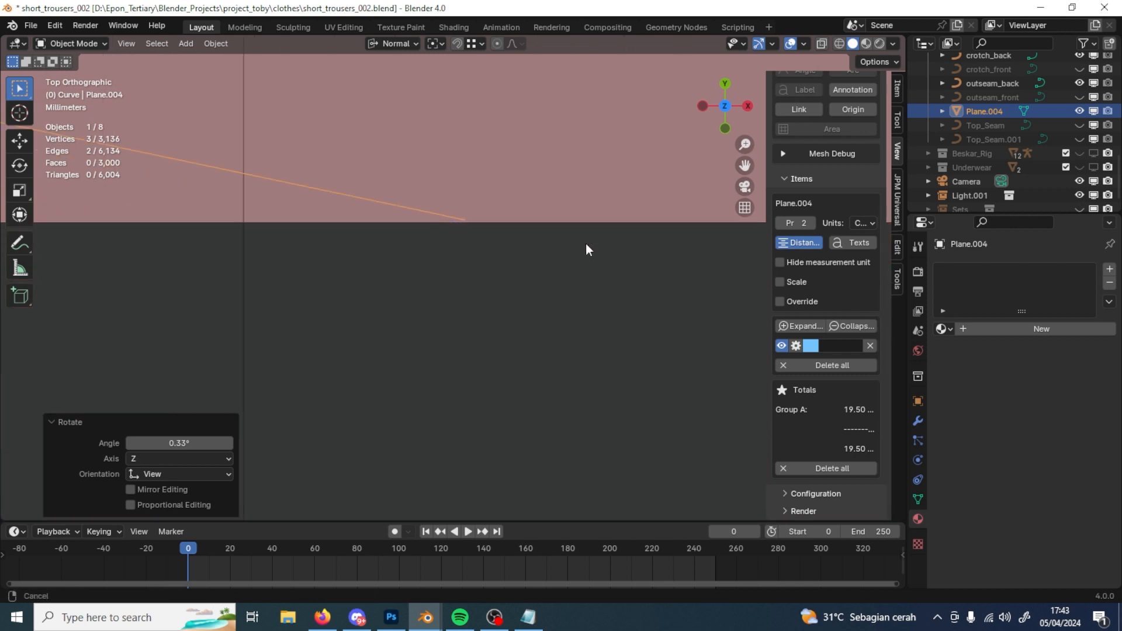
{"action": "scroll", "coordinate": [586, 243], "scroll_direction": "up", "scroll_amount": 4}
{"action": "middle_click_drag", "start_coordinate": [515, 151], "coordinate": [569, 261], "text": "shift"}
{"action": "key", "text": "r"}
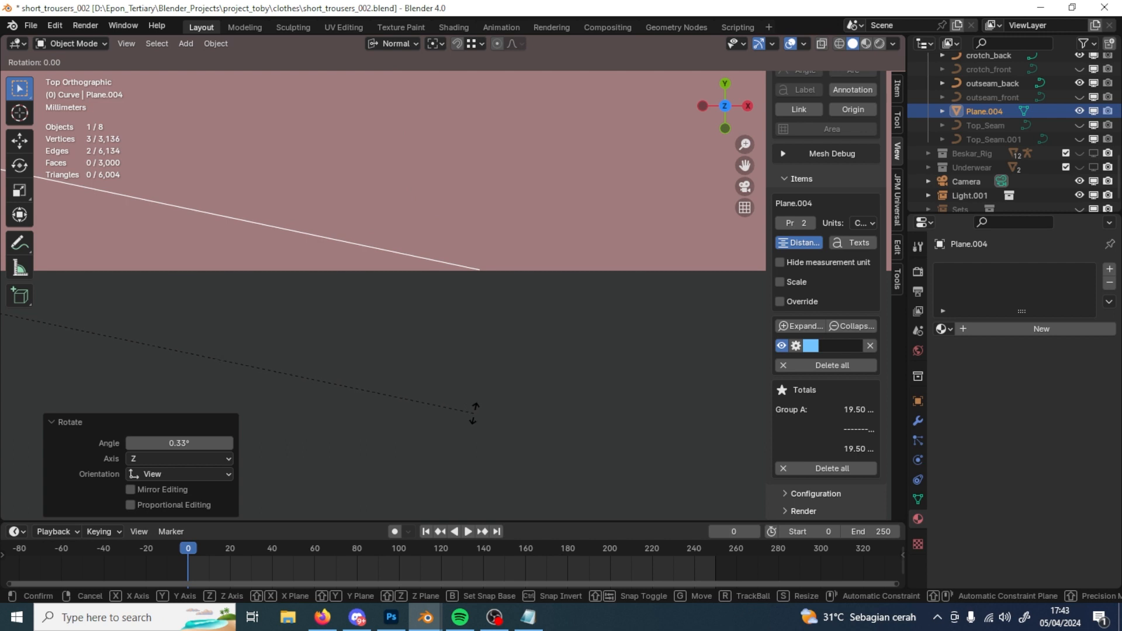
{"action": "left_click", "coordinate": [473, 413]}
Step: Check Plane.004's Z rotation and the coordinates of the waist line's end vertex
{"action": "left_click", "coordinate": [898, 89]}
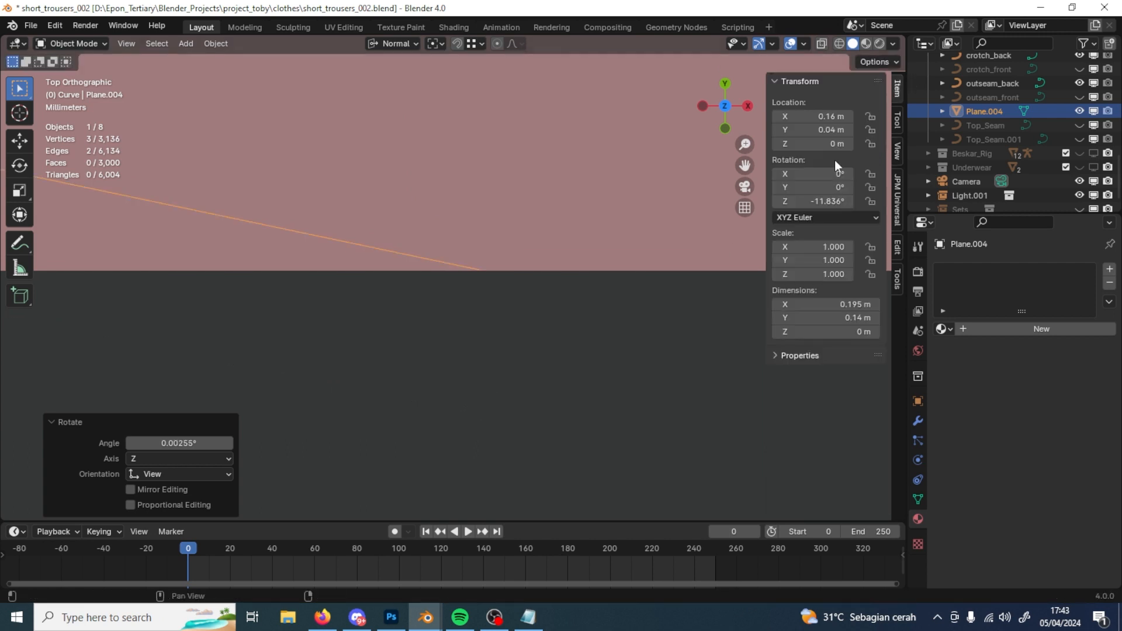
{"action": "left_click", "coordinate": [814, 202]}
{"action": "left_click_drag", "start_coordinate": [818, 201], "coordinate": [809, 217]}
{"action": "key", "text": "Return"}
{"action": "key", "text": "Tab"}
{"action": "left_click", "coordinate": [479, 269]}
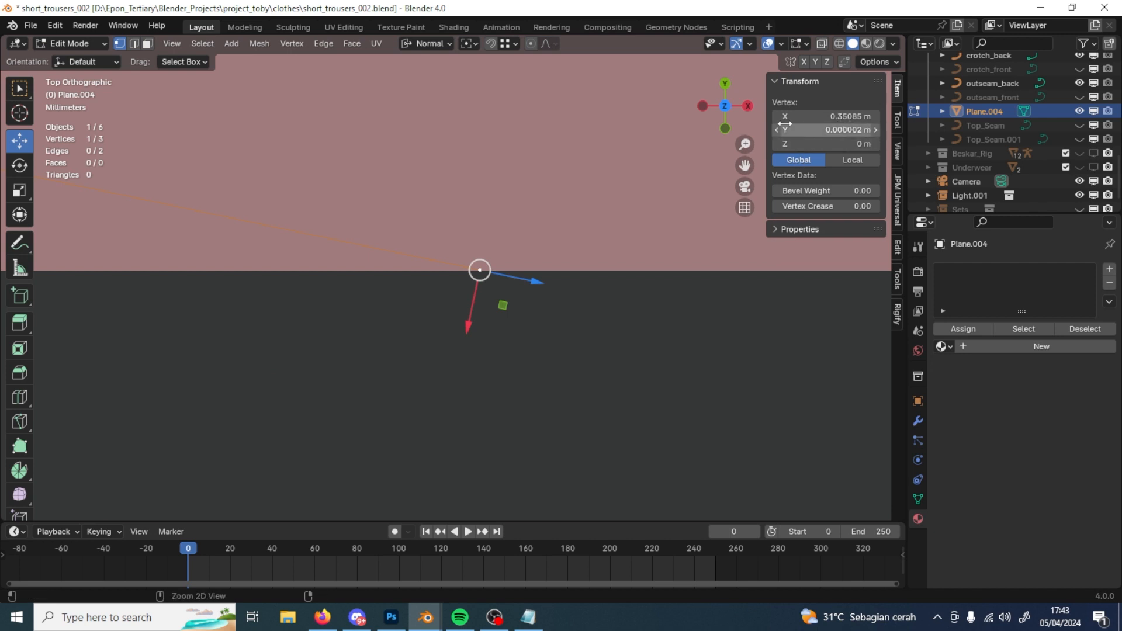
Step: Return to the Select Box tool and set the transform orientation back to Global
{"action": "left_click", "coordinate": [19, 89]}
{"action": "left_click", "coordinate": [429, 44]}
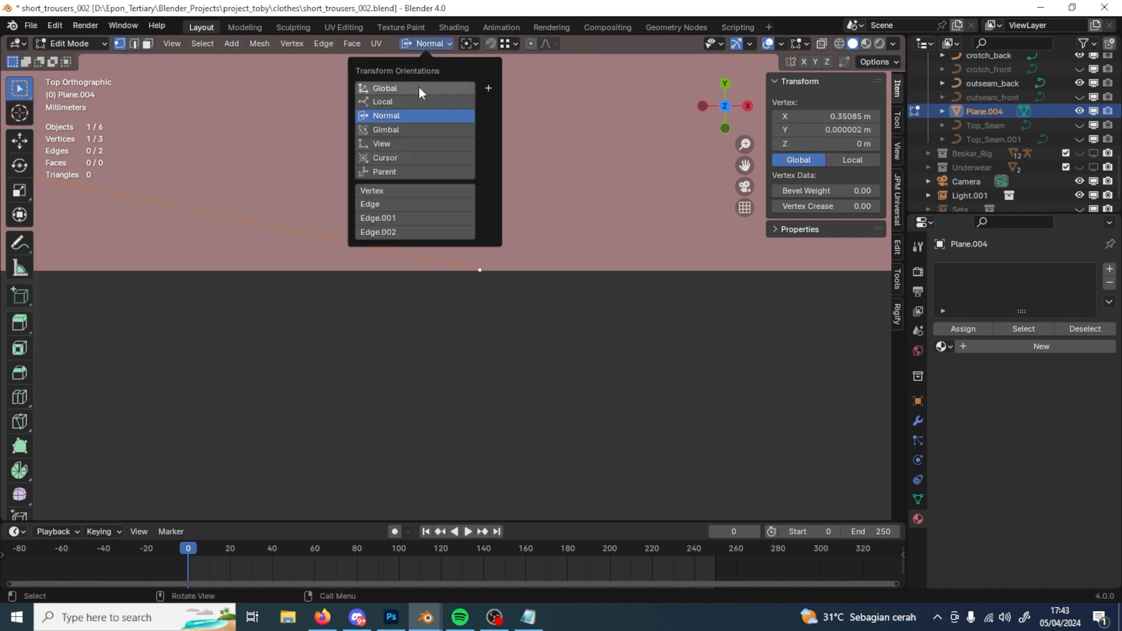
{"action": "left_click", "coordinate": [419, 90]}
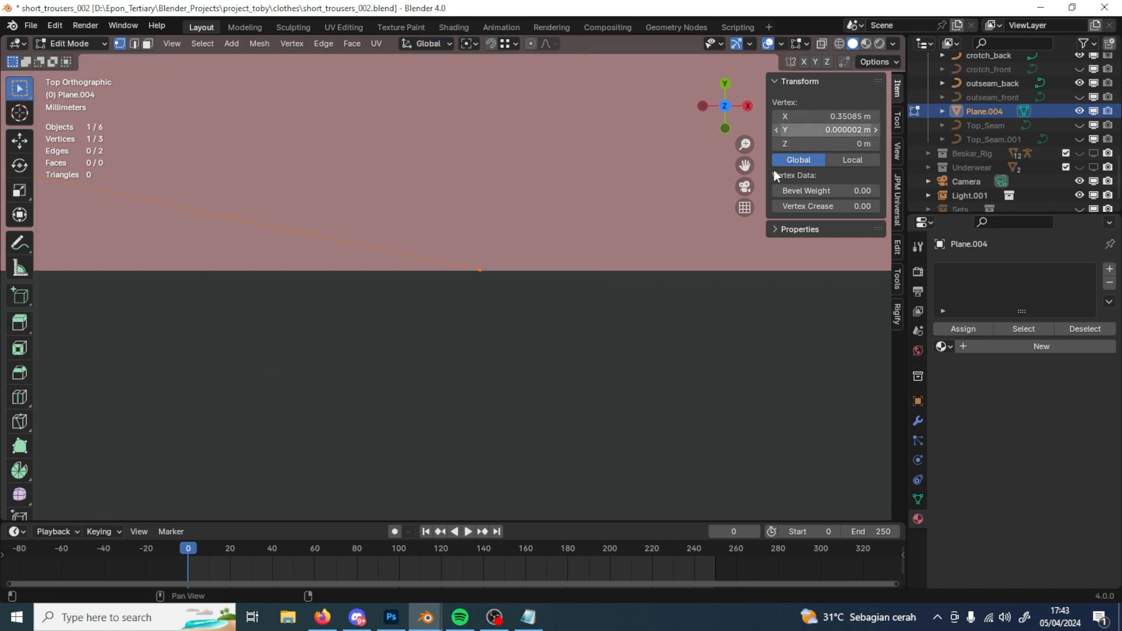
Step: Open short_back_001 for mesh editing and select the stray vertex on the Cut row's upper edge near the waist line's end
{"action": "key", "text": "Tab"}
{"action": "left_click", "coordinate": [377, 318]}
{"action": "key", "text": "Tab"}
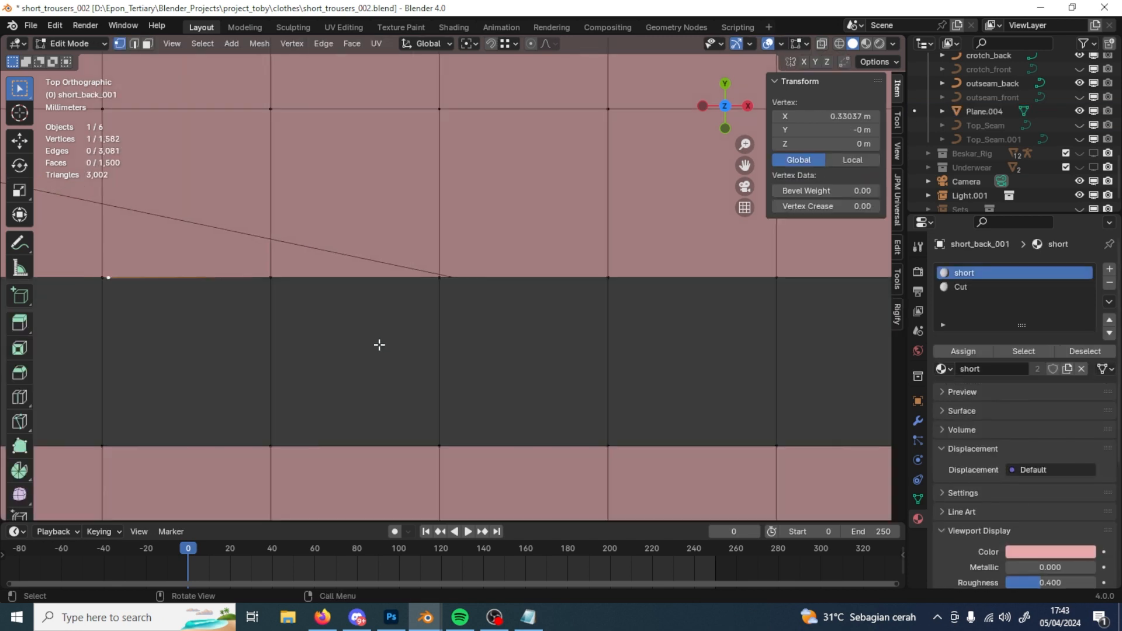
Step: Try to delete the stray vertex from the back fabric grid, and undo the deletion
{"action": "key", "text": "x"}
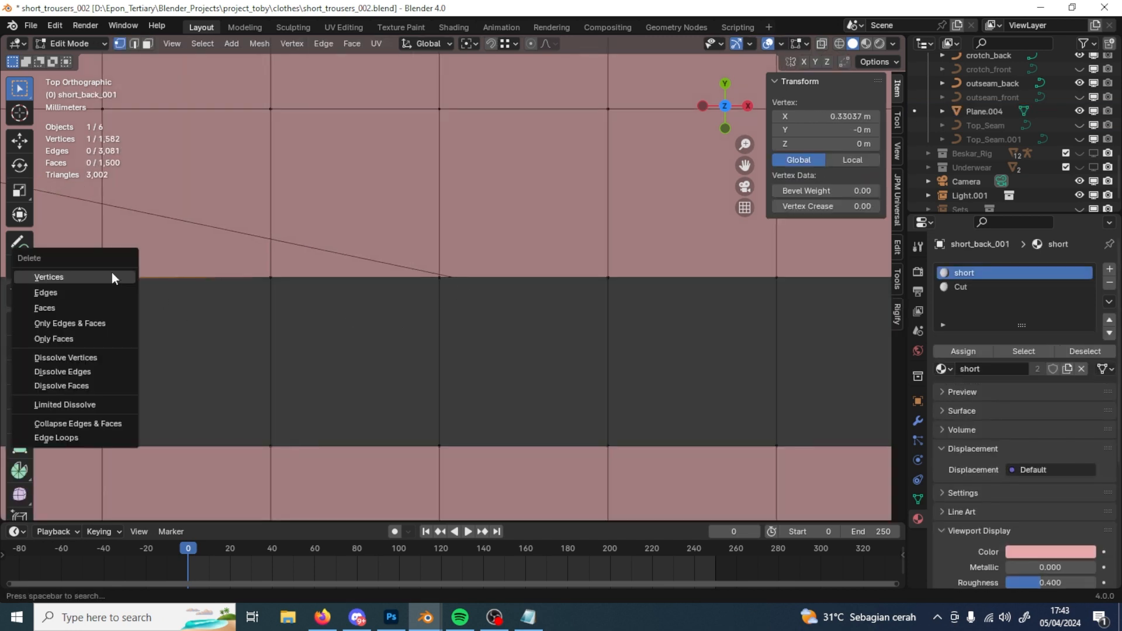
{"action": "left_click", "coordinate": [113, 276]}
{"action": "key", "text": "2"}
{"action": "left_click", "coordinate": [489, 301]}
{"action": "key", "text": "ctrl+z"}
{"action": "key", "text": "ctrl+z"}
{"action": "key", "text": "ctrl+z"}
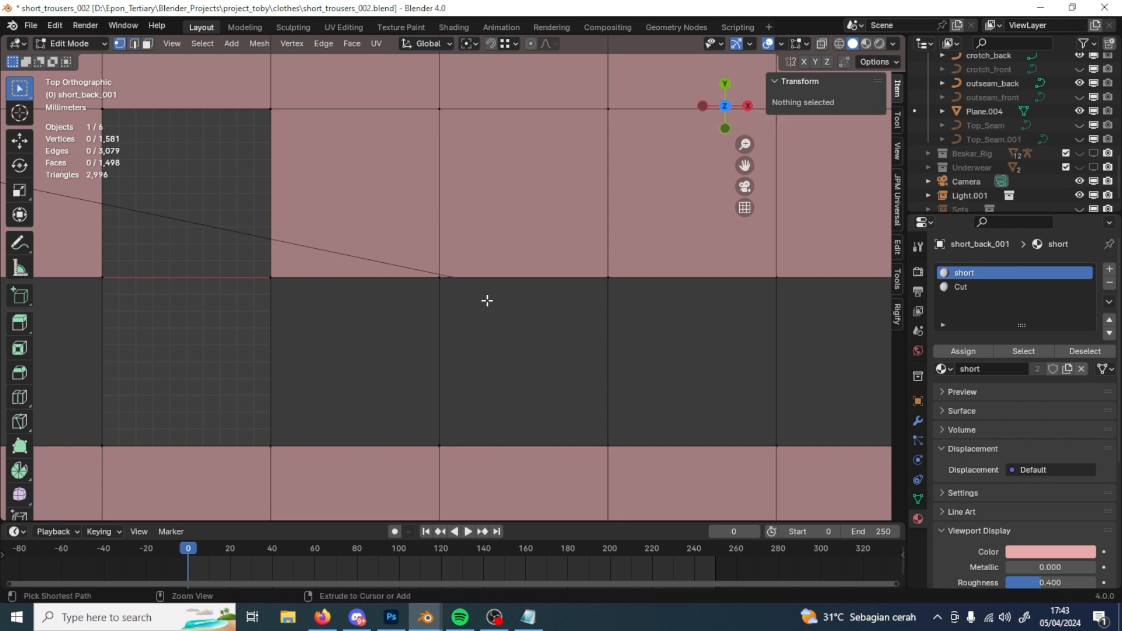
Step: Dissolve the stray vertex on the upper edge of the Cut row in short_back_001
{"action": "key", "text": "x"}
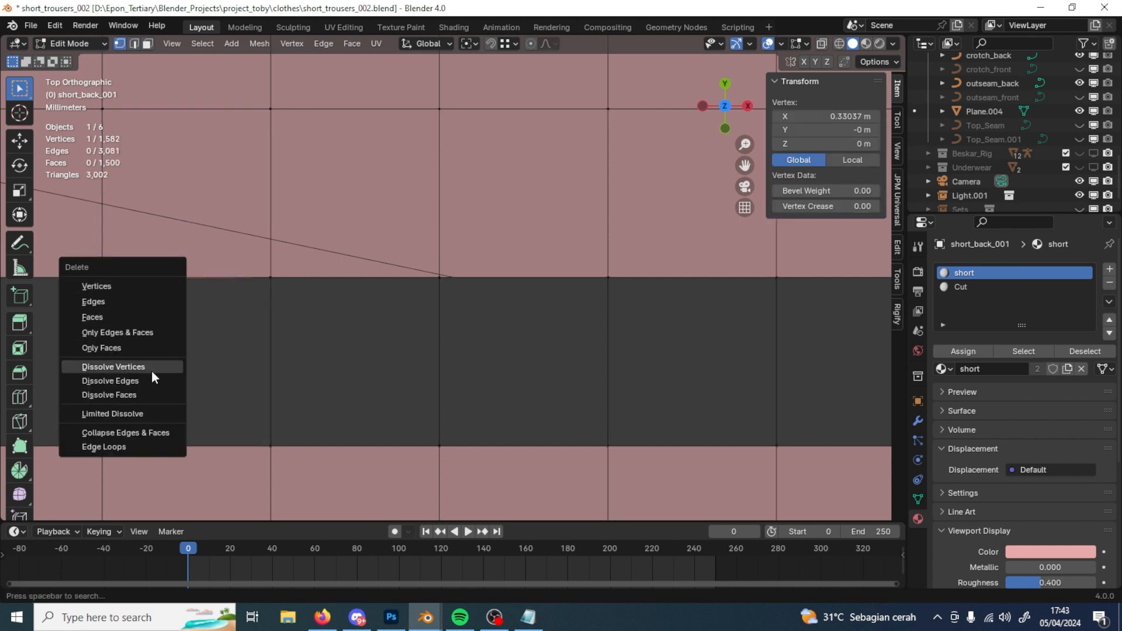
{"action": "left_click", "coordinate": [153, 372]}
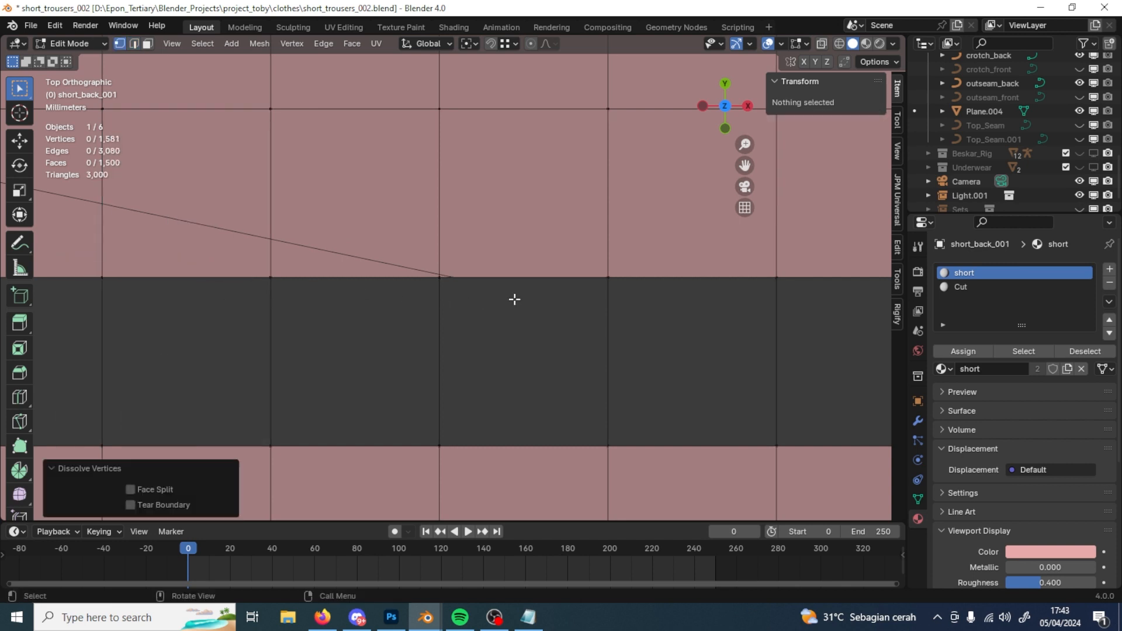
Step: Subdivide the single edge of short_back_001 on the Cut row's upper border where the waist line ends
{"action": "key", "text": "2"}
{"action": "left_click", "coordinate": [499, 279]}
{"action": "right_click", "coordinate": [474, 221]}
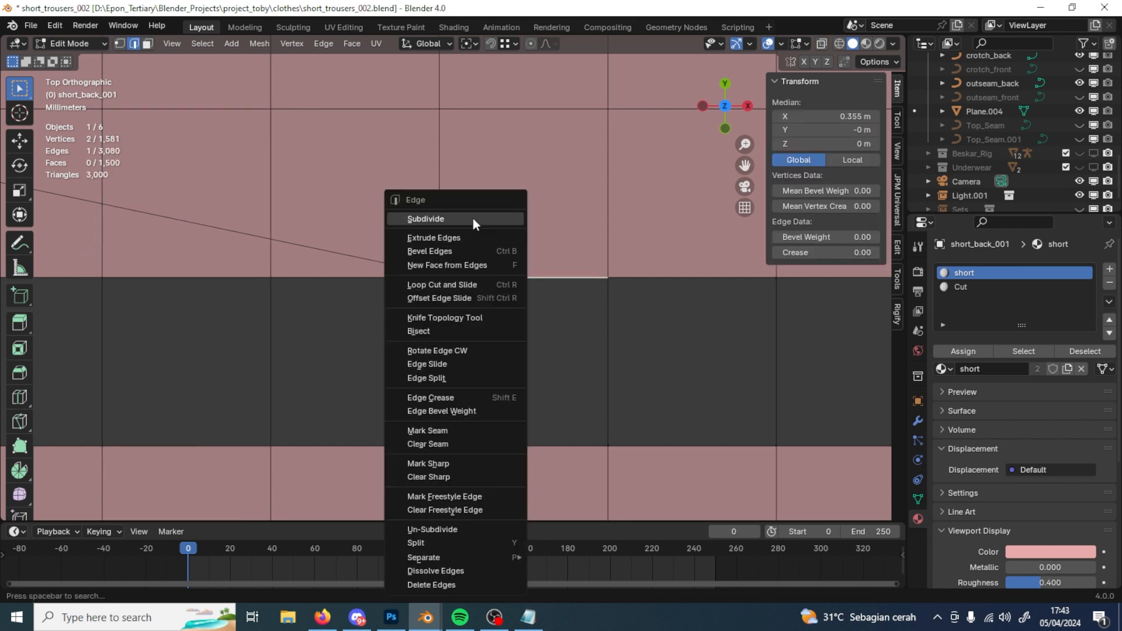
{"action": "left_click", "coordinate": [474, 220]}
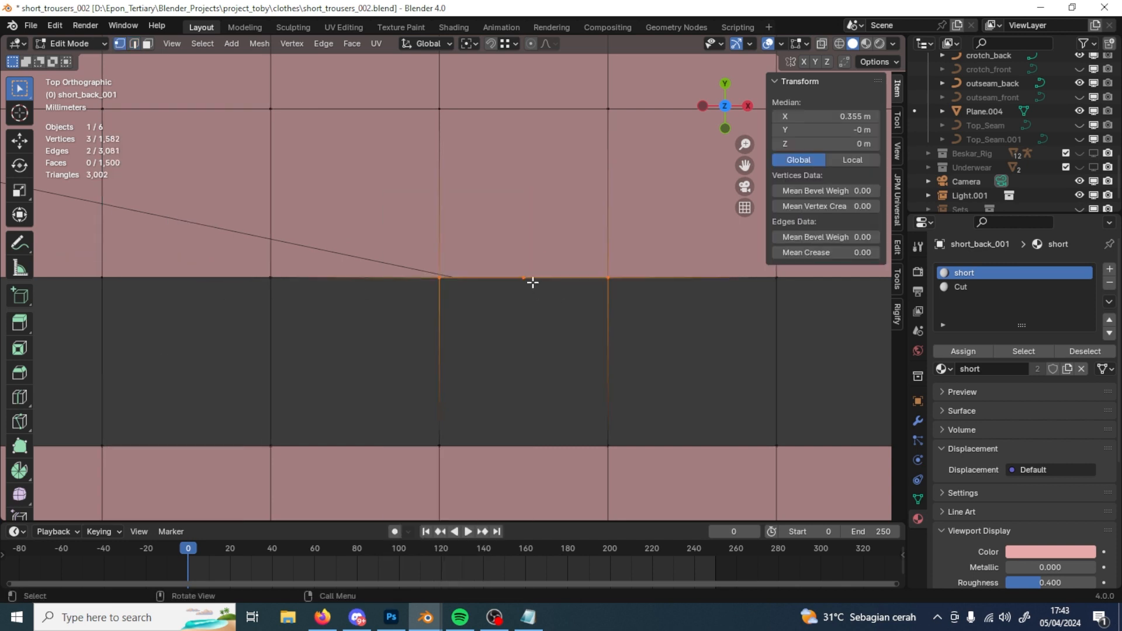
Step: Select only the new midpoint vertex on the Cut row's upper border and set its X position to 0.35085 m
{"action": "key", "text": "1"}
{"action": "left_click", "coordinate": [525, 278]}
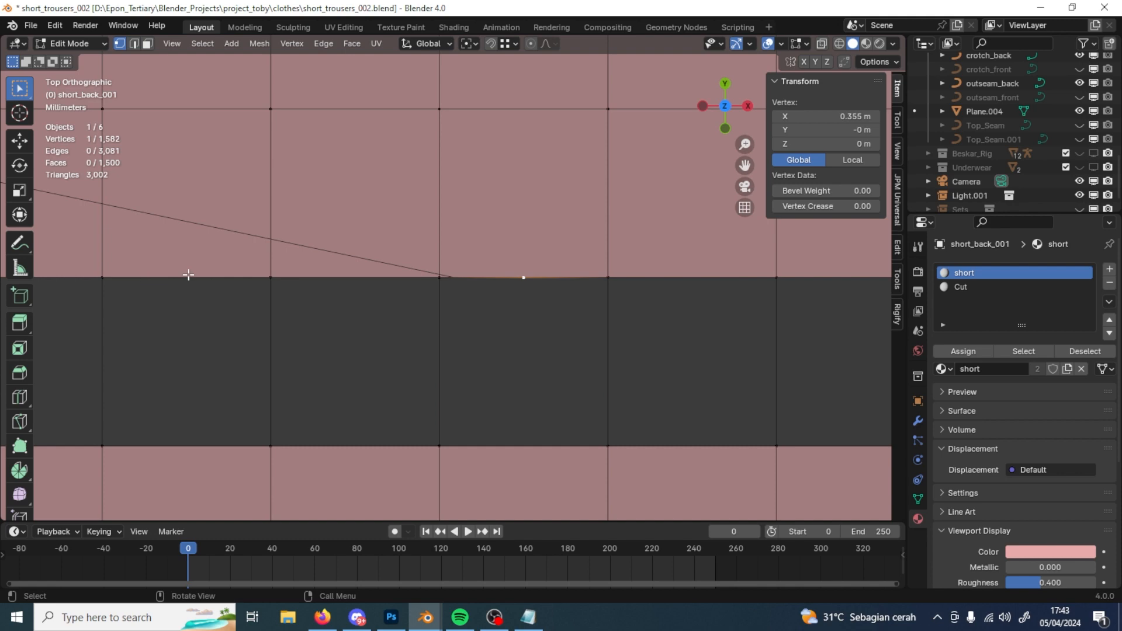
{"action": "left_click", "coordinate": [851, 116]}
{"action": "type", "text": "0.35085"}
{"action": "key", "text": "Return"}
{"action": "scroll", "coordinate": [494, 319], "scroll_direction": "down", "scroll_amount": 10}
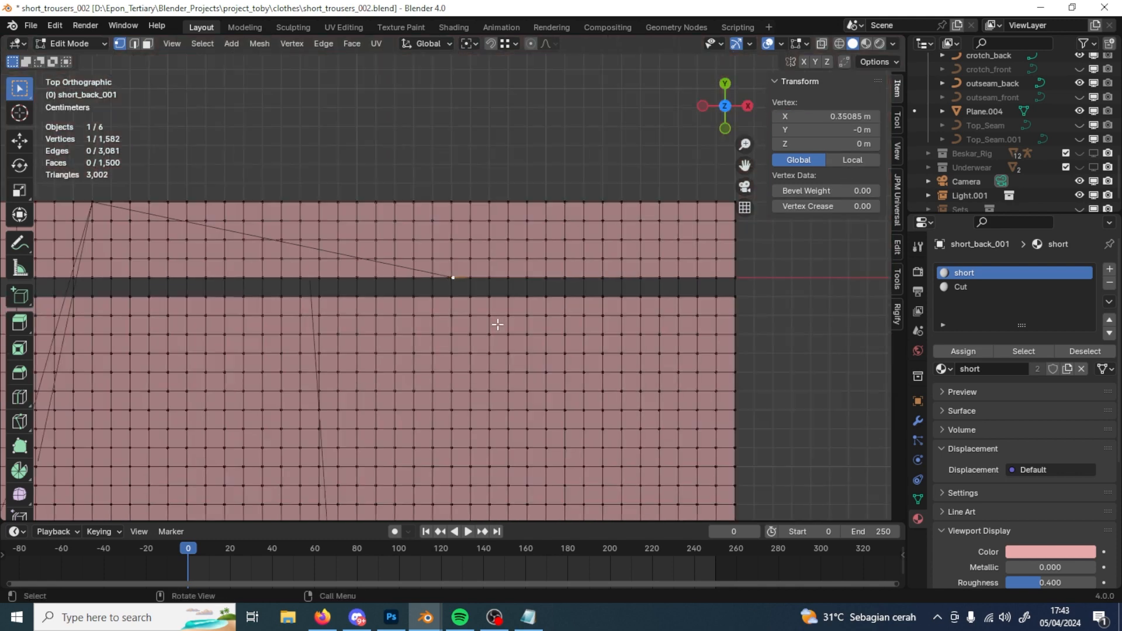
{"action": "scroll", "coordinate": [521, 334], "scroll_direction": "up", "scroll_amount": 2}
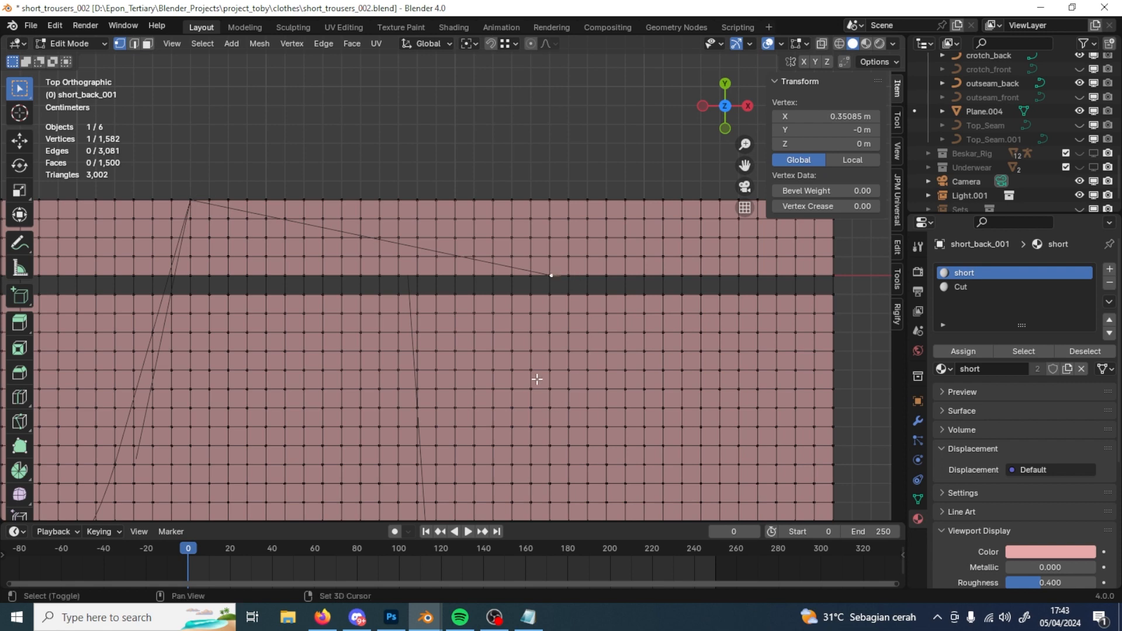
Step: Leave mesh editing, select the outseam_back curve and move it 2 cm along X
{"action": "key", "text": "Tab"}
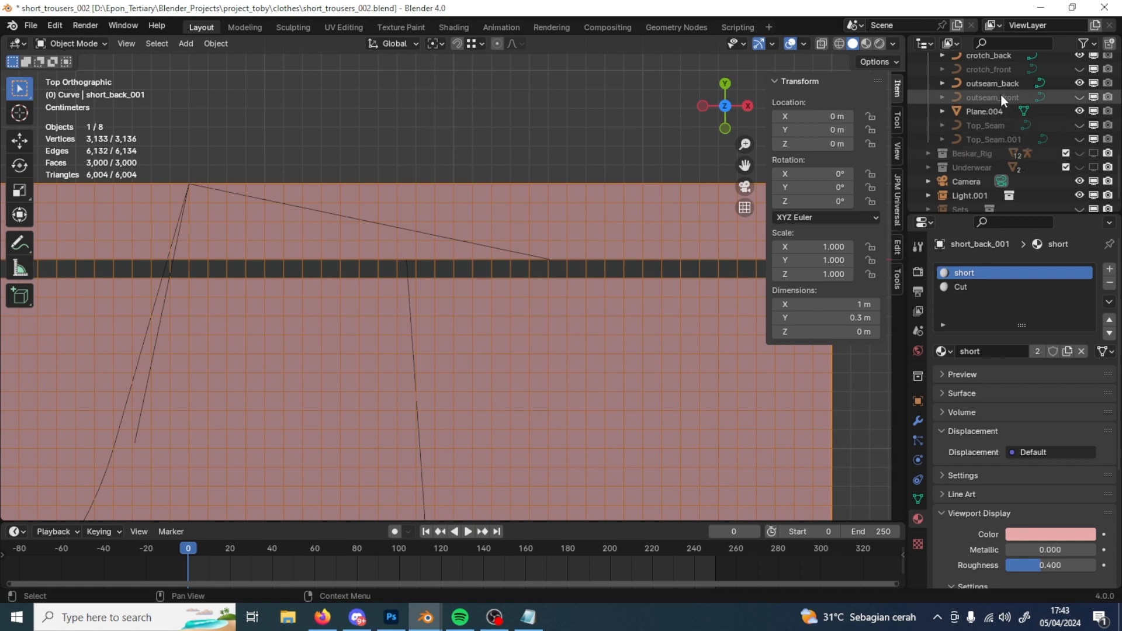
{"action": "scroll", "coordinate": [1003, 103], "scroll_direction": "up", "scroll_amount": 2}
{"action": "left_click", "coordinate": [993, 112]}
{"action": "scroll", "coordinate": [403, 237], "scroll_direction": "up", "scroll_amount": 2}
{"action": "scroll", "coordinate": [517, 334], "scroll_direction": "down", "scroll_amount": 5}
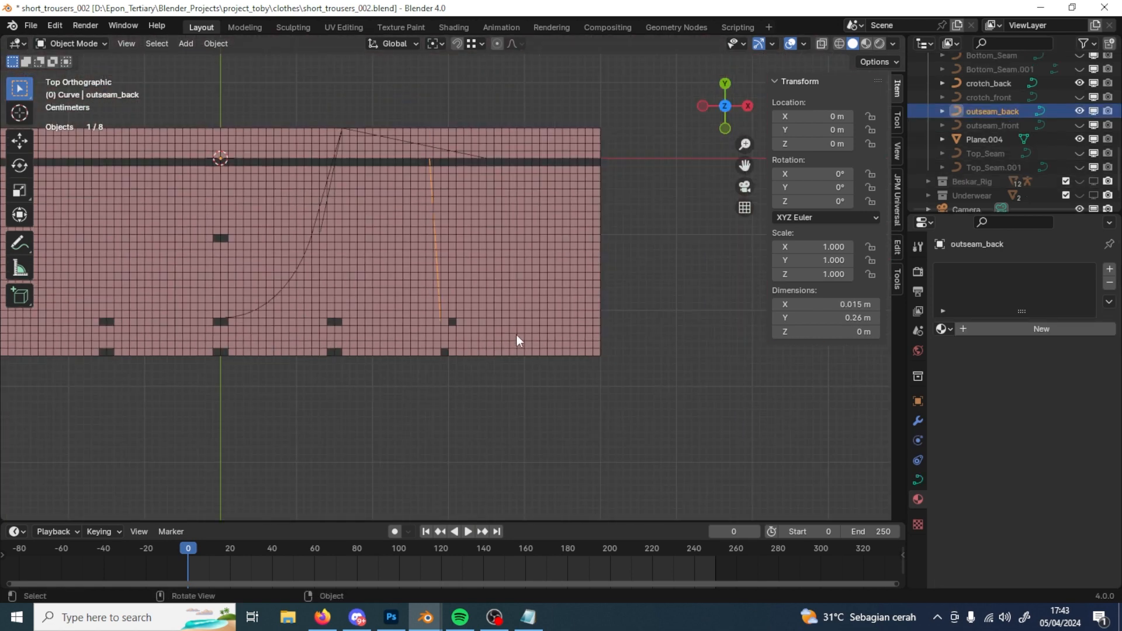
{"action": "scroll", "coordinate": [400, 425], "scroll_direction": "up", "scroll_amount": 4}
{"action": "key", "text": "g"}
{"action": "key", "text": "x"}
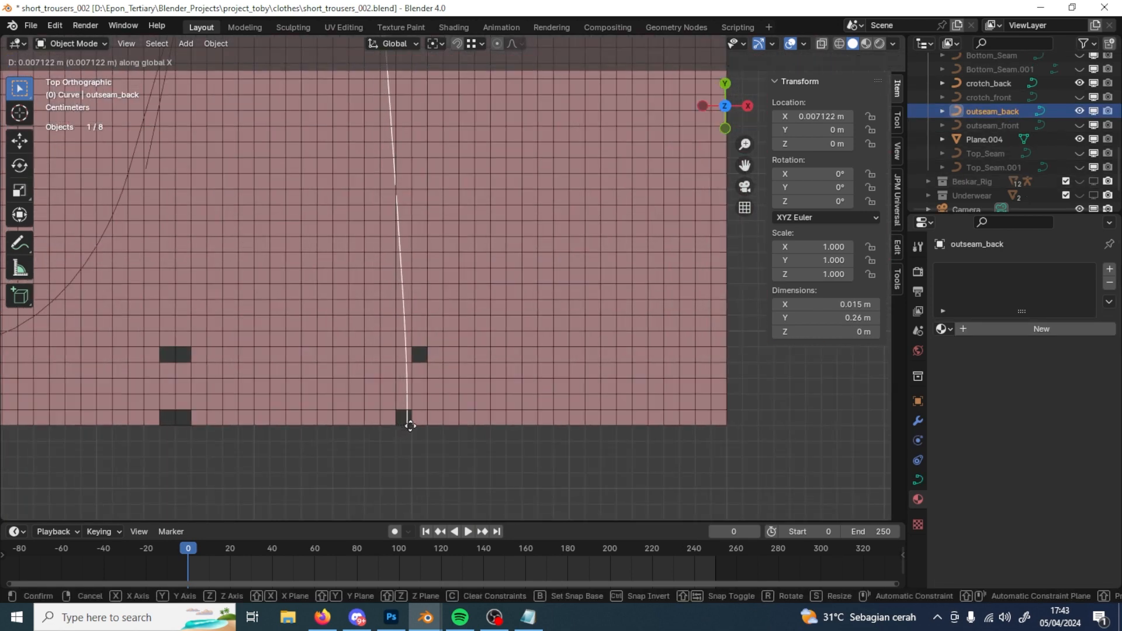
{"action": "left_click", "coordinate": [430, 427]}
{"action": "double_click", "coordinate": [228, 431]}
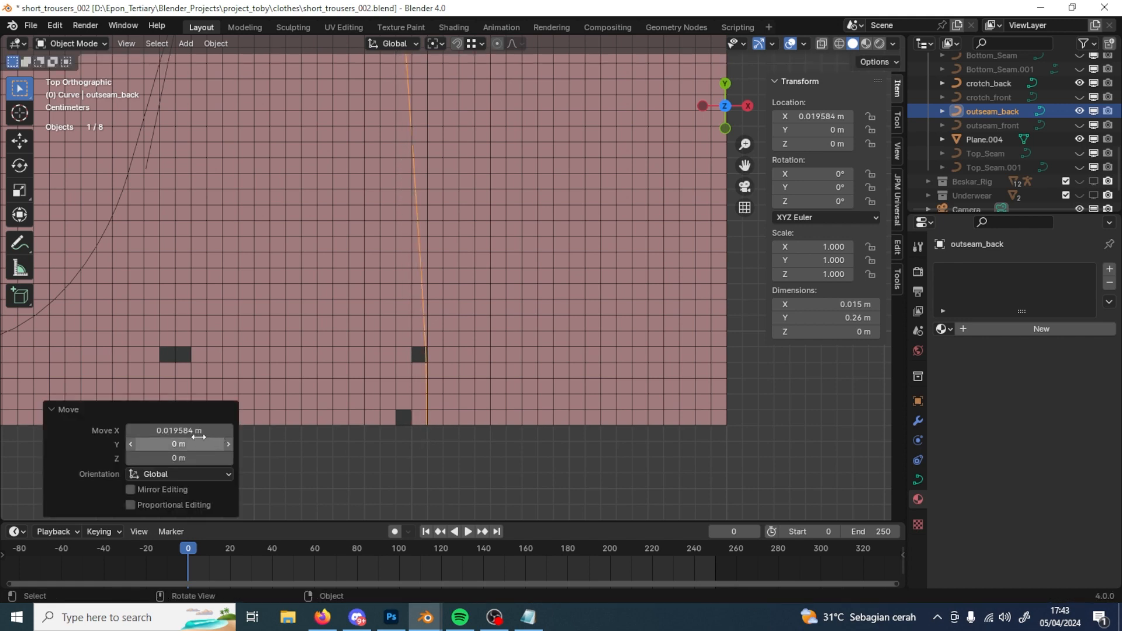
{"action": "type", "text": "2cm"}
{"action": "key", "text": "Return"}
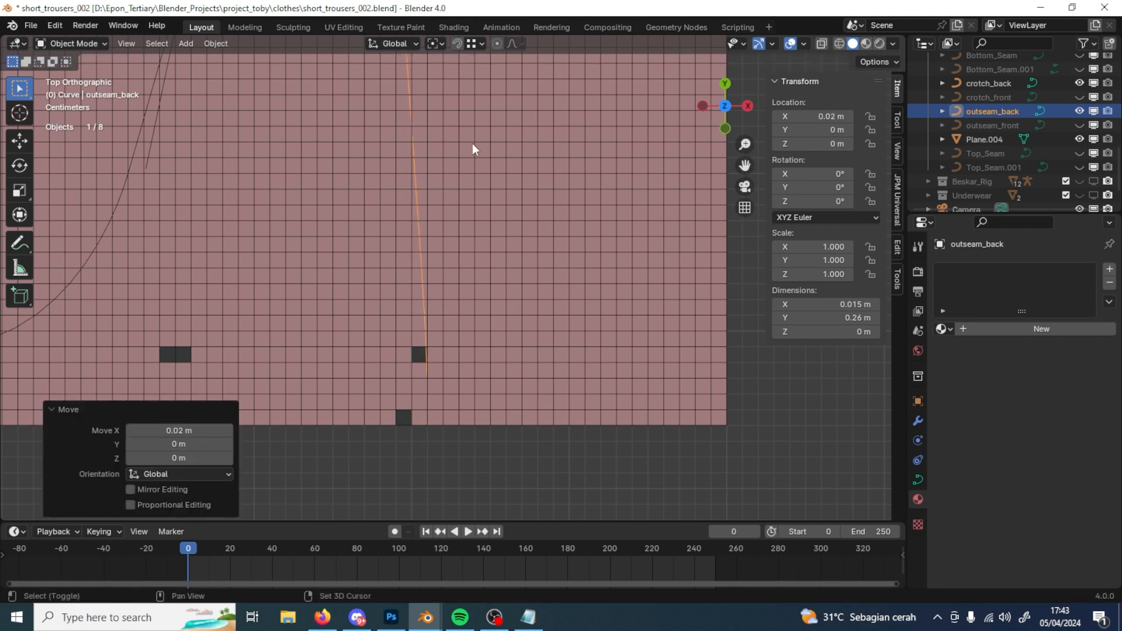
Step: Snap the 3D cursor to outseam_back's bottom control point and set the curve's origin to the 3D cursor
{"action": "scroll", "coordinate": [475, 358], "scroll_direction": "down", "scroll_amount": 5}
{"action": "middle_click_drag", "start_coordinate": [483, 414], "coordinate": [501, 373], "text": "shift"}
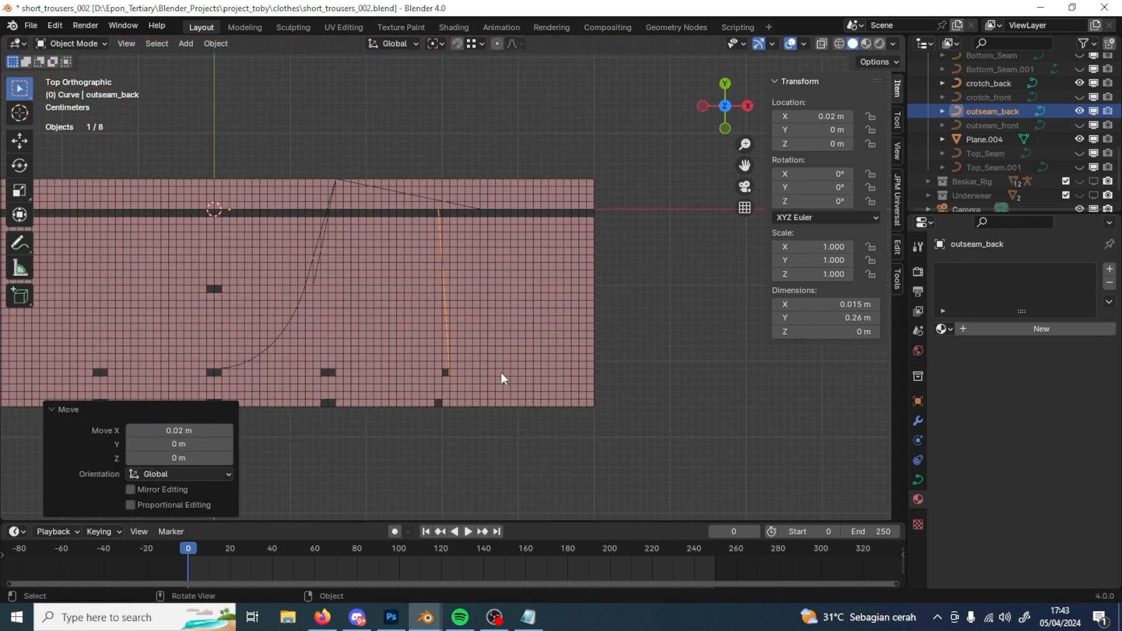
{"action": "middle_click_drag", "start_coordinate": [500, 418], "coordinate": [500, 399], "text": "shift"}
{"action": "key", "text": "Tab"}
{"action": "left_click", "coordinate": [448, 385]}
{"action": "key", "text": "shift+s"}
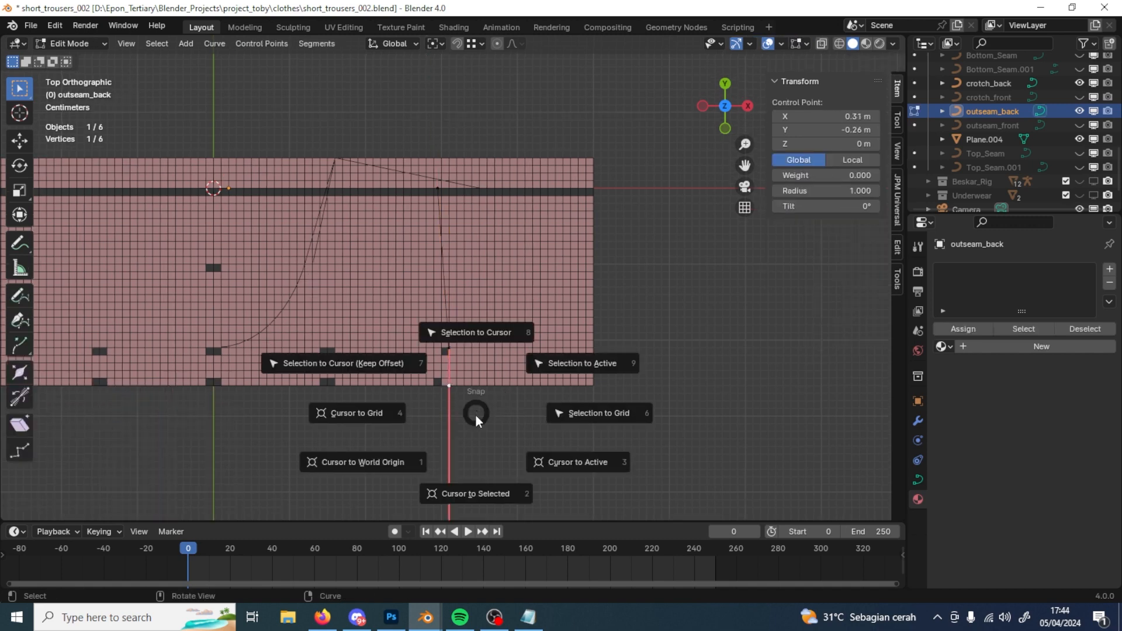
{"action": "left_click", "coordinate": [493, 501]}
{"action": "key", "text": "Tab"}
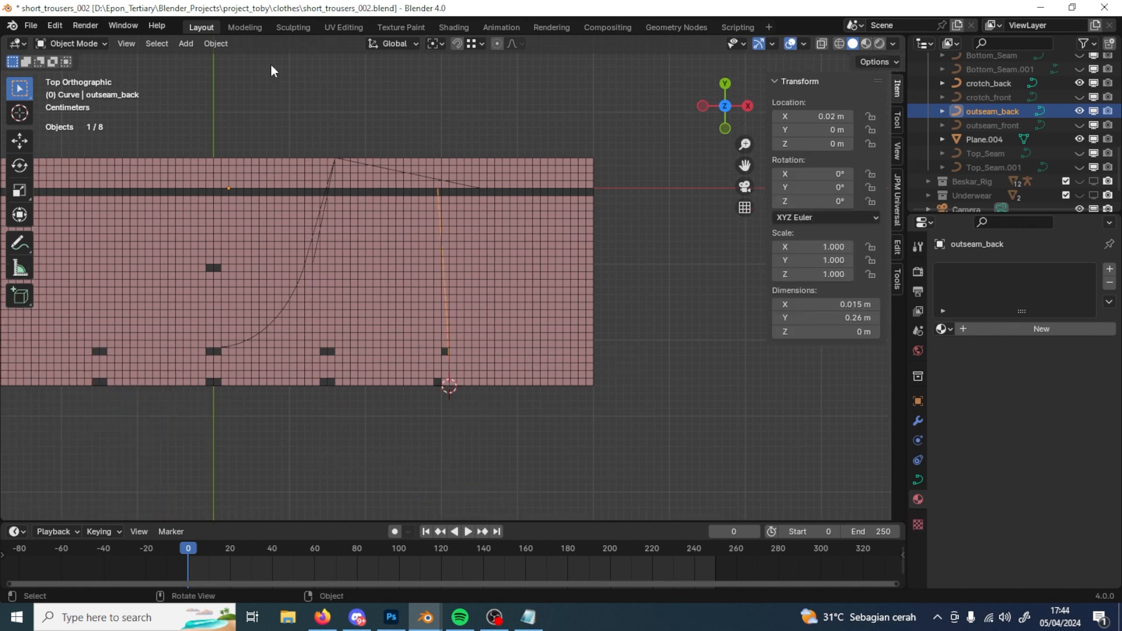
{"action": "left_click", "coordinate": [215, 43]}
{"action": "mouse_move", "coordinate": [248, 73]}
{"action": "left_click", "coordinate": [437, 105]}
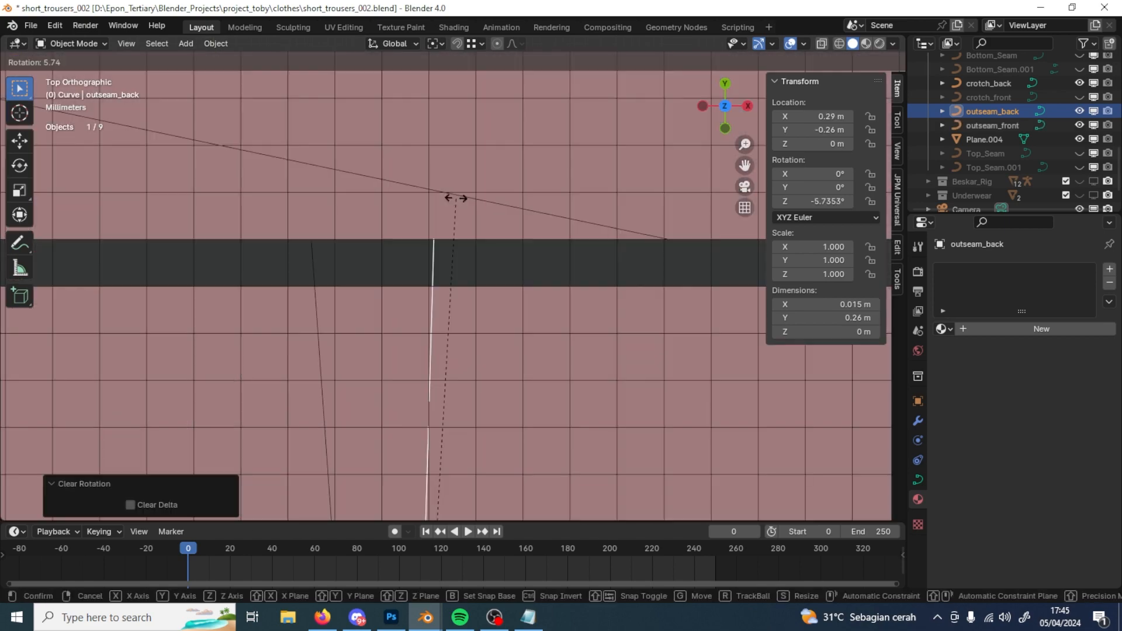
Step: Try rotating outseam_back by about 5.74° around its bottom origin, check its top end at the Cut row, and undo the rotation
{"action": "left_click", "coordinate": [455, 200]}
{"action": "scroll", "coordinate": [456, 199], "scroll_direction": "up", "scroll_amount": 5}
{"action": "middle_click_drag", "start_coordinate": [456, 200], "coordinate": [506, 303], "text": "shift"}
{"action": "scroll", "coordinate": [485, 315], "scroll_direction": "up", "scroll_amount": 10}
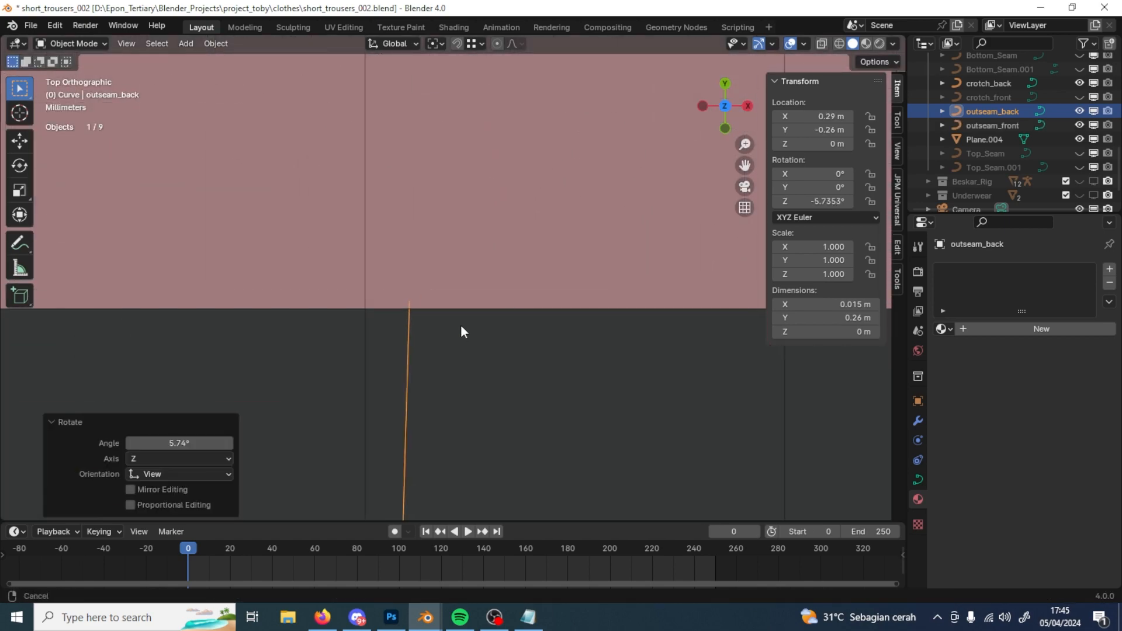
{"action": "scroll", "coordinate": [466, 281], "scroll_direction": "down", "scroll_amount": 12}
{"action": "scroll", "coordinate": [465, 293], "scroll_direction": "down", "scroll_amount": 12}
{"action": "middle_click_drag", "start_coordinate": [488, 350], "coordinate": [502, 209], "text": "shift"}
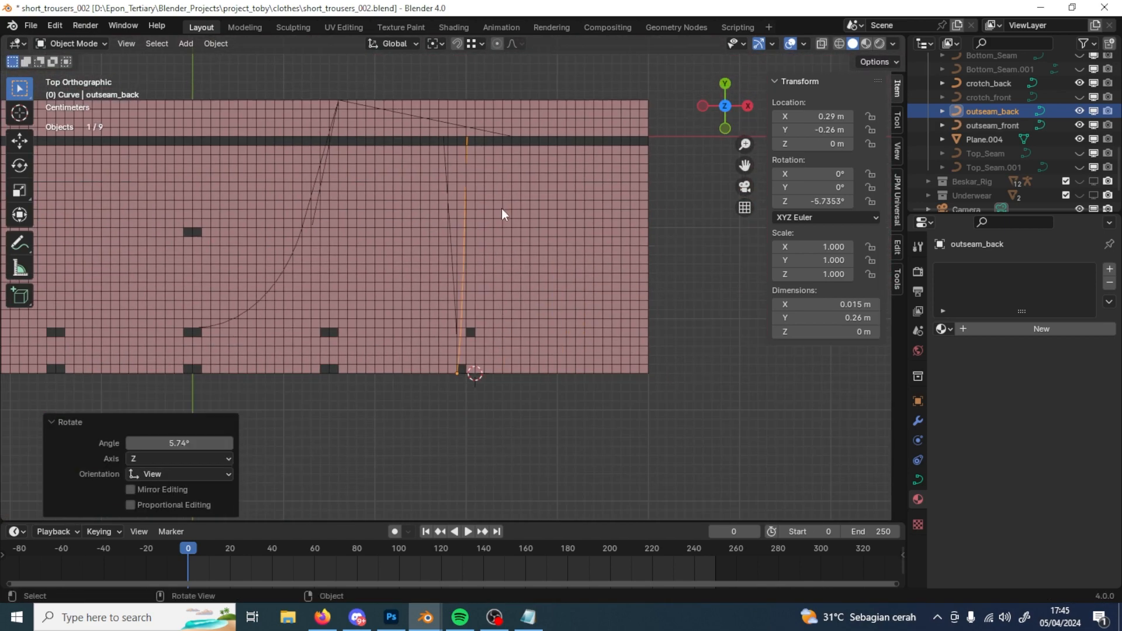
{"action": "key", "text": "ctrl+z"}
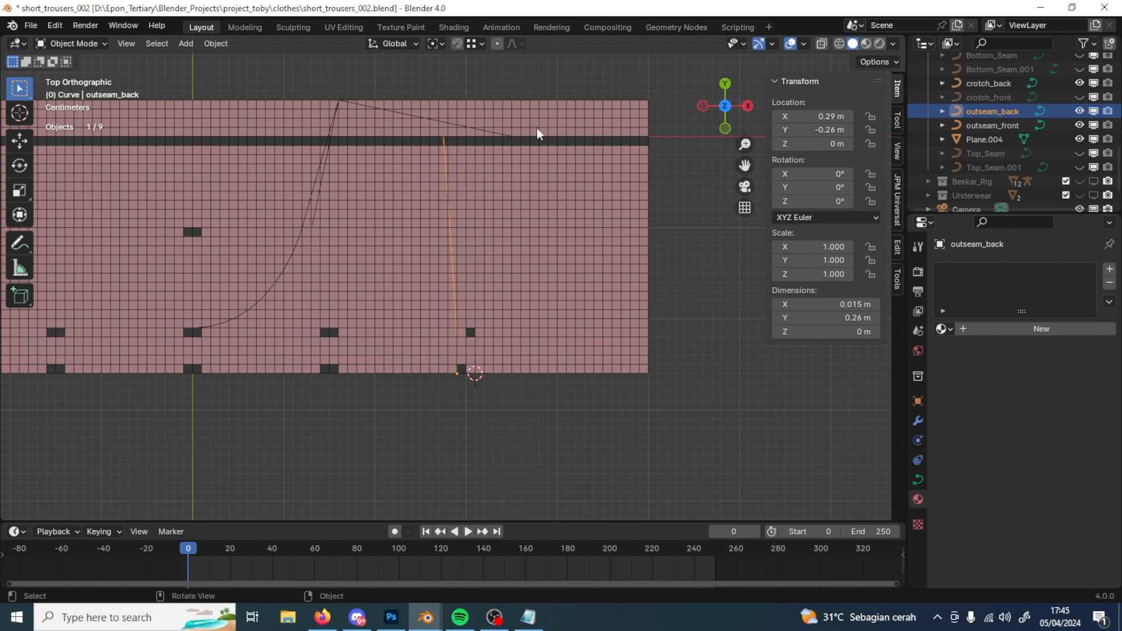
Step: Rotate outseam_back around its bottom origin to about -6.61° on Z, bringing its top end to the Cut row's upper border
{"action": "middle_click_drag", "start_coordinate": [495, 152], "coordinate": [461, 311], "text": "shift"}
{"action": "scroll", "coordinate": [461, 311], "scroll_direction": "up", "scroll_amount": 6}
{"action": "scroll", "coordinate": [461, 318], "scroll_direction": "up", "scroll_amount": 6}
{"action": "key", "text": "r"}
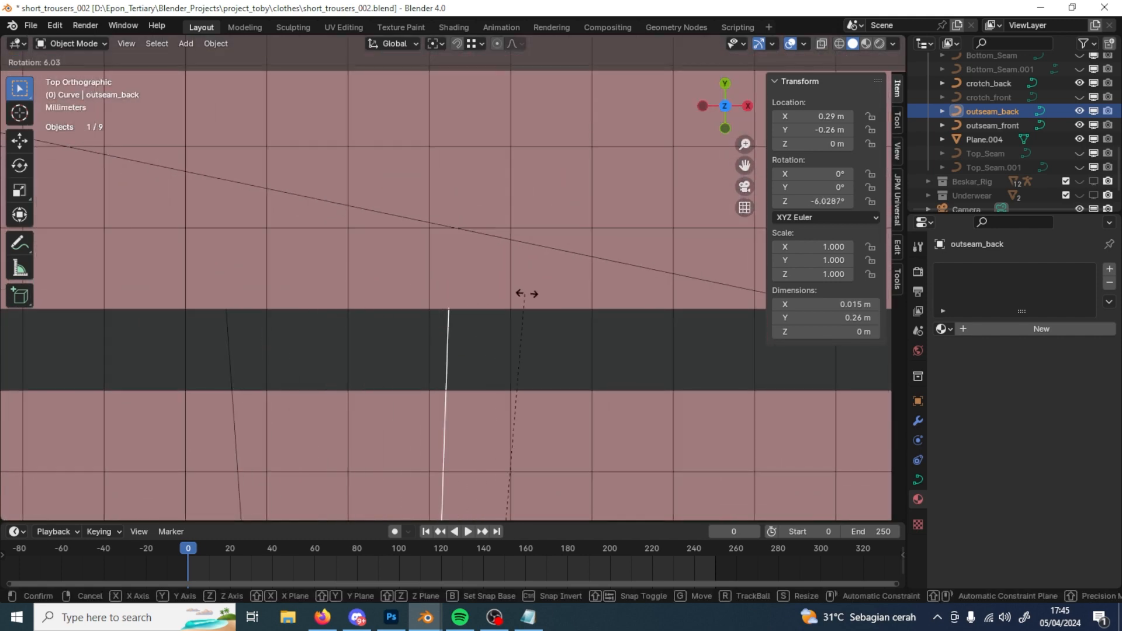
{"action": "left_click", "coordinate": [561, 303]}
{"action": "scroll", "coordinate": [561, 305], "scroll_direction": "up", "scroll_amount": 4}
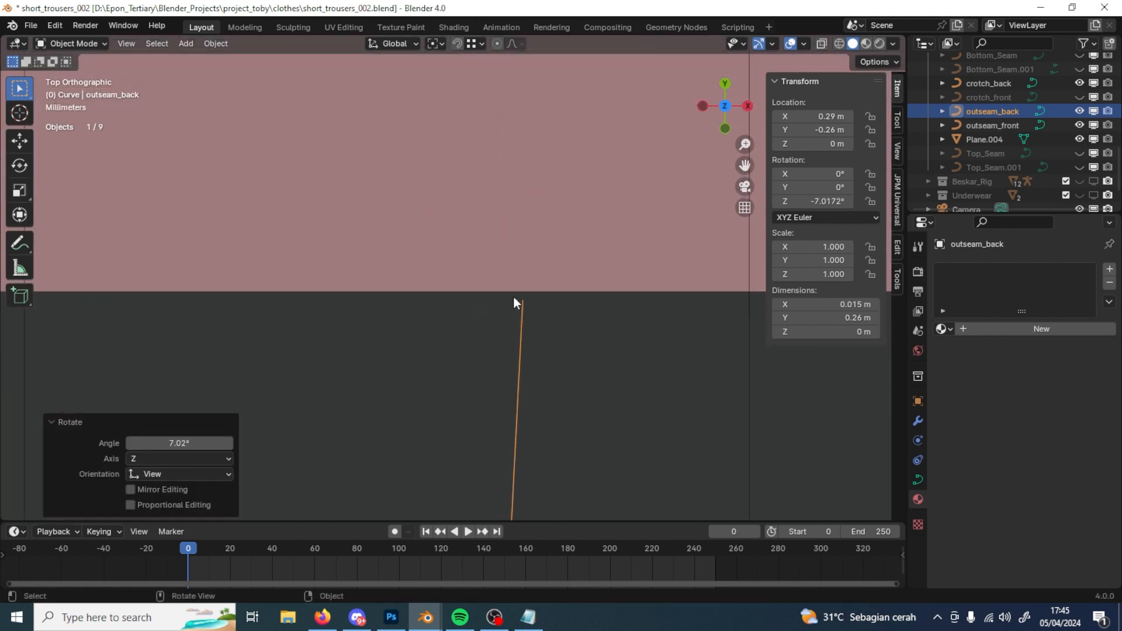
{"action": "key", "text": "r"}
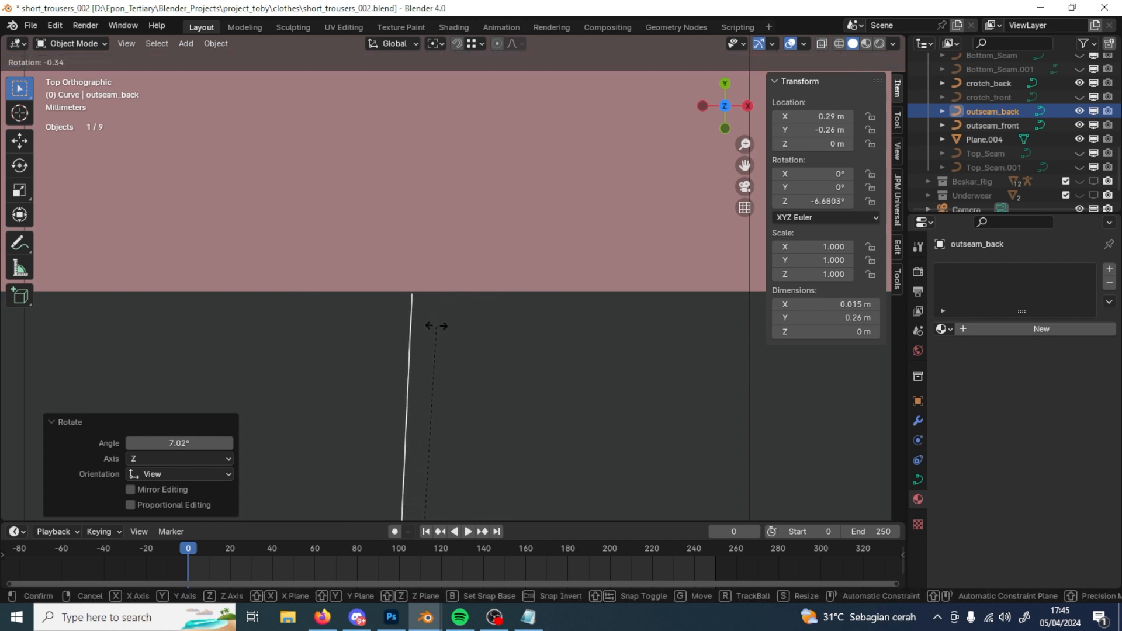
{"action": "left_click", "coordinate": [438, 321]}
{"action": "scroll", "coordinate": [451, 280], "scroll_direction": "up", "scroll_amount": 2}
{"action": "key", "text": "r"}
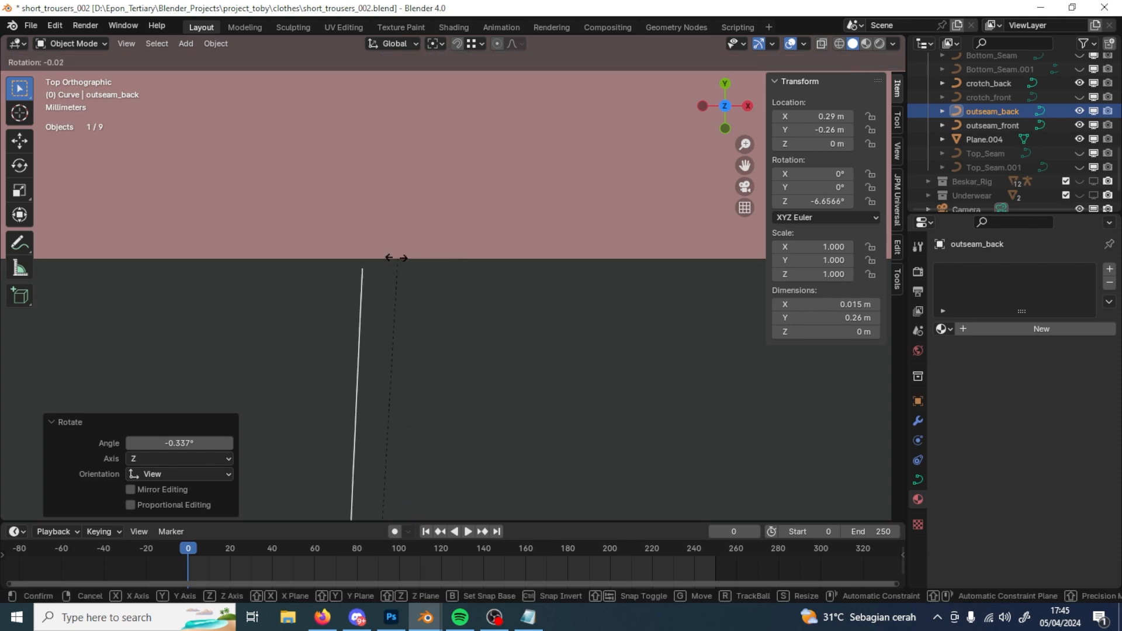
{"action": "left_click", "coordinate": [268, 297]}
{"action": "scroll", "coordinate": [343, 330], "scroll_direction": "down", "scroll_amount": 3}
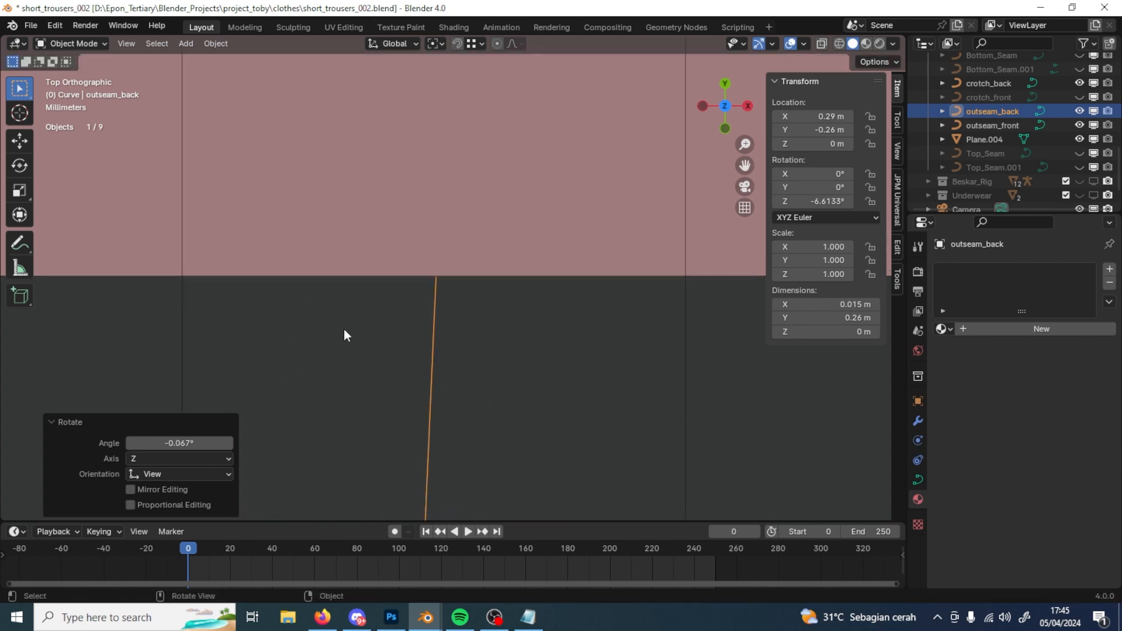
Step: Fine-tune outseam_back's rotation against the Cut row's upper border and set its Z rotation to -6.6°
{"action": "scroll", "coordinate": [344, 334], "scroll_direction": "down", "scroll_amount": 6}
{"action": "scroll", "coordinate": [350, 330], "scroll_direction": "up", "scroll_amount": 20}
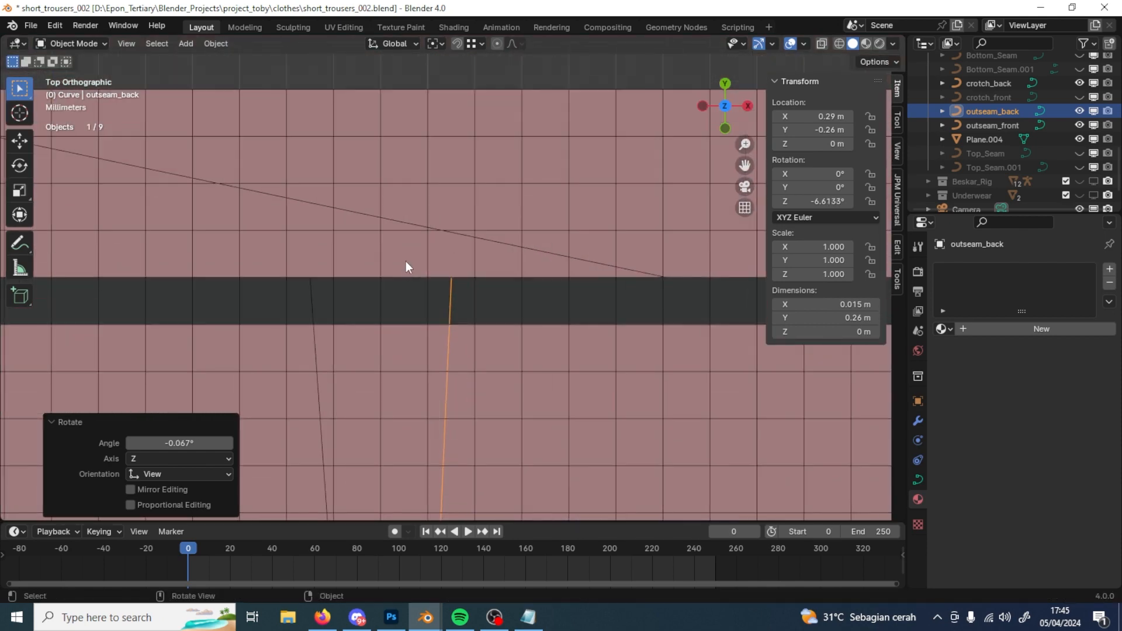
{"action": "scroll", "coordinate": [468, 286], "scroll_direction": "up", "scroll_amount": 9}
{"action": "middle_click_drag", "start_coordinate": [303, 272], "coordinate": [553, 307], "text": "shift"}
{"action": "key", "text": "r"}
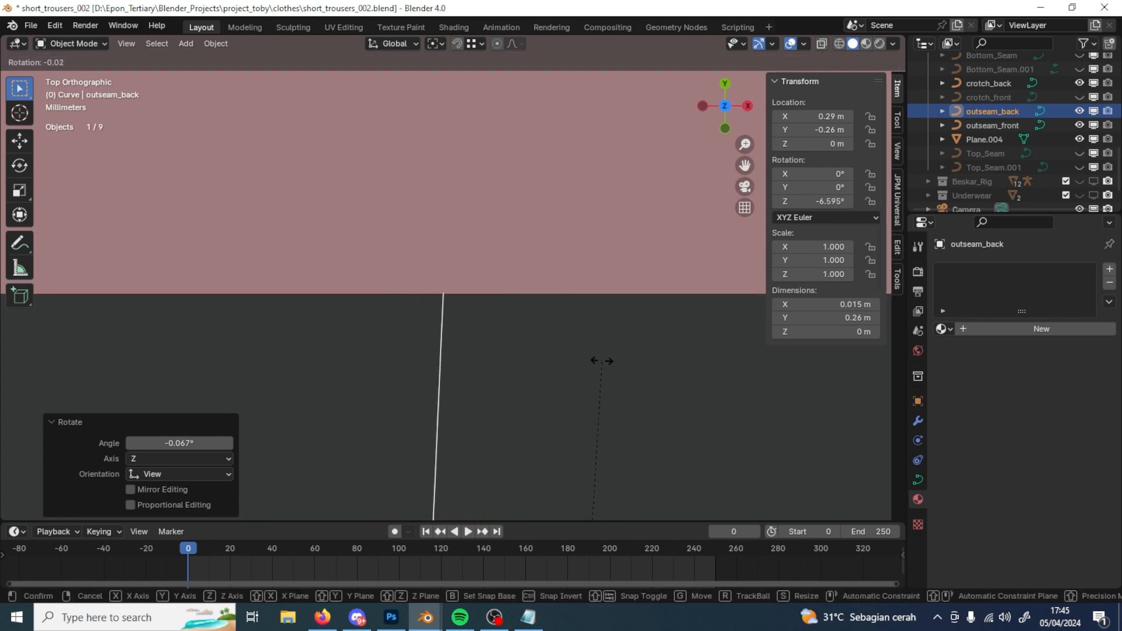
{"action": "left_click", "coordinate": [628, 380]}
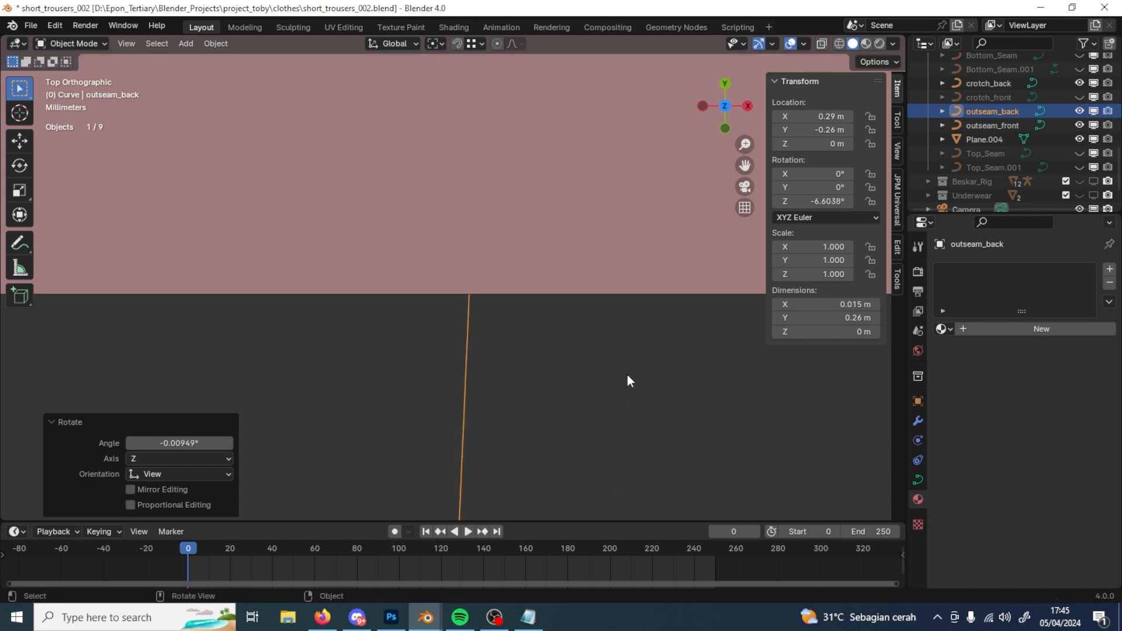
{"action": "key", "text": "r"}
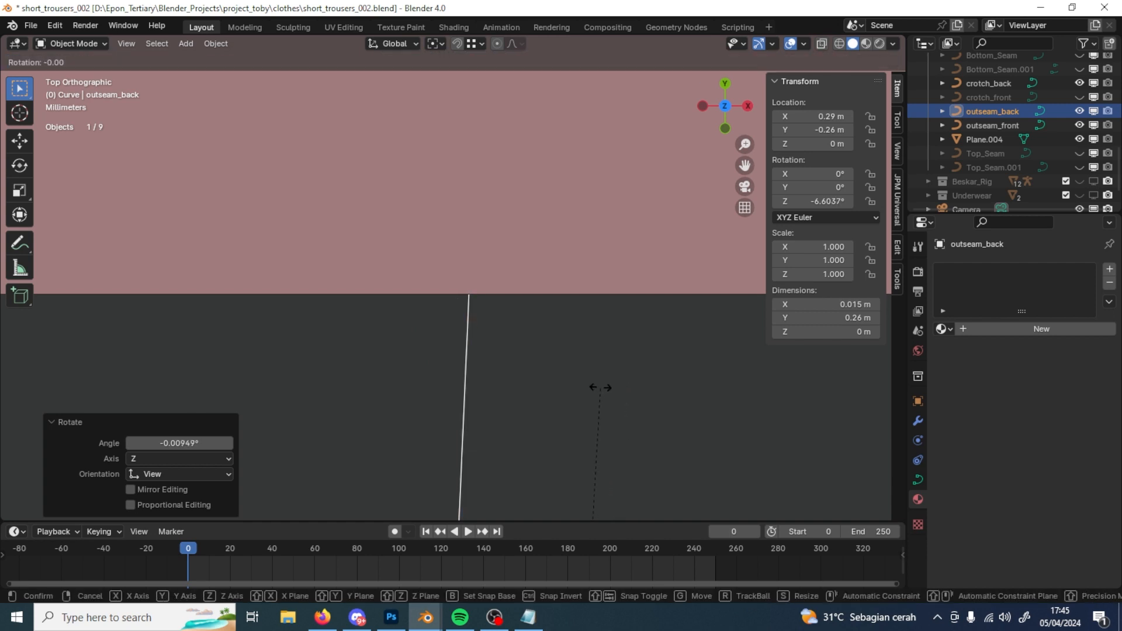
{"action": "left_click", "coordinate": [468, 391]}
{"action": "double_click", "coordinate": [805, 200]}
{"action": "left_click_drag", "start_coordinate": [817, 201], "coordinate": [796, 217]}
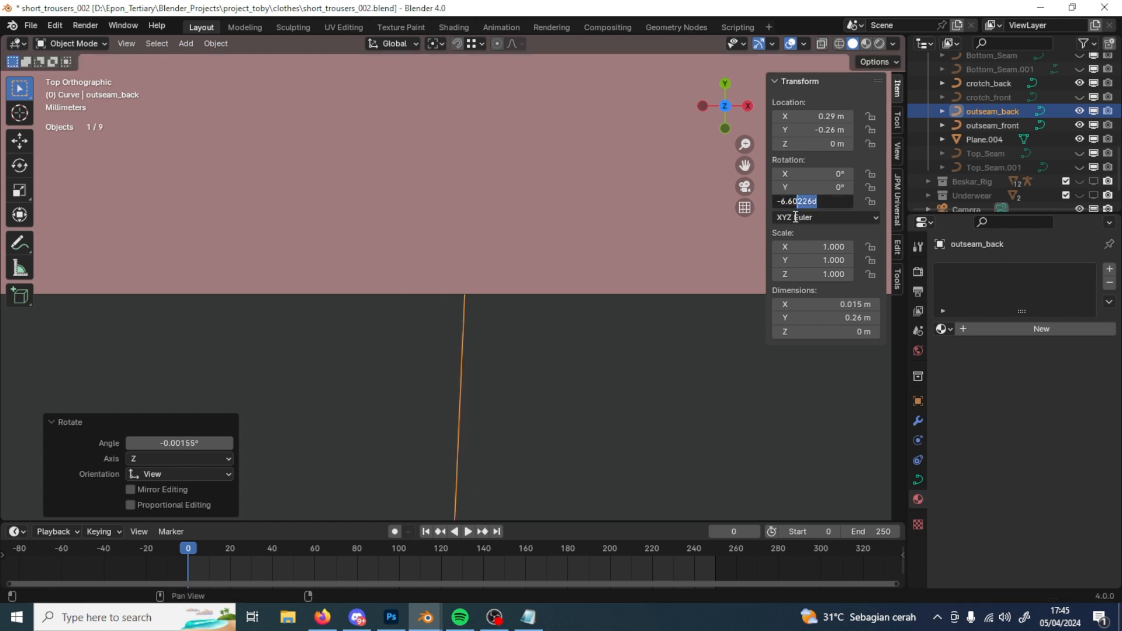
{"action": "key", "text": "BackSpace"}
{"action": "key", "text": "Return"}
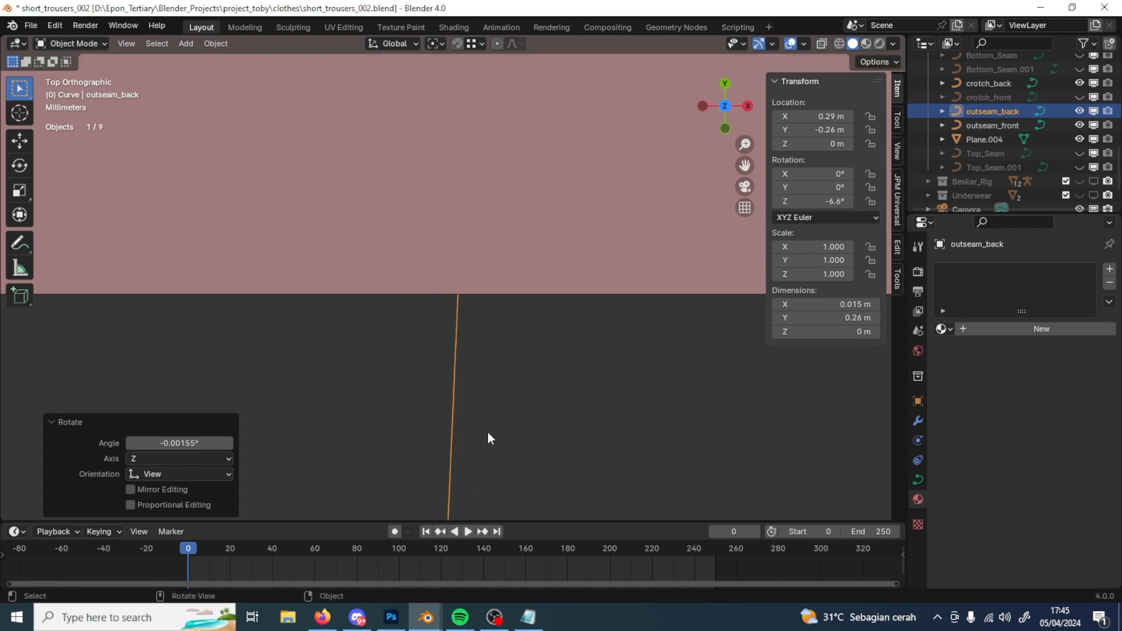
{"action": "left_click", "coordinate": [820, 201]}
{"action": "left_click", "coordinate": [821, 202]}
{"action": "left_click", "coordinate": [496, 349]}
Step: Move the rotated outseam_back curve 4.5 cm along X towards the waist line's end
{"action": "scroll", "coordinate": [499, 352], "scroll_direction": "down", "scroll_amount": 5}
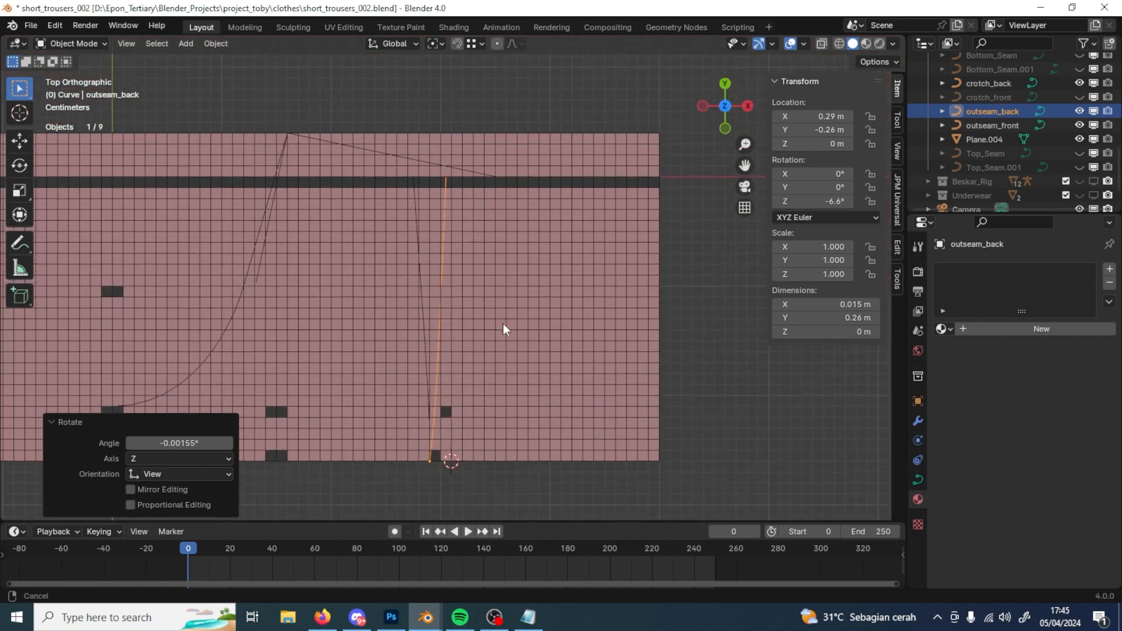
{"action": "key", "text": "g"}
{"action": "key", "text": "x"}
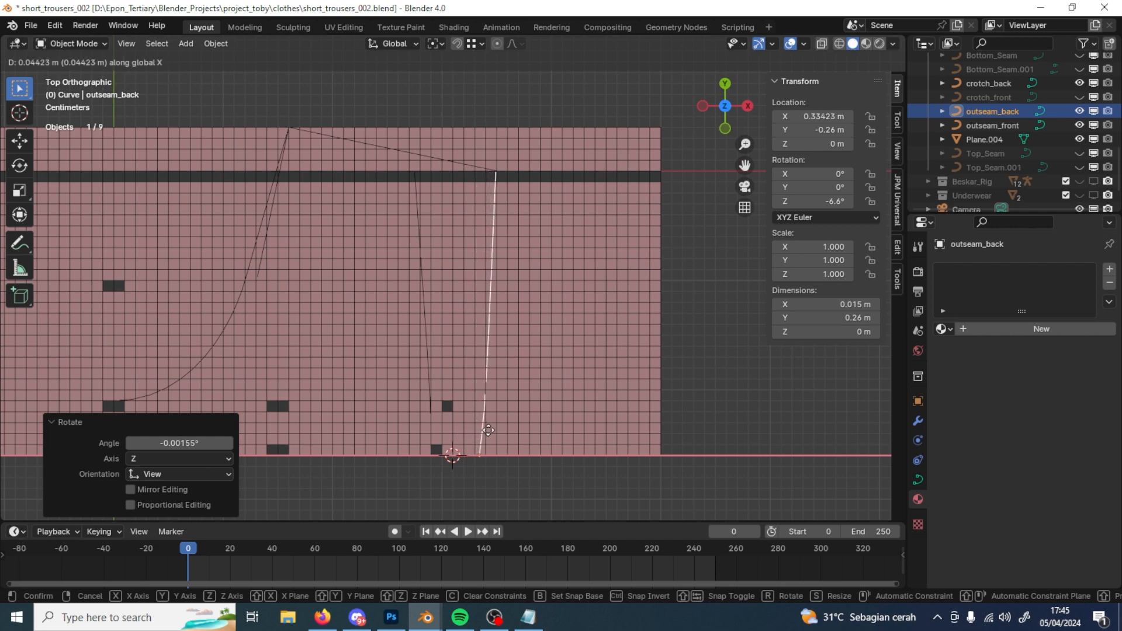
{"action": "left_click", "coordinate": [489, 430]}
{"action": "left_click", "coordinate": [193, 432]}
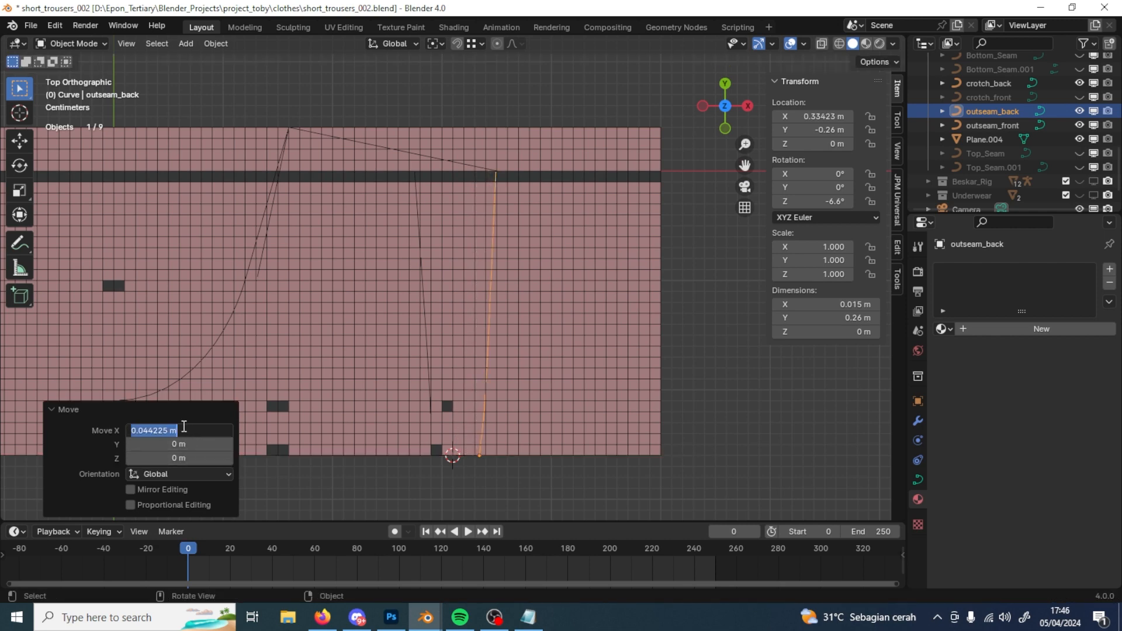
{"action": "type", "text": "4.5cm"}
{"action": "key", "text": "Return"}
{"action": "scroll", "coordinate": [598, 167], "scroll_direction": "up", "scroll_amount": 8}
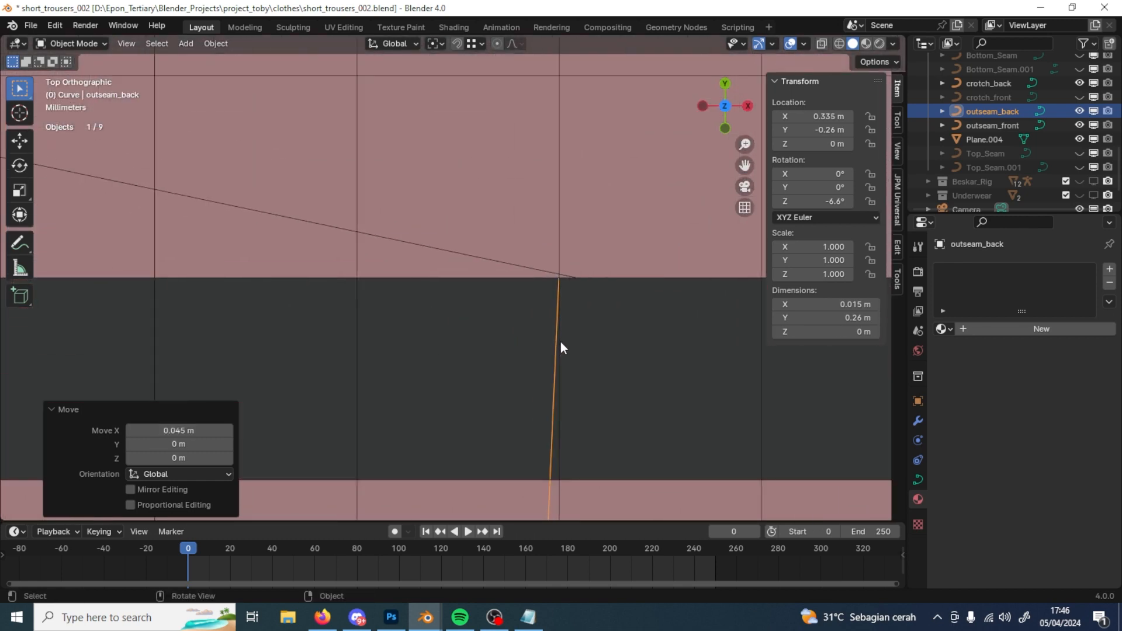
Step: Shift outseam_back 0.000854 m along X so its top end meets the end of the sloping waist line
{"action": "scroll", "coordinate": [563, 342], "scroll_direction": "up", "scroll_amount": 5}
{"action": "middle_click_drag", "start_coordinate": [616, 321], "coordinate": [391, 334], "text": "shift"}
{"action": "scroll", "coordinate": [541, 302], "scroll_direction": "up", "scroll_amount": 3}
{"action": "key", "text": "ctrl+z"}
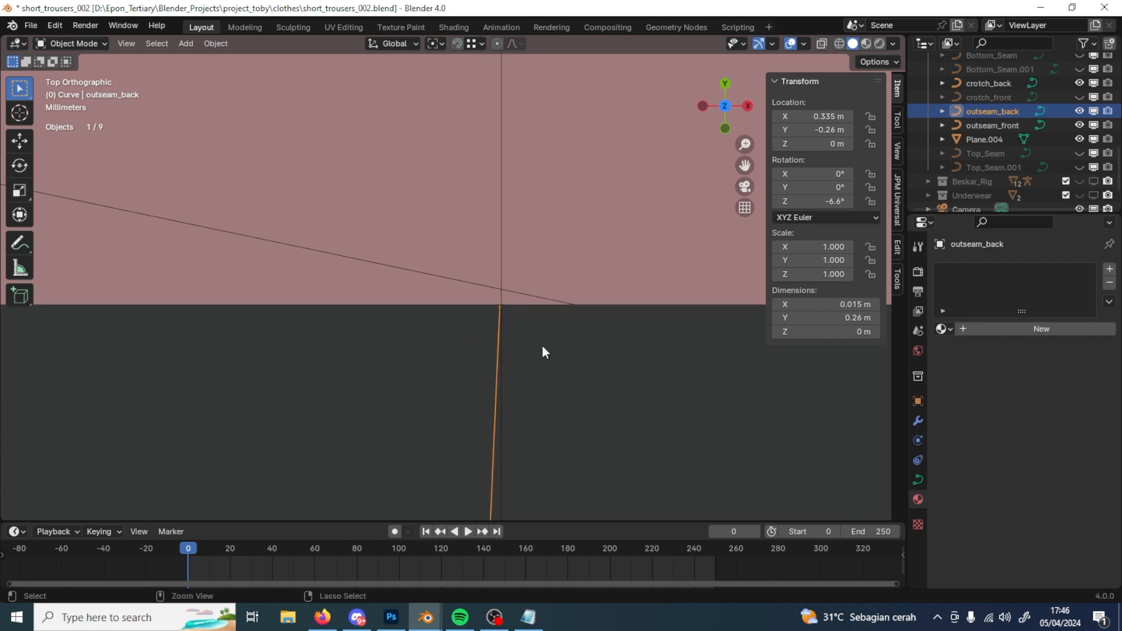
{"action": "key", "text": "g"}
{"action": "key", "text": "x"}
{"action": "left_click", "coordinate": [611, 349]}
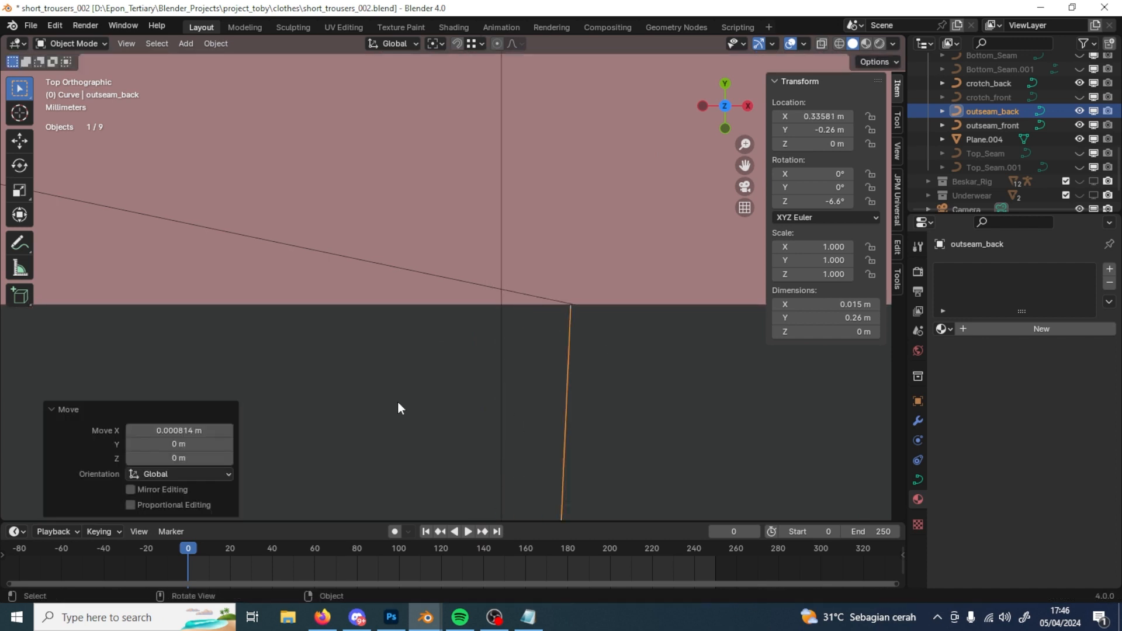
{"action": "left_click", "coordinate": [176, 430]}
{"action": "left_click_drag", "start_coordinate": [177, 431], "coordinate": [160, 448]}
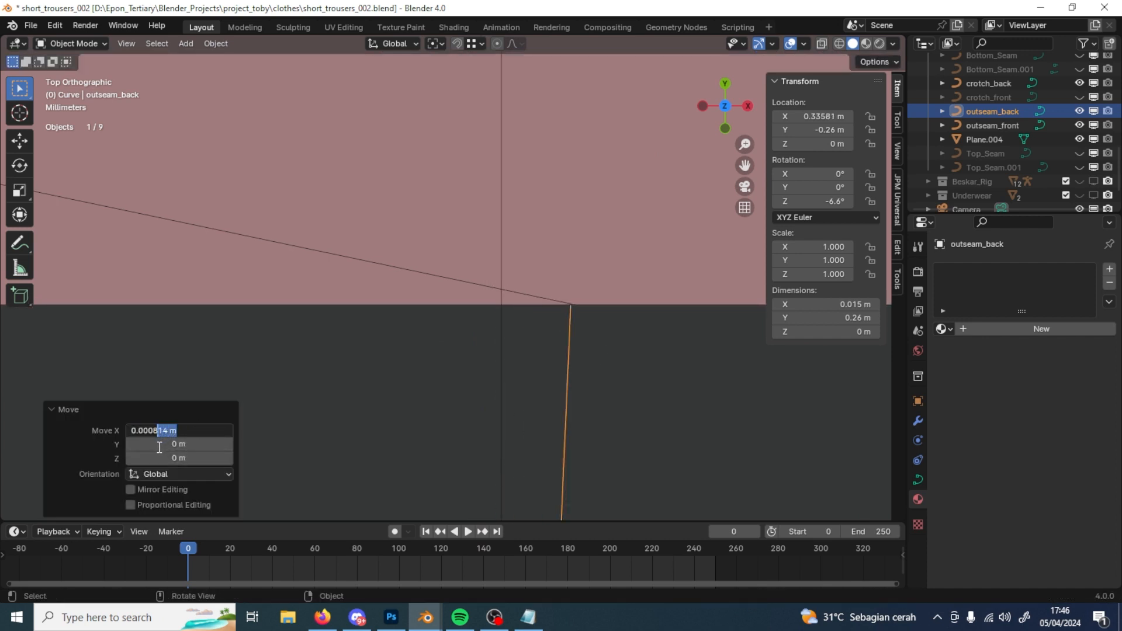
{"action": "type", "text": "54"}
{"action": "key", "text": "Return"}
{"action": "scroll", "coordinate": [576, 327], "scroll_direction": "down", "scroll_amount": 1}
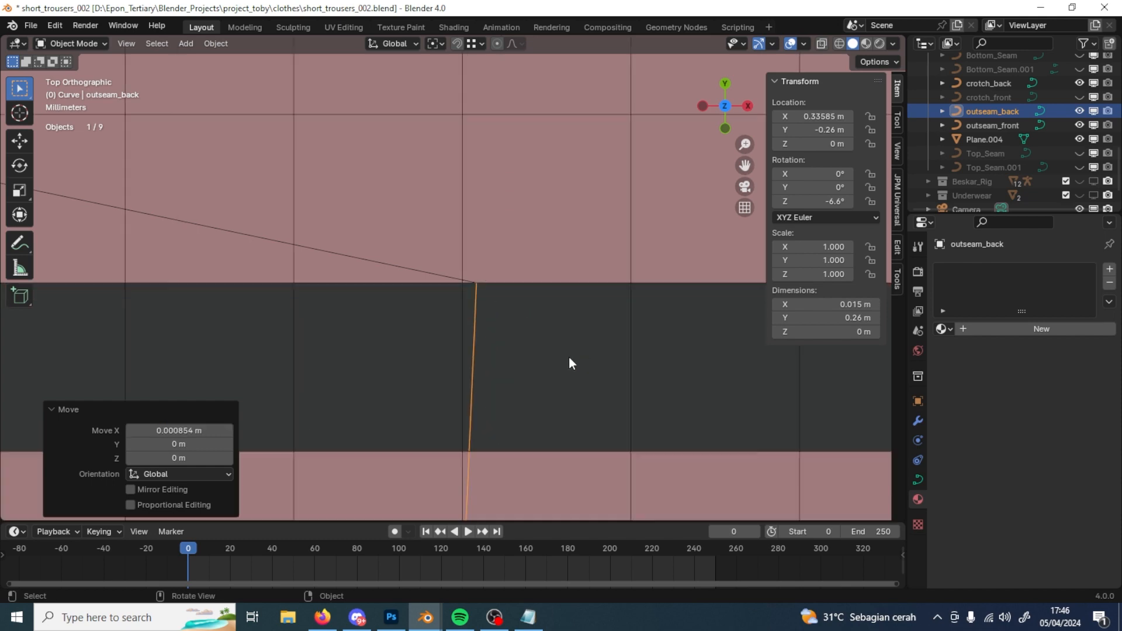
{"action": "scroll", "coordinate": [570, 359], "scroll_direction": "down", "scroll_amount": 5}
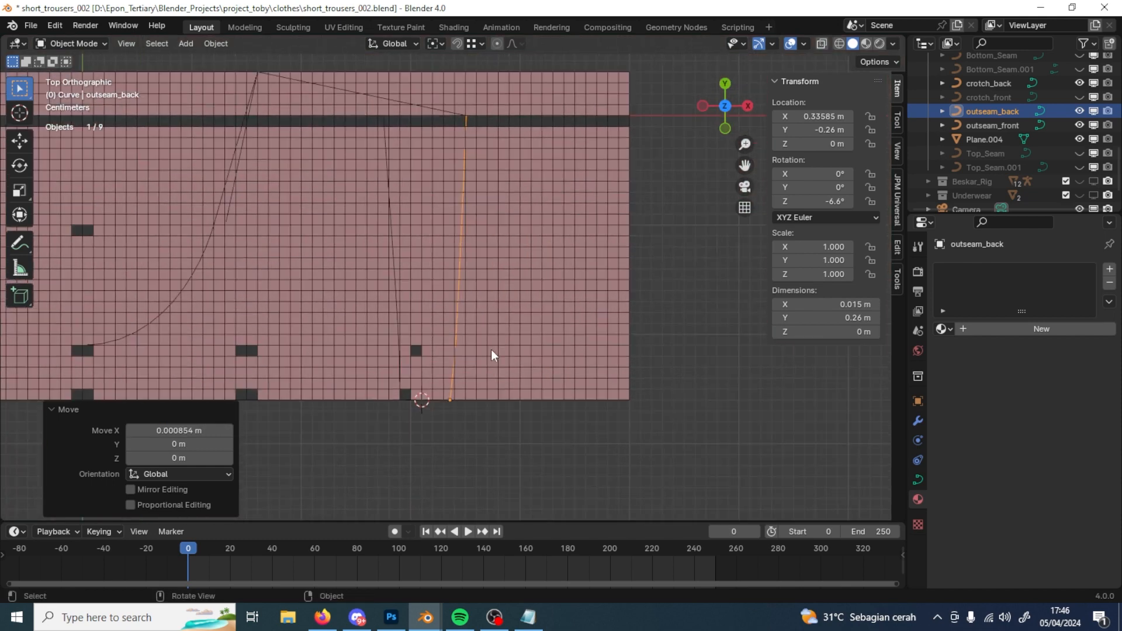
Step: Examine the whole back pattern outline, especially outseam_back's bottom end against the hem row and the 3D cursor
{"action": "middle_click_drag", "start_coordinate": [491, 351], "coordinate": [511, 320], "text": "shift"}
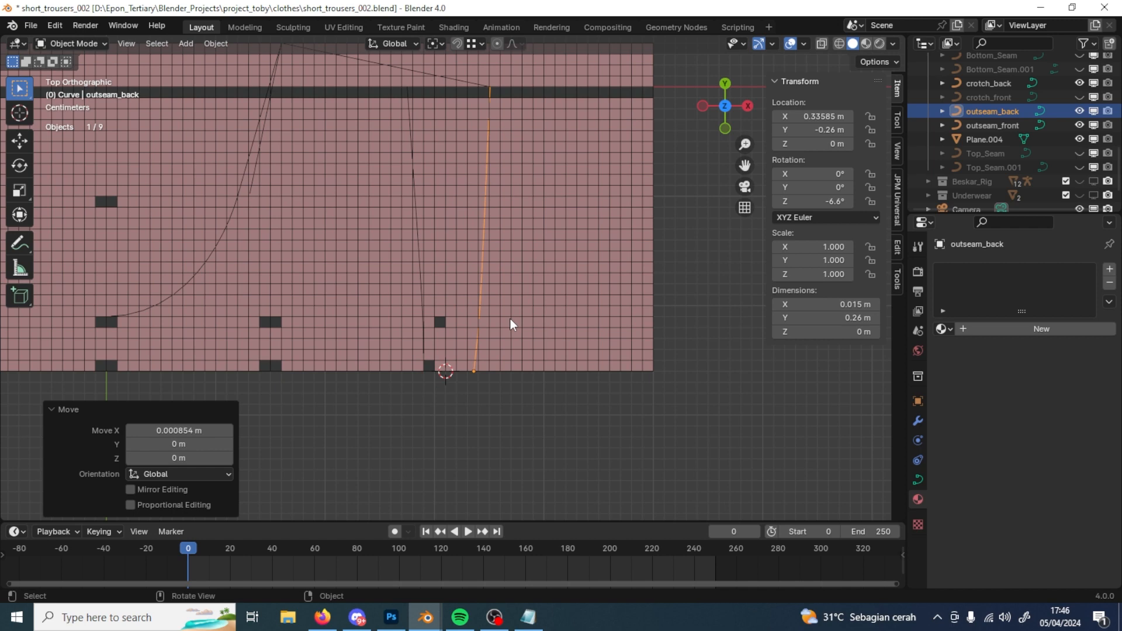
{"action": "middle_click_drag", "start_coordinate": [531, 222], "coordinate": [602, 247], "text": "shift"}
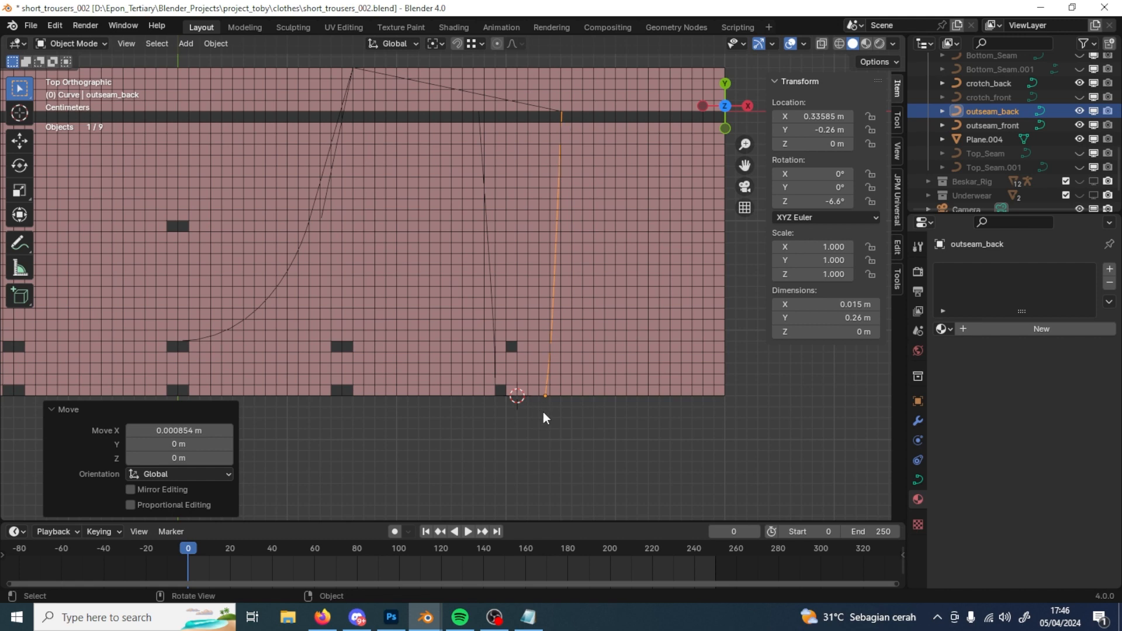
{"action": "scroll", "coordinate": [544, 416], "scroll_direction": "up", "scroll_amount": 2}
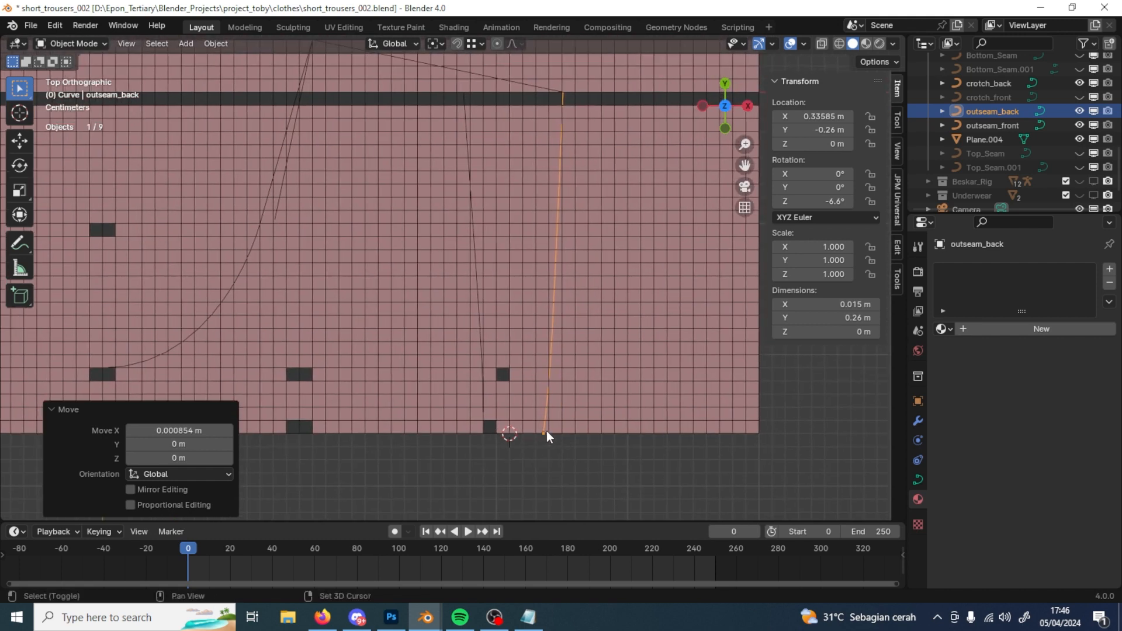
{"action": "middle_click_drag", "start_coordinate": [546, 431], "coordinate": [618, 404], "text": "shift"}
{"action": "middle_click_drag", "start_coordinate": [212, 371], "coordinate": [278, 368], "text": "shift"}
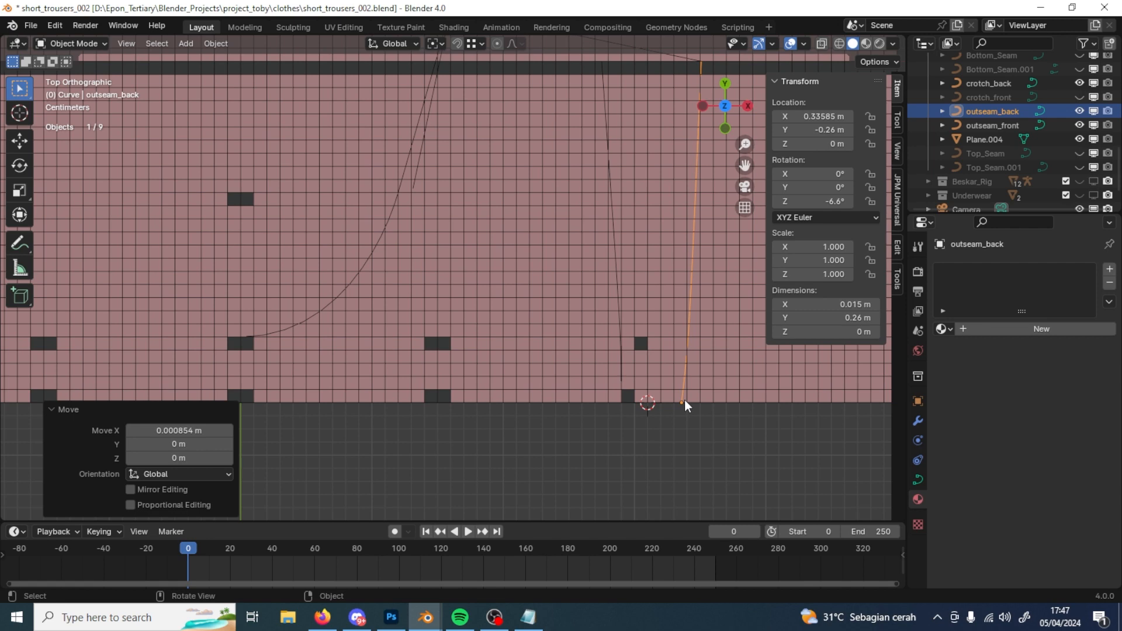
{"action": "key", "text": "Tab"}
{"action": "key", "text": "Tab"}
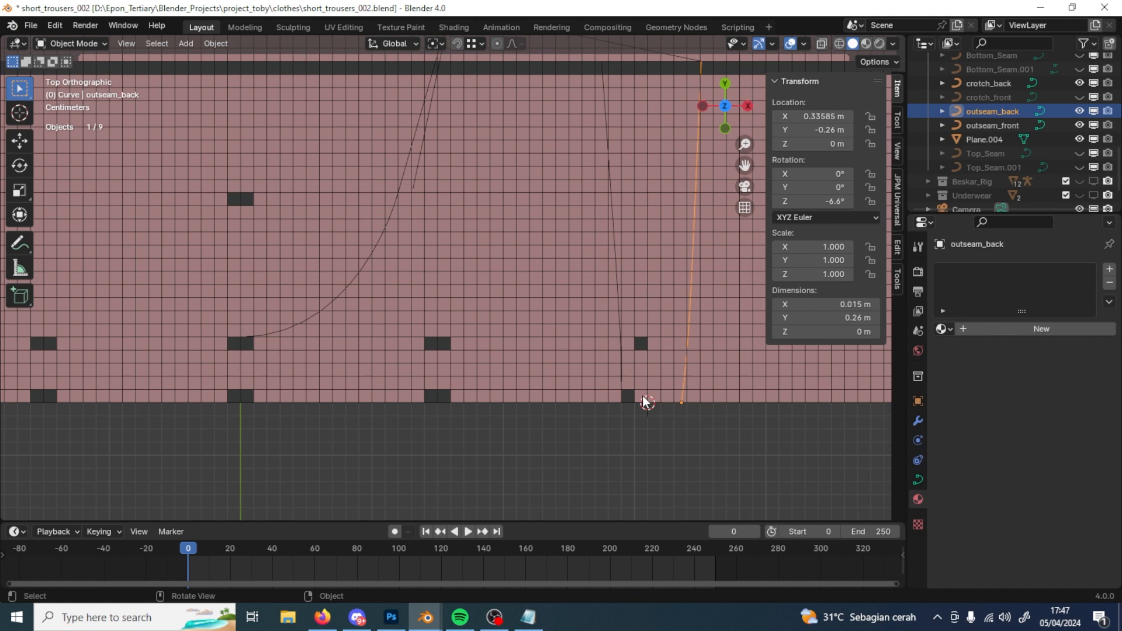
{"action": "scroll", "coordinate": [636, 404], "scroll_direction": "down", "scroll_amount": 3}
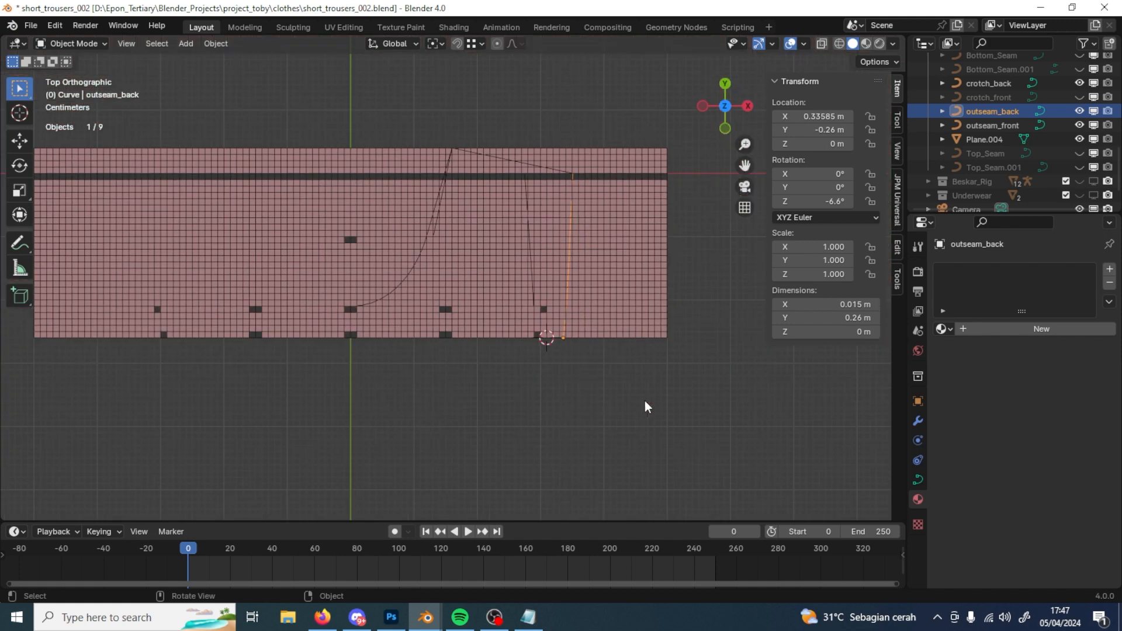
{"action": "scroll", "coordinate": [613, 323], "scroll_direction": "up", "scroll_amount": 3}
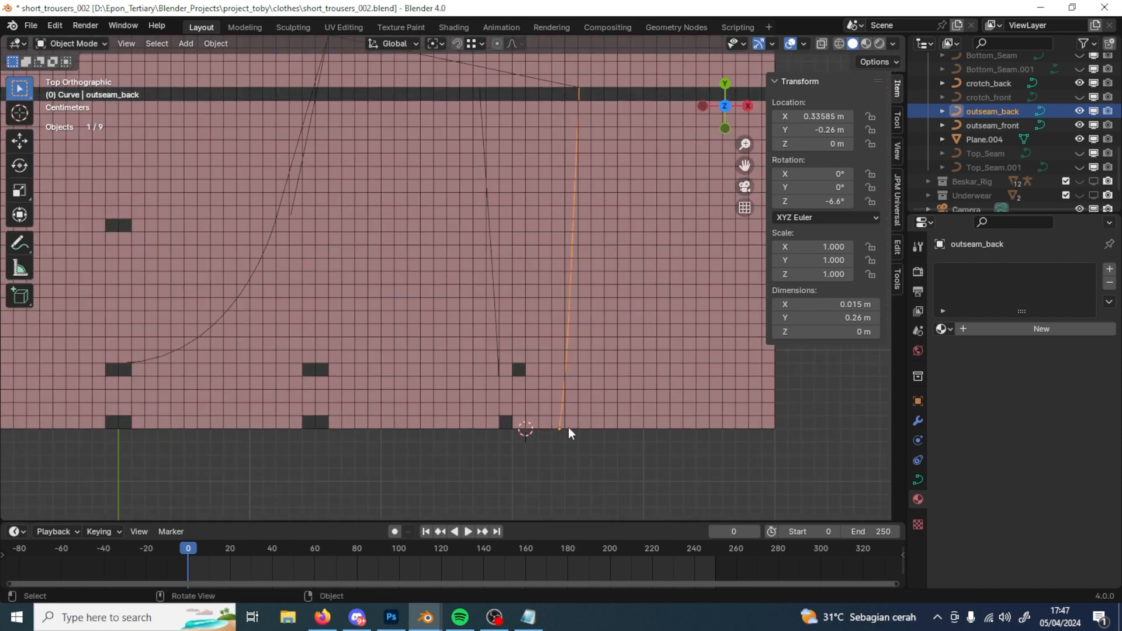
{"action": "key", "text": "g"}
{"action": "key", "text": "x"}
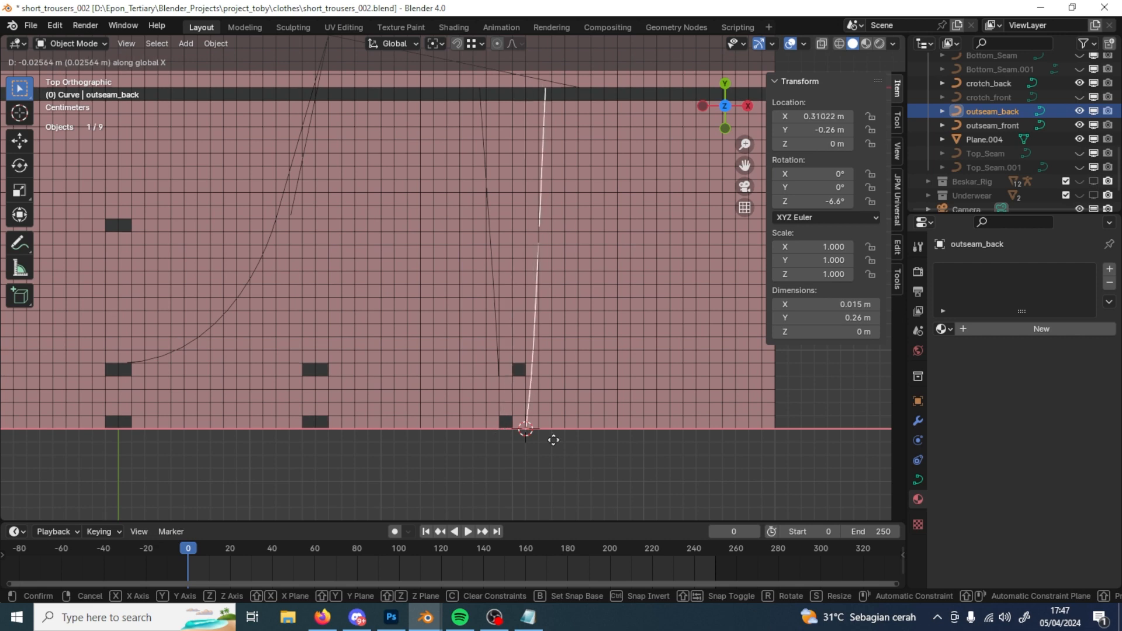
{"action": "right_click", "coordinate": [563, 444]}
Step: Compare the outseam_front and outseam_back curves in turn, and select the short_back_001 fabric grid
{"action": "mouse_move", "coordinate": [580, 443]}
{"action": "middle_mouse_down", "text": "shift"}
{"action": "mouse_move", "coordinate": [580, 434]}
{"action": "mouse_move", "coordinate": [579, 457]}
{"action": "middle_mouse_up", "text": "shift"}
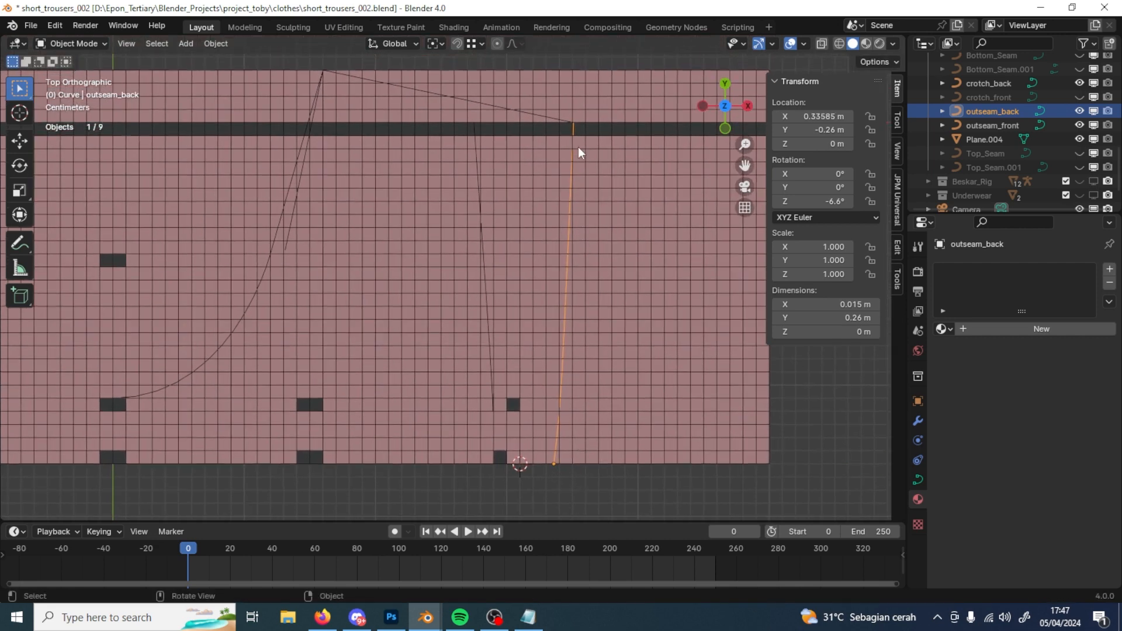
{"action": "left_click", "coordinate": [476, 146]}
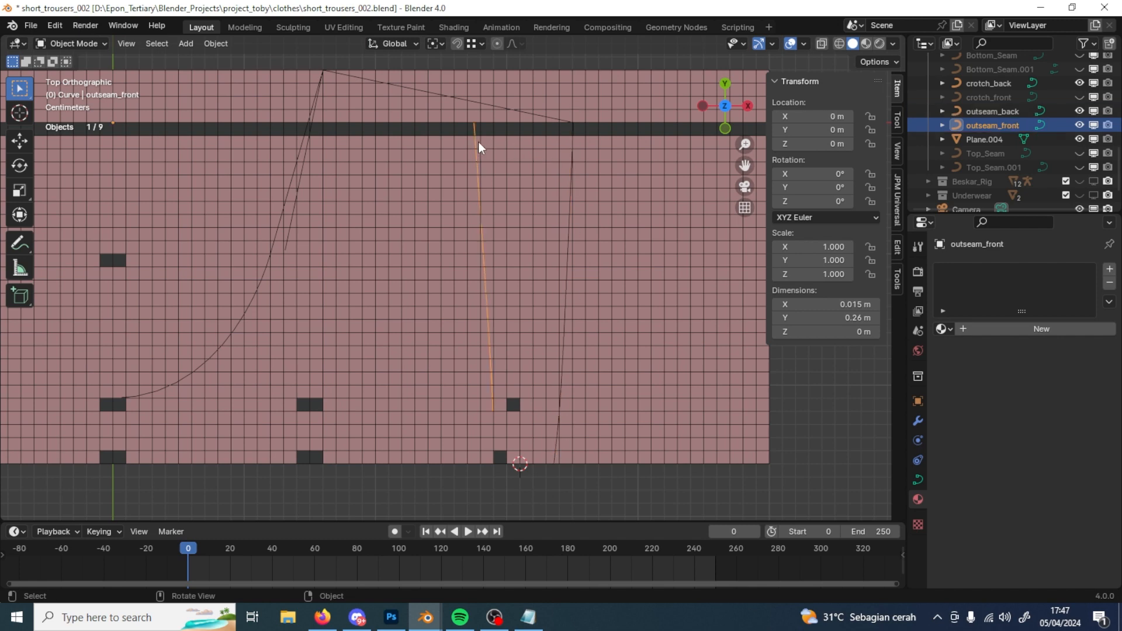
{"action": "left_click", "coordinate": [569, 199]}
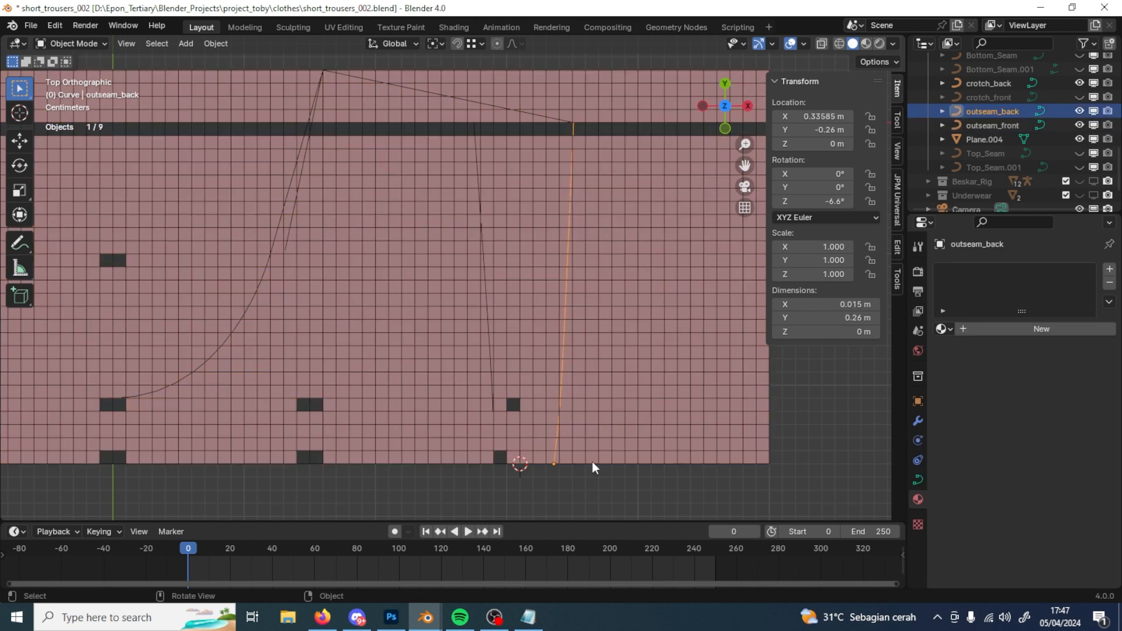
{"action": "middle_click_drag", "start_coordinate": [592, 462], "coordinate": [573, 408], "text": "shift"}
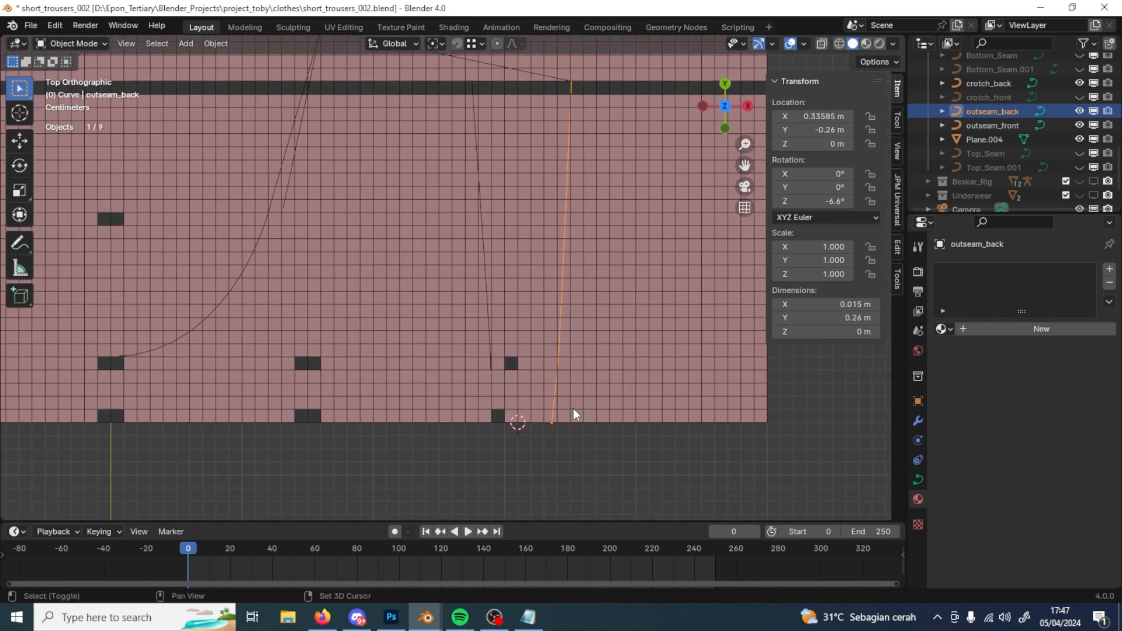
{"action": "left_click", "coordinate": [553, 271]}
{"action": "middle_click_drag", "start_coordinate": [559, 279], "coordinate": [621, 328], "text": "shift"}
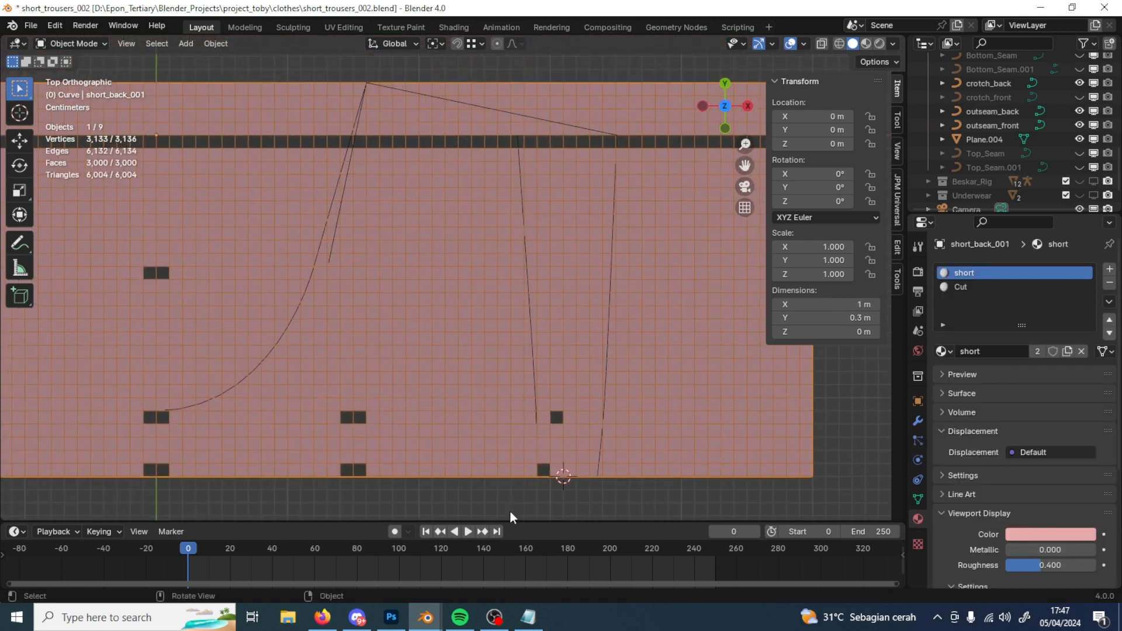
Step: Switch to the Notepad measurement notes, highlight the quartered hip circumference value, and return to Blender
{"action": "left_click", "coordinate": [528, 618]}
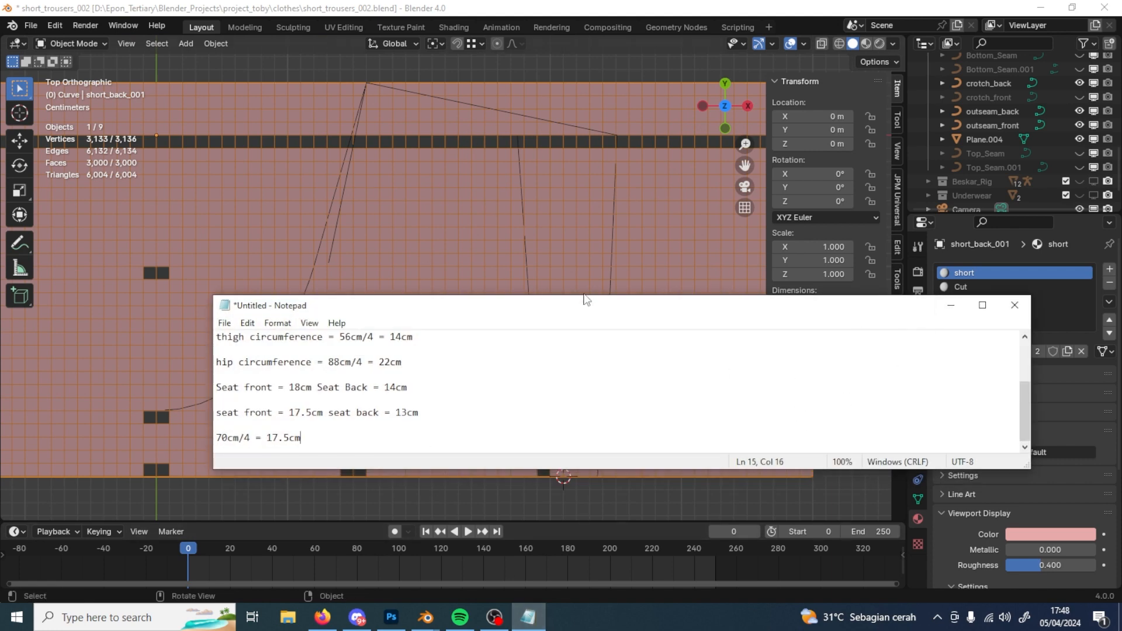
{"action": "scroll", "coordinate": [578, 389], "scroll_direction": "up", "scroll_amount": 1}
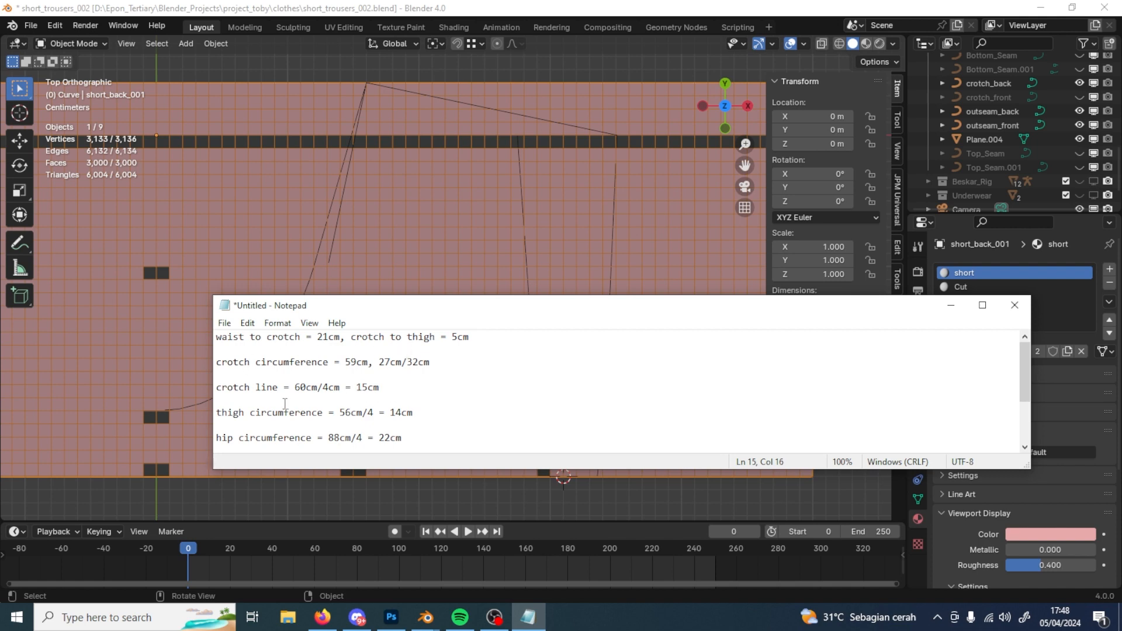
{"action": "scroll", "coordinate": [292, 401], "scroll_direction": "down", "scroll_amount": 2}
{"action": "left_click", "coordinate": [325, 364]}
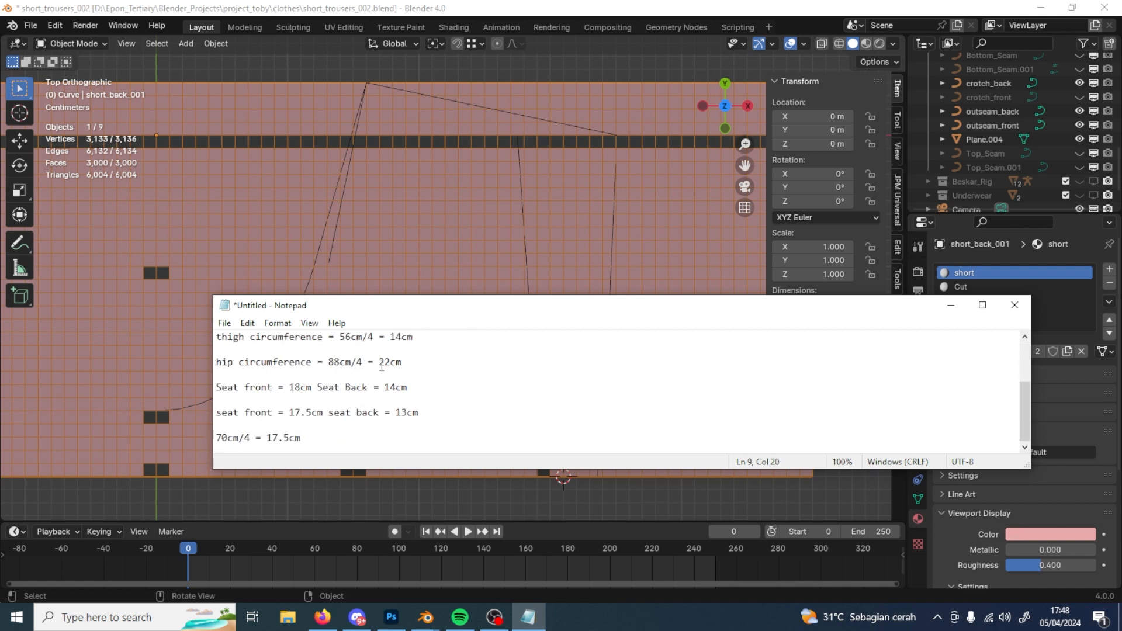
{"action": "left_click_drag", "start_coordinate": [380, 364], "coordinate": [419, 362]}
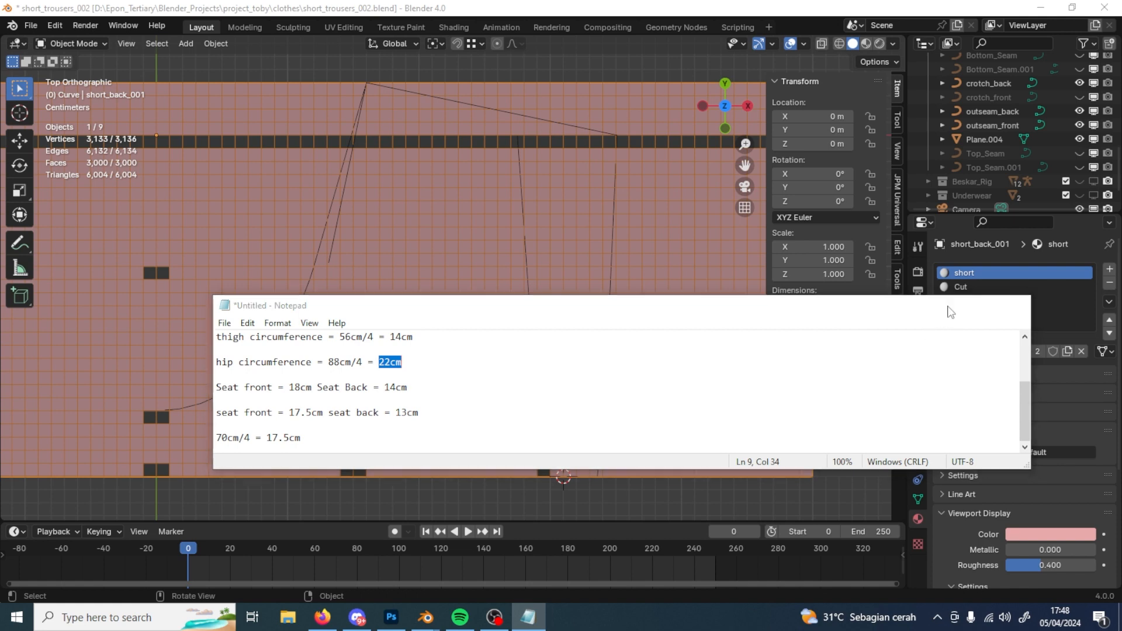
{"action": "left_click", "coordinate": [951, 305]}
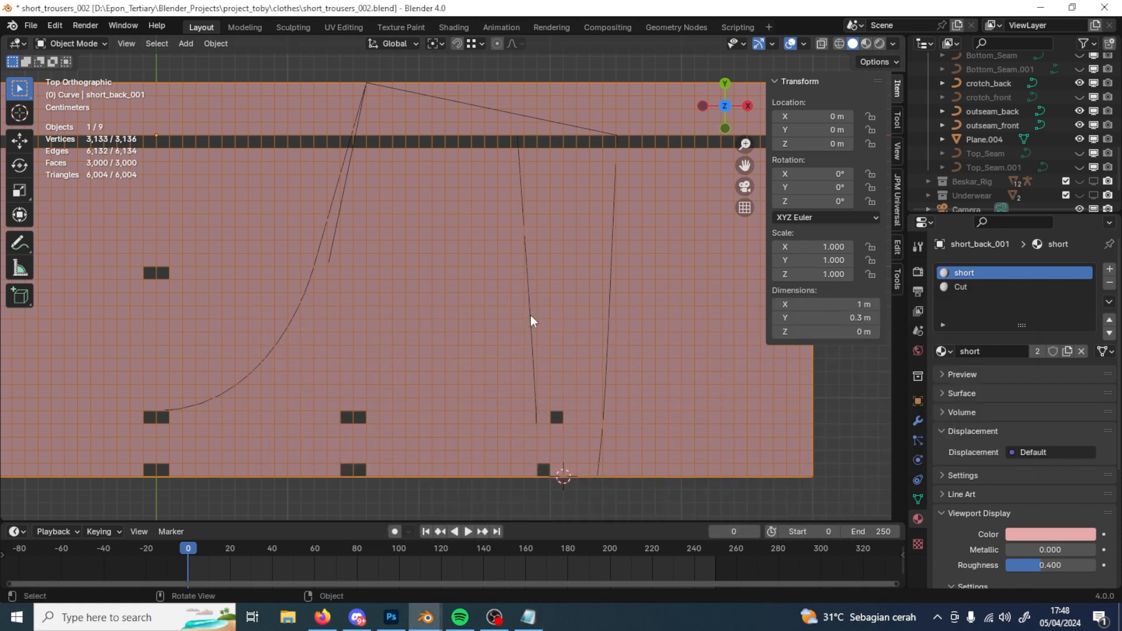
Step: Hide the short_back_001 grid, show short_front_001 in its place, and enter Edit Mode on it
{"action": "left_click", "coordinate": [530, 316]}
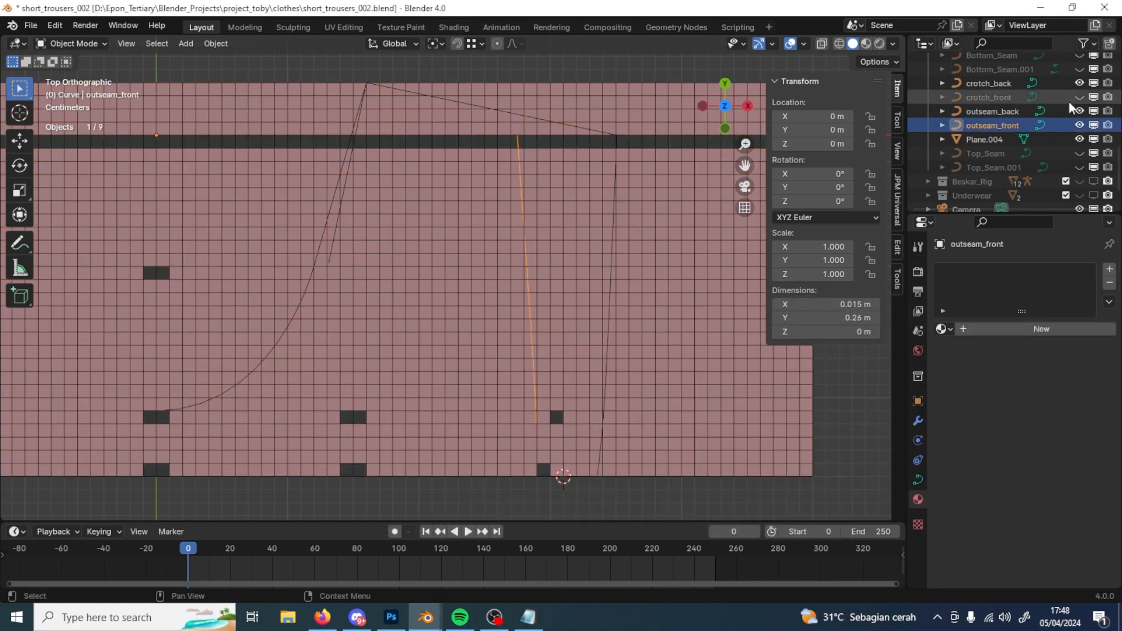
{"action": "scroll", "coordinate": [1083, 107], "scroll_direction": "up", "scroll_amount": 10}
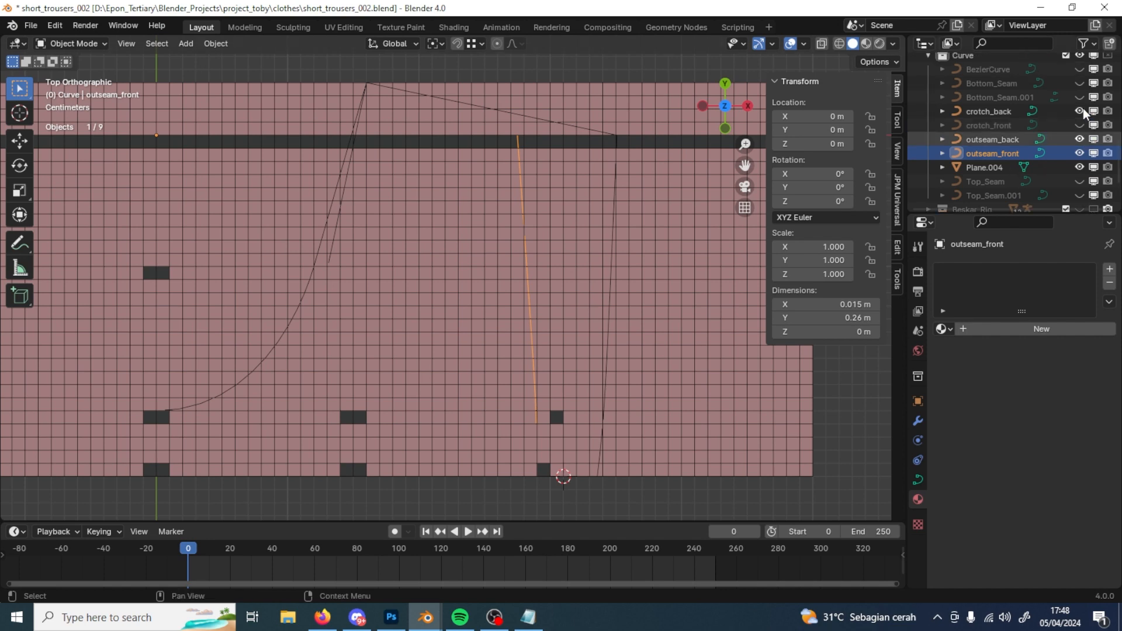
{"action": "left_click", "coordinate": [1080, 124]}
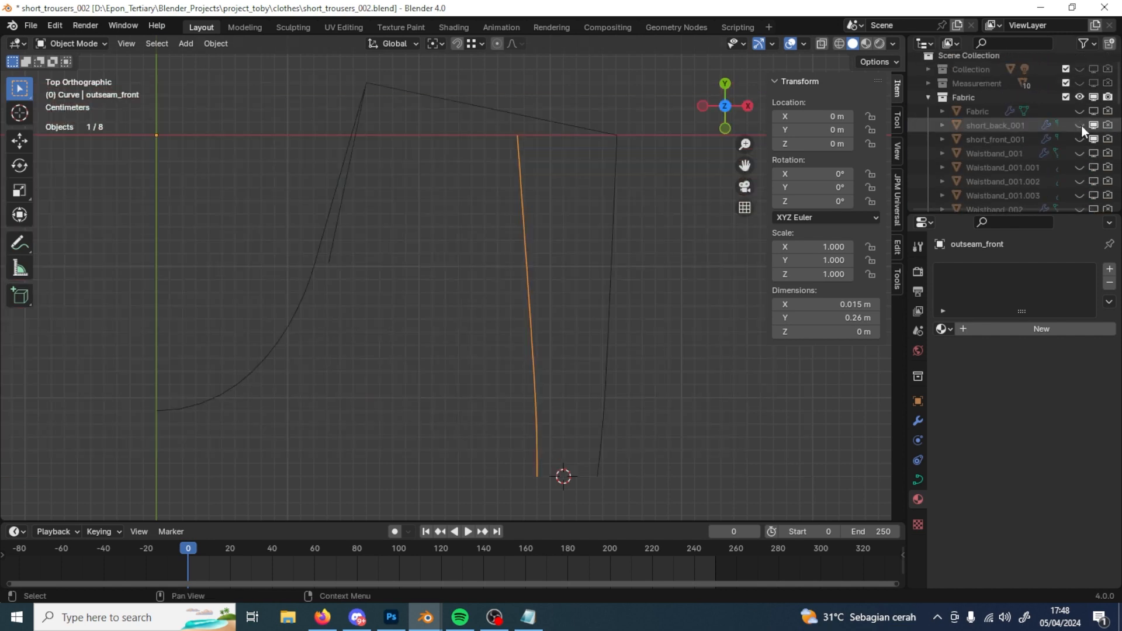
{"action": "left_click", "coordinate": [1080, 140]}
{"action": "left_click", "coordinate": [425, 379]}
{"action": "key", "text": "Tab"}
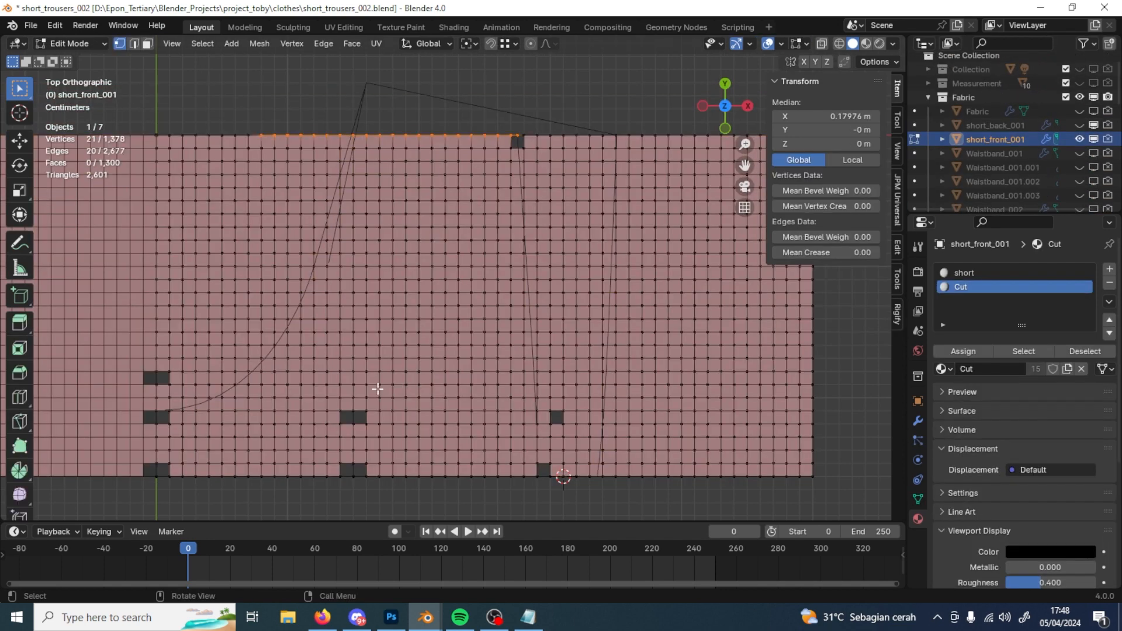
Step: Select the 21-face column beside the centre line from the waist edge to crotch depth, and snap the 3D cursor to its middle
{"action": "key", "text": "alt+a"}
{"action": "left_click", "coordinate": [167, 147]}
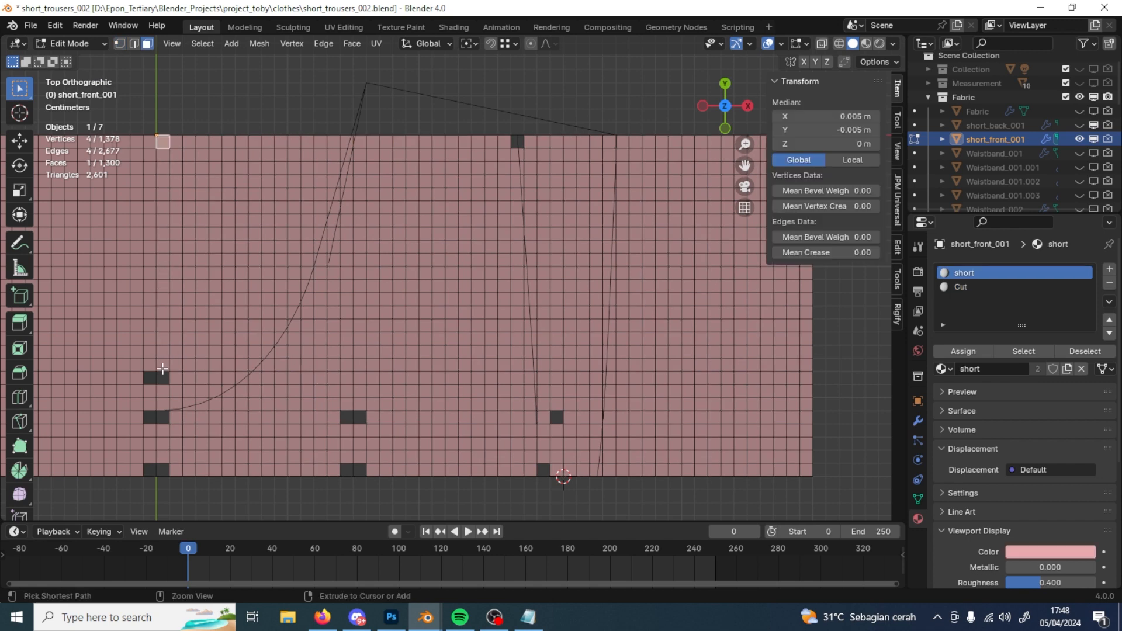
{"action": "left_click", "coordinate": [163, 405], "text": "ctrl"}
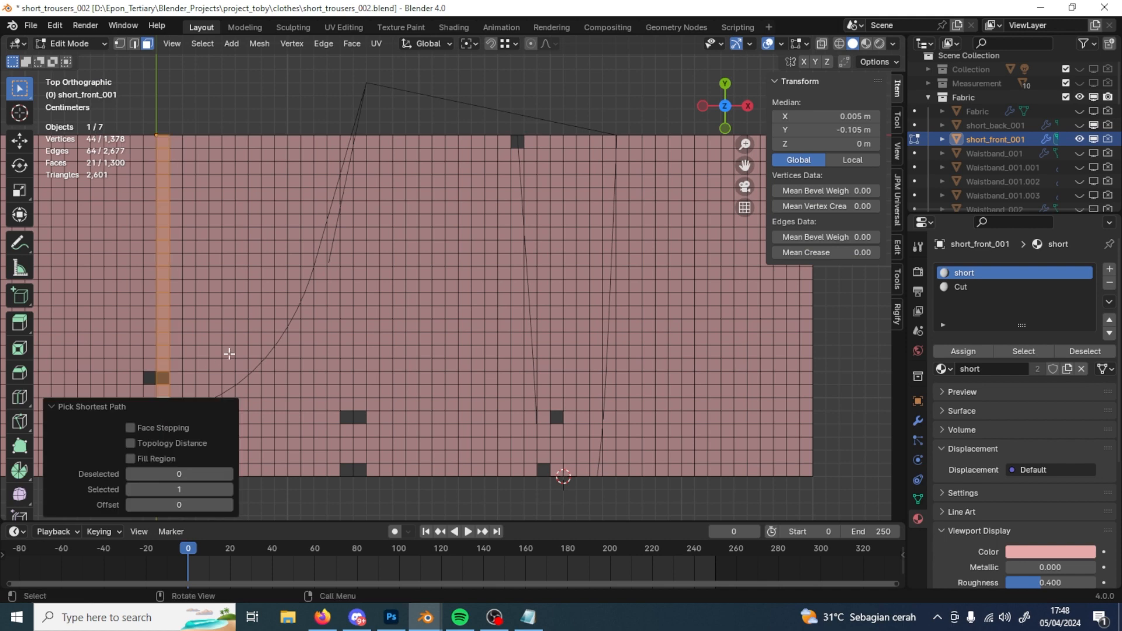
{"action": "middle_click_drag", "start_coordinate": [257, 333], "coordinate": [498, 311], "text": "shift"}
{"action": "key", "text": "shift+s"}
{"action": "left_click", "coordinate": [500, 391]}
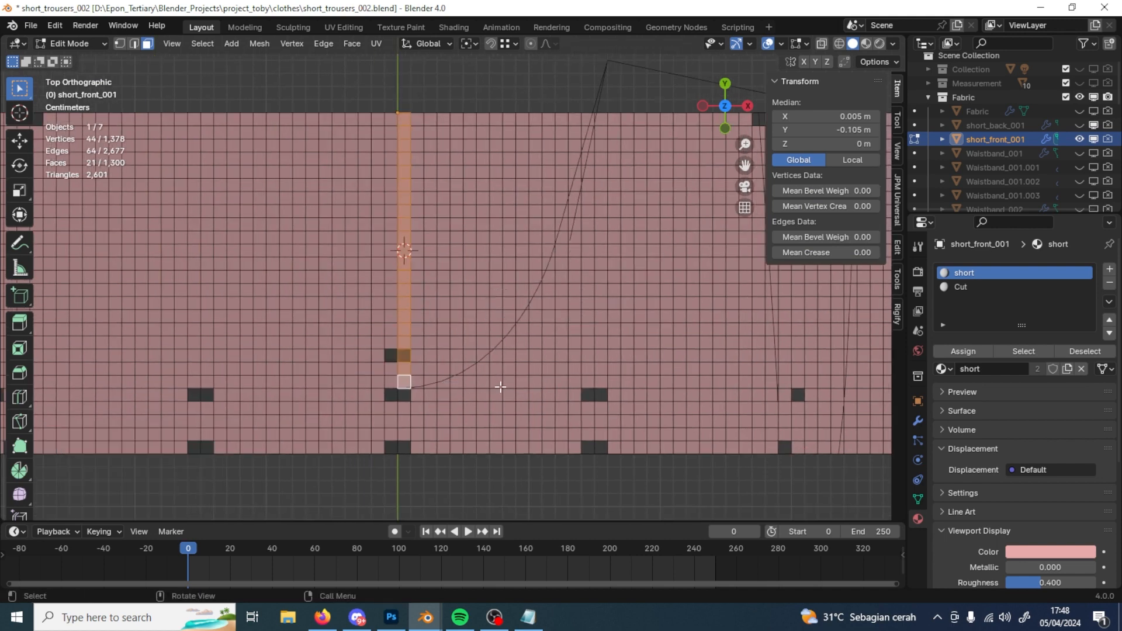
Step: Count ten faces down the centre column from the waist edge, and select the eleventh face at the 3D cursor
{"action": "scroll", "coordinate": [350, 220], "scroll_direction": "up", "scroll_amount": 3}
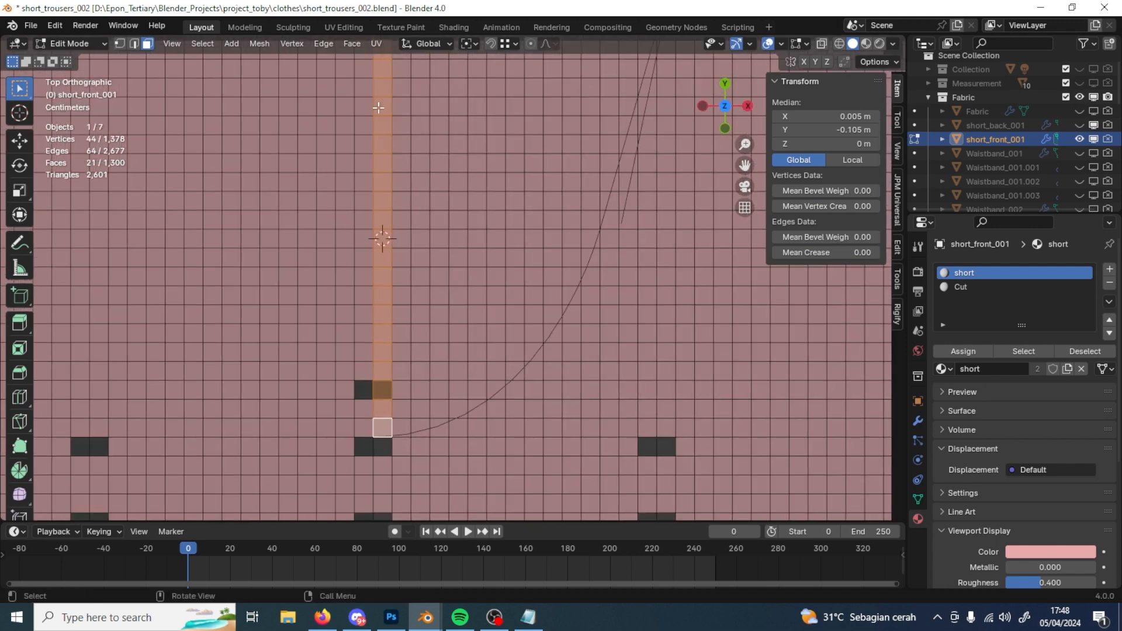
{"action": "middle_click_drag", "start_coordinate": [391, 83], "coordinate": [398, 112], "text": "shift"}
{"action": "left_click", "coordinate": [391, 83]}
{"action": "left_click", "coordinate": [392, 251], "text": "ctrl"}
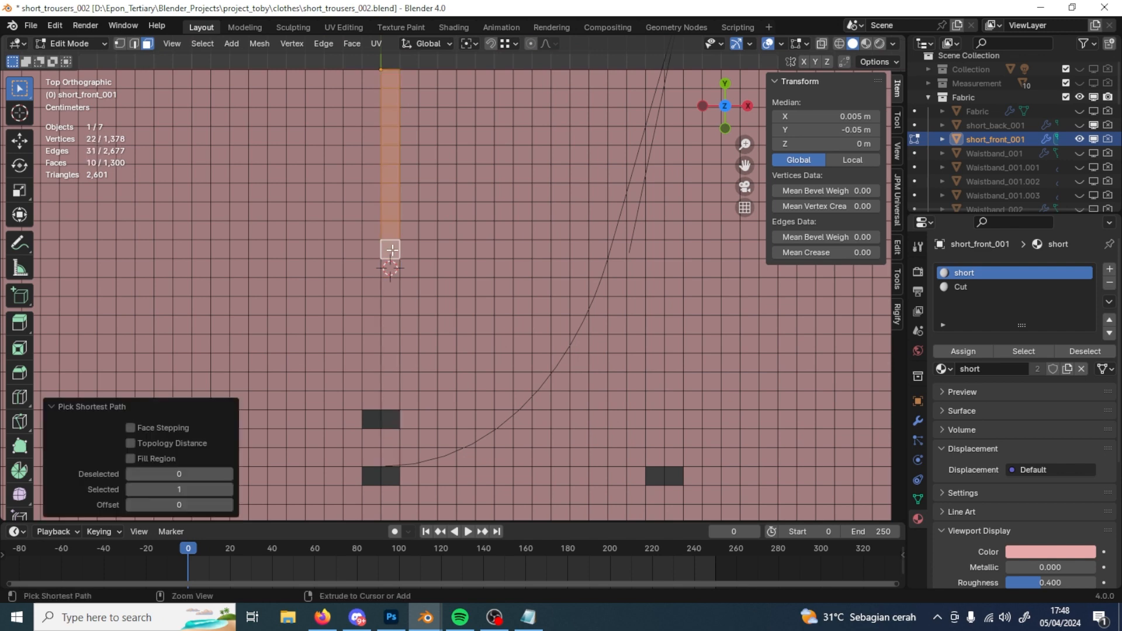
{"action": "left_click", "coordinate": [392, 272]}
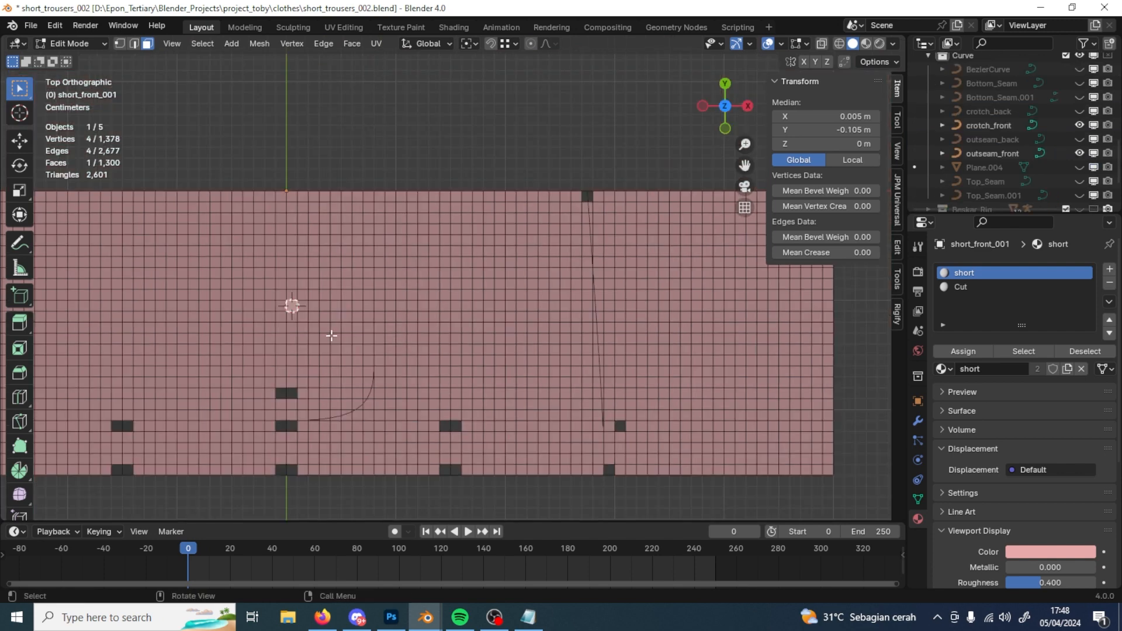
Step: Select the 20-face hip-level row from above the front crotch curve to the outseam curve, checking the Notepad measurements
{"action": "scroll", "coordinate": [324, 334], "scroll_direction": "up", "scroll_amount": 3}
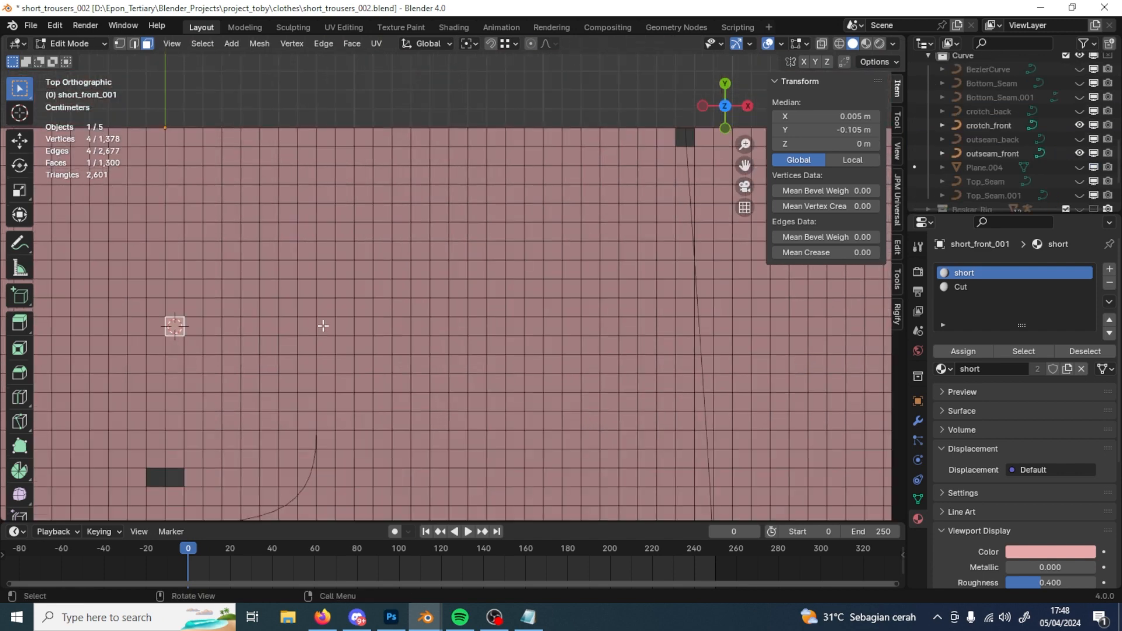
{"action": "left_click", "coordinate": [324, 326]}
{"action": "middle_click_drag", "start_coordinate": [439, 344], "coordinate": [415, 334], "text": "shift"}
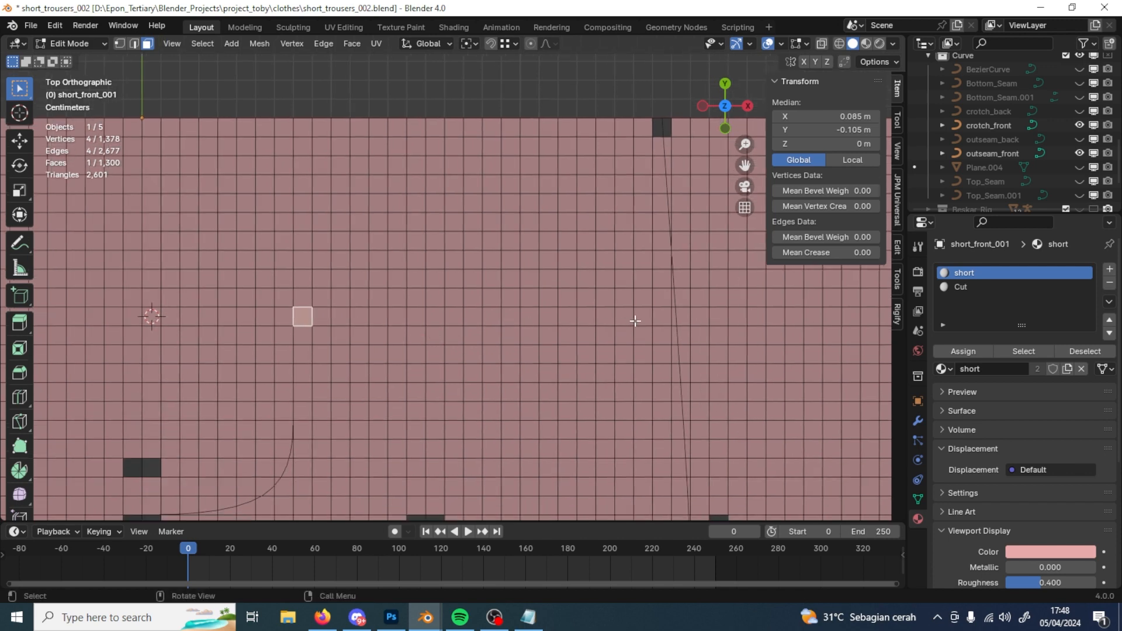
{"action": "left_click", "coordinate": [655, 320], "text": "ctrl"}
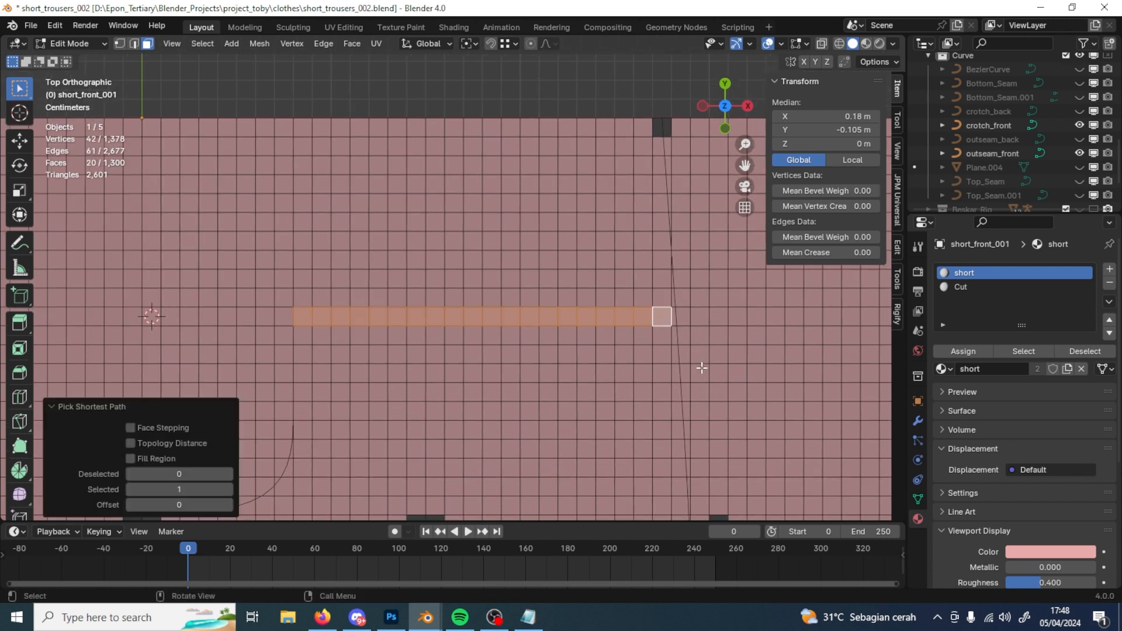
{"action": "scroll", "coordinate": [701, 369], "scroll_direction": "down", "scroll_amount": 1}
{"action": "left_click", "coordinate": [528, 617]}
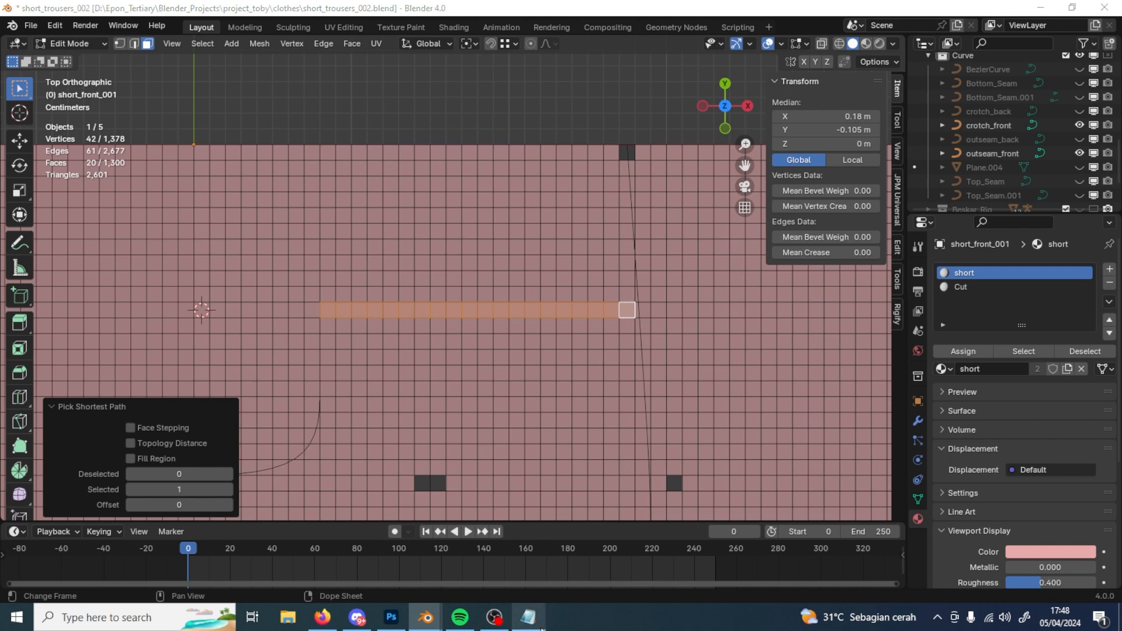
{"action": "left_click", "coordinate": [951, 306]}
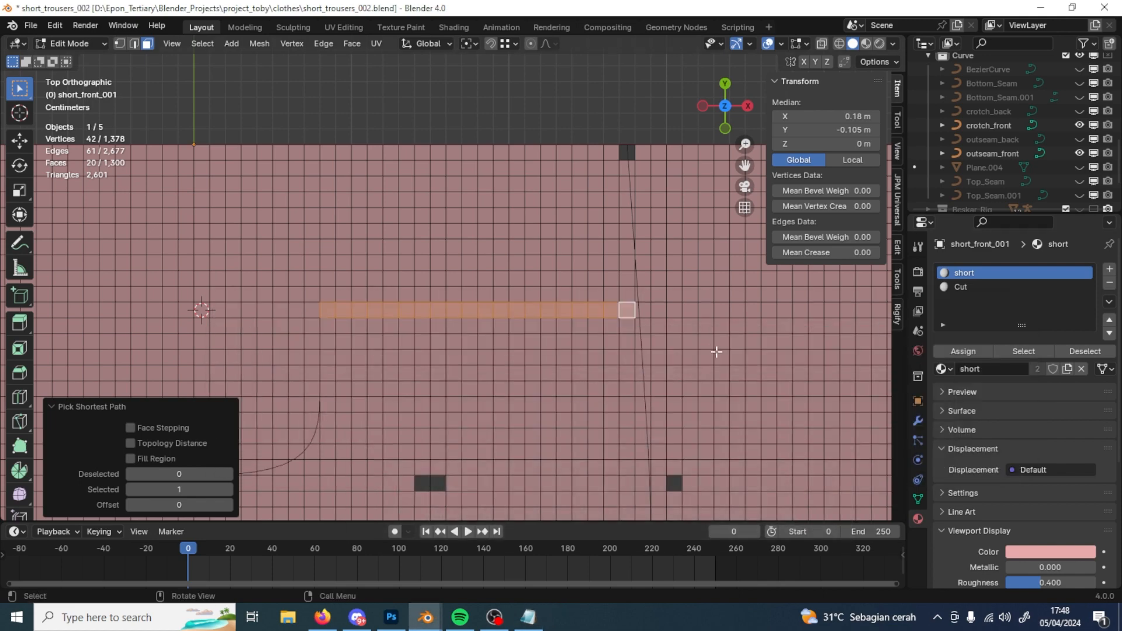
{"action": "middle_click_drag", "start_coordinate": [705, 341], "coordinate": [655, 267], "text": "shift"}
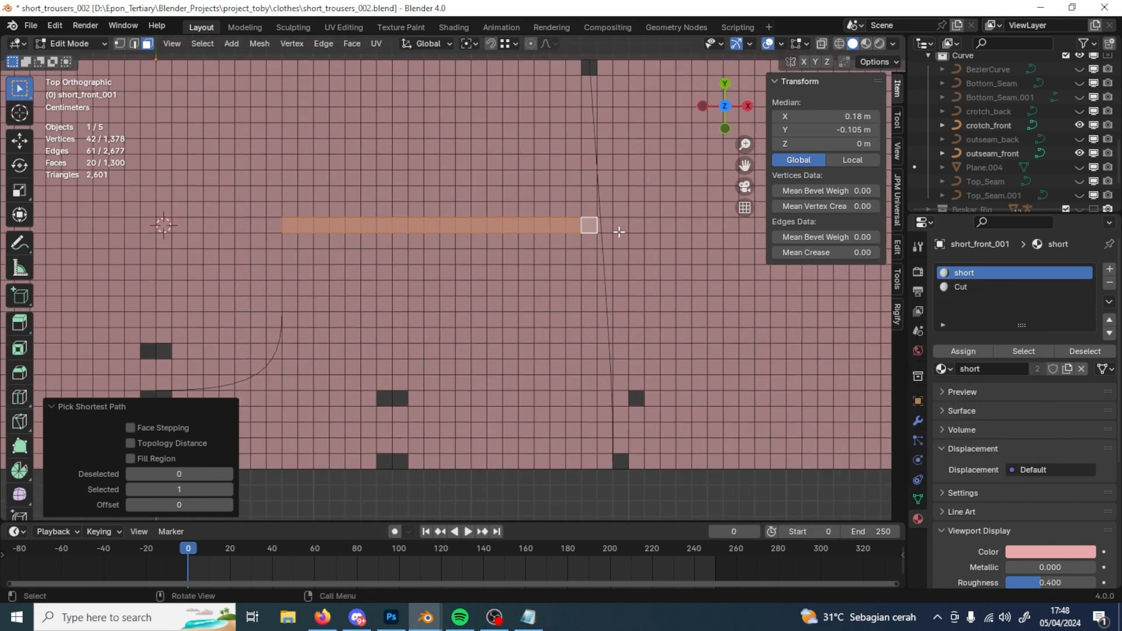
{"action": "scroll", "coordinate": [619, 232], "scroll_direction": "up", "scroll_amount": 5}
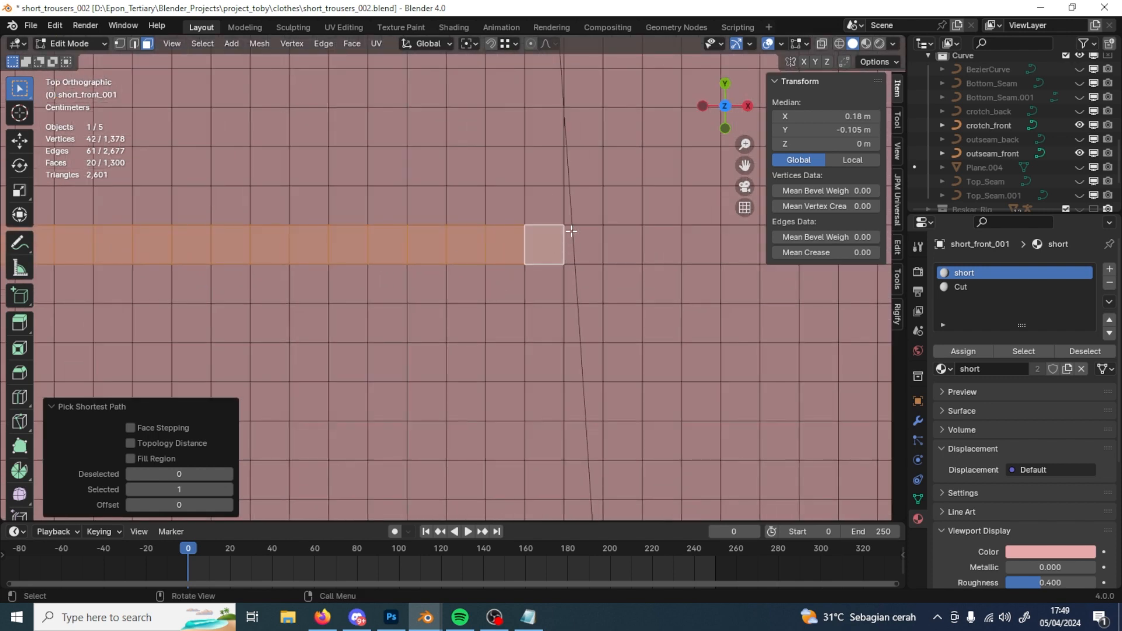
{"action": "scroll", "coordinate": [208, 244], "scroll_direction": "down", "scroll_amount": 5}
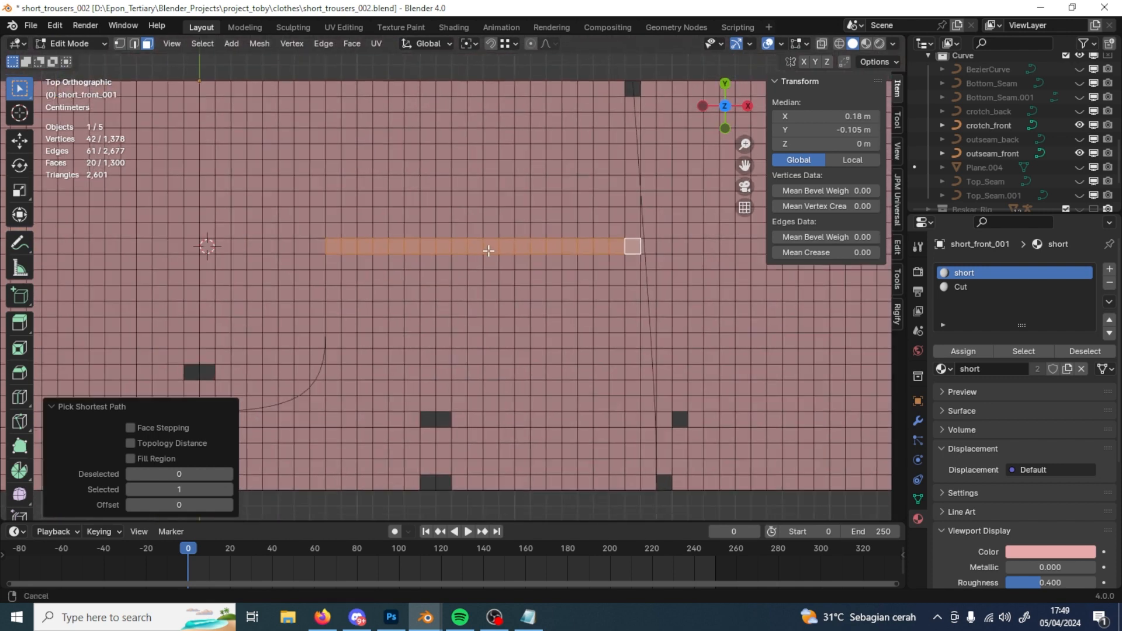
Step: Reselect the same hip-level face row and examine how its outer end lines up with the front outseam curve
{"action": "left_click", "coordinate": [405, 242]}
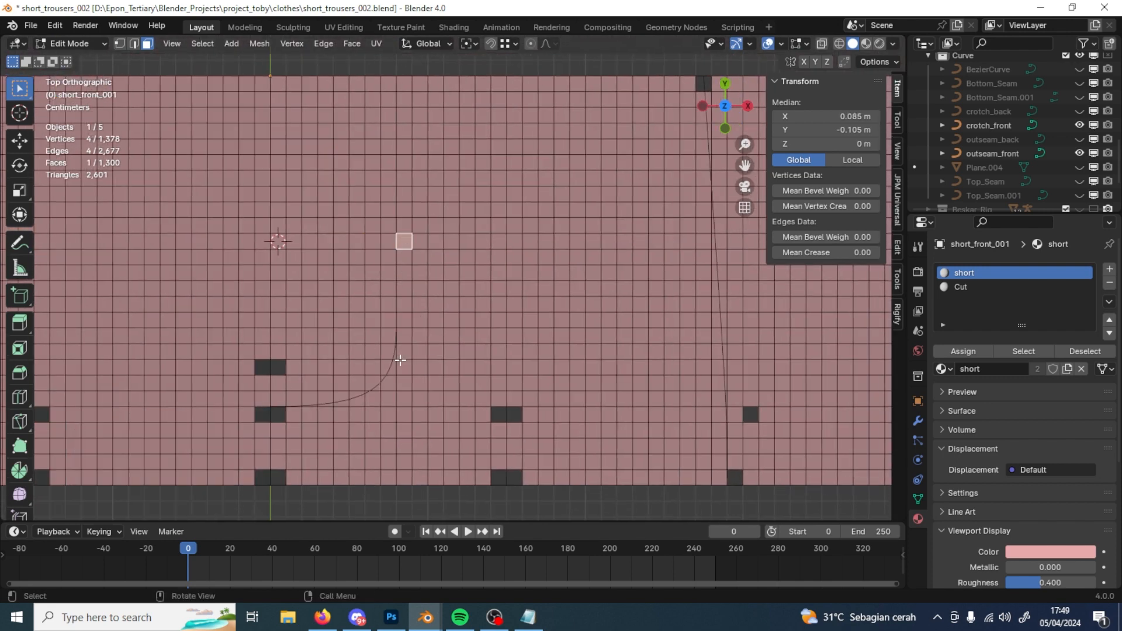
{"action": "left_click", "coordinate": [703, 242], "text": "ctrl"}
{"action": "middle_click_drag", "start_coordinate": [696, 248], "coordinate": [565, 282], "text": "shift"}
{"action": "scroll", "coordinate": [576, 285], "scroll_direction": "up", "scroll_amount": 3}
{"action": "middle_click_drag", "start_coordinate": [643, 295], "coordinate": [528, 300], "text": "shift"}
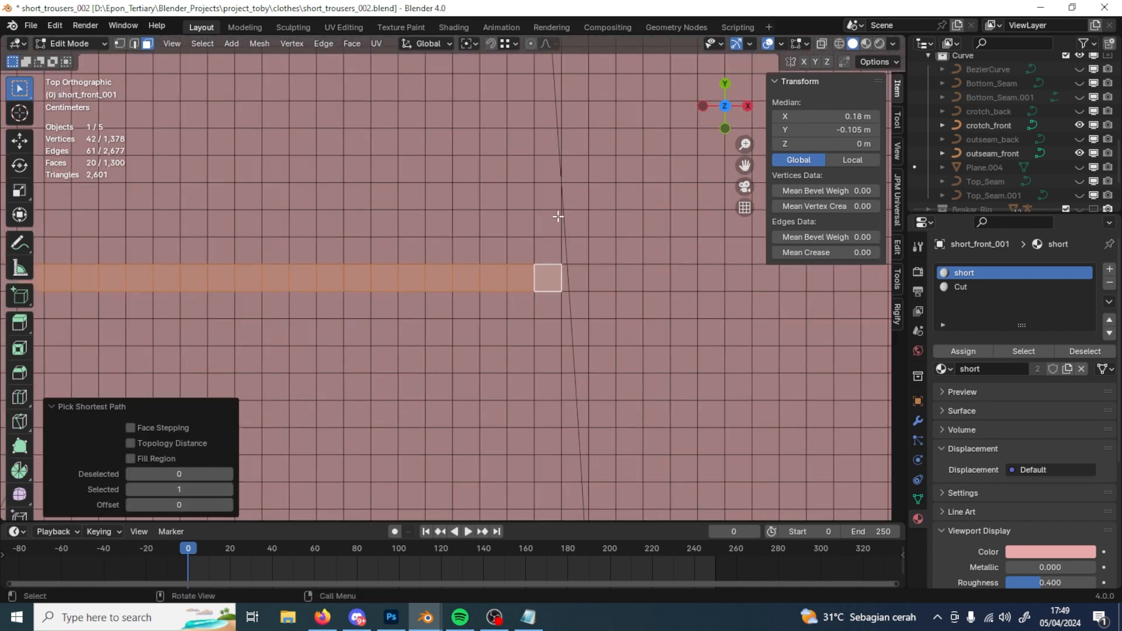
{"action": "scroll", "coordinate": [573, 283], "scroll_direction": "up", "scroll_amount": 4}
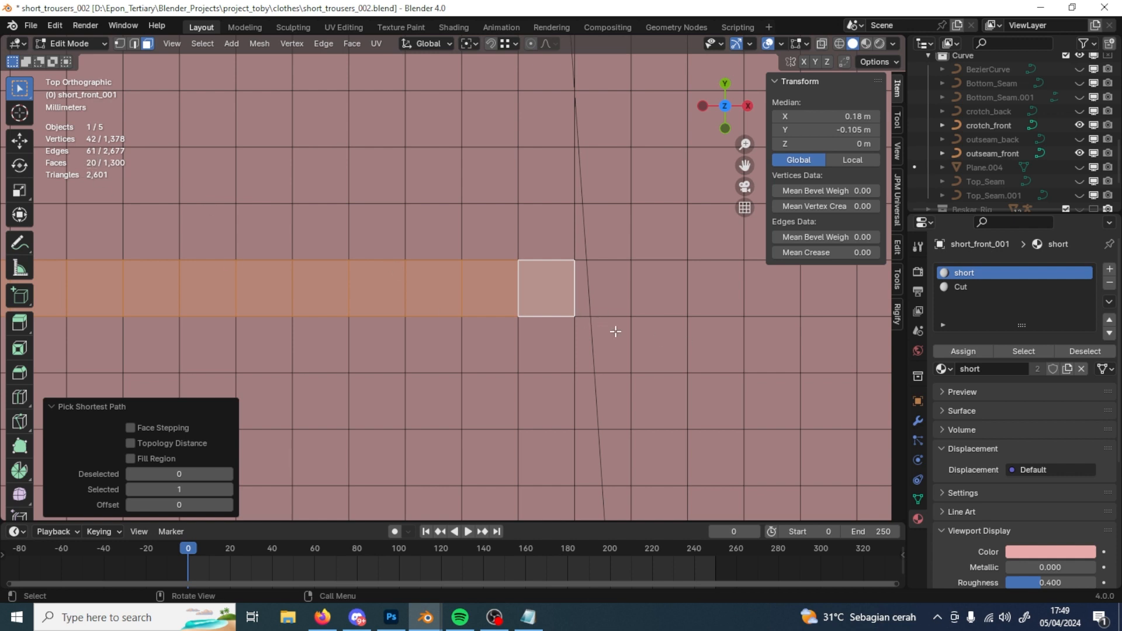
Step: Leave Edit Mode, hide the short_front_001 grid and show short_back_001 in its place
{"action": "key", "text": "Tab"}
{"action": "scroll", "coordinate": [1047, 139], "scroll_direction": "up", "scroll_amount": 5}
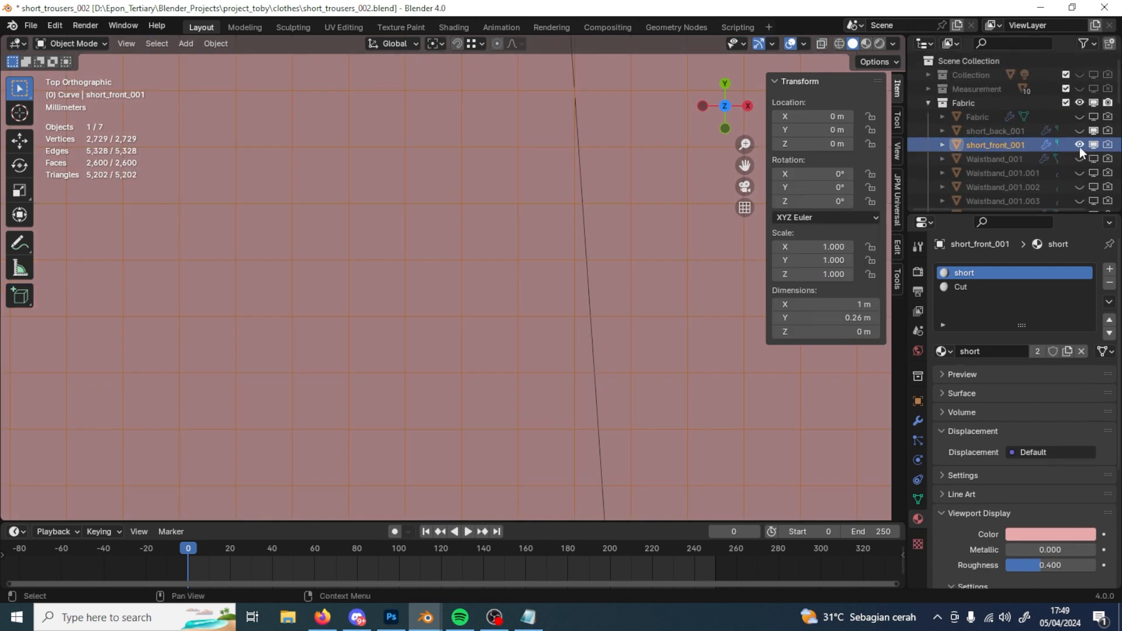
{"action": "left_click", "coordinate": [1080, 145]}
{"action": "left_click", "coordinate": [1080, 131]}
Step: Hide the crotch_front and outseam_front curves and show crotch_back and outseam_back instead
{"action": "scroll", "coordinate": [576, 305], "scroll_direction": "down", "scroll_amount": 6}
{"action": "scroll", "coordinate": [1026, 153], "scroll_direction": "down", "scroll_amount": 6}
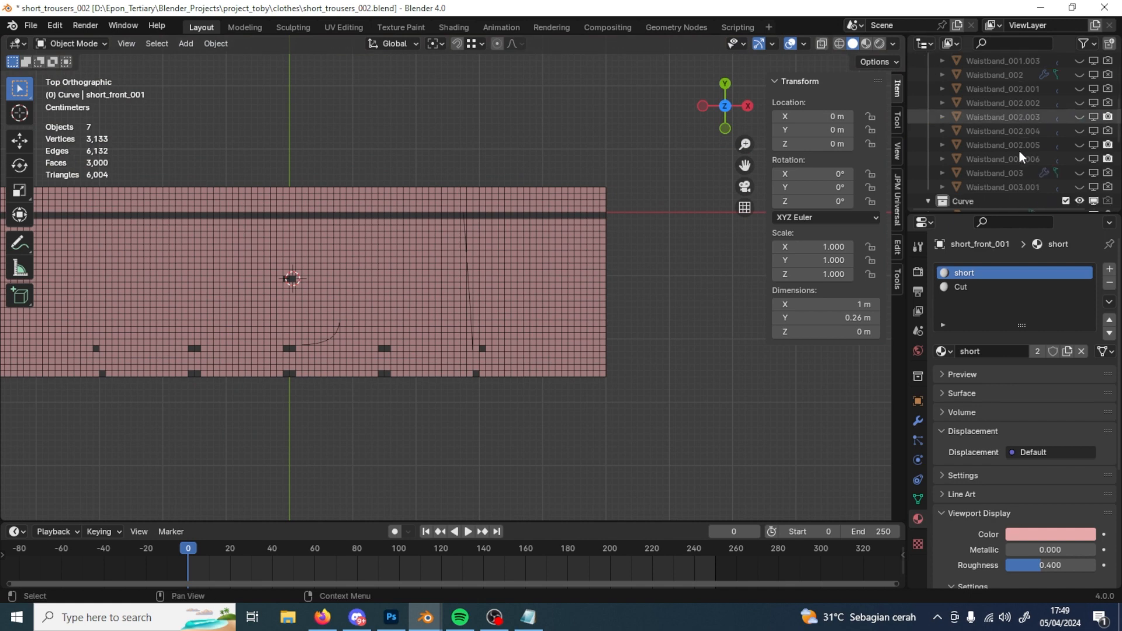
{"action": "left_click", "coordinate": [1079, 159]}
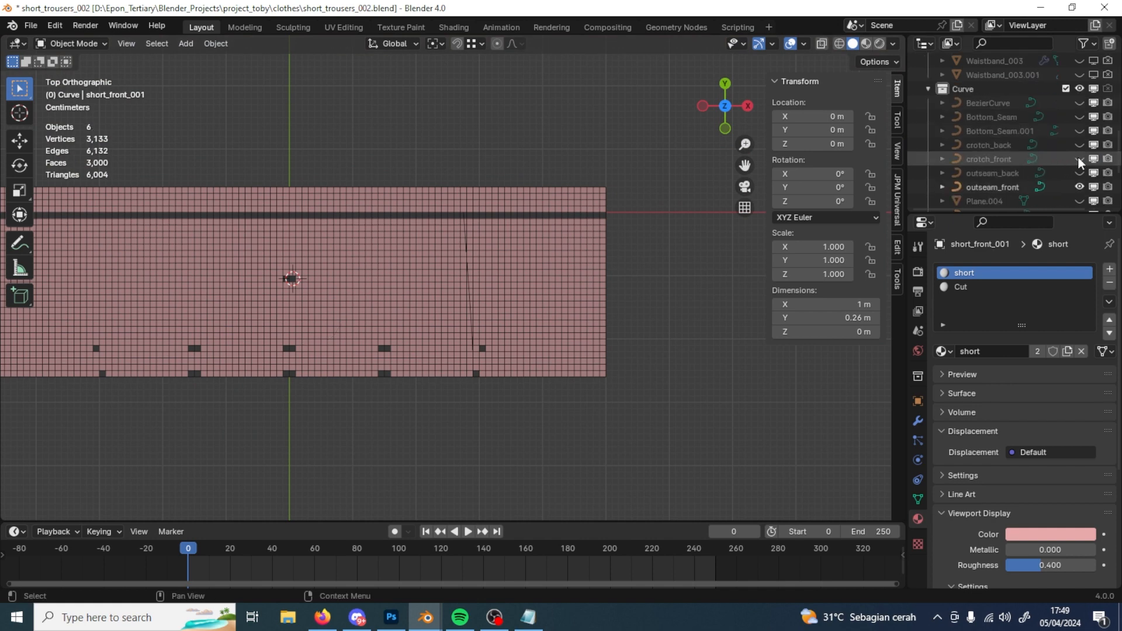
{"action": "left_click", "coordinate": [1080, 145]}
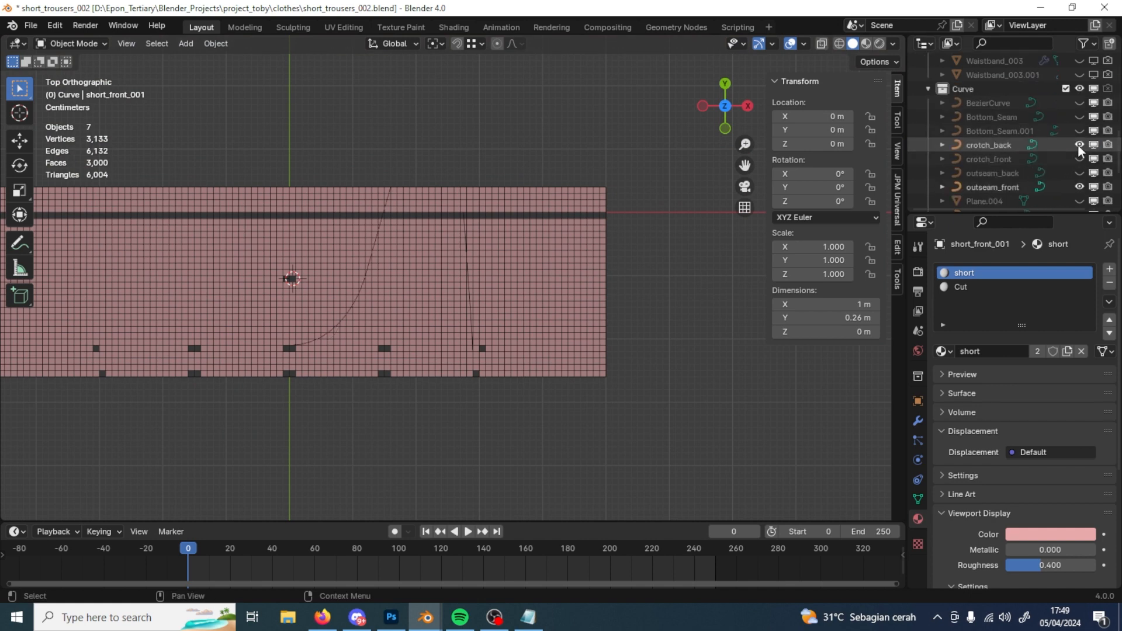
{"action": "left_click", "coordinate": [1080, 187]}
{"action": "left_click", "coordinate": [1079, 173]}
{"action": "scroll", "coordinate": [629, 298], "scroll_direction": "up", "scroll_amount": 3}
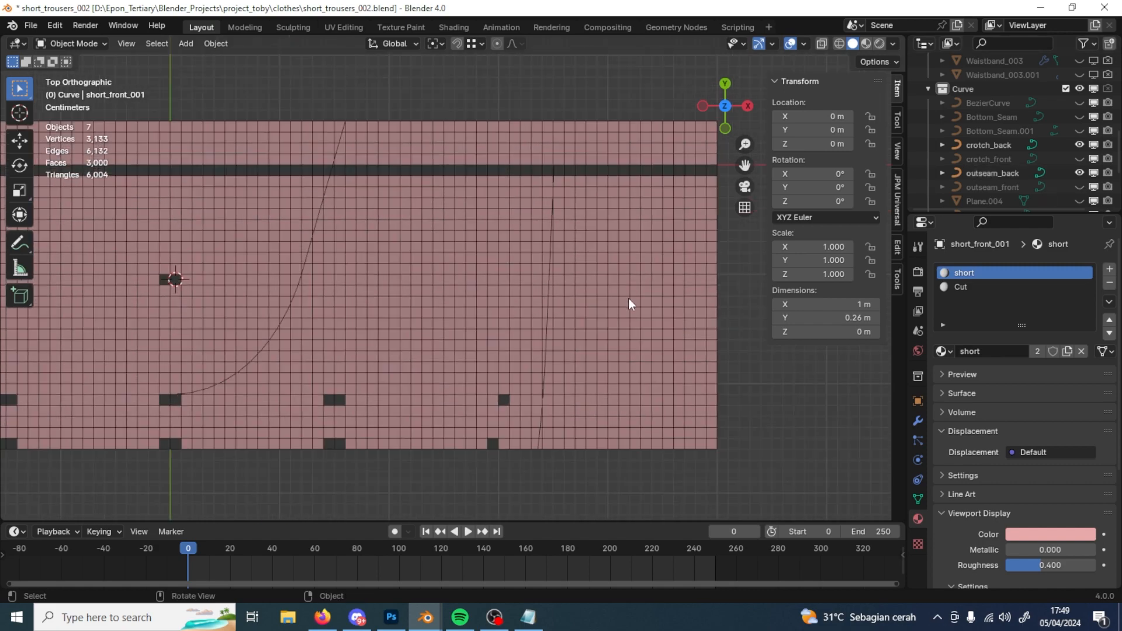
Step: Enter Edit Mode on short_back_001, try selecting the centre column down from the waist row, and undo the column selection
{"action": "left_click", "coordinate": [629, 298]}
{"action": "key", "text": "Tab"}
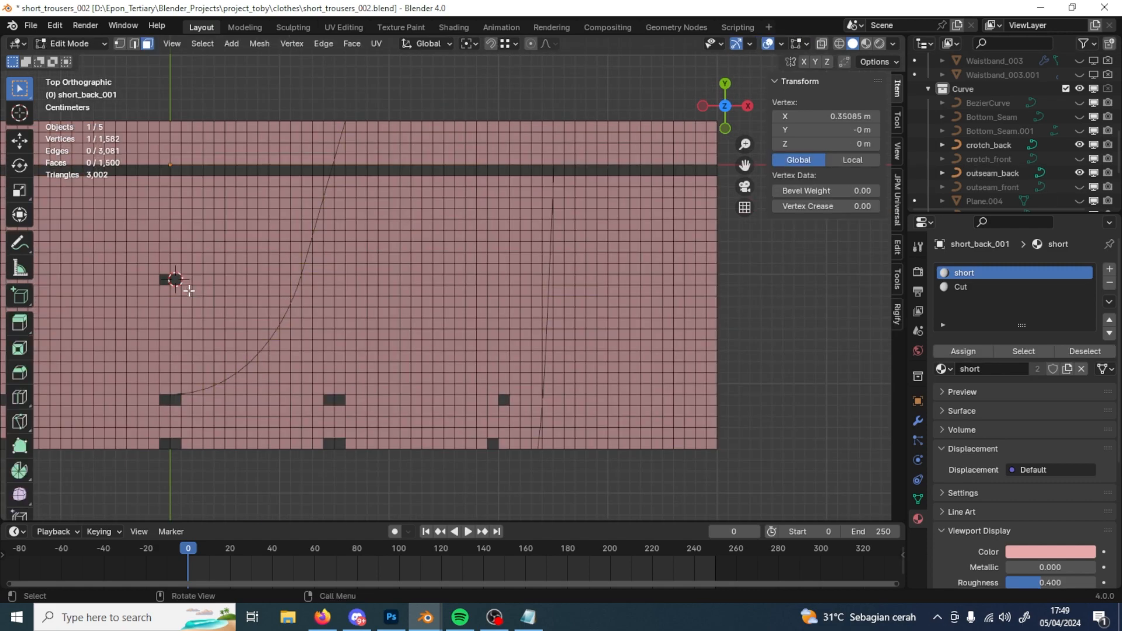
{"action": "middle_click_drag", "start_coordinate": [341, 218], "coordinate": [483, 241], "text": "shift"}
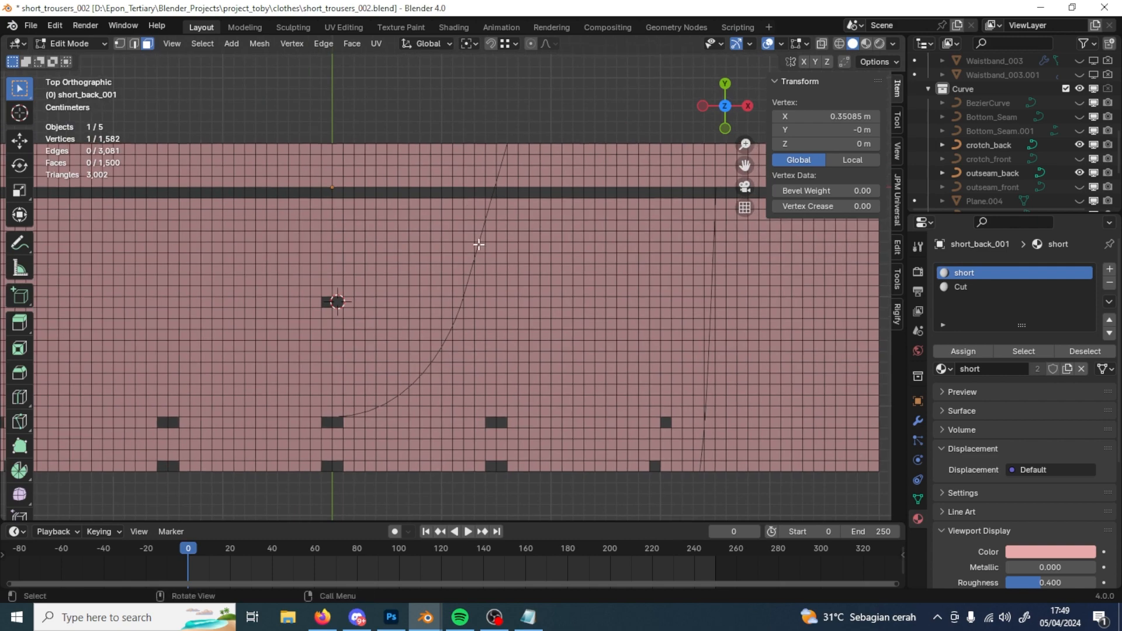
{"action": "left_click", "coordinate": [336, 193]}
{"action": "left_click", "coordinate": [339, 335], "text": "ctrl"}
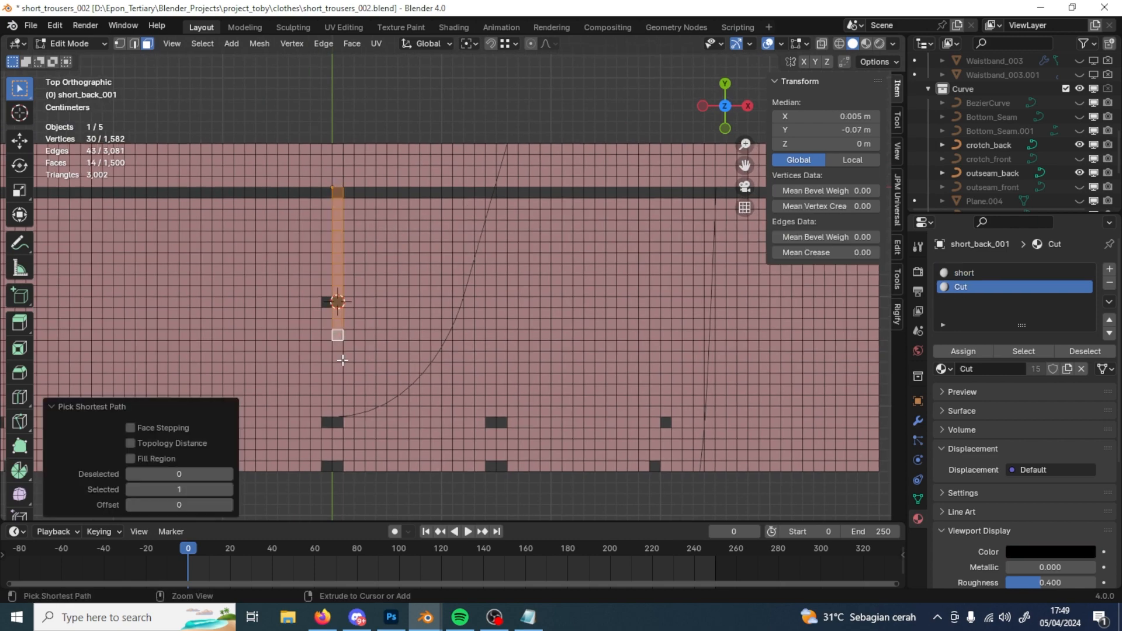
{"action": "key", "text": "ctrl+z"}
{"action": "scroll", "coordinate": [362, 297], "scroll_direction": "up", "scroll_amount": 1}
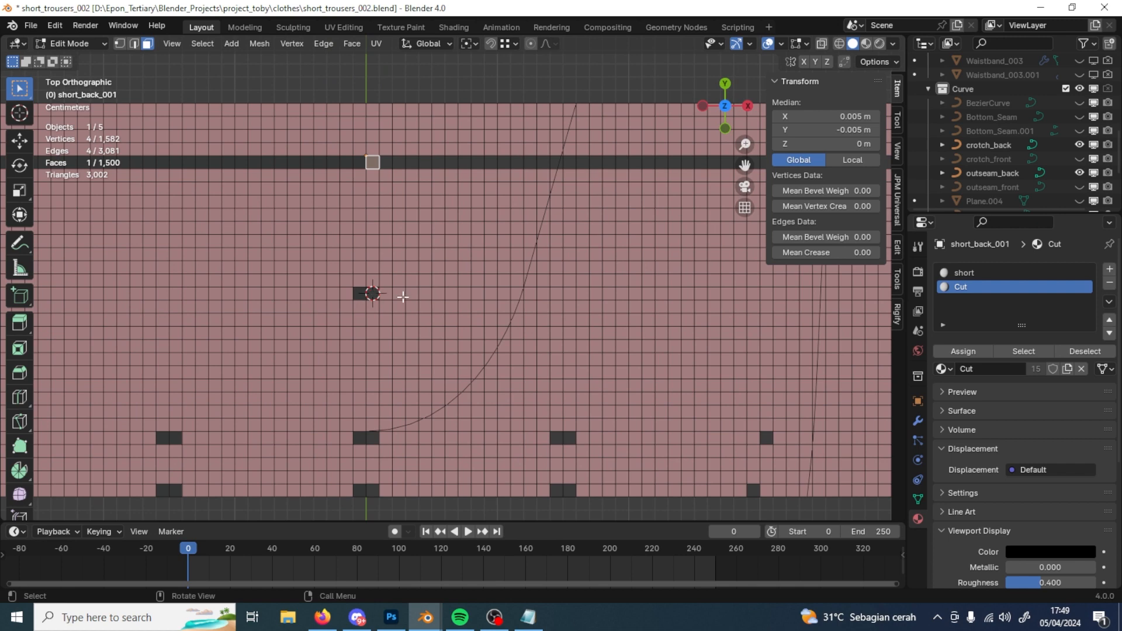
Step: Inspect the 23-face hip row between the back curves, select the vertex where it meets the crotch curve, and leave Edit Mode
{"action": "middle_click_drag", "start_coordinate": [587, 207], "coordinate": [524, 216], "text": "shift"}
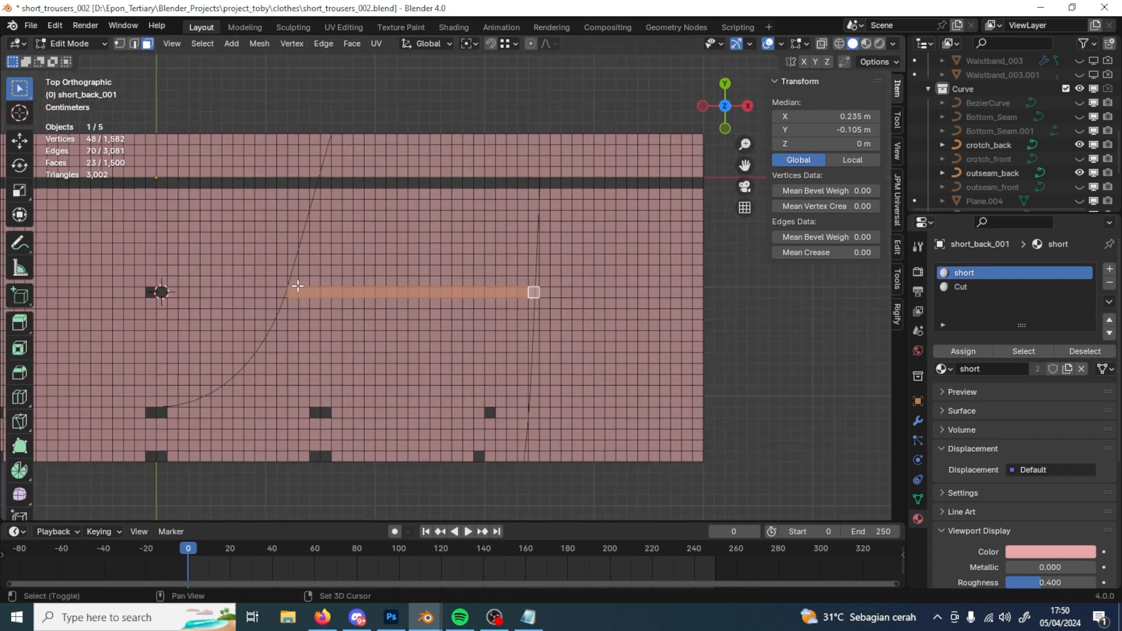
{"action": "middle_click_drag", "start_coordinate": [296, 284], "coordinate": [294, 274], "text": "shift"}
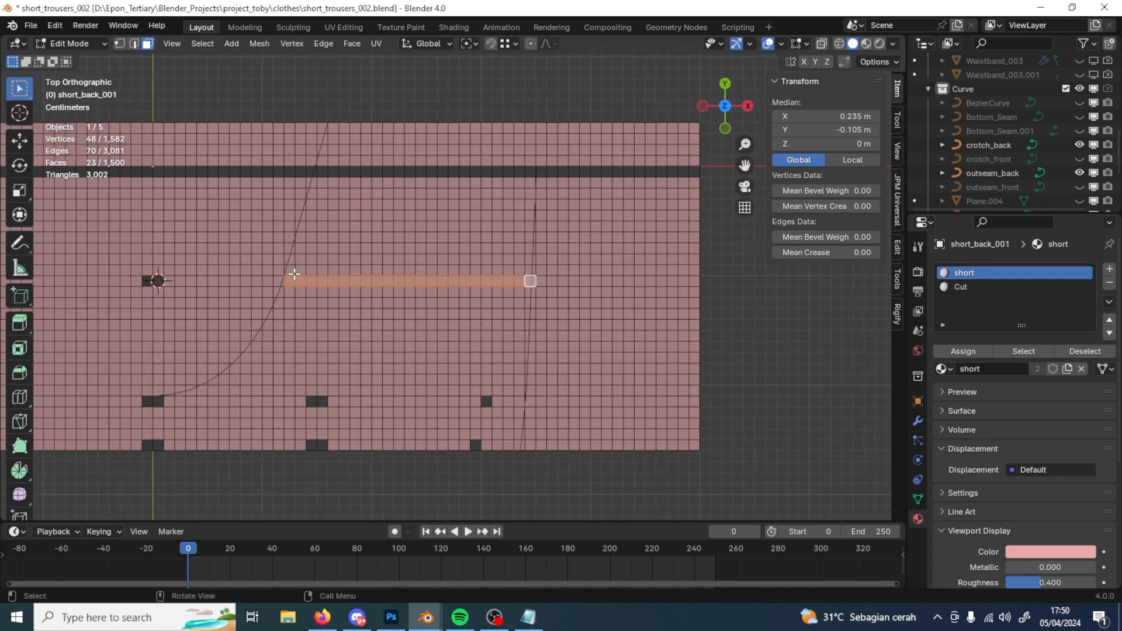
{"action": "scroll", "coordinate": [294, 274], "scroll_direction": "up", "scroll_amount": 1}
{"action": "key", "text": "1"}
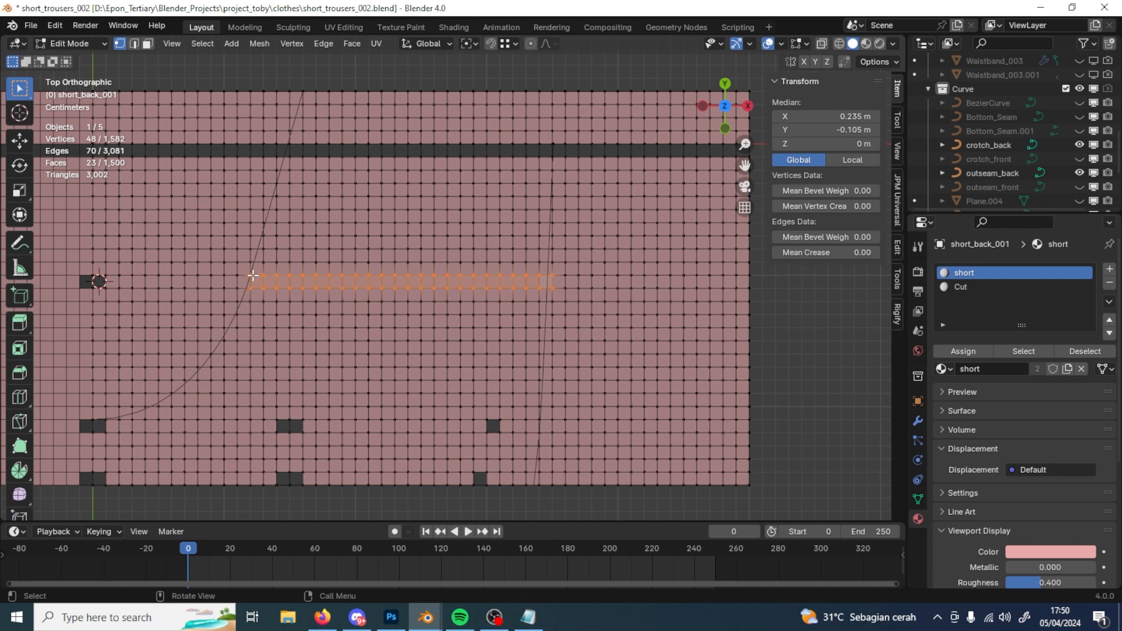
{"action": "left_click", "coordinate": [254, 275]}
{"action": "key", "text": "Tab"}
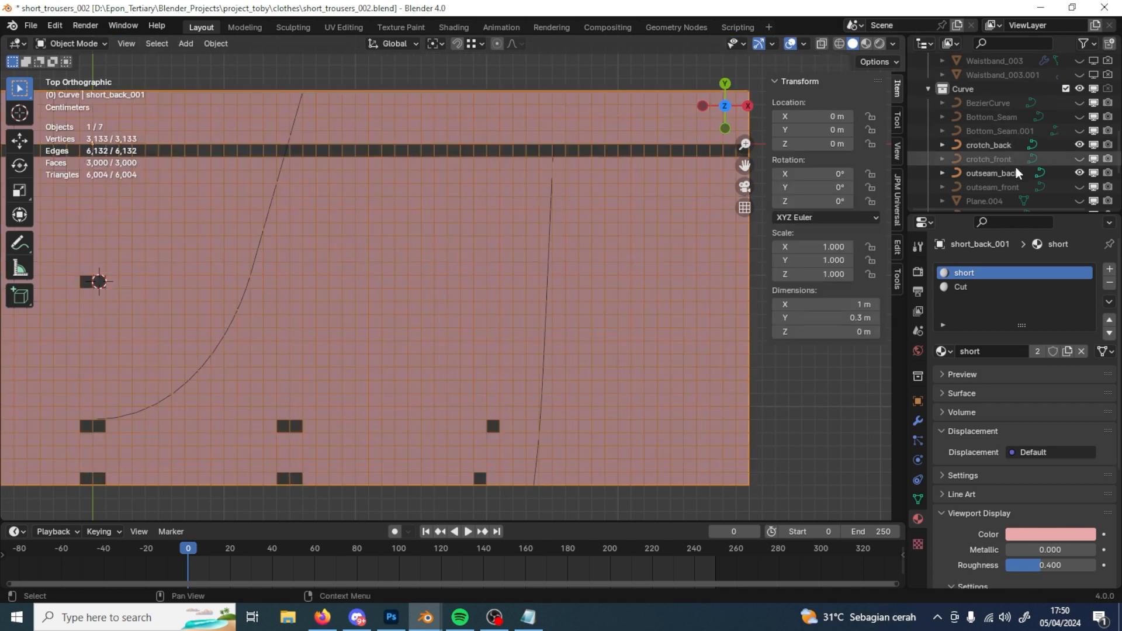
Step: Show the right-angle guide Plane.004, duplicate it in place and hide the original
{"action": "scroll", "coordinate": [1012, 176], "scroll_direction": "down", "scroll_amount": 2}
{"action": "left_click", "coordinate": [1079, 173]}
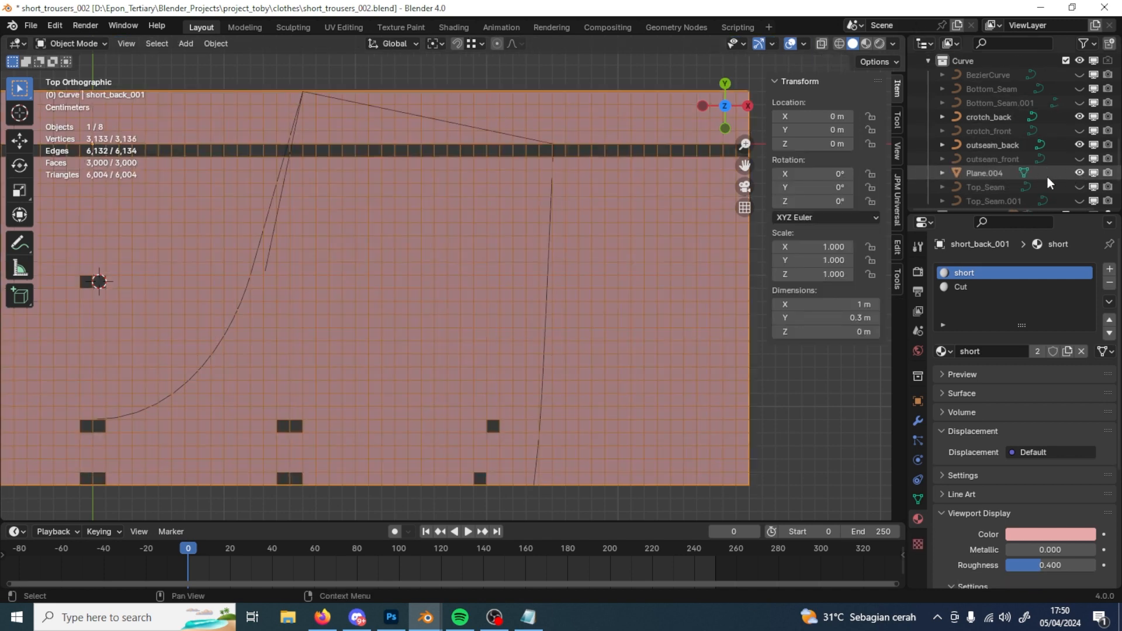
{"action": "left_click", "coordinate": [978, 171]}
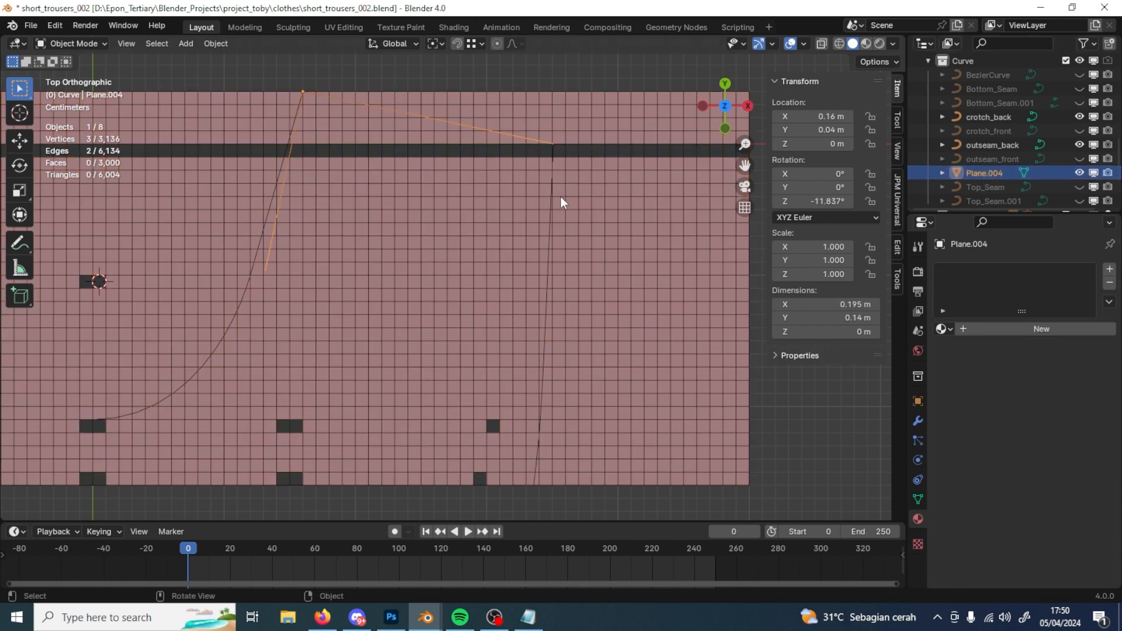
{"action": "key", "text": "shift+d"}
{"action": "key", "text": "Escape"}
{"action": "left_click", "coordinate": [1079, 173]}
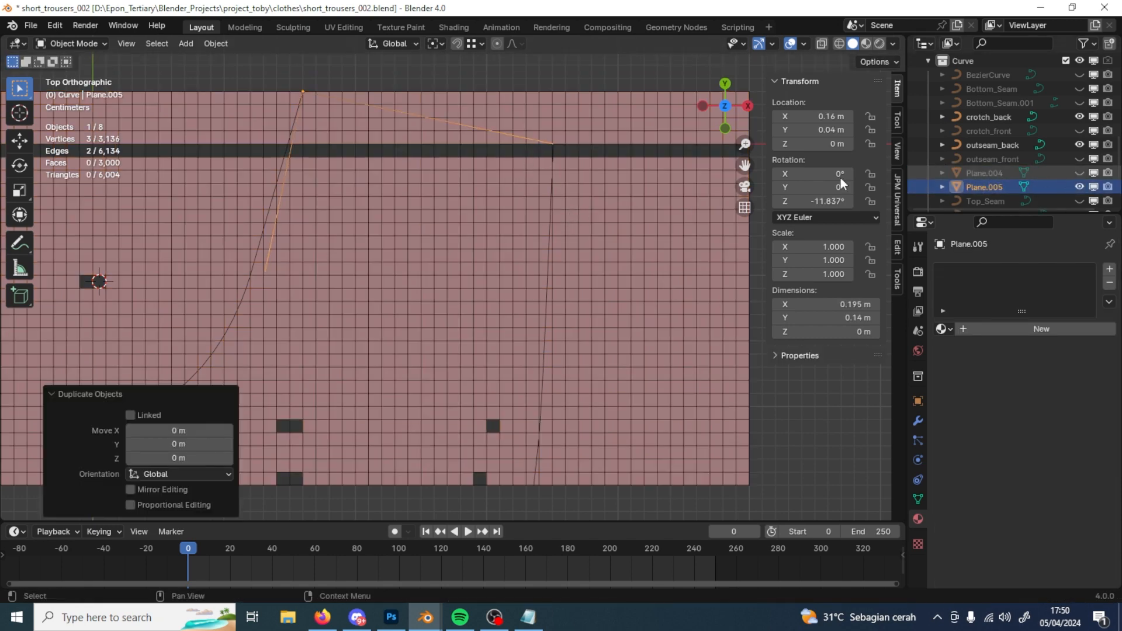
Step: Enter Edit Mode on the duplicated guide, activate the Move tool and set the transform orientation to Normal
{"action": "key", "text": "Tab"}
{"action": "left_click", "coordinate": [22, 142]}
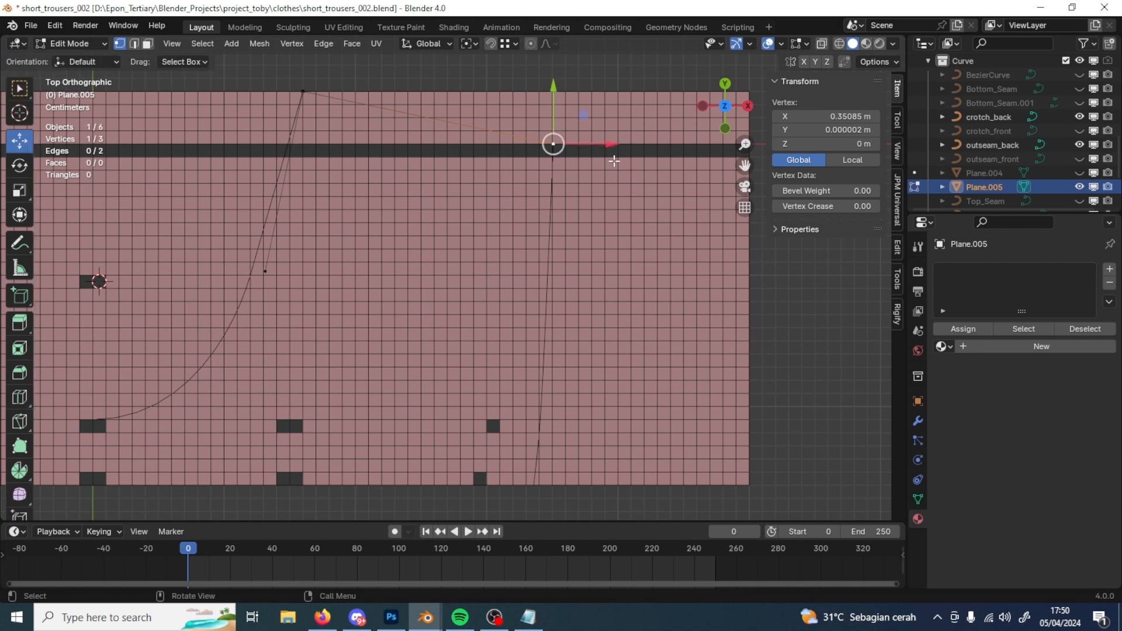
{"action": "left_click", "coordinate": [428, 43]}
{"action": "left_click", "coordinate": [430, 117]}
Step: Lengthen the guide's long arm by moving its outer end vertex 2.5 cm outward along the normal, and leave Edit Mode
{"action": "left_click_drag", "start_coordinate": [607, 154], "coordinate": [593, 151]}
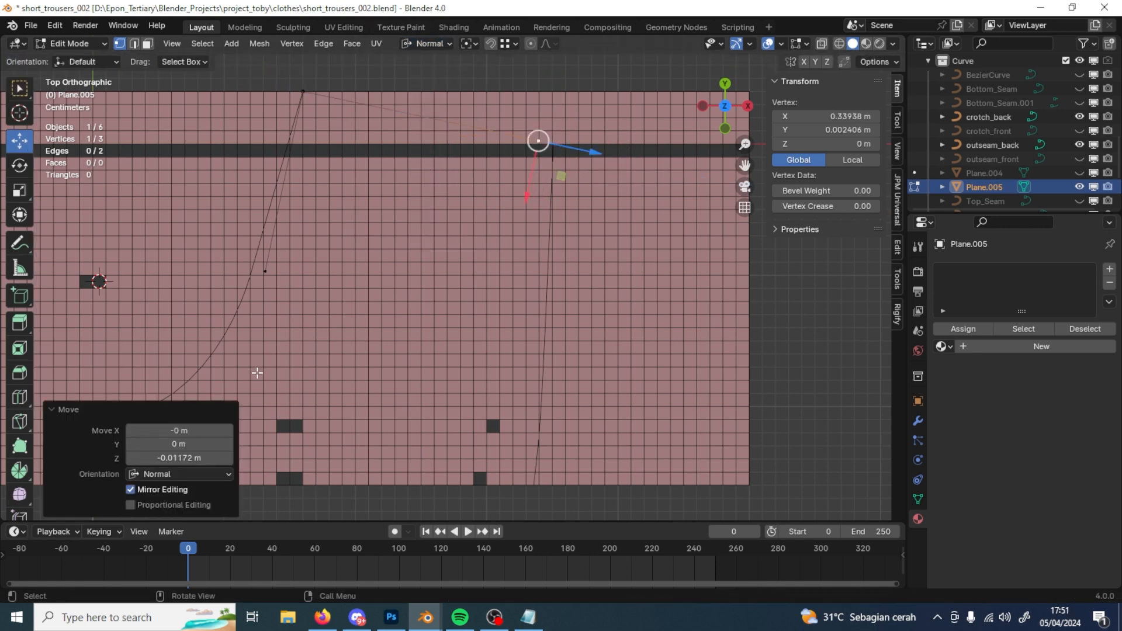
{"action": "key", "text": "ctrl+z"}
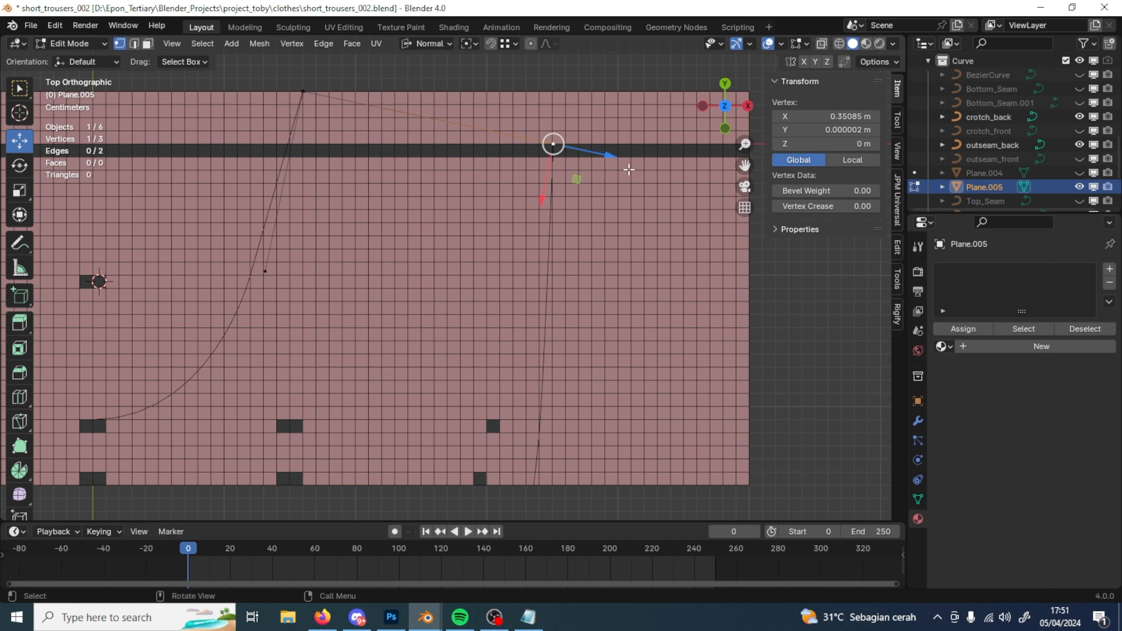
{"action": "left_click_drag", "start_coordinate": [610, 156], "coordinate": [621, 157]}
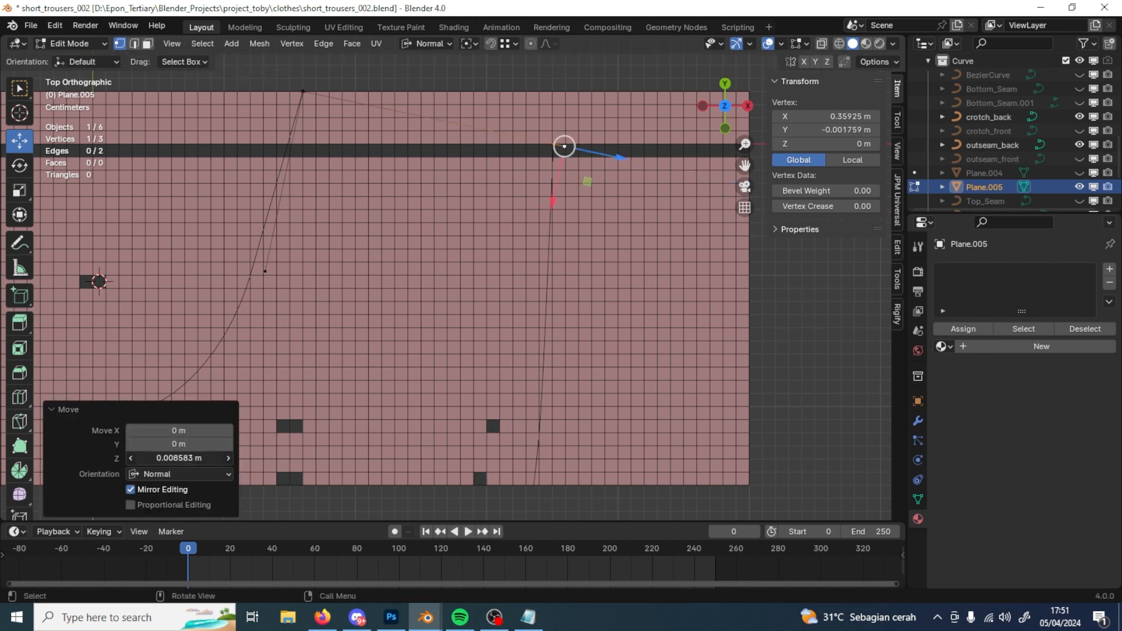
{"action": "left_click", "coordinate": [211, 455]}
{"action": "type", "text": "2.5cm"}
{"action": "key", "text": "Return"}
{"action": "key", "text": "Tab"}
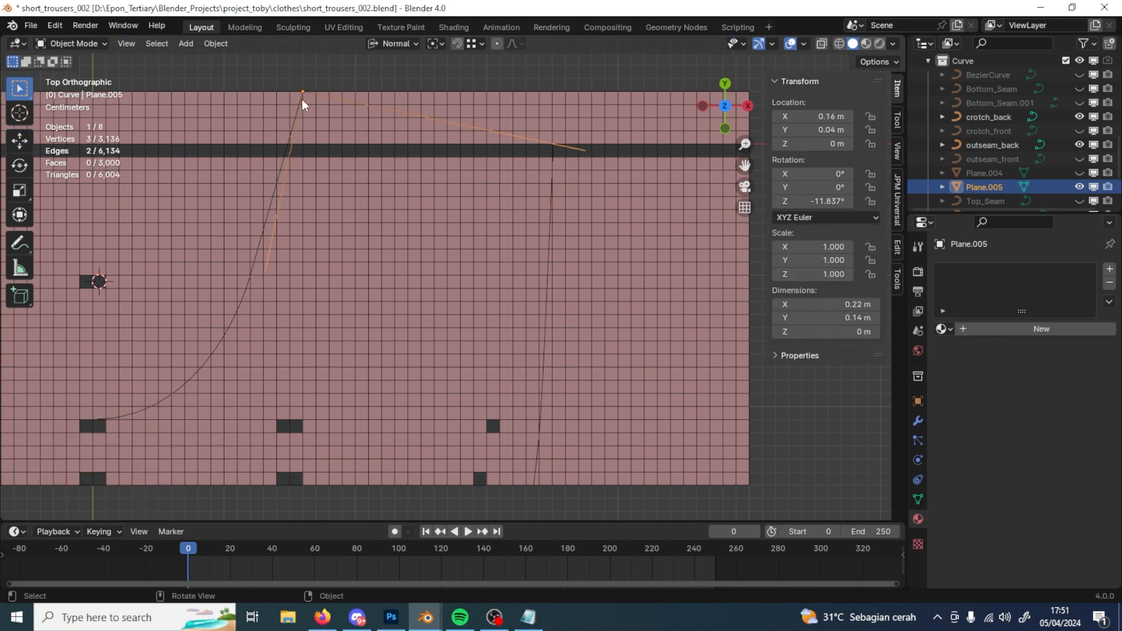
Step: Move the duplicated guide about -0.041 m in X and -0.146 m in Y, placing its corner on the back crotch curve at hip level
{"action": "key", "text": "g"}
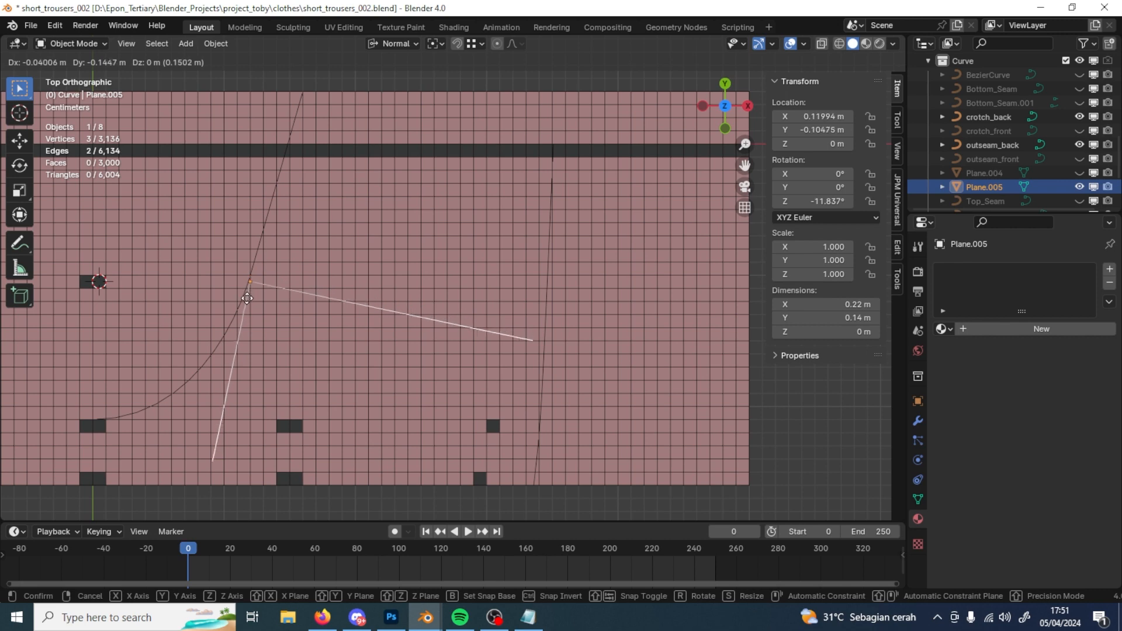
{"action": "left_click", "coordinate": [245, 299]}
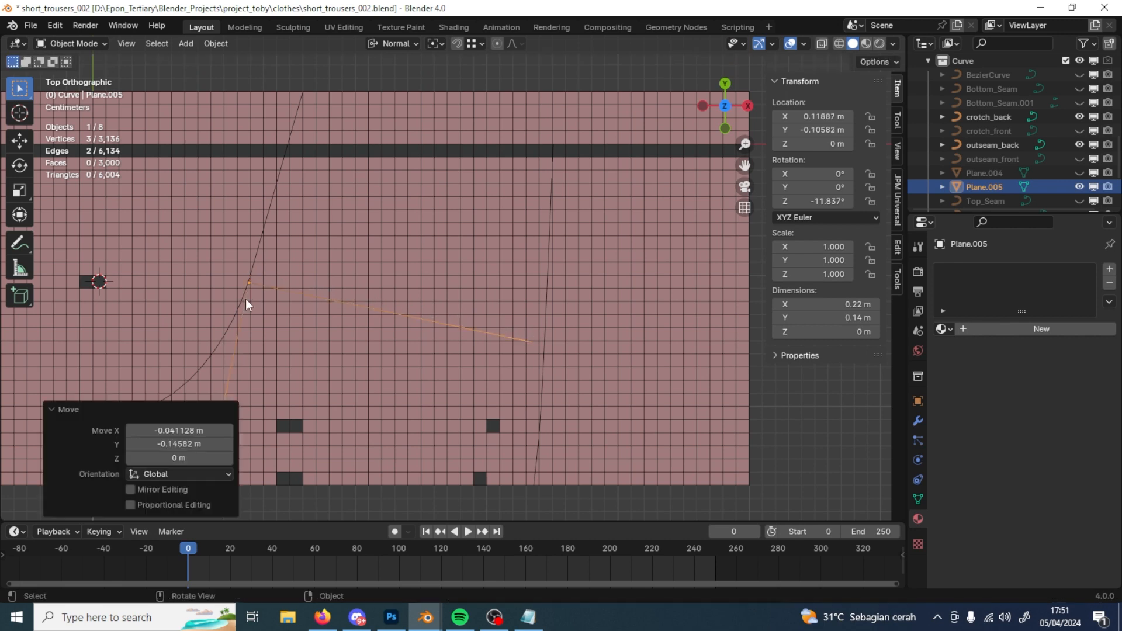
{"action": "scroll", "coordinate": [325, 289], "scroll_direction": "up", "scroll_amount": 2}
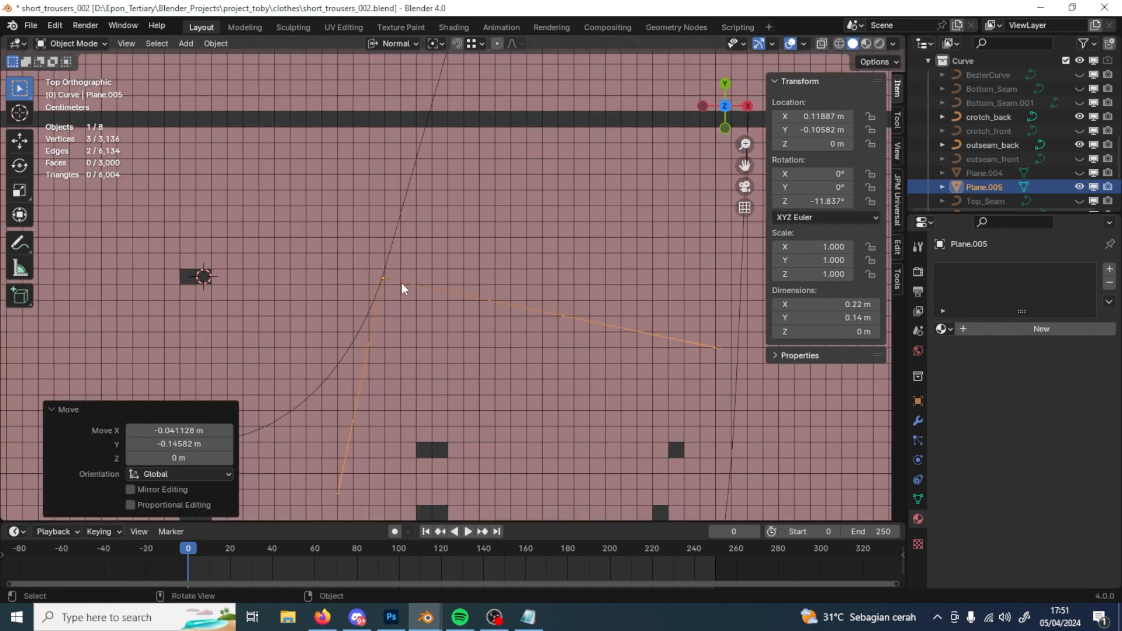
Step: Nudge the duplicated guide about -0.00075 m in X so its corner sits exactly on the back crotch curve
{"action": "scroll", "coordinate": [401, 287], "scroll_direction": "up", "scroll_amount": 3}
{"action": "key", "text": "g"}
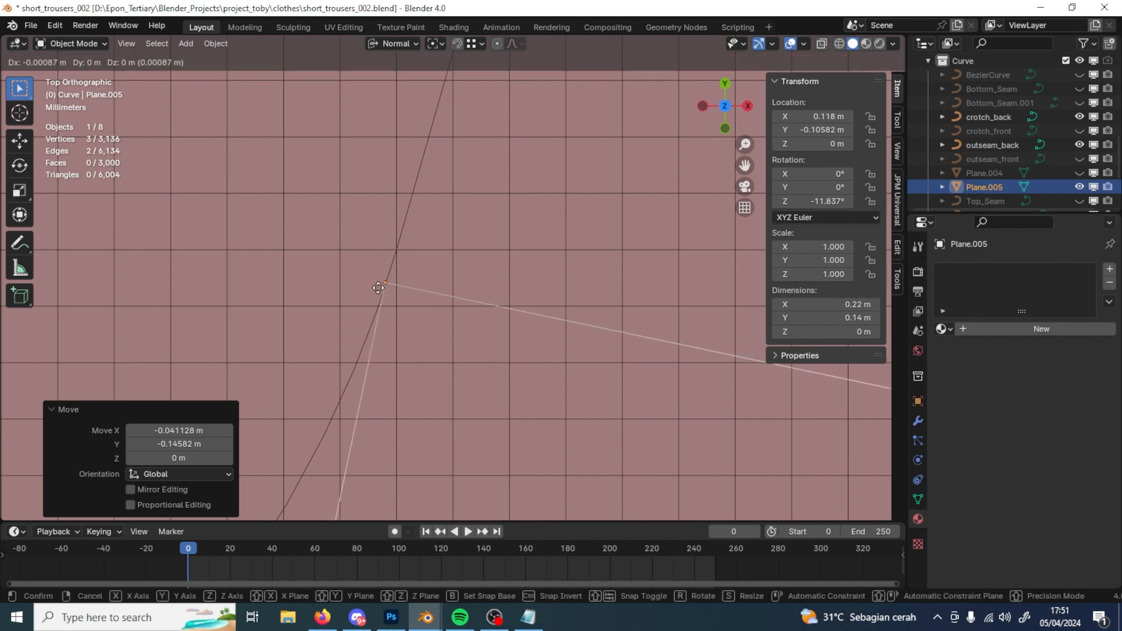
{"action": "left_click", "coordinate": [380, 288]}
{"action": "scroll", "coordinate": [492, 317], "scroll_direction": "down", "scroll_amount": 4}
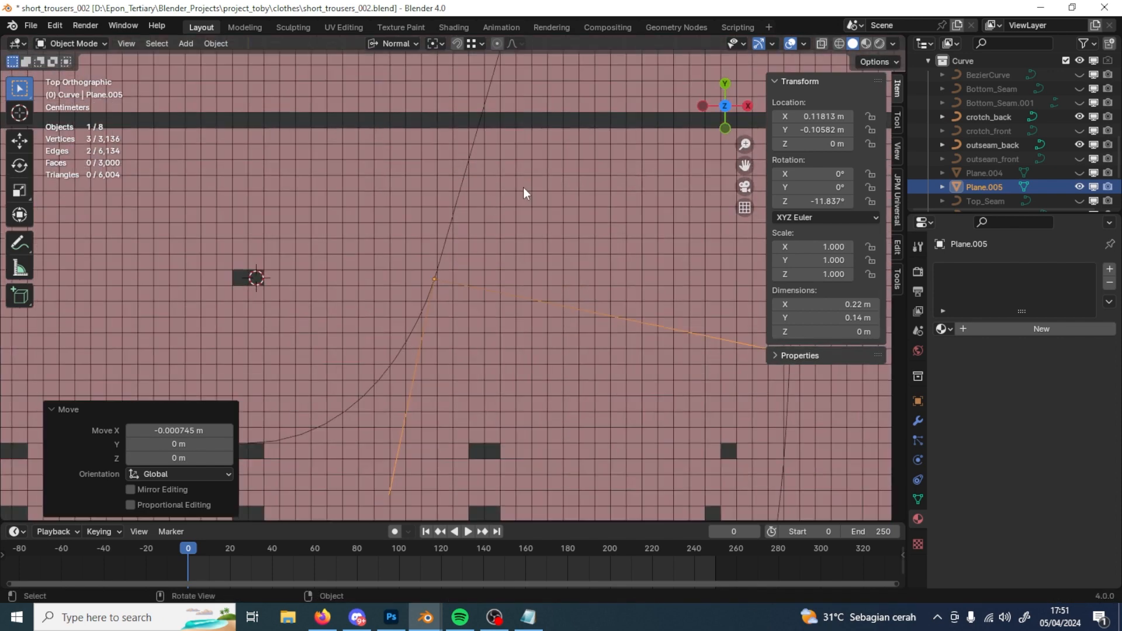
{"action": "middle_click_drag", "start_coordinate": [532, 76], "coordinate": [385, 110], "text": "shift"}
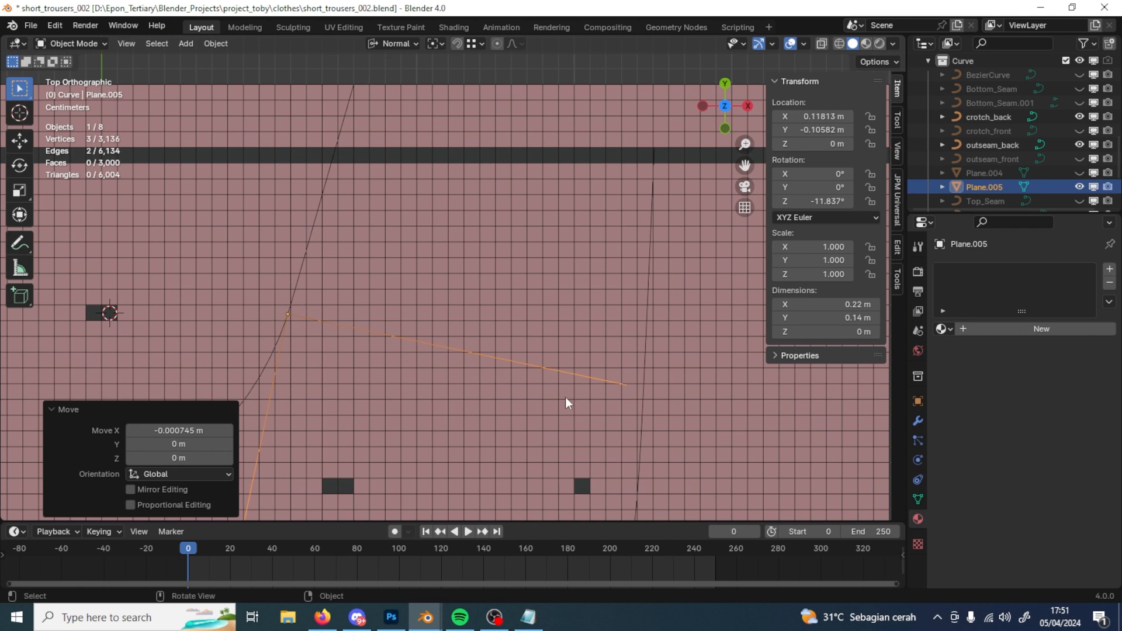
{"action": "middle_click_drag", "start_coordinate": [566, 404], "coordinate": [445, 340], "text": "shift"}
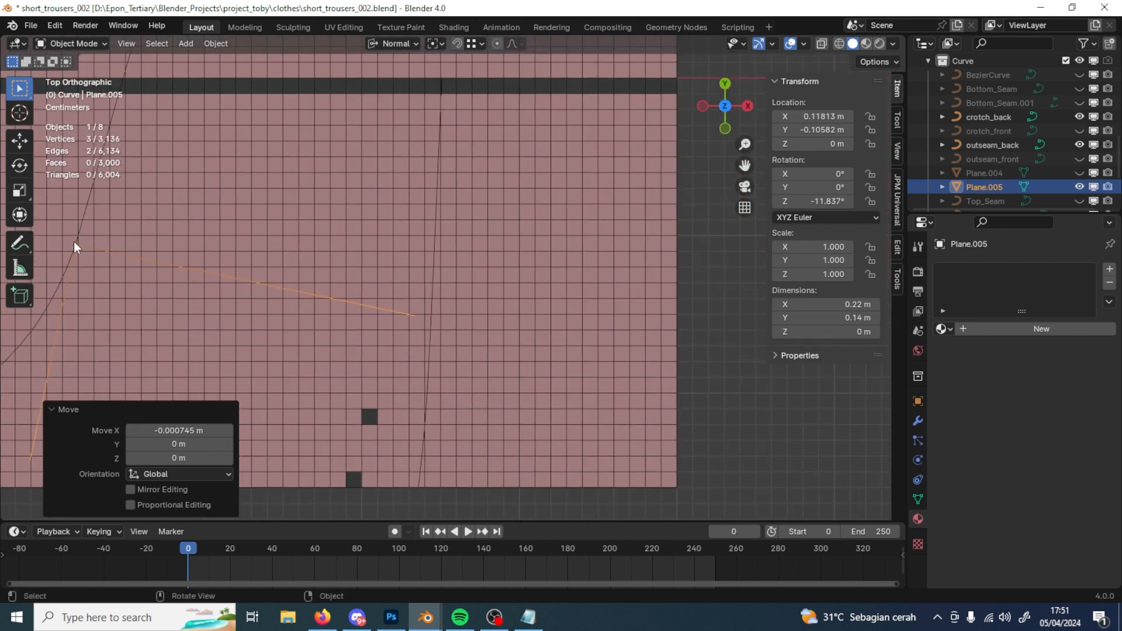
Step: Try lengthening the guide's long arm by moving its outer end vertex 1 cm outward along the normal
{"action": "scroll", "coordinate": [455, 330], "scroll_direction": "up", "scroll_amount": 5}
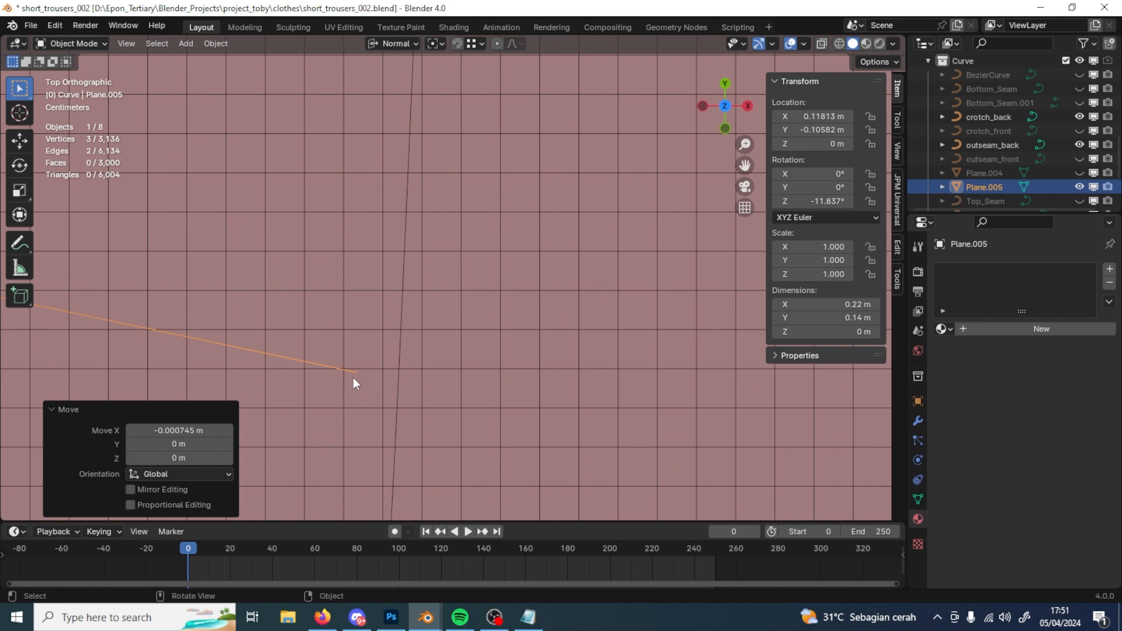
{"action": "key", "text": "Tab"}
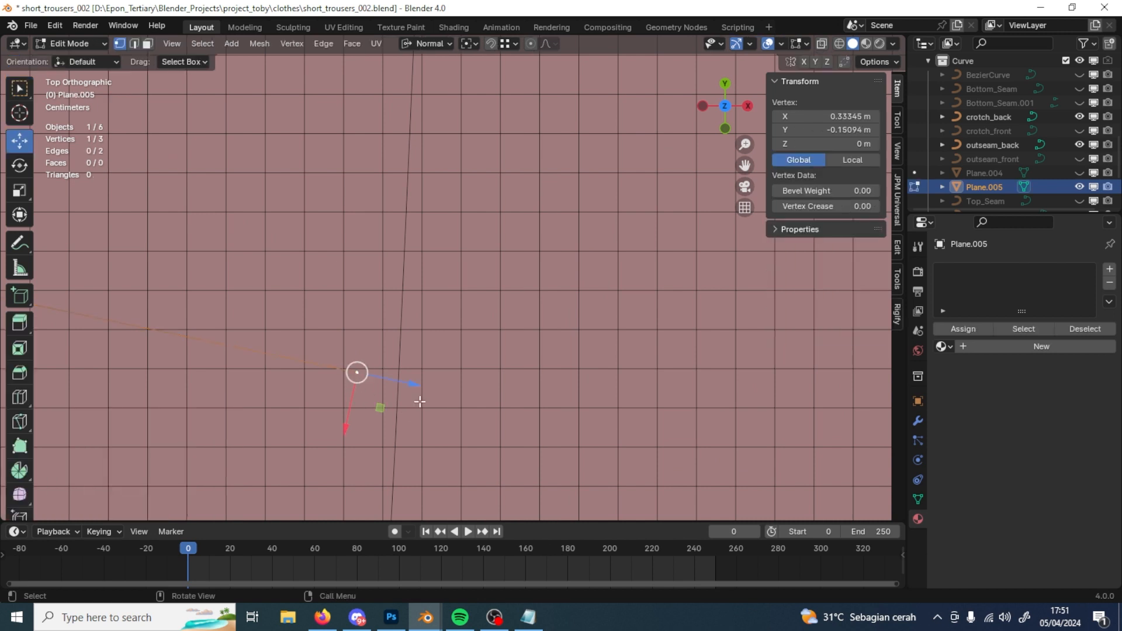
{"action": "left_click_drag", "start_coordinate": [414, 387], "coordinate": [454, 404]}
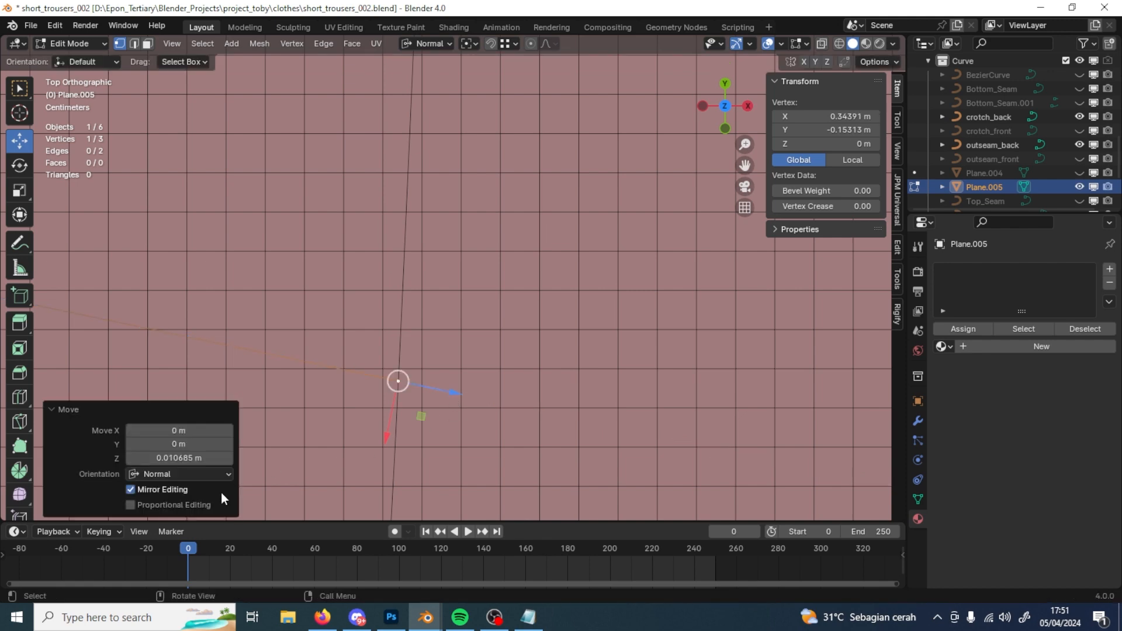
{"action": "left_click", "coordinate": [213, 457]}
{"action": "type", "text": "1cm"}
{"action": "key", "text": "Return"}
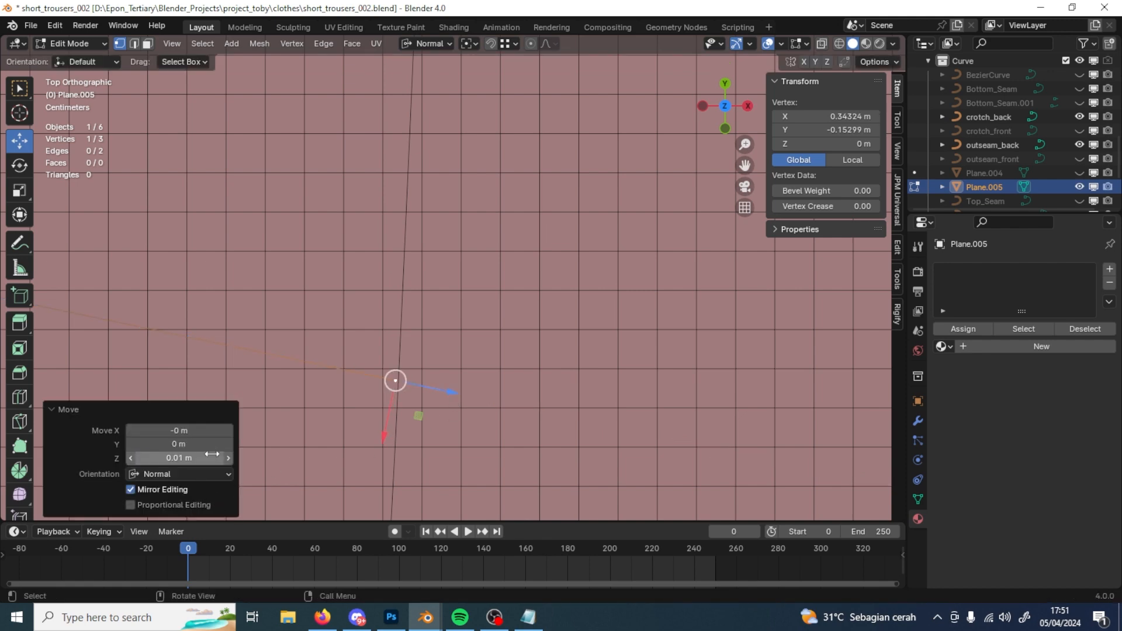
{"action": "scroll", "coordinate": [569, 325], "scroll_direction": "down", "scroll_amount": 4}
{"action": "key", "text": "Tab"}
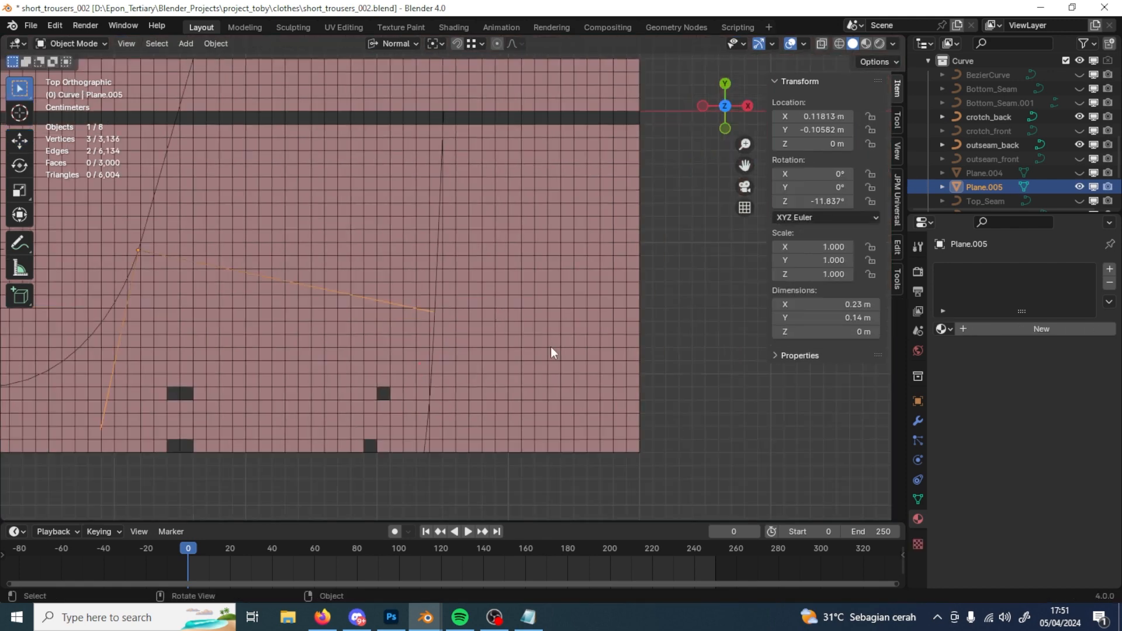
{"action": "key", "text": "Tab"}
{"action": "key", "text": "Tab"}
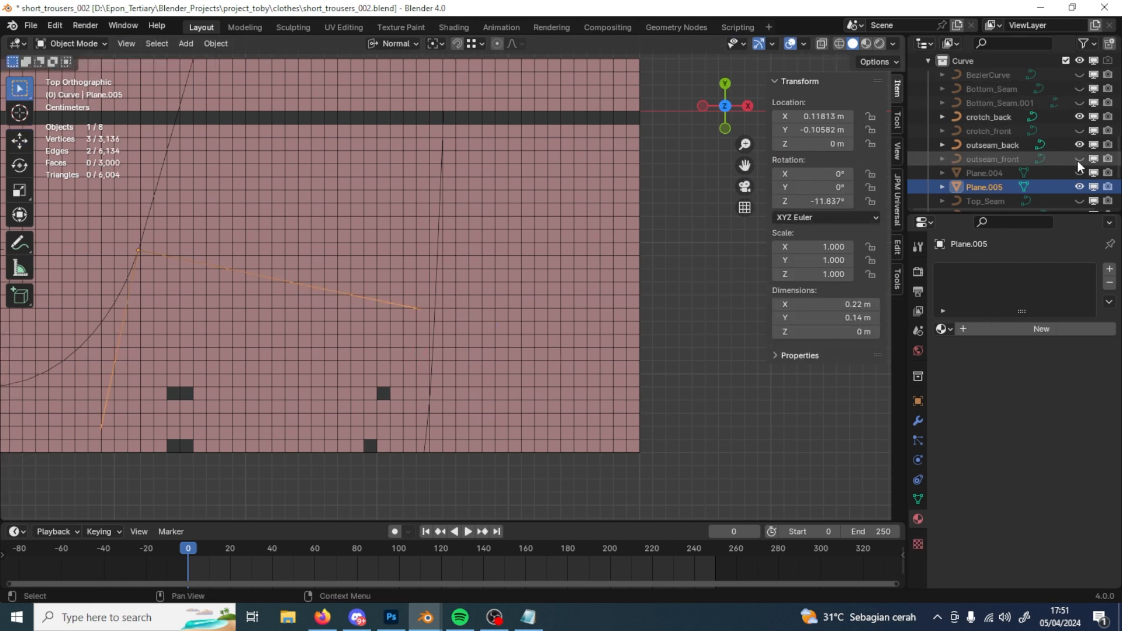
Step: Measure the hip width on short_front_001 by selecting a row of 22 faces from the front crotch curve past the front outseam
{"action": "scroll", "coordinate": [1078, 164], "scroll_direction": "up", "scroll_amount": 10}
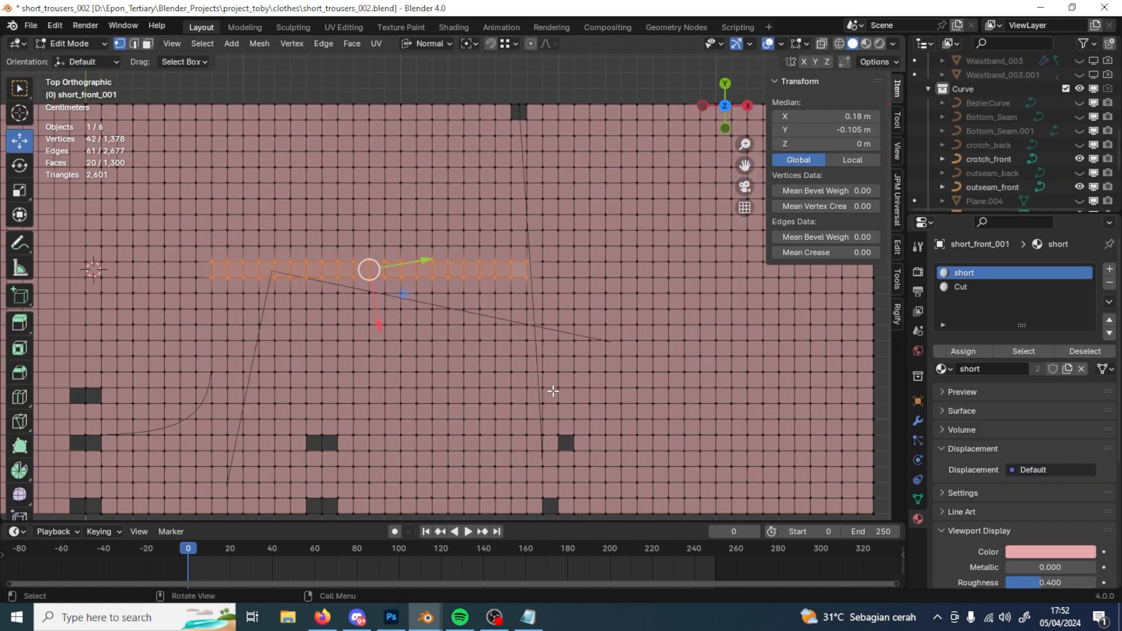
{"action": "scroll", "coordinate": [176, 326], "scroll_direction": "up", "scroll_amount": 1}
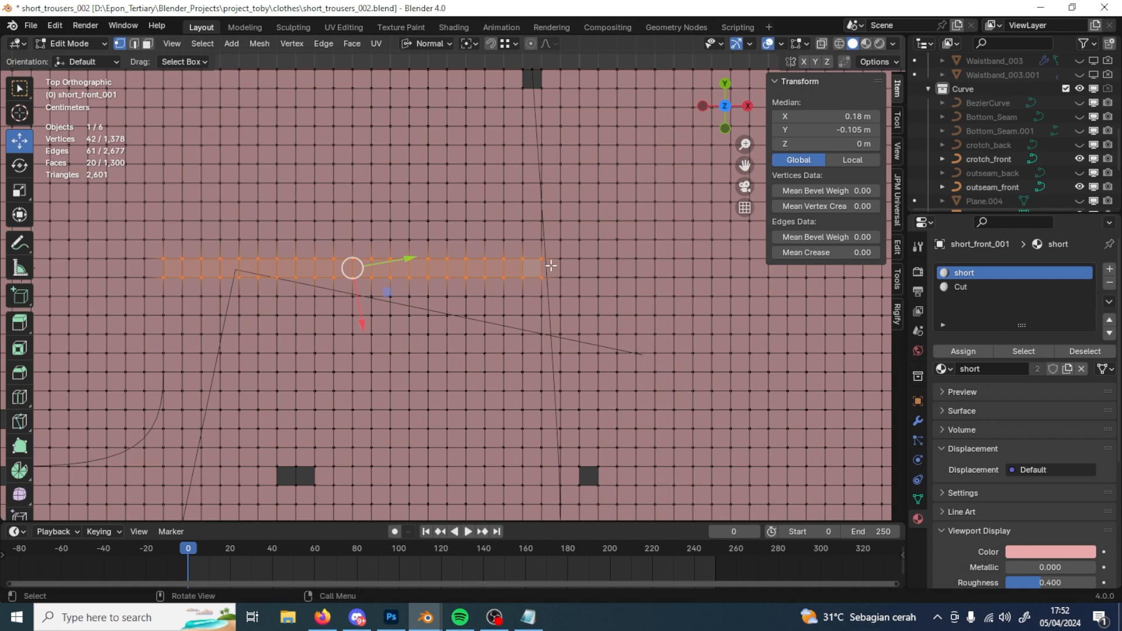
{"action": "scroll", "coordinate": [585, 275], "scroll_direction": "up", "scroll_amount": 4}
{"action": "scroll", "coordinate": [644, 261], "scroll_direction": "down", "scroll_amount": 3}
{"action": "middle_click_drag", "start_coordinate": [609, 273], "coordinate": [501, 276], "text": "shift"}
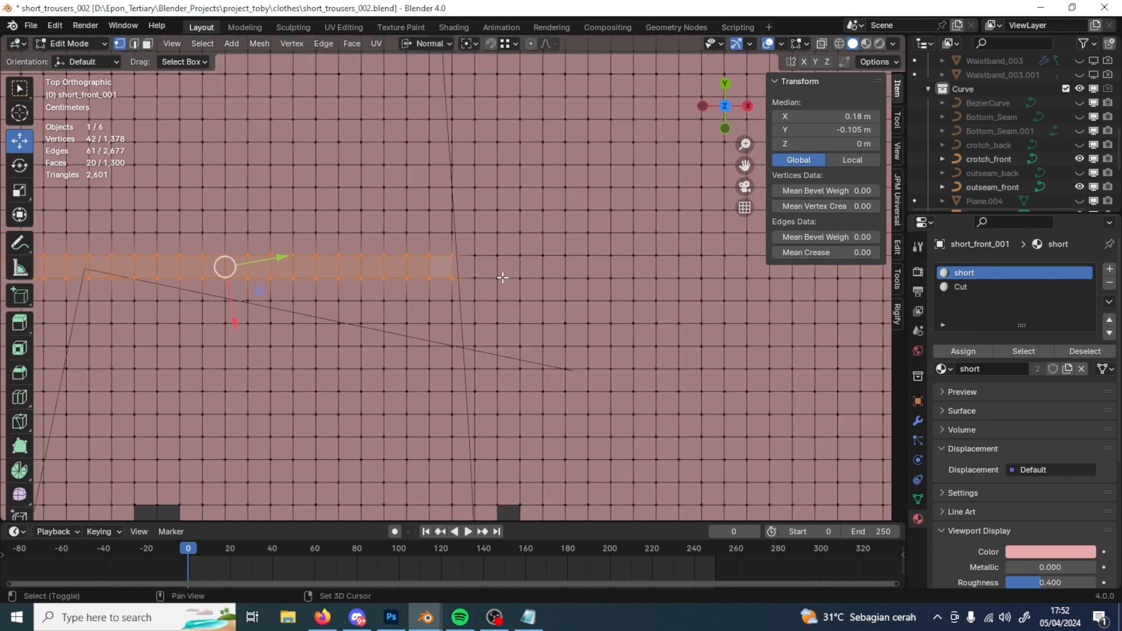
{"action": "scroll", "coordinate": [499, 280], "scroll_direction": "down", "scroll_amount": 3}
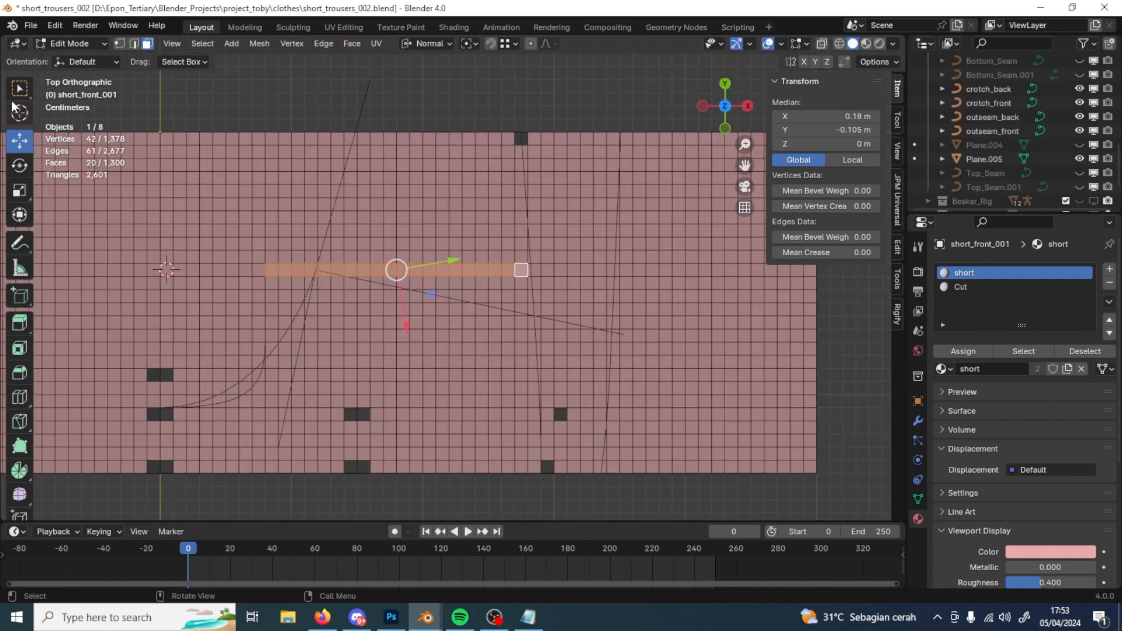
{"action": "left_click", "coordinate": [20, 87]}
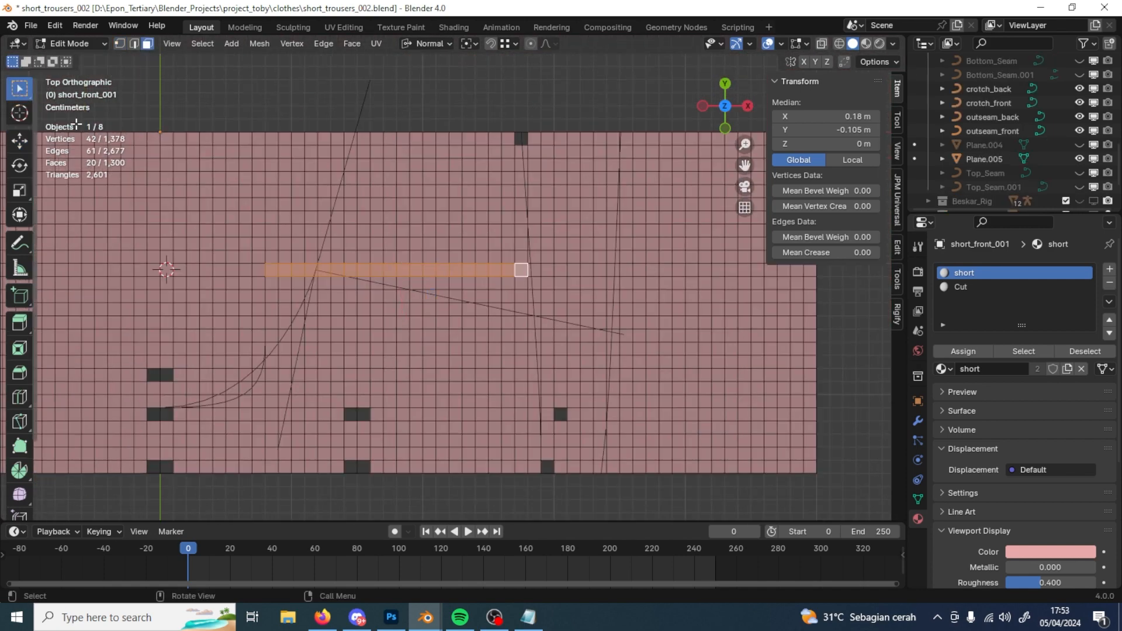
{"action": "left_click", "coordinate": [275, 272]}
{"action": "scroll", "coordinate": [275, 272], "scroll_direction": "up", "scroll_amount": 1}
{"action": "left_click", "coordinate": [525, 271], "text": "ctrl"}
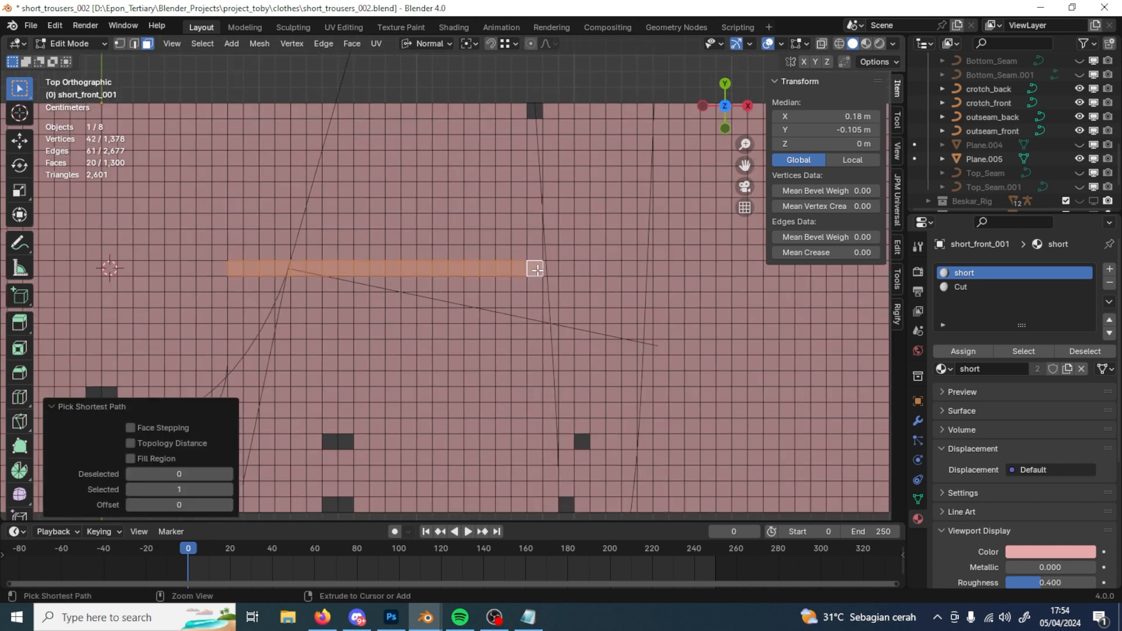
{"action": "left_click", "coordinate": [551, 269], "text": "shift"}
{"action": "left_click", "coordinate": [566, 269], "text": "shift"}
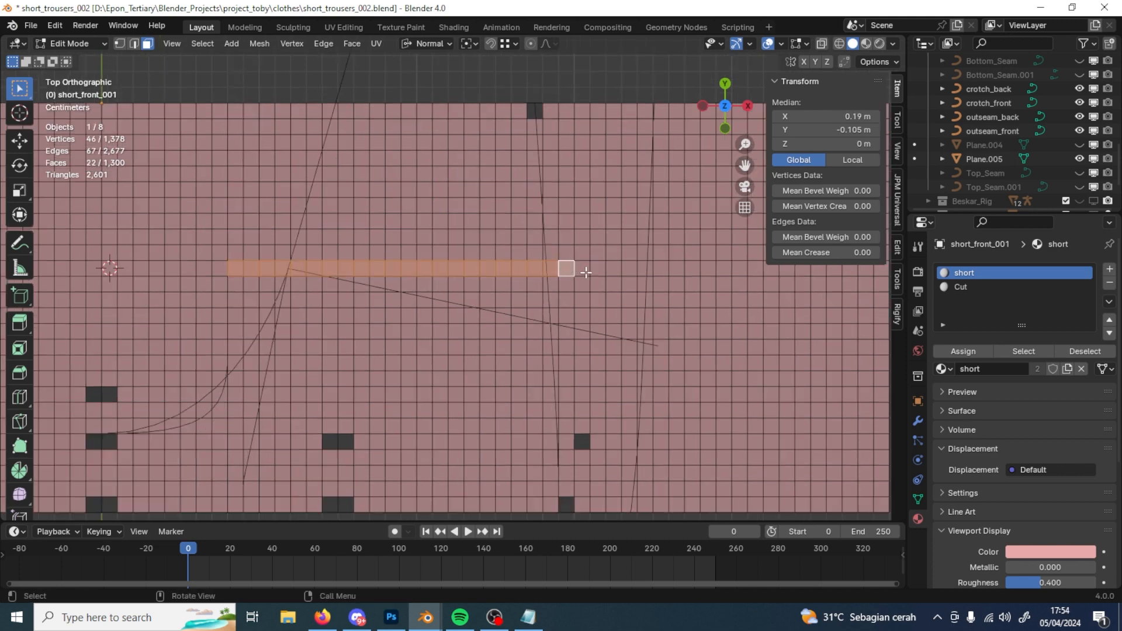
Step: Assign the Cut material to the single face just beyond the measured hip row on short_front_001 and leave Edit Mode
{"action": "left_click", "coordinate": [587, 272]}
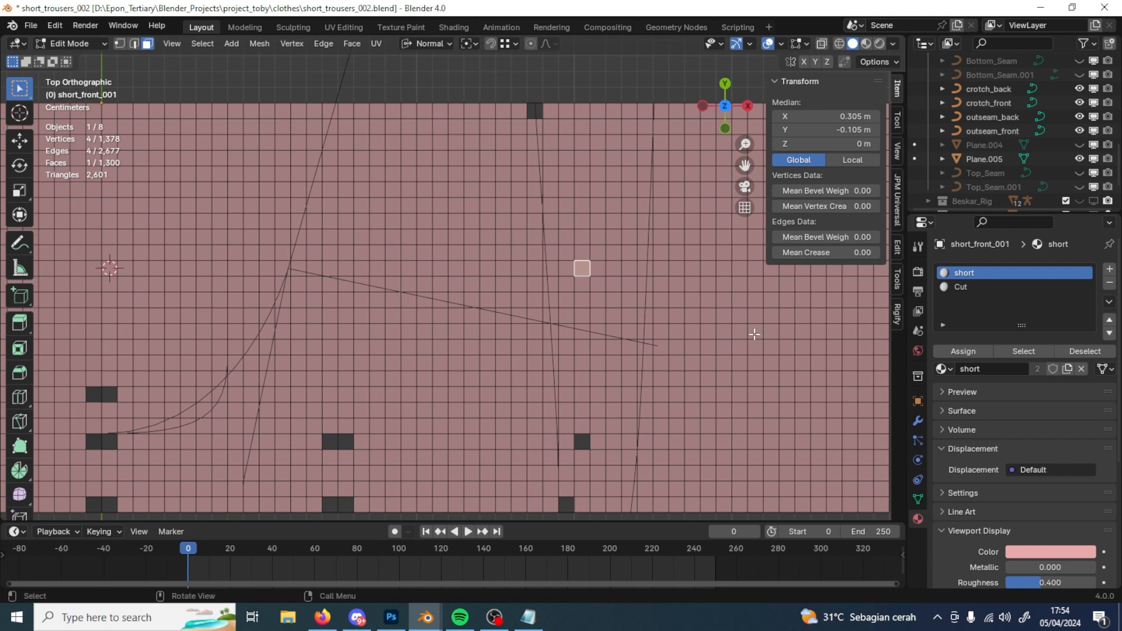
{"action": "left_click", "coordinate": [970, 288]}
{"action": "left_click", "coordinate": [971, 354]}
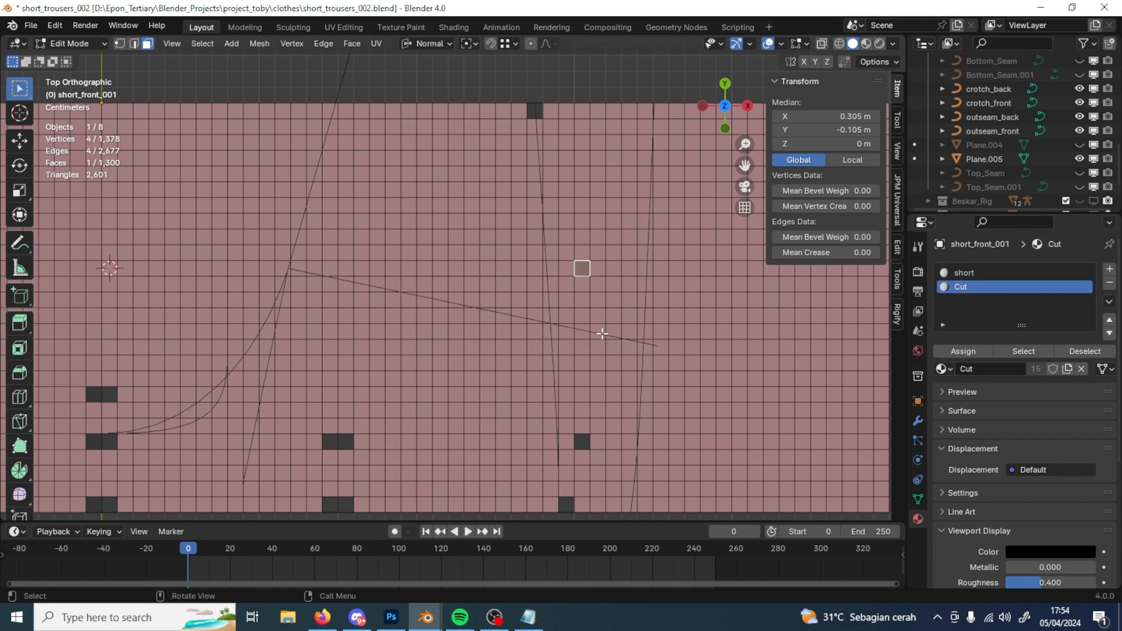
{"action": "left_click", "coordinate": [590, 292]}
{"action": "left_click", "coordinate": [584, 273]}
{"action": "left_click", "coordinate": [571, 444]}
{"action": "middle_click_drag", "start_coordinate": [658, 388], "coordinate": [628, 365], "text": "shift"}
{"action": "key", "text": "Tab"}
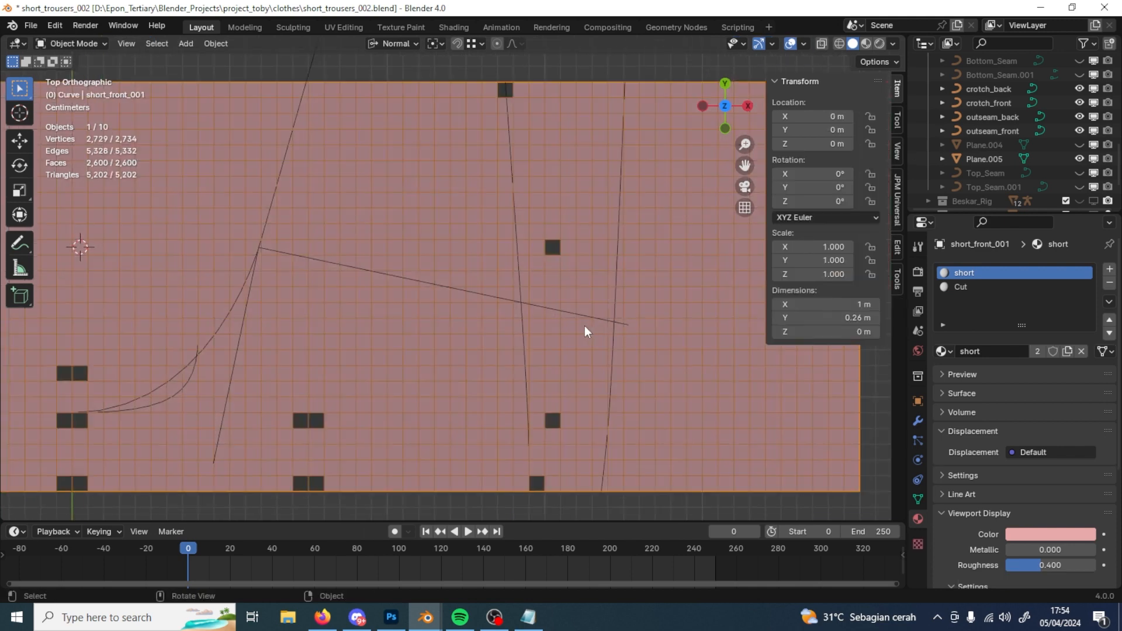
Step: Move the two meeting handles of outseam_front 0.11 m in Y to the hip line, using Global orientation with snapping on
{"action": "left_click", "coordinate": [518, 279]}
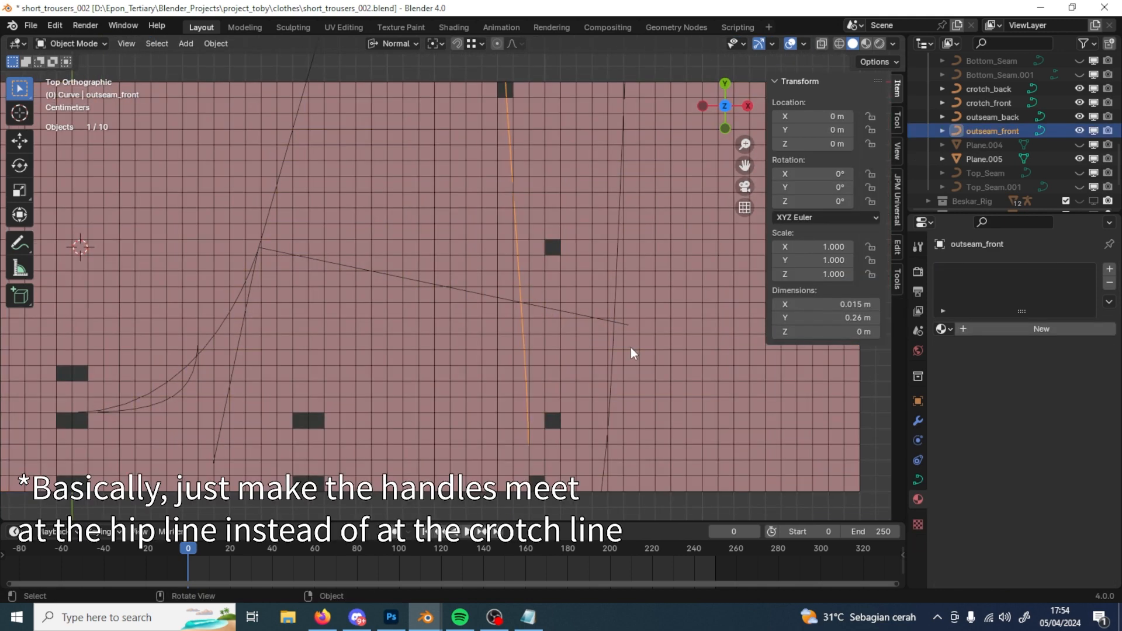
{"action": "key", "text": "Tab"}
{"action": "left_click_drag", "start_coordinate": [519, 388], "coordinate": [541, 432]}
{"action": "key", "text": "g"}
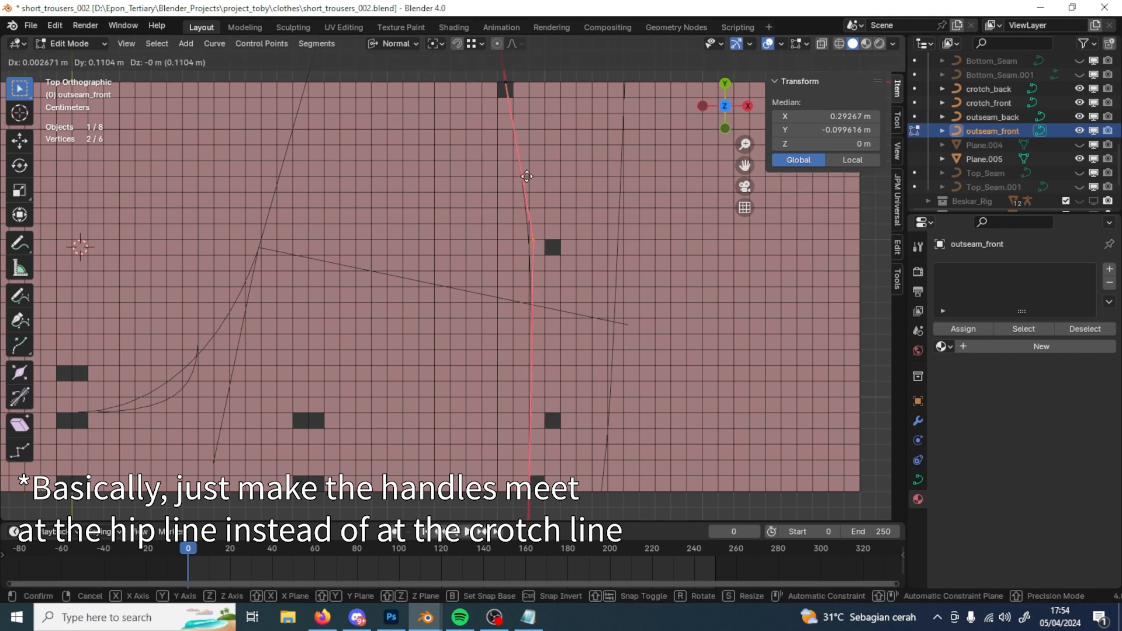
{"action": "left_click", "coordinate": [523, 349]}
{"action": "left_click", "coordinate": [395, 43]}
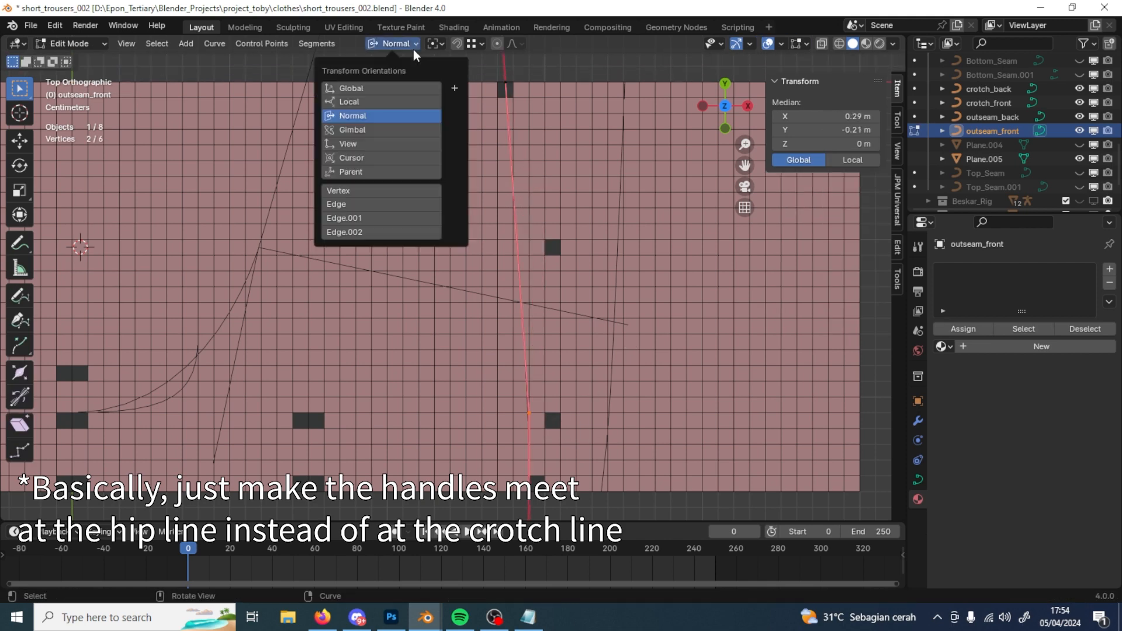
{"action": "left_click", "coordinate": [345, 87]}
{"action": "left_click", "coordinate": [439, 44]}
{"action": "left_click", "coordinate": [457, 43]}
{"action": "key", "text": "g"}
{"action": "left_click", "coordinate": [528, 239]}
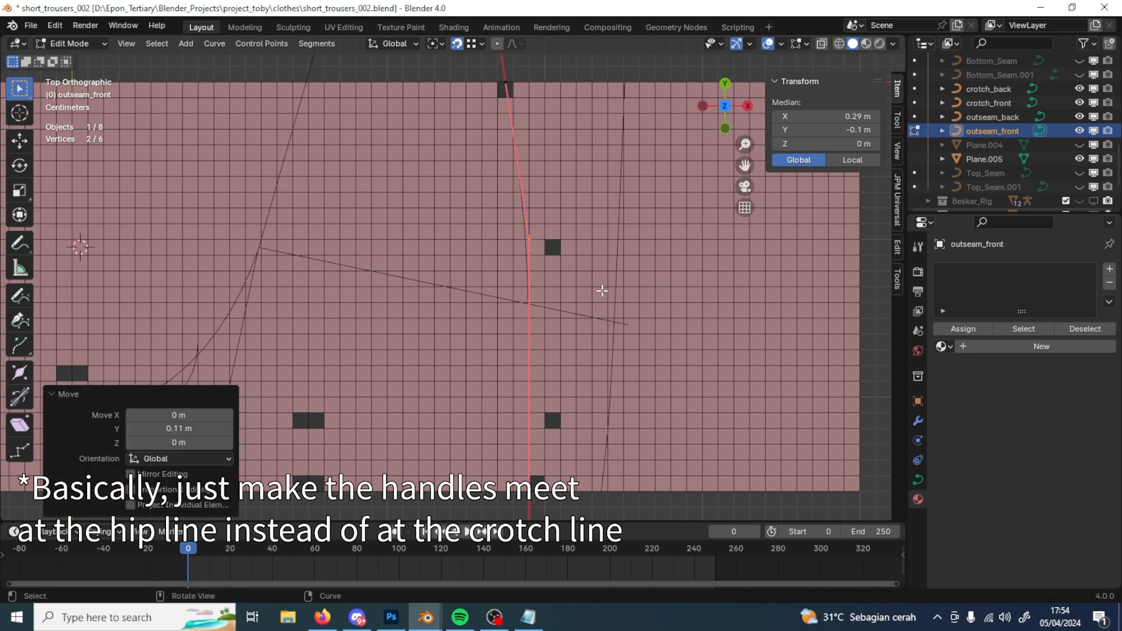
{"action": "key", "text": "Tab"}
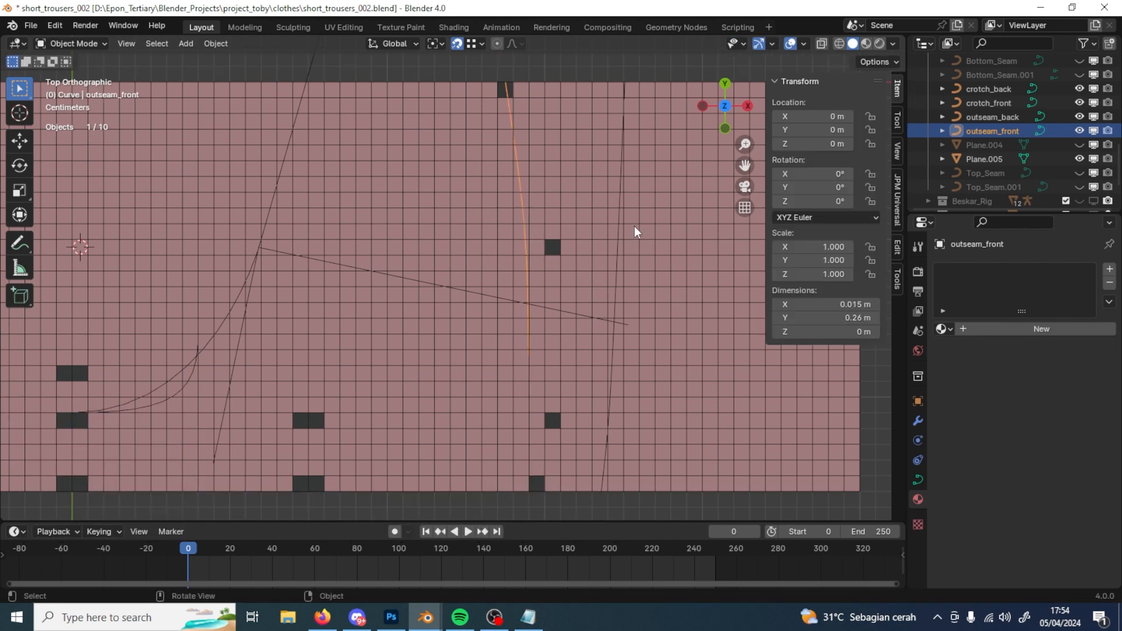
Step: Turn snapping off, move the same outseam_front handles -5 mm along Y, and leave Edit Mode
{"action": "key", "text": "Tab"}
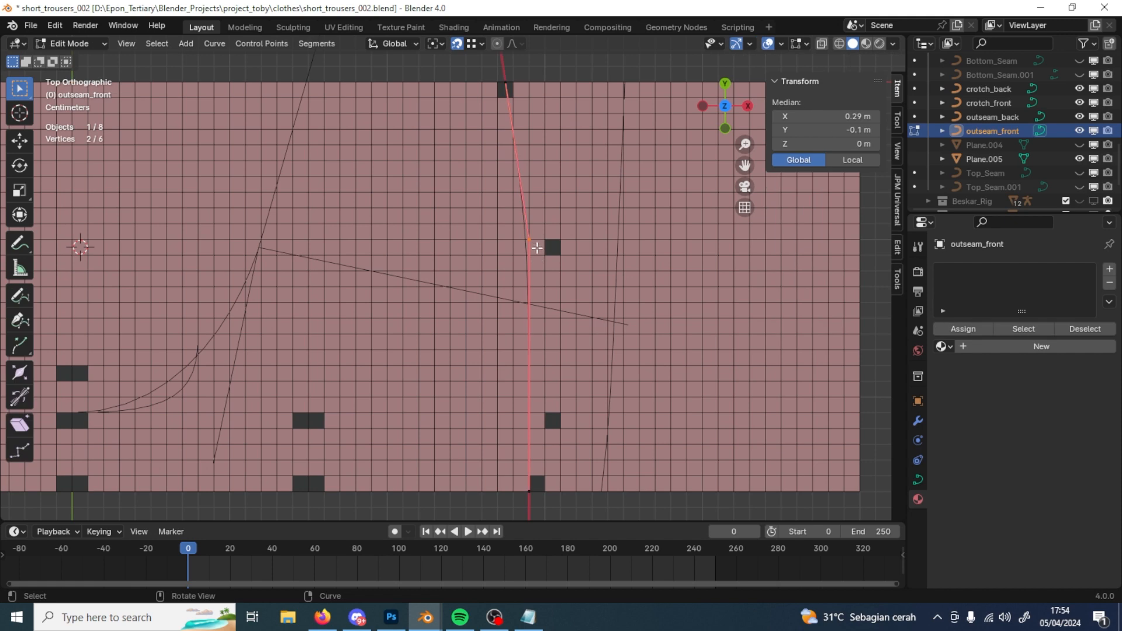
{"action": "scroll", "coordinate": [544, 250], "scroll_direction": "up", "scroll_amount": 2}
{"action": "scroll", "coordinate": [568, 311], "scroll_direction": "up", "scroll_amount": 1}
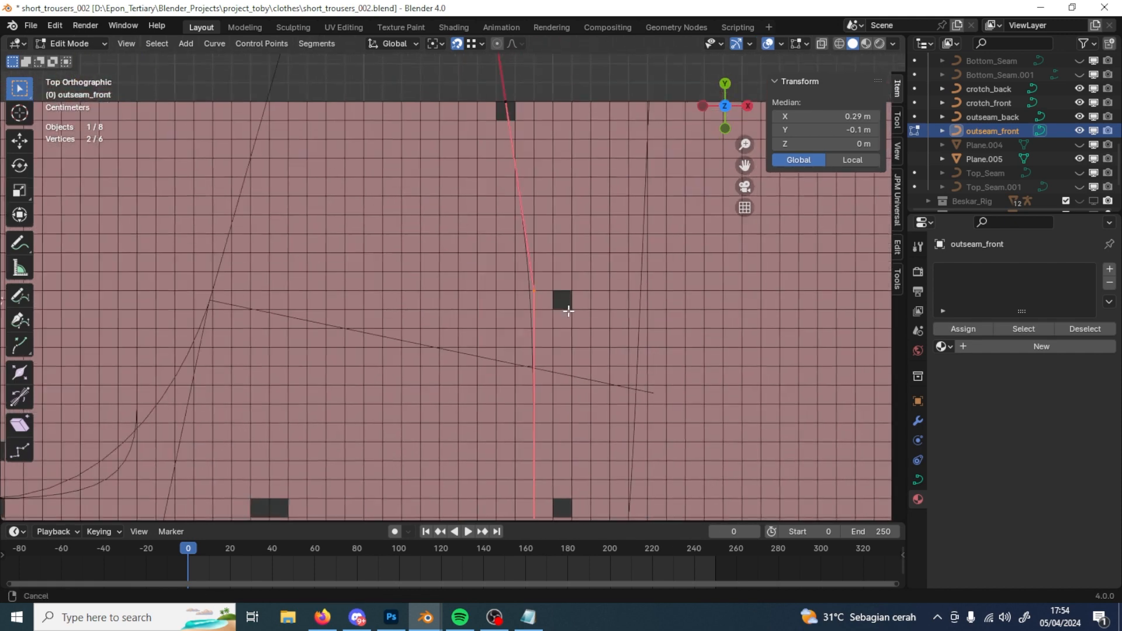
{"action": "scroll", "coordinate": [568, 311], "scroll_direction": "up", "scroll_amount": 2}
{"action": "left_click", "coordinate": [457, 43]}
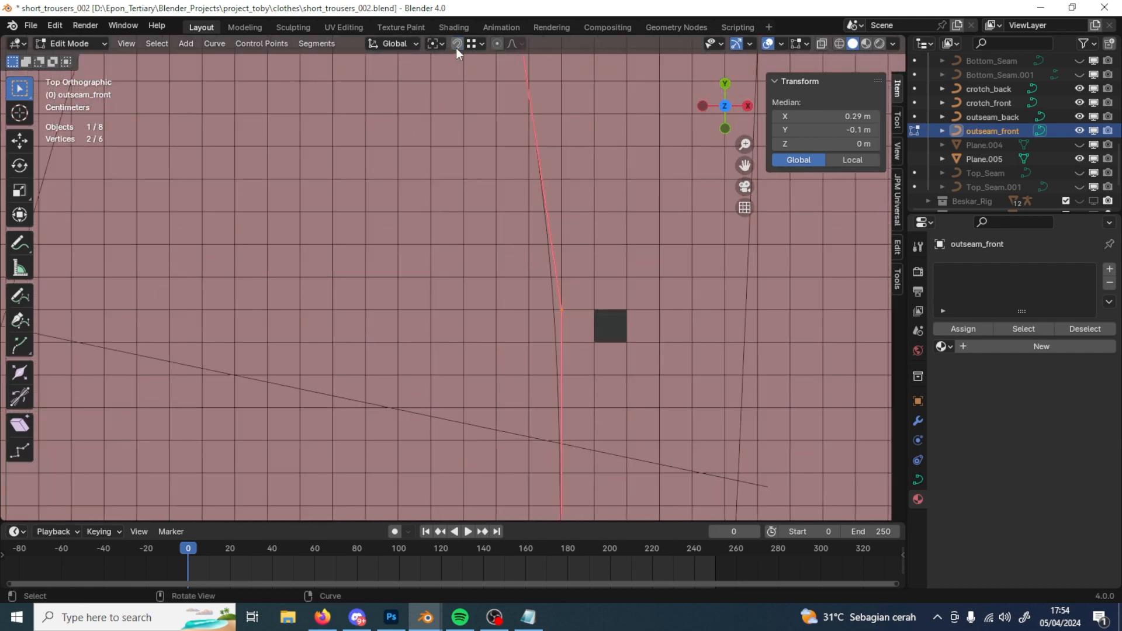
{"action": "key", "text": "g"}
{"action": "key", "text": "y"}
{"action": "left_click", "coordinate": [661, 261]}
{"action": "left_click", "coordinate": [214, 445]}
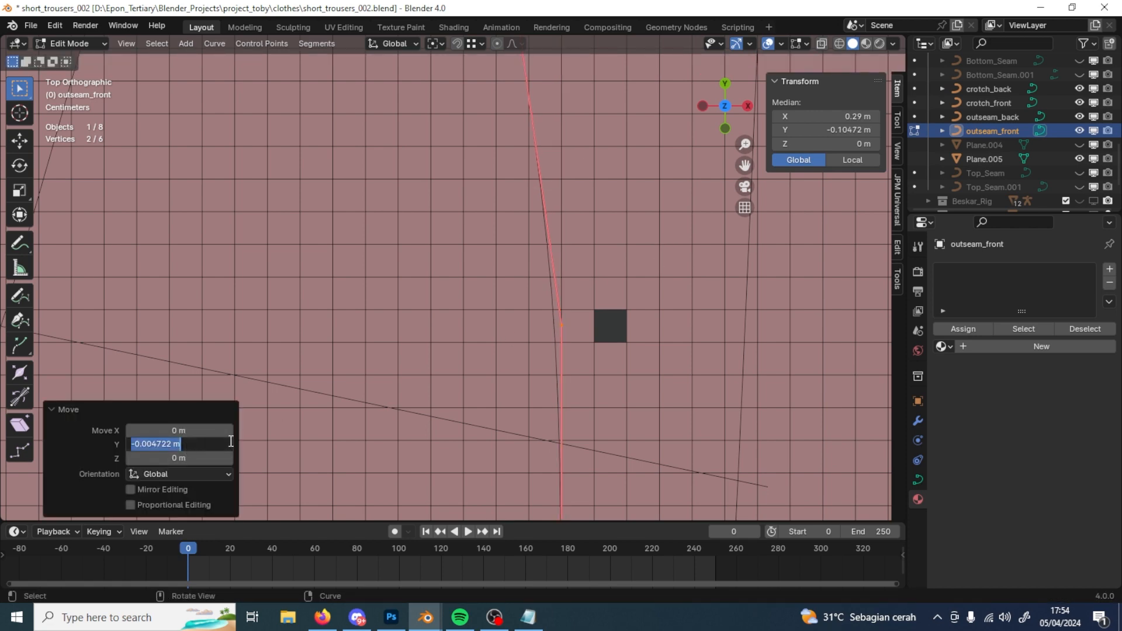
{"action": "type", "text": "-5mm"}
{"action": "key", "text": "Return"}
{"action": "scroll", "coordinate": [497, 358], "scroll_direction": "down", "scroll_amount": 5}
{"action": "key", "text": "Tab"}
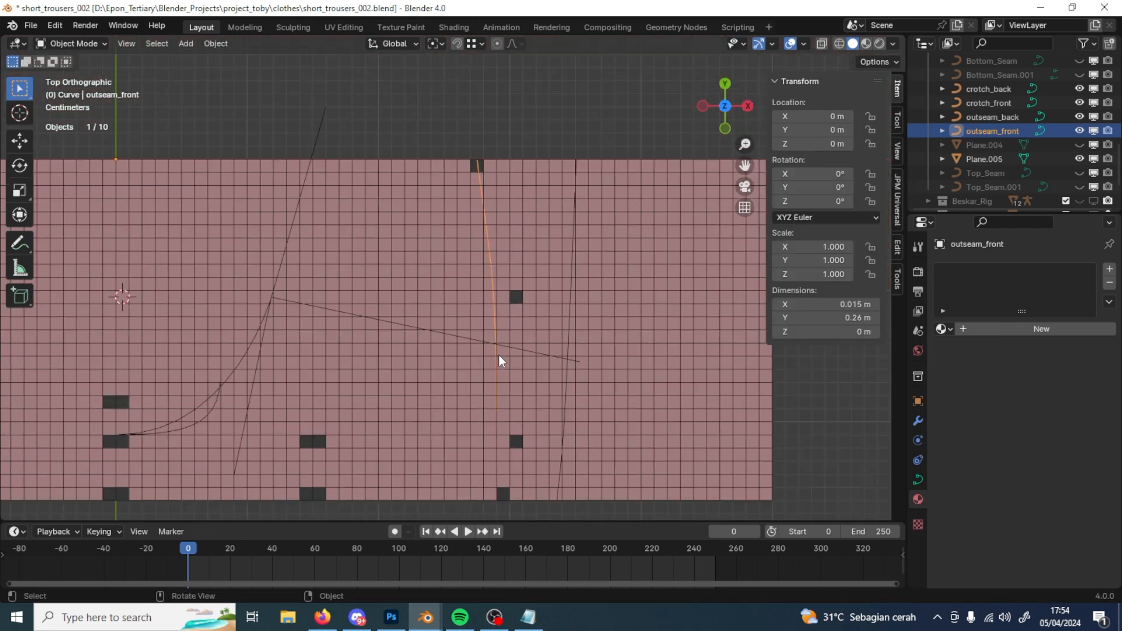
Step: Duplicate the outseam_front curve in place
{"action": "scroll", "coordinate": [541, 369], "scroll_direction": "up", "scroll_amount": 5}
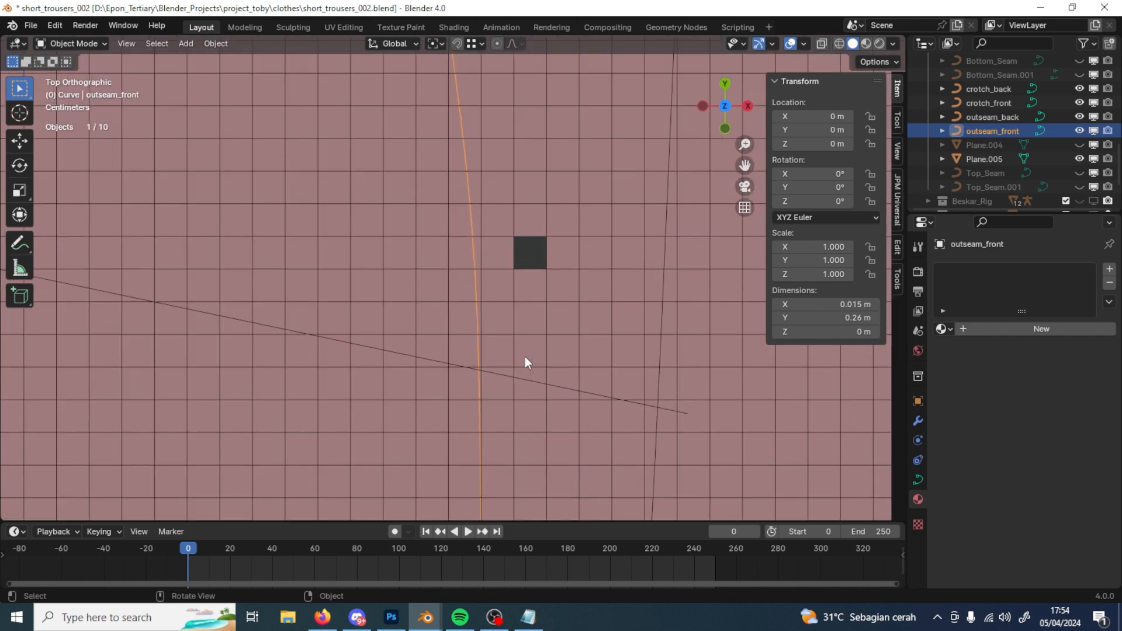
{"action": "scroll", "coordinate": [525, 357], "scroll_direction": "down", "scroll_amount": 5}
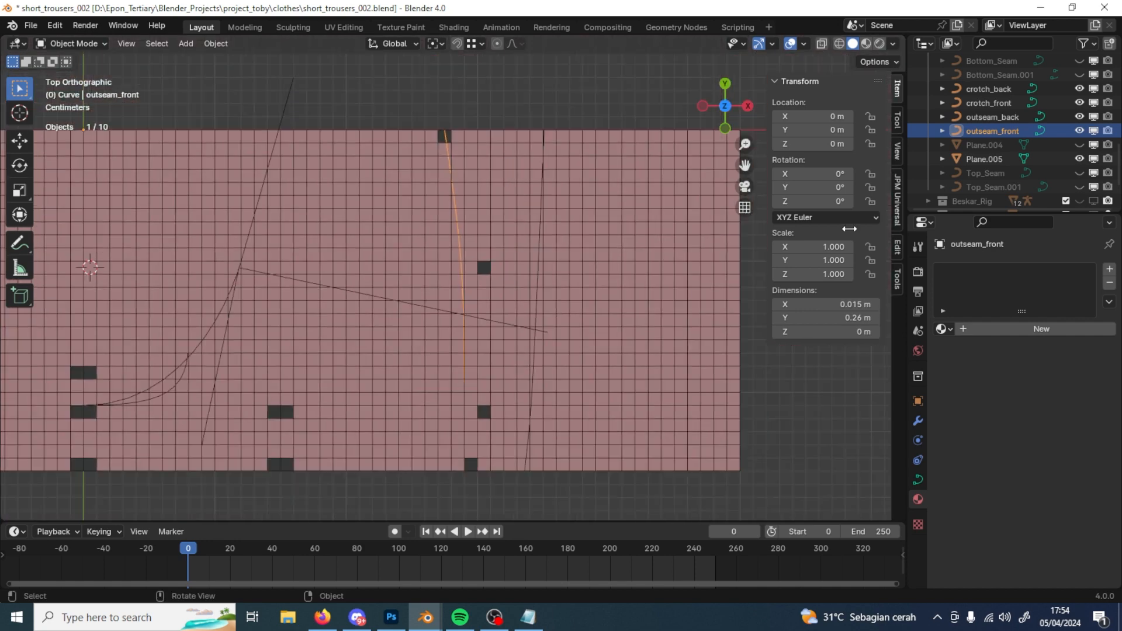
{"action": "key", "text": "shift+d"}
{"action": "right_click", "coordinate": [489, 355]}
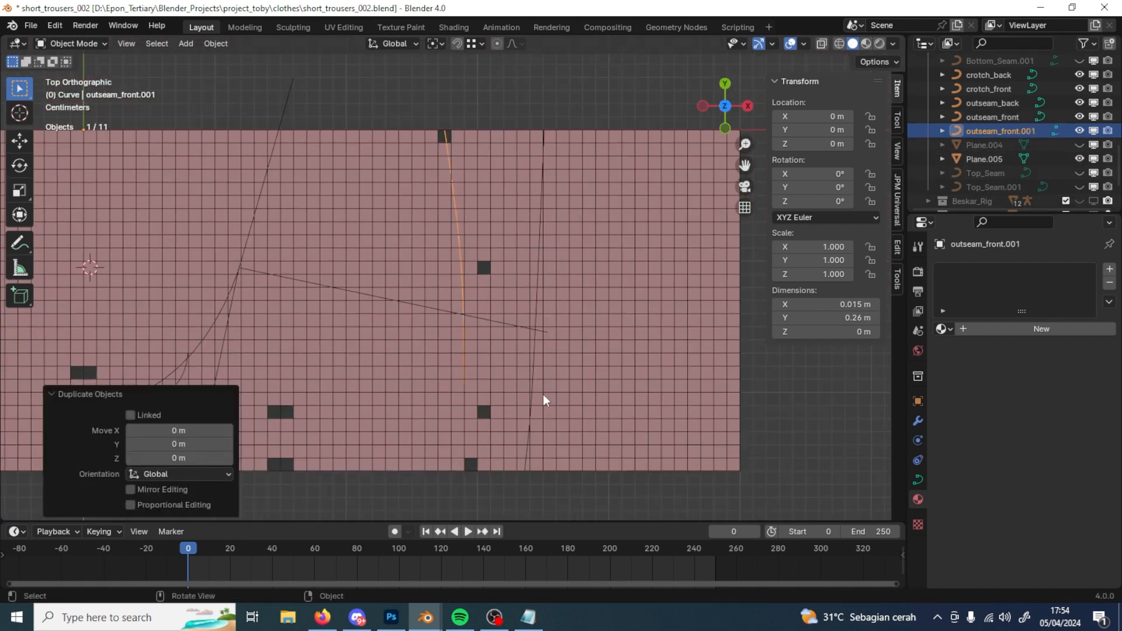
Step: Snap the 3D cursor to the lower endpoint of outseam_front.001 and set the curve's origin to the 3D cursor
{"action": "key", "text": "Tab"}
{"action": "left_click", "coordinate": [465, 471]}
{"action": "key", "text": "shift+s"}
{"action": "key", "text": "Tab"}
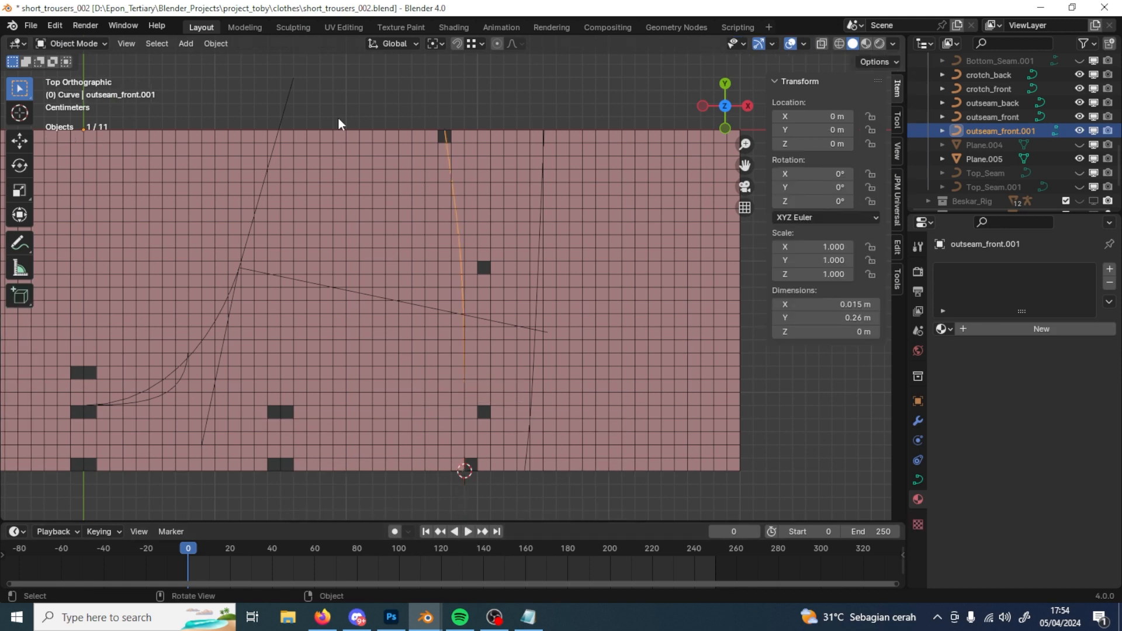
{"action": "left_click", "coordinate": [216, 43]}
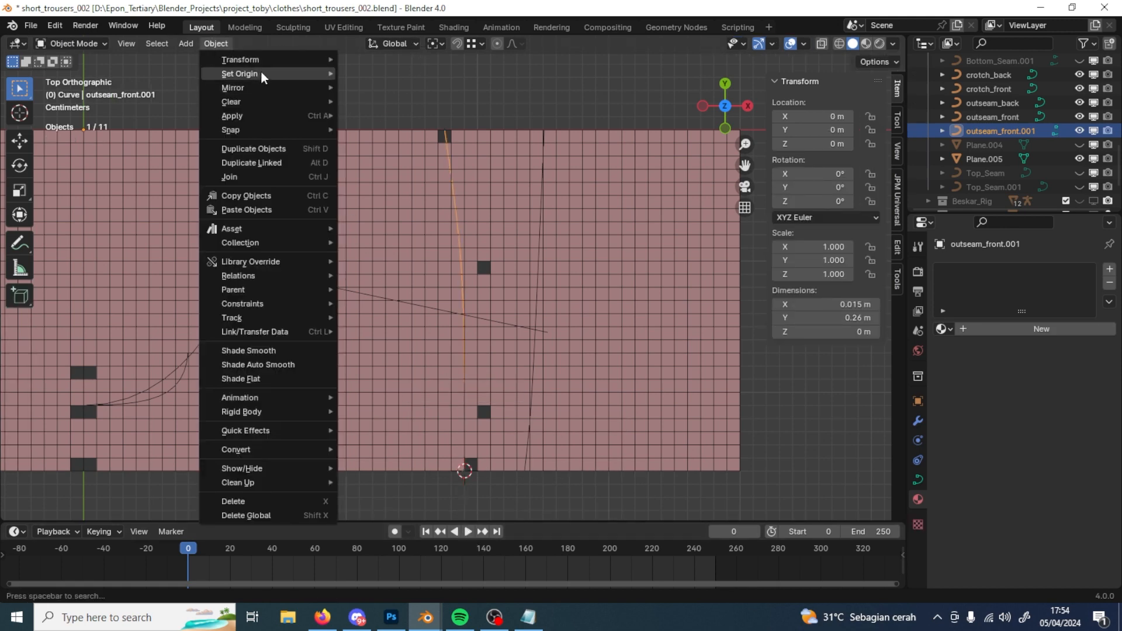
{"action": "mouse_move", "coordinate": [261, 70]}
{"action": "left_click", "coordinate": [427, 102]}
{"action": "middle_click_drag", "start_coordinate": [611, 383], "coordinate": [580, 355], "text": "shift"}
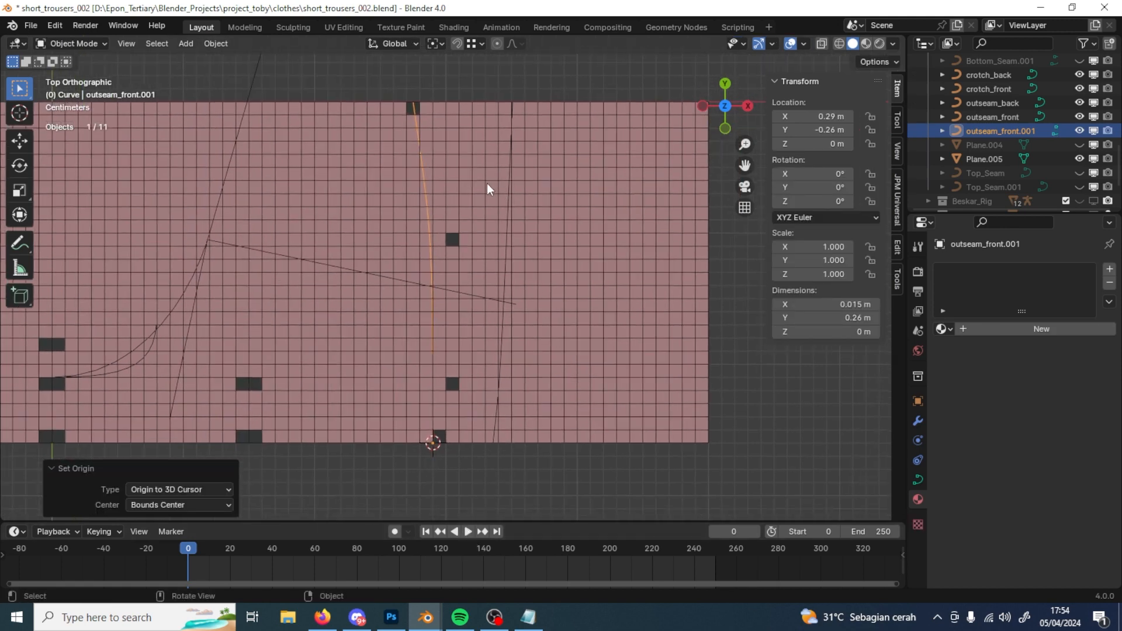
{"action": "scroll", "coordinate": [461, 248], "scroll_direction": "up", "scroll_amount": 5}
{"action": "key", "text": "r"}
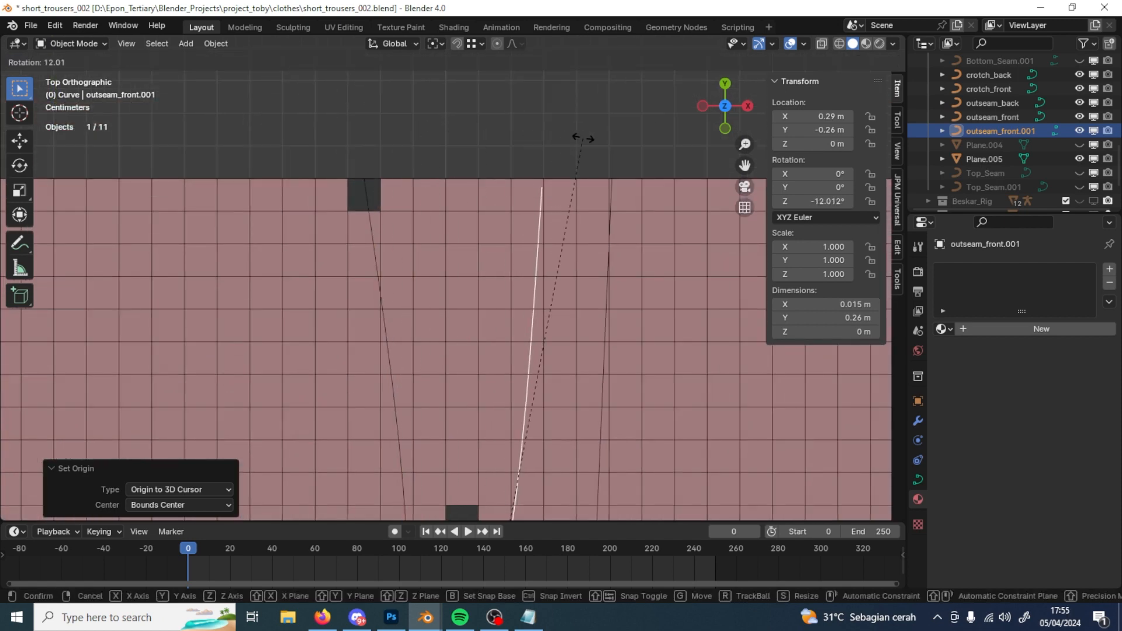
{"action": "right_click", "coordinate": [535, 123]}
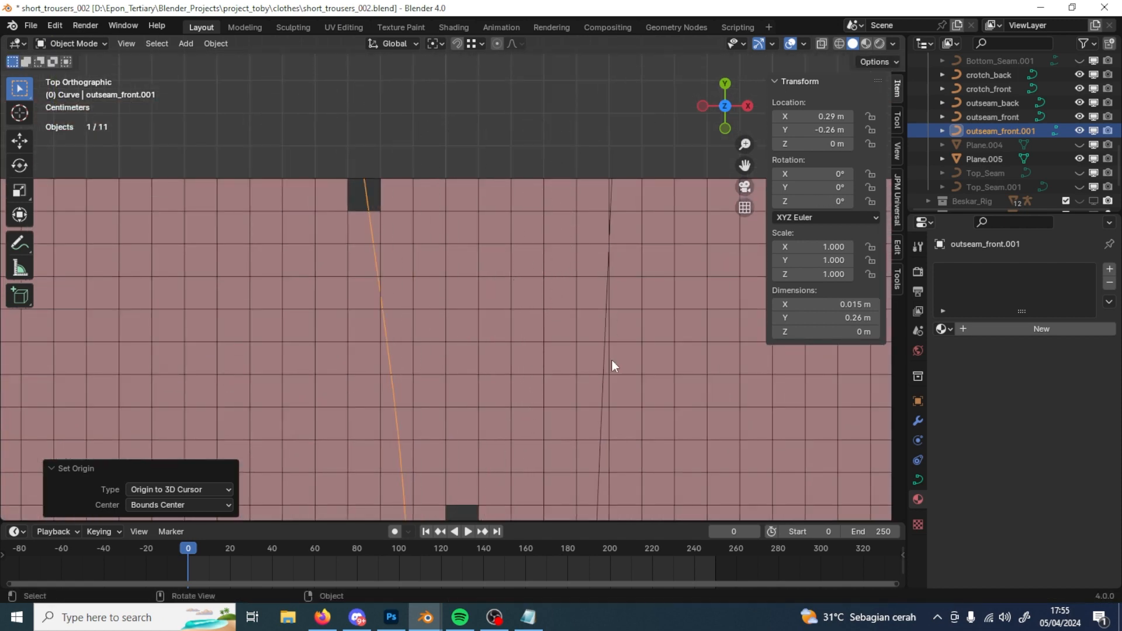
Step: Copy the Z rotation of -6.6° from outseam_back to outseam_front.001
{"action": "scroll", "coordinate": [605, 361], "scroll_direction": "down", "scroll_amount": 5}
{"action": "middle_click_drag", "start_coordinate": [543, 368], "coordinate": [545, 318], "text": "shift"}
{"action": "left_click", "coordinate": [511, 344]}
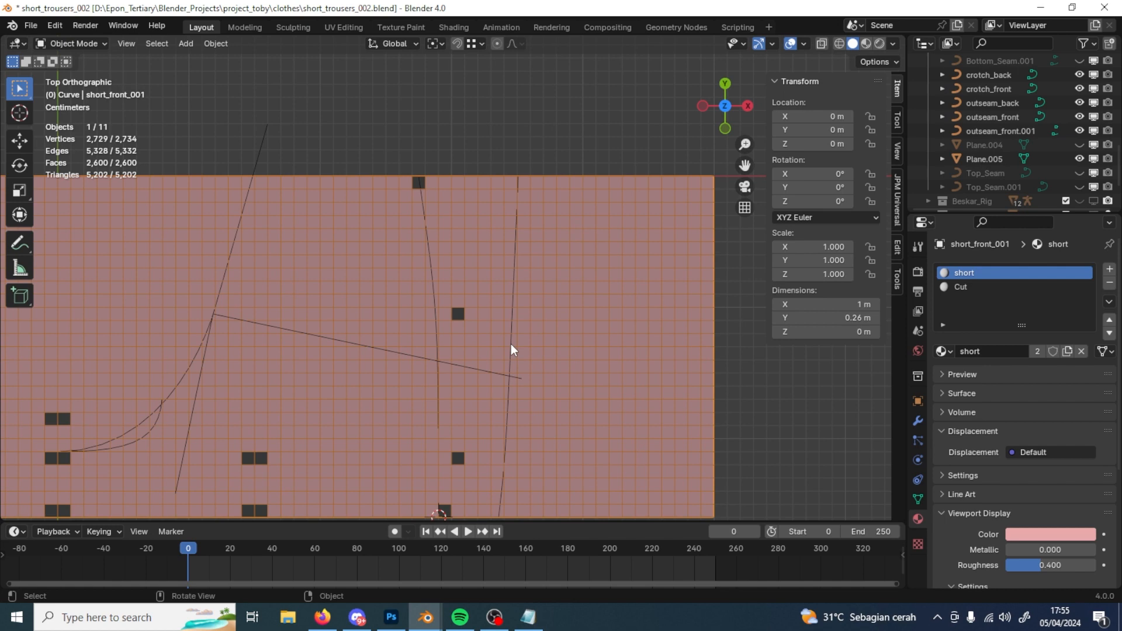
{"action": "left_click", "coordinate": [1006, 104]}
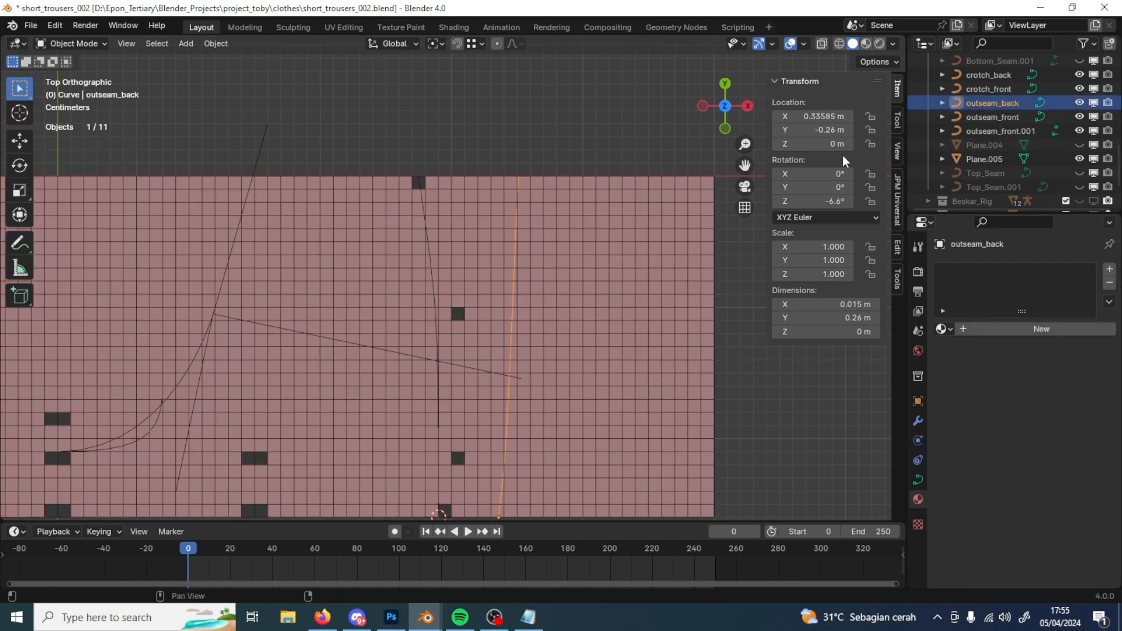
{"action": "left_click", "coordinate": [1000, 130]}
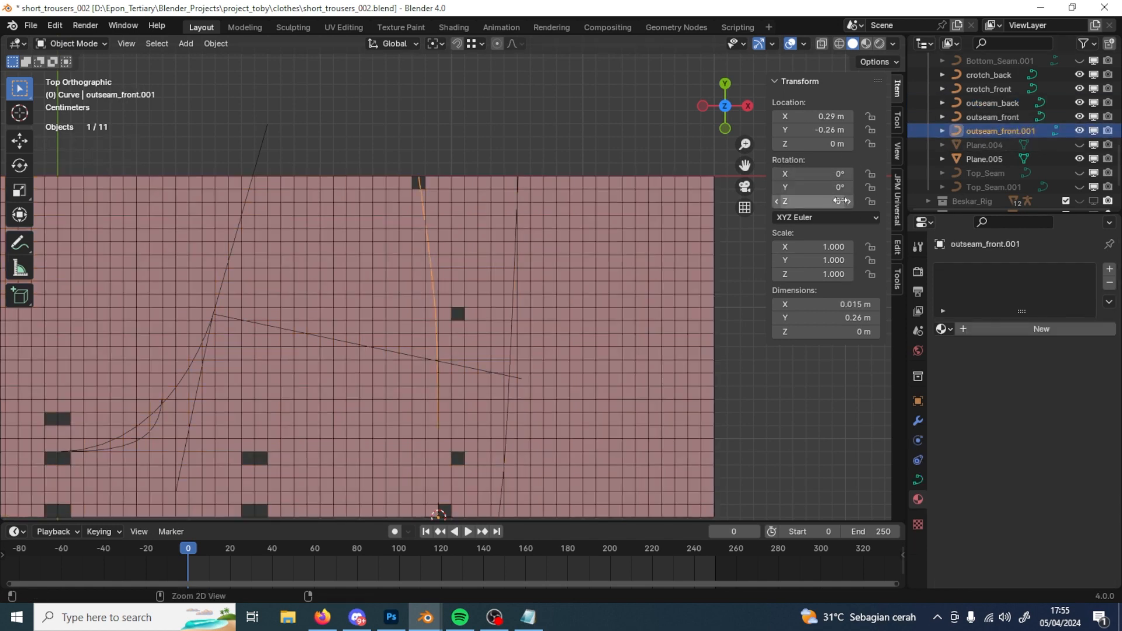
{"action": "scroll", "coordinate": [502, 281], "scroll_direction": "up", "scroll_amount": 8}
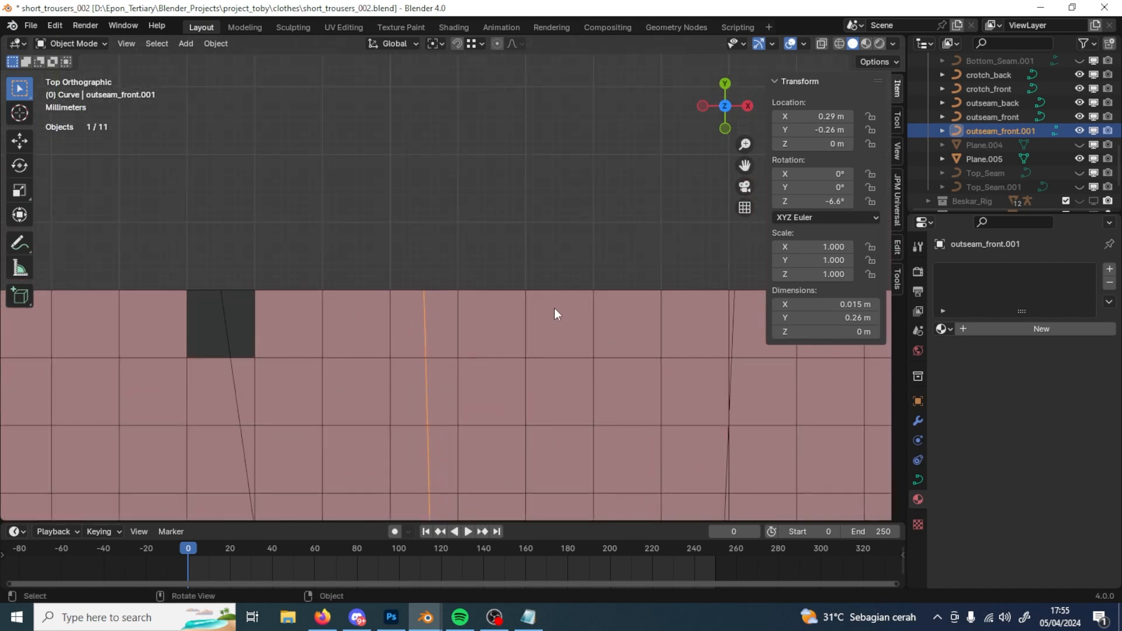
{"action": "scroll", "coordinate": [552, 308], "scroll_direction": "up", "scroll_amount": 5}
{"action": "scroll", "coordinate": [374, 322], "scroll_direction": "down", "scroll_amount": 12}
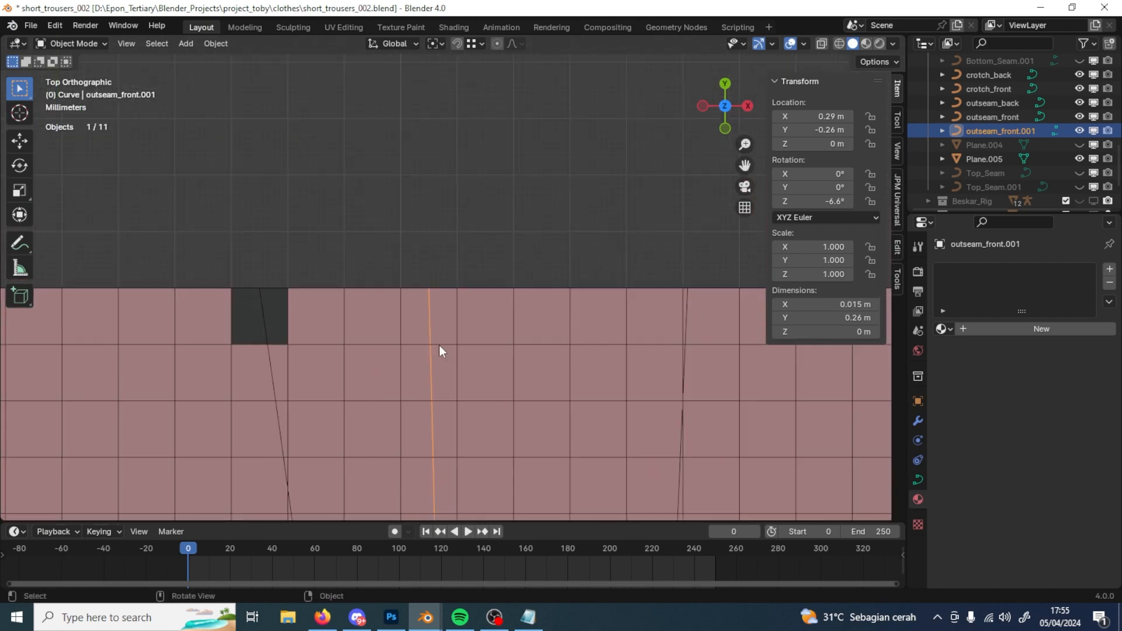
Step: Copy the X location of 0.33585 m from outseam_back to outseam_front.001
{"action": "middle_click_drag", "start_coordinate": [525, 368], "coordinate": [506, 160], "text": "shift"}
{"action": "scroll", "coordinate": [474, 310], "scroll_direction": "down", "scroll_amount": 1}
{"action": "middle_click_drag", "start_coordinate": [474, 312], "coordinate": [508, 210], "text": "shift"}
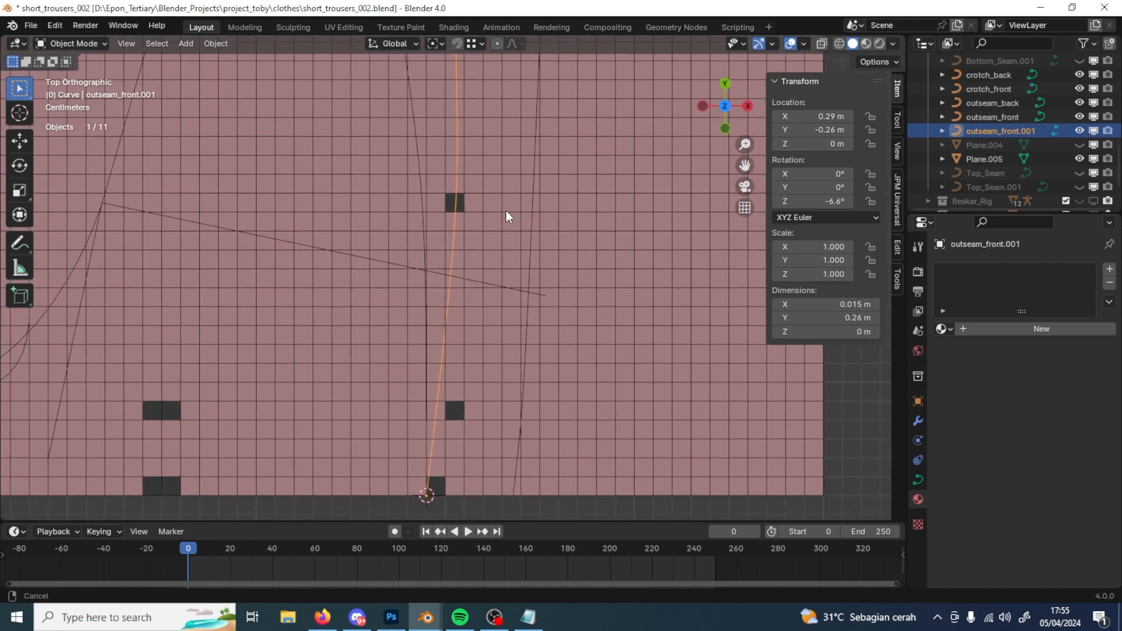
{"action": "left_click", "coordinate": [531, 210]}
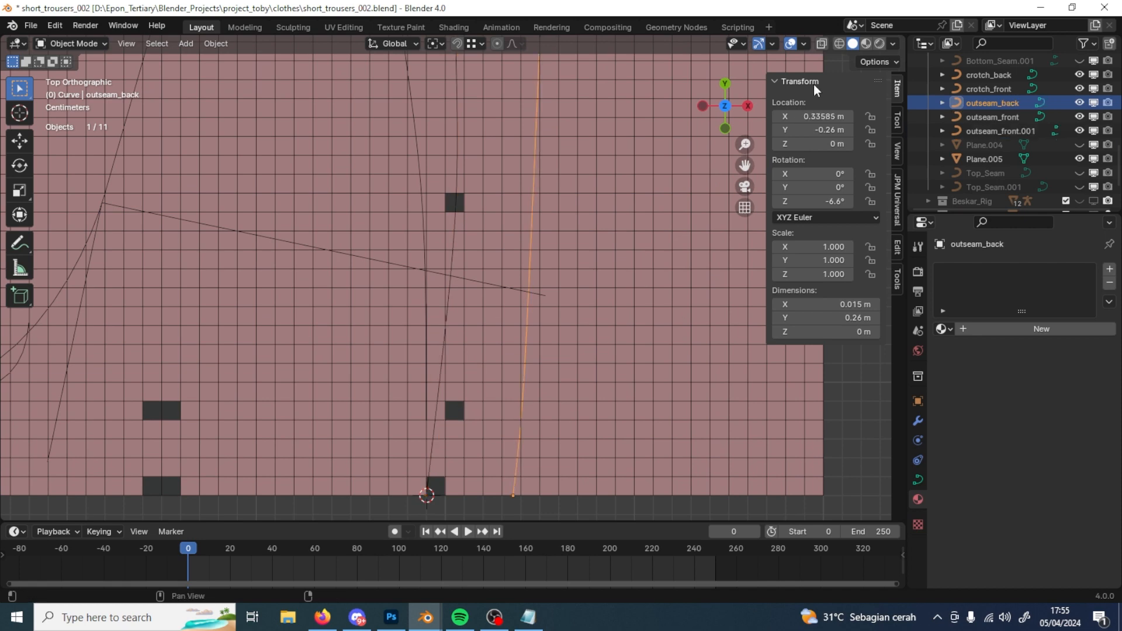
{"action": "left_click", "coordinate": [455, 259]}
{"action": "key", "text": "ctrl+v"}
{"action": "scroll", "coordinate": [502, 317], "scroll_direction": "down", "scroll_amount": 3}
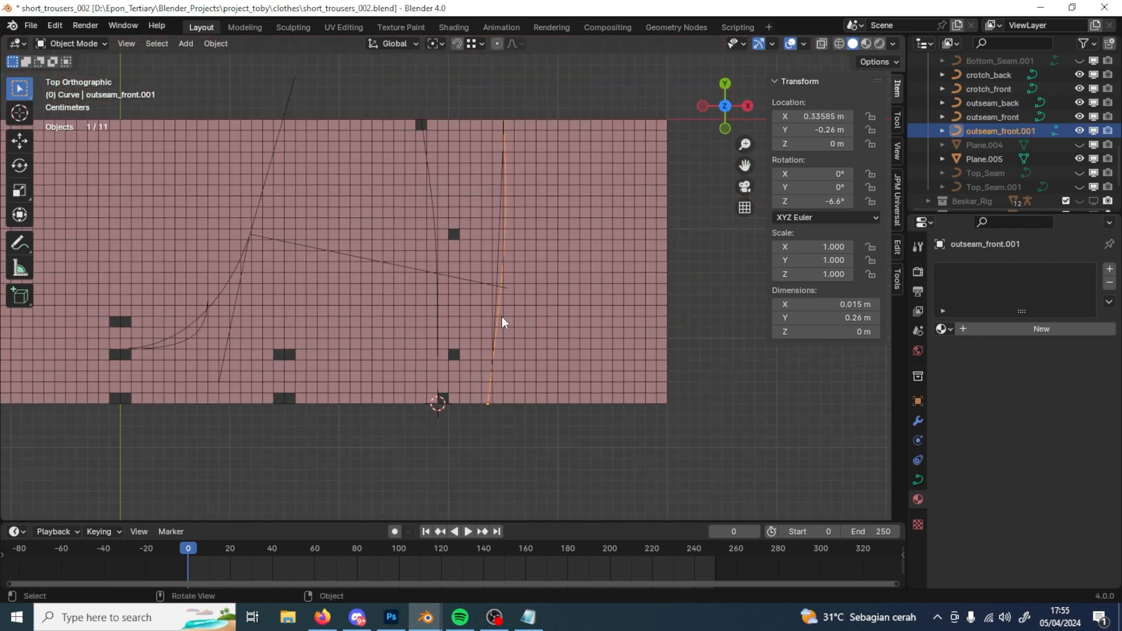
Step: Measure the hip width on short_front_001 by selecting the face row up to the front outseam in Edit Mode, then return to Object Mode
{"action": "scroll", "coordinate": [533, 274], "scroll_direction": "up", "scroll_amount": 2}
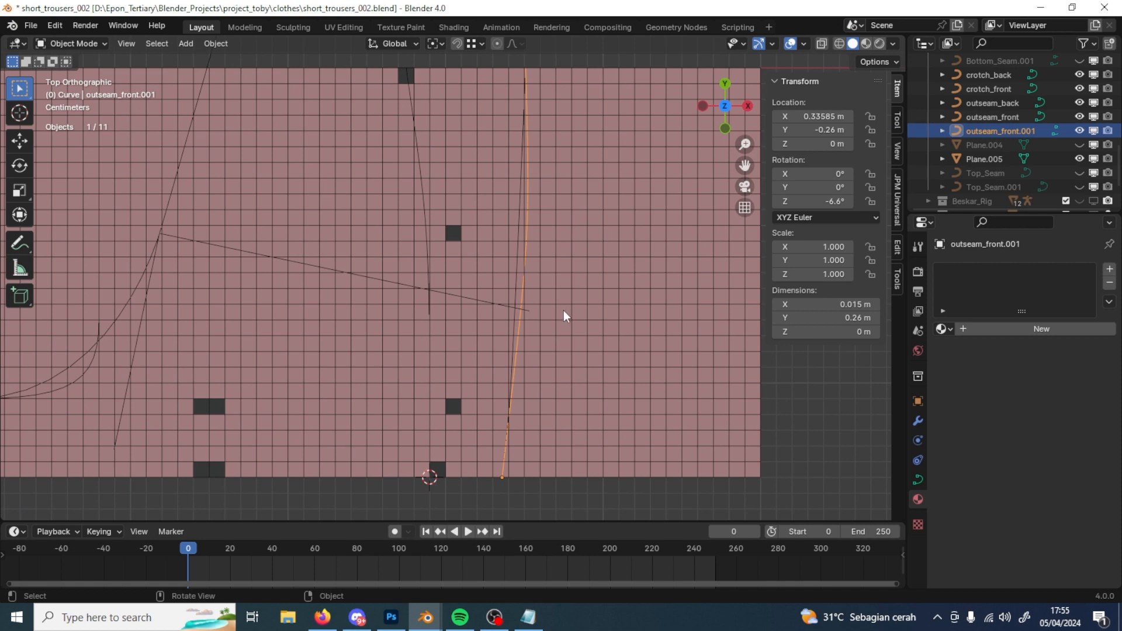
{"action": "scroll", "coordinate": [563, 311], "scroll_direction": "up", "scroll_amount": 2}
{"action": "left_click", "coordinate": [445, 259]}
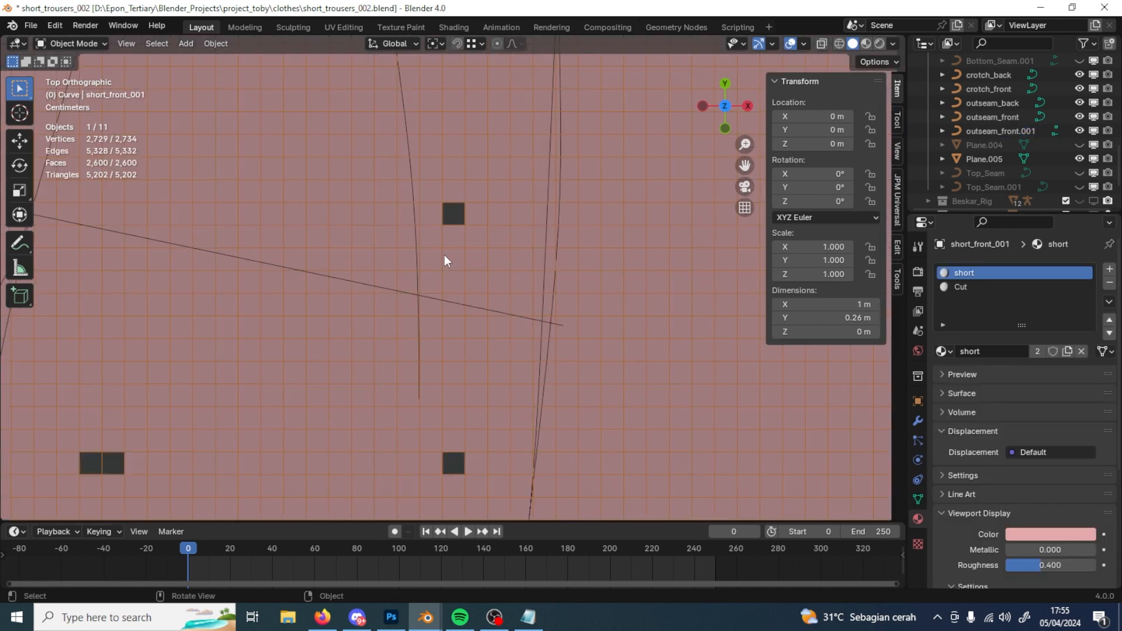
{"action": "scroll", "coordinate": [456, 263], "scroll_direction": "up", "scroll_amount": 1, "text": "shift"}
{"action": "key", "text": "Tab"}
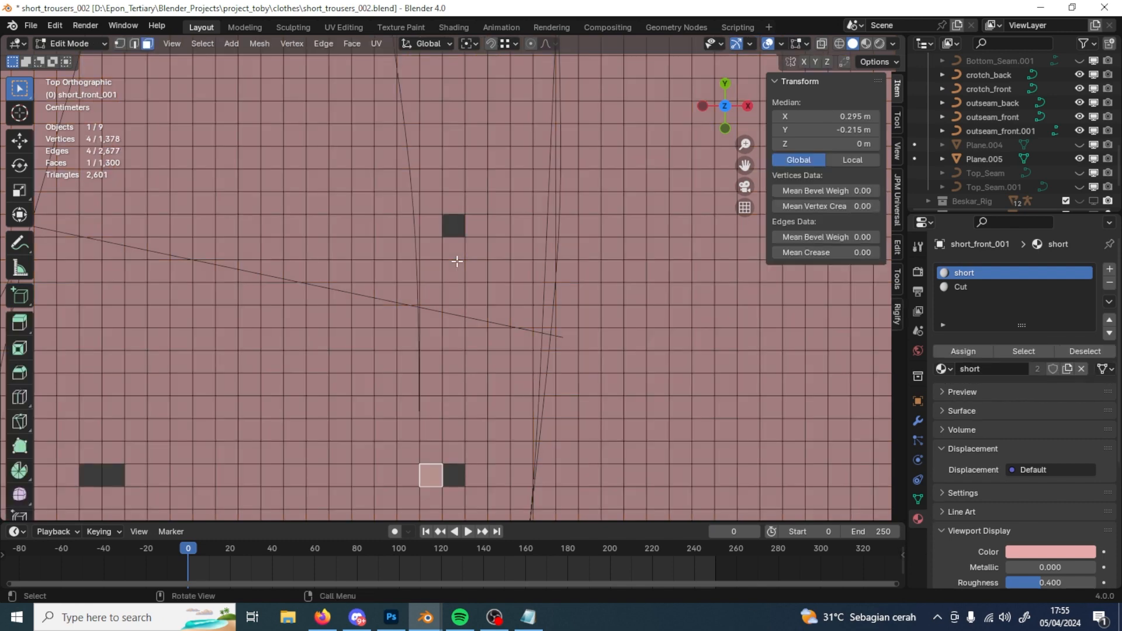
{"action": "middle_click_drag", "start_coordinate": [437, 250], "coordinate": [502, 314], "text": "shift"}
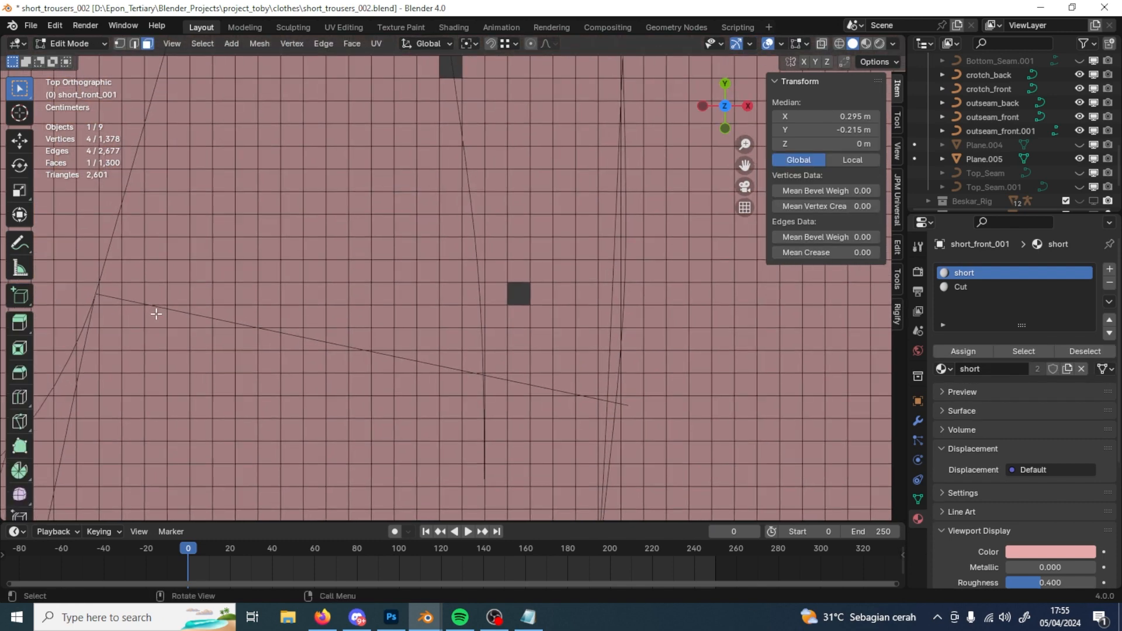
{"action": "scroll", "coordinate": [266, 299], "scroll_direction": "down", "scroll_amount": 2}
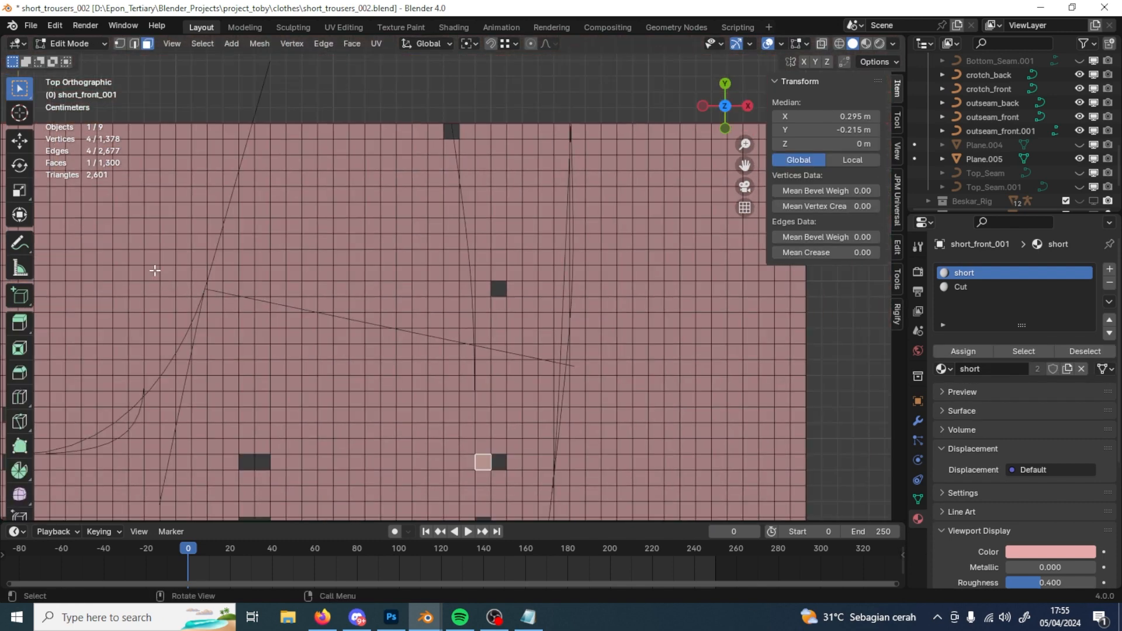
{"action": "left_click", "coordinate": [155, 270]}
{"action": "left_click", "coordinate": [150, 288]}
{"action": "scroll", "coordinate": [150, 288], "scroll_direction": "down", "scroll_amount": 1}
{"action": "left_click", "coordinate": [478, 287], "text": "ctrl"}
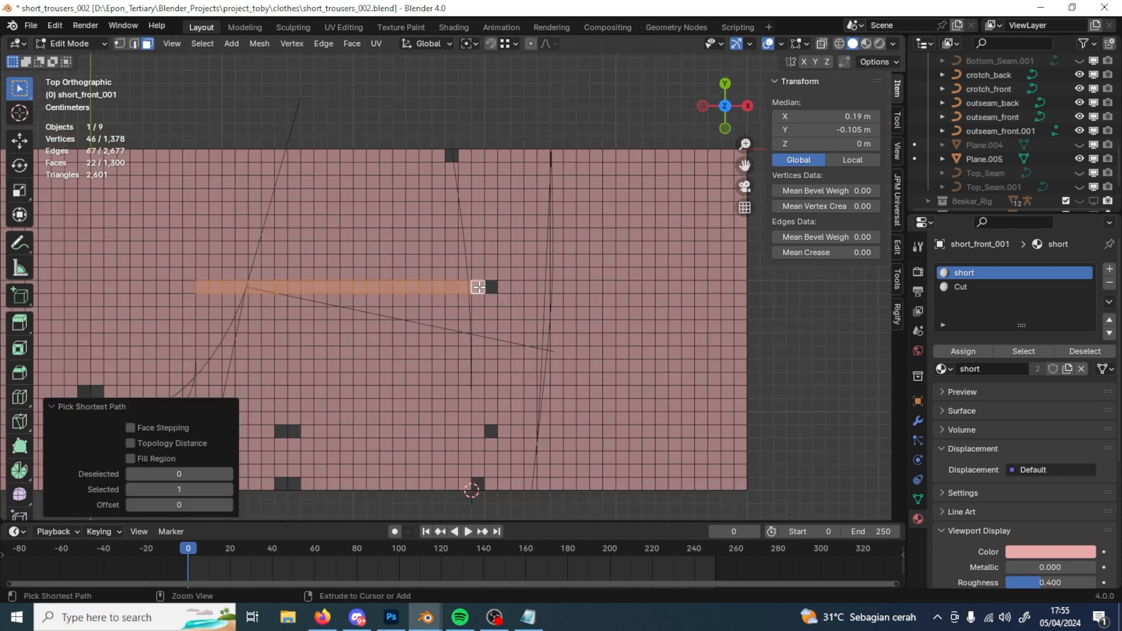
{"action": "scroll", "coordinate": [478, 287], "scroll_direction": "up", "scroll_amount": 8}
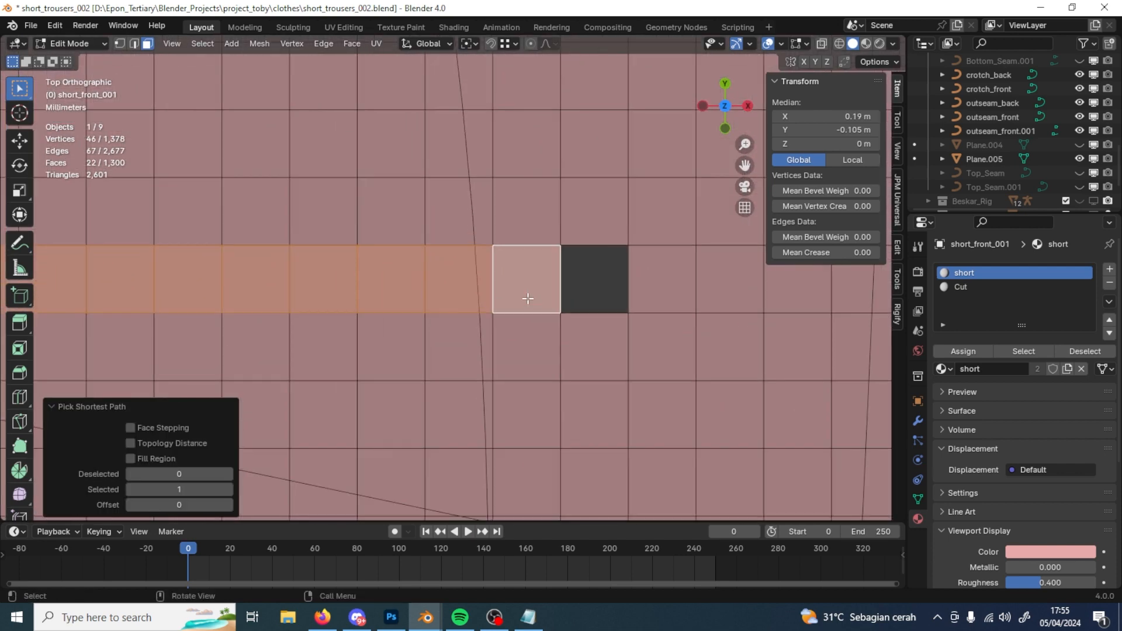
{"action": "left_click", "coordinate": [528, 298], "text": "ctrl"}
{"action": "scroll", "coordinate": [506, 265], "scroll_direction": "up", "scroll_amount": 2}
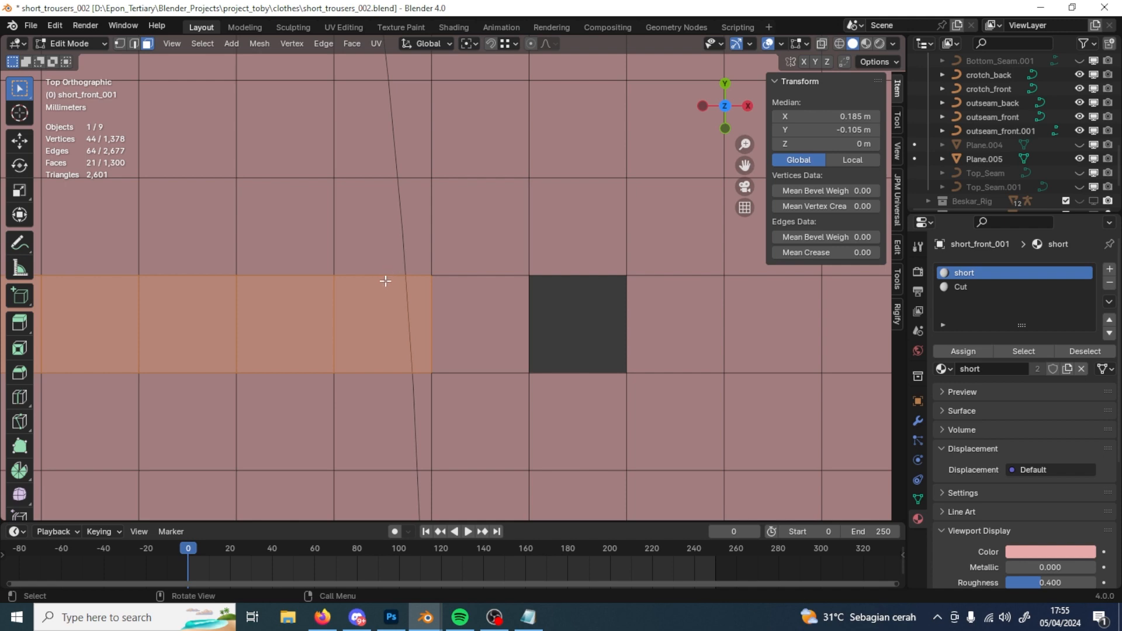
{"action": "scroll", "coordinate": [449, 285], "scroll_direction": "down", "scroll_amount": 5}
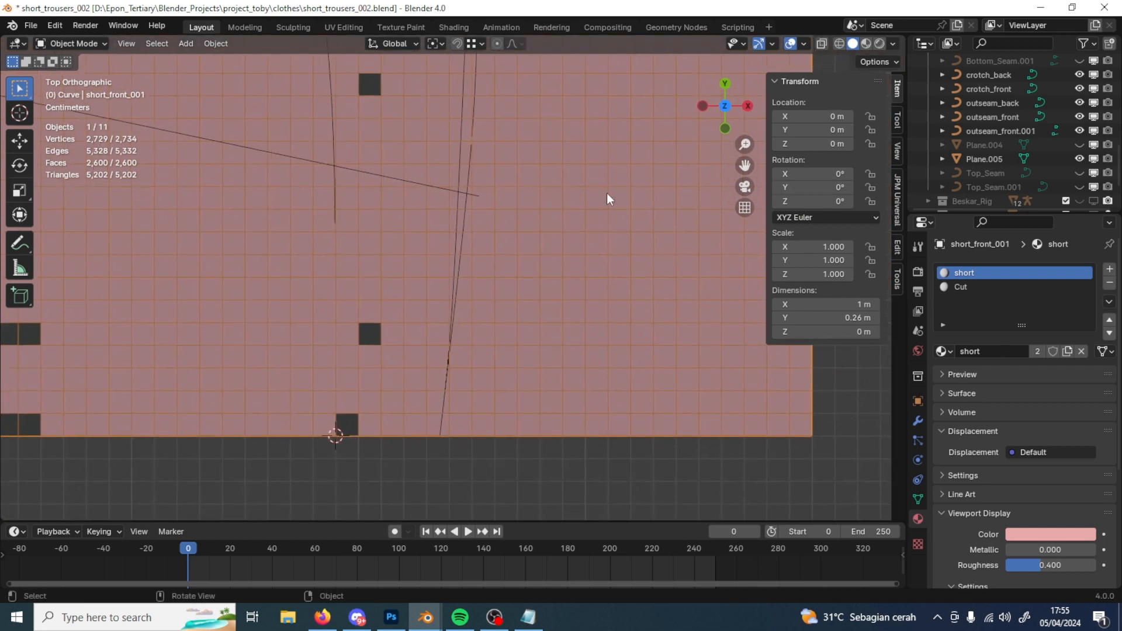
Step: Enter Edit Mode on Plane.005 and select the slanted hip line's vertex beside the original back outseam
{"action": "middle_click_drag", "start_coordinate": [606, 195], "coordinate": [585, 332], "text": "shift"}
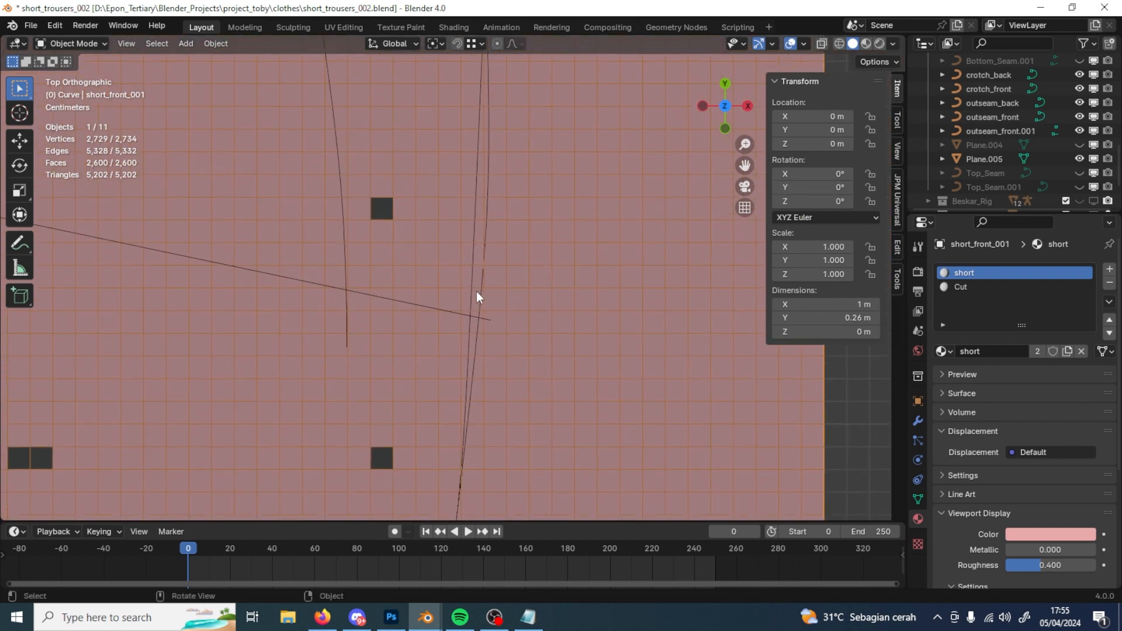
{"action": "left_click", "coordinate": [458, 315]}
{"action": "key", "text": "Tab"}
{"action": "scroll", "coordinate": [516, 371], "scroll_direction": "up", "scroll_amount": 6}
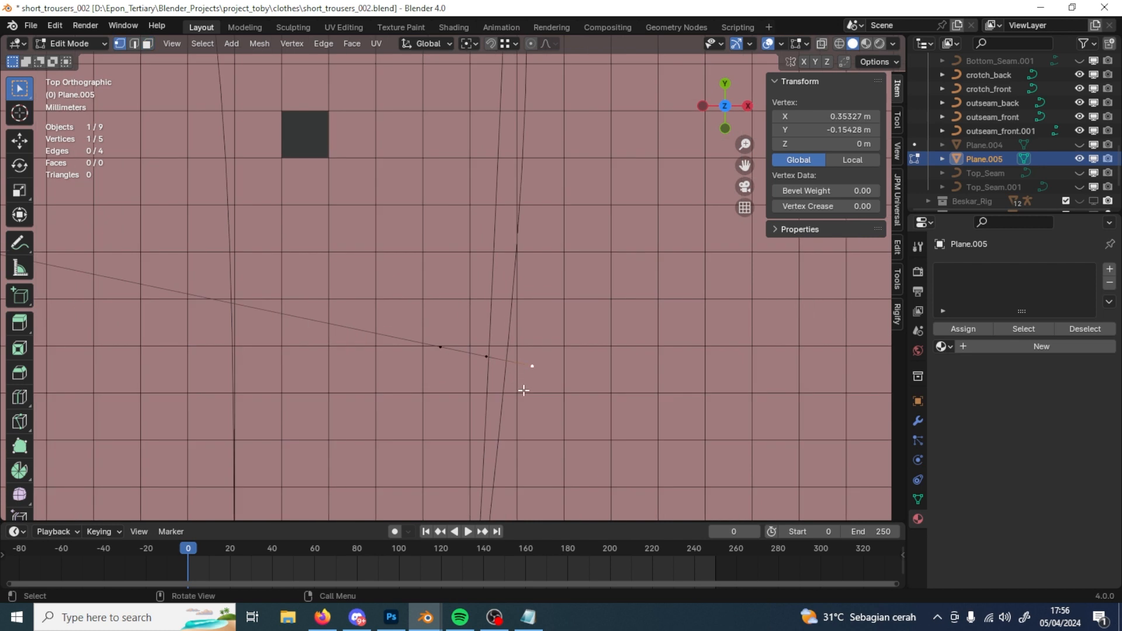
{"action": "scroll", "coordinate": [508, 332], "scroll_direction": "up", "scroll_amount": 4}
{"action": "left_click", "coordinate": [434, 323]}
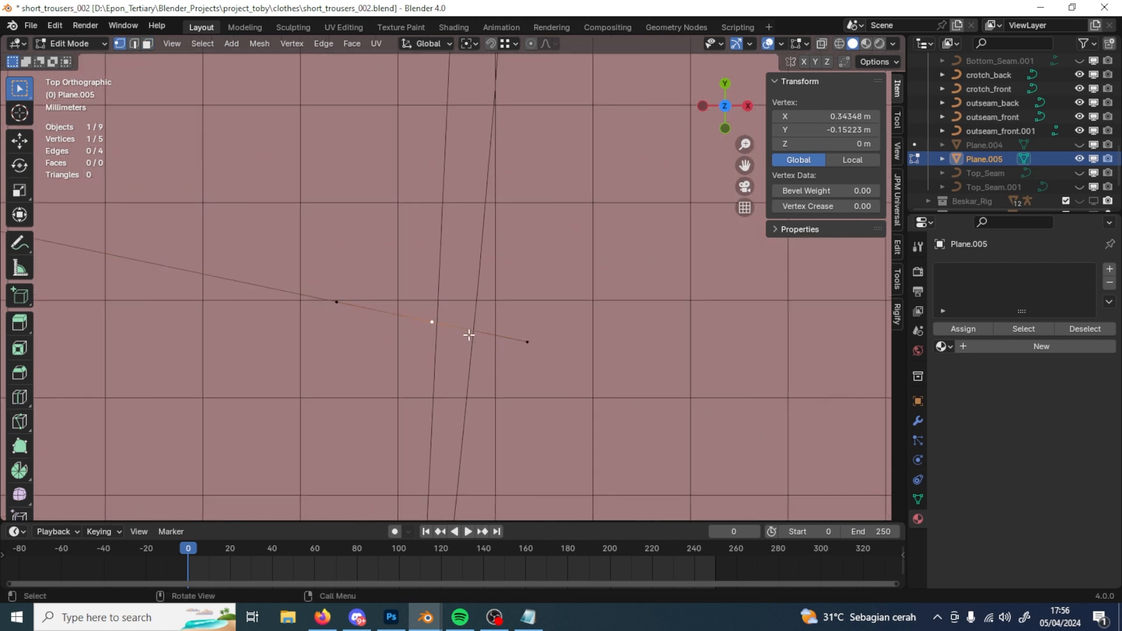
{"action": "scroll", "coordinate": [469, 335], "scroll_direction": "up", "scroll_amount": 3}
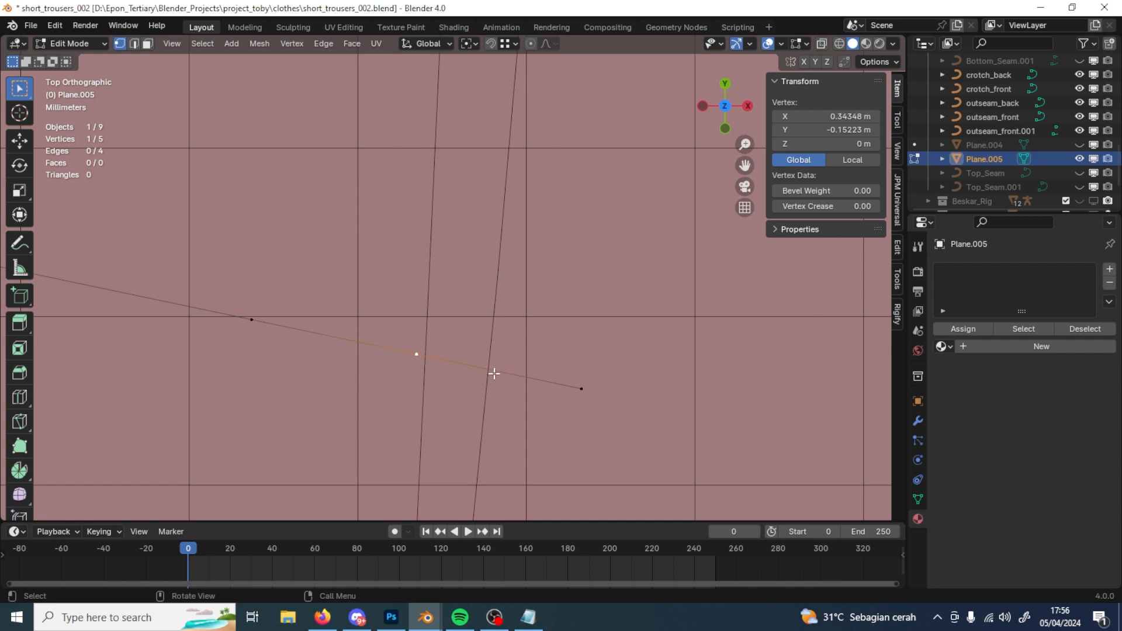
Step: Activate the Move tool with Normal transform orientation for the vertices of Plane.005's hip line
{"action": "left_click", "coordinate": [18, 144]}
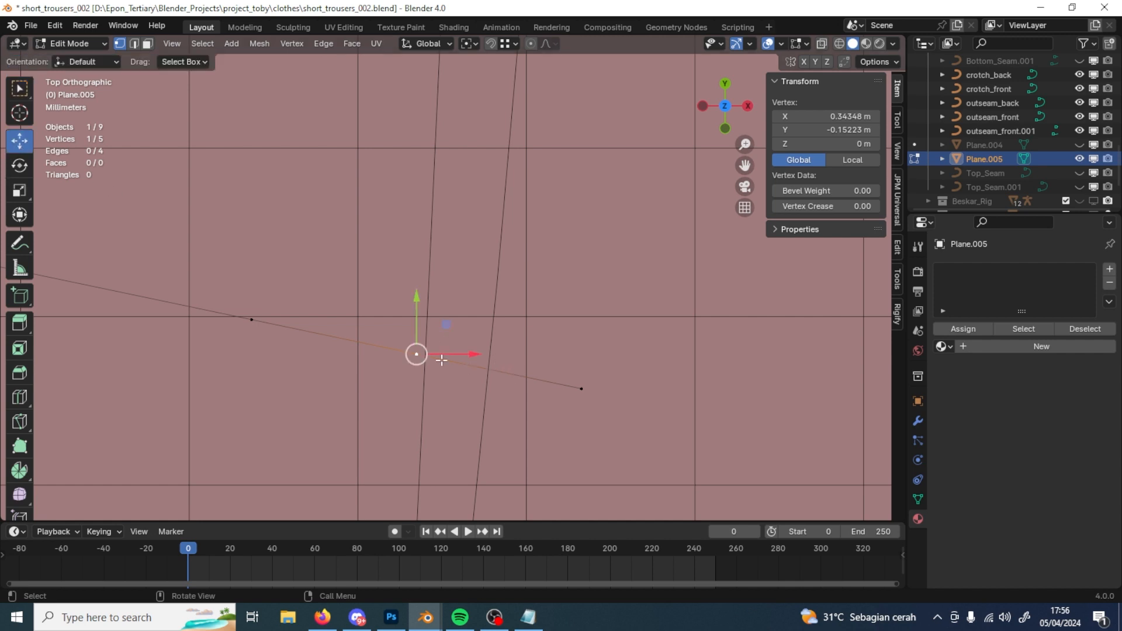
{"action": "left_click", "coordinate": [426, 45]}
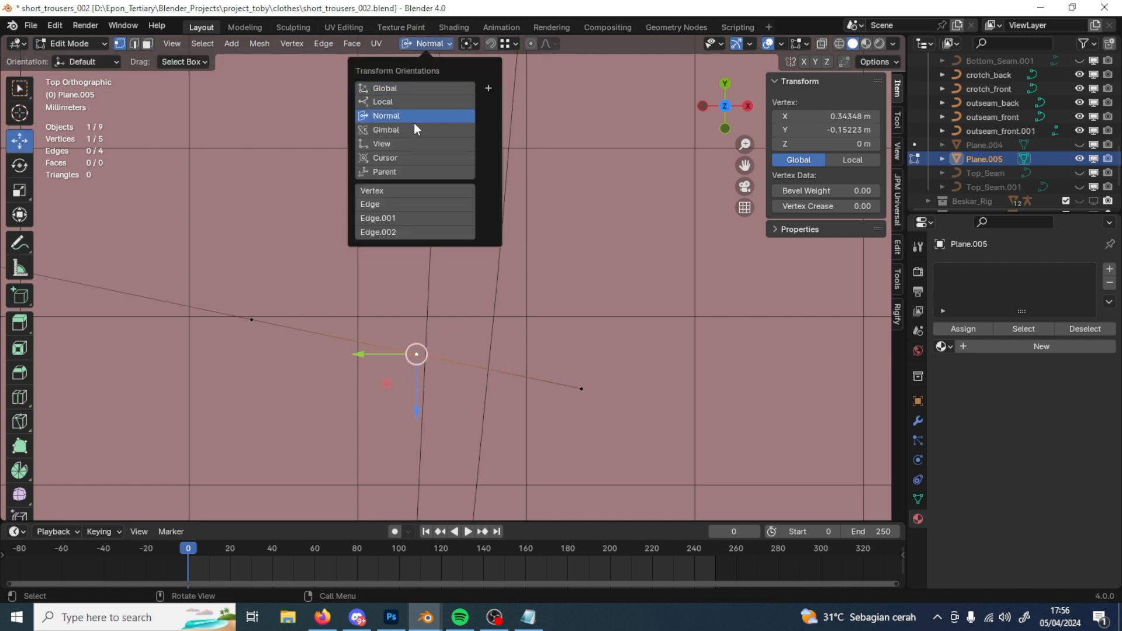
{"action": "left_click", "coordinate": [398, 116]}
{"action": "left_click", "coordinate": [466, 343]}
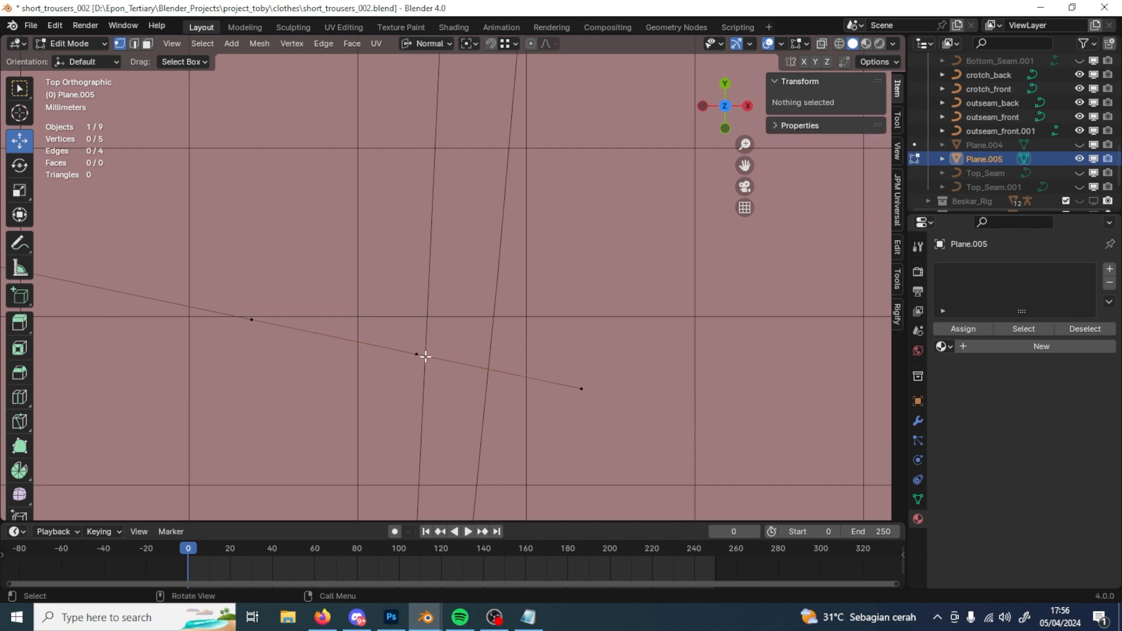
{"action": "left_click", "coordinate": [427, 356]}
{"action": "middle_click_drag", "start_coordinate": [467, 375], "coordinate": [357, 341]}
Step: Move the outer end vertex of Plane.005's hip line -1 cm along Z in Normal orientation
{"action": "left_click", "coordinate": [581, 389]}
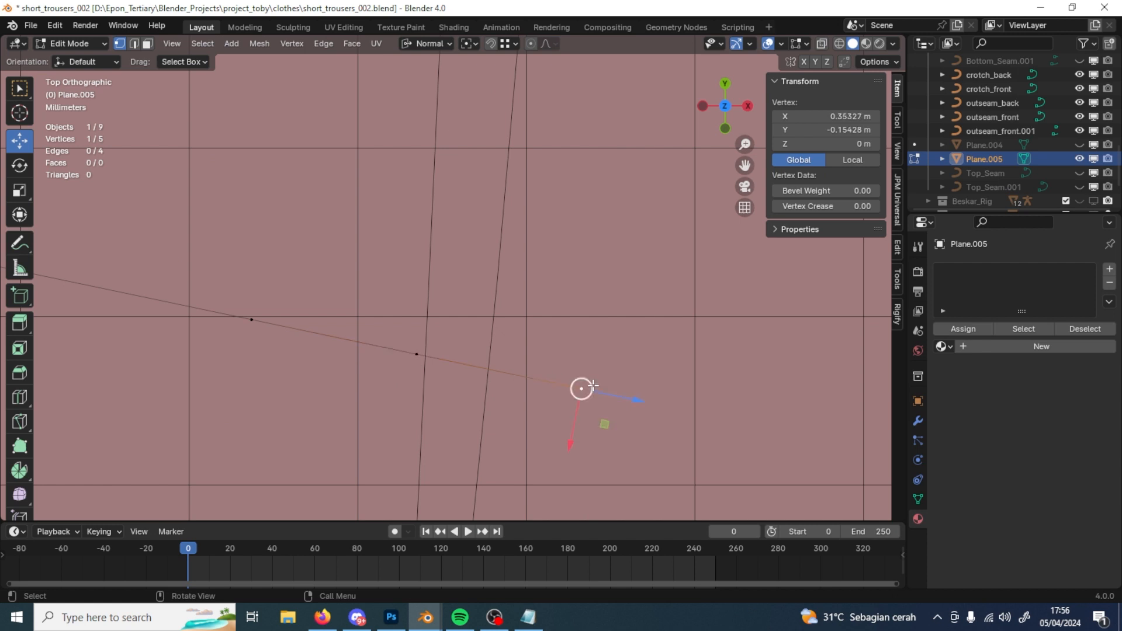
{"action": "left_click_drag", "start_coordinate": [643, 400], "coordinate": [432, 364]}
{"action": "left_click", "coordinate": [219, 459]}
{"action": "type", "text": "-0.01"}
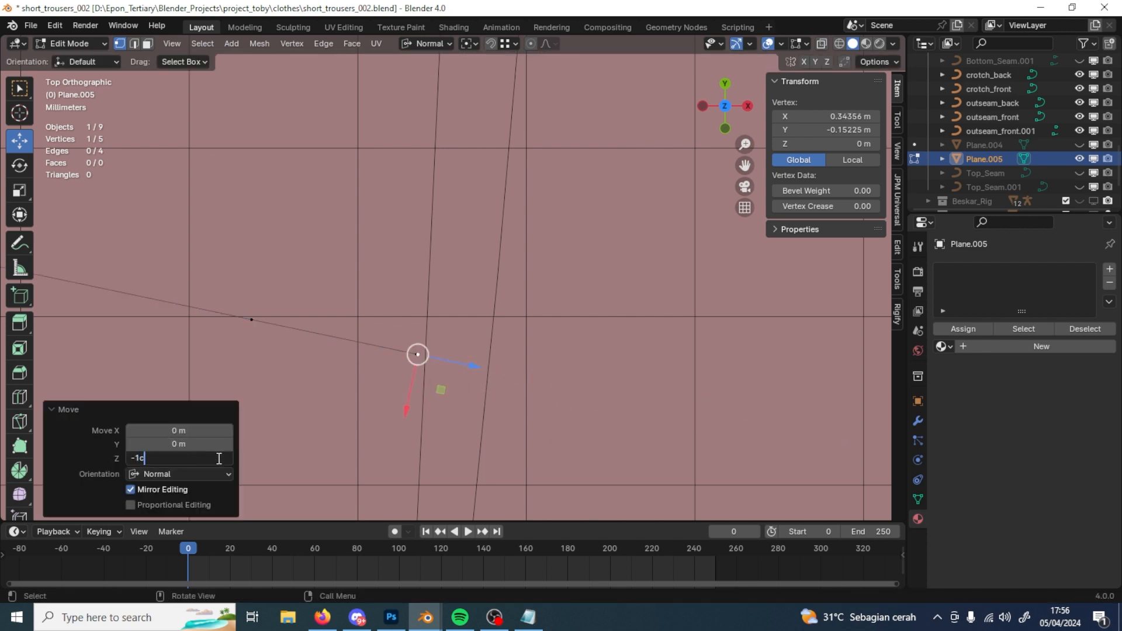
{"action": "key", "text": "Return"}
Step: Slide the end vertex onto the outseam_front.001 curve to measure the distance, undo the vertex moves, and leave Edit Mode
{"action": "left_click_drag", "start_coordinate": [474, 371], "coordinate": [540, 386]}
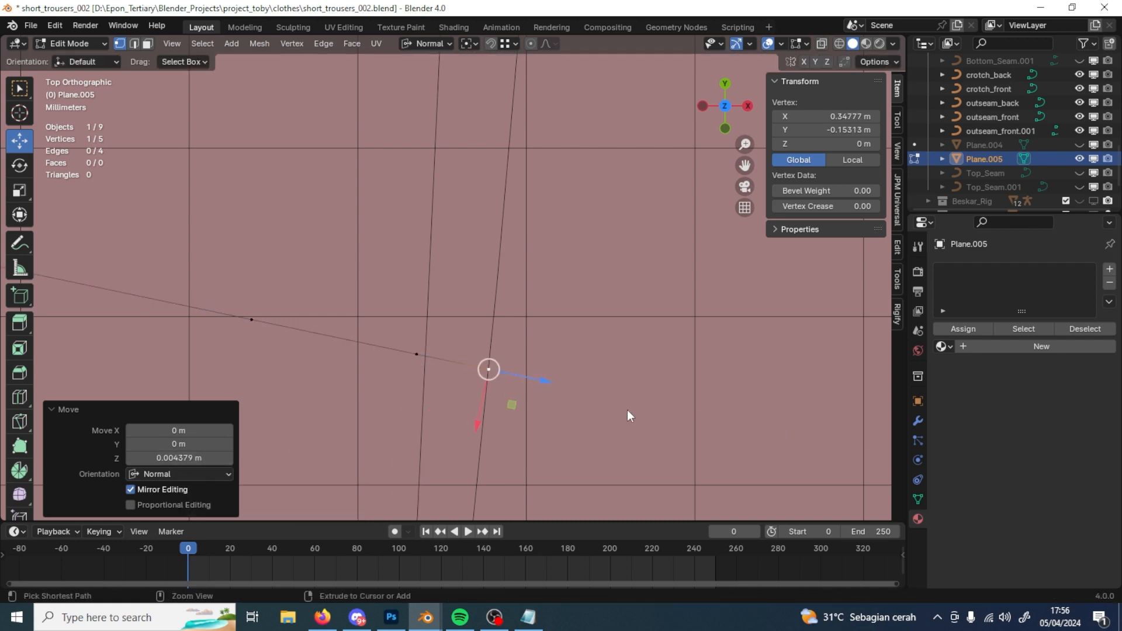
{"action": "key", "text": "ctrl+z"}
{"action": "key", "text": "Tab"}
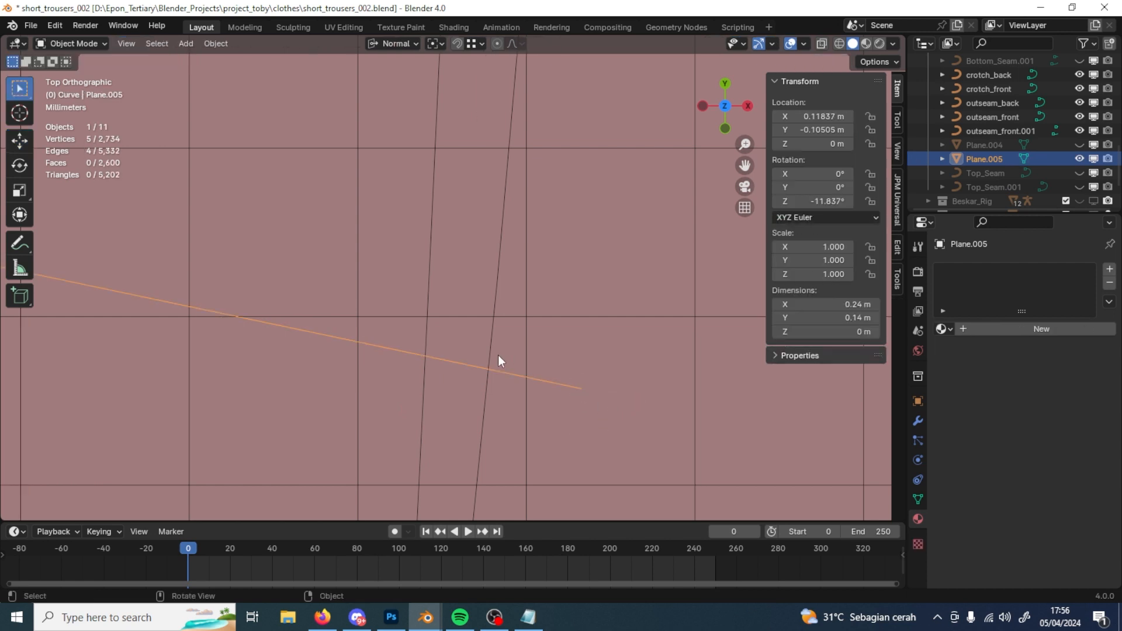
{"action": "scroll", "coordinate": [494, 356], "scroll_direction": "down", "scroll_amount": 2}
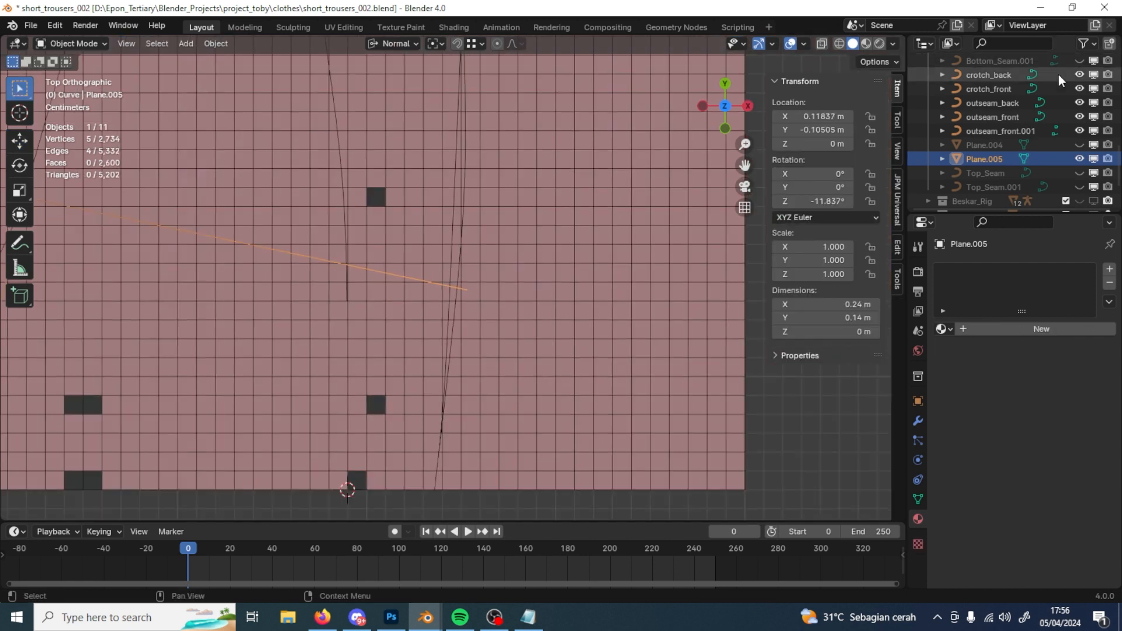
{"action": "left_click", "coordinate": [341, 160]}
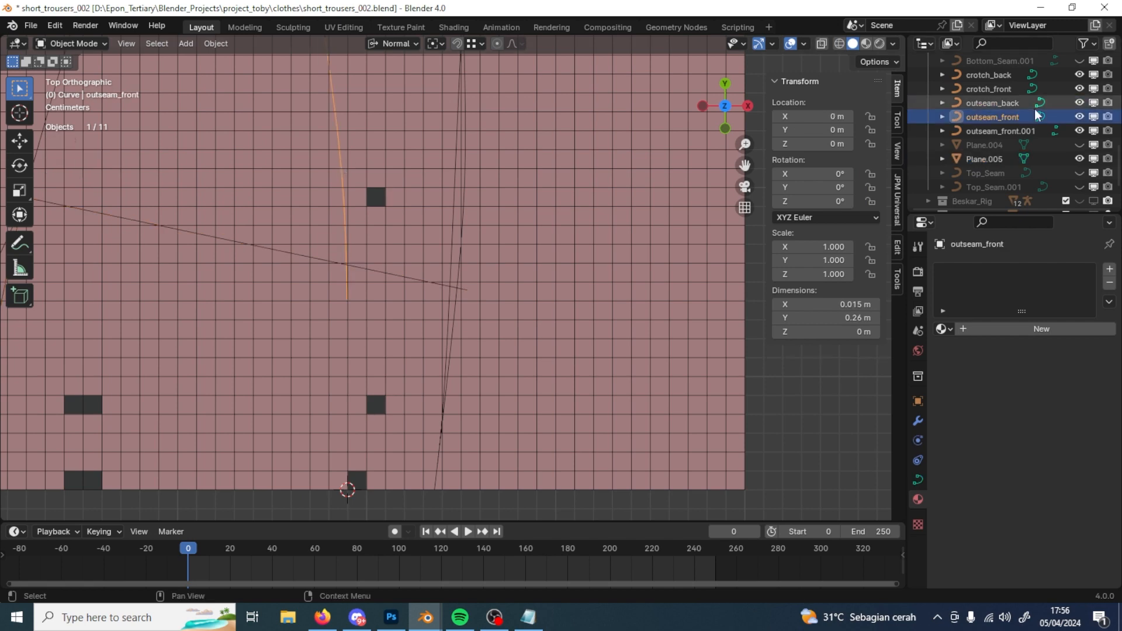
{"action": "middle_click_drag", "start_coordinate": [375, 200], "coordinate": [469, 293], "text": "shift"}
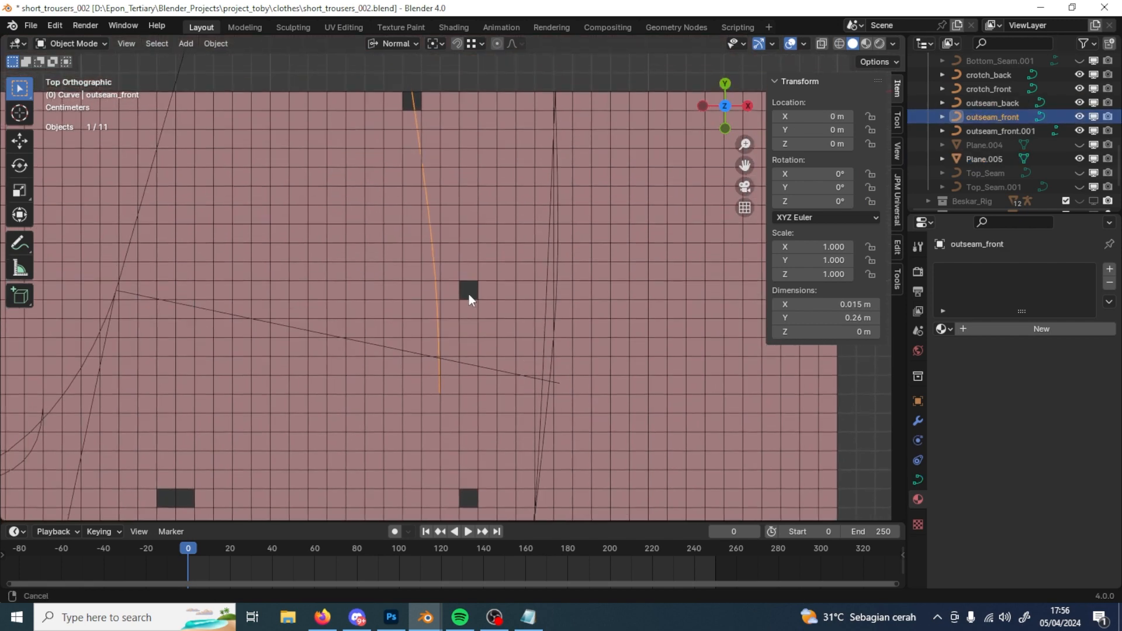
{"action": "left_click", "coordinate": [1024, 134]}
{"action": "key", "text": "x"}
{"action": "left_click", "coordinate": [597, 238]}
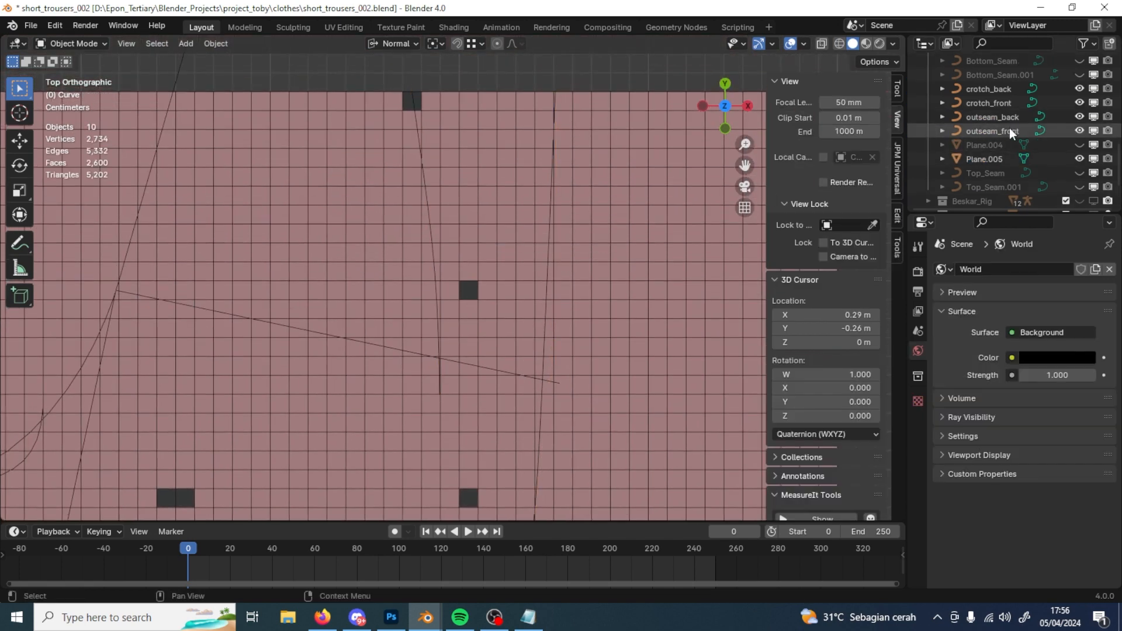
{"action": "key", "text": "ctrl+z"}
Step: Delete the original outseam_back curve and rename the rotated copy outseam_front.001 as outseam_back
{"action": "left_click", "coordinate": [1019, 103]}
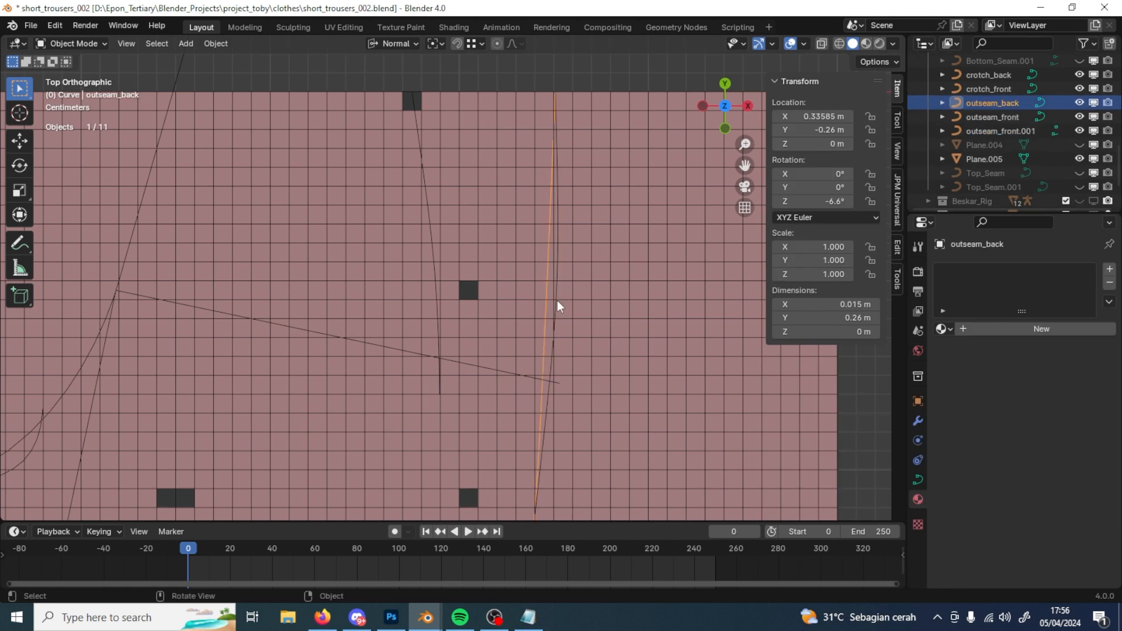
{"action": "key", "text": "Delete"}
{"action": "left_click", "coordinate": [1030, 131]}
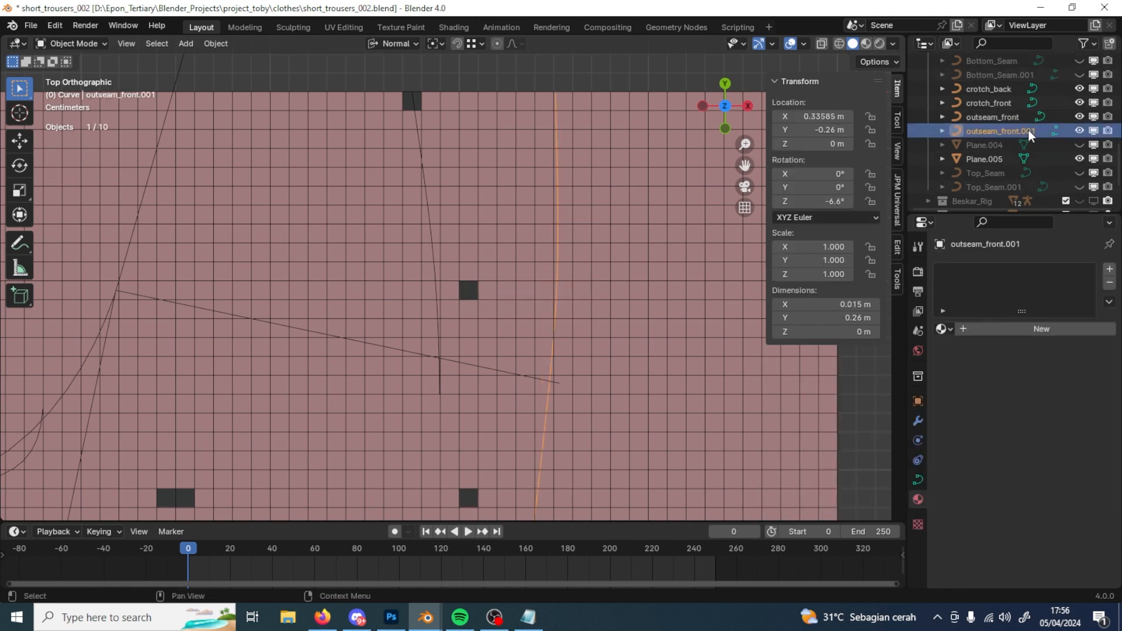
{"action": "double_click", "coordinate": [1029, 130]}
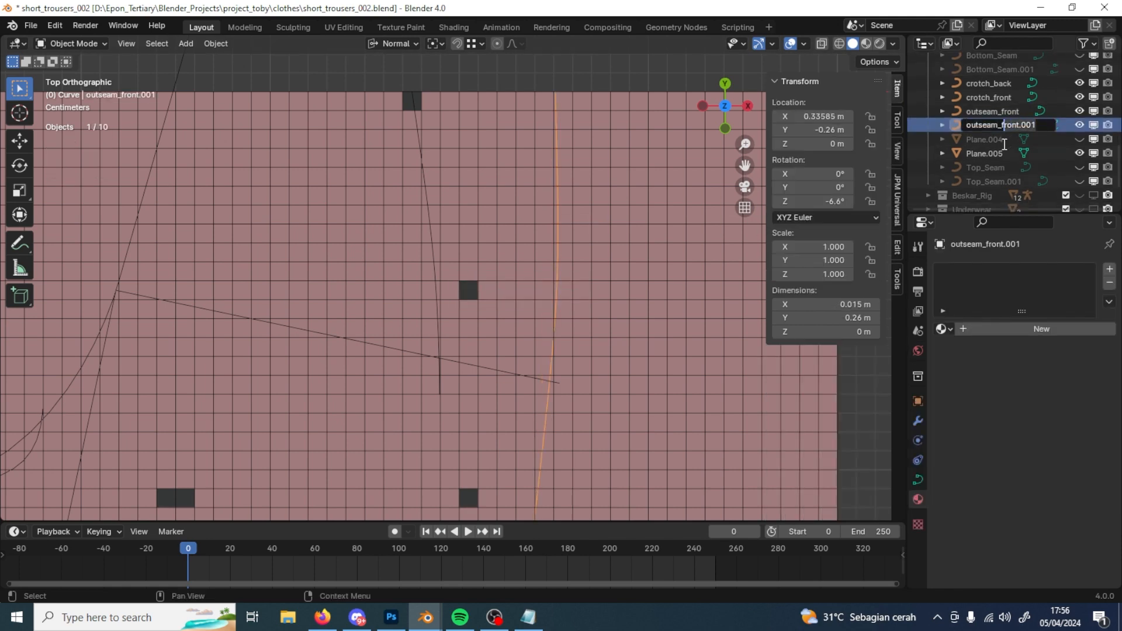
{"action": "key", "text": "Delete"}
{"action": "key", "text": "Delete"}
{"action": "key", "text": "Delete"}
{"action": "key", "text": "Delete"}
{"action": "key", "text": "Delete"}
{"action": "key", "text": "Delete"}
{"action": "key", "text": "Delete"}
{"action": "key", "text": "Delete"}
{"action": "key", "text": "Delete"}
{"action": "type", "text": "back"}
{"action": "key", "text": "Return"}
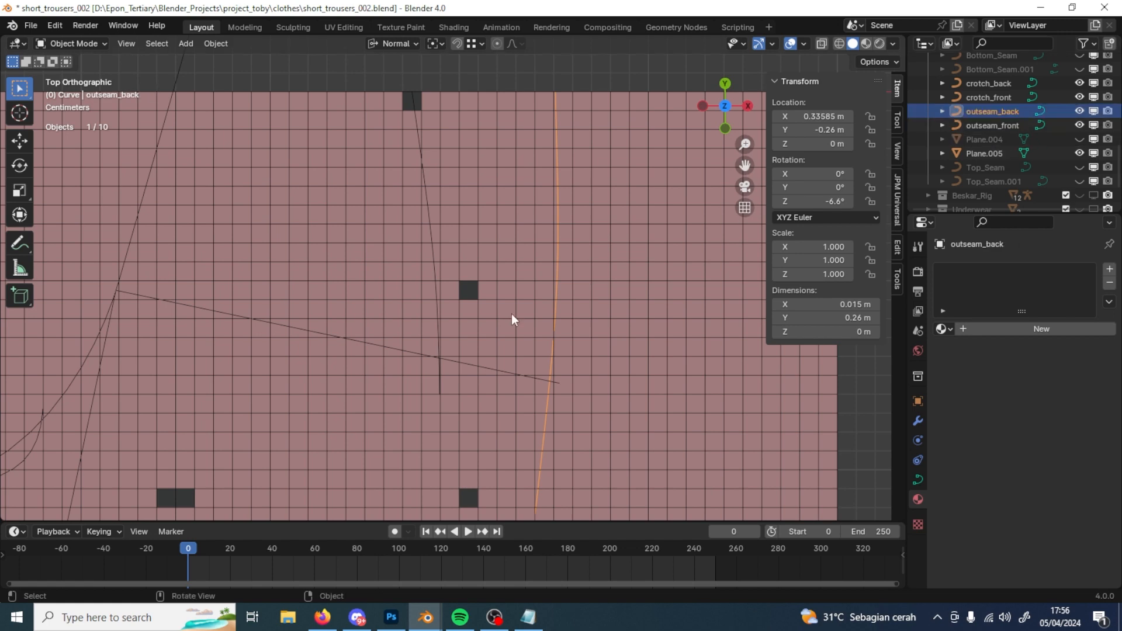
{"action": "scroll", "coordinate": [503, 324], "scroll_direction": "down", "scroll_amount": 3}
{"action": "scroll", "coordinate": [522, 362], "scroll_direction": "up", "scroll_amount": 3}
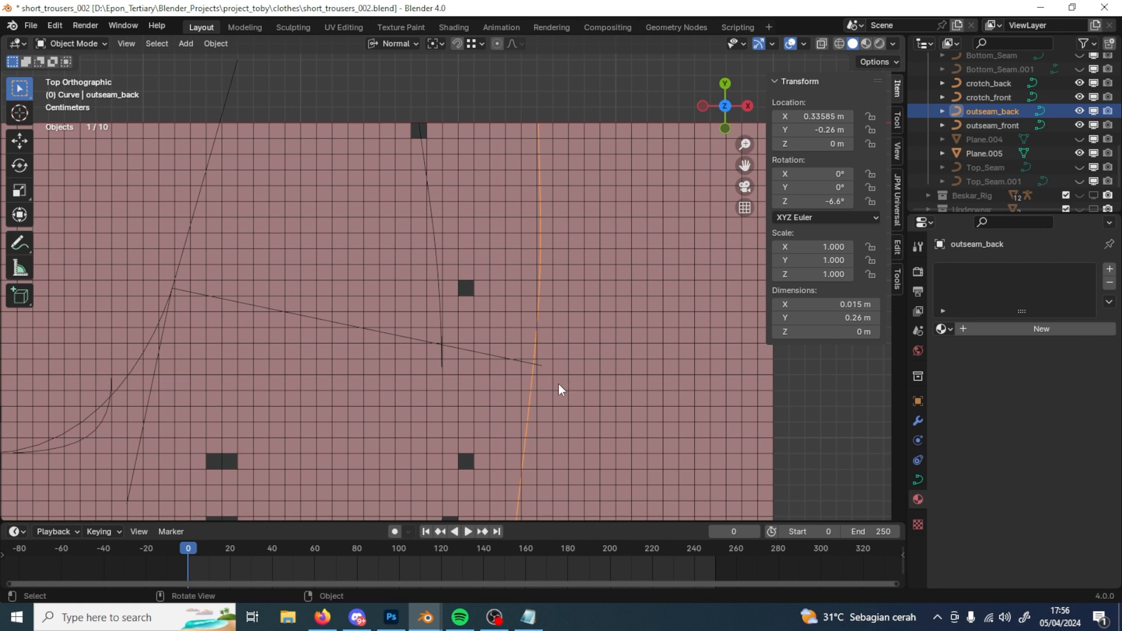
{"action": "scroll", "coordinate": [558, 383], "scroll_direction": "down", "scroll_amount": 3}
{"action": "scroll", "coordinate": [558, 334], "scroll_direction": "up", "scroll_amount": 1}
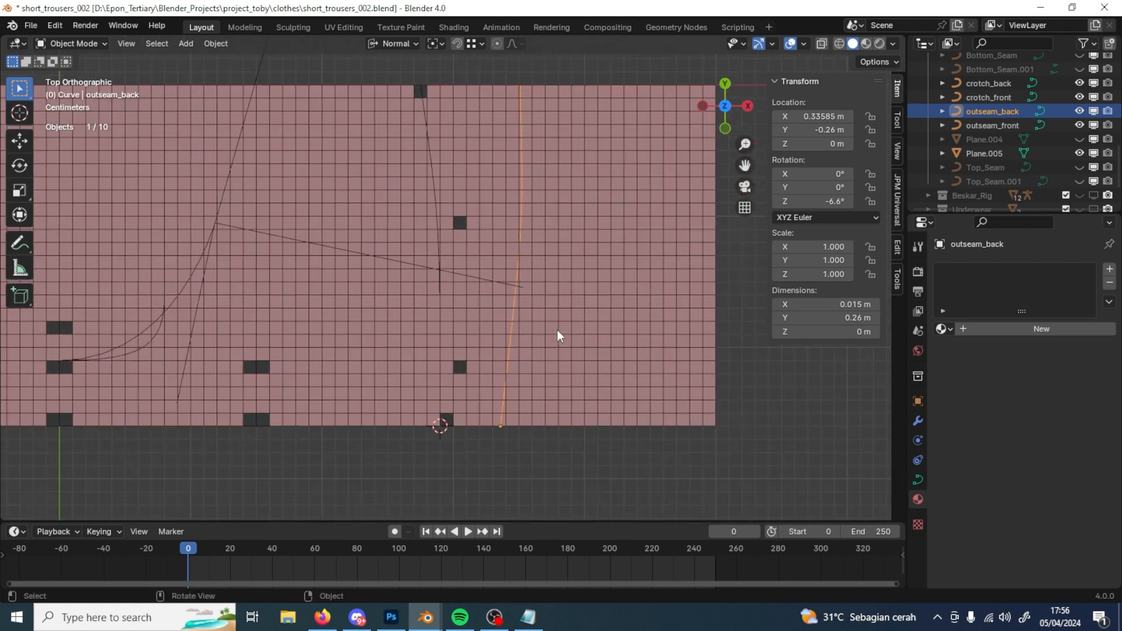